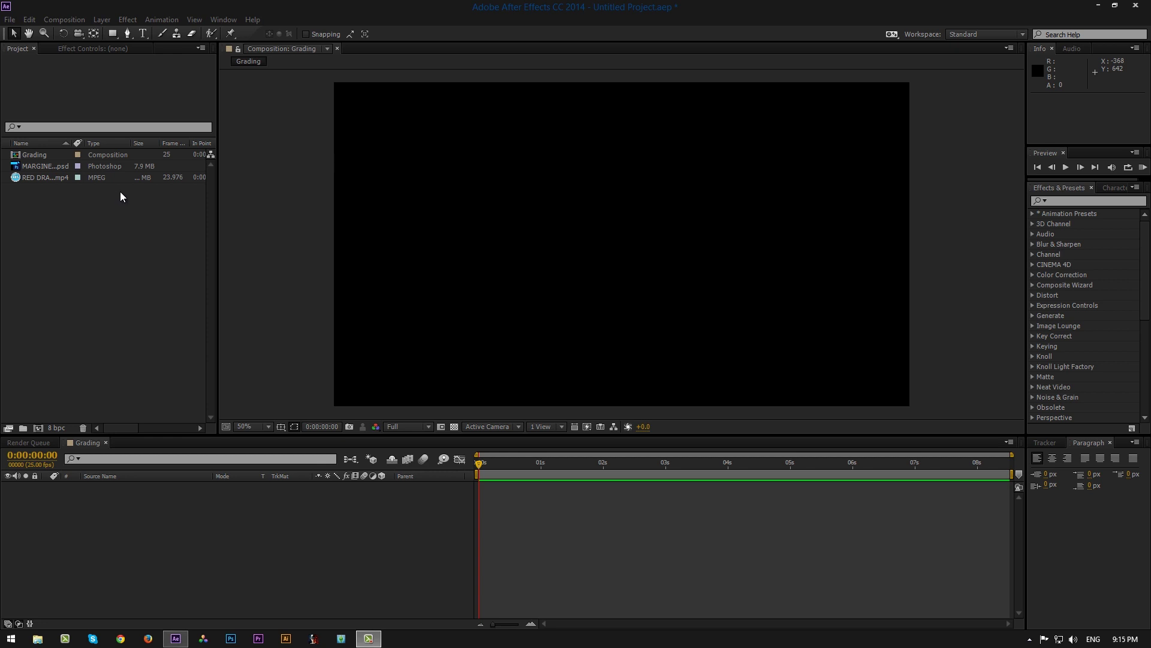
Step: Add the RED Dragon mp4 footage as a layer in the Grading composition
left_click(105, 282)
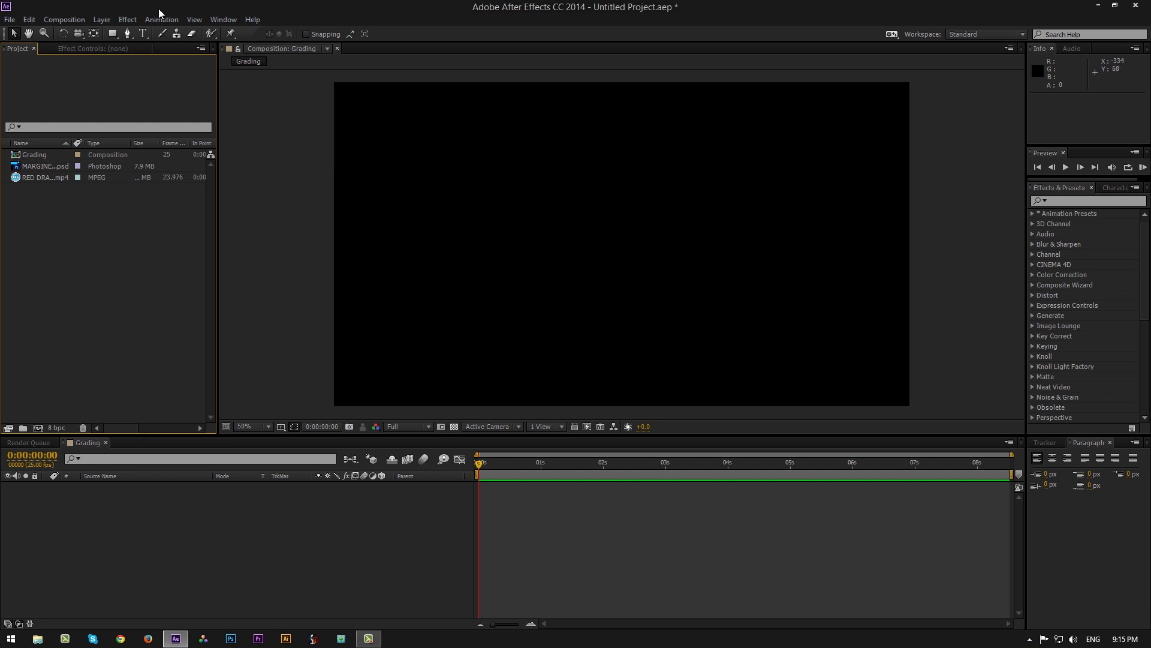
left_click_drag(38, 175, 161, 517)
left_click(453, 530)
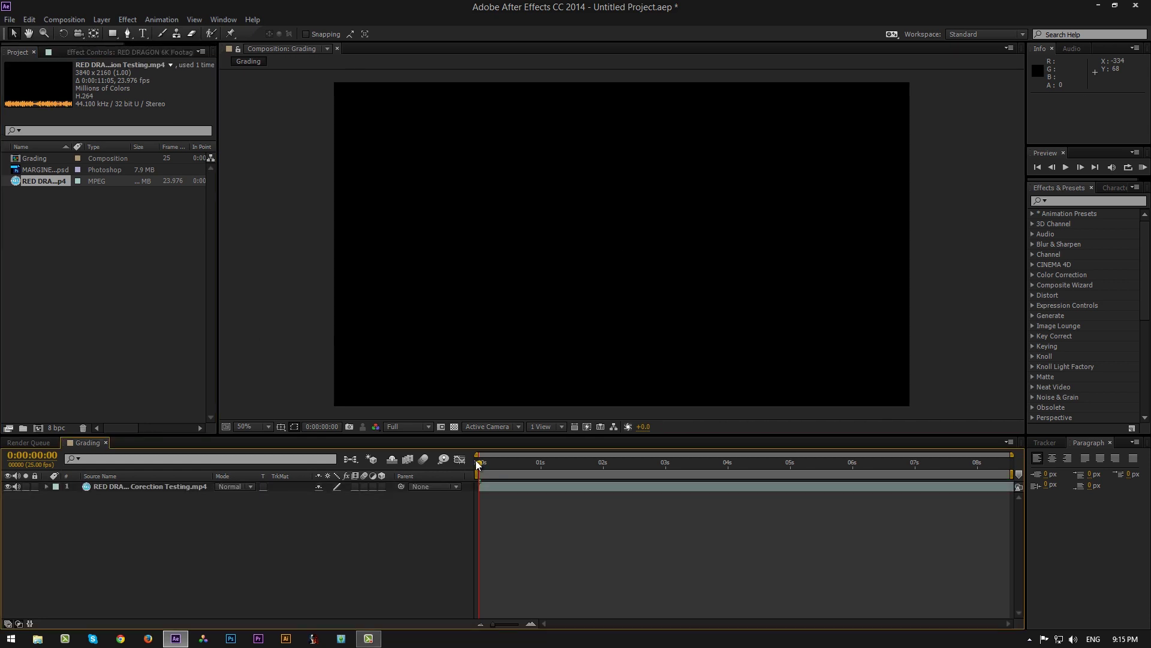
Step: Scale the RED Dragon footage layer to 59.1%
left_click_drag(478, 465, 638, 492)
left_click(612, 328)
scroll(613, 329, "down", 4)
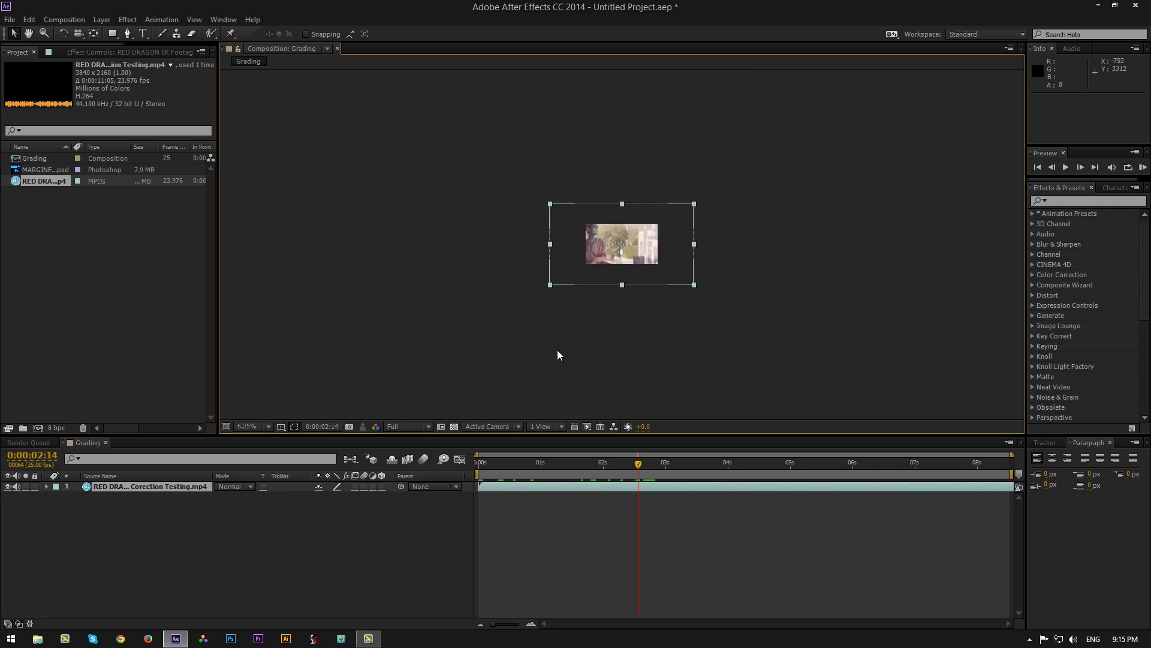
key("s")
left_click(335, 496)
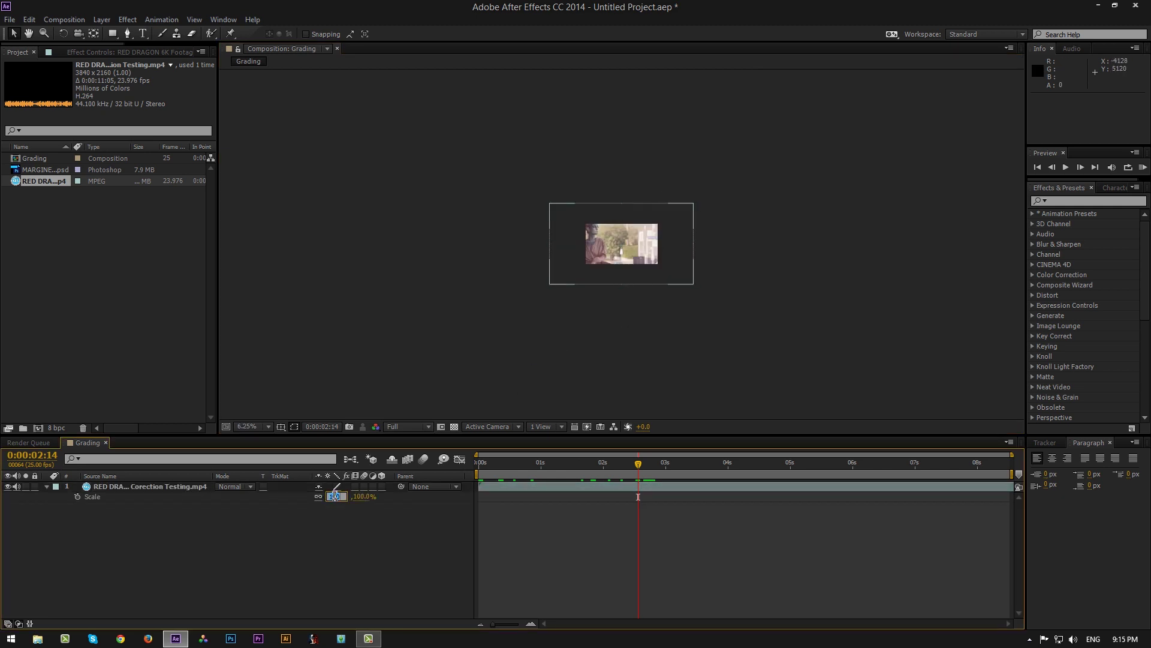
type("59.1")
key("Return")
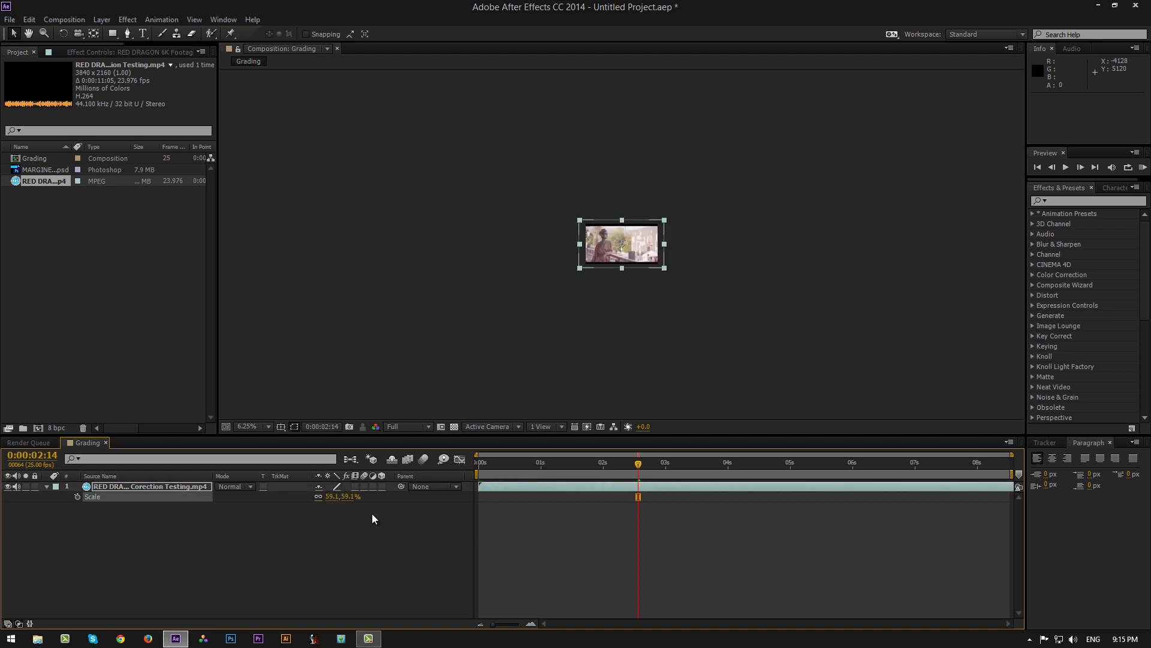
scroll(599, 284, "up", 2)
left_click(397, 258)
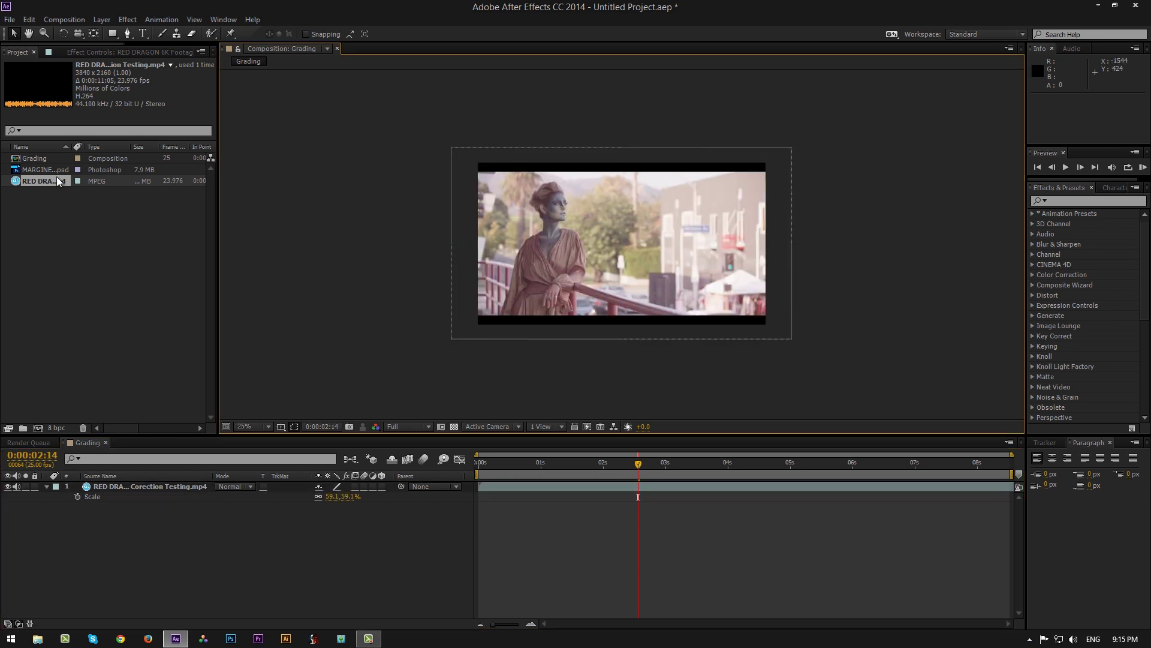
Step: Add MARGINES 1080P.psd to the Grading composition as a layer above the footage
left_click_drag(49, 169, 51, 501)
left_click_drag(60, 171, 114, 484)
left_click(48, 496)
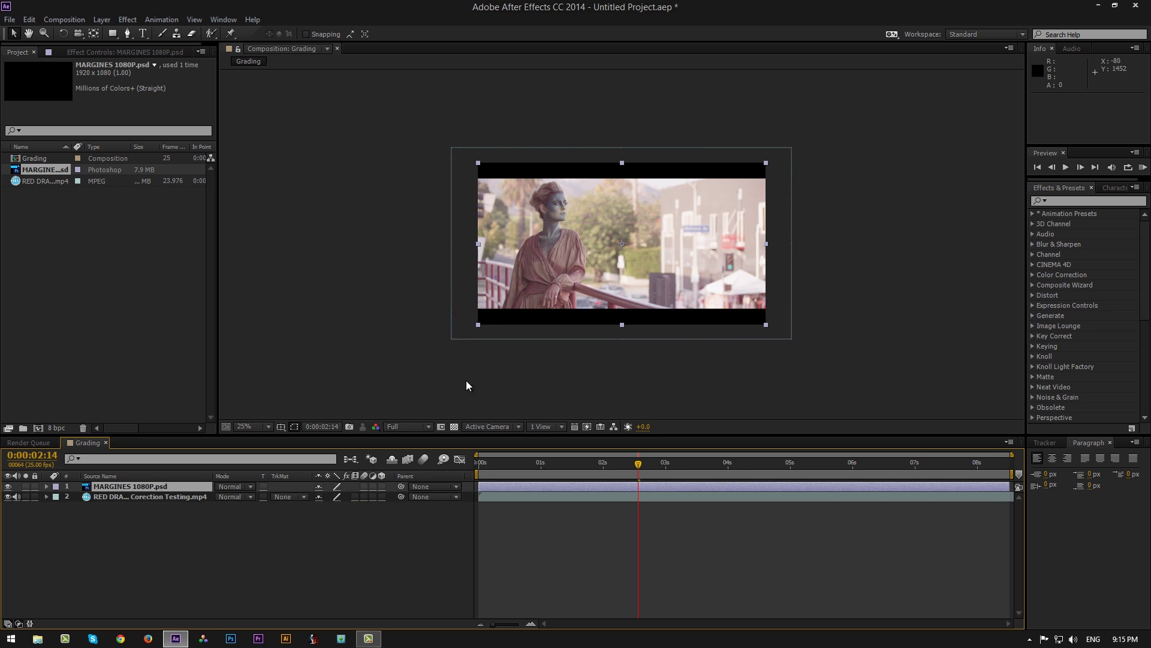
key("period")
left_click(973, 226)
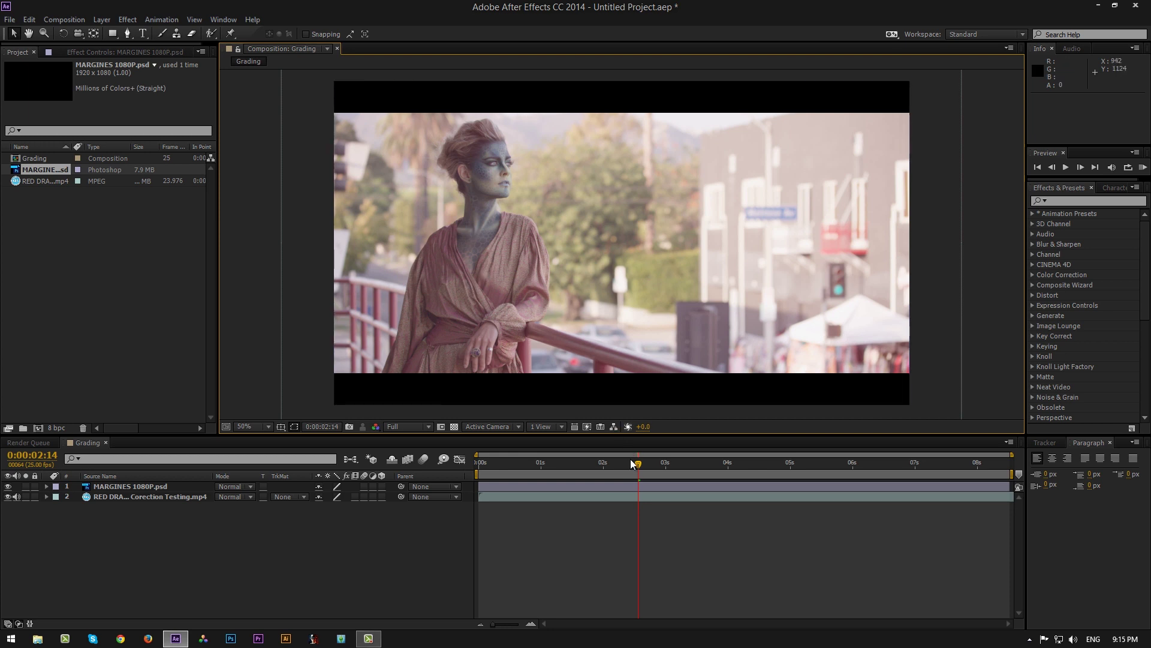
Step: Split the footage layer at 0:00:02:13 and delete the part before the cut
left_click_drag(638, 464, 635, 498)
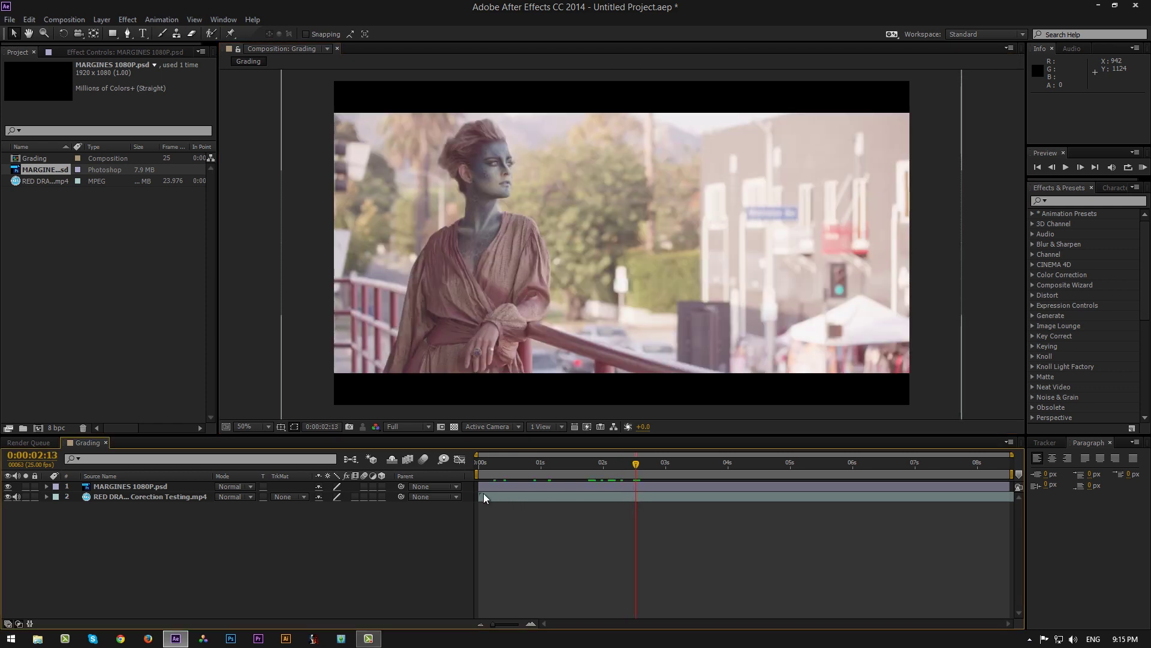
left_click(520, 498)
key("ctrl+shift+d")
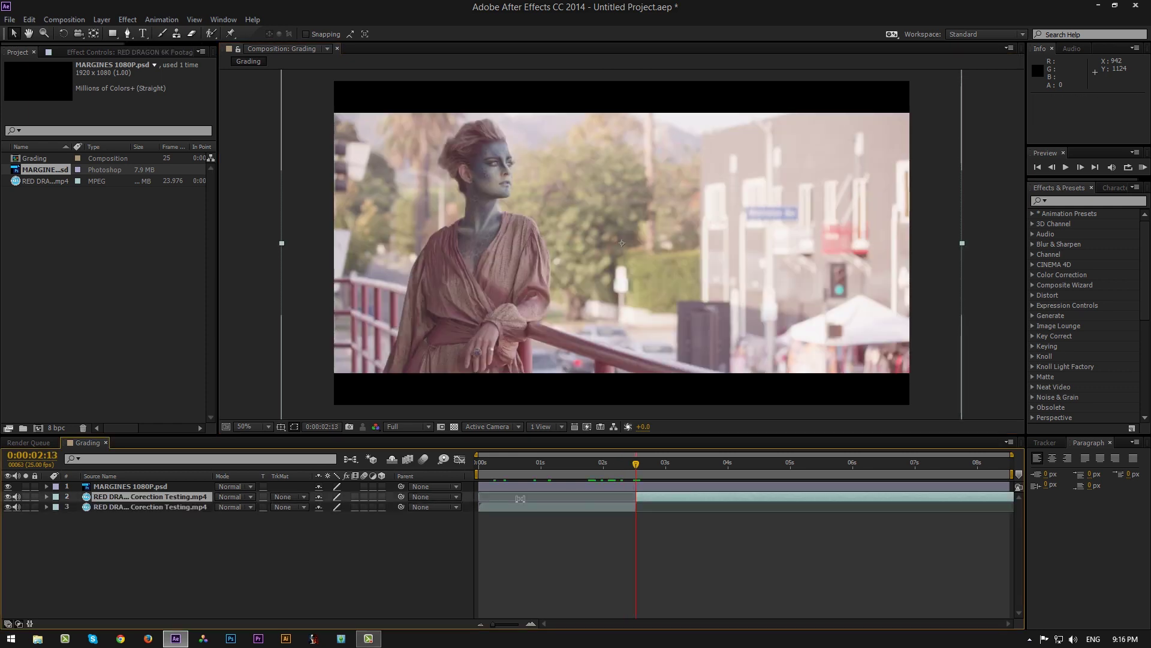
left_click(595, 506)
key("Delete")
Step: Move the remaining footage clip to the composition's start and cut off everything after 0:00:03:00
left_click_drag(690, 497, 532, 497)
left_click_drag(665, 465, 667, 463)
key("ctrl+shift+d")
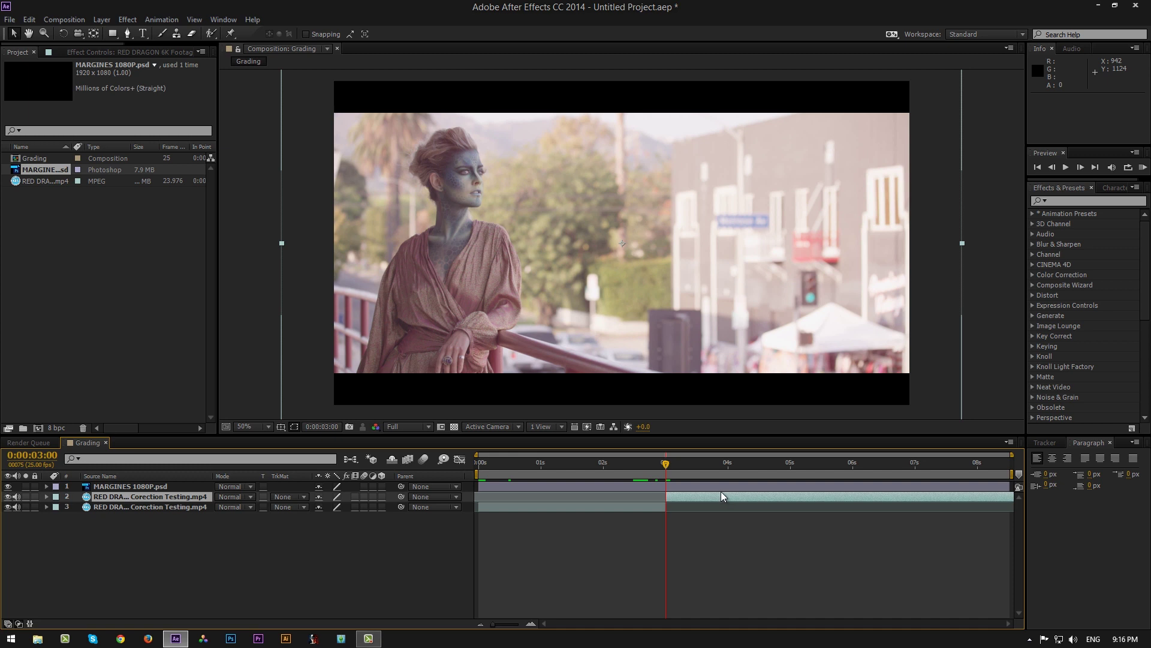
key("Delete")
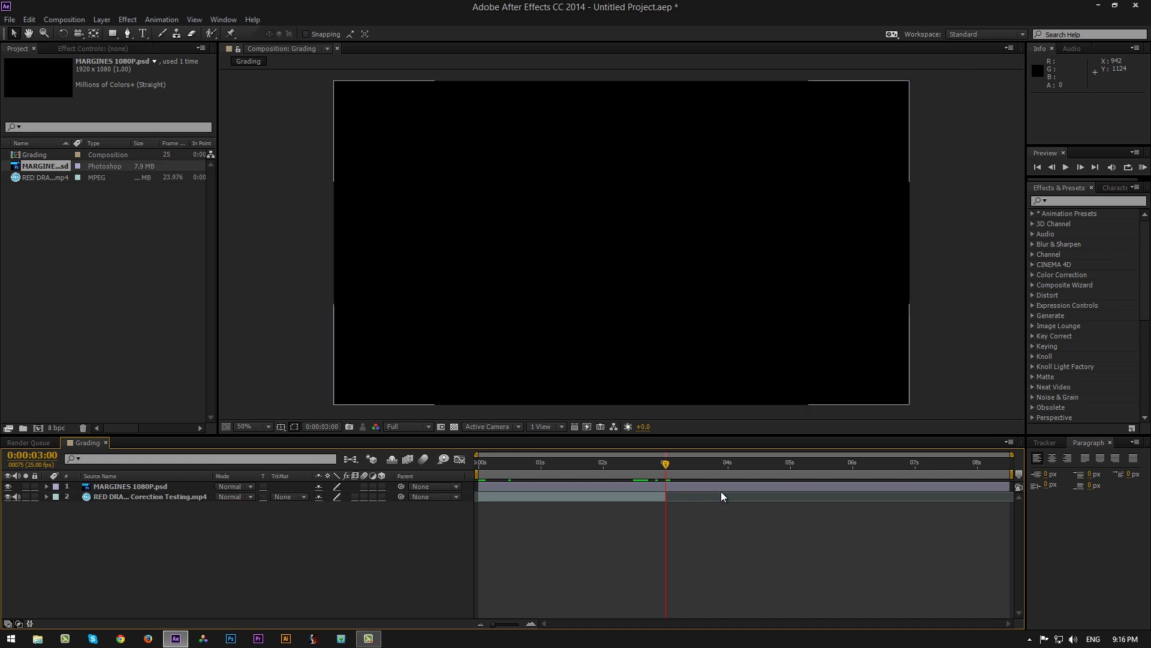
Step: Create a null object layer directly above the footage layer
left_click(594, 470)
left_click(564, 475)
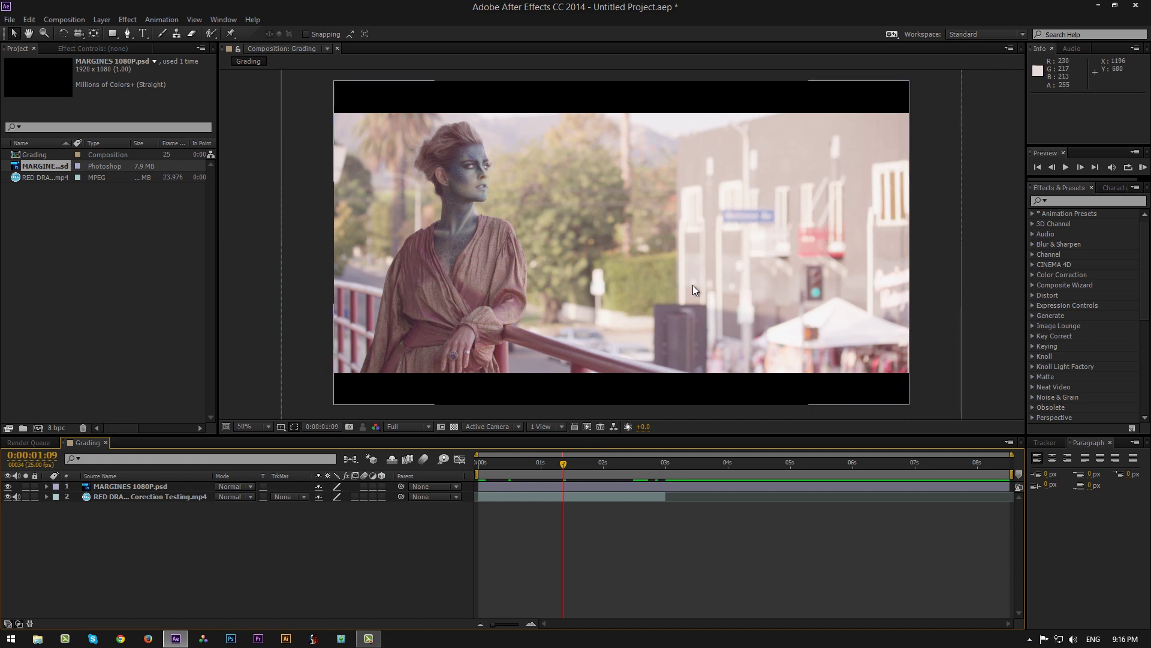
left_click(152, 497)
left_click(102, 19)
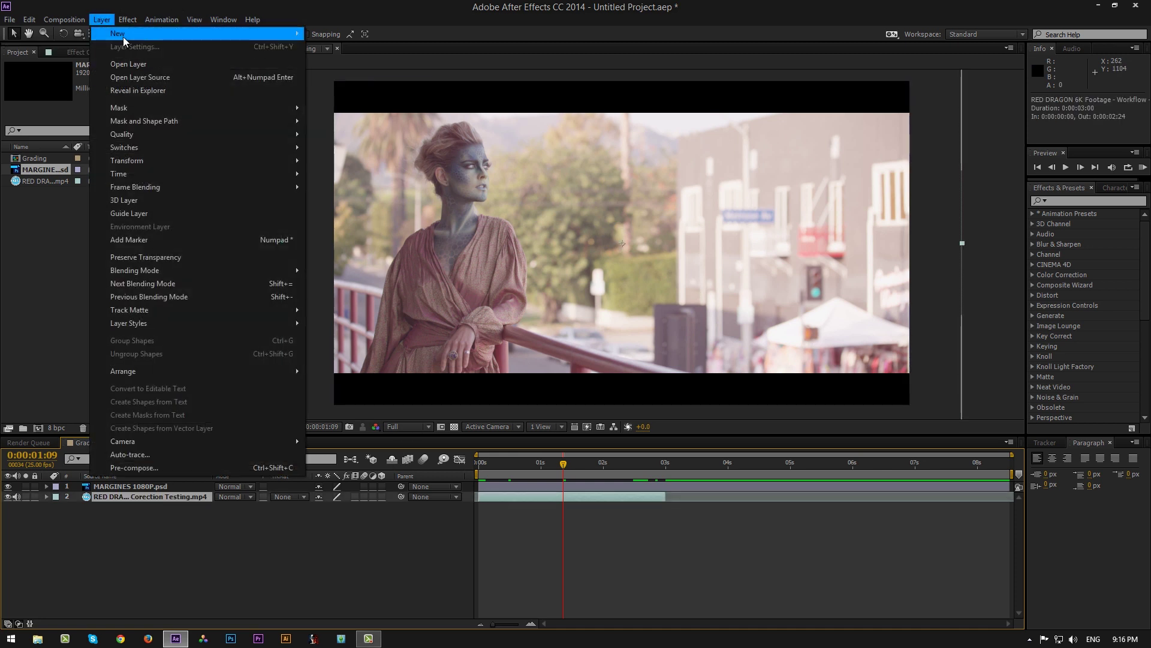
mouse_move(126, 34)
left_click(352, 88)
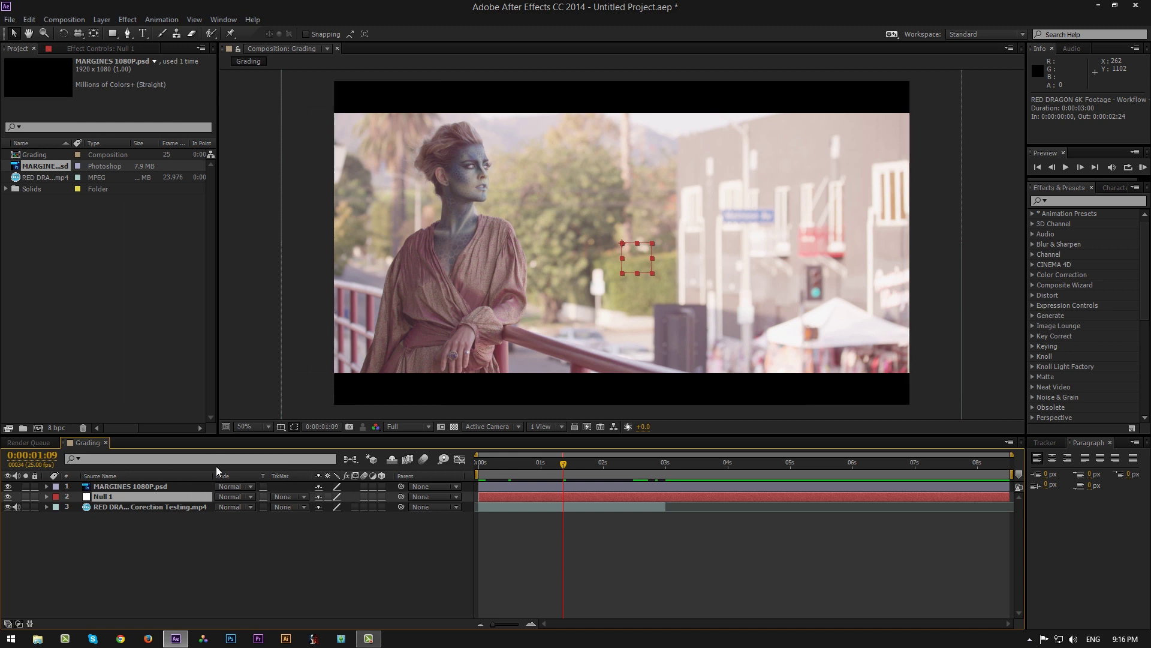
Step: Rename the null object layer as Tracking Point
right_click(111, 499)
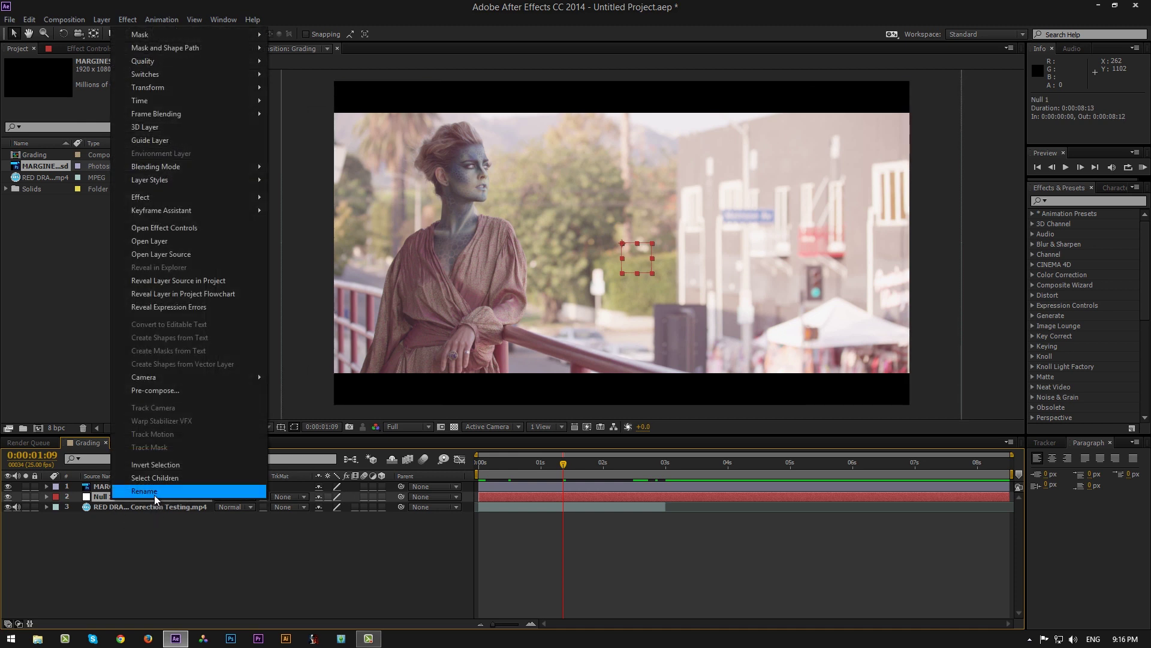
left_click(153, 491)
type("Tracking")
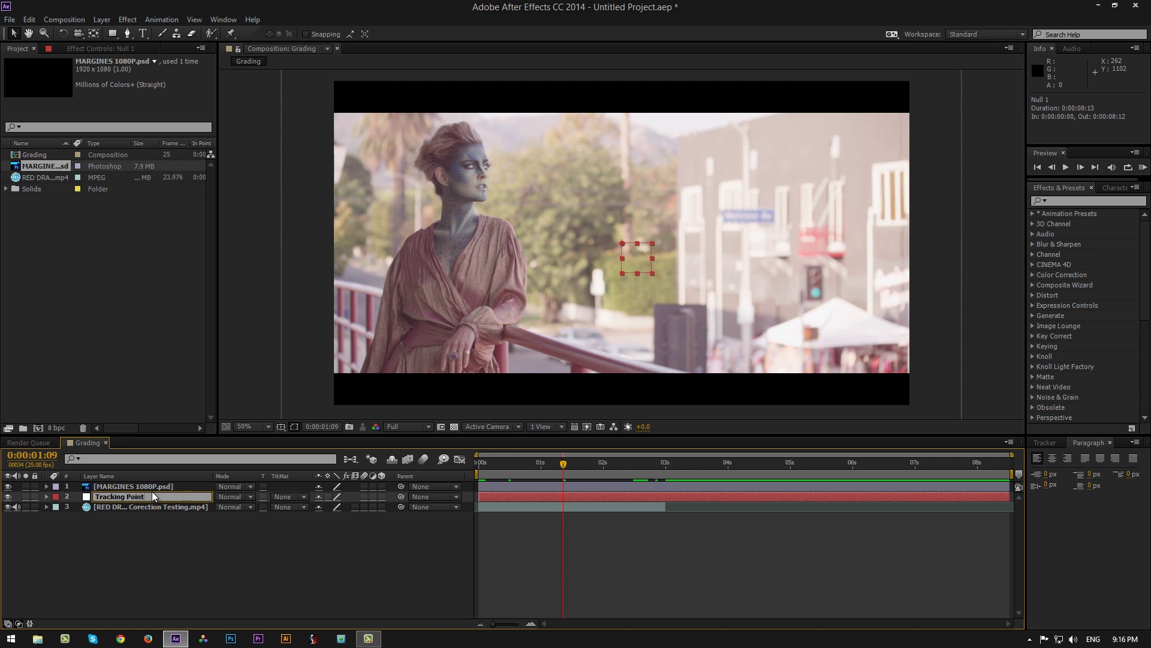
type("Point")
key("Return")
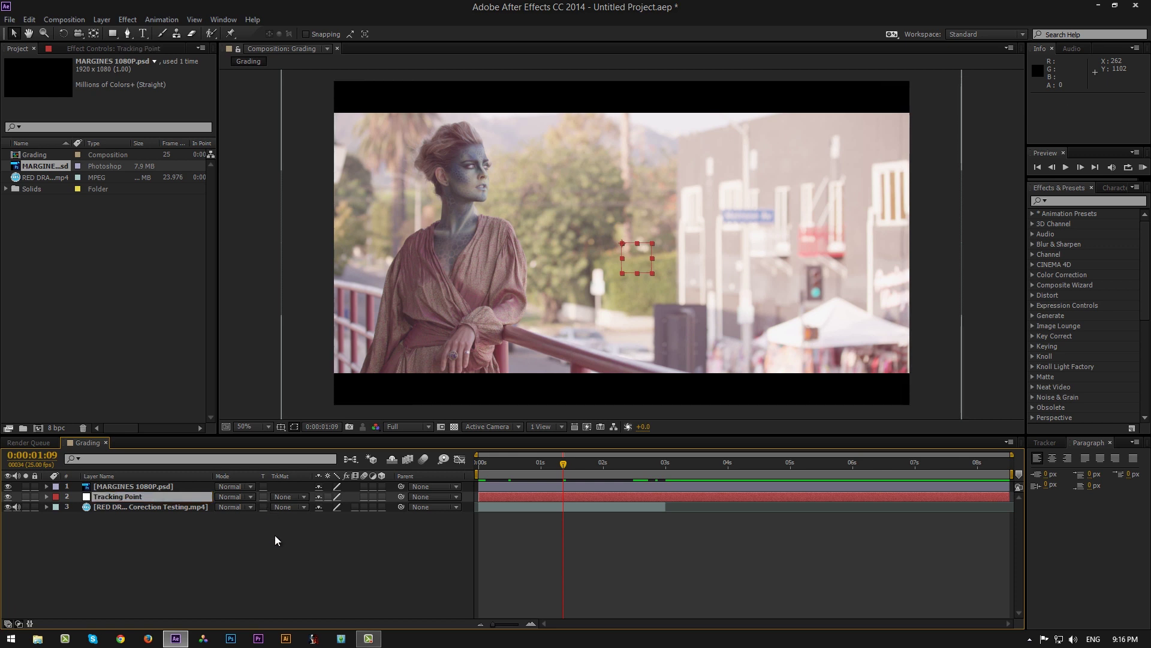
left_click(274, 535)
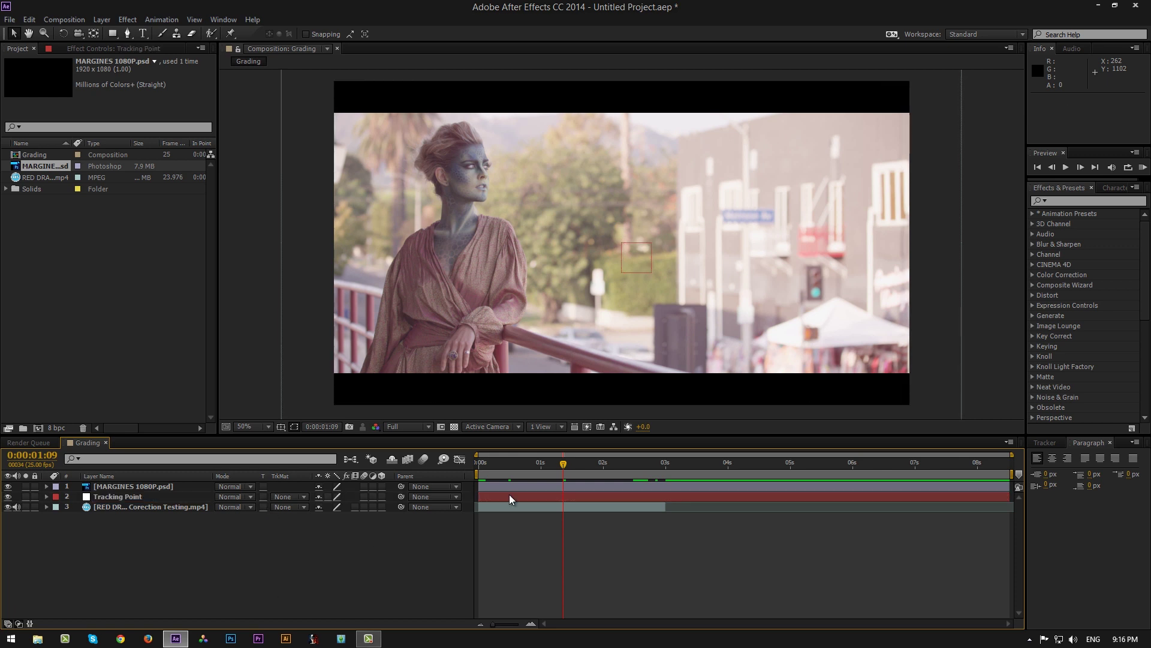
Step: Start a Track Motion tracker on the RED Dragon footage layer
left_click(161, 499)
left_click(163, 507)
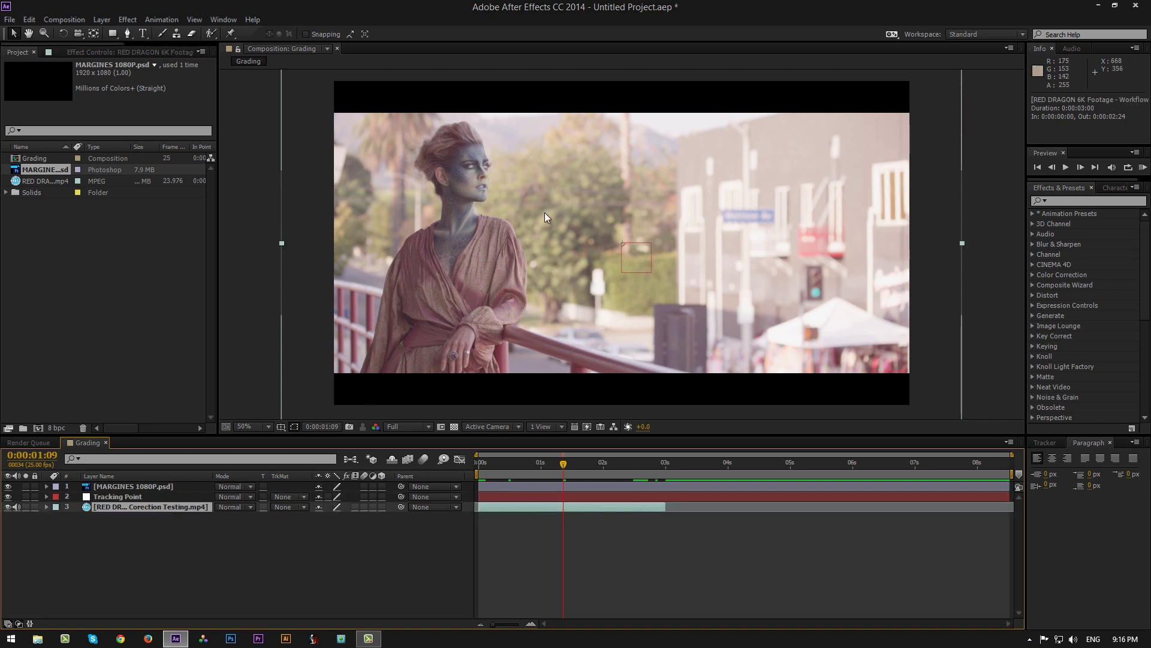
scroll(557, 279, "up", 2)
scroll(558, 279, "down", 3)
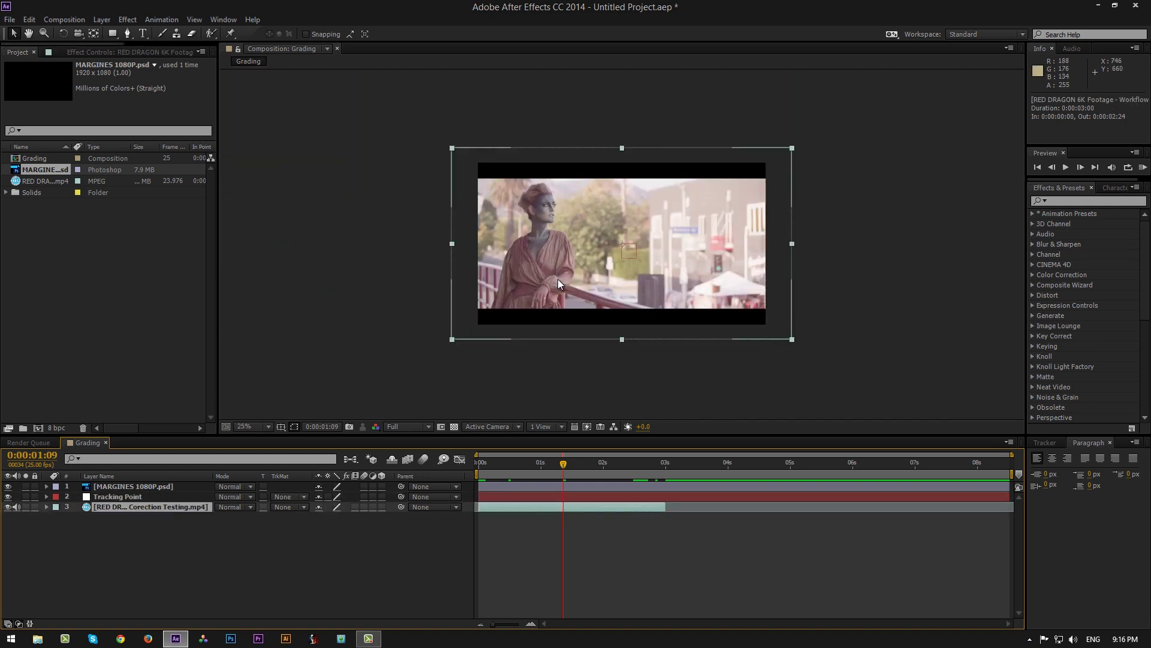
scroll(558, 279, "up", 1)
left_click(1049, 443)
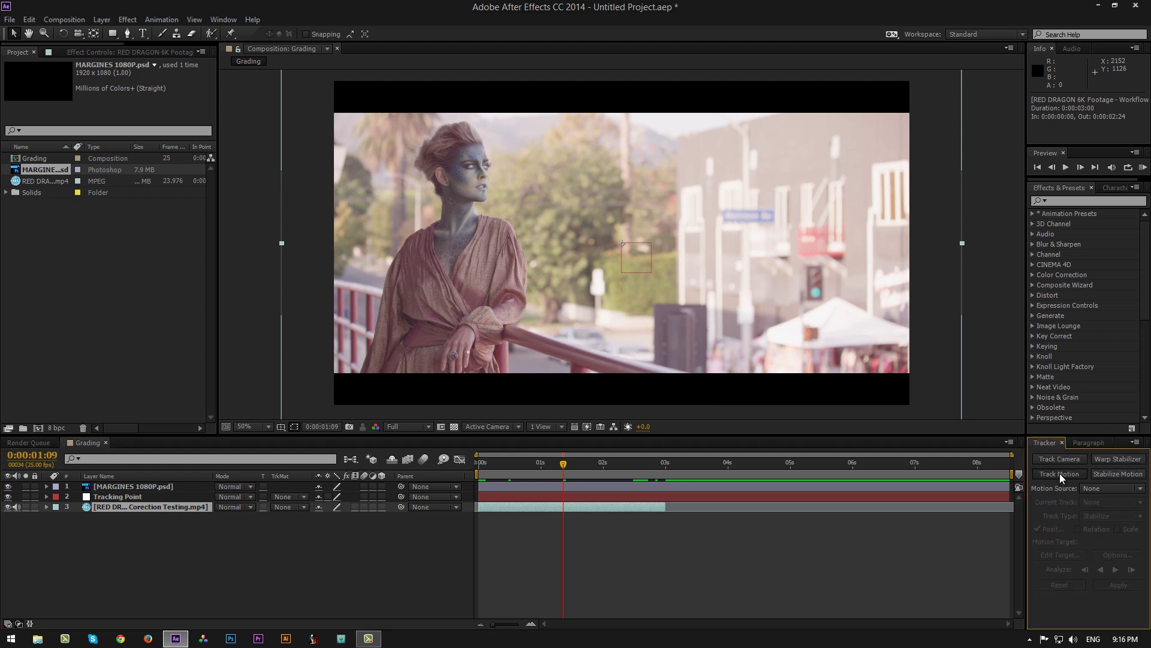
left_click(1060, 473)
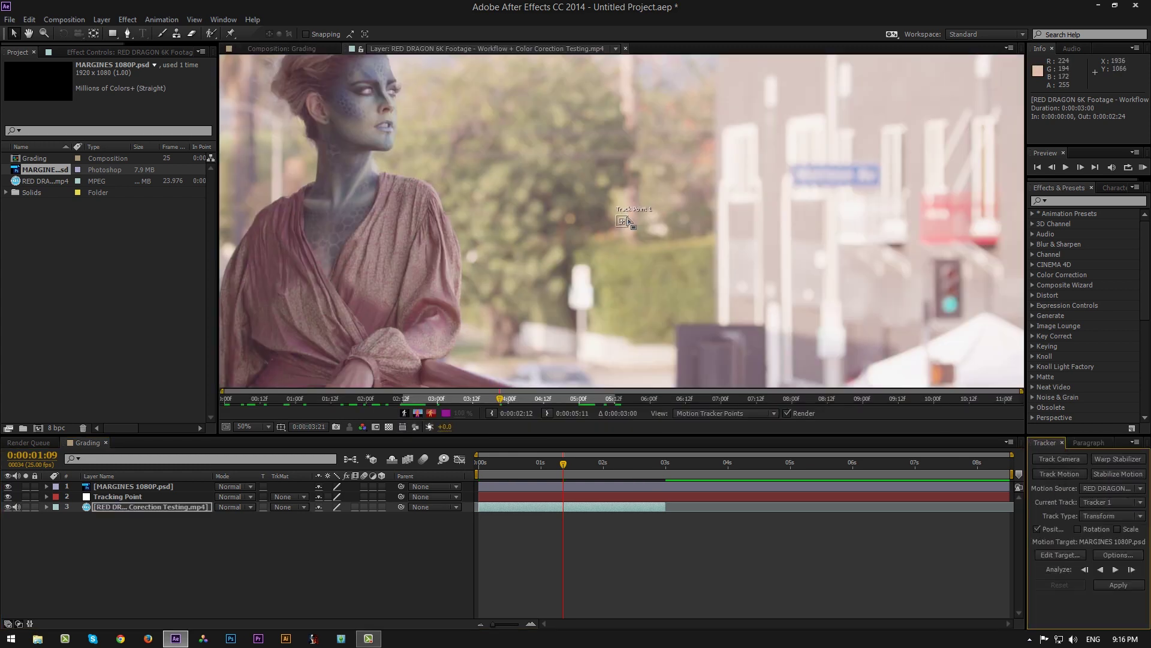
Step: Move the track point from the middle of the frame toward the woman's head
left_click_drag(629, 222, 290, 105)
scroll(625, 223, "up", 1)
scroll(339, 139, "down", 1)
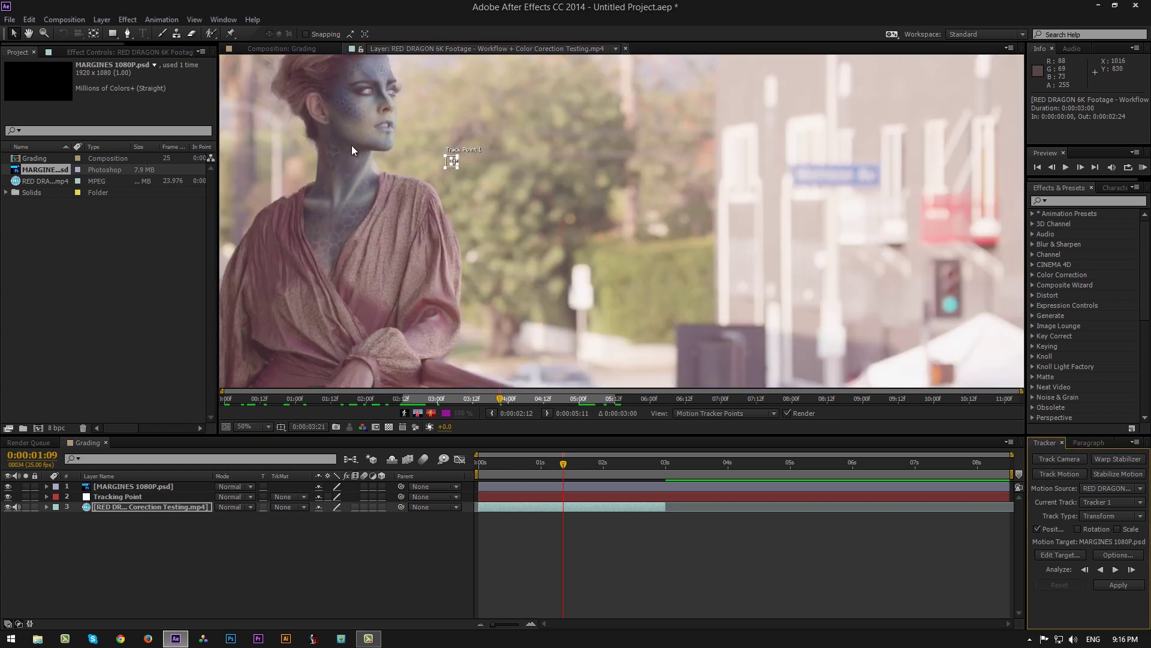
left_click(291, 95)
scroll(288, 87, "up", 1)
scroll(286, 85, "down", 1)
scroll(329, 114, "down", 2)
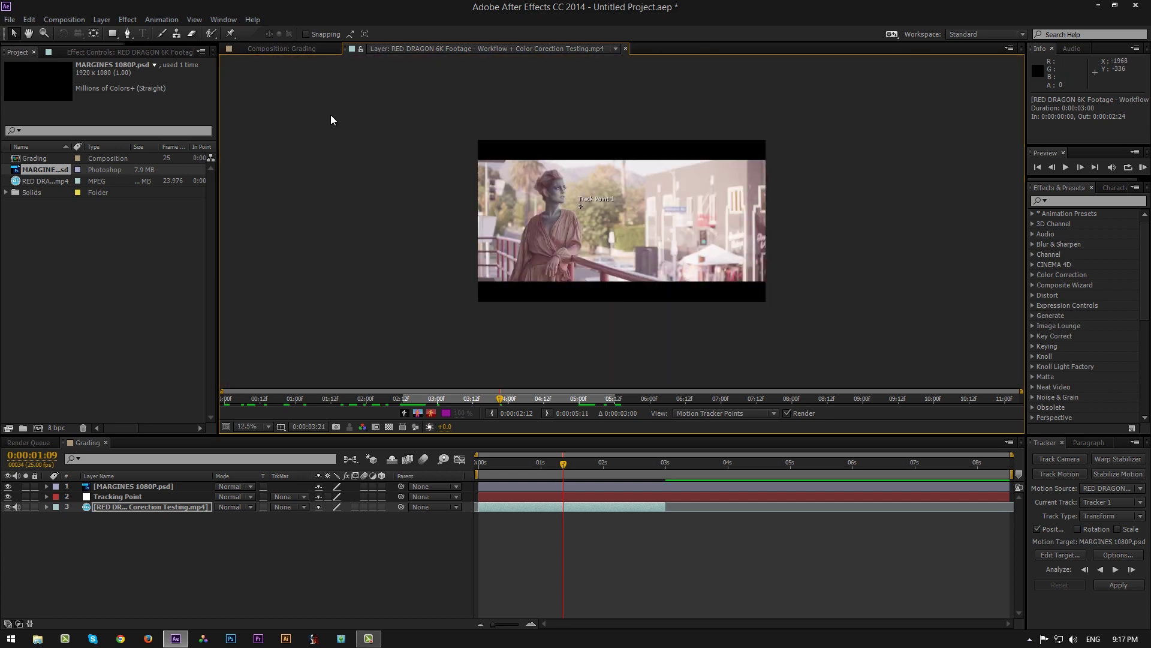
Step: At the first frame, place the track point on the woman's eye and enlarge its feature and search regions around it
scroll(324, 117, "up", 1)
left_click(31, 37)
left_click_drag(410, 164, 825, 244)
scroll(445, 208, "up", 3)
scroll(622, 206, "down", 1)
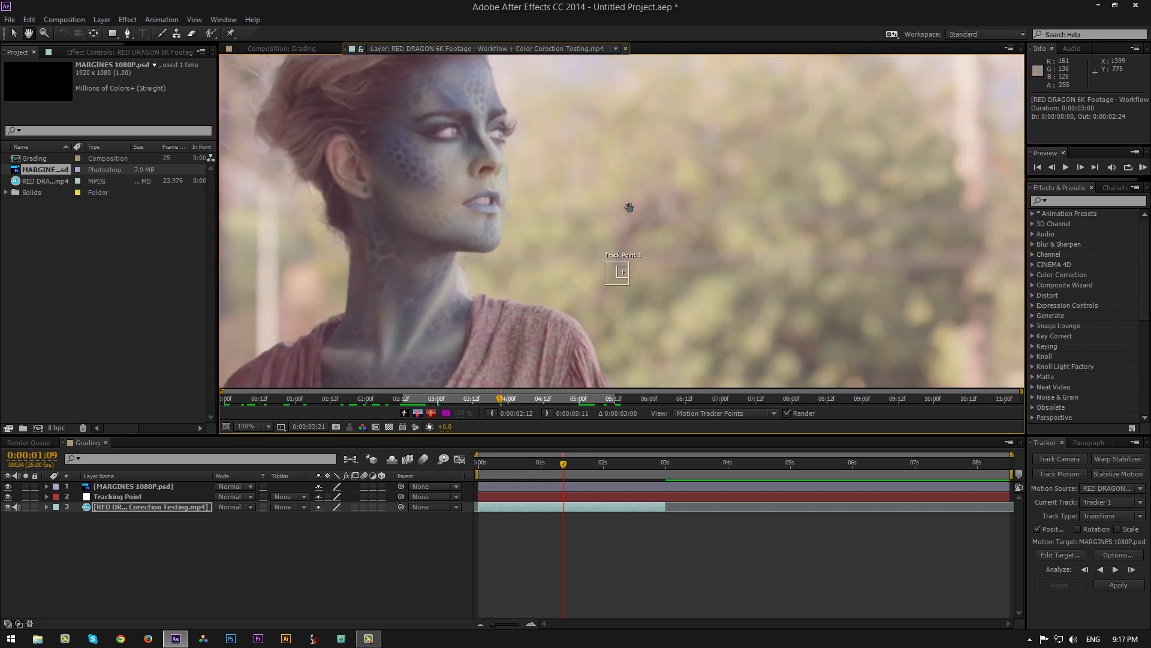
left_click_drag(622, 206, 660, 236)
left_click(12, 37)
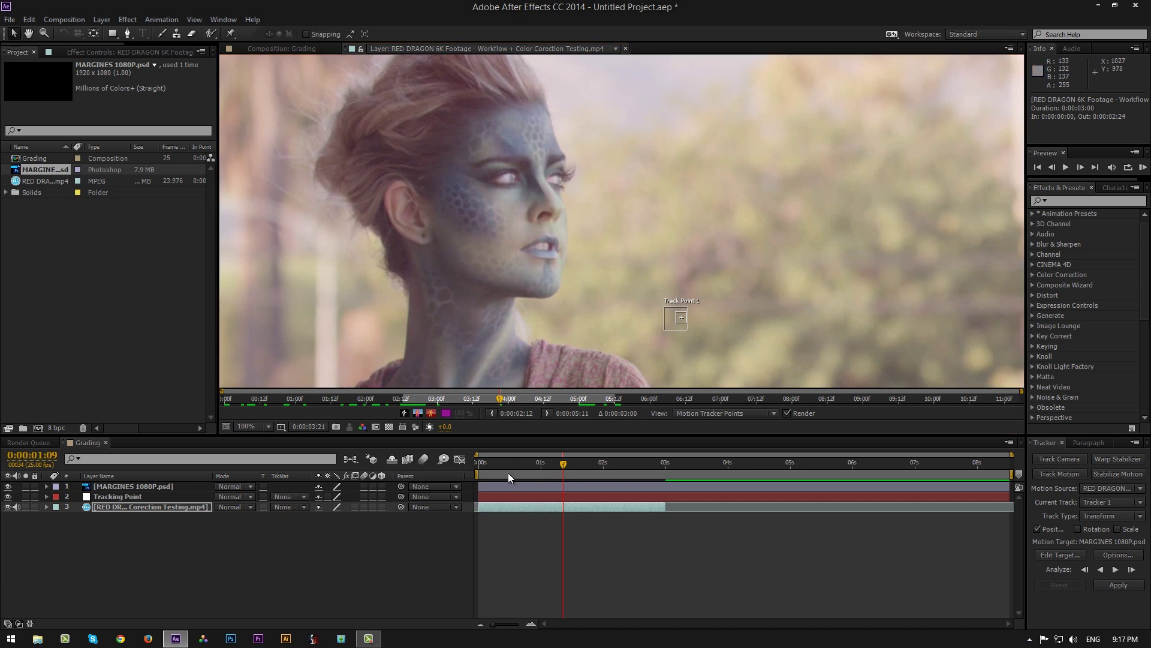
left_click_drag(508, 465, 455, 466)
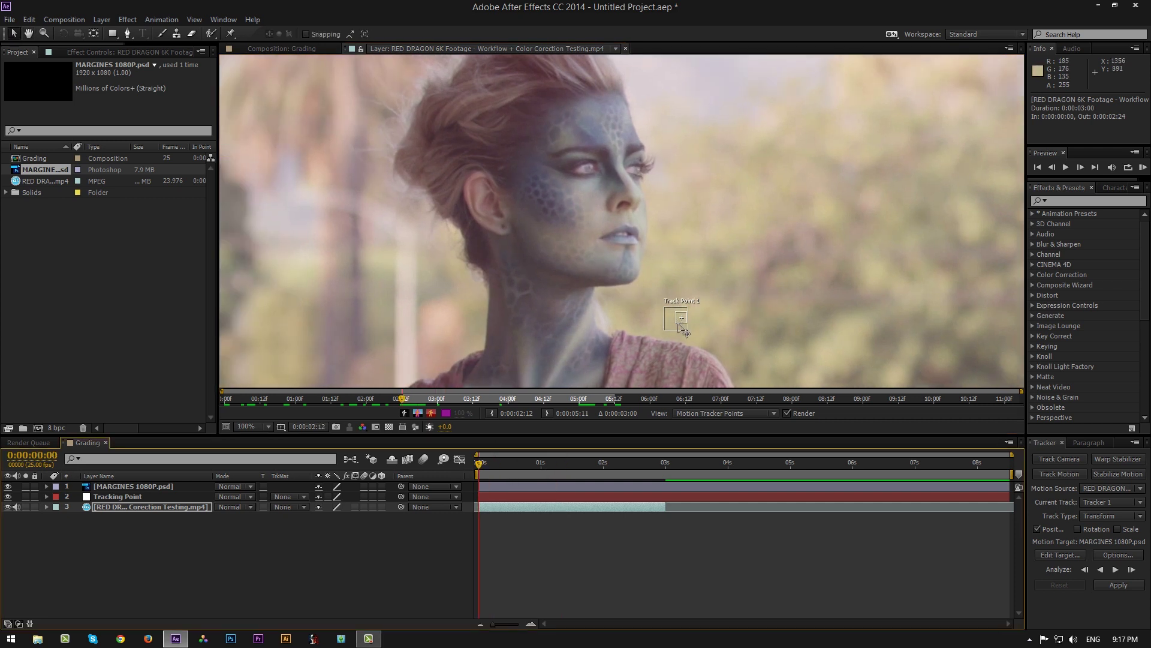
left_click_drag(683, 322, 612, 193)
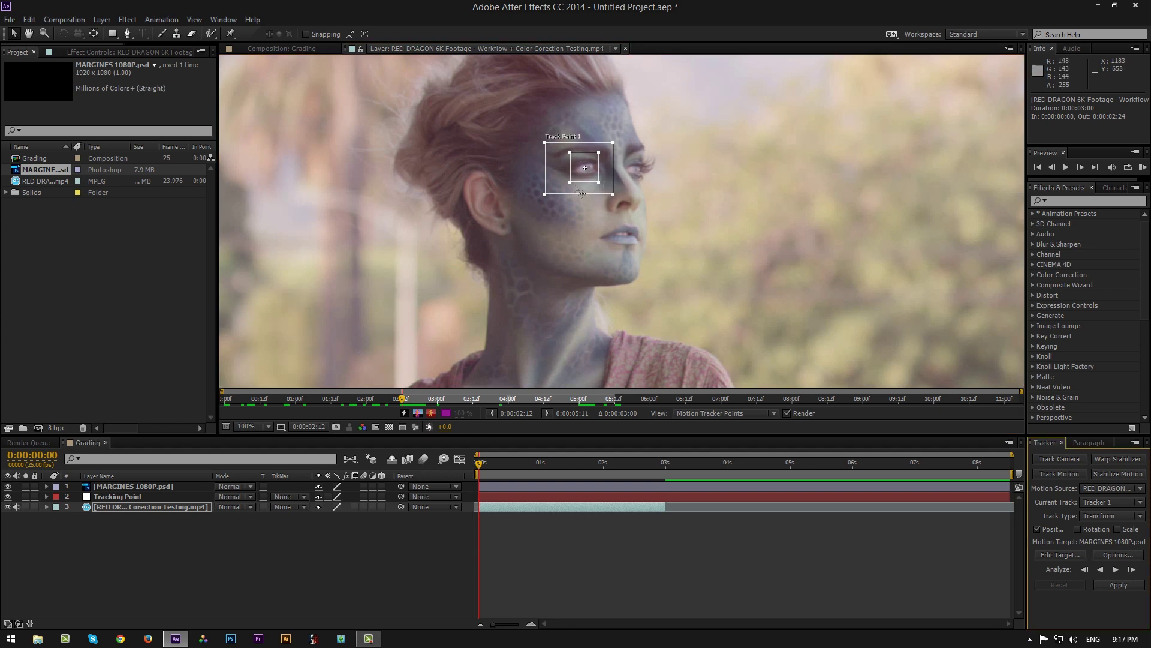
left_click_drag(570, 182, 617, 198)
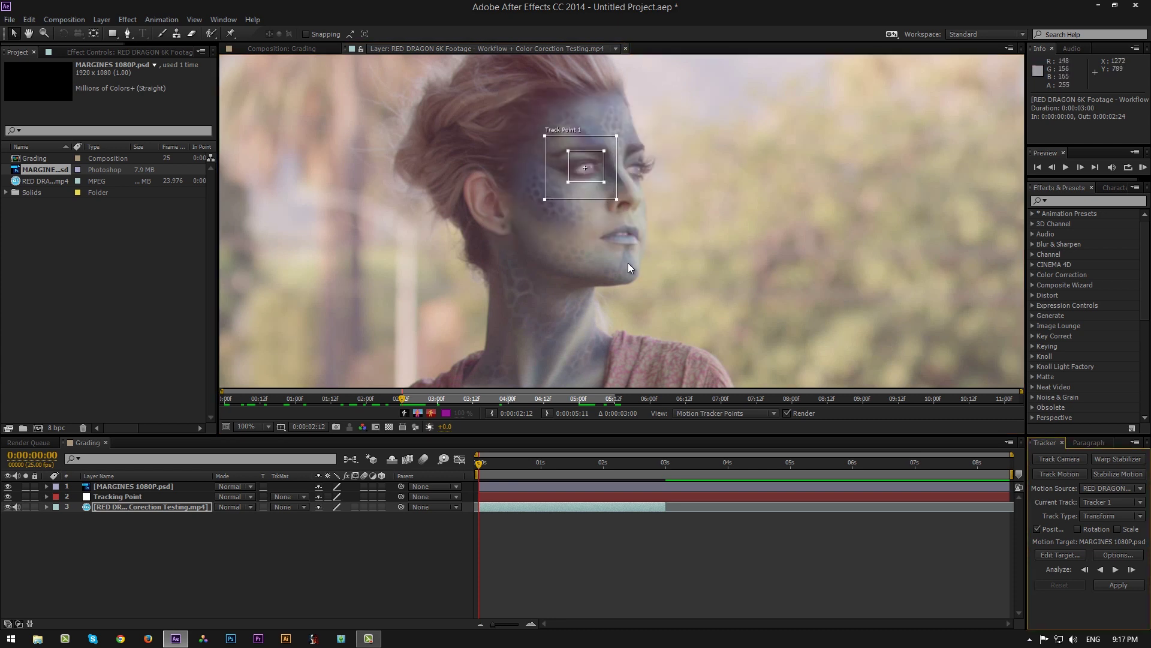
Step: Analyze the track point's motion forward through the clip, and return to the first frame to review the track
scroll(490, 277, "down", 3)
scroll(589, 295, "up", 2)
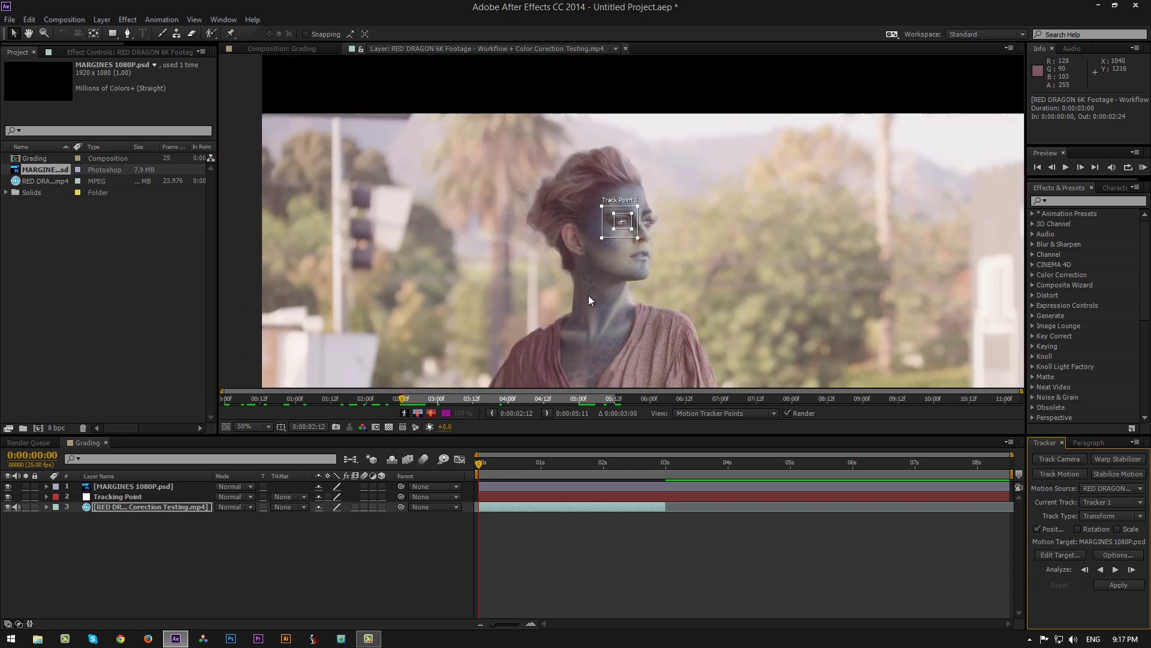
scroll(588, 295, "down", 2)
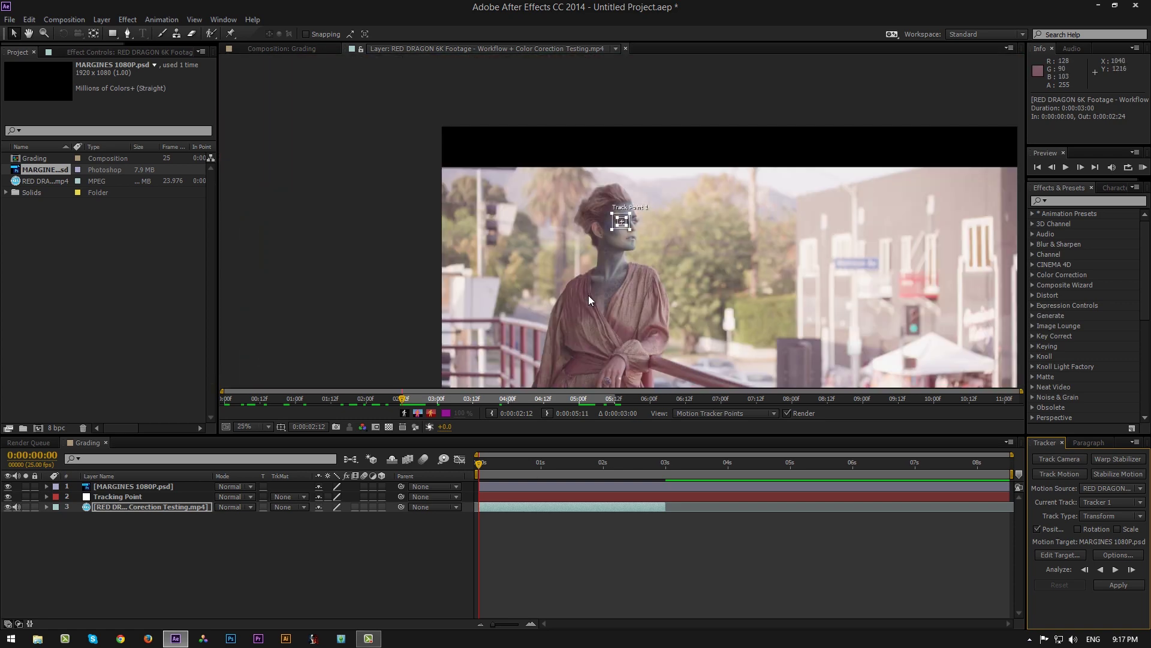
left_click(1118, 574)
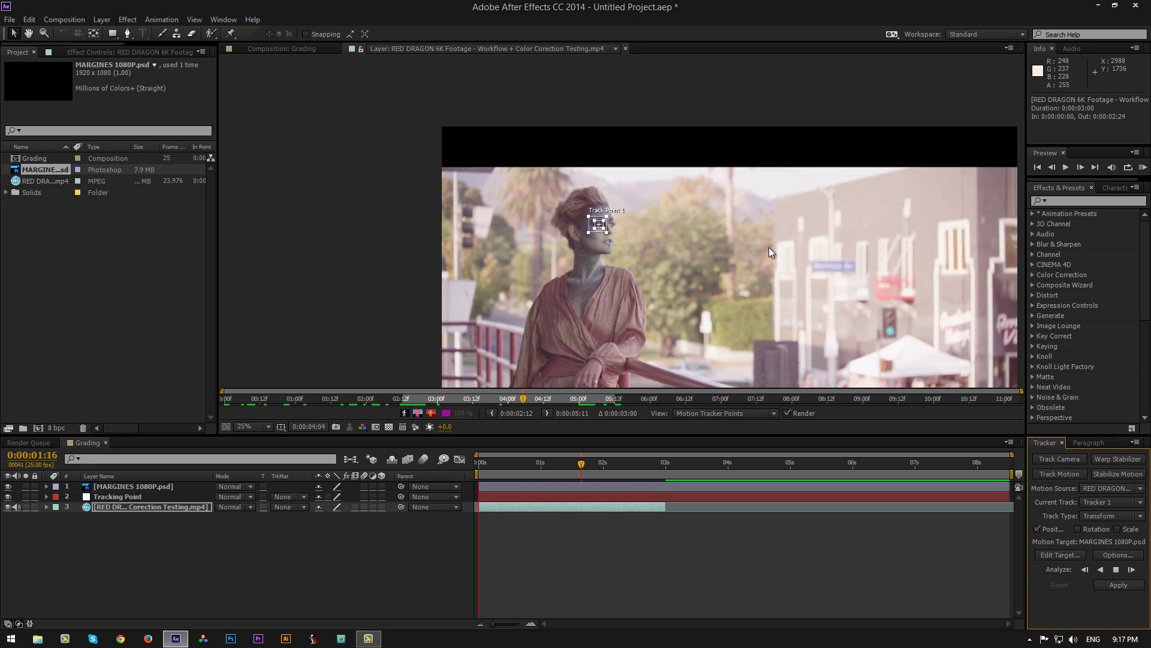
left_click(1114, 571)
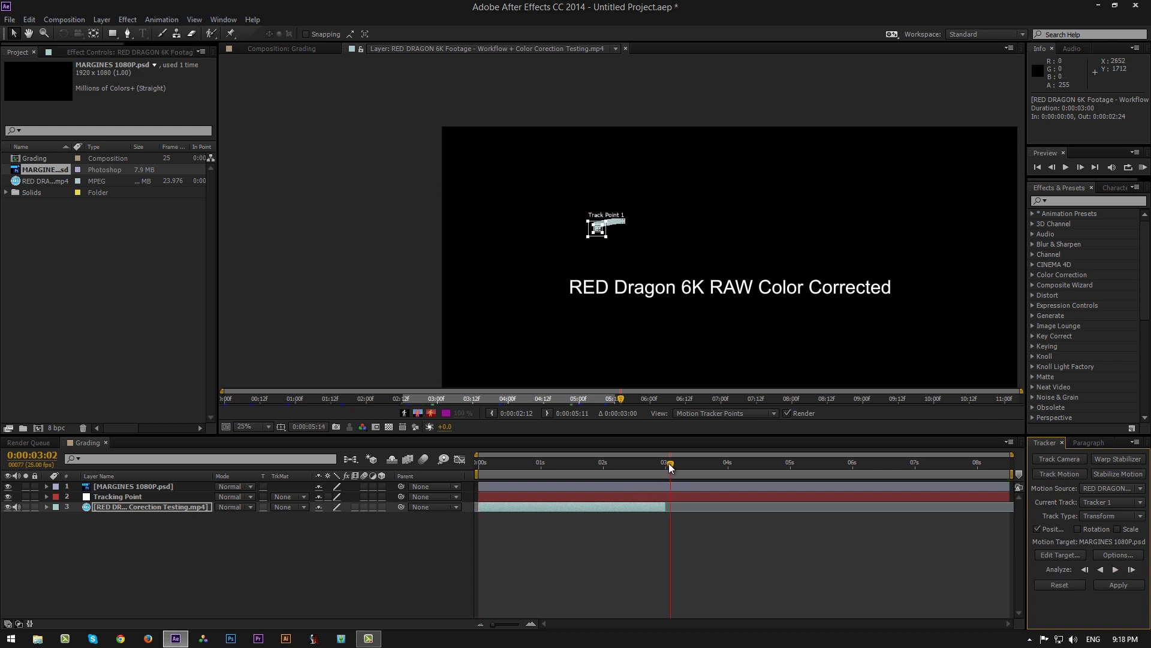
left_click_drag(669, 463, 419, 492)
key("period")
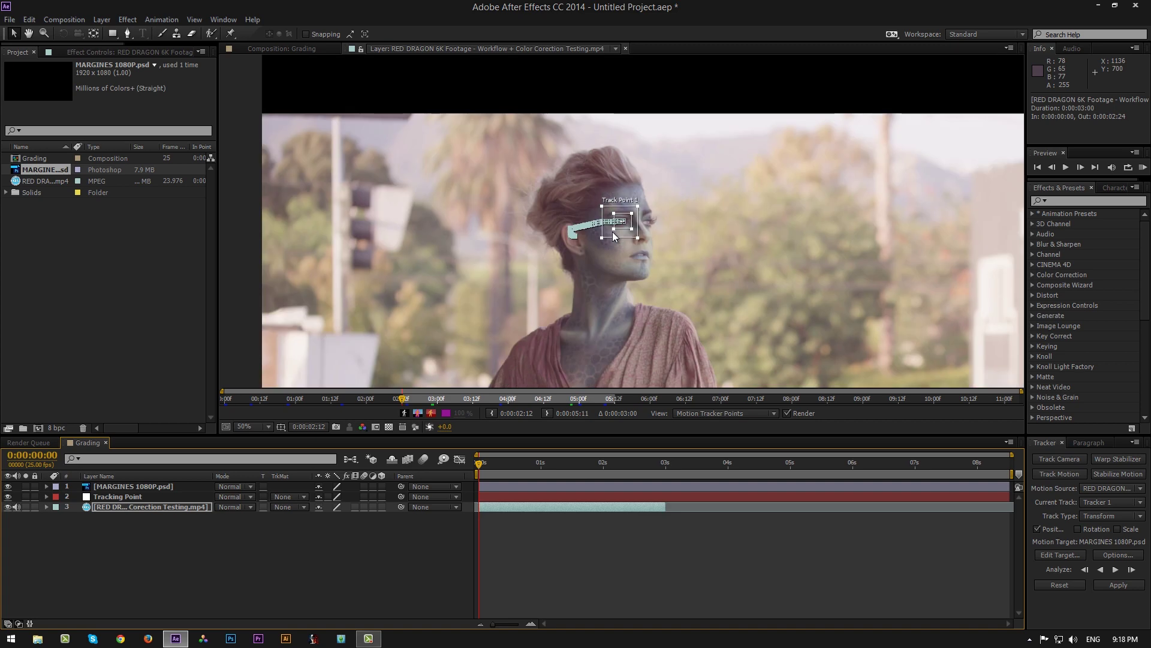
Step: Set the tracker's motion target to the Tracking Point null layer
scroll(612, 231, "down", 2)
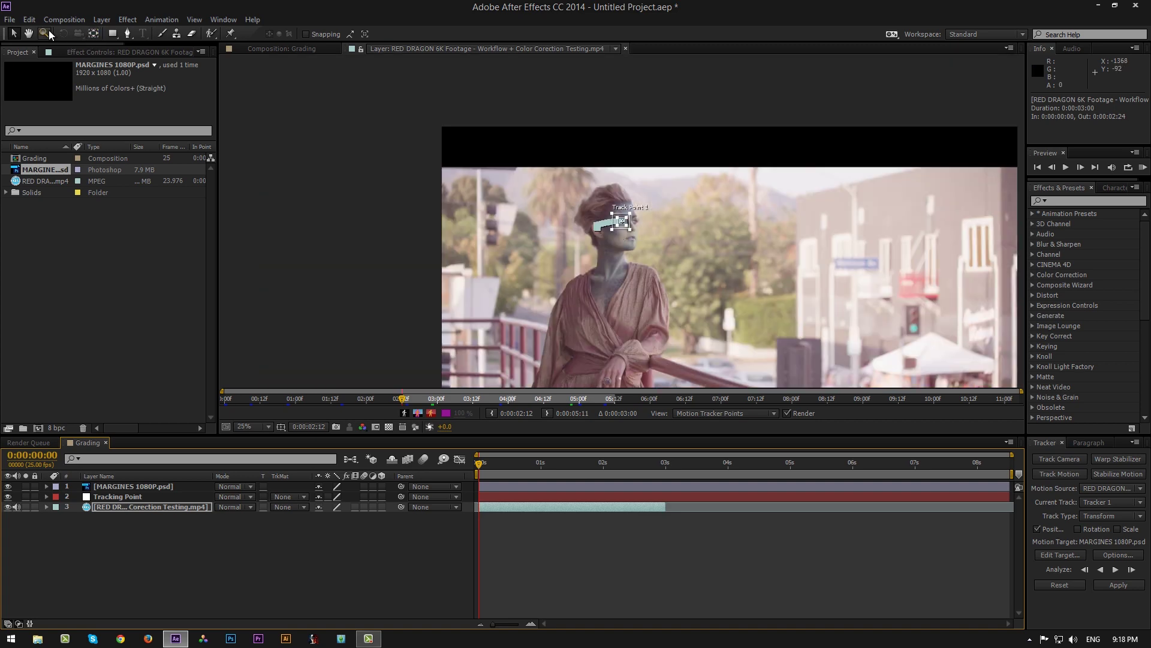
left_click(29, 33)
left_click_drag(576, 236, 537, 207)
scroll(537, 207, "down", 1)
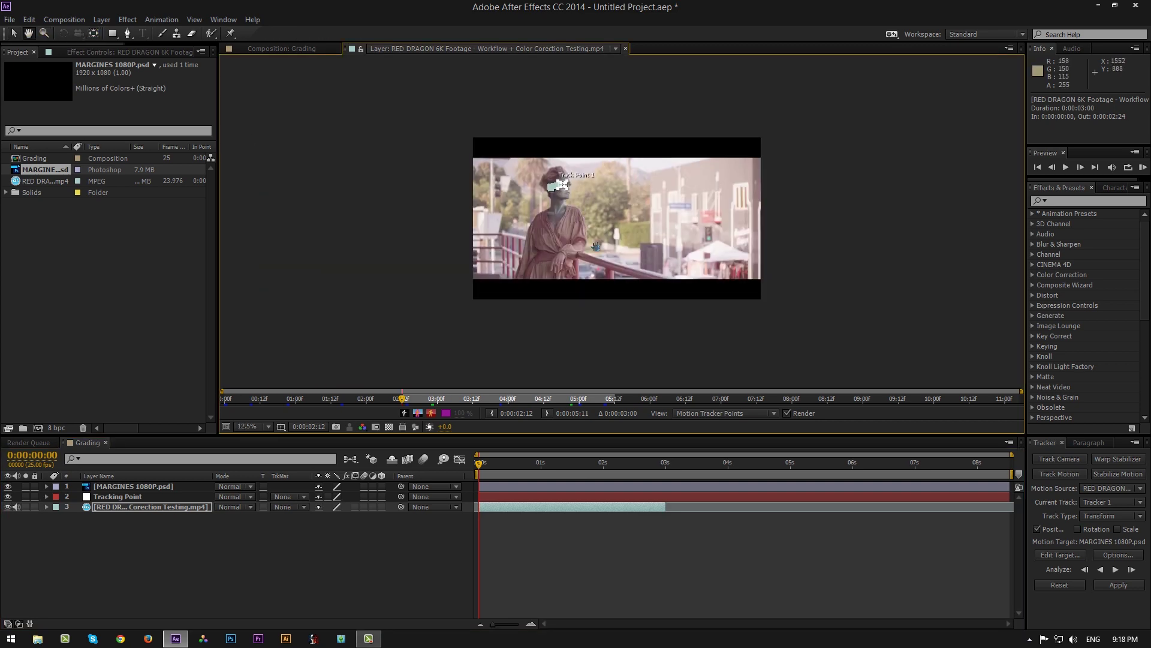
scroll(596, 246, "up", 2)
scroll(576, 237, "down", 1)
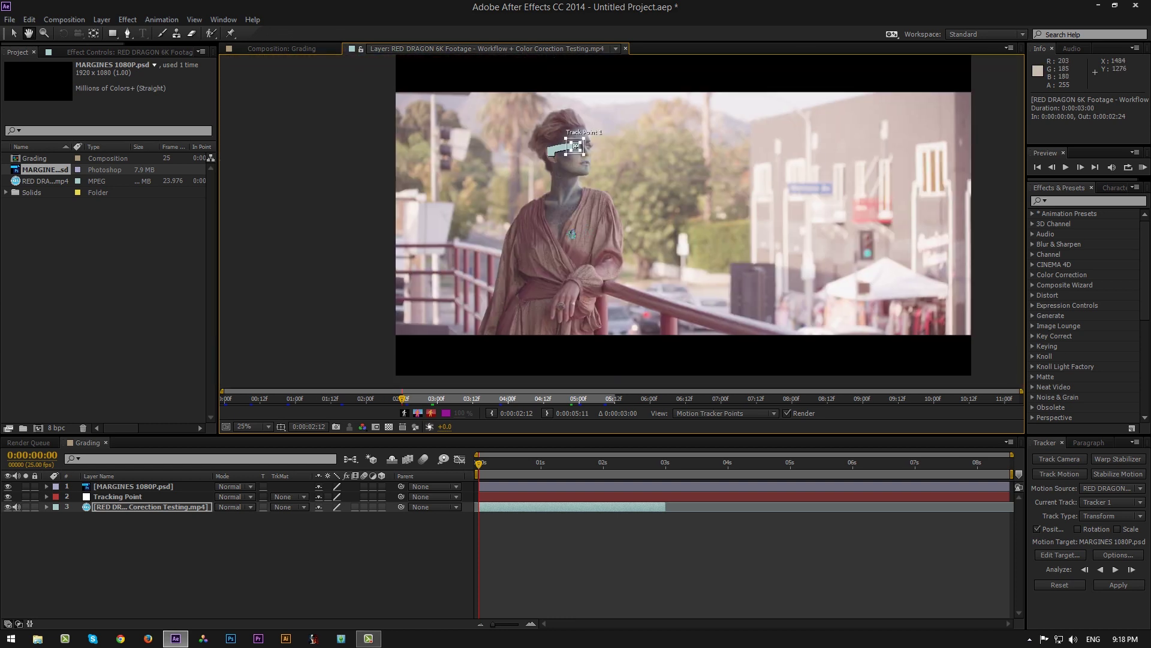
left_click_drag(571, 234, 502, 245)
left_click(14, 34)
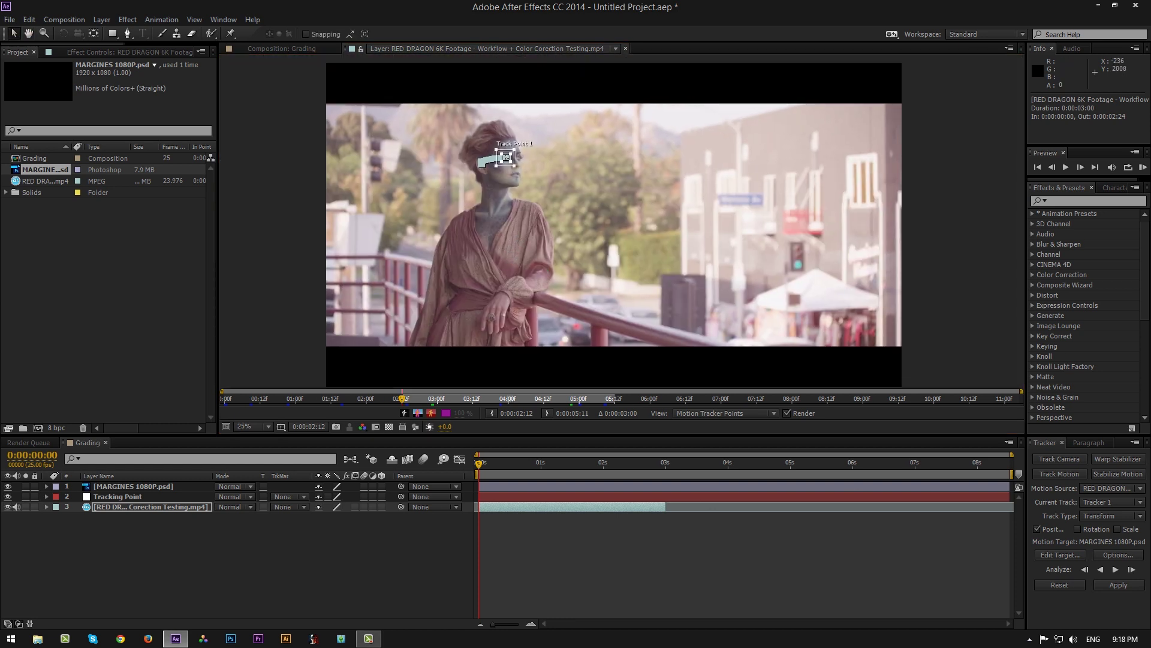
left_click(1056, 554)
left_click(132, 49)
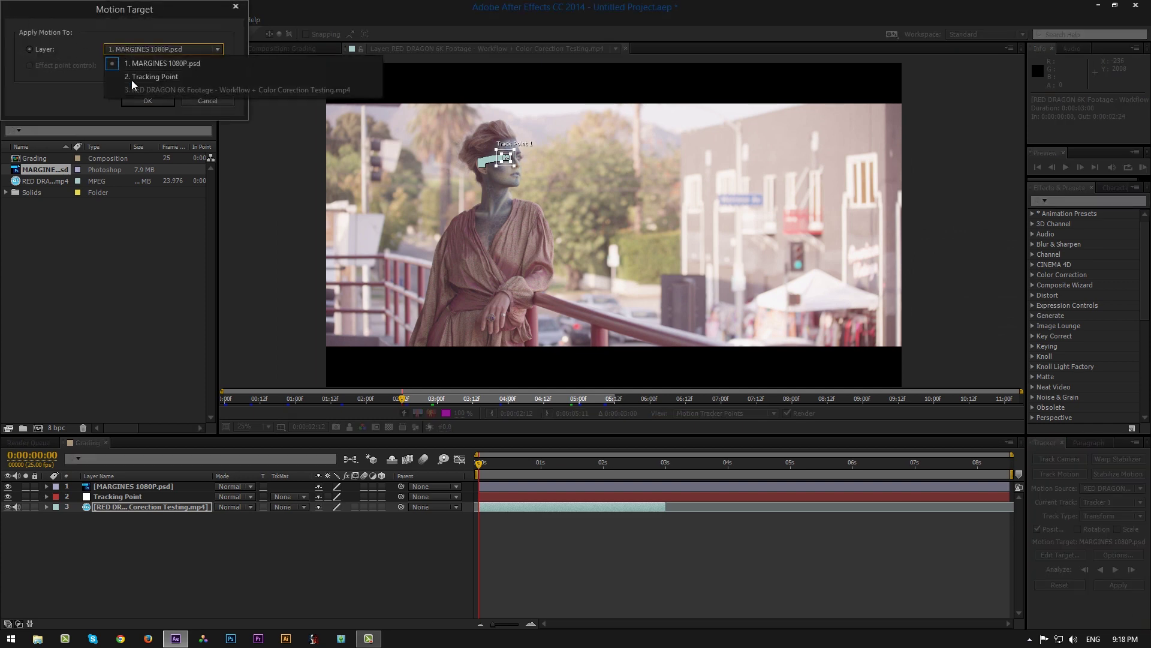
left_click(136, 80)
left_click(144, 101)
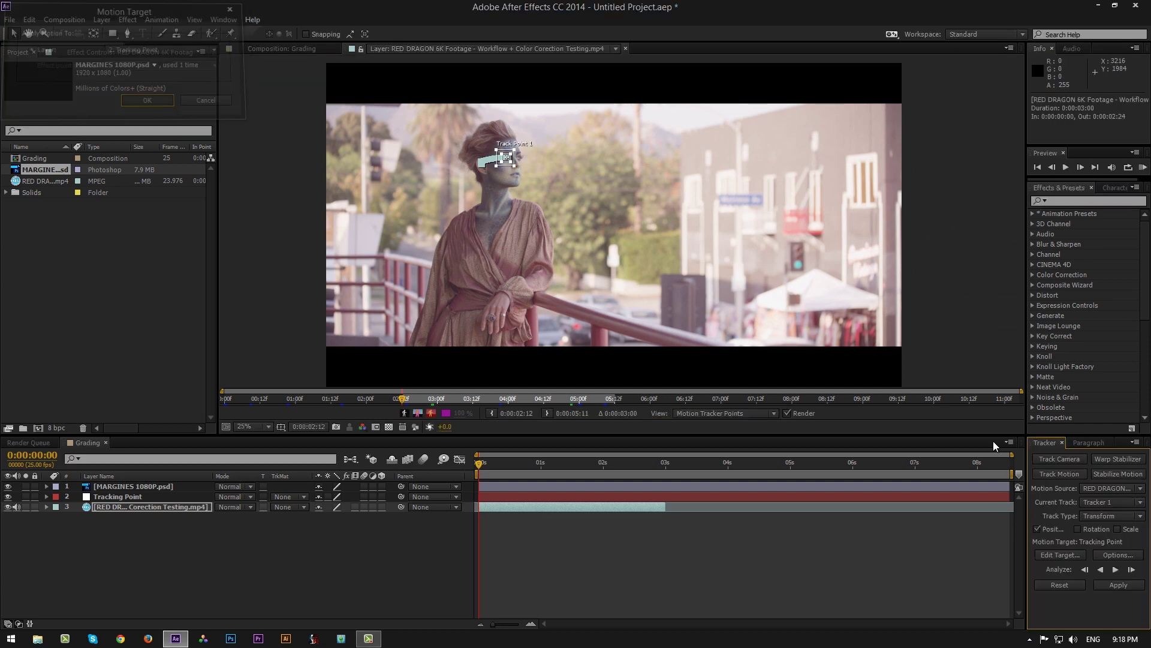
Step: Apply the tracked motion to the target in both X and Y, and collapse the footage layer's tracker properties
left_click(1114, 586)
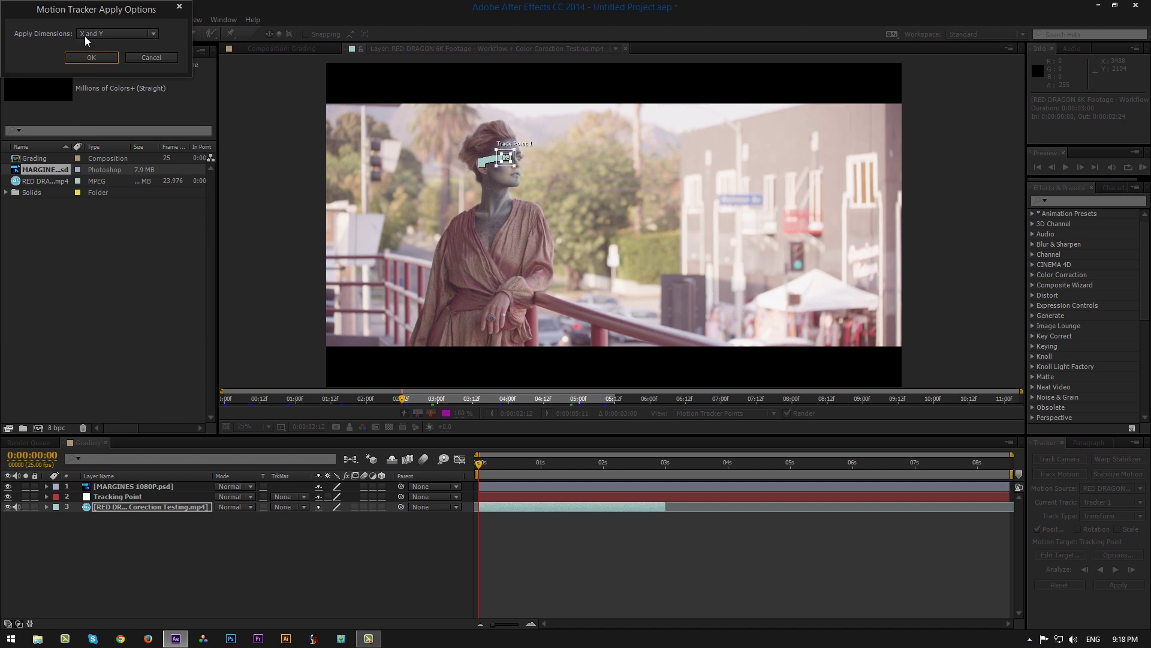
left_click(90, 58)
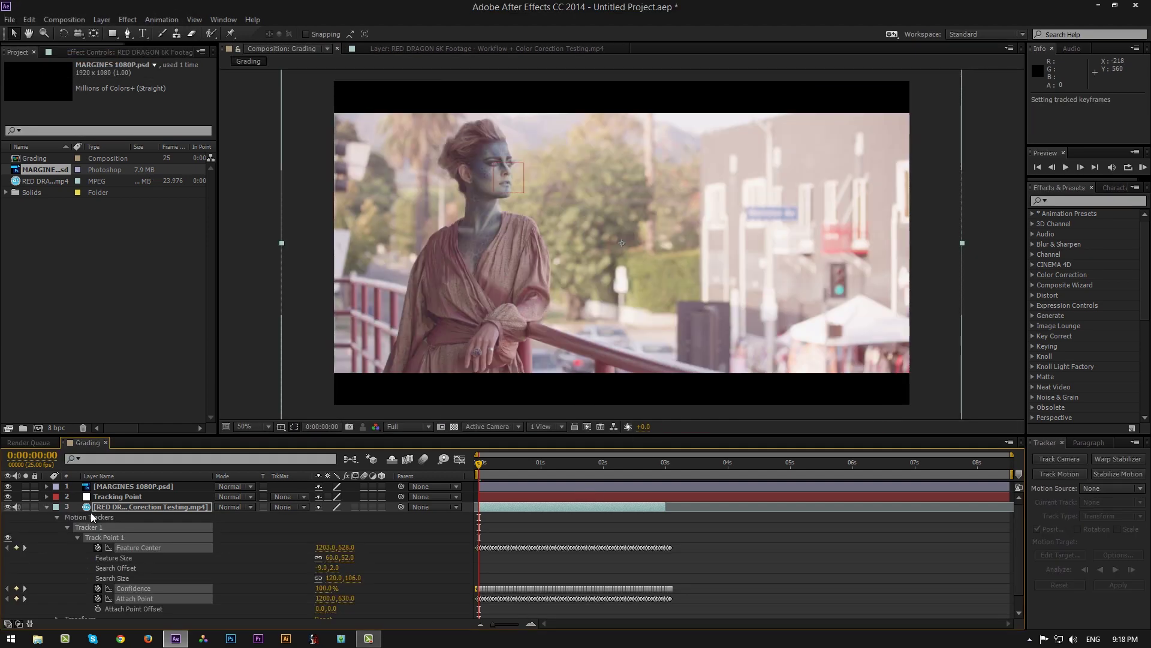
left_click(47, 508)
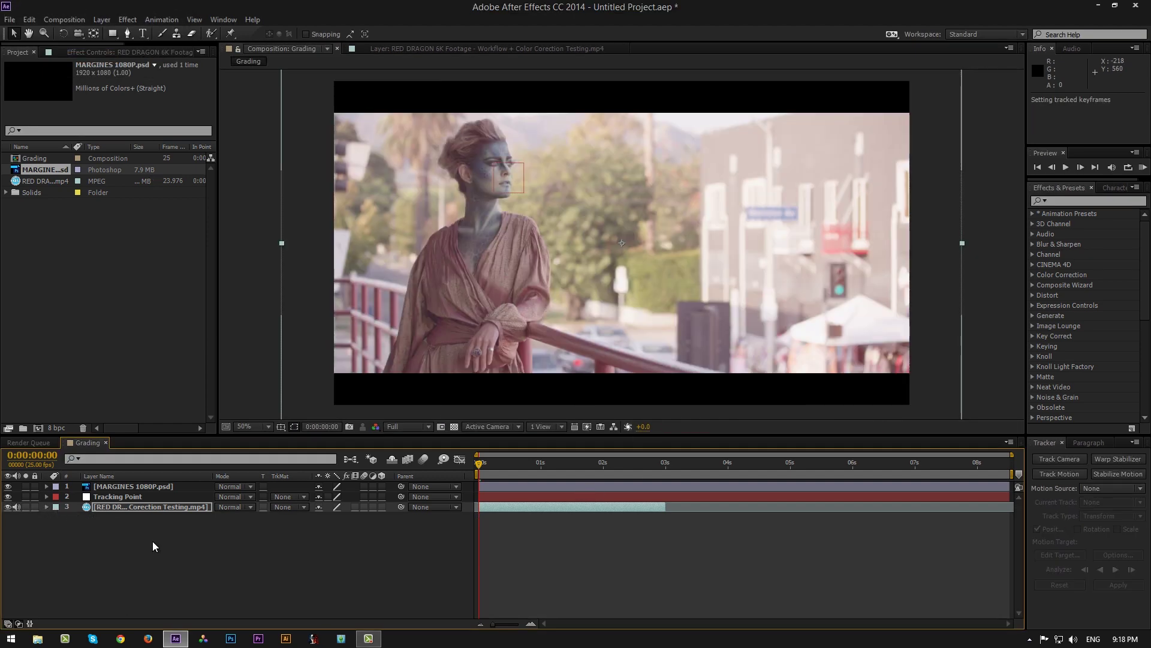
Step: Add a new adjustment layer directly above the Tracking Point layer
left_click(136, 497)
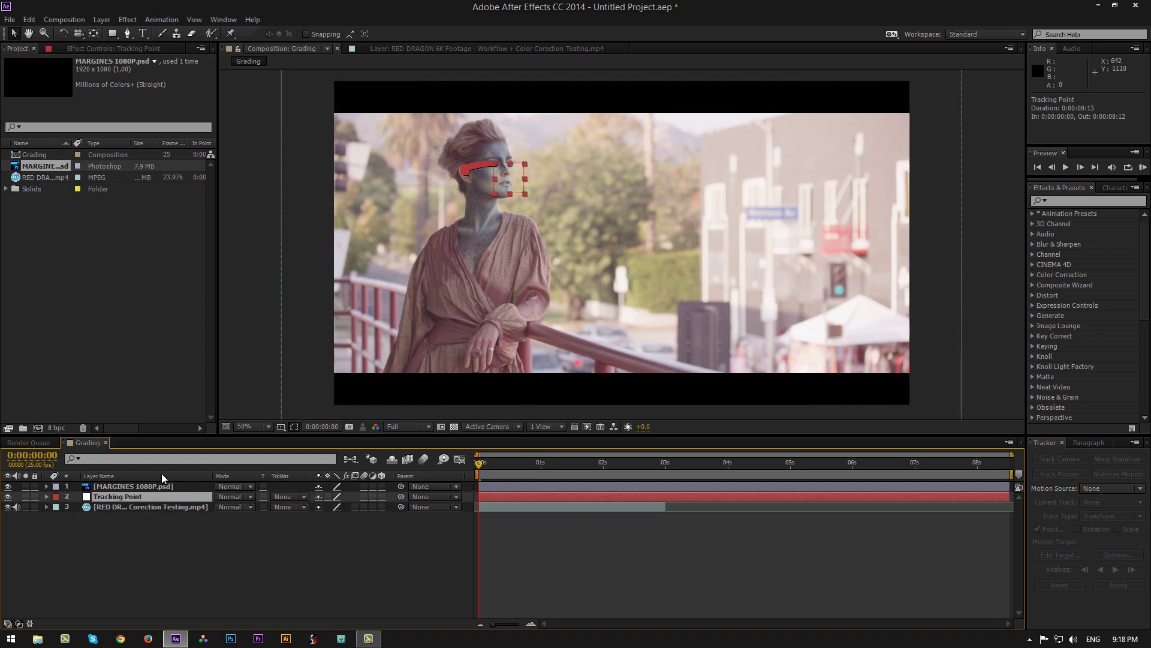
left_click(103, 20)
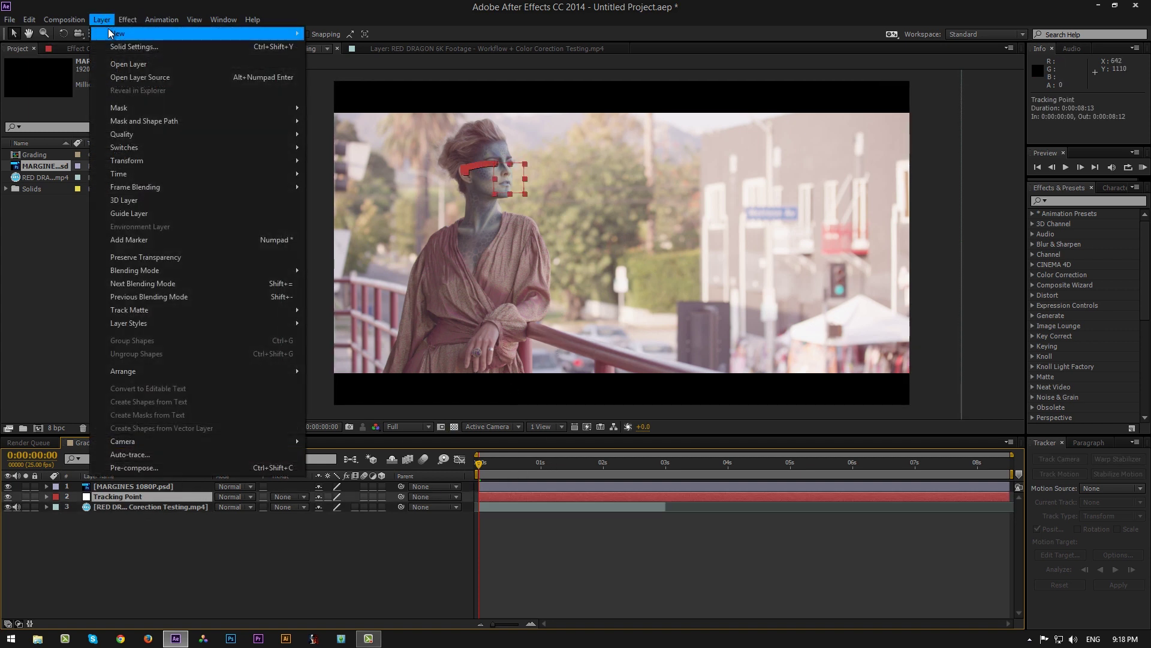
mouse_move(303, 34)
left_click(367, 118)
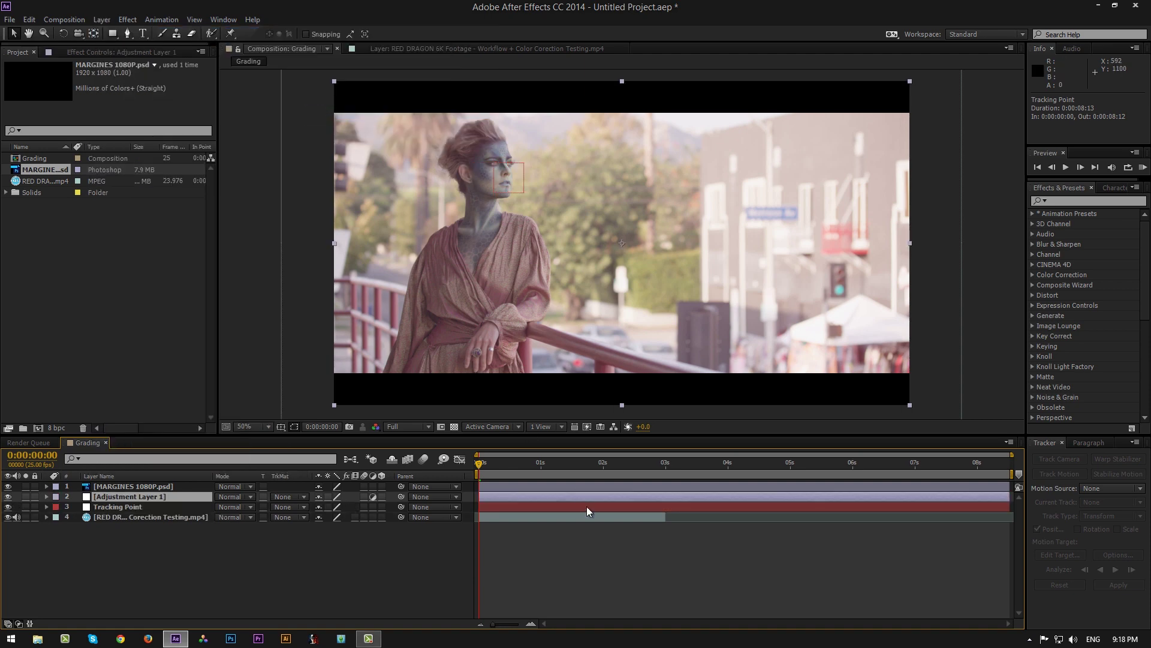
right_click(166, 495)
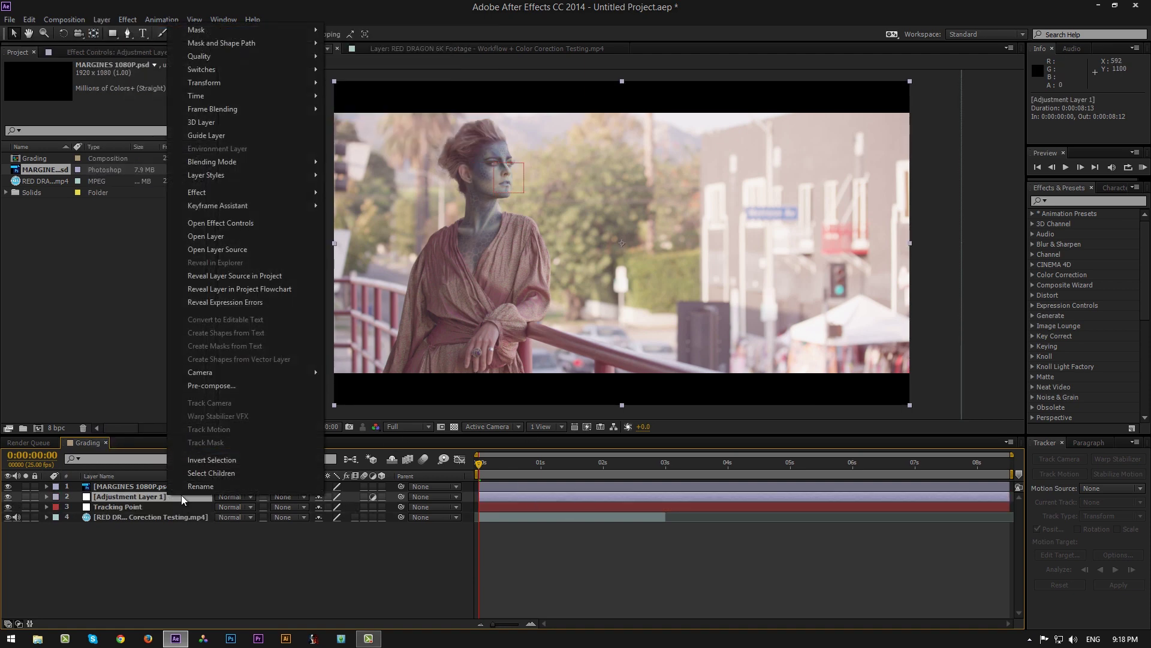
left_click(185, 486)
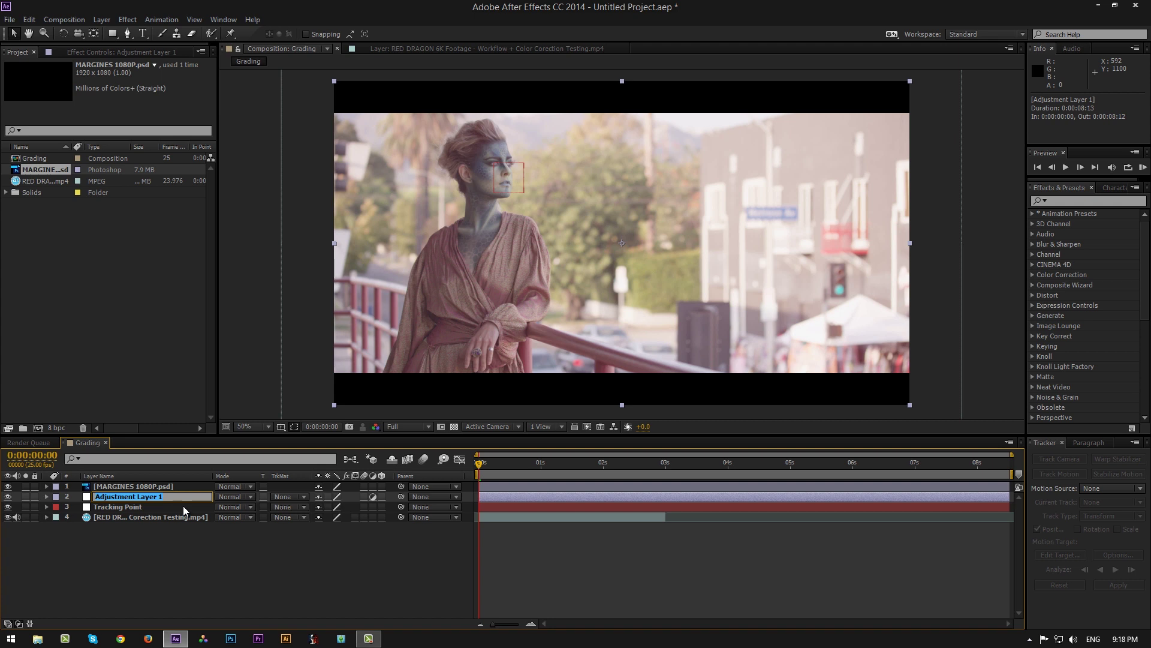
left_click(183, 505)
Step: Find the Curves effect and apply it to the adjustment layer
left_click(177, 497)
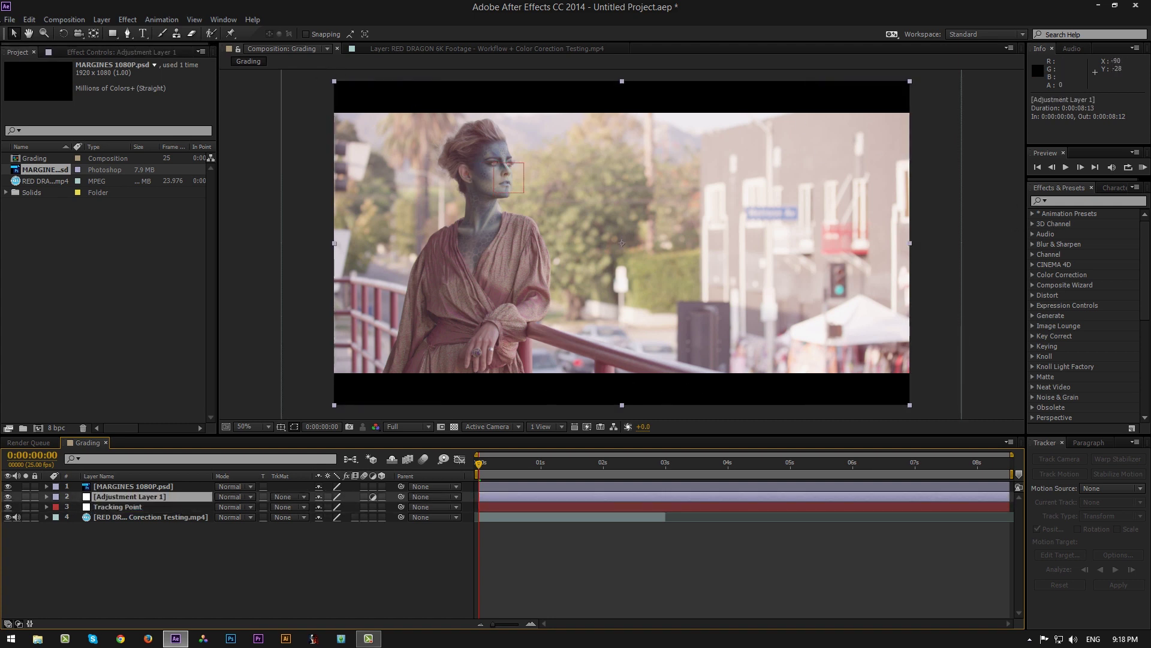
left_click(75, 52)
left_click(1107, 200)
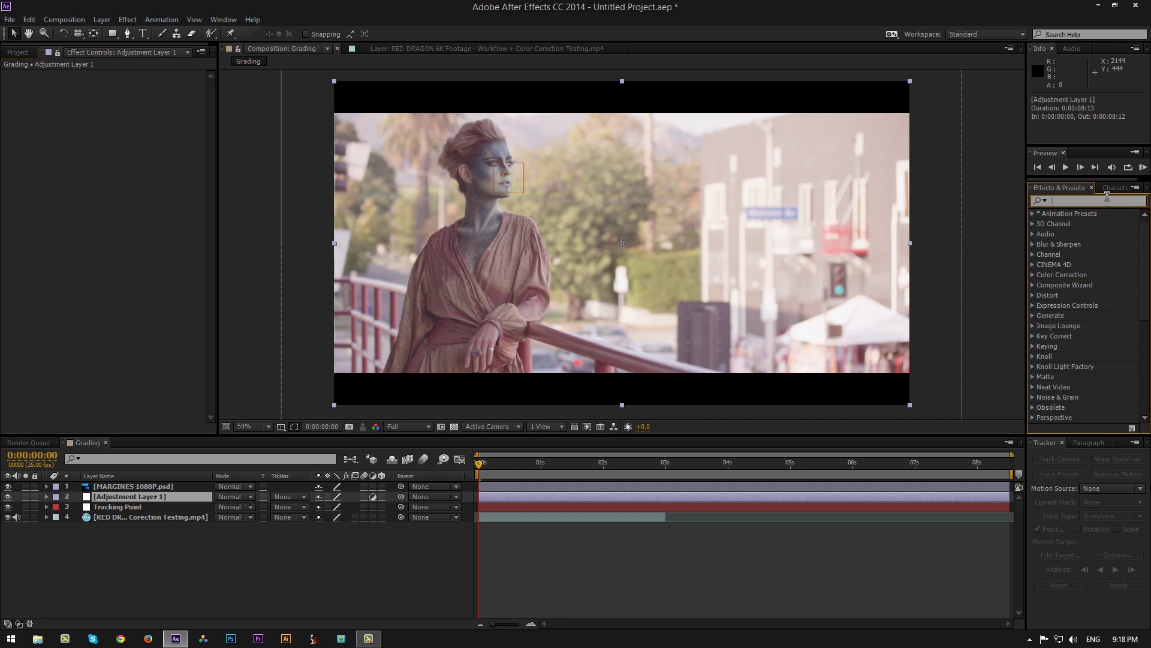
type("curv")
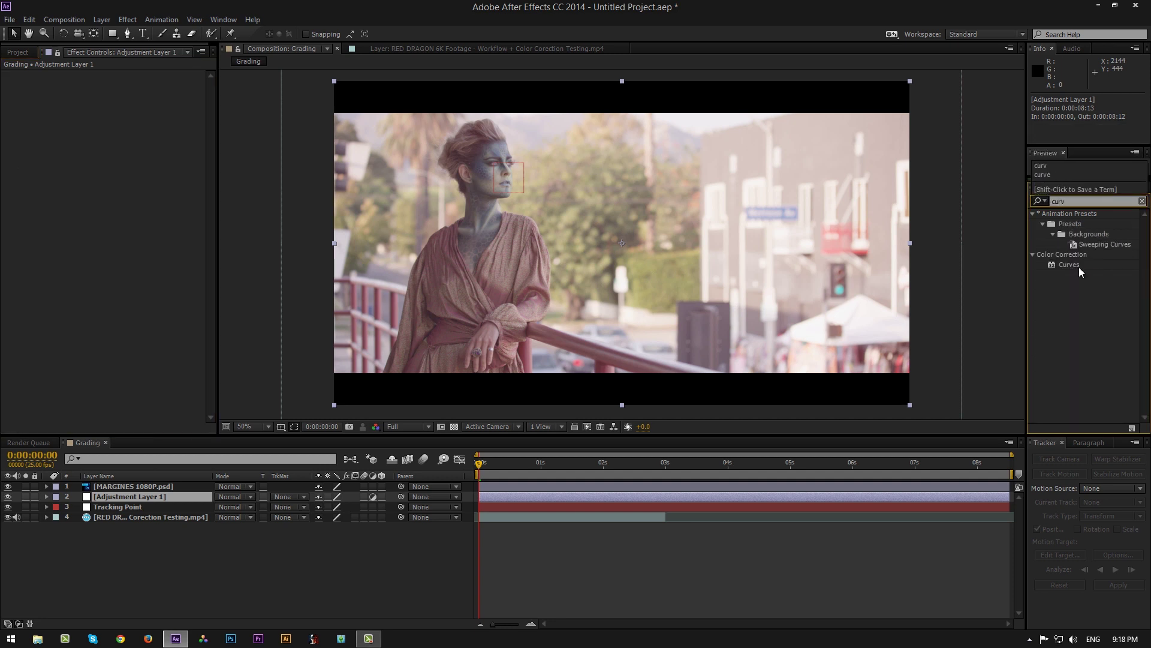
double_click(1074, 267)
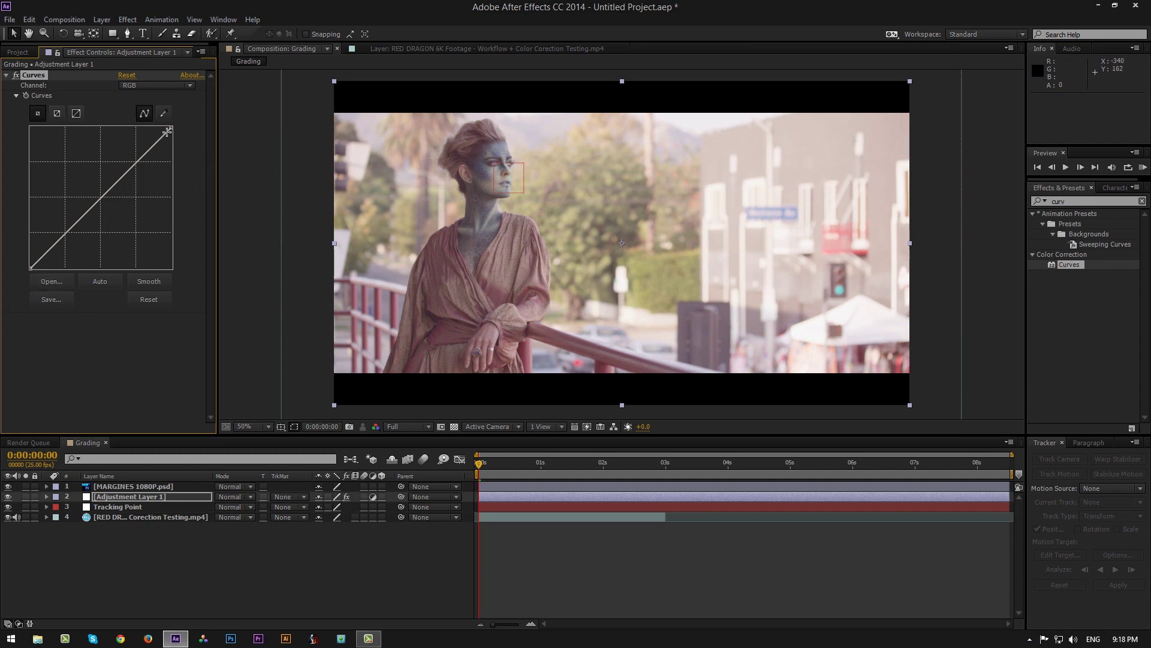
Step: Bend the RGB curve moderately below the diagonal to darken the image, keeping the highlights bright
left_click_drag(167, 131, 171, 134)
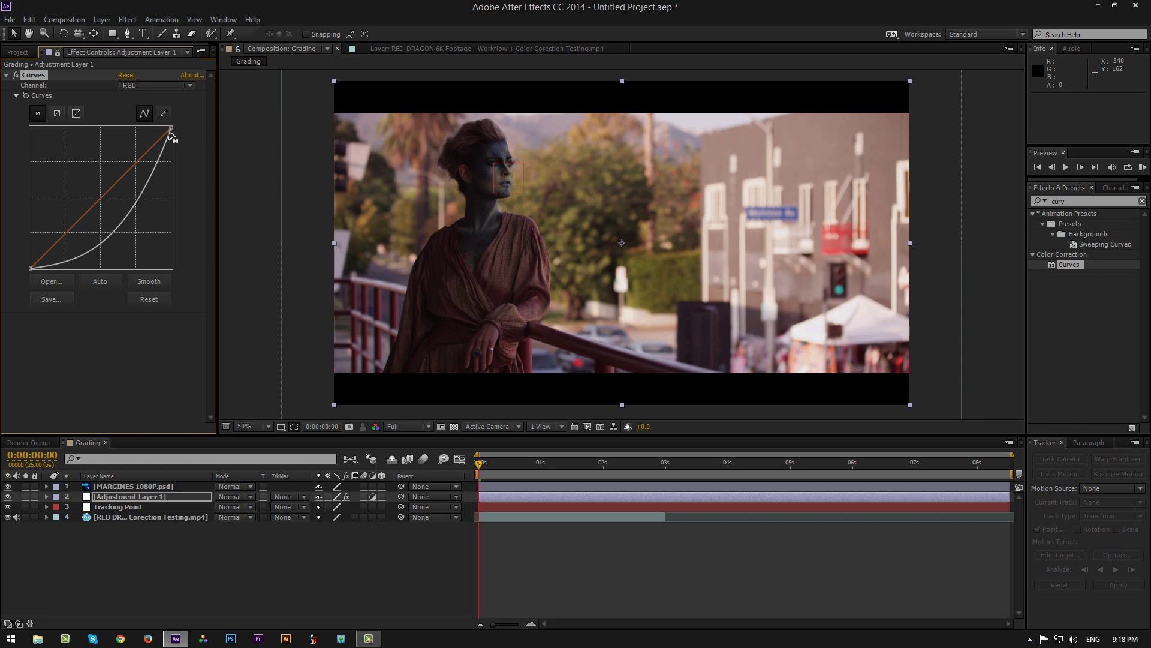
left_click_drag(171, 134, 168, 138)
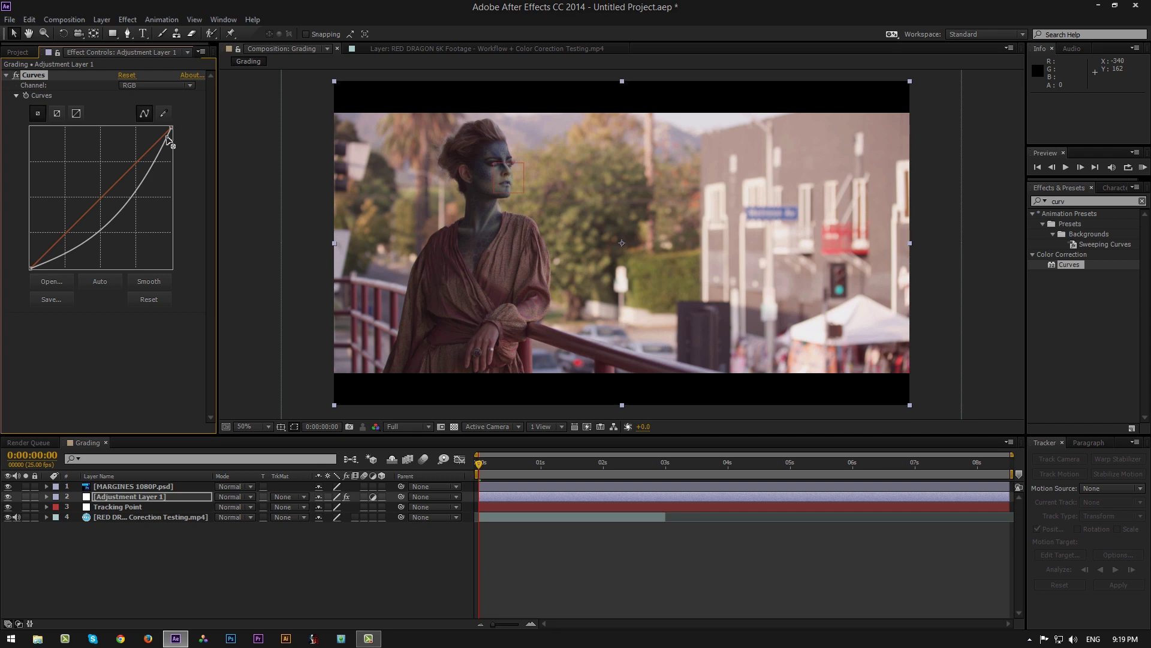
left_click_drag(167, 138, 165, 141)
Step: Scale the adjustment layer up to 160% so it extends well beyond the frame
left_click(128, 33)
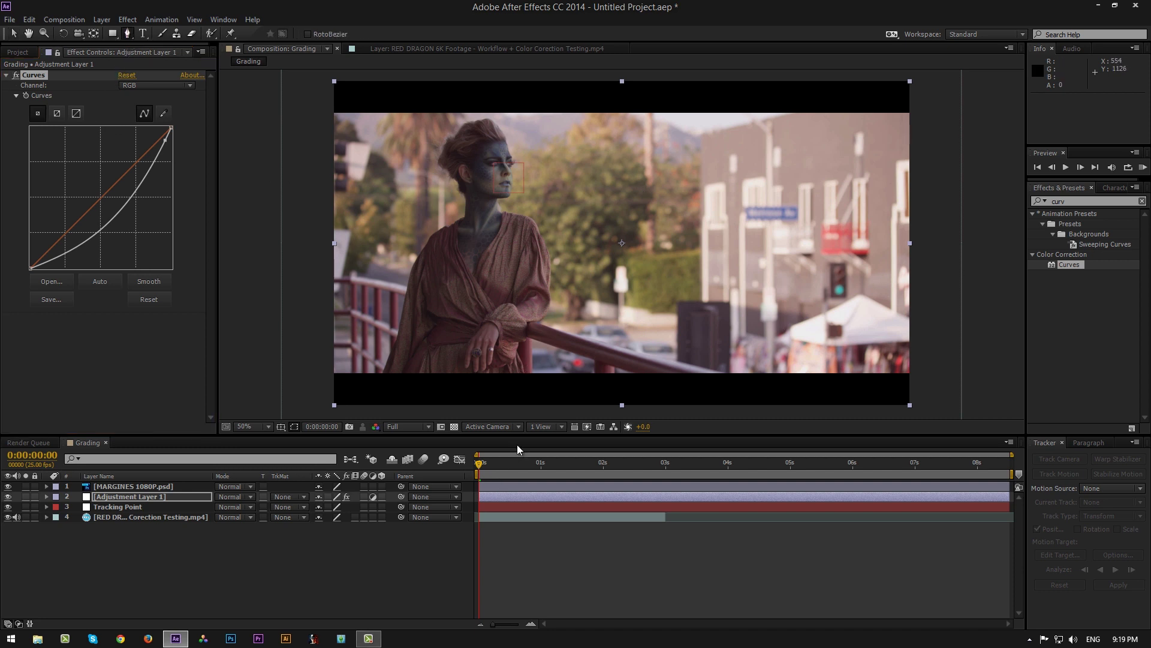
left_click(13, 34)
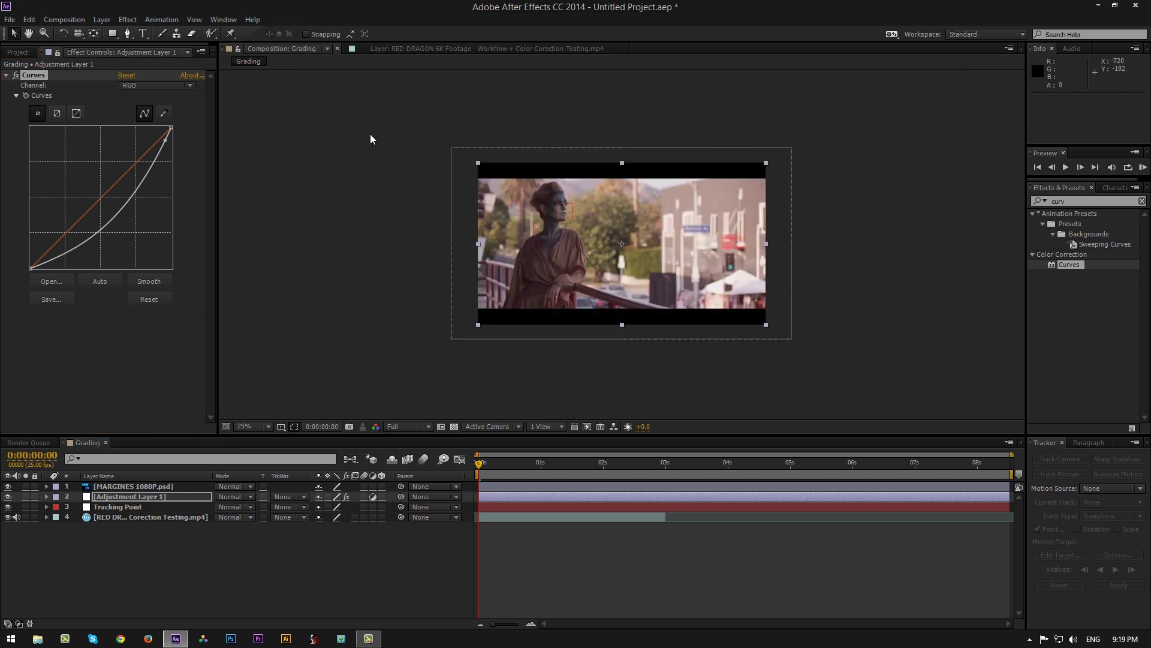
left_click_drag(478, 162, 392, 97)
key(".")
key("period")
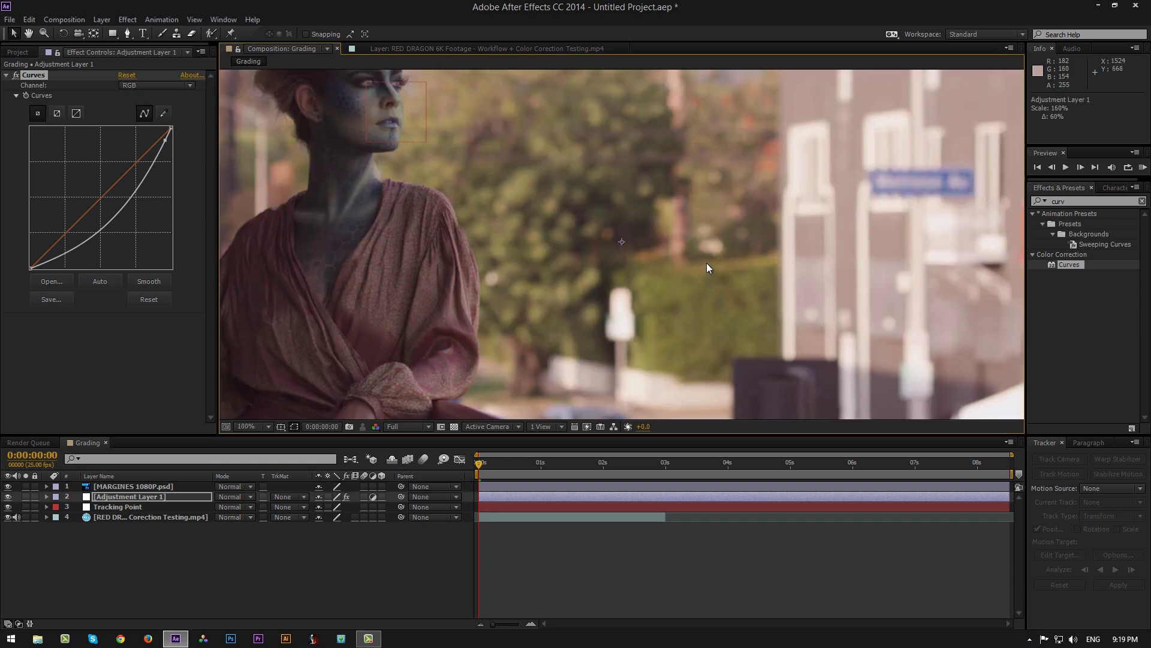
key("comma")
Step: With the Pen tool, start a mask on the adjustment layer below the woman and trace up her right-hand outline to the neck
left_click(132, 35)
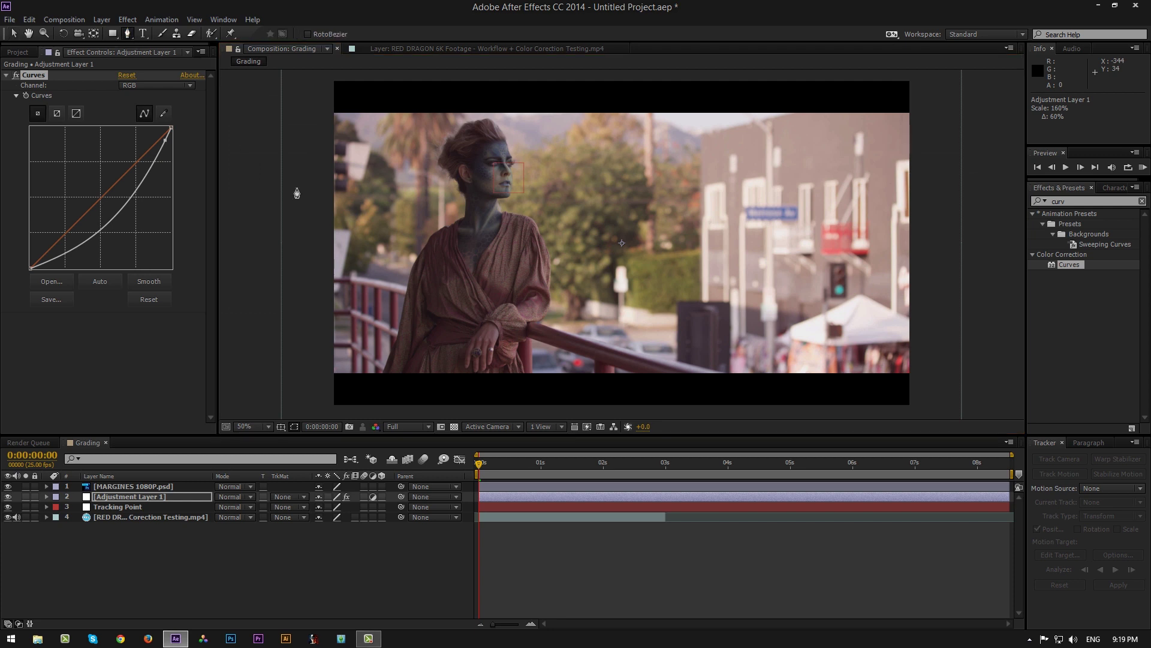
left_click(525, 402)
left_click(531, 371)
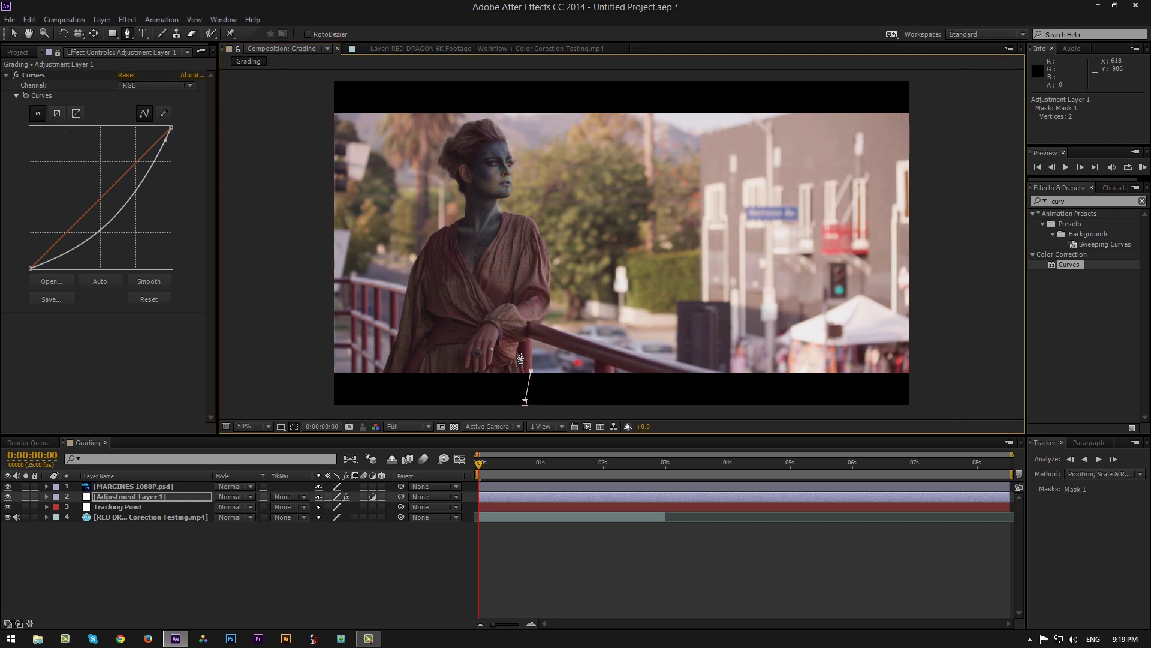
left_click(519, 347)
left_click(528, 339)
left_click(534, 326)
left_click(552, 310)
left_click(554, 268)
left_click(552, 246)
left_click(545, 232)
left_click(536, 214)
left_click(516, 209)
left_click(504, 202)
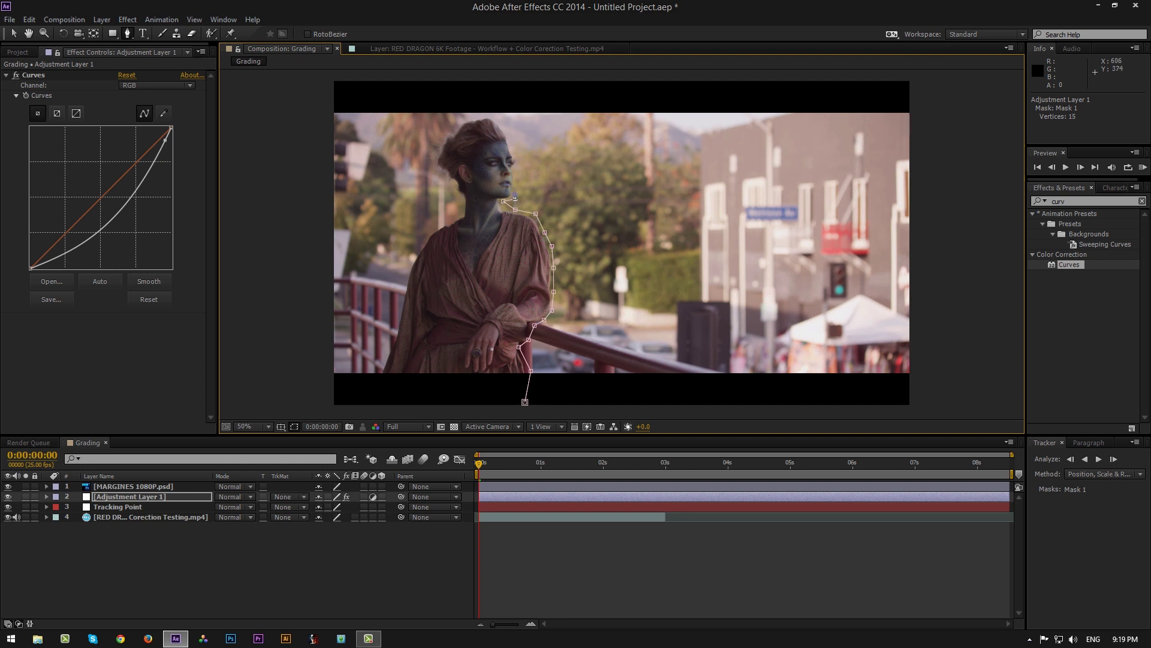
Step: Continue the mask outline in front of the woman's face and up over the top of her head
left_click(519, 154)
left_click(502, 124)
left_click(492, 101)
left_click(477, 112)
left_click(451, 128)
left_click(433, 144)
left_click(430, 162)
left_click(455, 192)
left_click(460, 210)
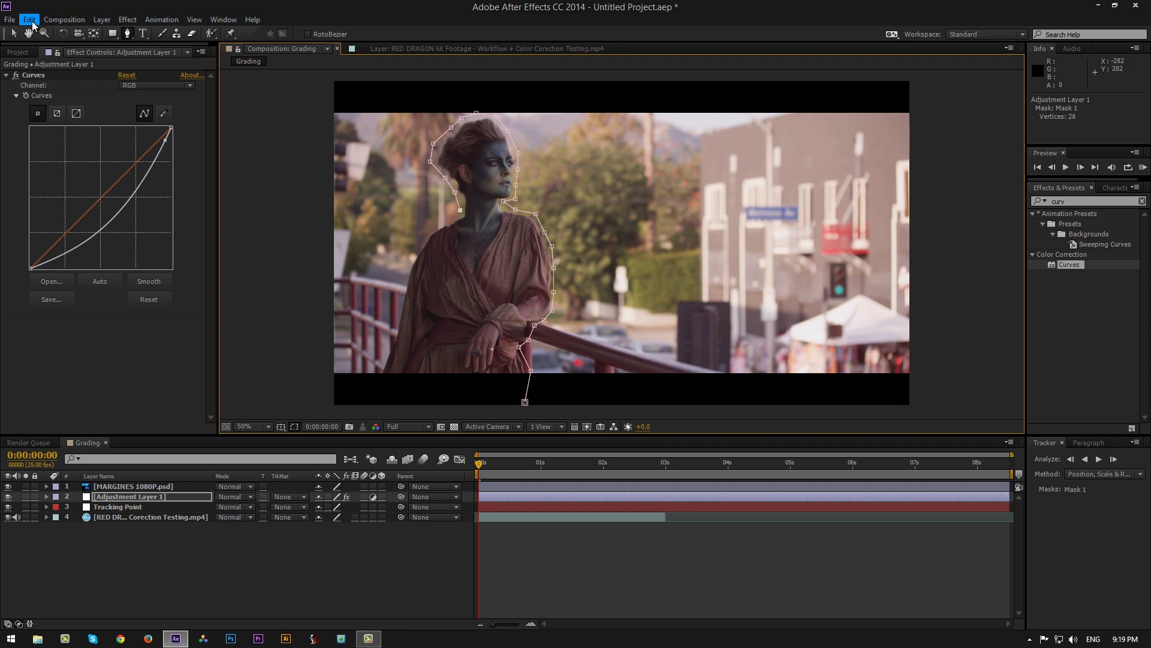
left_click(30, 20)
left_click(45, 30)
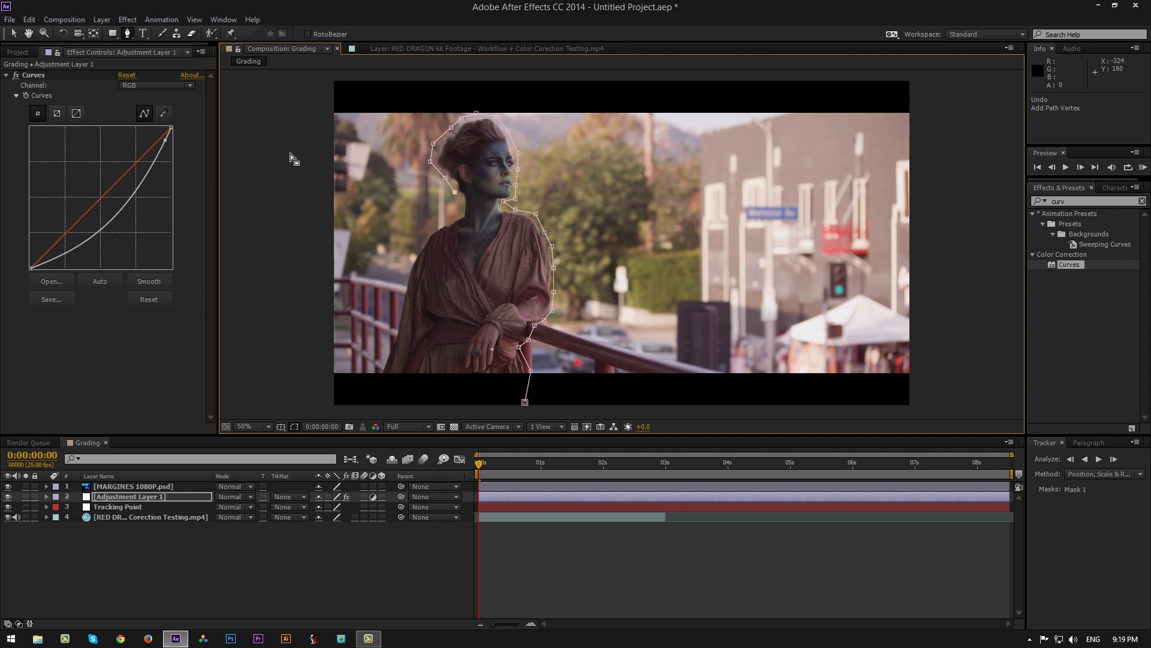
key("ctrl+z")
key("ctrl+z")
key("ctrl+z")
Step: Run the mask loosely down behind the woman's head and back, past the frame's lower edge, and close it at its starting point
left_click_drag(451, 128, 442, 116)
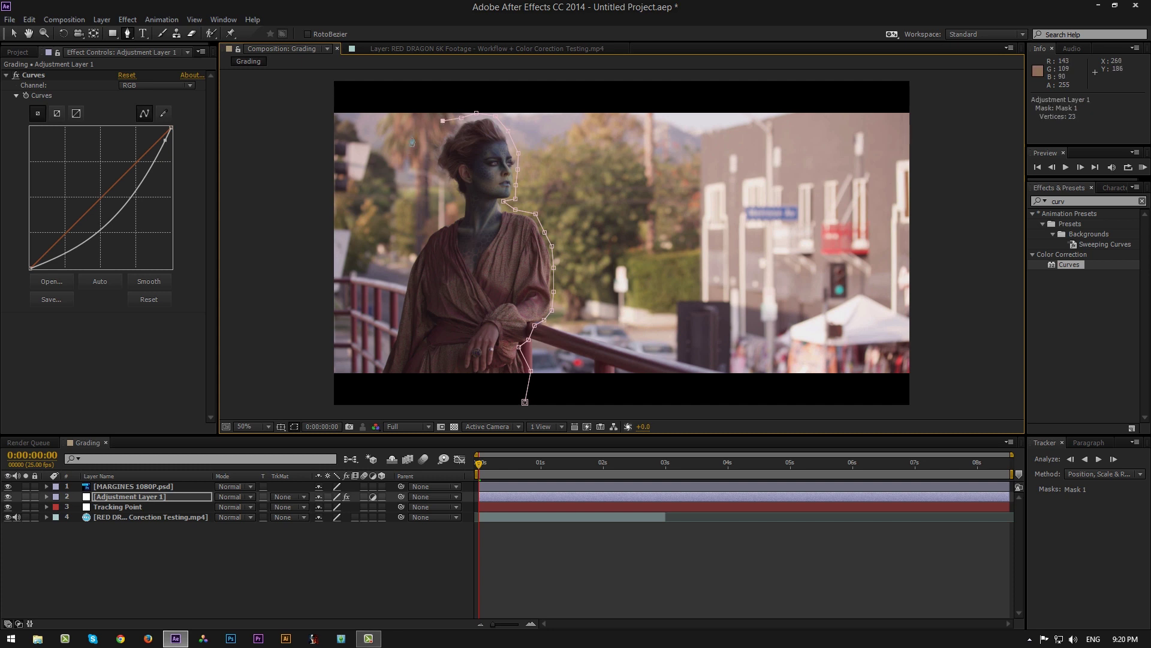
left_click(424, 134)
left_click(414, 151)
left_click(403, 191)
left_click(390, 214)
left_click(384, 242)
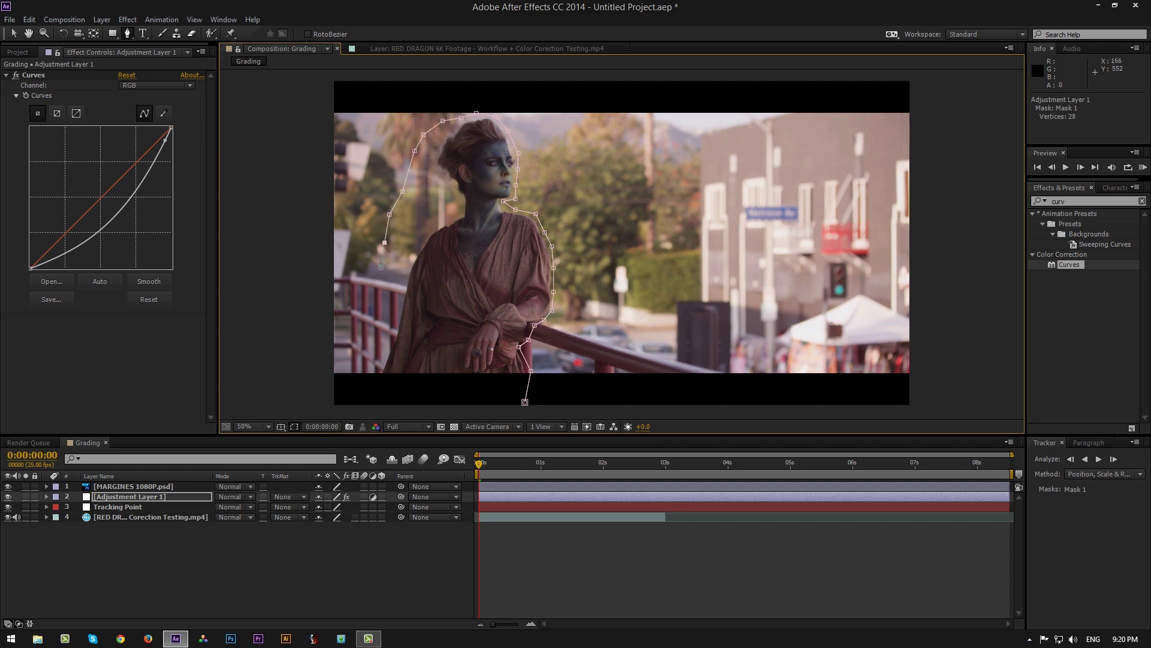
left_click(379, 280)
left_click(374, 339)
left_click(376, 361)
left_click(376, 388)
left_click(378, 408)
left_click(510, 414)
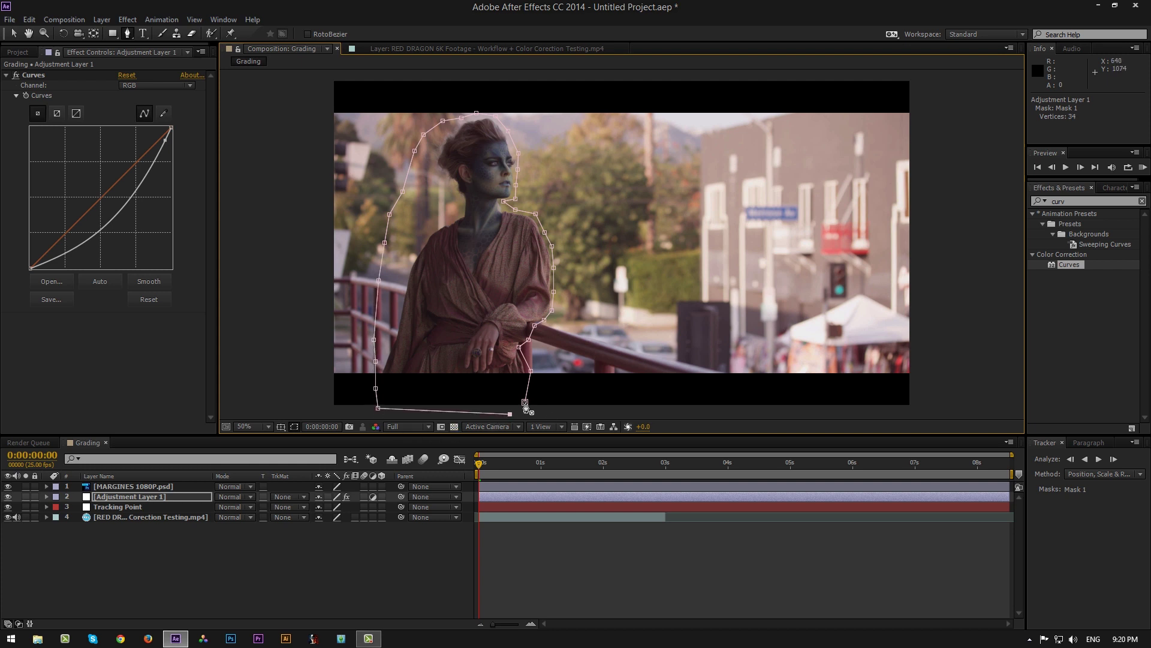
left_click(524, 401)
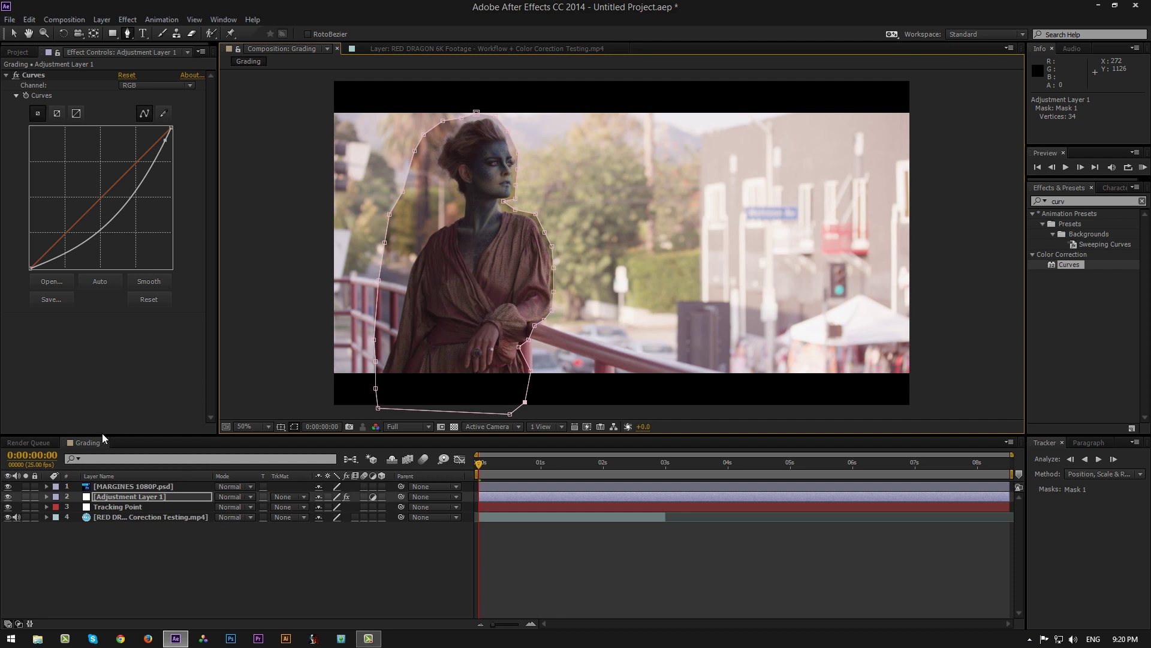
Step: Set the adjustment layer's Mask 1 to Subtract mode so the Curves effect darkens only the area outside the woman
left_click(109, 498)
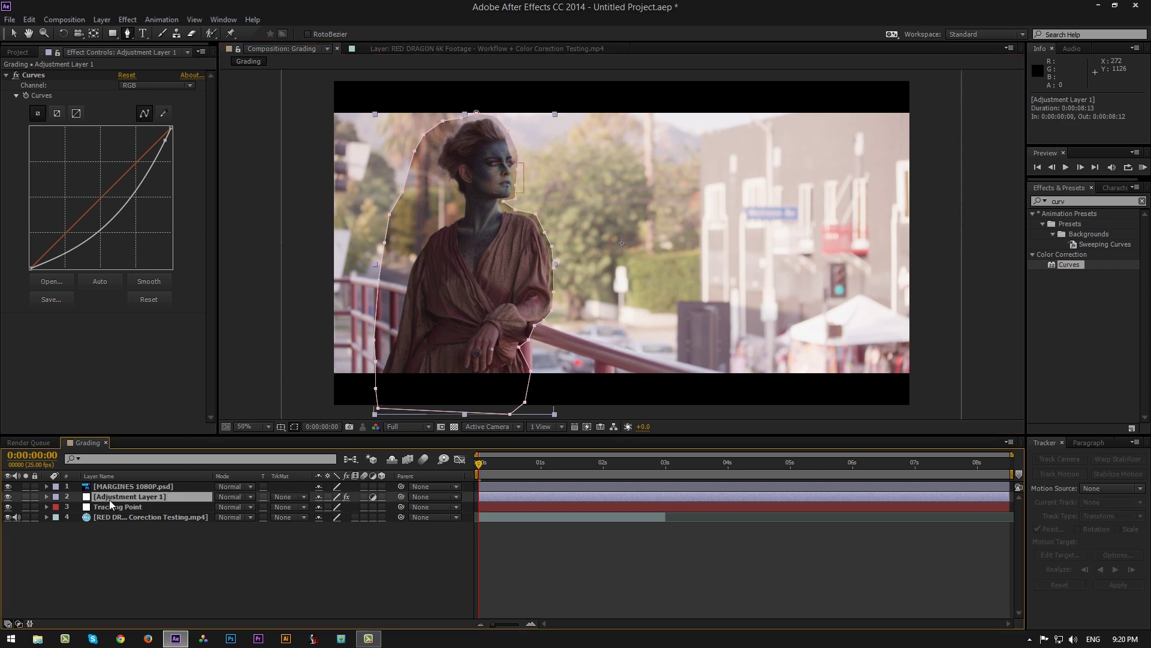
left_click(46, 497)
left_click(57, 507)
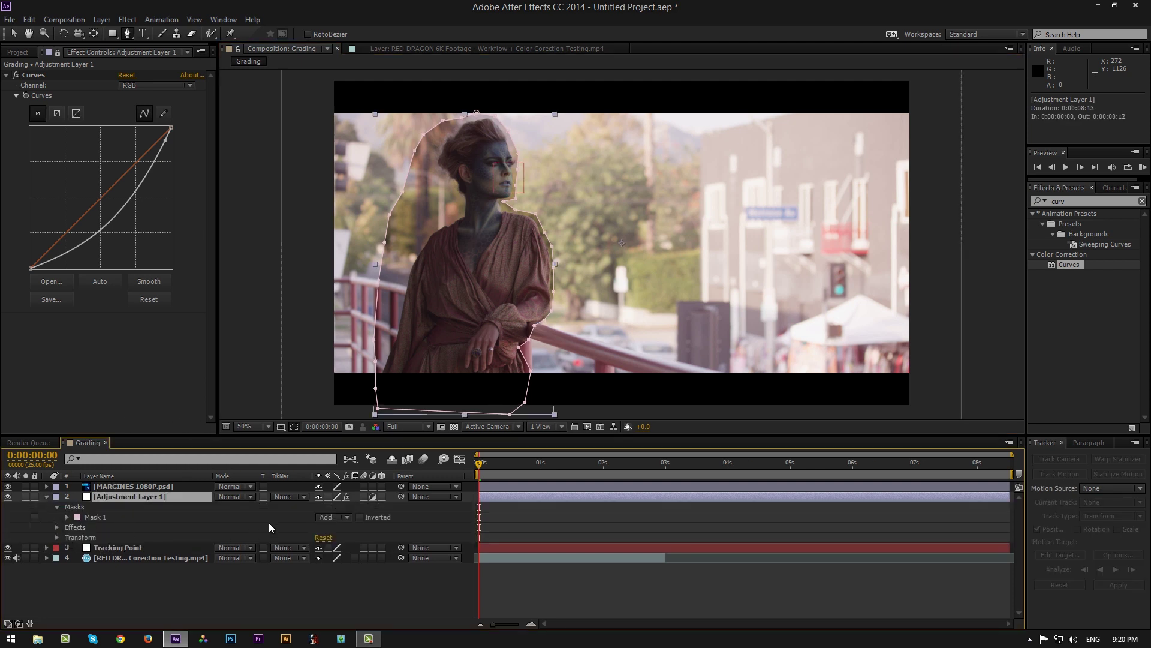
left_click(330, 517)
left_click(351, 558)
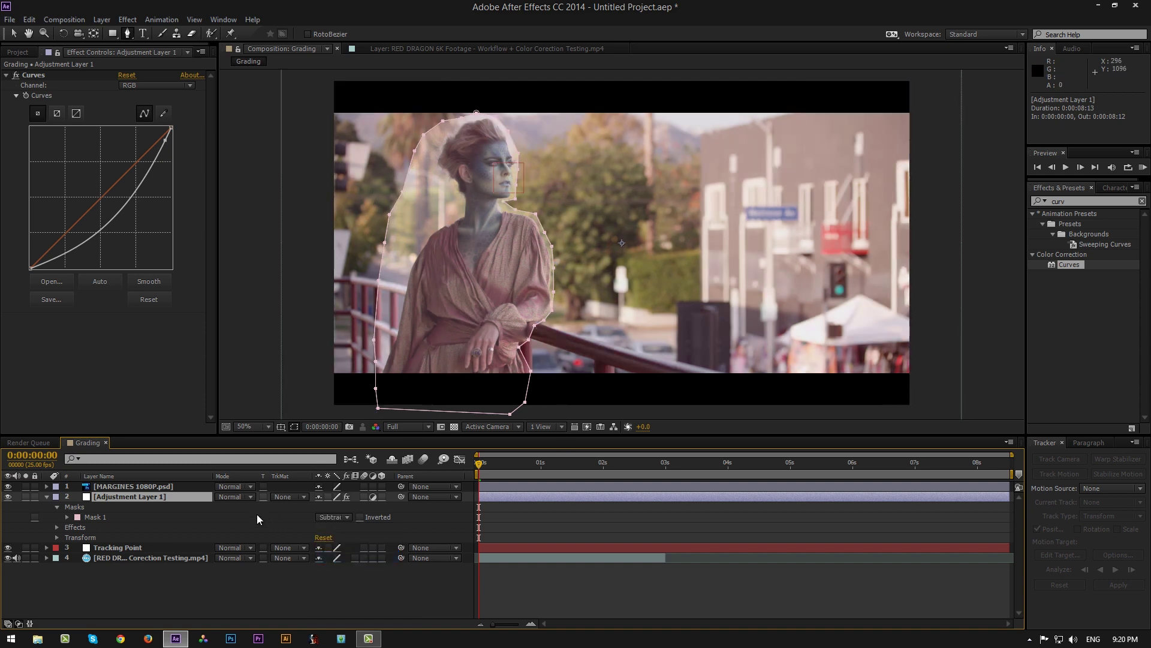
Step: Soften the adjustment layer's Mask 1 by setting its Mask Feather to 440 pixels
key("f")
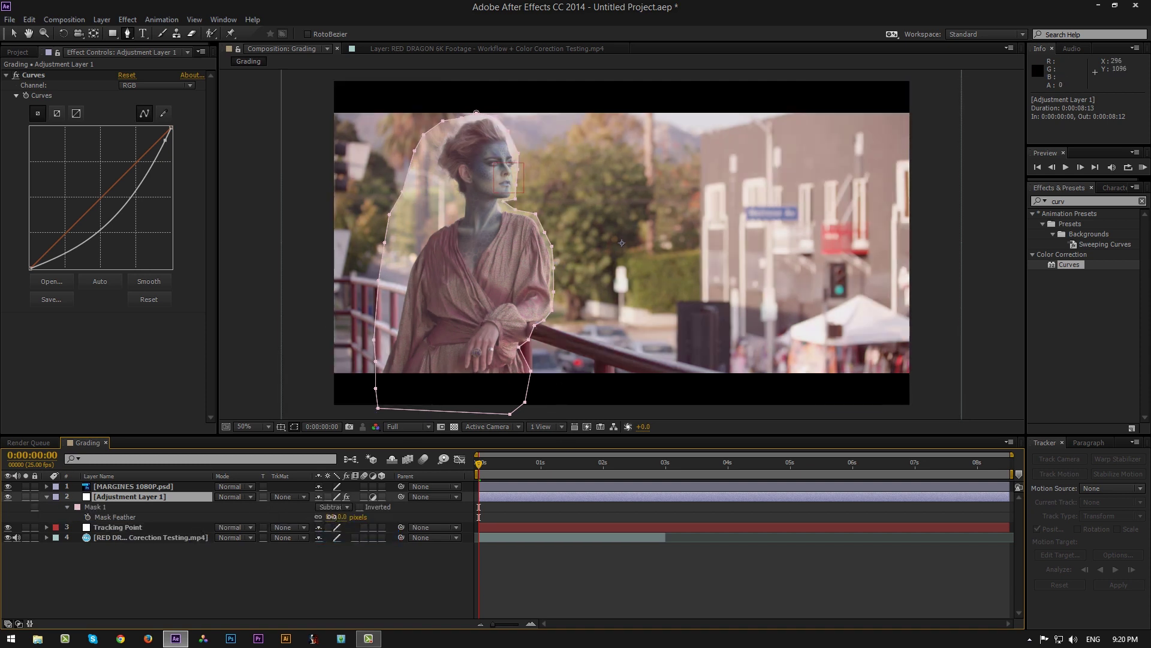
left_click_drag(333, 518, 571, 494)
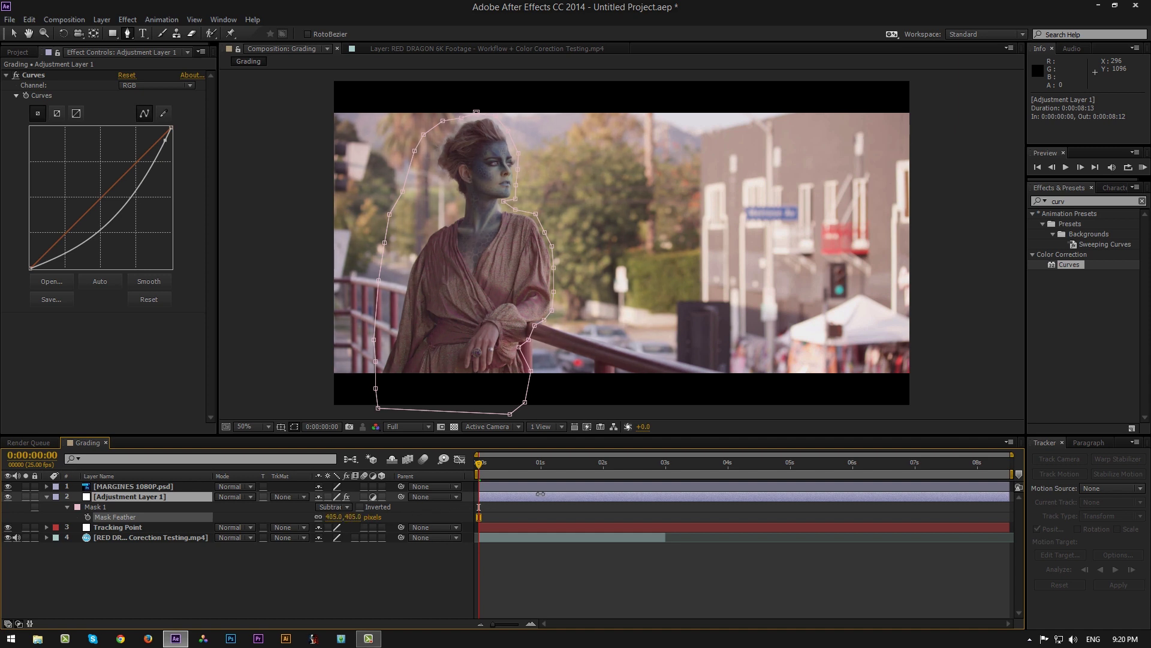
mouse_move(468, 493)
left_mouse_down()
mouse_move(385, 494)
mouse_move(463, 489)
left_mouse_up()
left_click(91, 507)
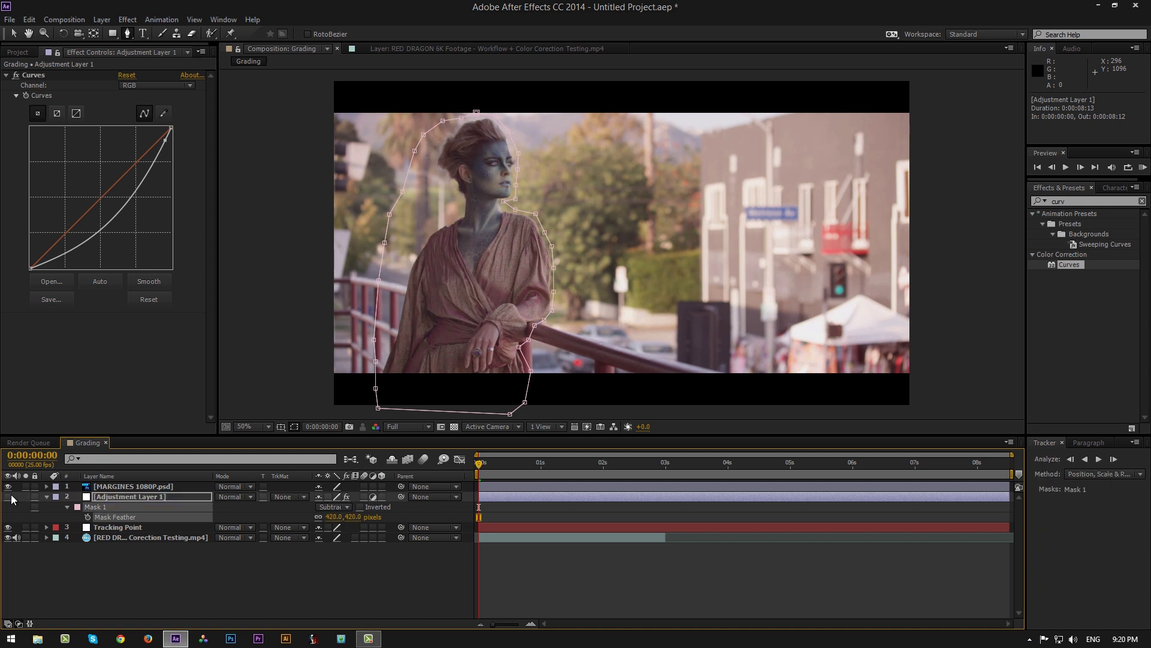
left_click(8, 497)
left_click(334, 517)
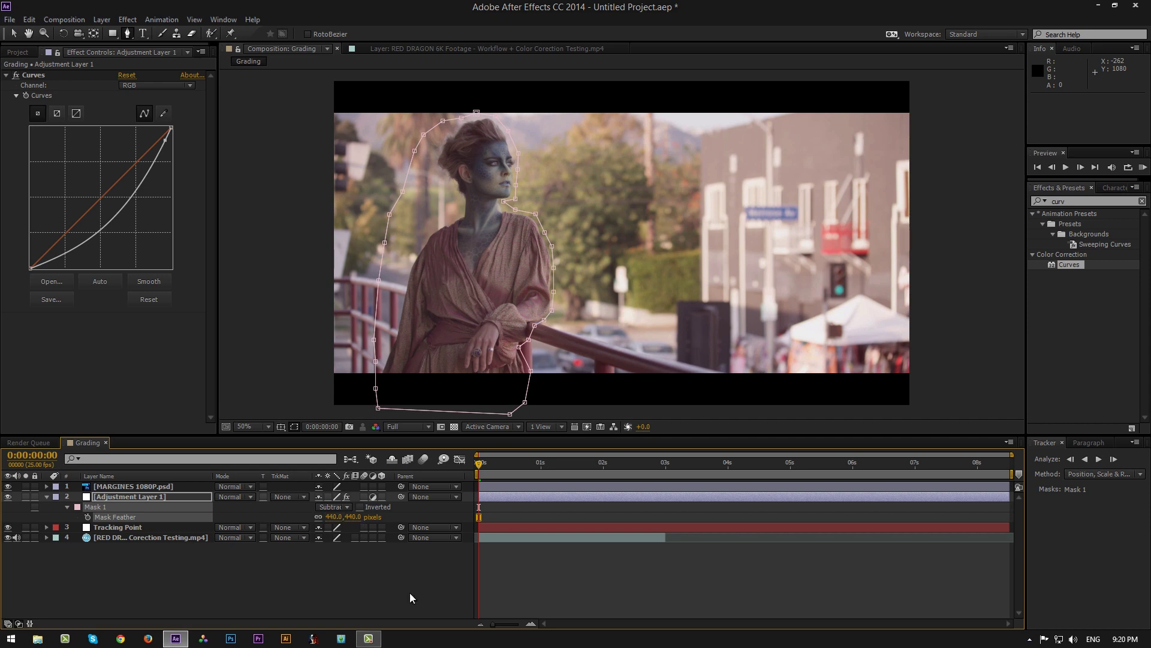
Step: Collapse the adjustment layer, compare the shot with and without it, and deselect it to view the image without the mask outline
left_click(46, 497)
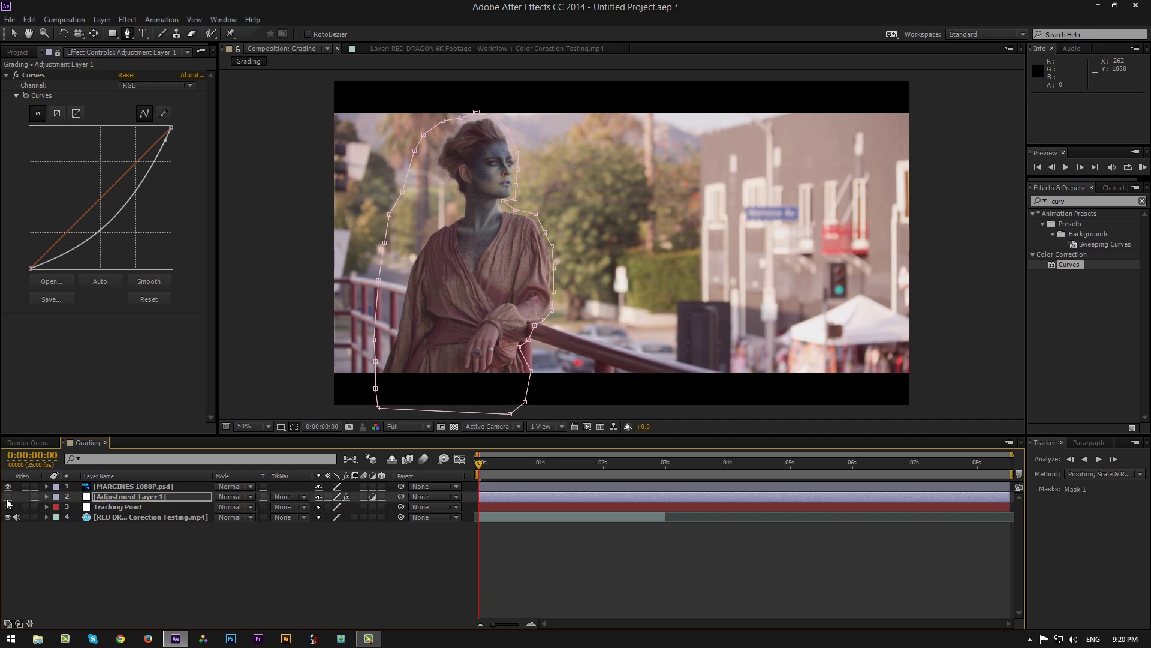
left_click(7, 497)
left_click(7, 497)
left_click(13, 33)
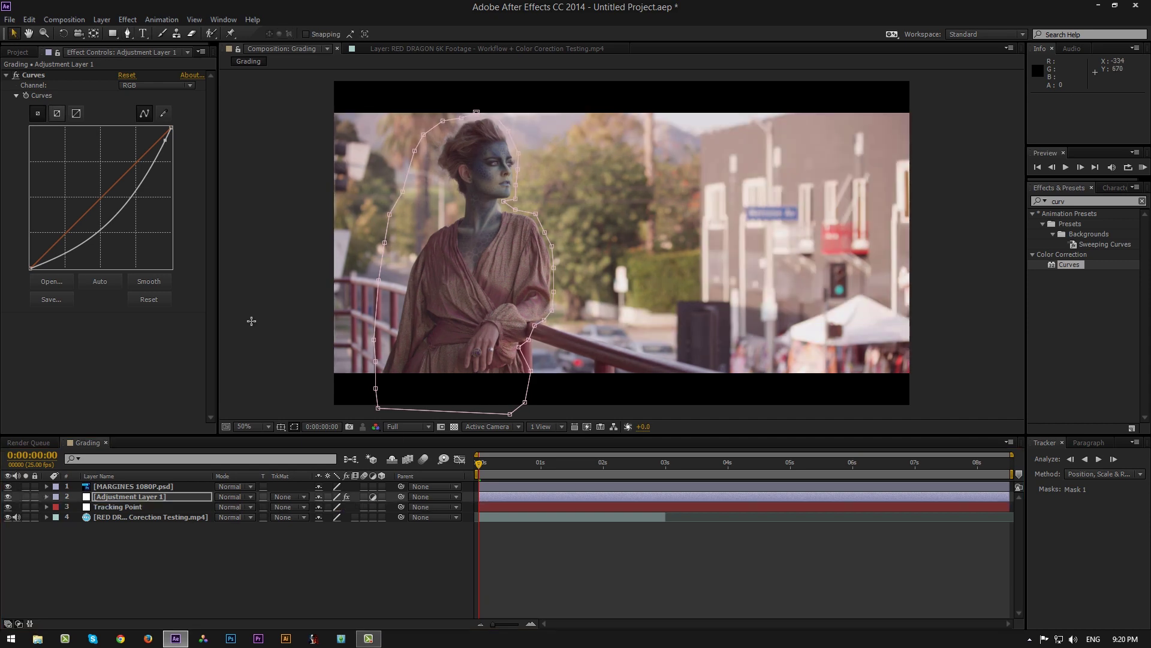
left_click(401, 550)
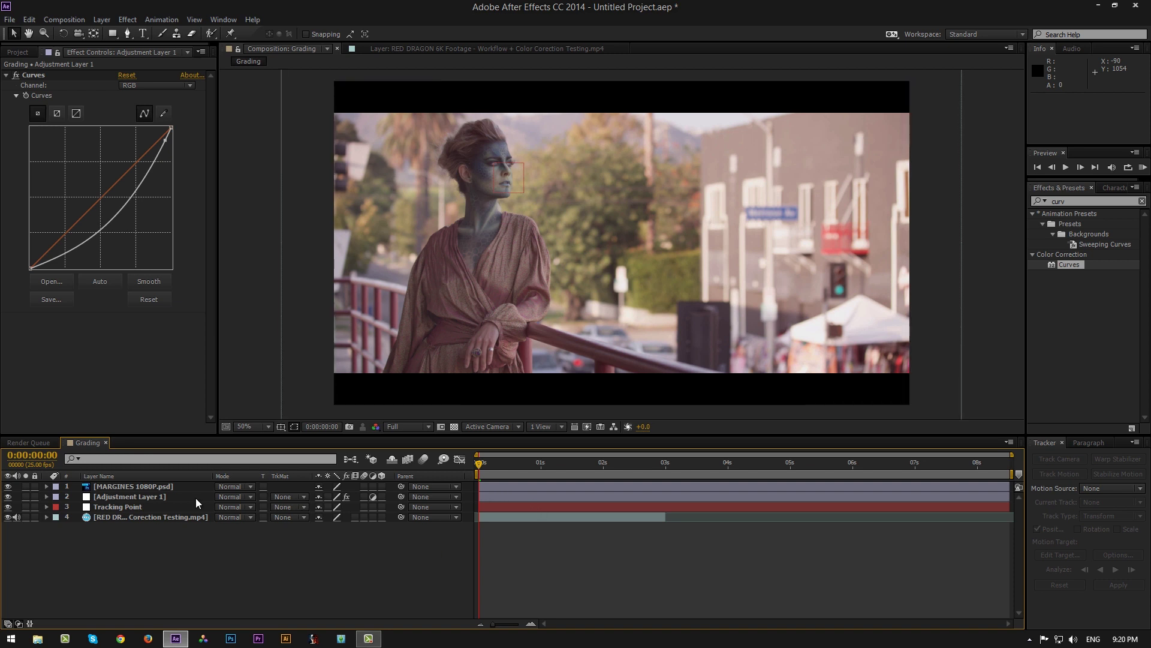
Step: Parent the adjustment layer to the Tracking Point null and scrub through the shot to check that the mask follows the woman
left_click(153, 497)
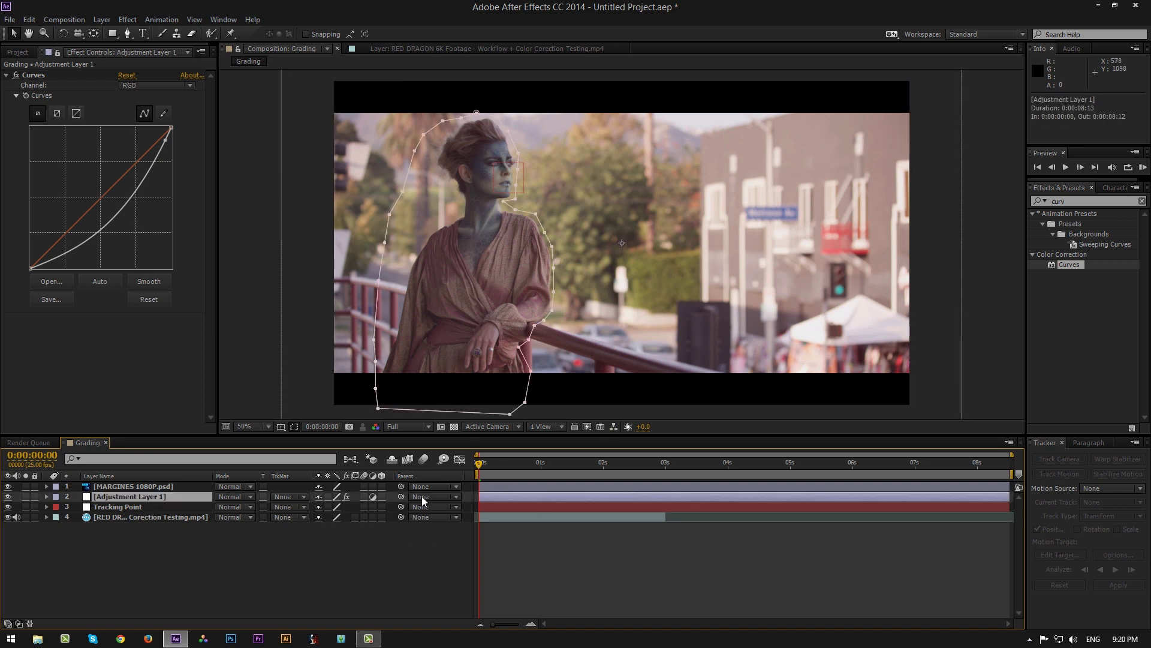
left_click_drag(401, 496, 162, 509)
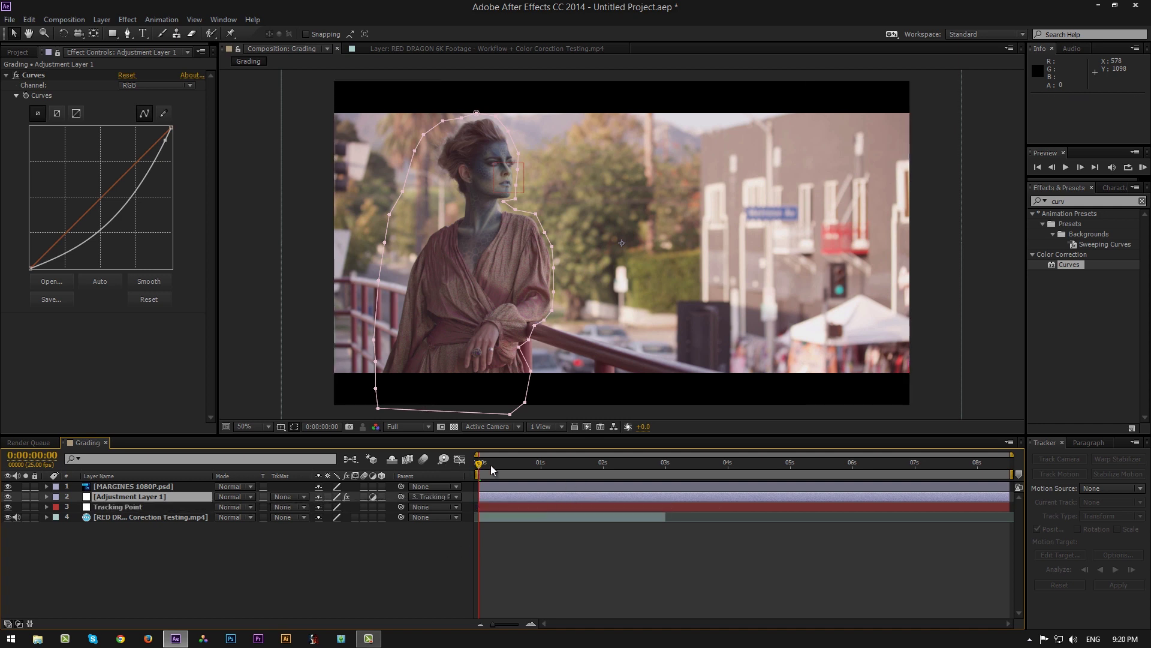
left_click_drag(491, 466, 598, 480)
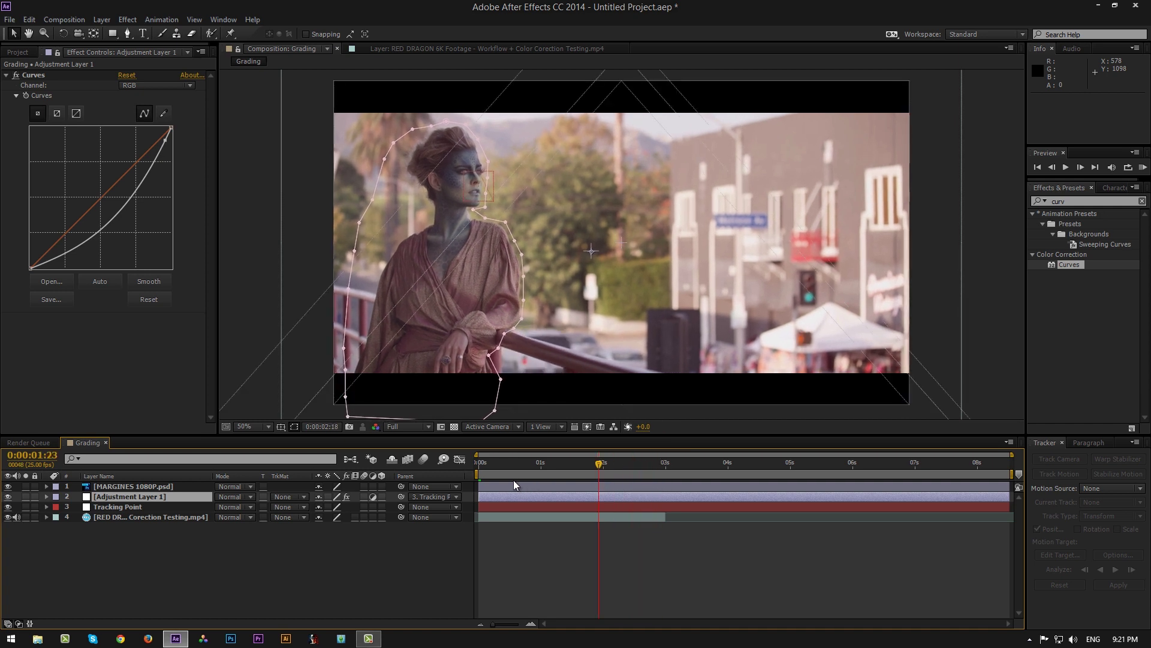
left_click_drag(467, 479, 451, 480)
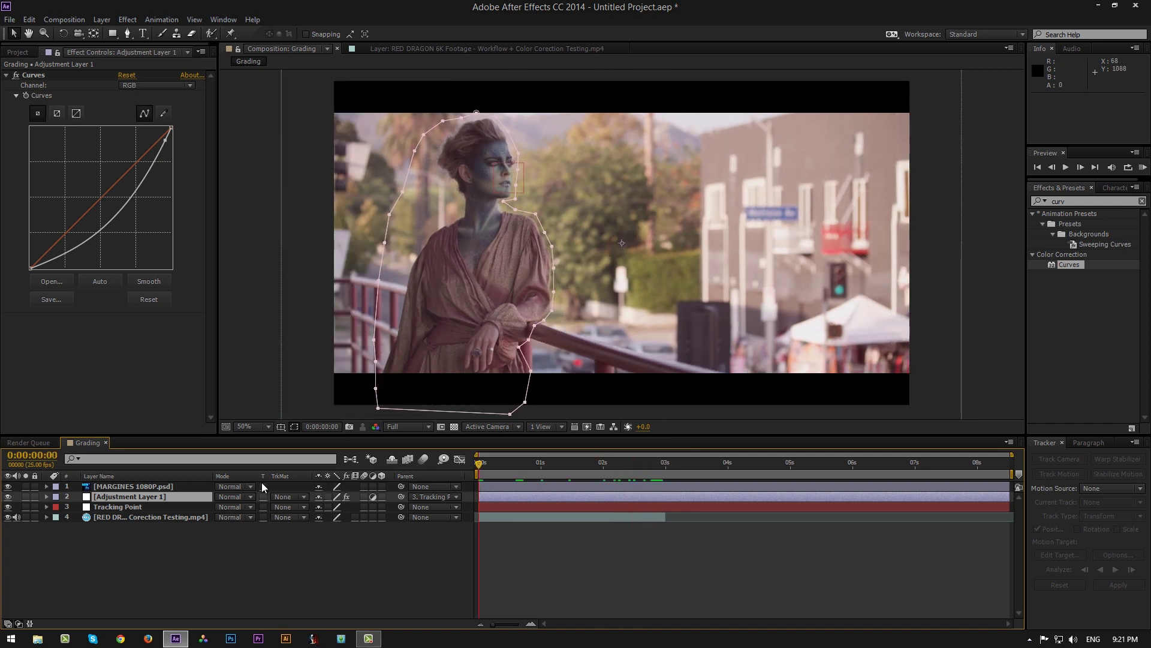
Step: Reduce the adjustment layer's opacity to 54% and compare the shot with the layer hidden and shown
key("t")
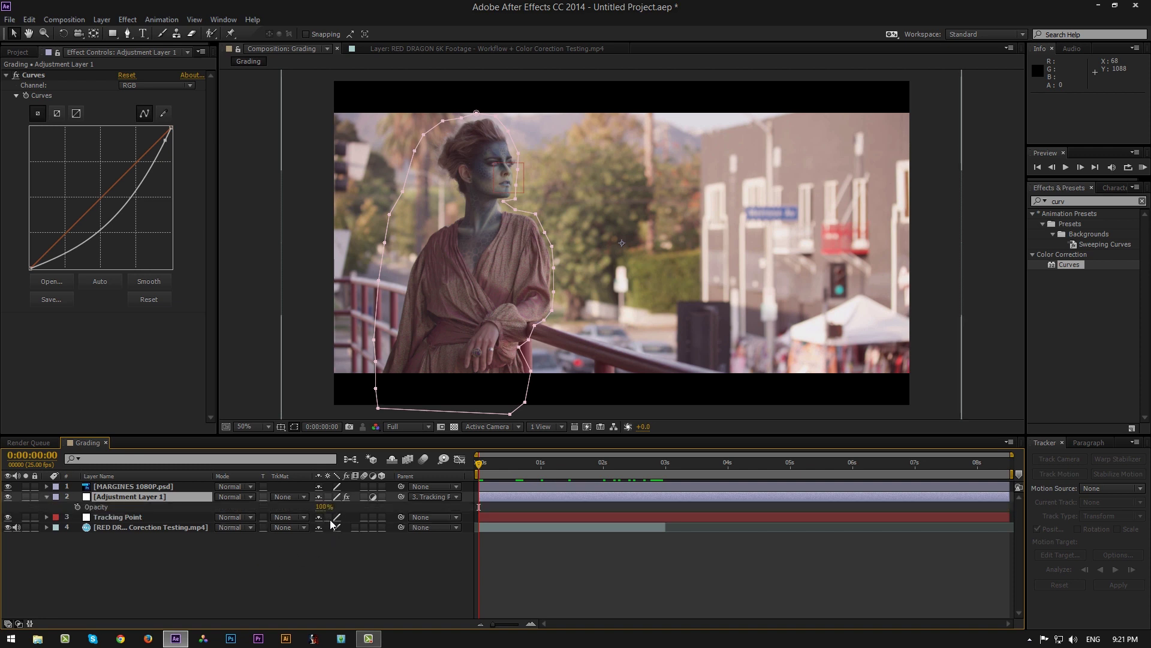
mouse_move(313, 508)
left_mouse_down()
mouse_move(295, 513)
mouse_move(307, 517)
left_mouse_up()
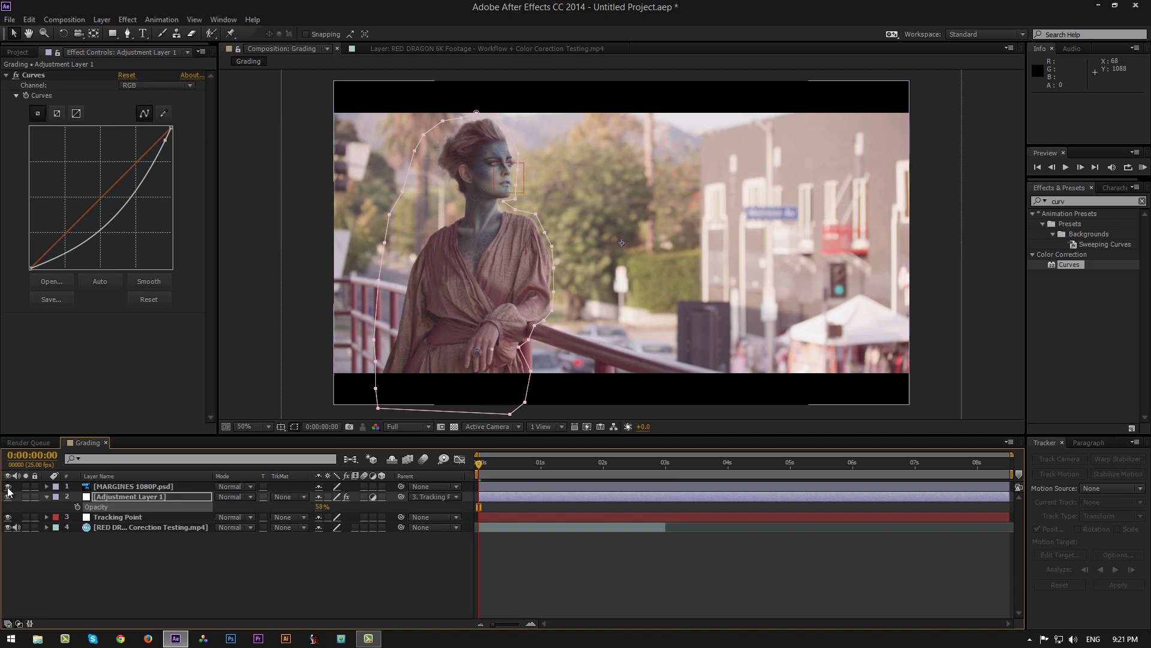
left_click(8, 494)
left_click(8, 495)
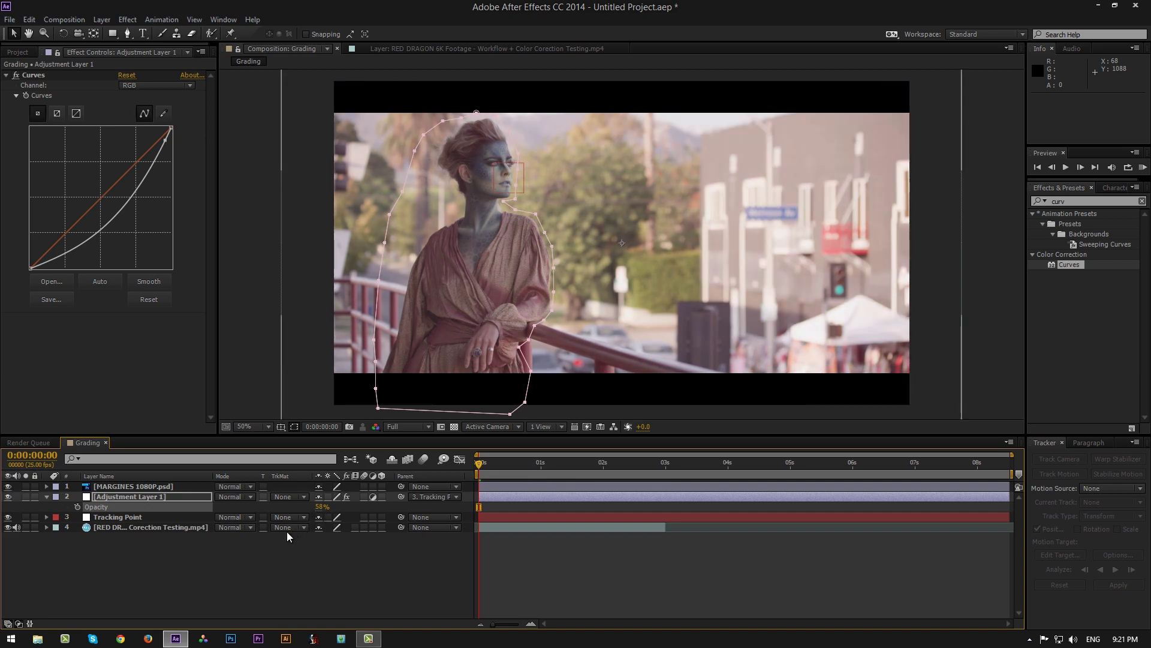
left_click_drag(319, 512, 318, 511)
left_click(9, 497)
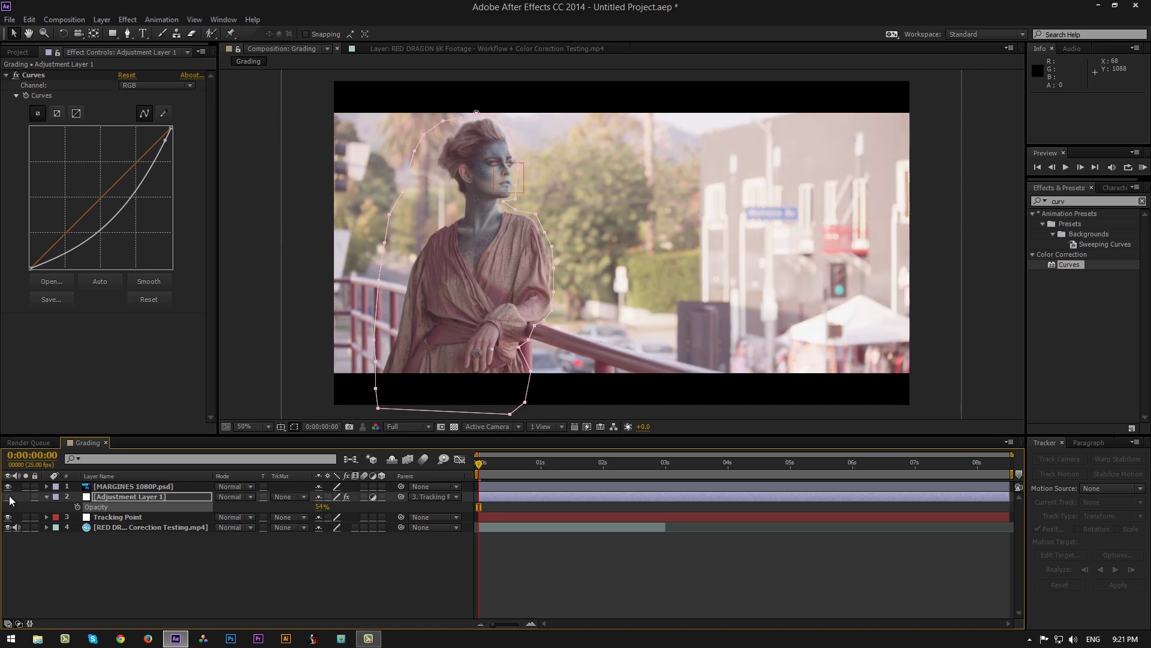
left_click(8, 497)
left_click(45, 497)
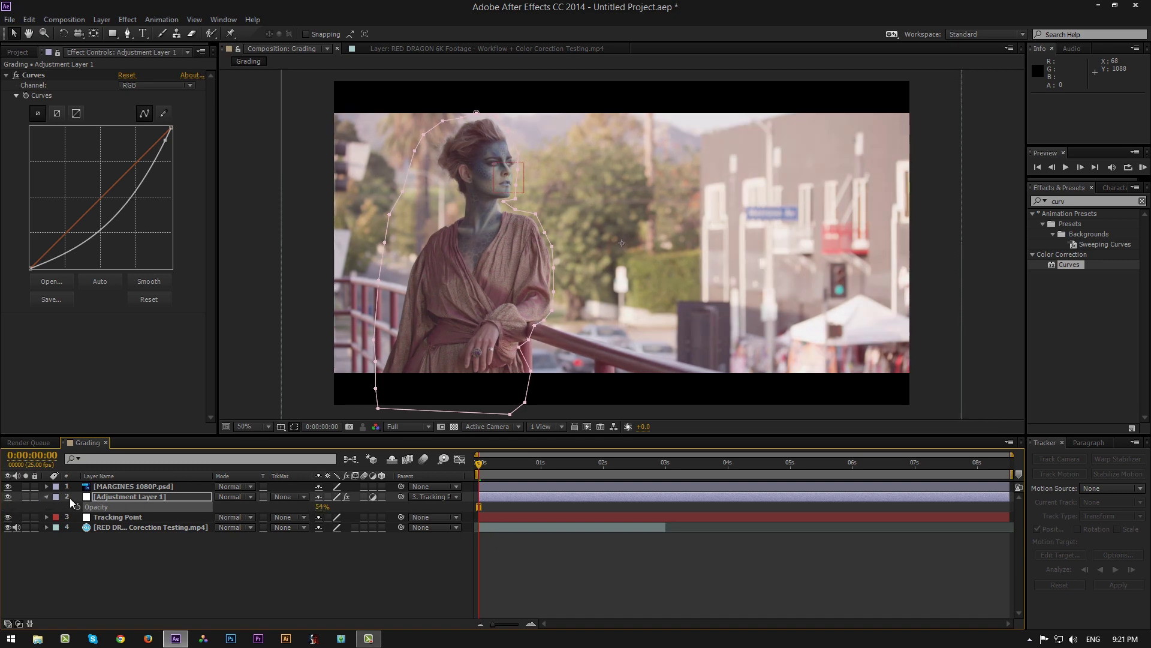
left_click(164, 557)
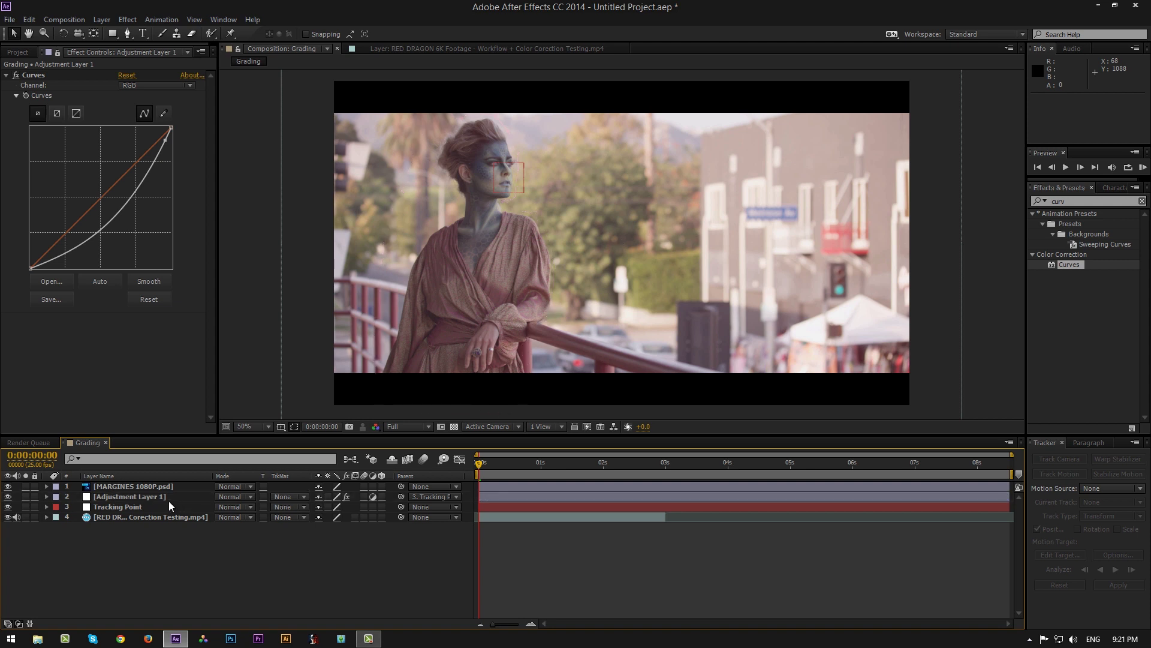
Step: Paste a copy of the masked adjustment layer above the original and delete the Curves effect from the copy
left_click(169, 500)
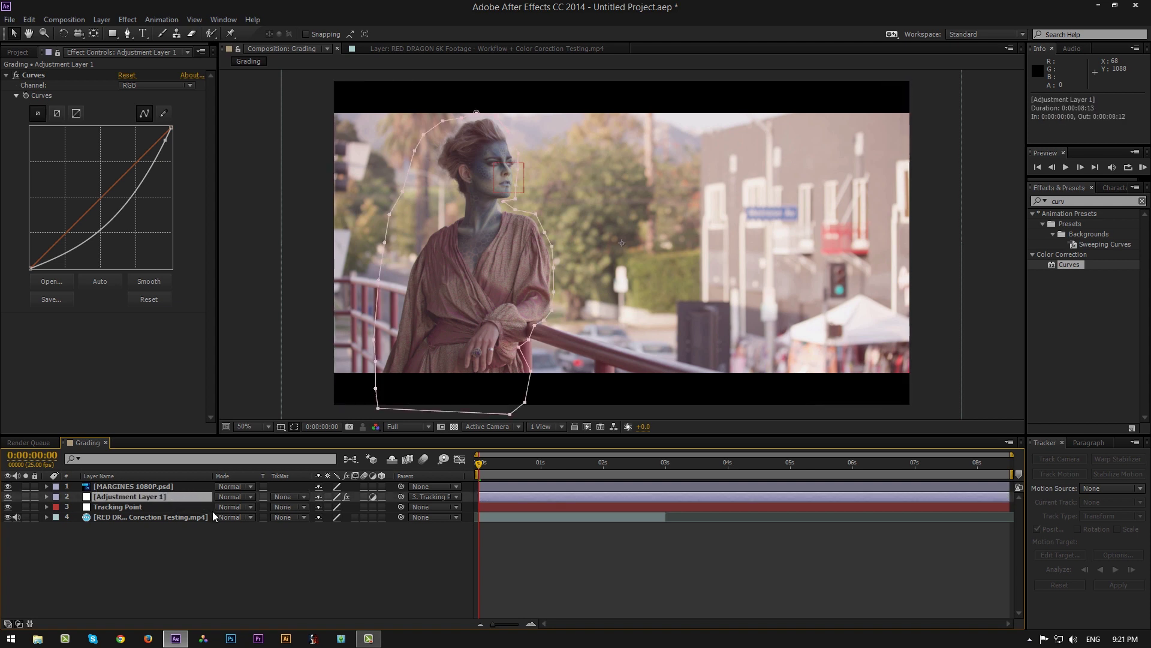
key("ctrl+v")
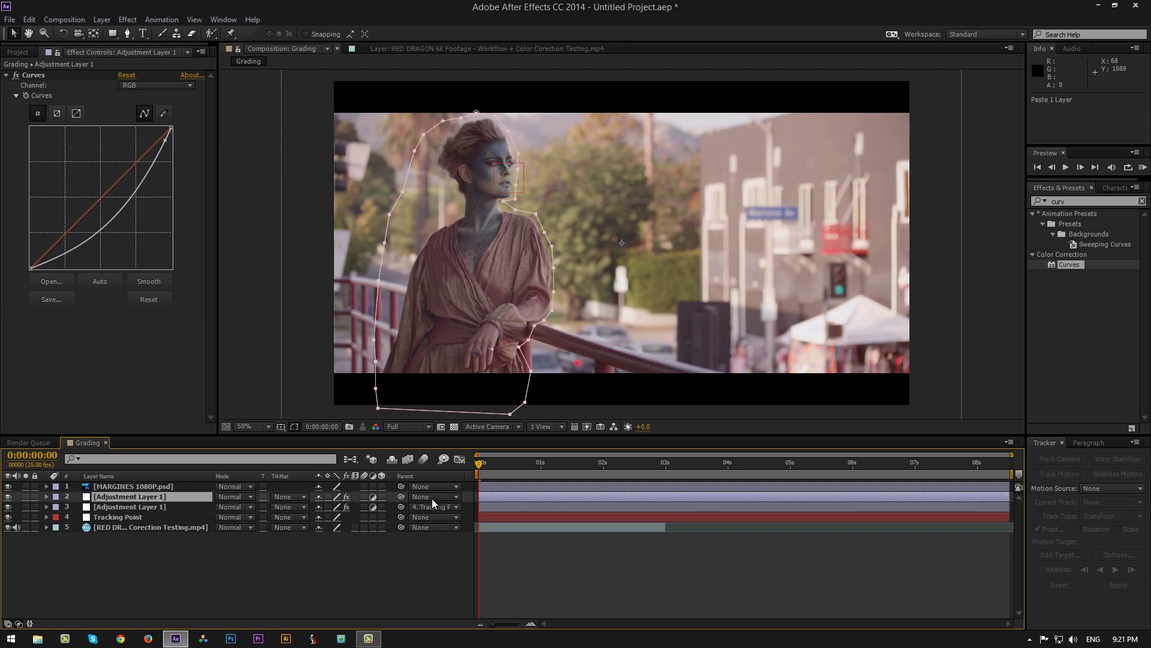
left_click_drag(1073, 202, 957, 205)
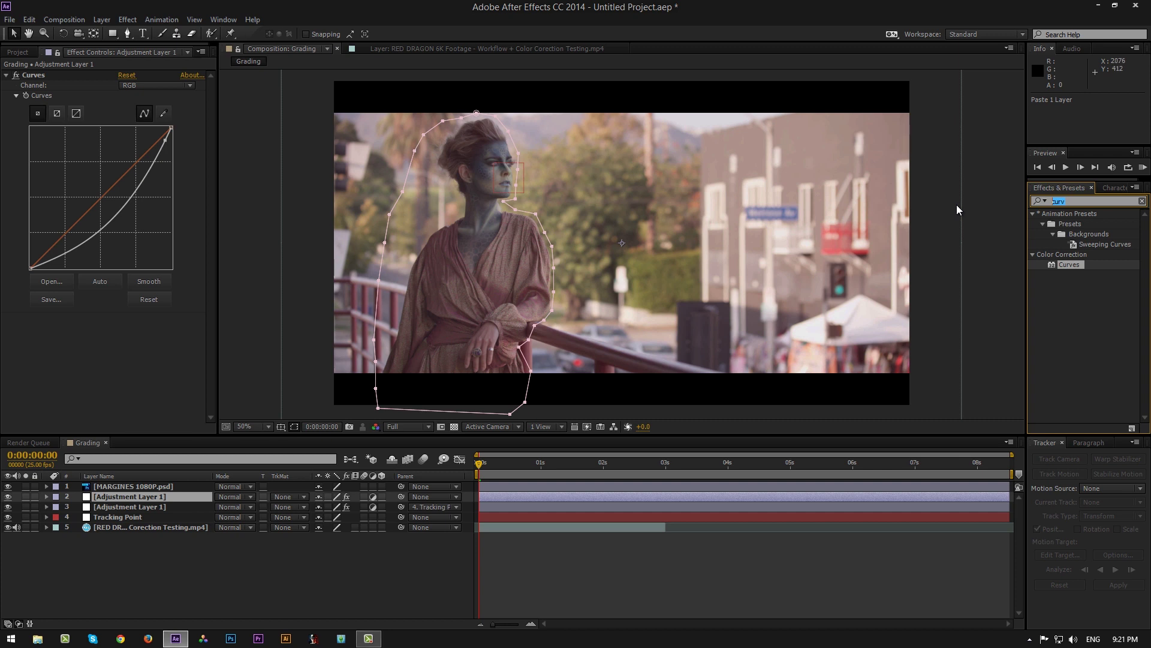
key("BackSpace")
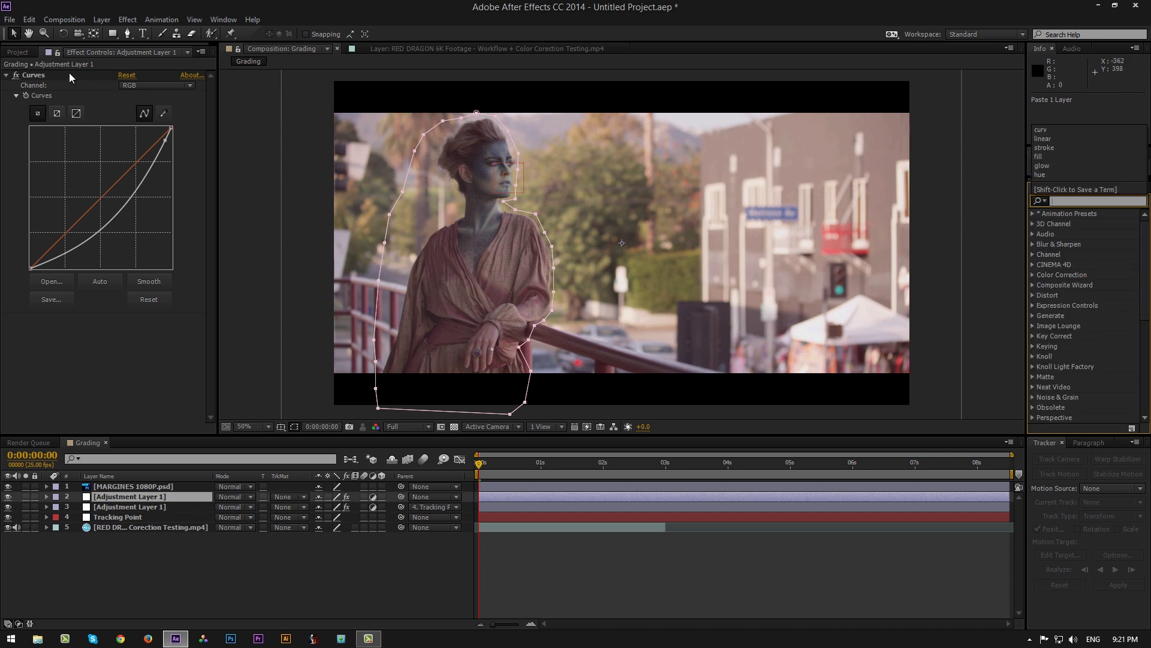
left_click(47, 75)
key("Delete")
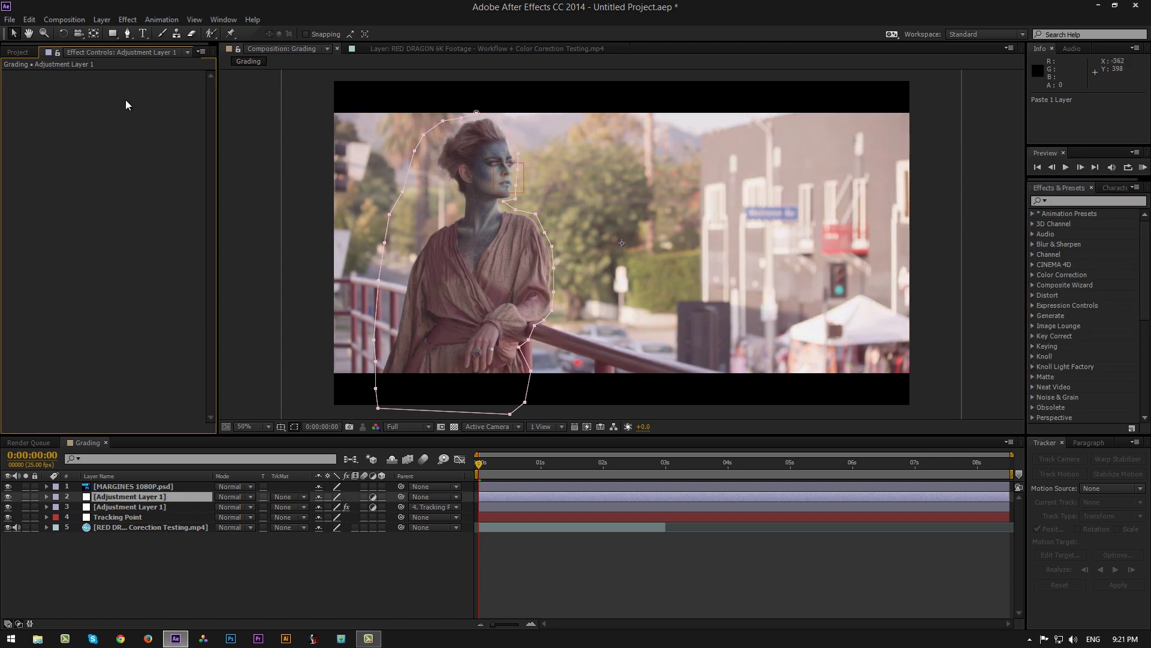
Step: Apply Fast Blur to the copied adjustment layer and slightly adjust the mask vertex beside the woman's hand
left_click(1086, 195)
type("fast")
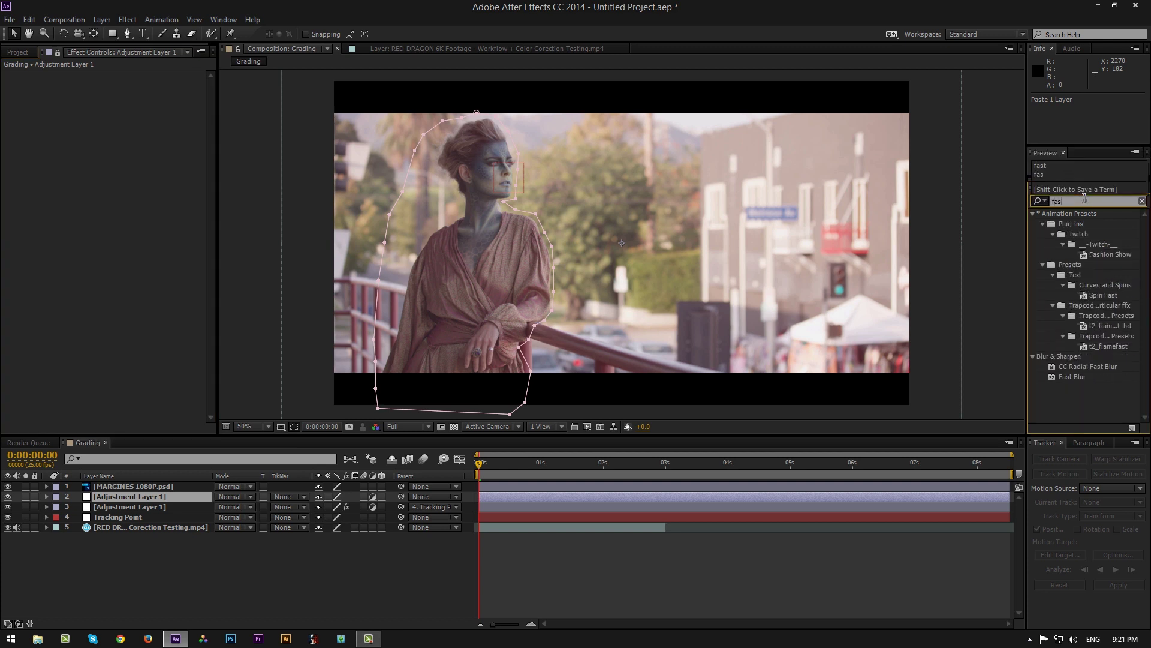
double_click(1073, 337)
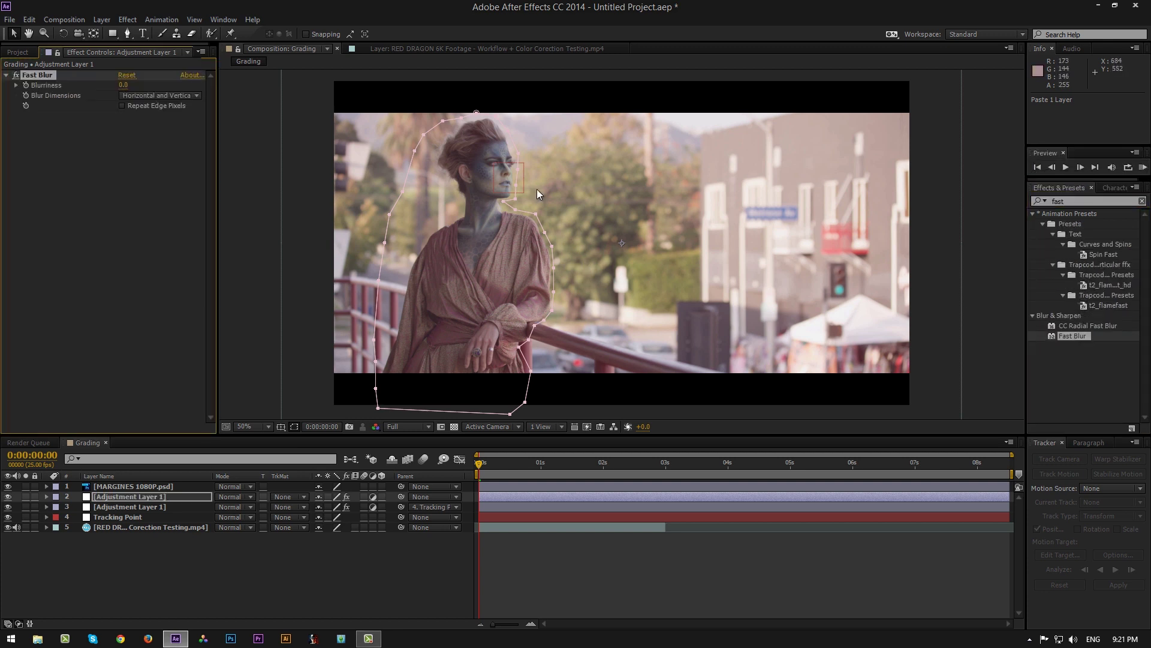
scroll(397, 287, "up", 1)
scroll(398, 286, "down", 1)
left_click(520, 348)
left_click_drag(520, 353, 522, 354)
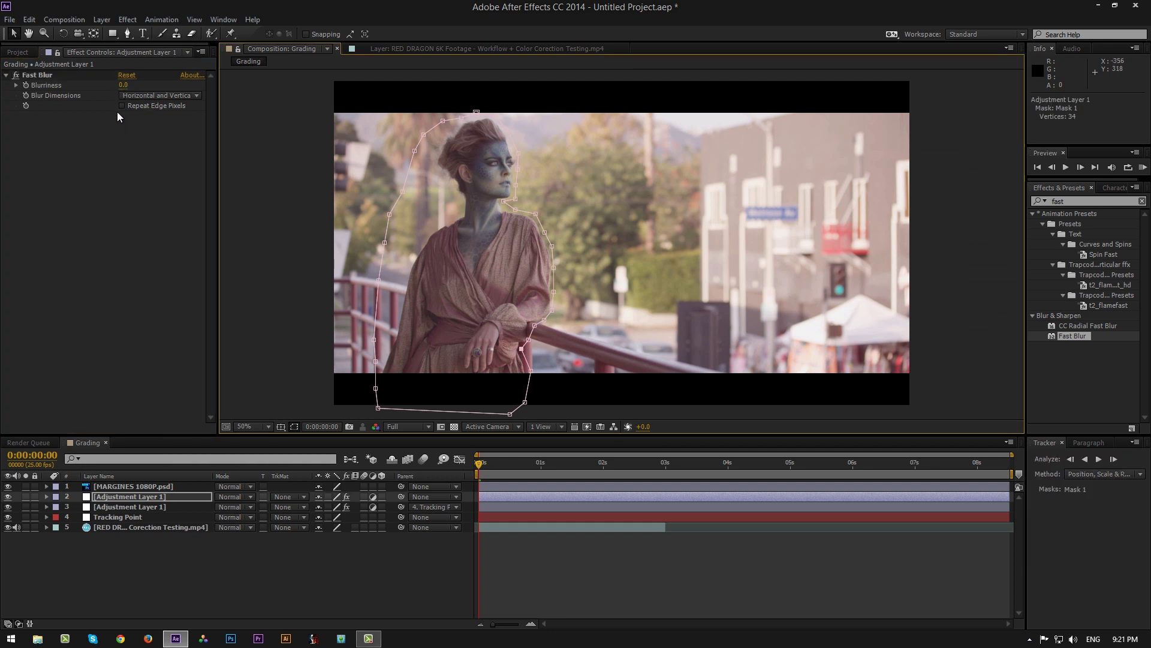
Step: Turn on Repeat Edge Pixels for the Fast Blur and set its Blurriness to 5
left_click(122, 106)
left_click(123, 85)
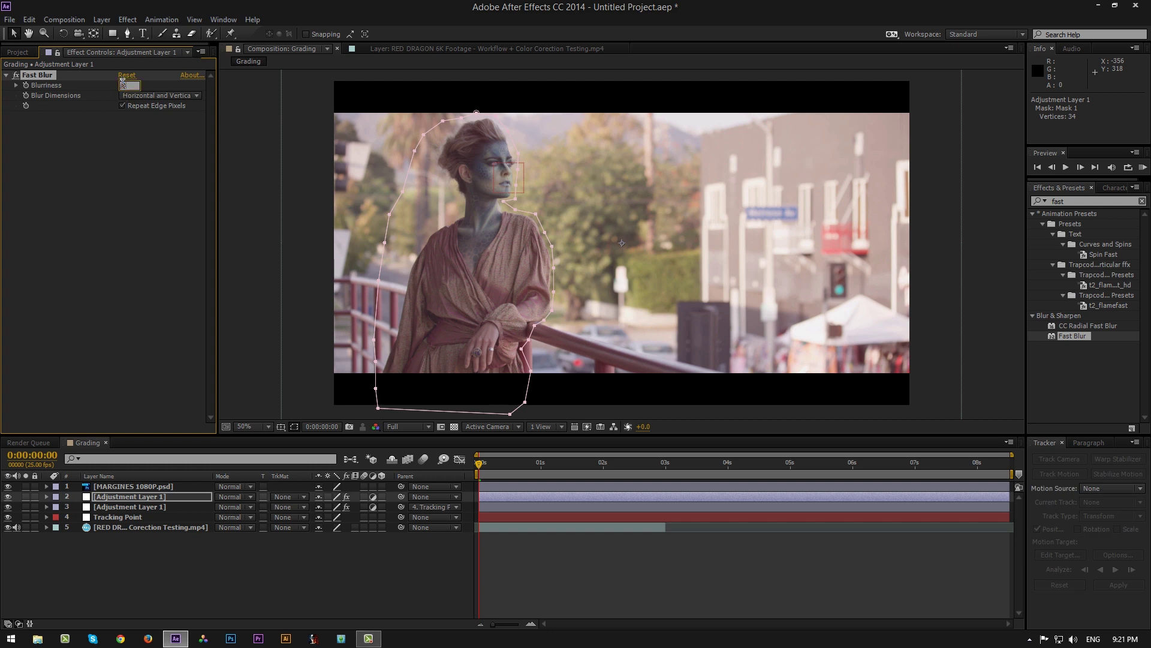
key("Return")
left_click(7, 497)
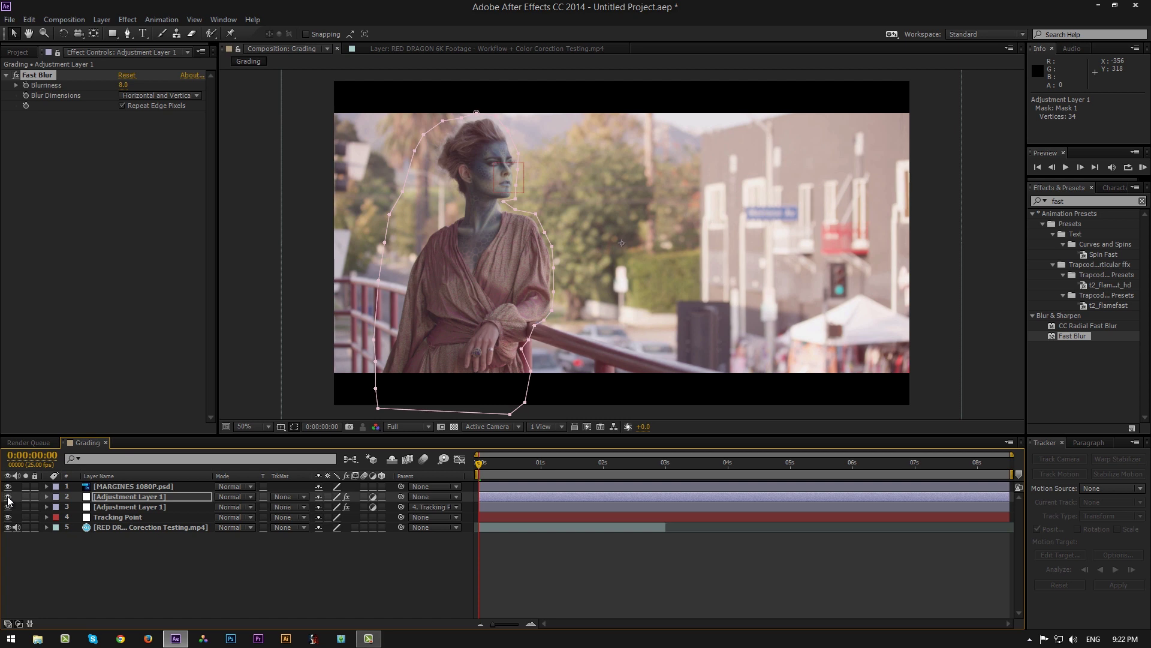
left_click(123, 87)
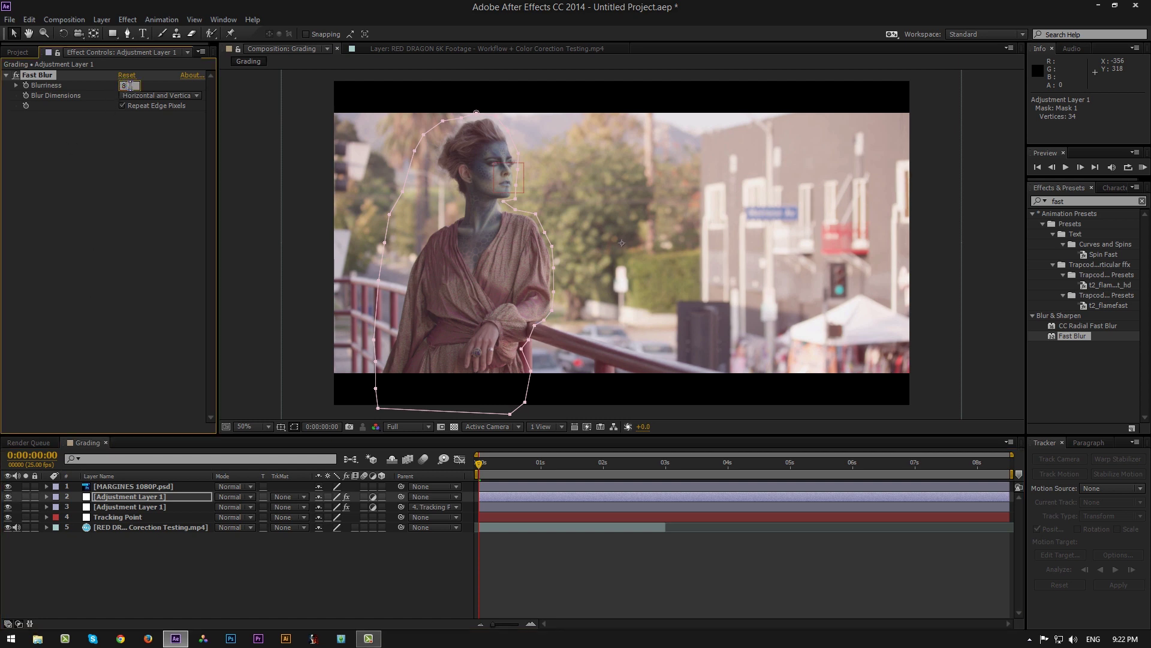
type("4")
key("Return")
left_click(123, 85)
type("5")
key("Return")
left_click(6, 75)
left_click(144, 556)
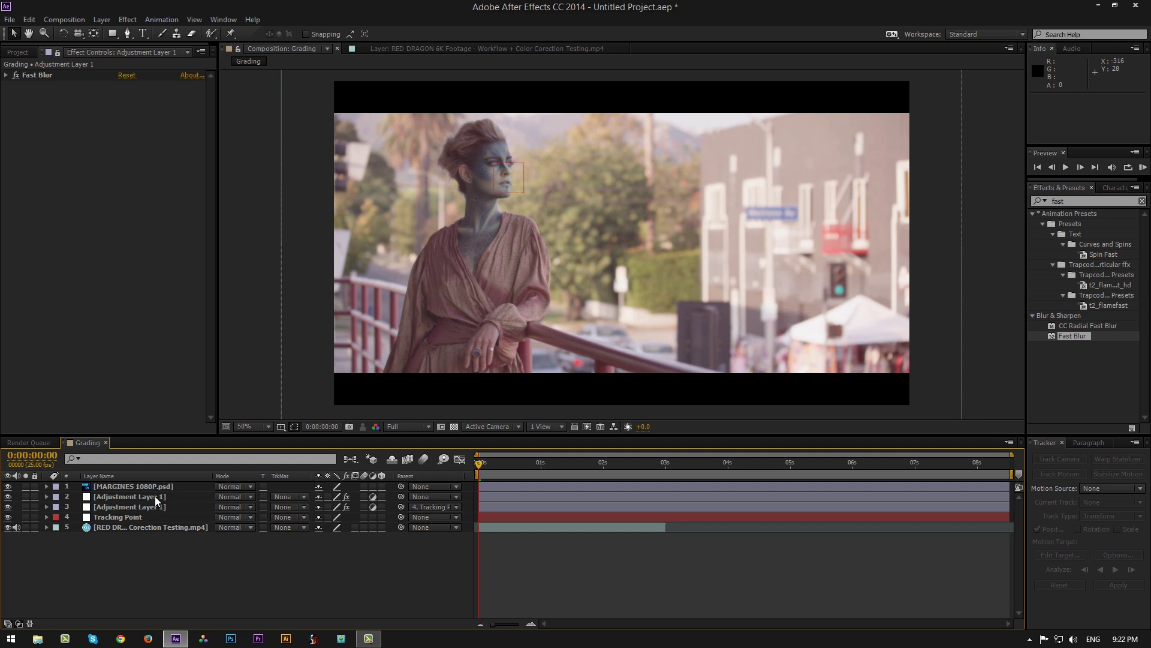
Step: Create a new adjustment layer directly above the blurred adjustment layer
left_click(156, 498)
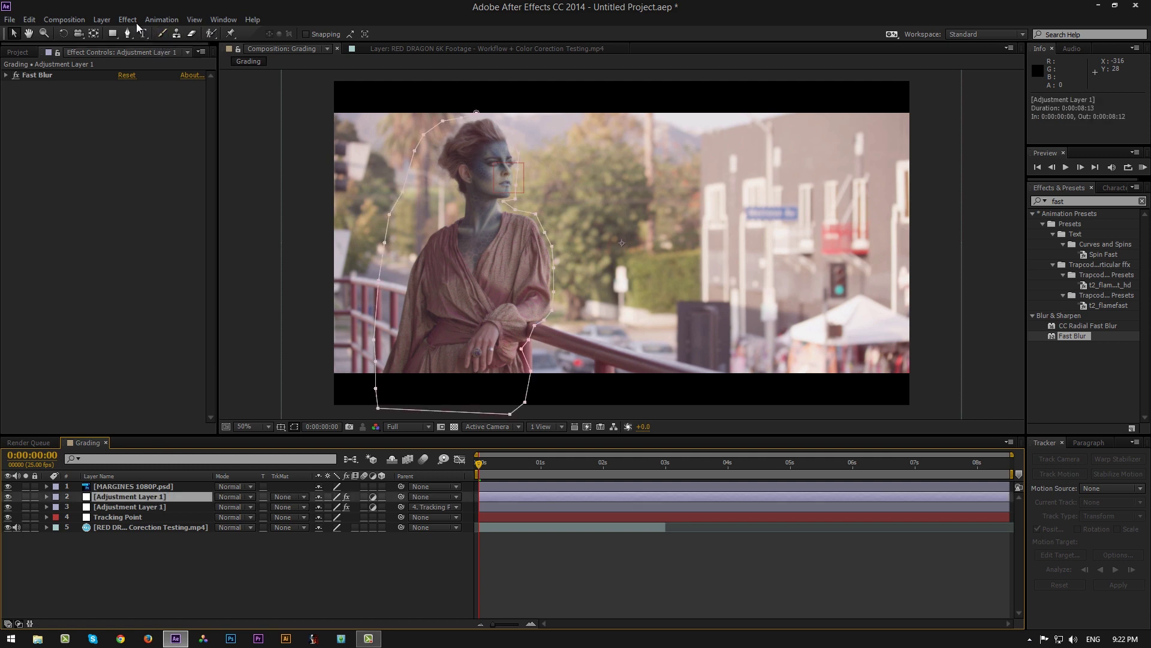
left_click(102, 20)
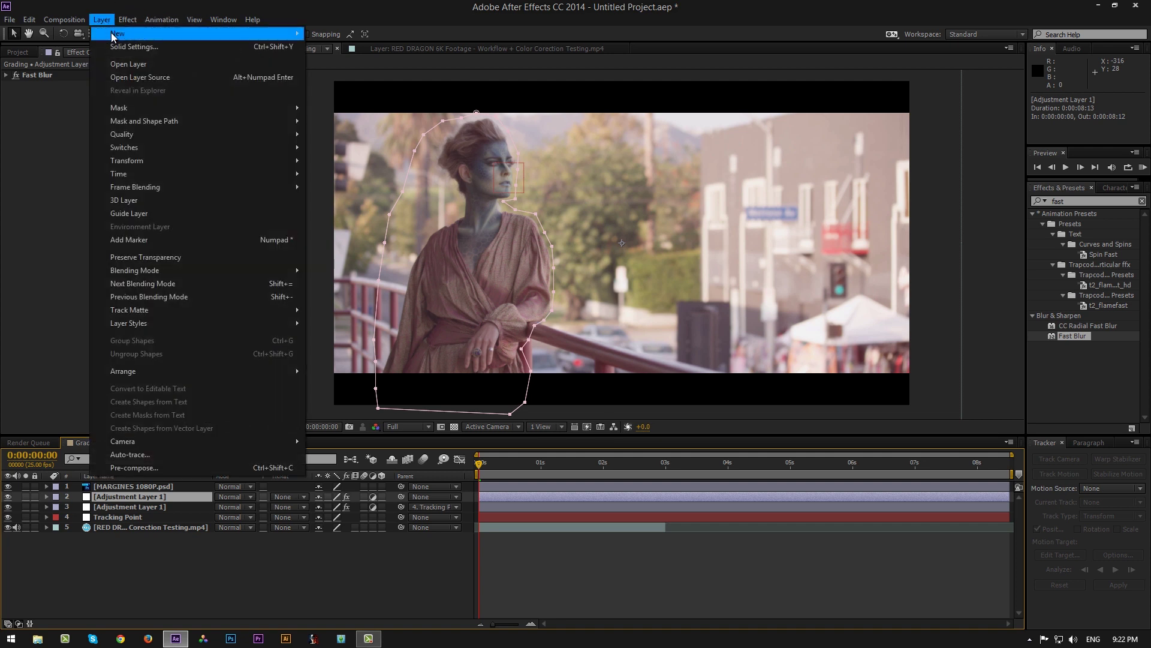
mouse_move(270, 34)
left_click(361, 112)
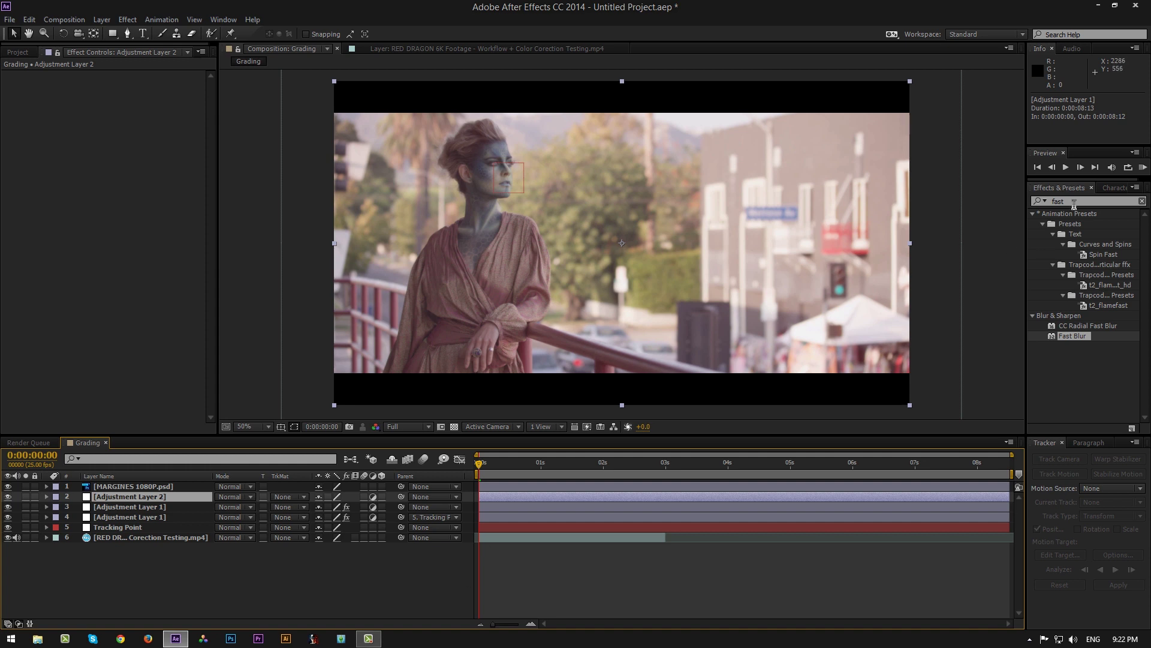
Step: Find the Color Balance effect and apply it to the new adjustment layer
left_click_drag(1075, 202, 966, 199)
key("BackSpace")
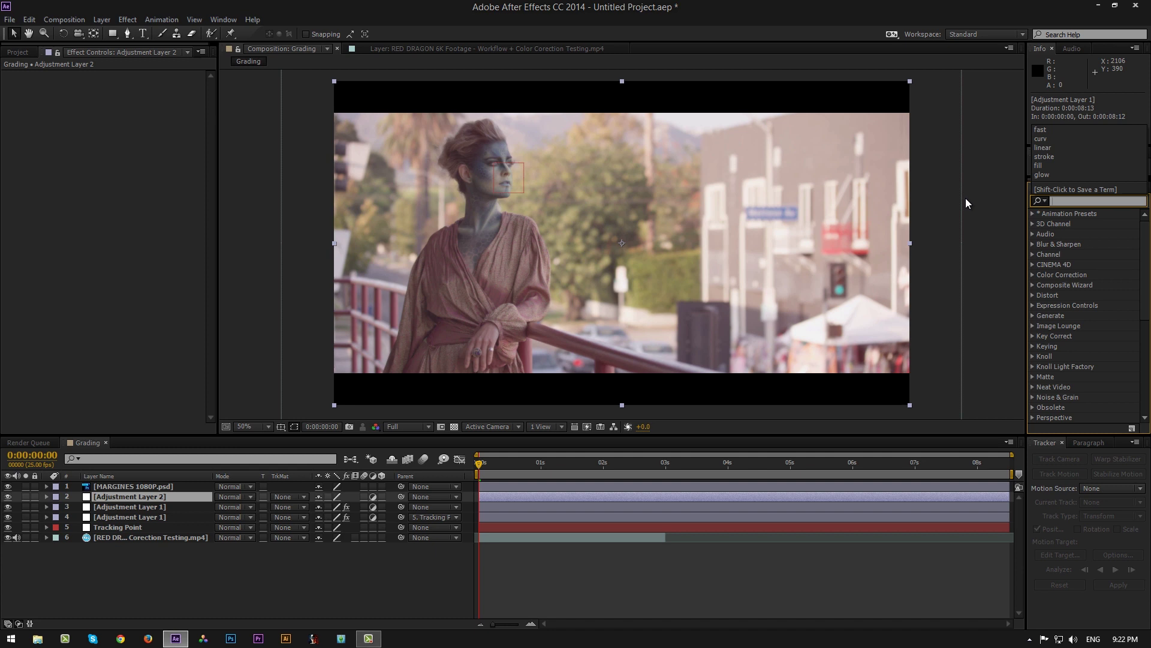
key("Return")
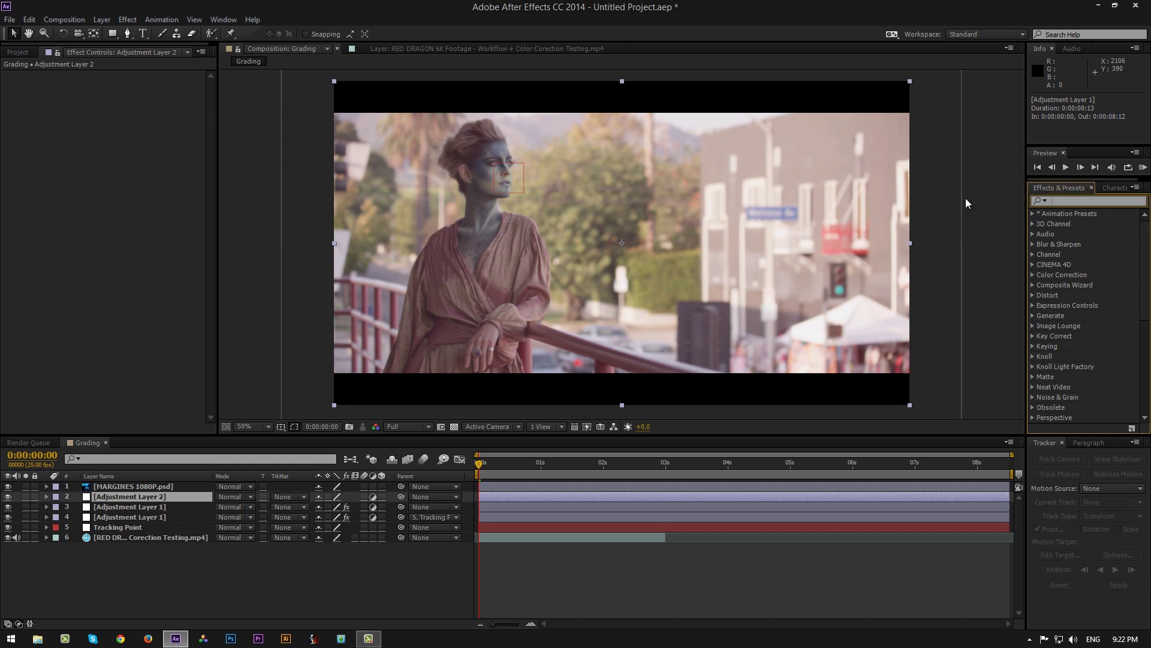
type("color")
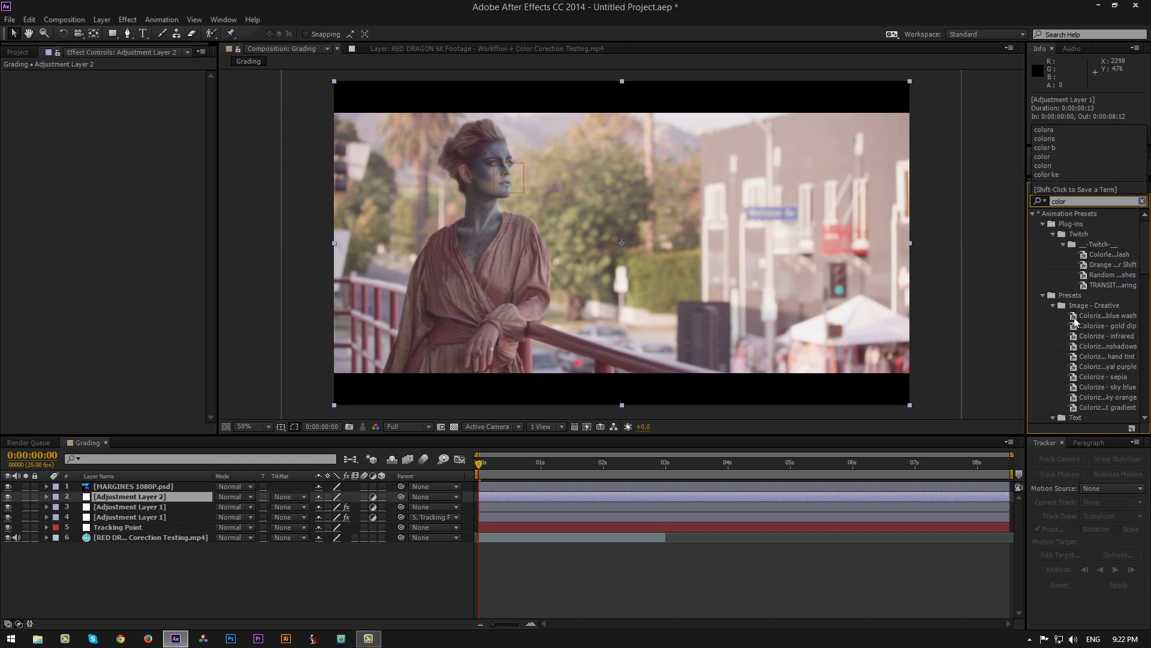
scroll(1074, 318, "down", 10)
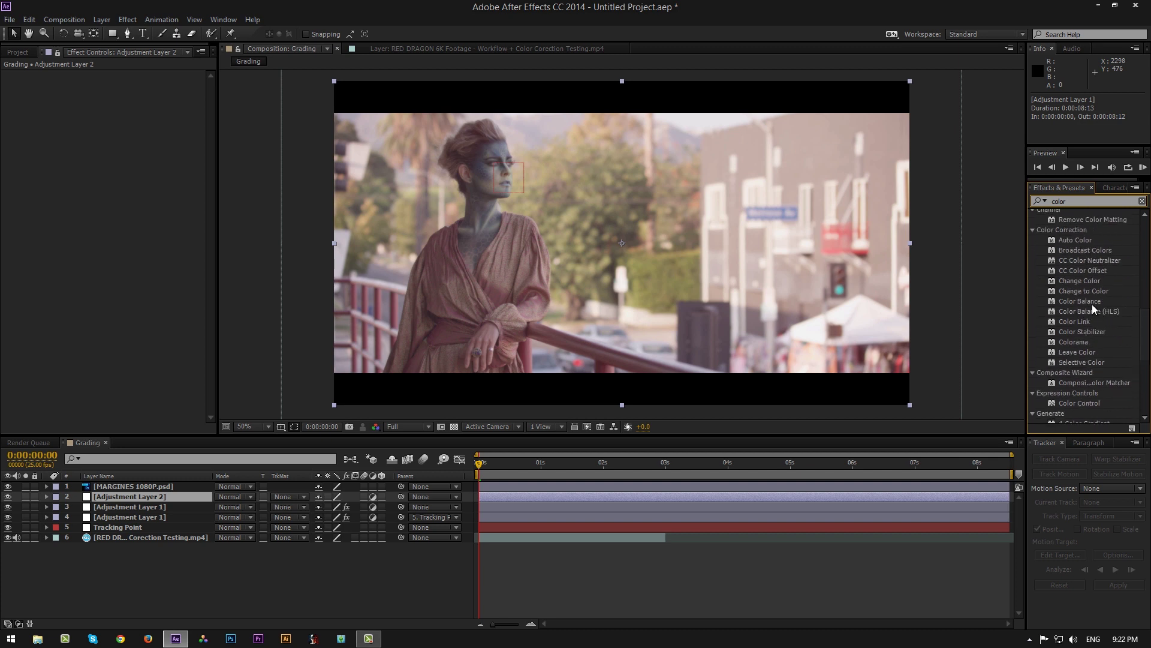
double_click(1092, 303)
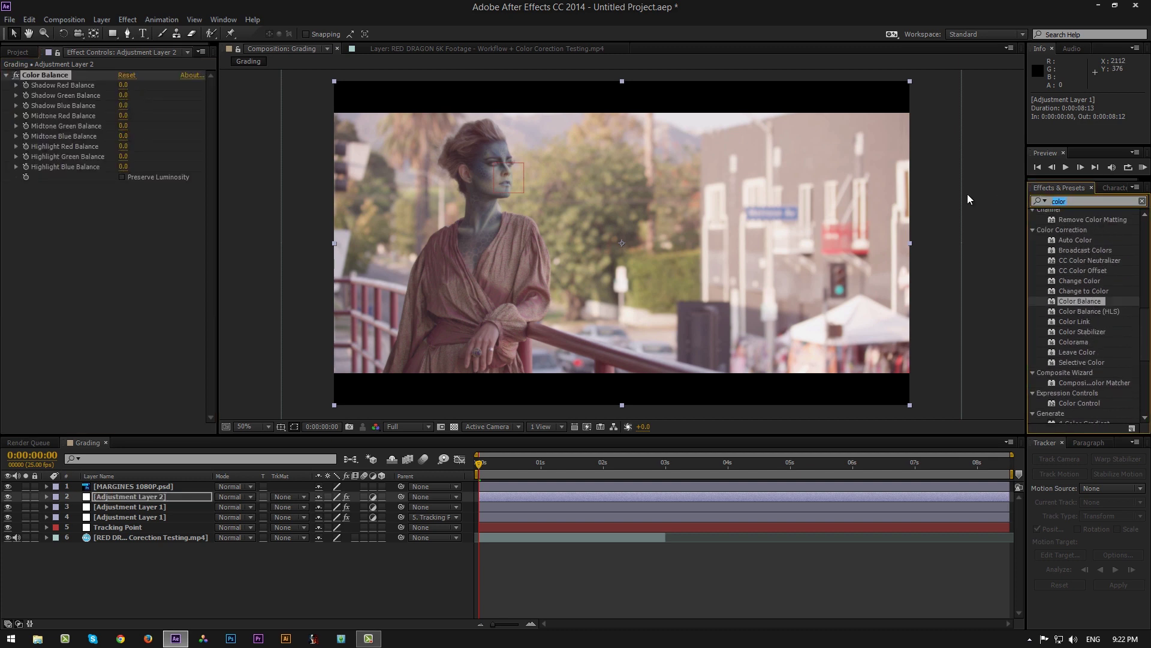
key("BackSpace")
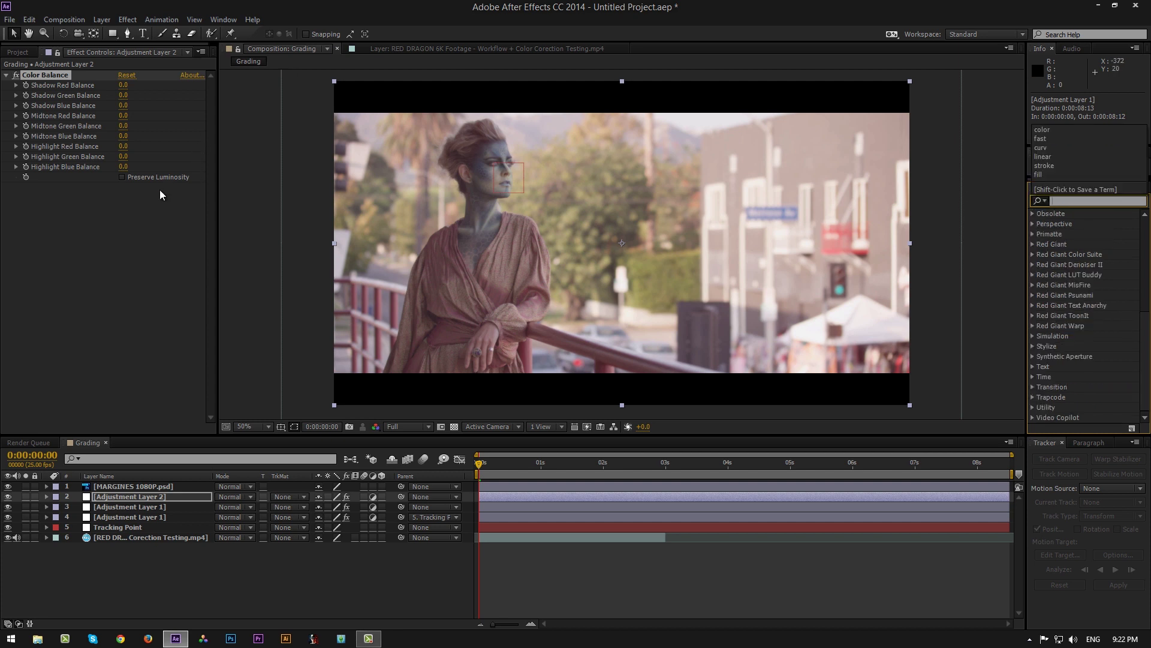
left_click(115, 241)
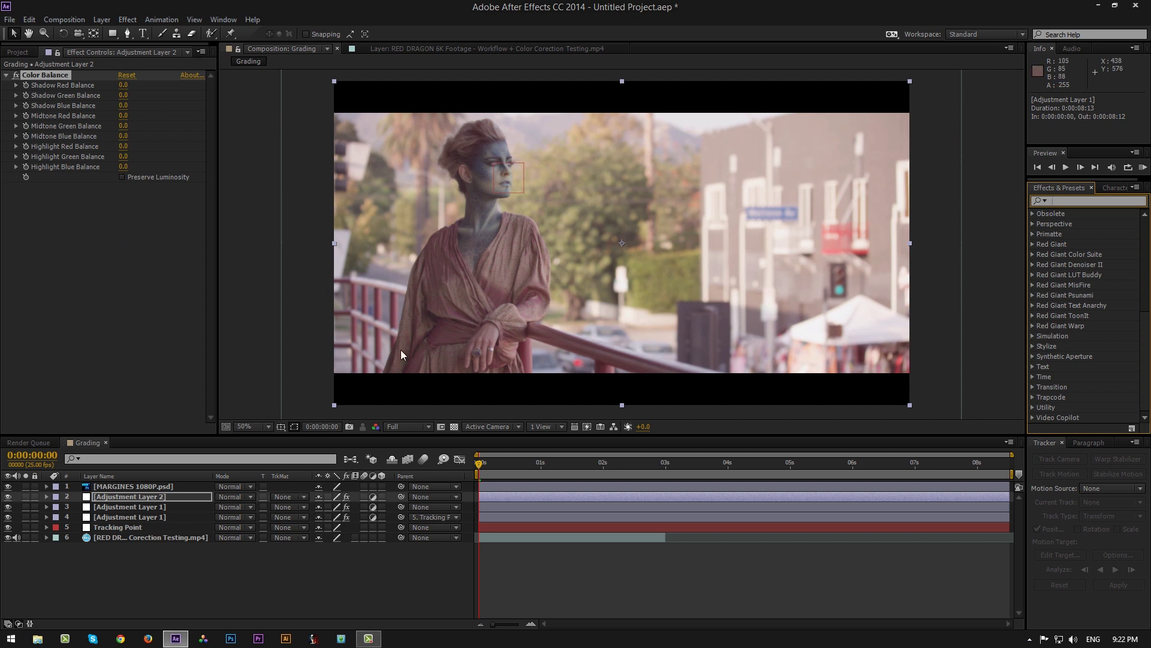
Step: Set the Color Balance shadows to red -1, green 14 and blue 43
left_click(123, 85)
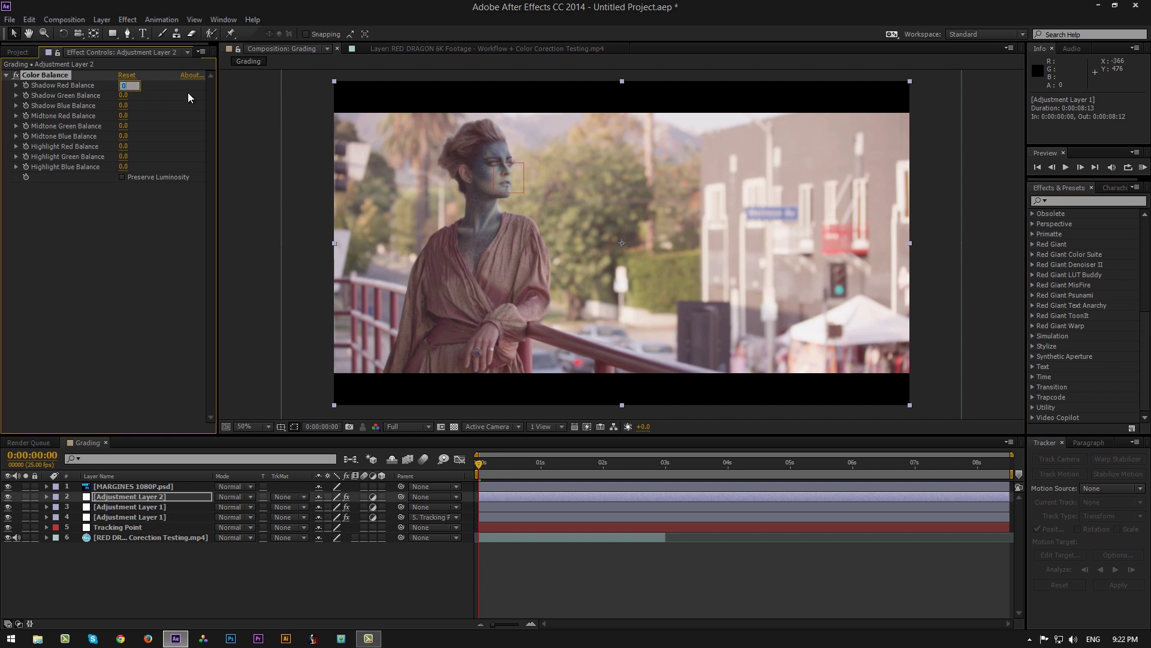
type("-1")
key("Return")
left_click(123, 96)
type("14")
left_click(152, 207)
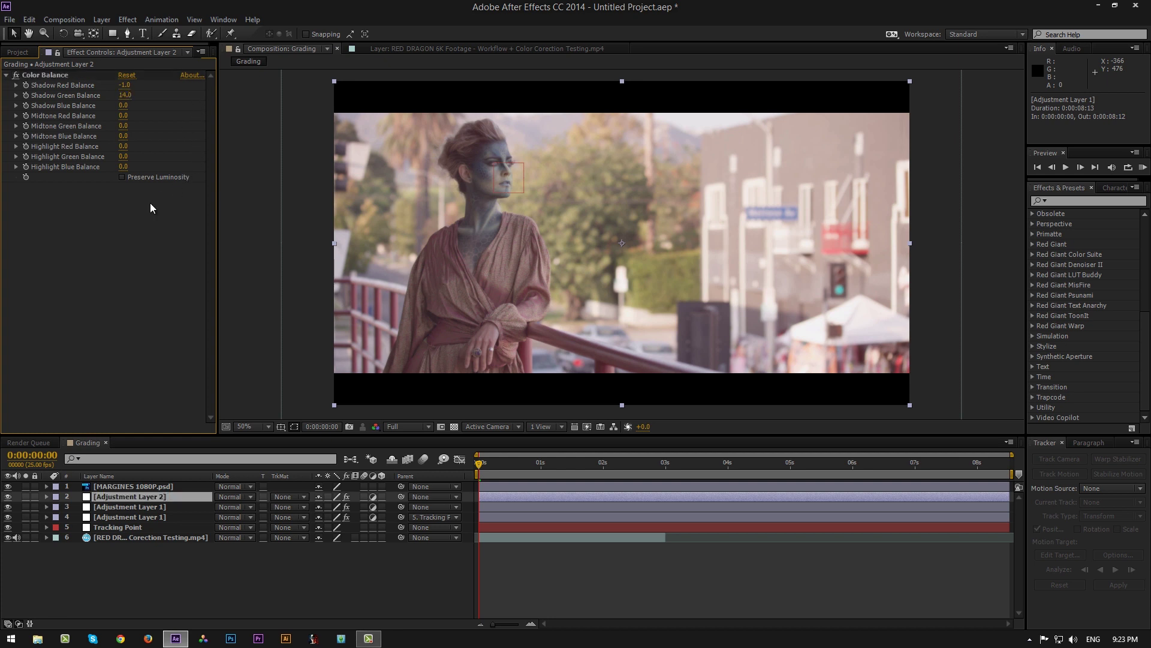
left_click(126, 107)
type("43")
left_click(167, 225)
Step: Set the Color Balance midtones to green 20 and blue 21, checking the woman's skin up close
left_click(123, 126)
type("20")
key("Return")
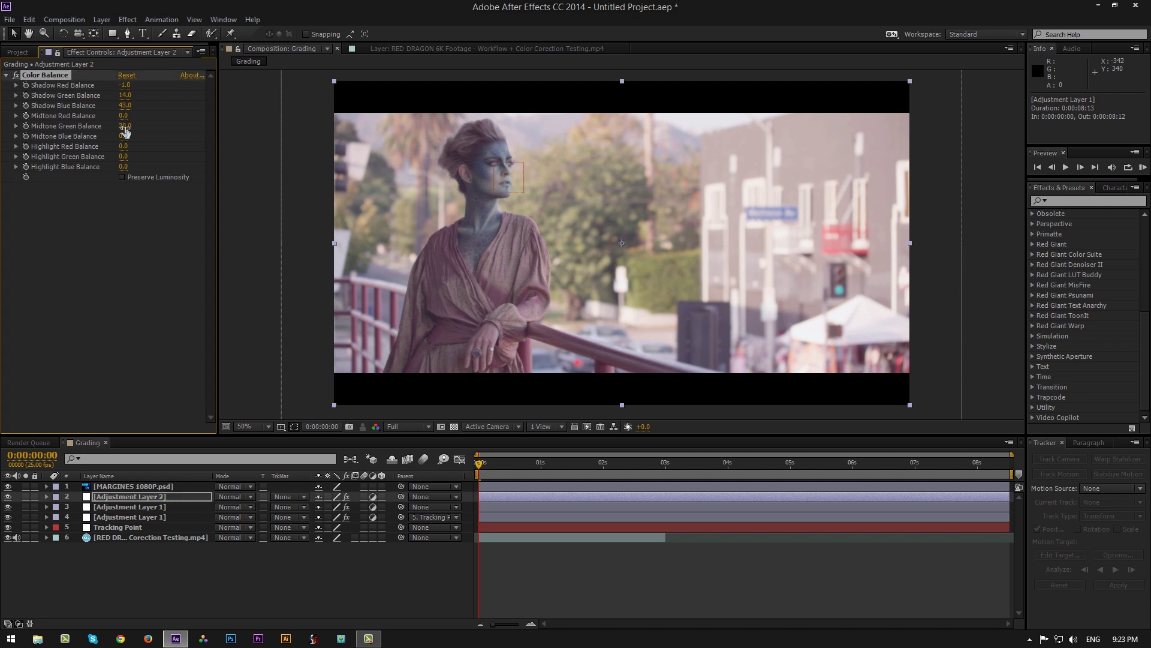
left_click(123, 136)
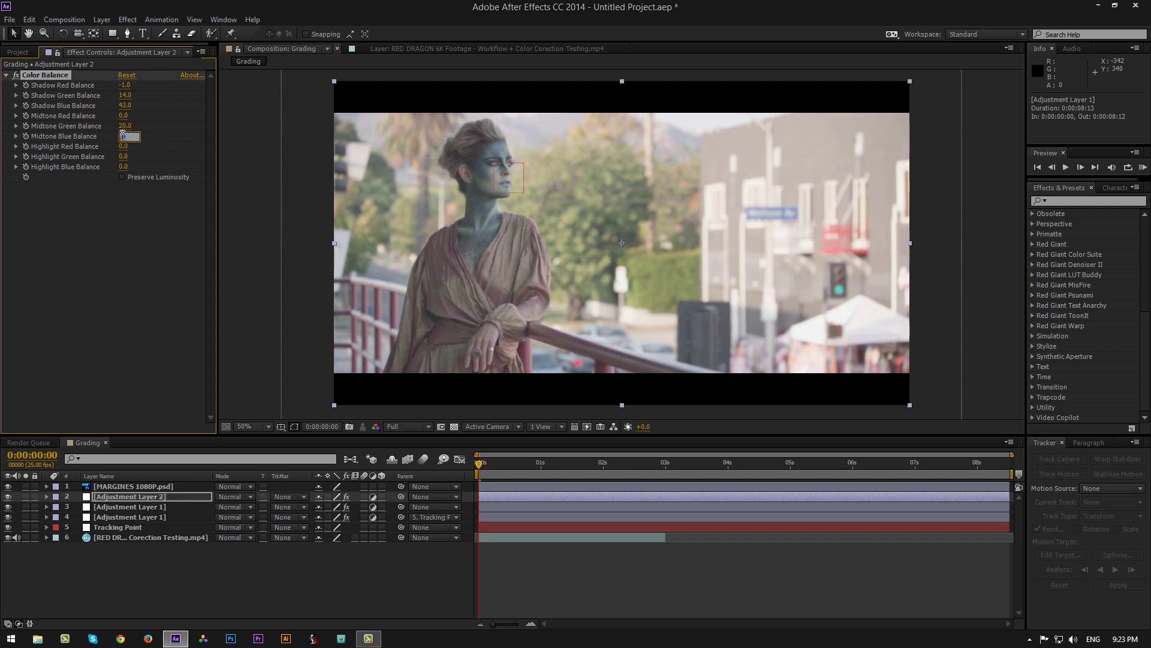
type("20")
key("Return")
key("period")
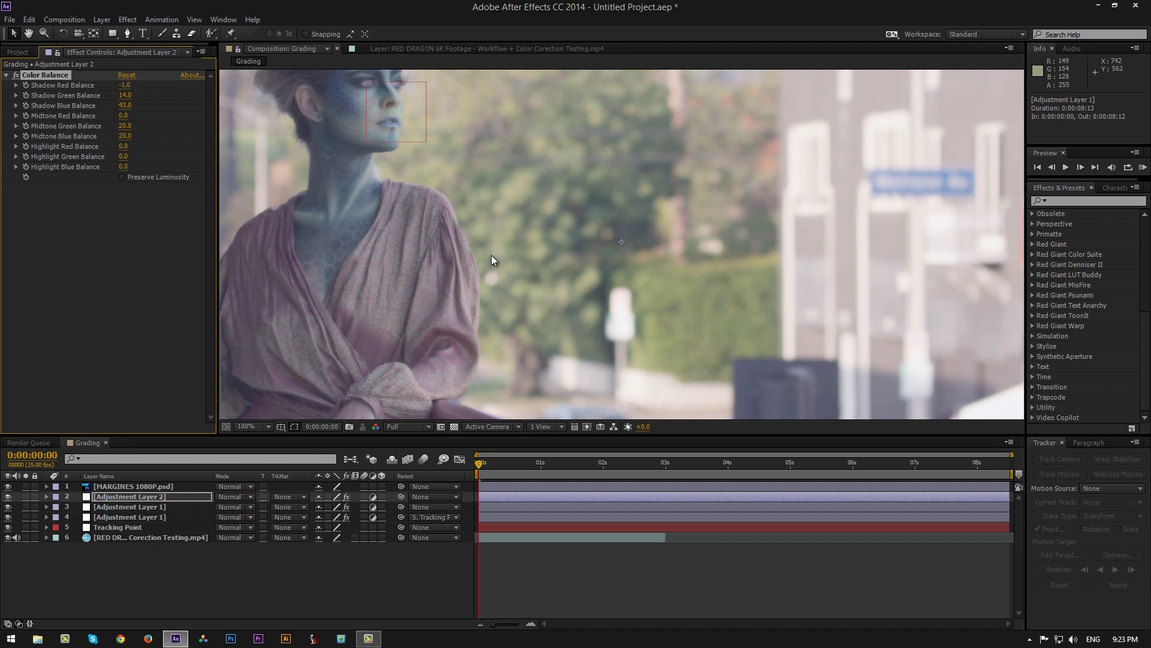
left_click(128, 137)
type("21")
key("Return")
key("comma")
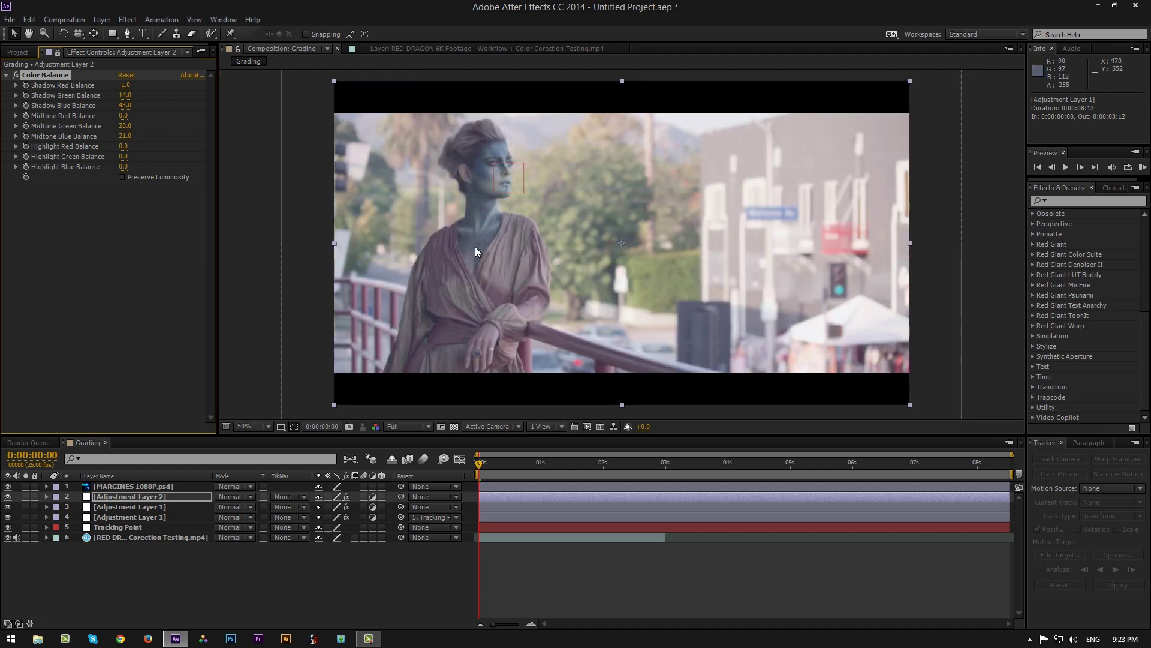
Step: Set the Color Balance highlights to red 7, green 4 and blue 2, and collapse the effect's settings
left_click(125, 146)
type("7")
key("Return")
left_click(123, 157)
type("4")
left_click(139, 264)
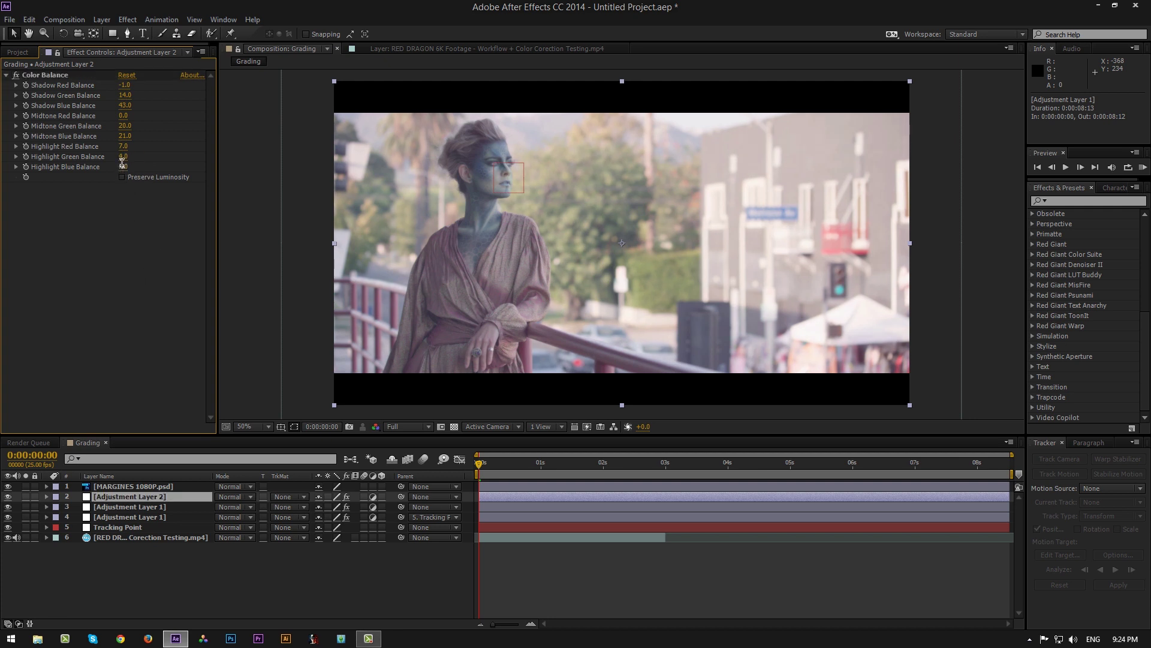
type("2")
left_click(137, 262)
left_click(16, 75)
left_click(6, 76)
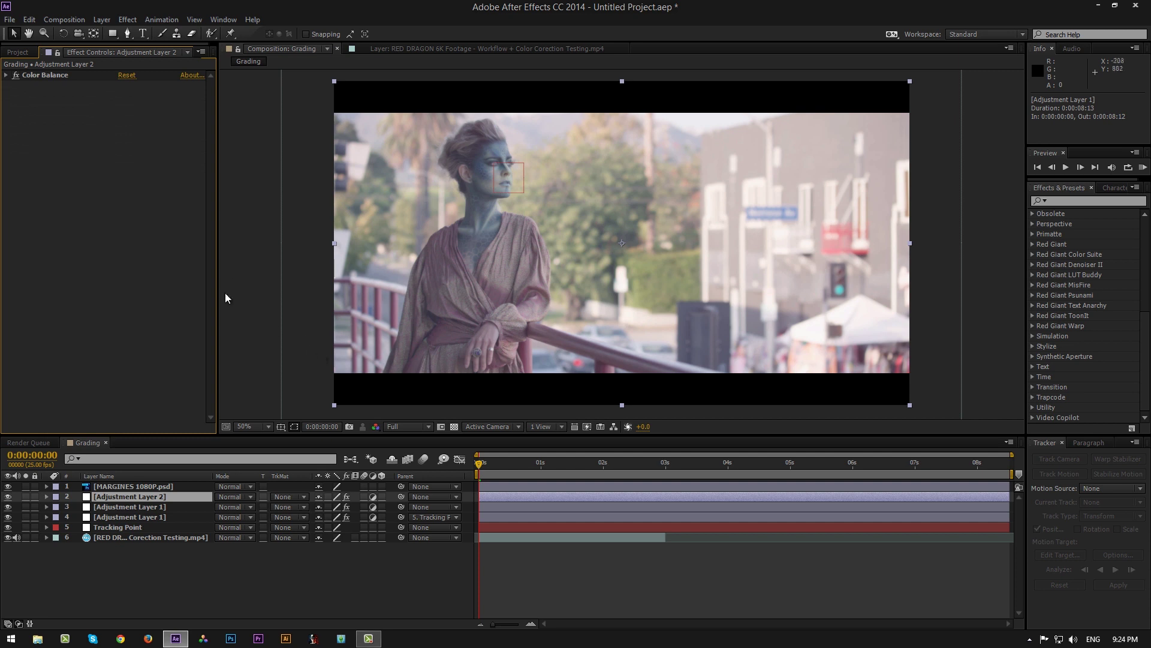
Step: Add Brightness & Contrast to the same adjustment layer and set its Contrast to 20
left_click(1075, 200)
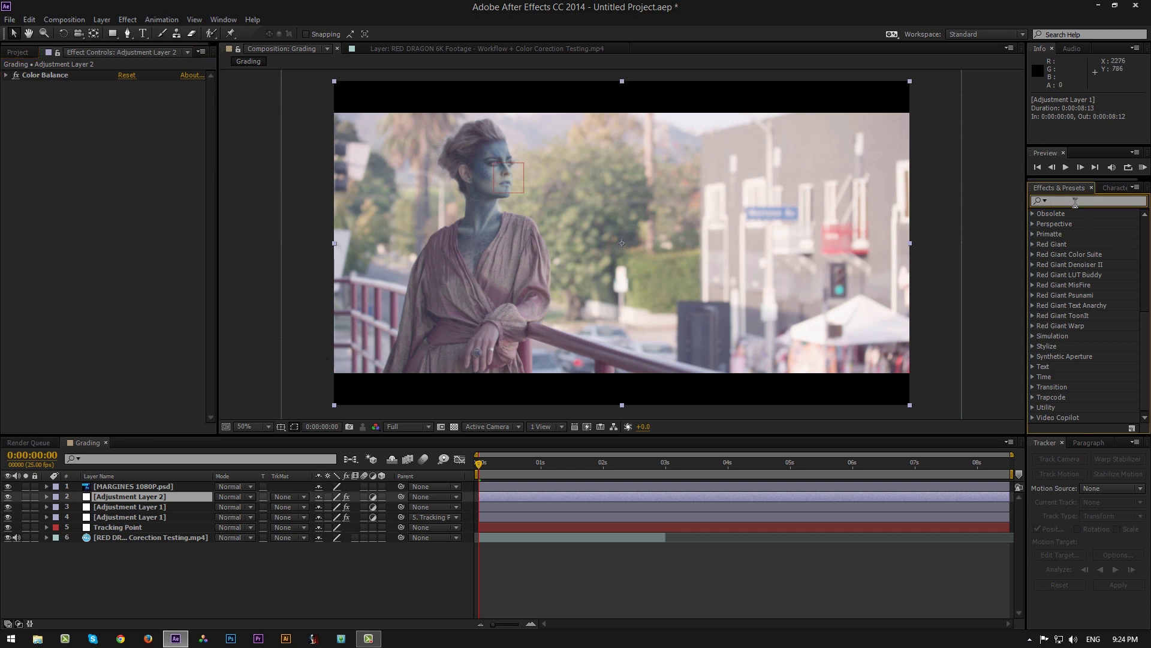
type("bri")
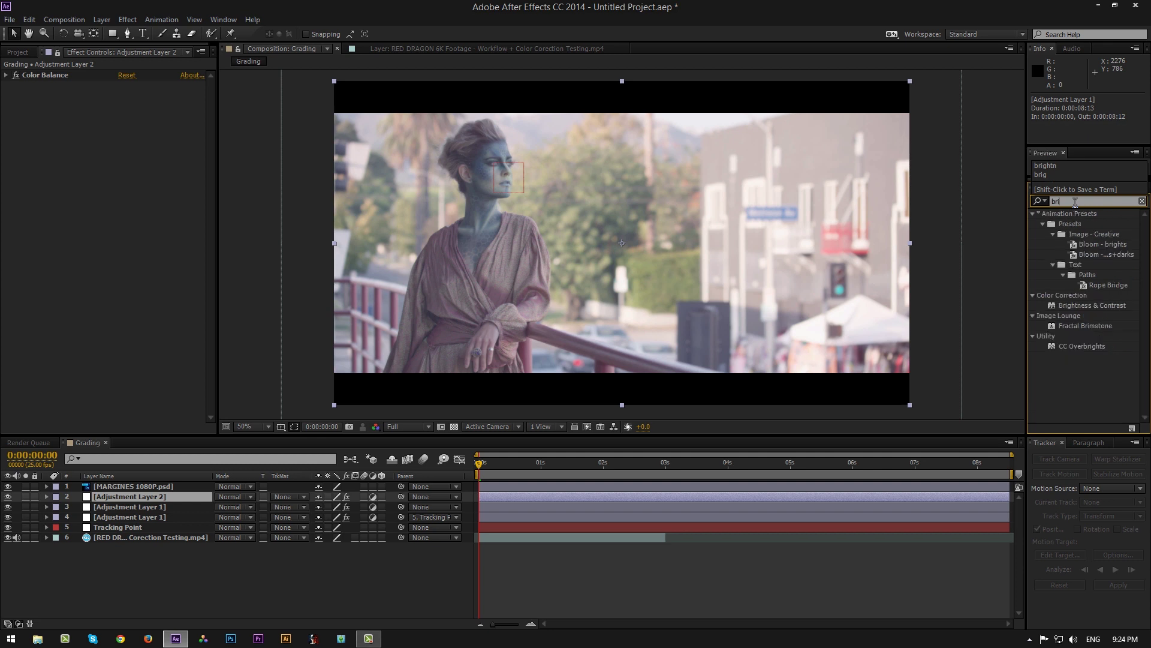
double_click(1107, 307)
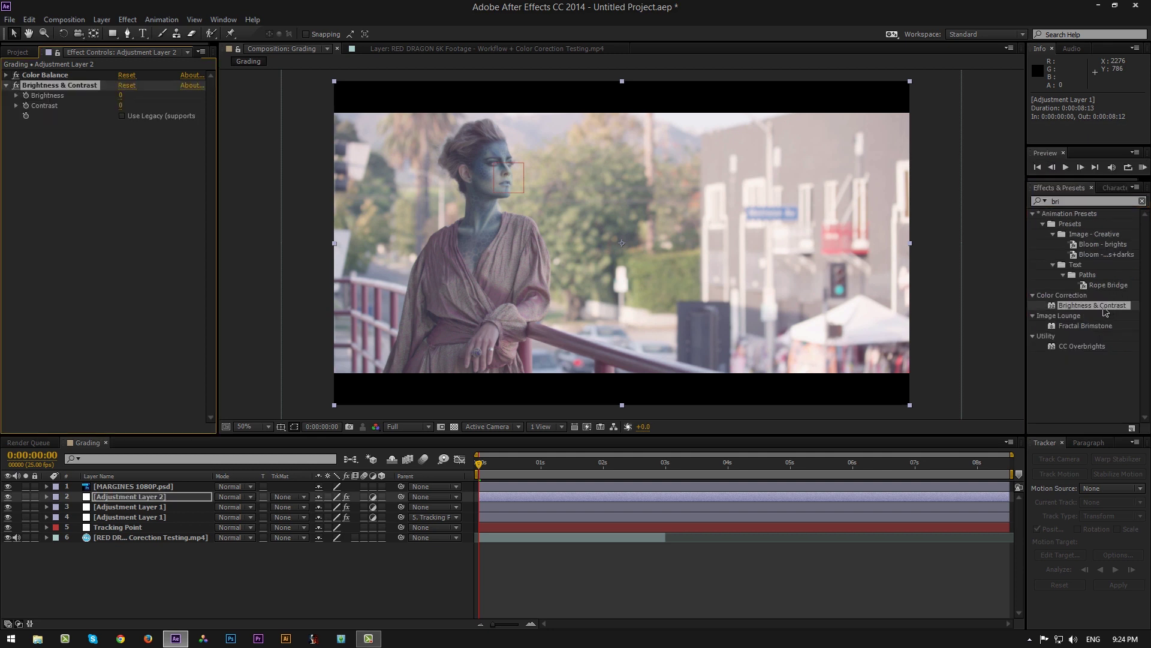
left_click(1142, 201)
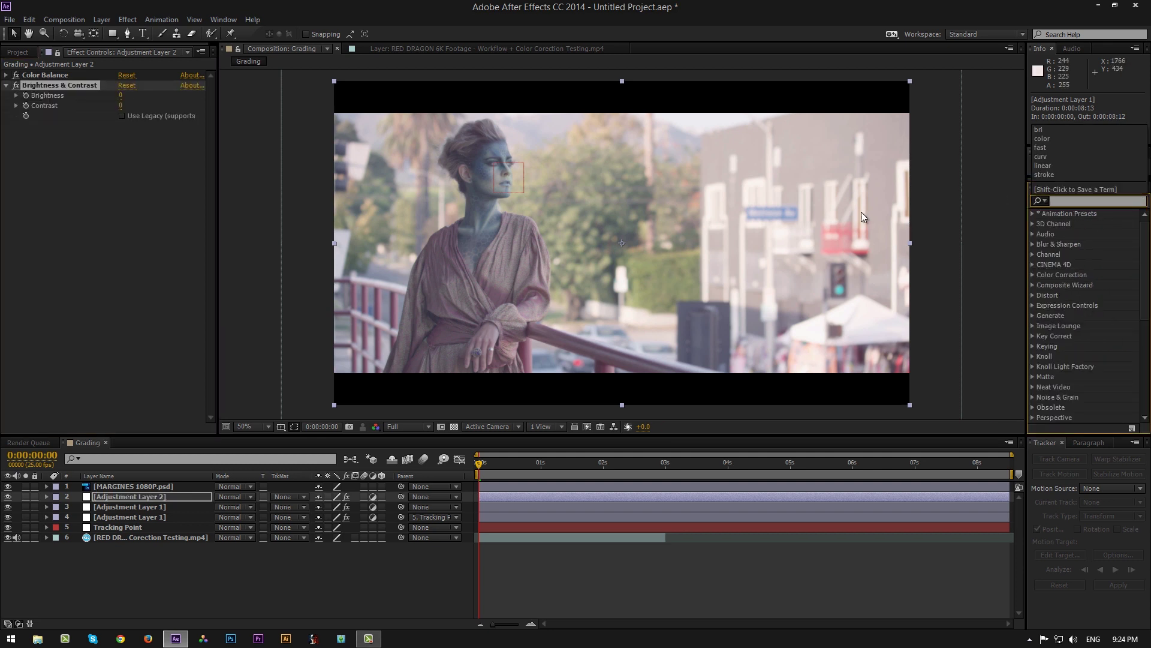
left_click(121, 106)
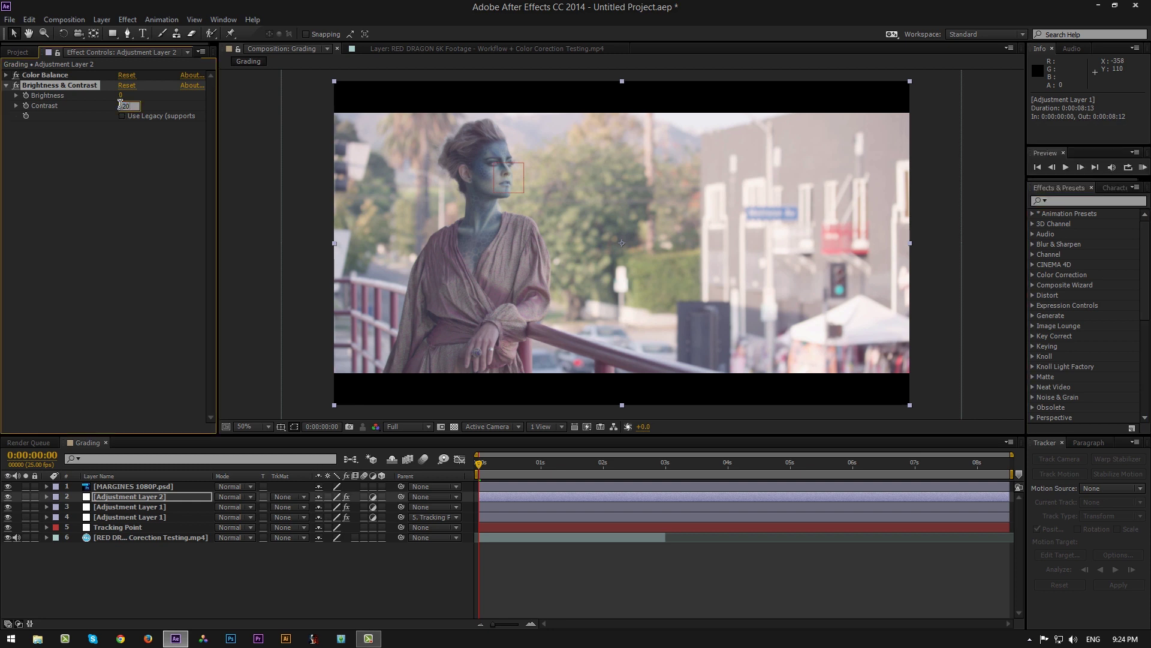
key("Return")
left_click(3, 84)
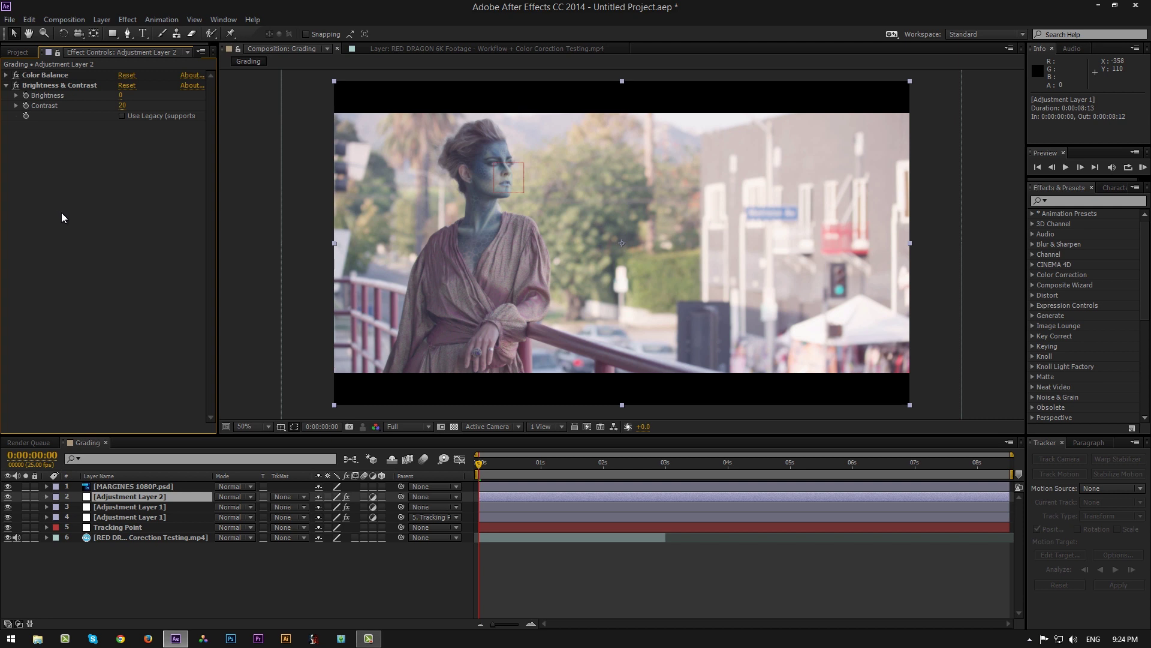
Step: Add a Curves effect to the adjustment layer below Brightness & Contrast
left_click(1074, 201)
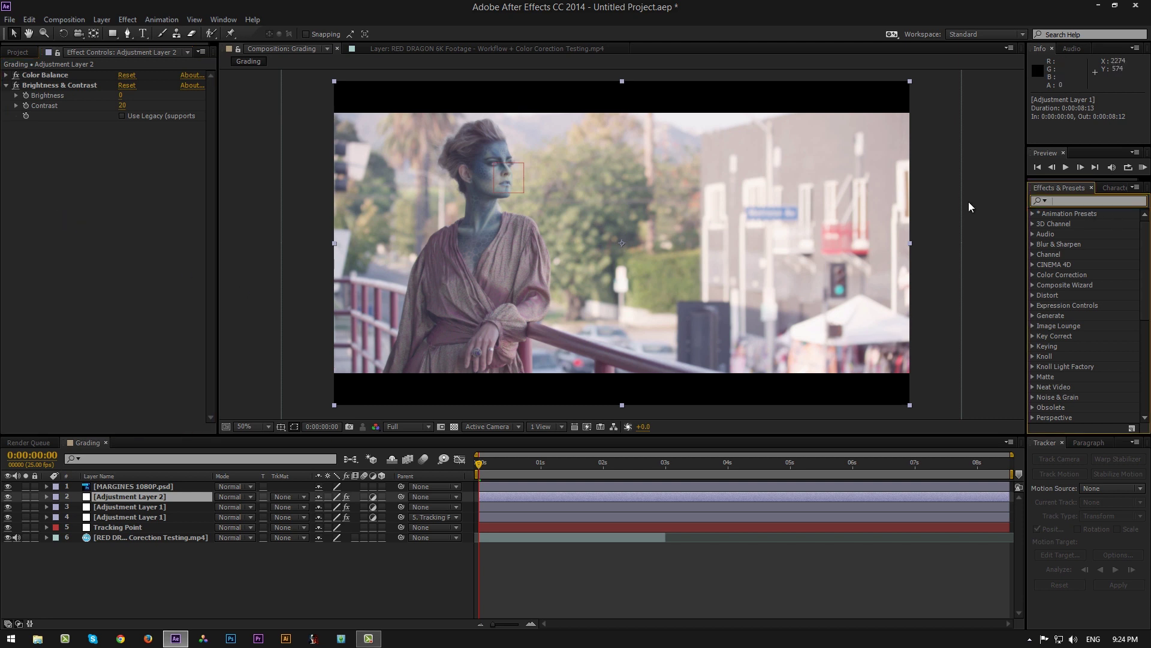
type("curv")
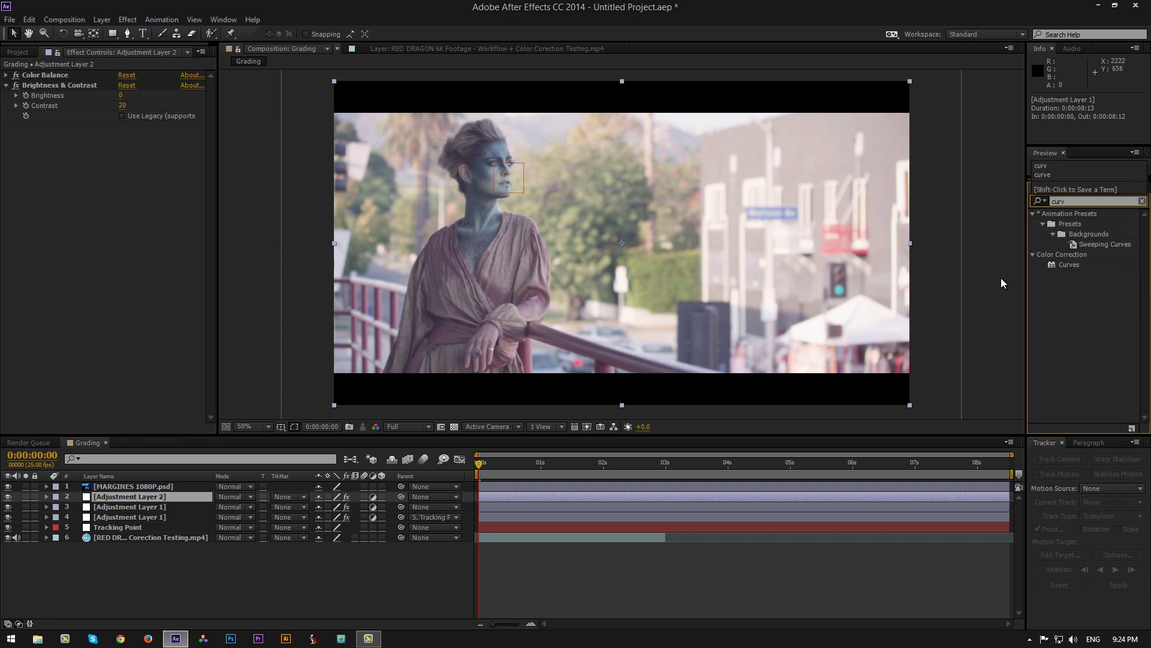
left_click(1073, 267)
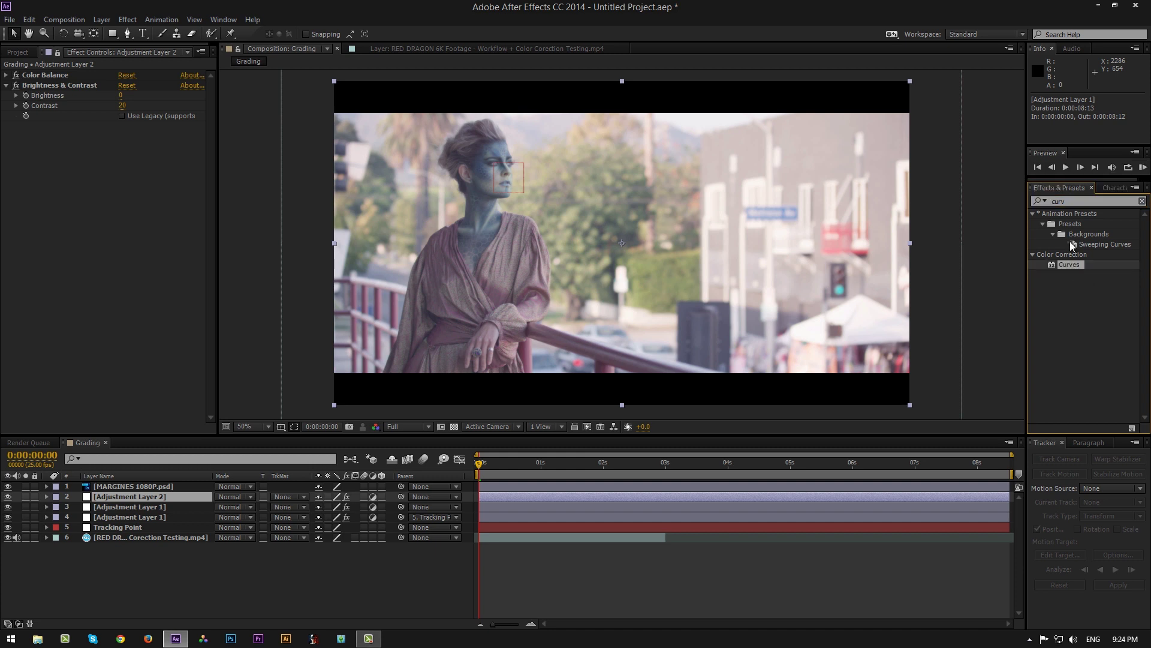
double_click(1071, 265)
left_click_drag(1069, 202, 1028, 199)
key("BackSpace")
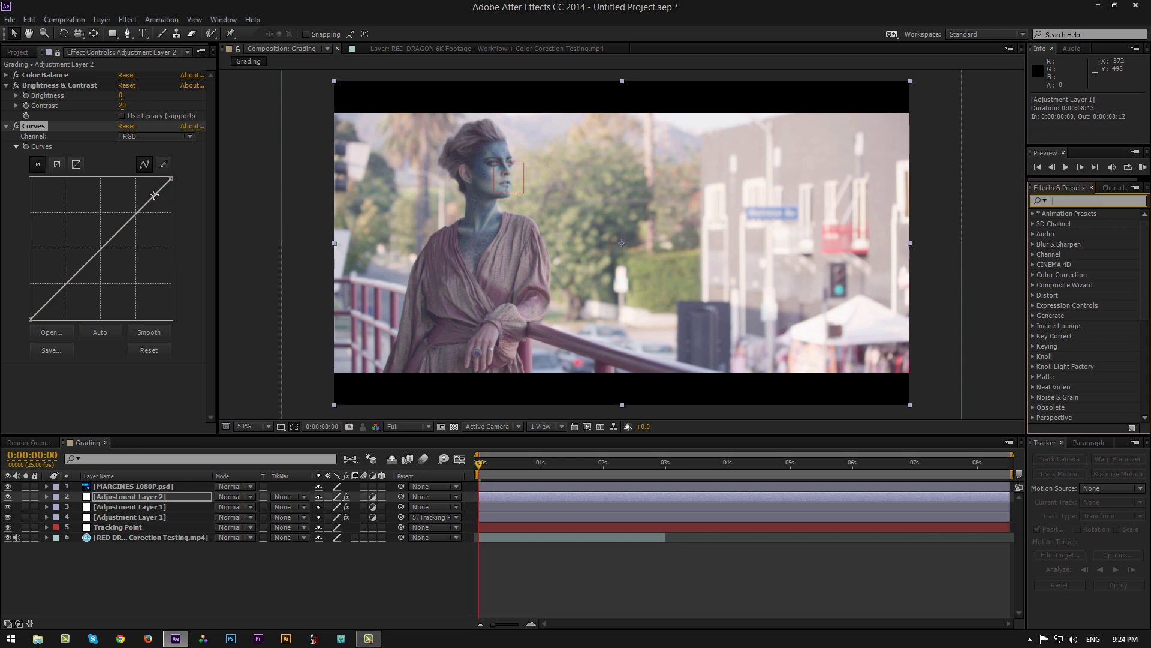
Step: Pull the upper part of the RGB curve slightly down to darken the image, and collapse the Curves and Brightness & Contrast settings
left_click_drag(154, 197, 154, 206)
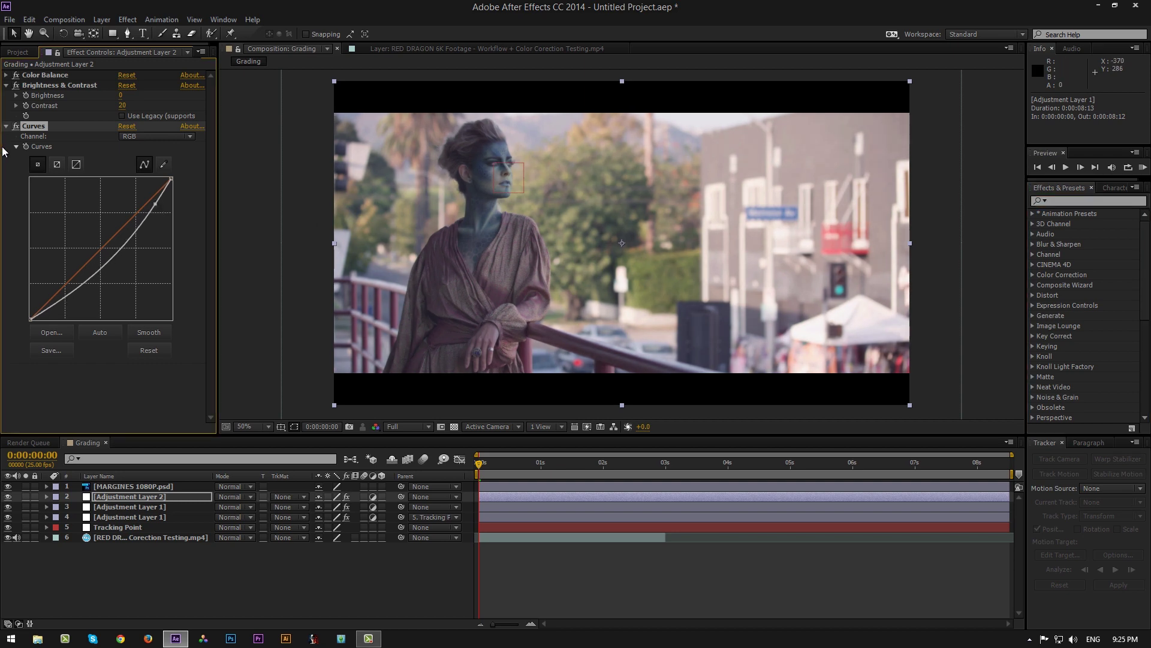
left_click(16, 126)
left_click(7, 126)
left_click(7, 85)
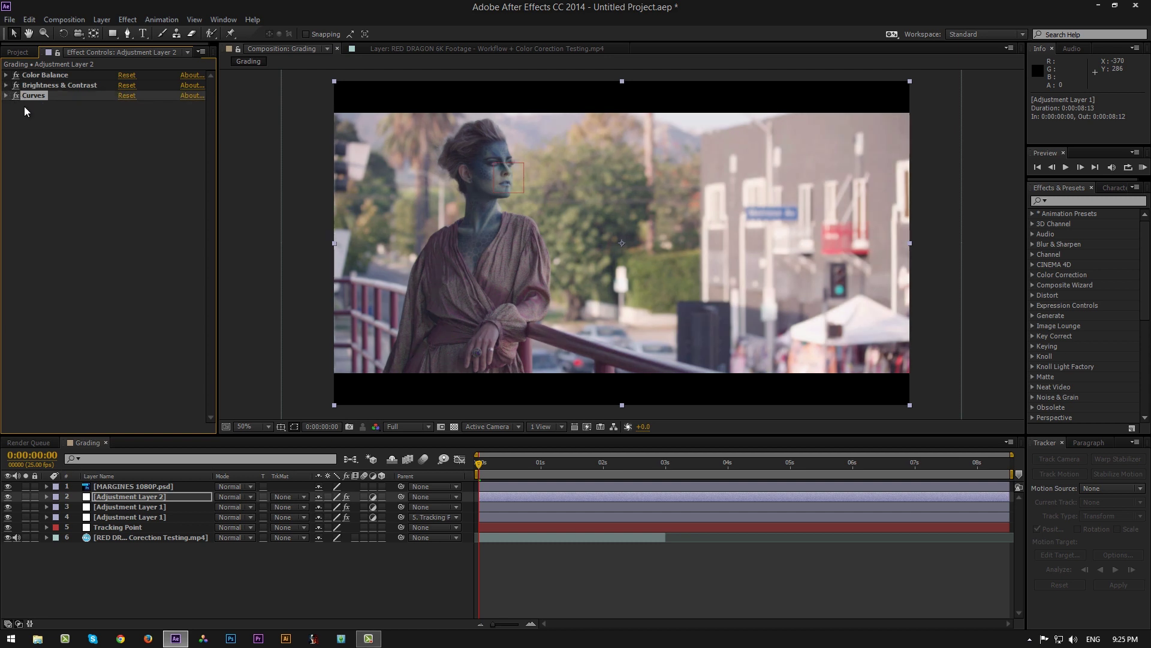
left_click(67, 179)
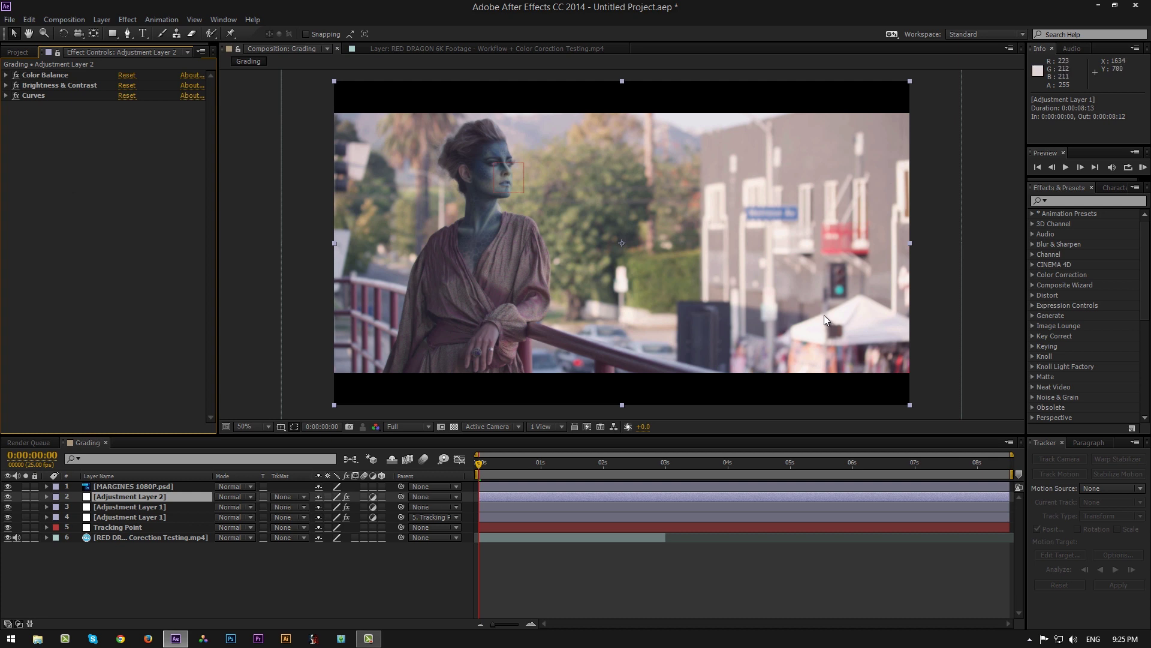
Step: Add the Color Correction Exposure effect to the adjustment layer
left_click(1052, 200)
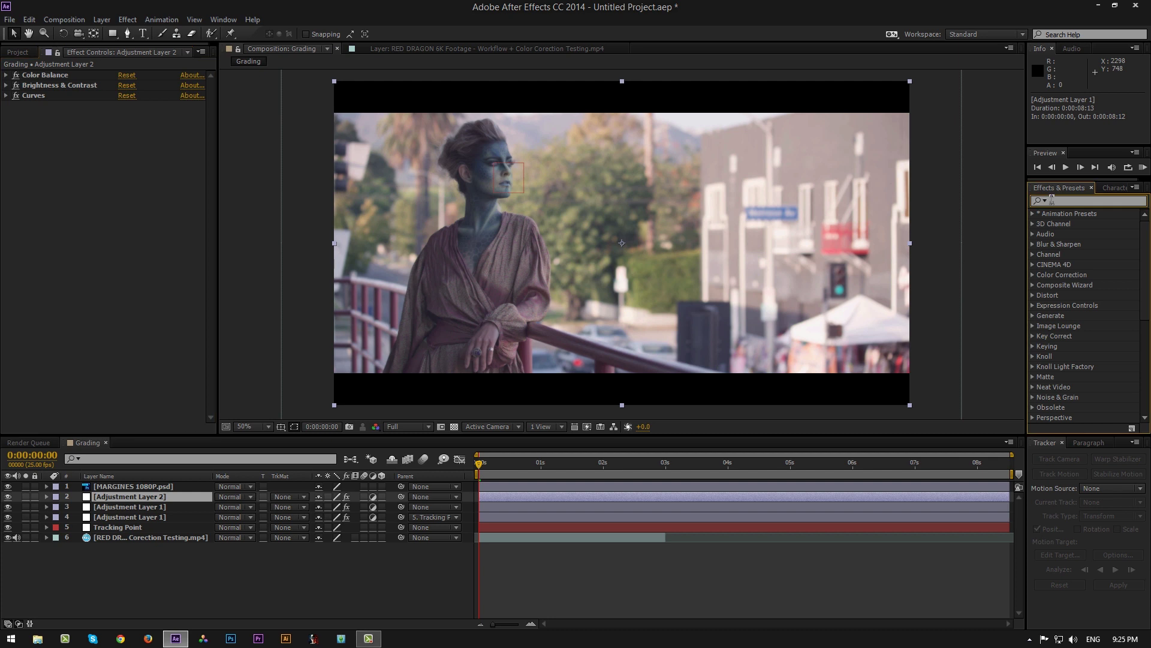
type("expos")
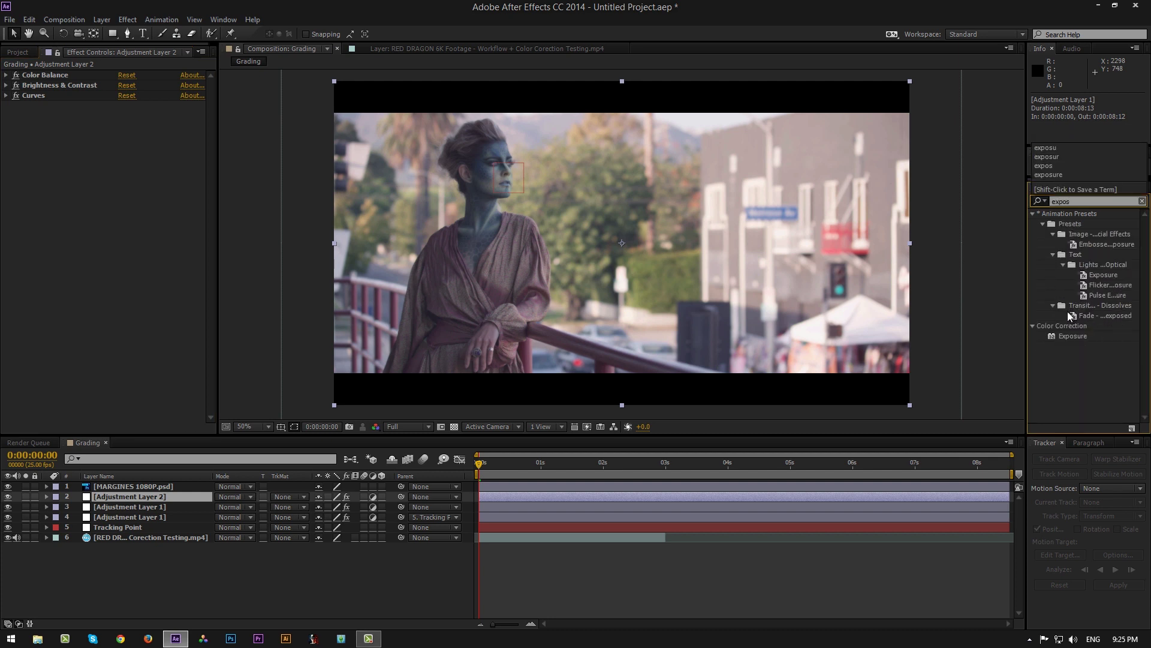
double_click(1064, 336)
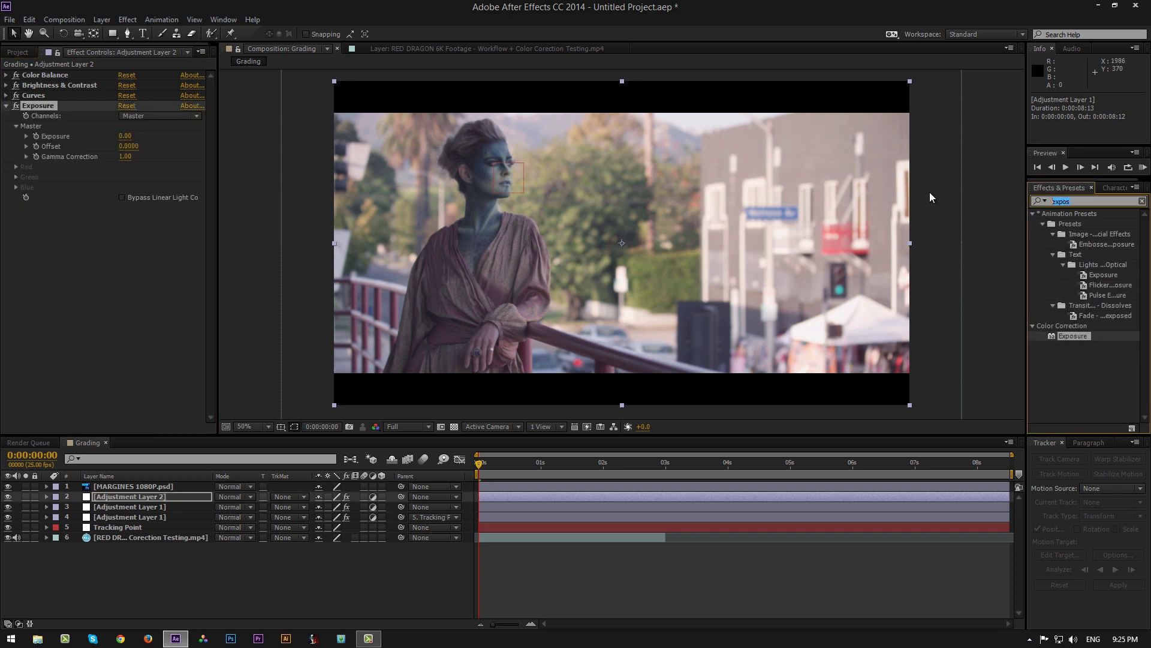
key("BackSpace")
Step: Try a master Exposure of -0.8 on the adjustment layer
left_click(125, 136)
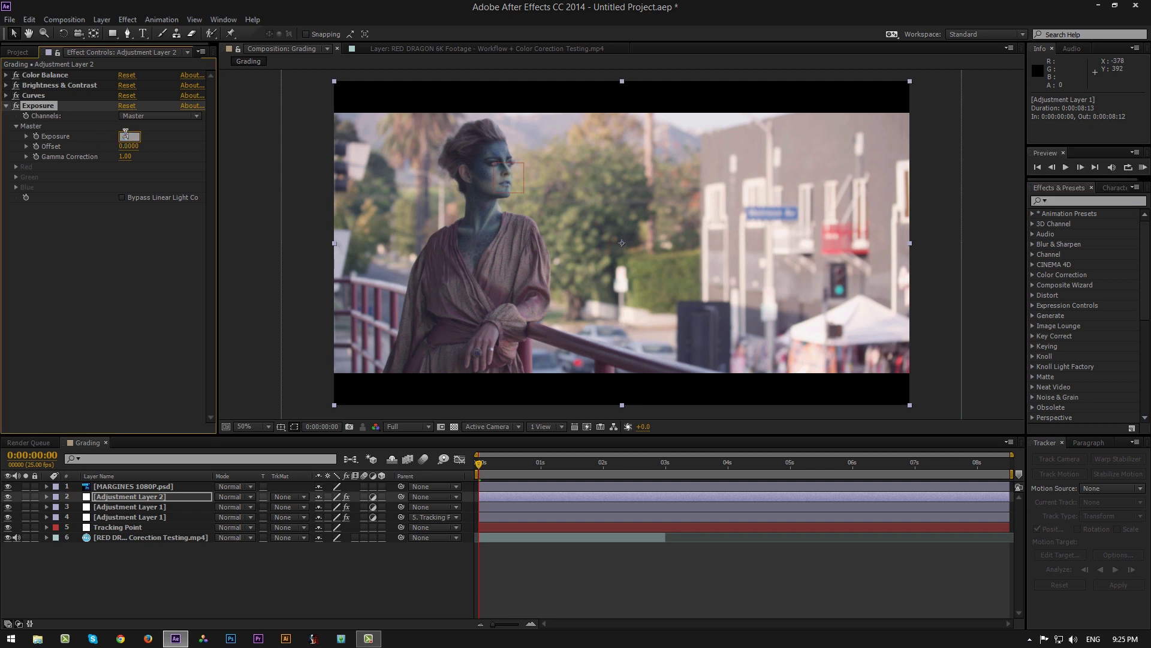
type("0.1")
key("Return")
left_click(127, 136)
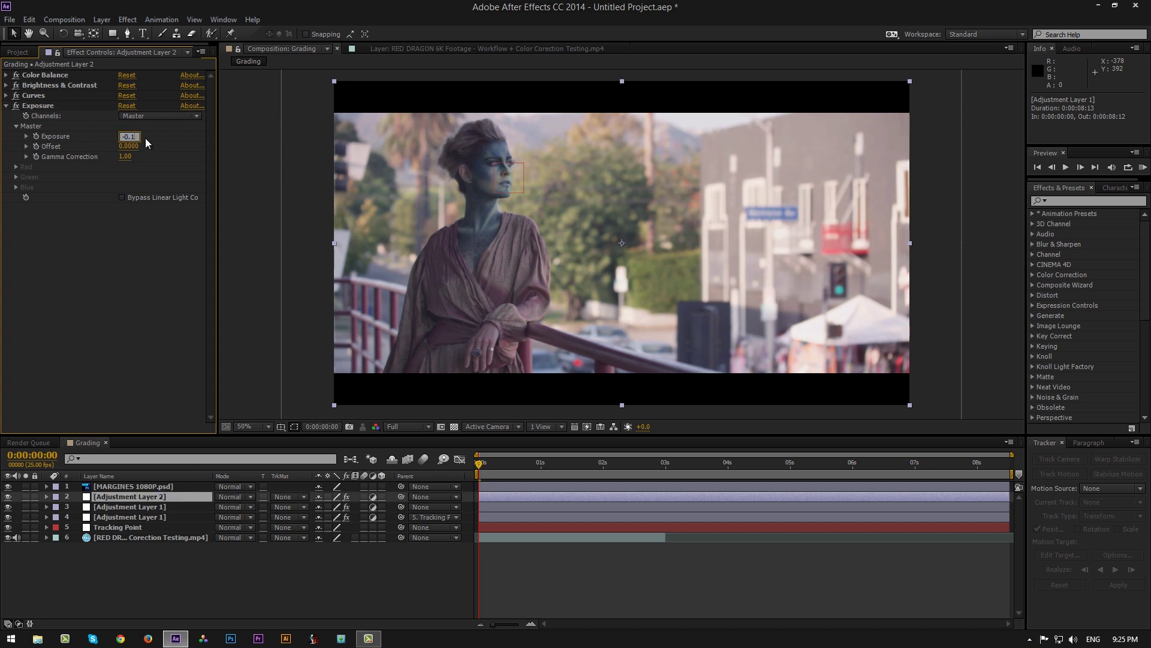
type("-0.8")
key("Return")
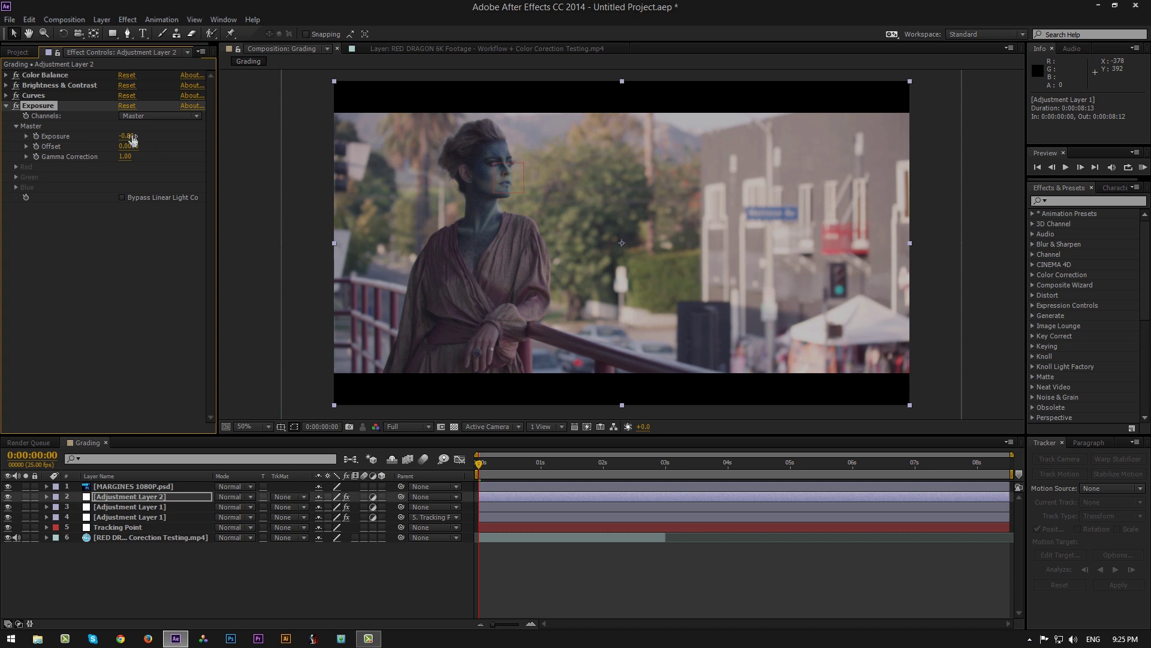
Step: Set the master Exposure to -0.08
left_click(134, 138)
key("BackSpace")
type("0-")
type("8")
key("Return")
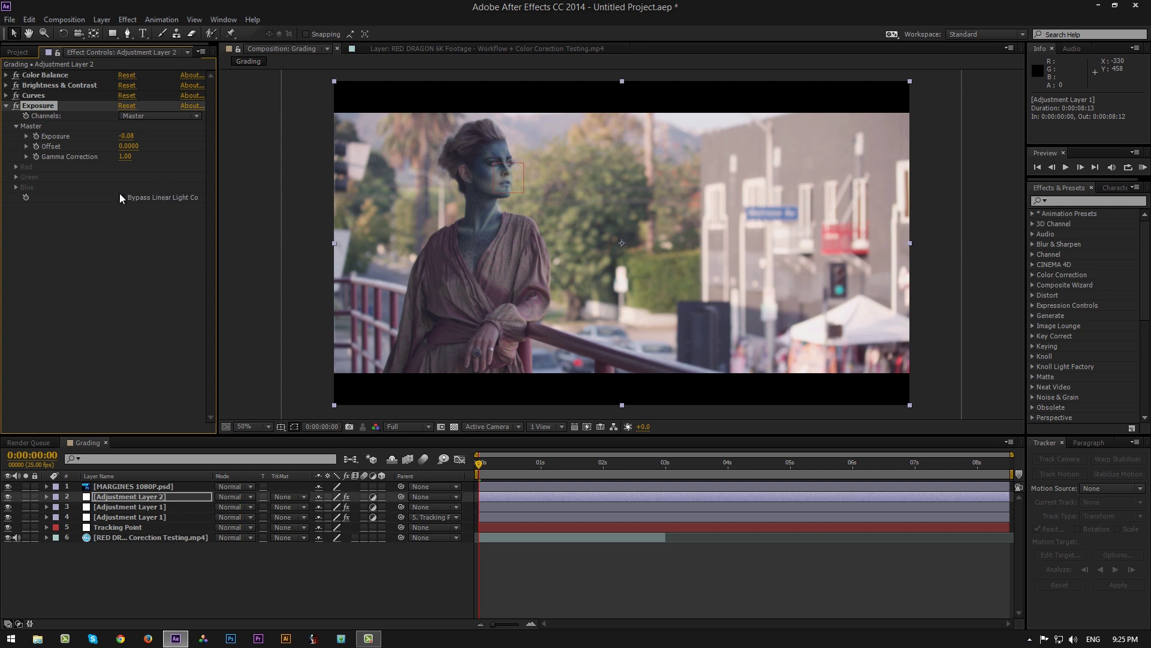
Step: Collapse the Exposure settings and add the CC Color Neutralizer effect to the adjustment layer
left_click(6, 105)
left_click(1089, 201)
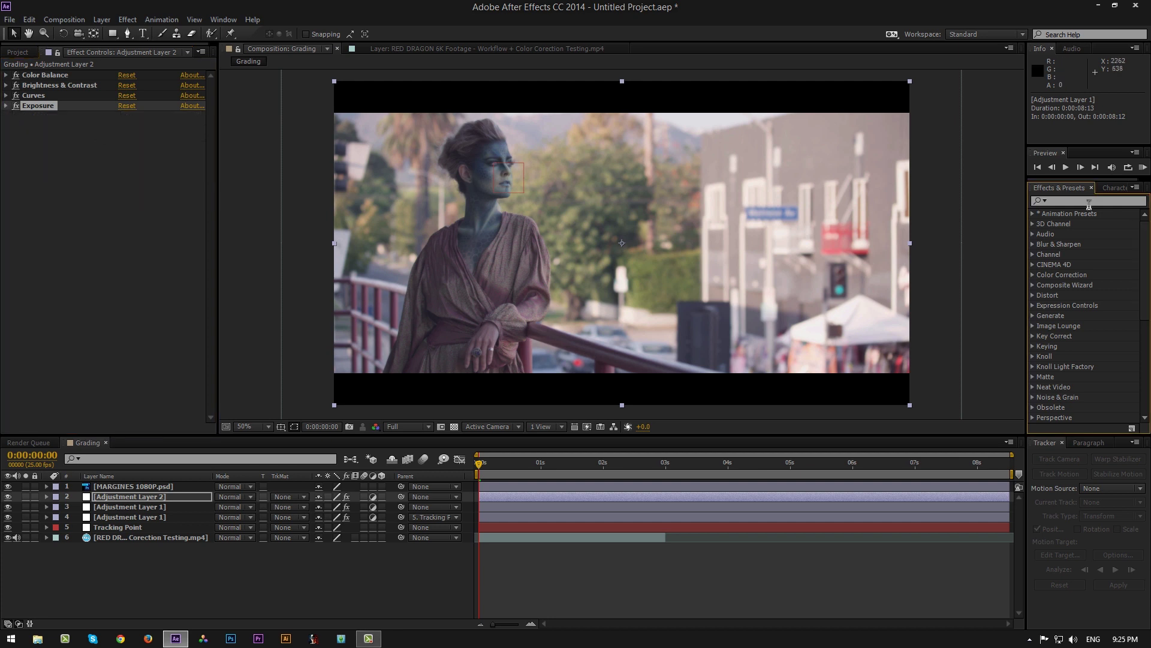
type("cc")
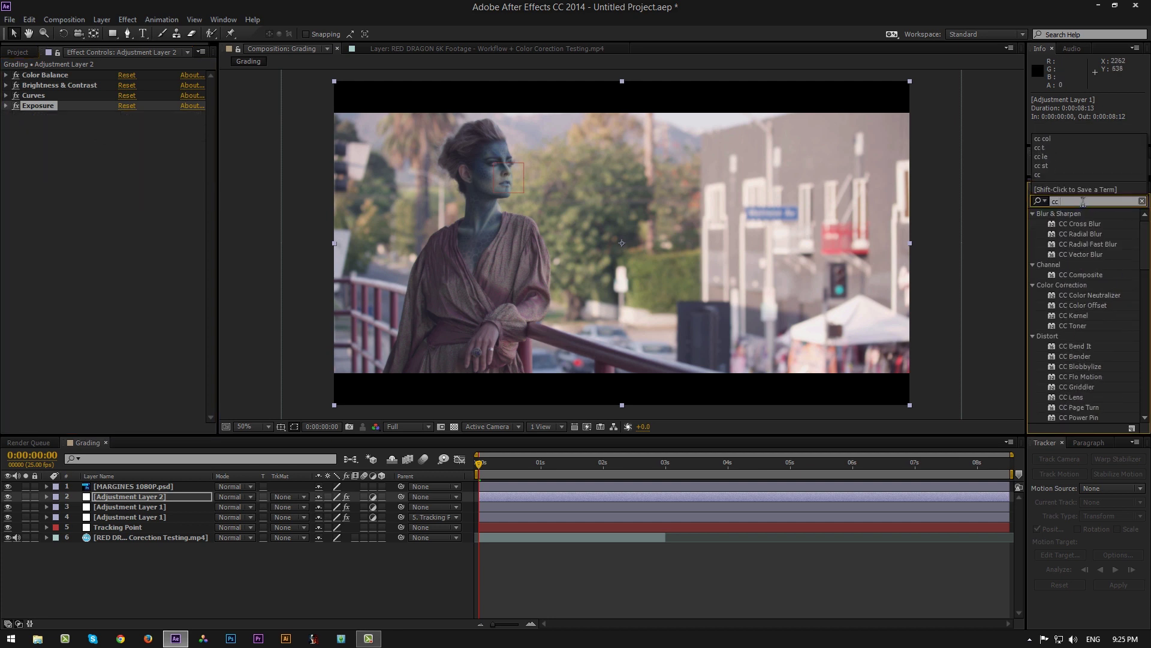
type(" color")
double_click(1095, 224)
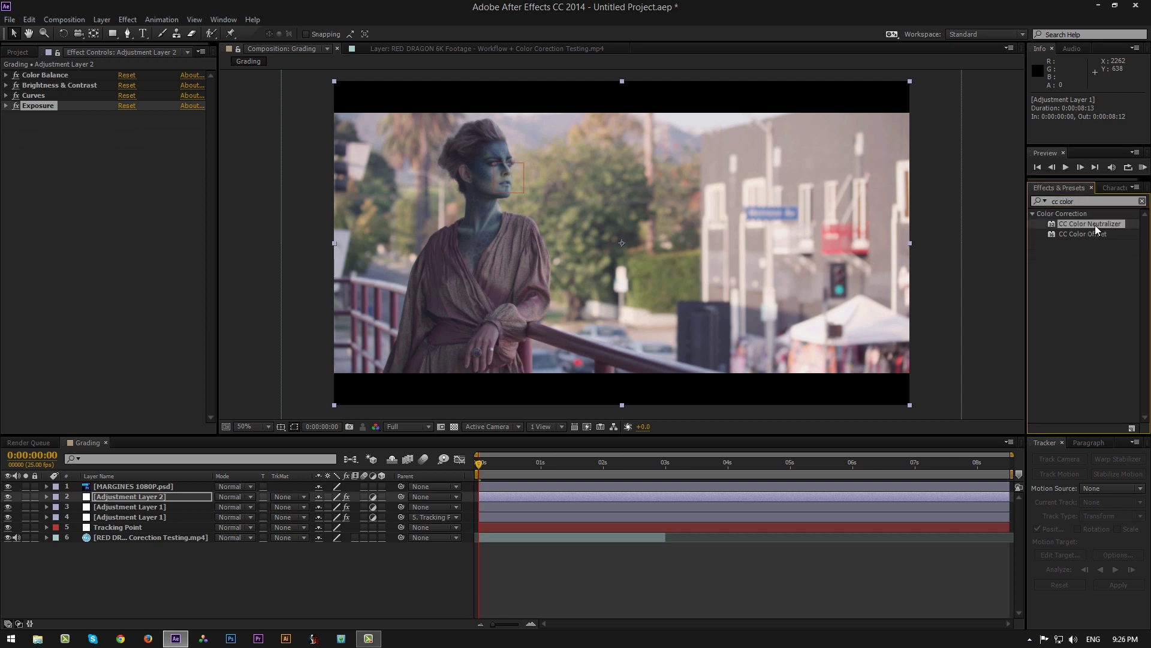
left_click(1080, 201)
key("BackSpace")
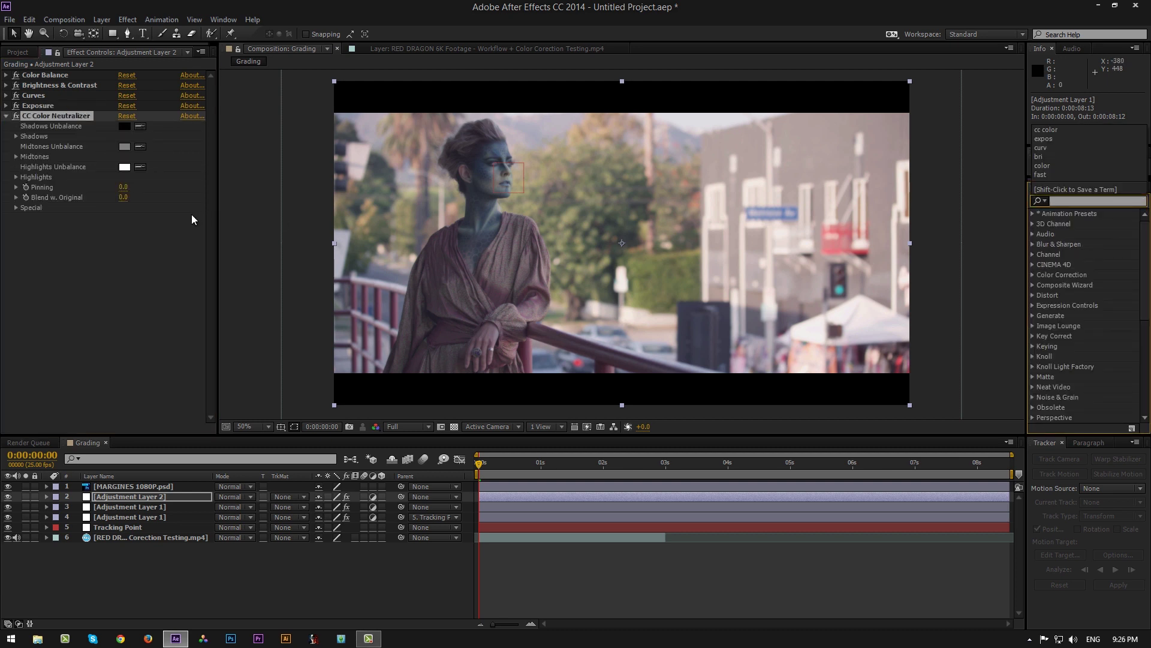
Step: Set the CC Color Neutralizer Midtones Unbalance to a muted blue with a hue of about 210°
left_click(126, 167)
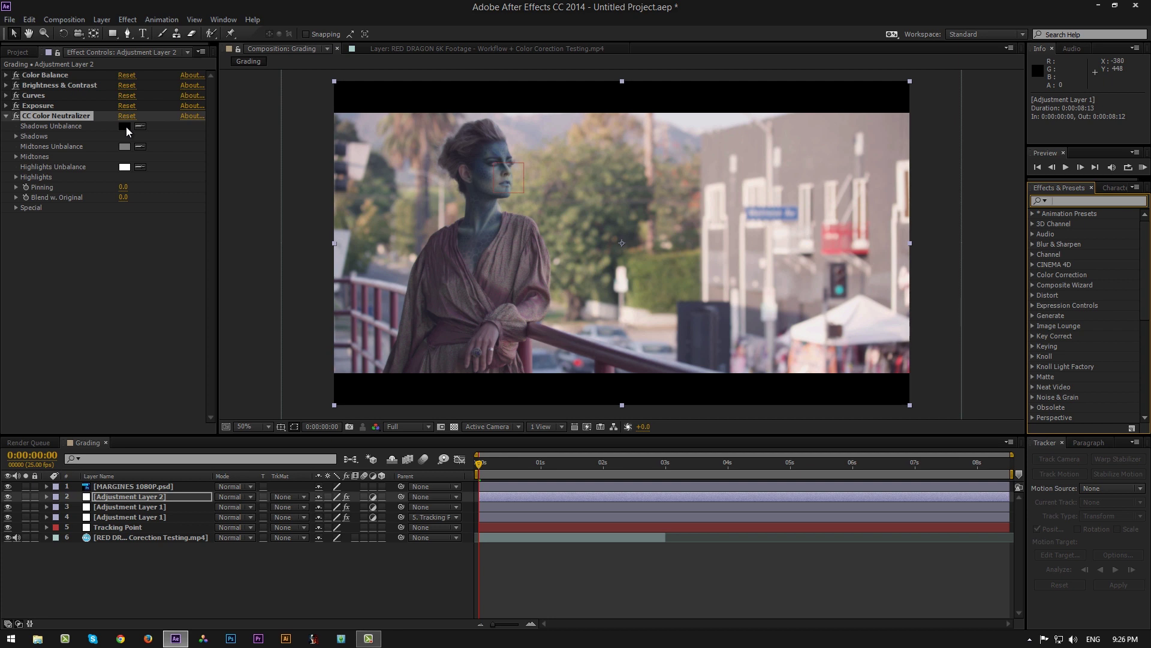
left_click(124, 147)
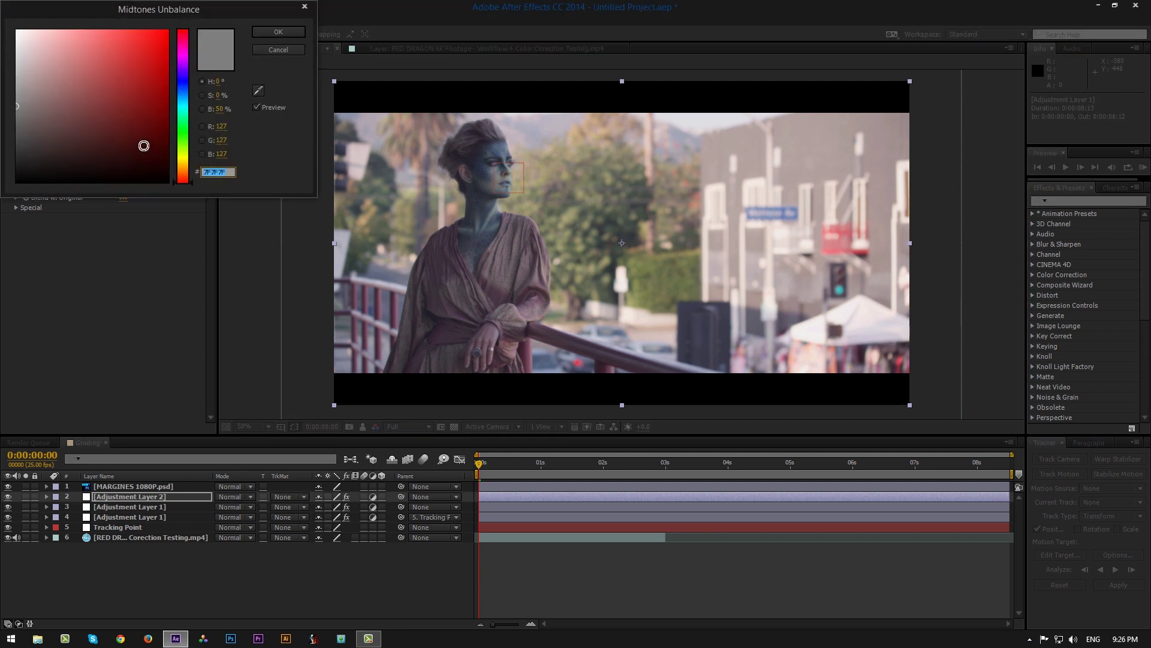
left_click_drag(183, 103, 183, 93)
mouse_move(106, 120)
left_mouse_down()
mouse_move(92, 135)
mouse_move(90, 99)
left_mouse_up()
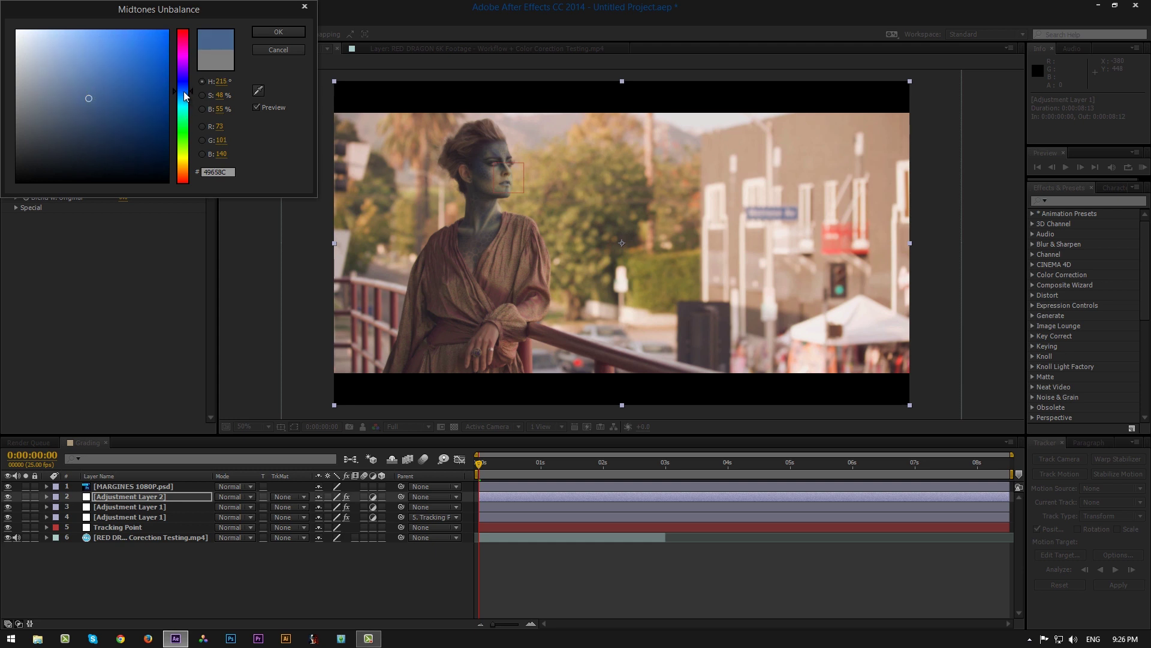
left_click_drag(184, 91, 184, 92)
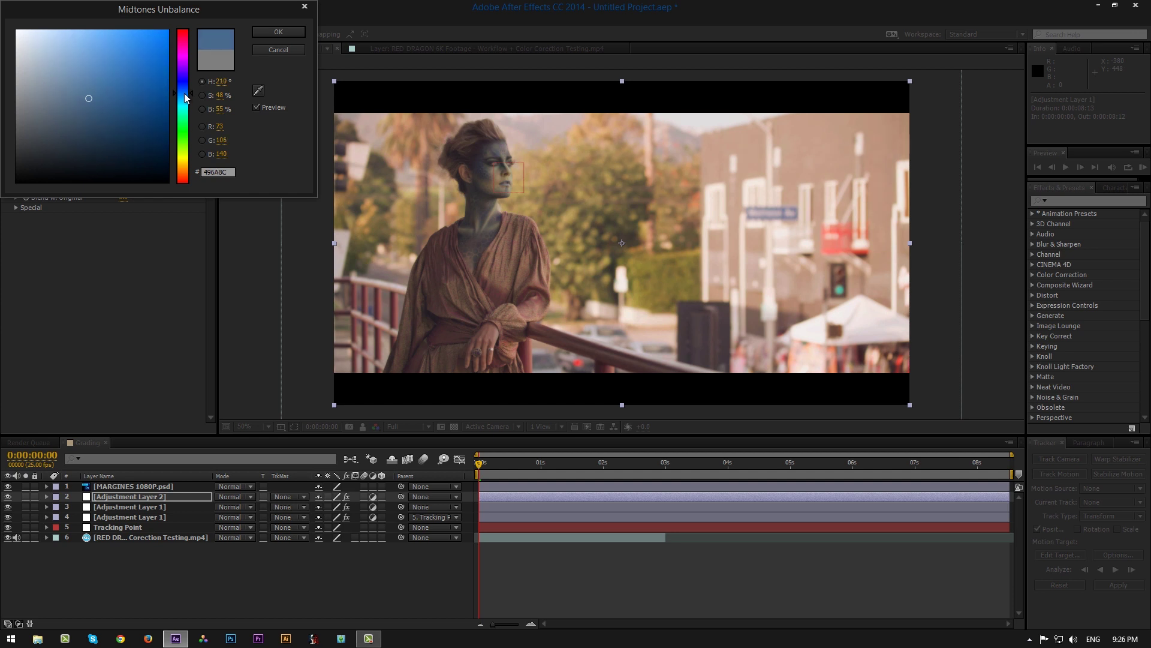
left_click(296, 30)
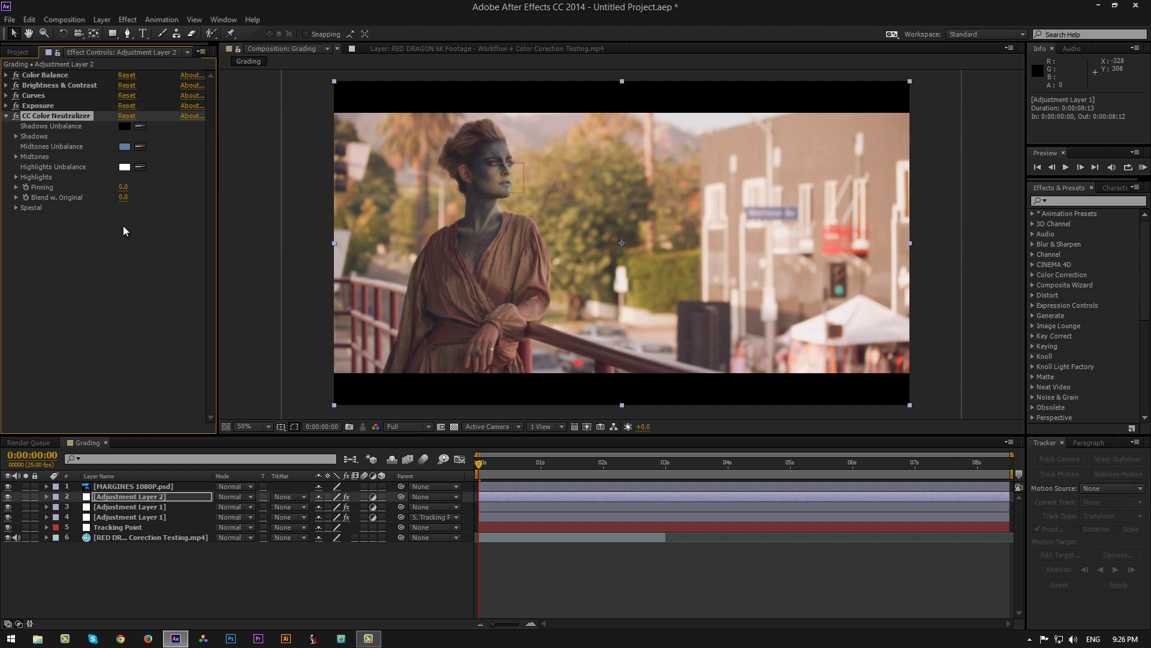
Step: Refine the Midtones Unbalance color to the lighter blue #567EA7 and collapse the CC Color Neutralizer settings
left_click(127, 148)
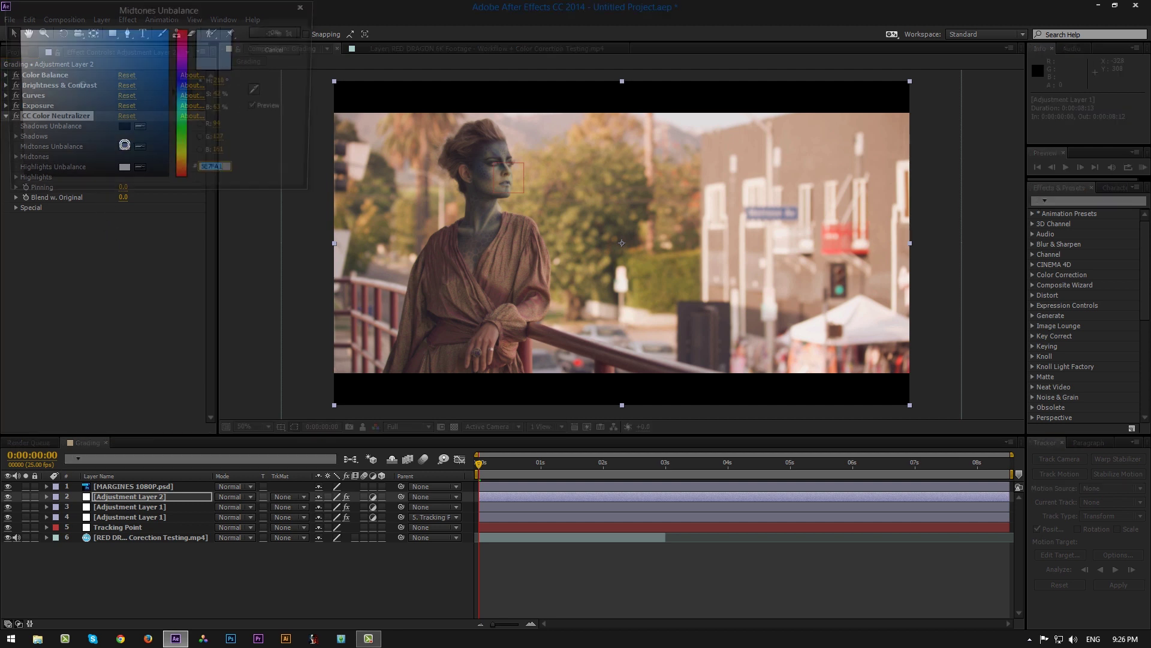
mouse_move(79, 86)
left_mouse_down()
mouse_move(91, 96)
mouse_move(85, 70)
mouse_move(99, 104)
mouse_move(91, 83)
left_mouse_up()
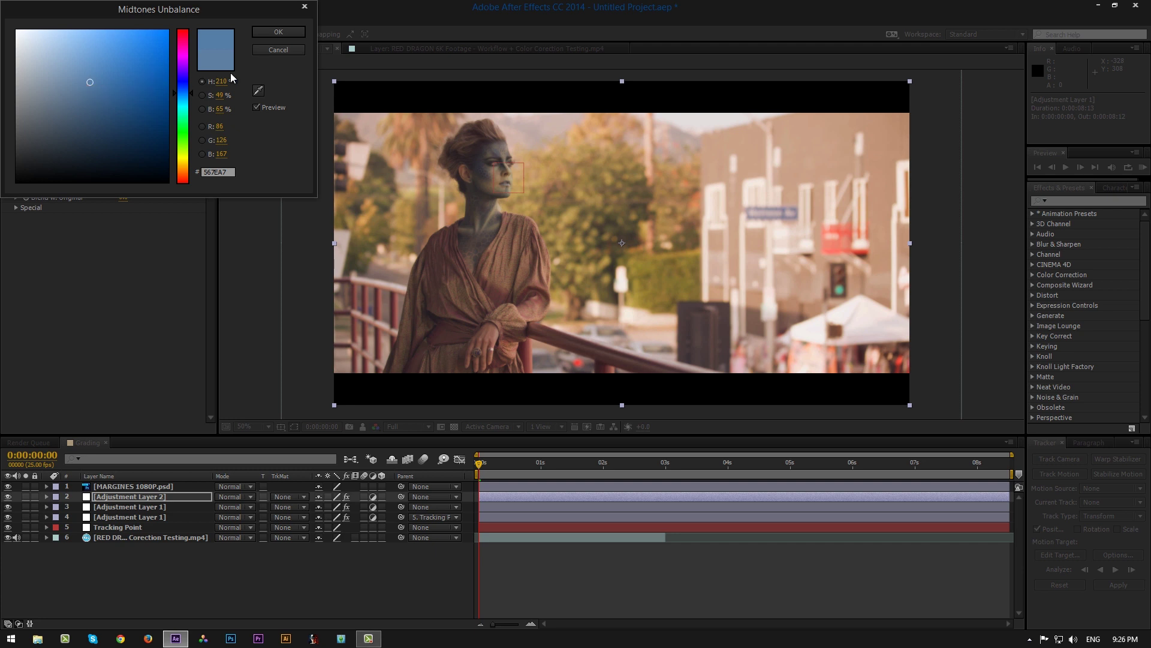
left_click(272, 34)
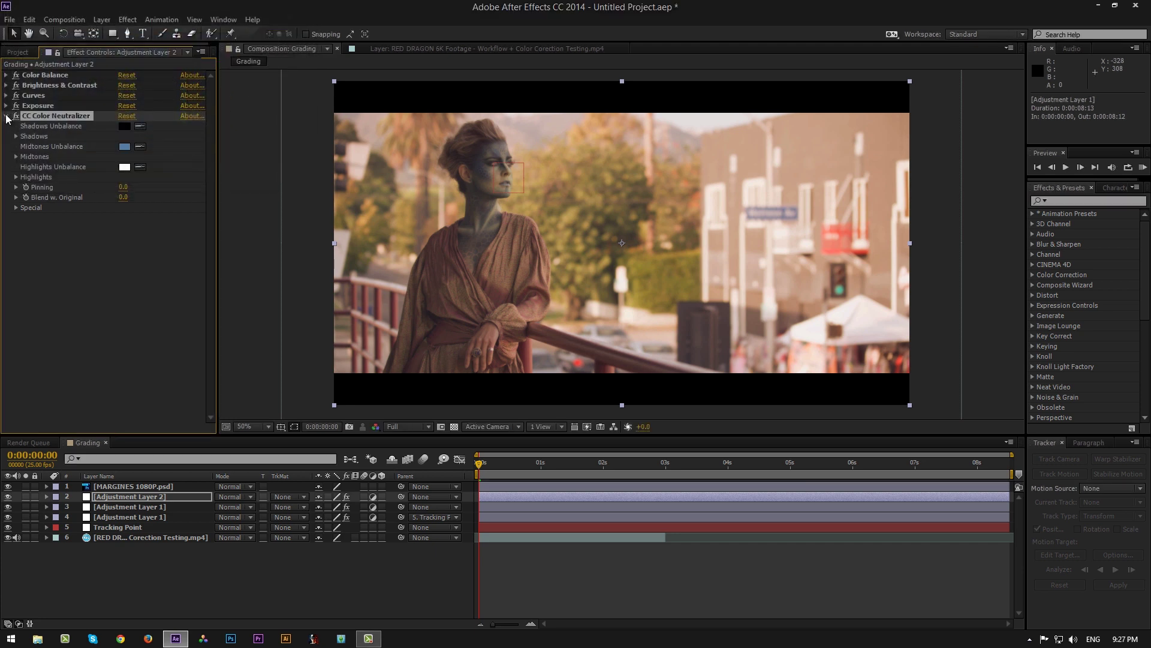
left_click(7, 117)
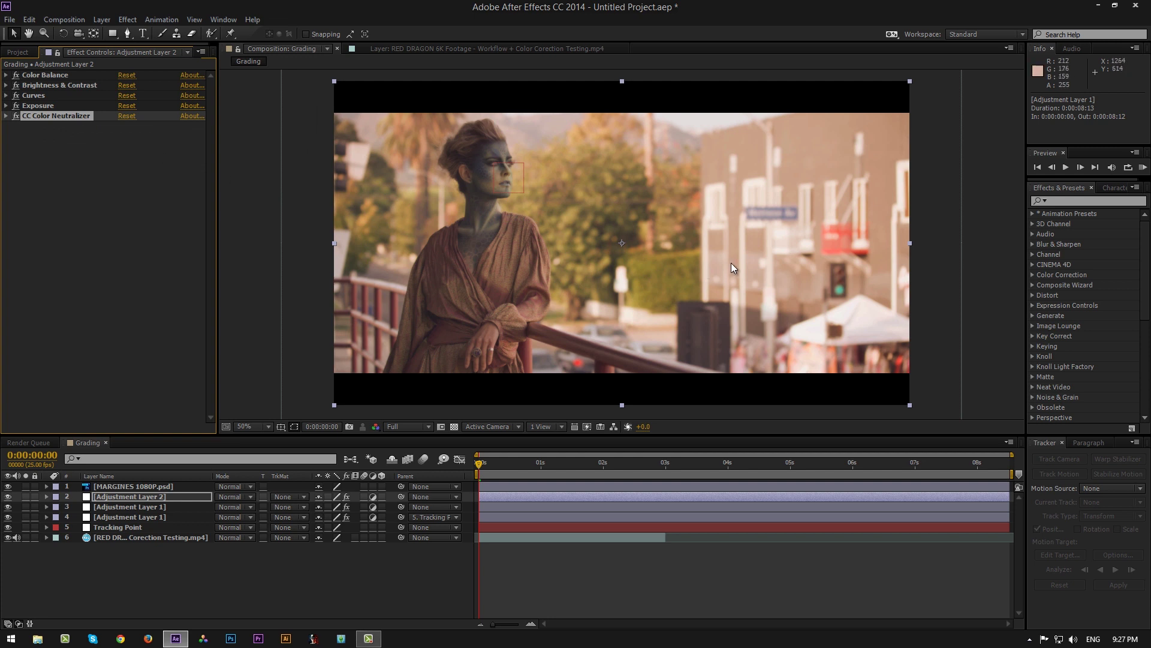
Step: Add the Color Correction Levels effect to the adjustment layer and clear the effect search
left_click(1076, 200)
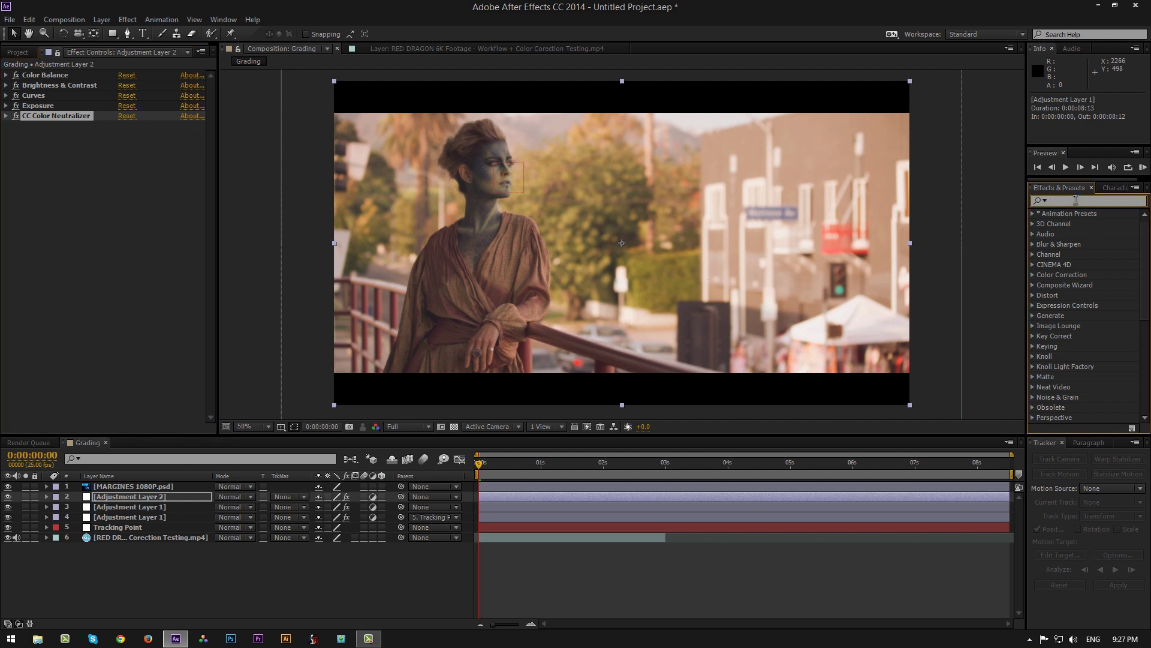
type("levels")
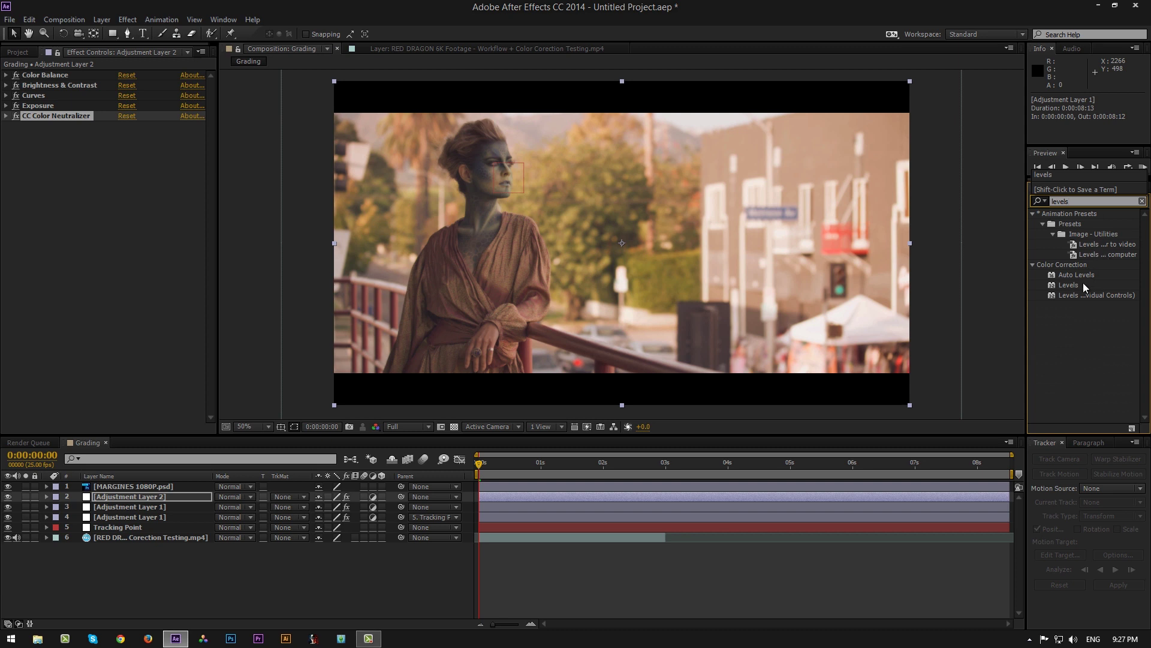
double_click(1070, 284)
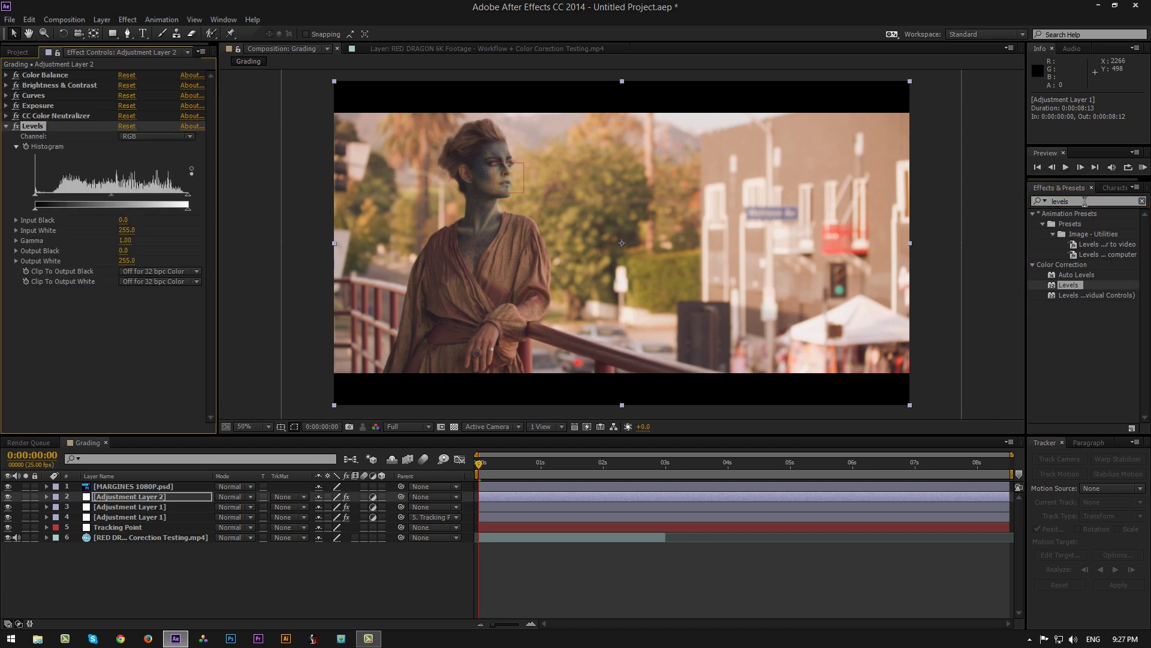
left_click_drag(1086, 199, 936, 213)
key("BackSpace")
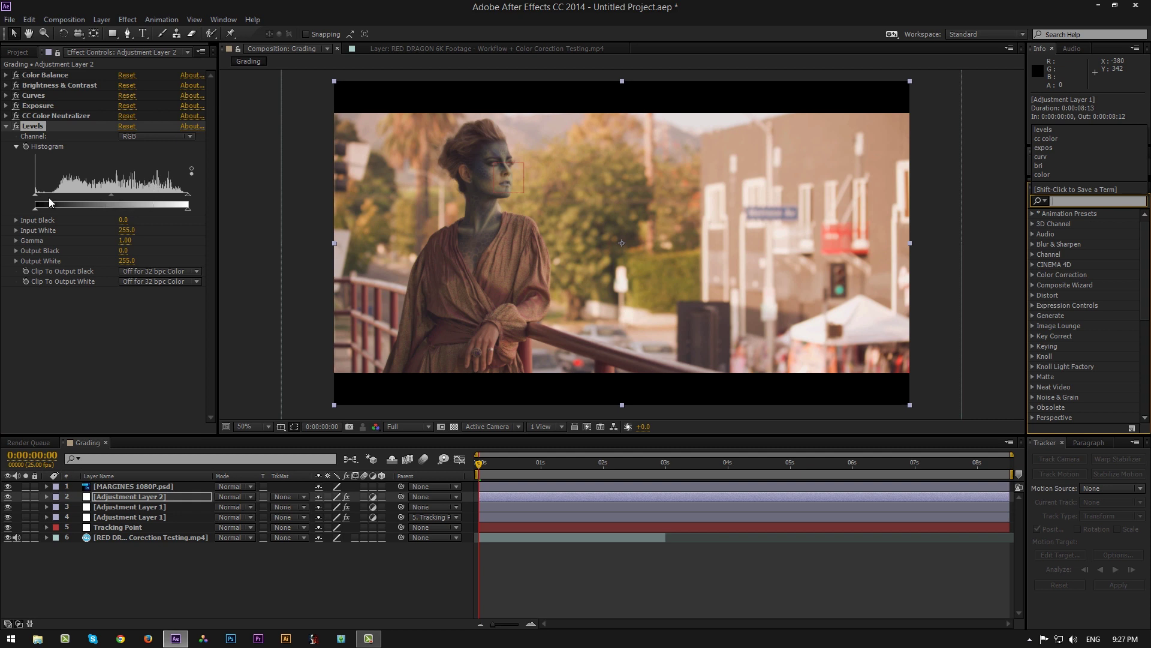
Step: In the Levels RGB channel, set Input Black to 20 and Input White to about 239
left_click_drag(33, 196, 49, 200)
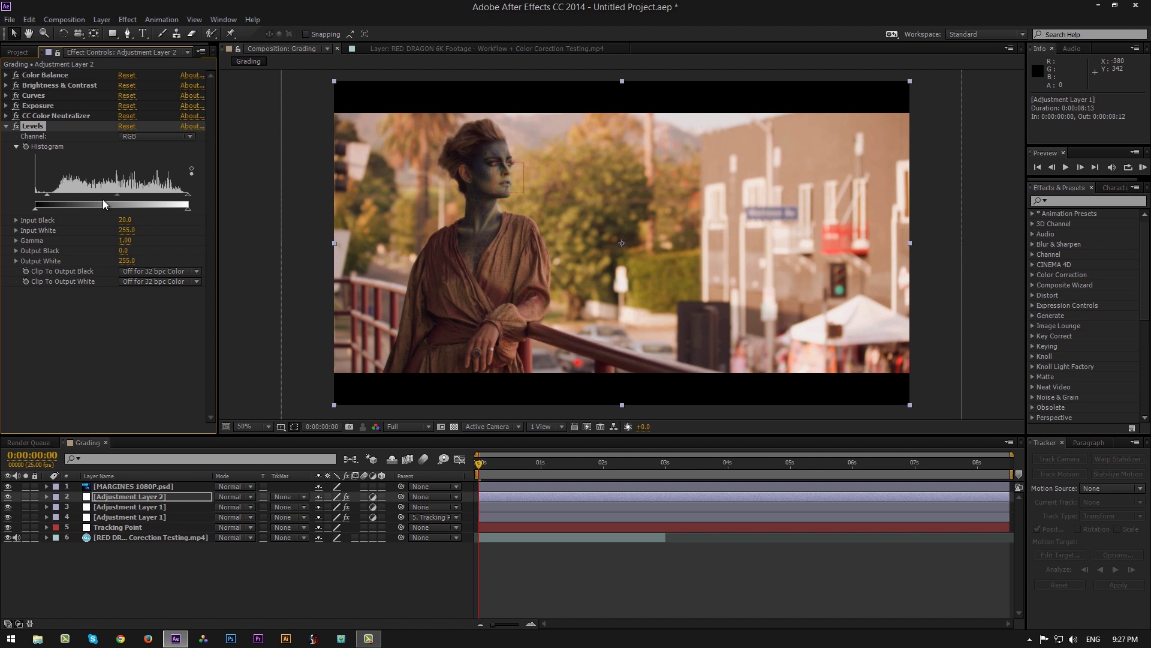
left_click_drag(186, 197, 179, 201)
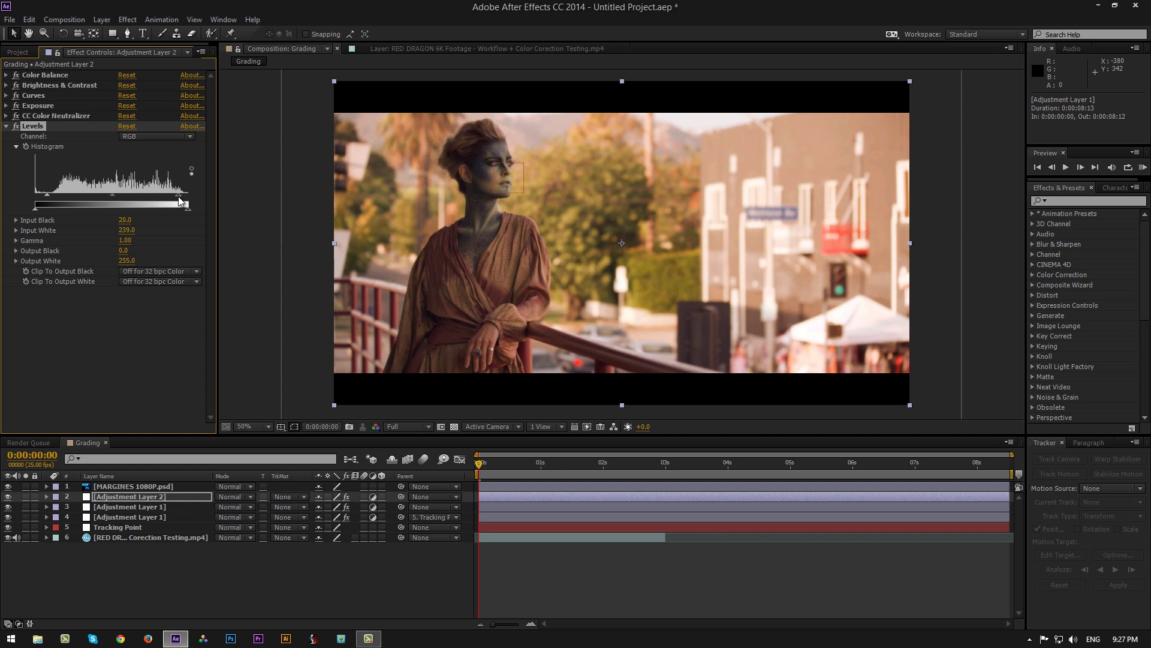
left_click_drag(179, 201, 178, 203)
Step: In the Levels red channel, set Input Black to 12, Input White to 253 and Gamma to 0.76
left_click(159, 137)
left_click(152, 161)
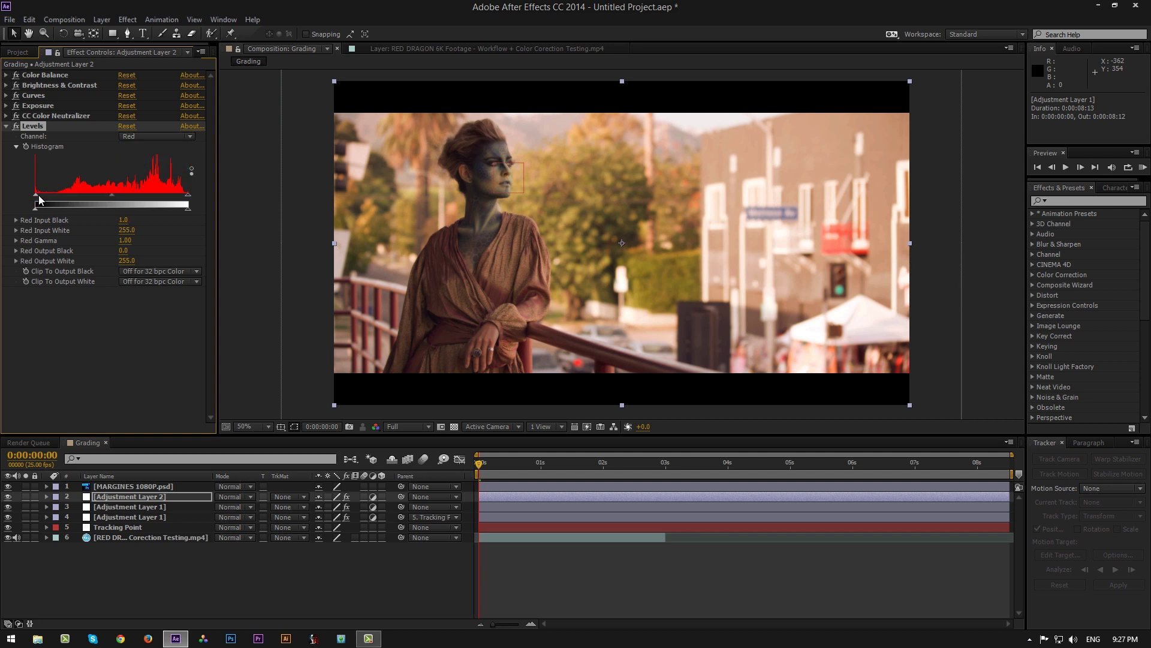
left_click_drag(34, 196, 42, 198)
left_click_drag(114, 195, 127, 199)
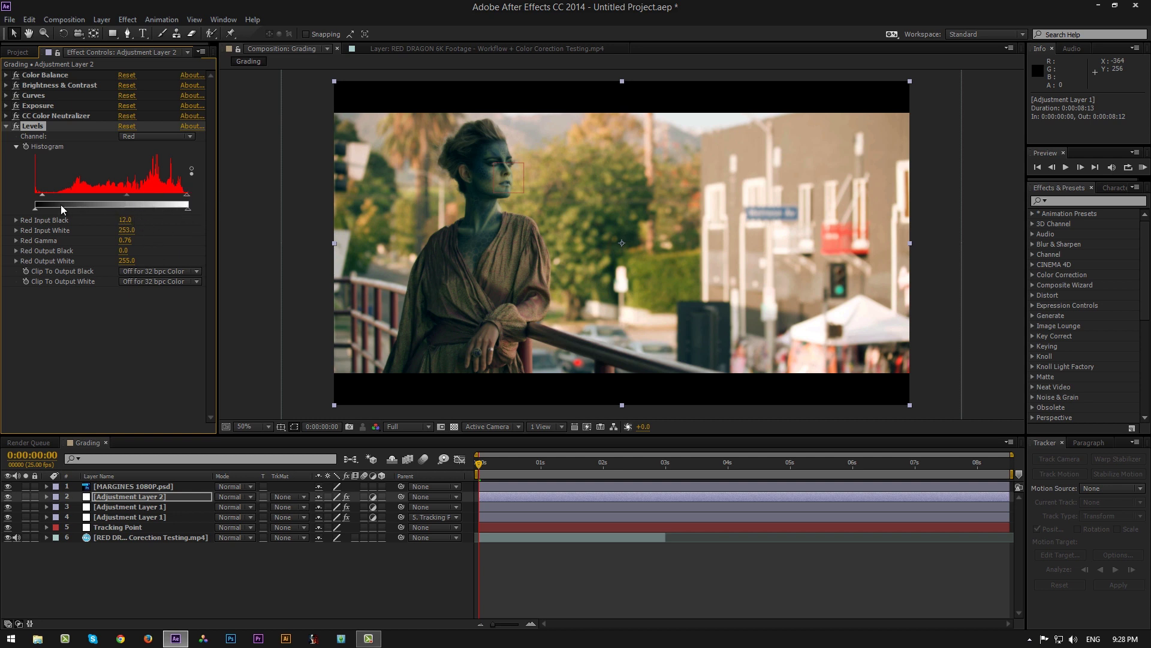
Step: In the Levels green channel, raise Input Black slightly and lower Input White slightly
left_click(149, 136)
left_click(150, 175)
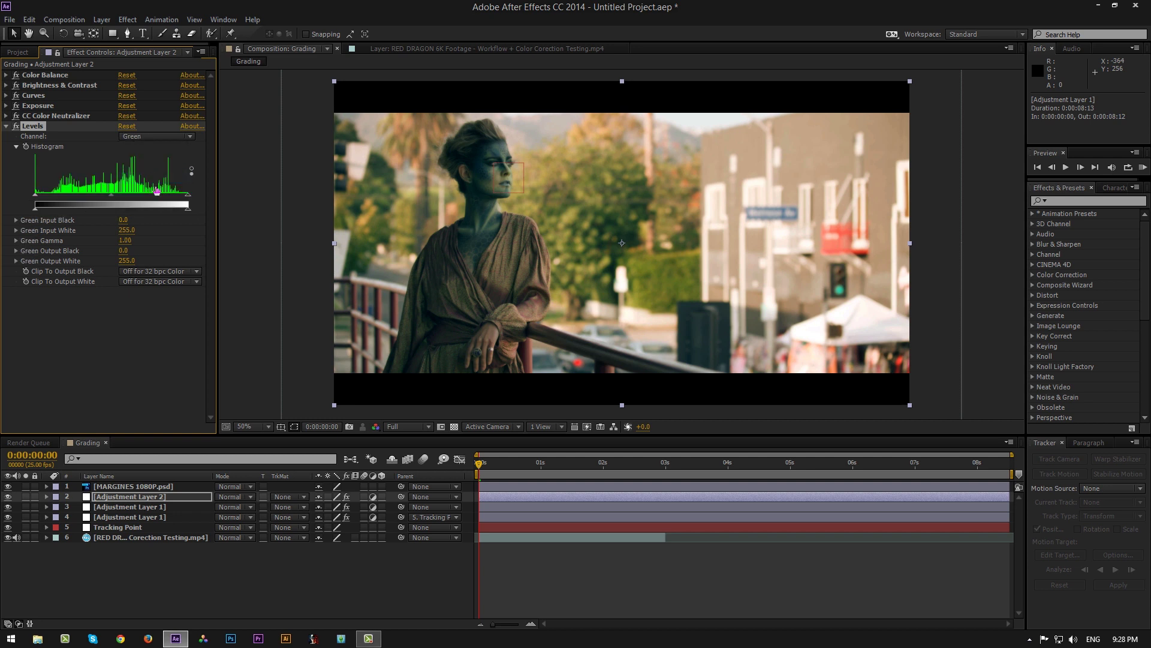
left_click_drag(35, 196, 38, 200)
left_click_drag(188, 196, 185, 196)
Step: In the Levels blue channel, lower Input White slightly and raise Gamma to bring more blue into the midtones
left_click(163, 137)
left_click(148, 190)
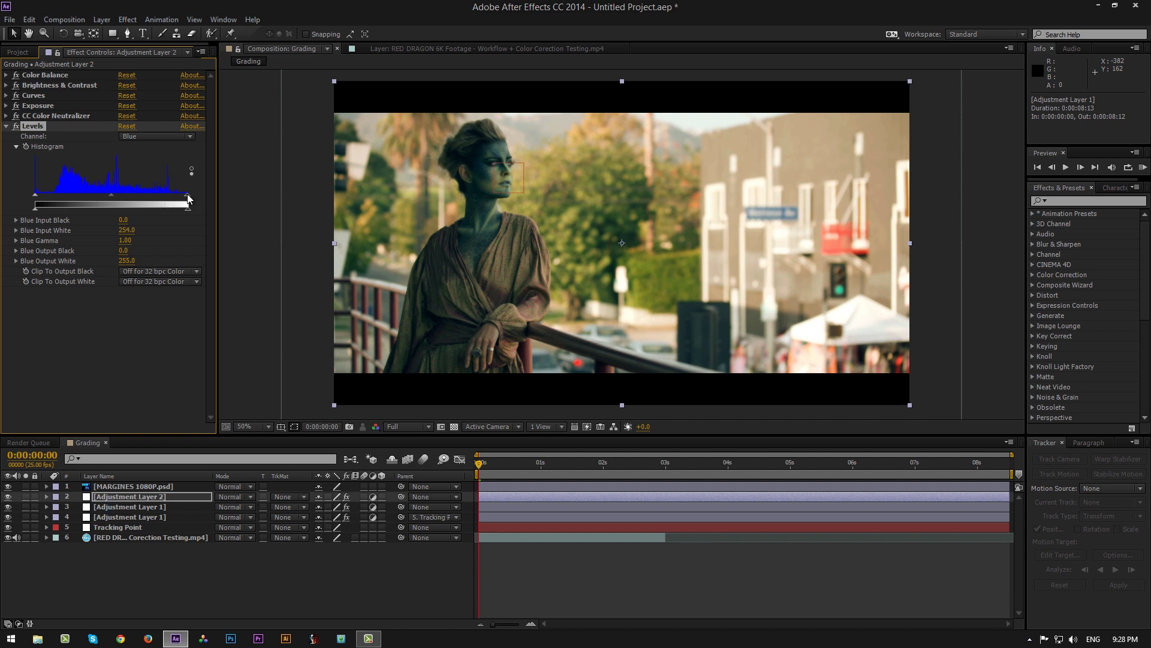
left_click_drag(187, 194, 185, 199)
left_click_drag(98, 198, 89, 196)
Step: Compare the image with and without the Levels effect, and collapse its settings
left_click(13, 127)
left_click(13, 127)
left_click(6, 126)
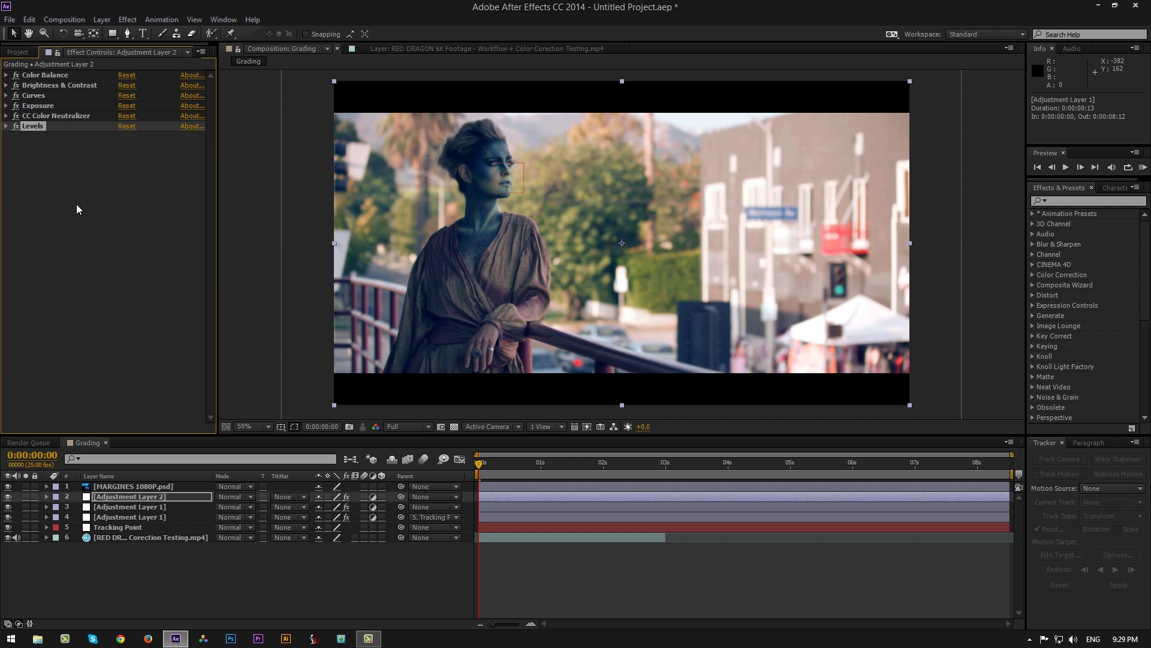
left_click(77, 209)
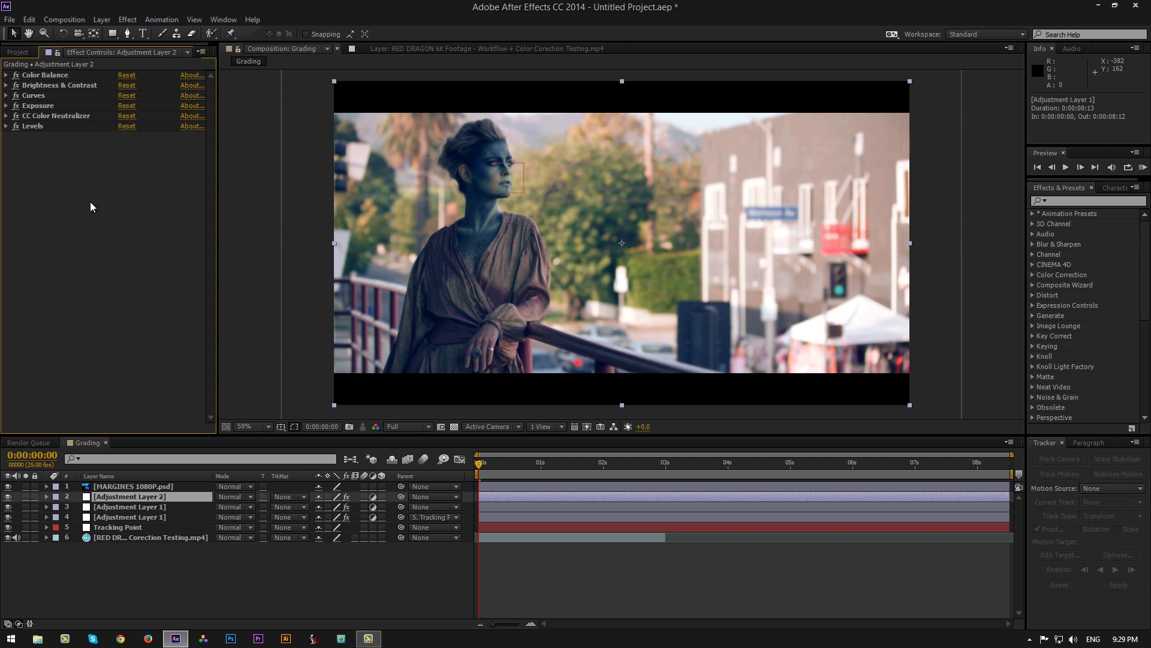
Step: Add a second Brightness & Contrast effect to the adjustment layer and clear the effect search
left_click(1065, 200)
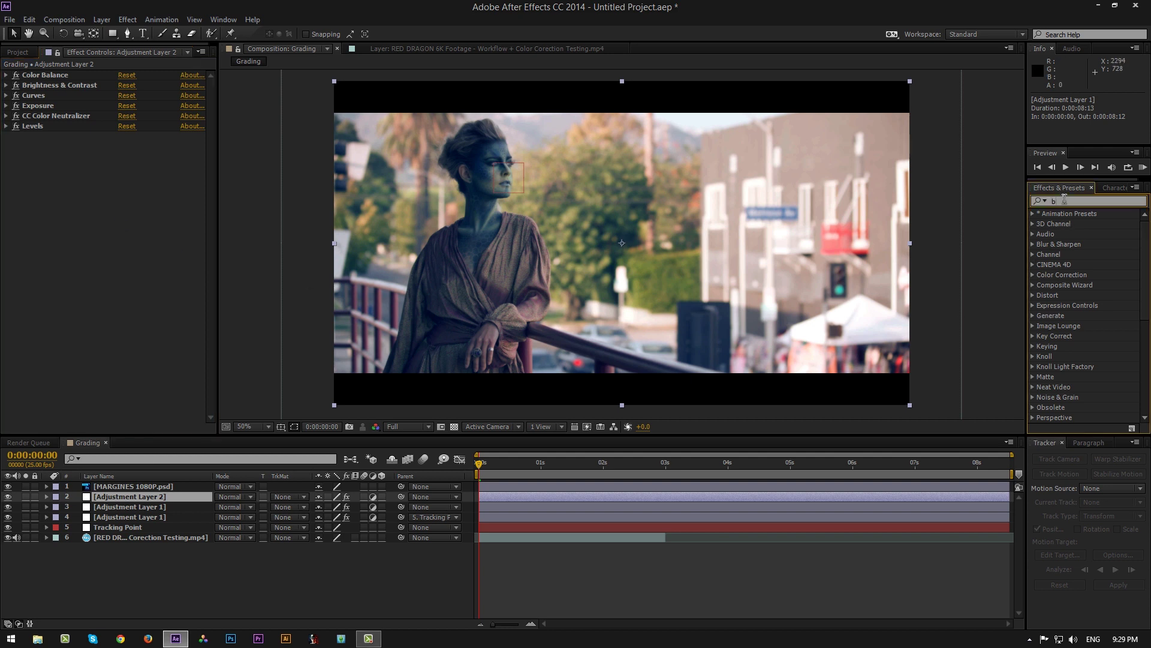
type("brig")
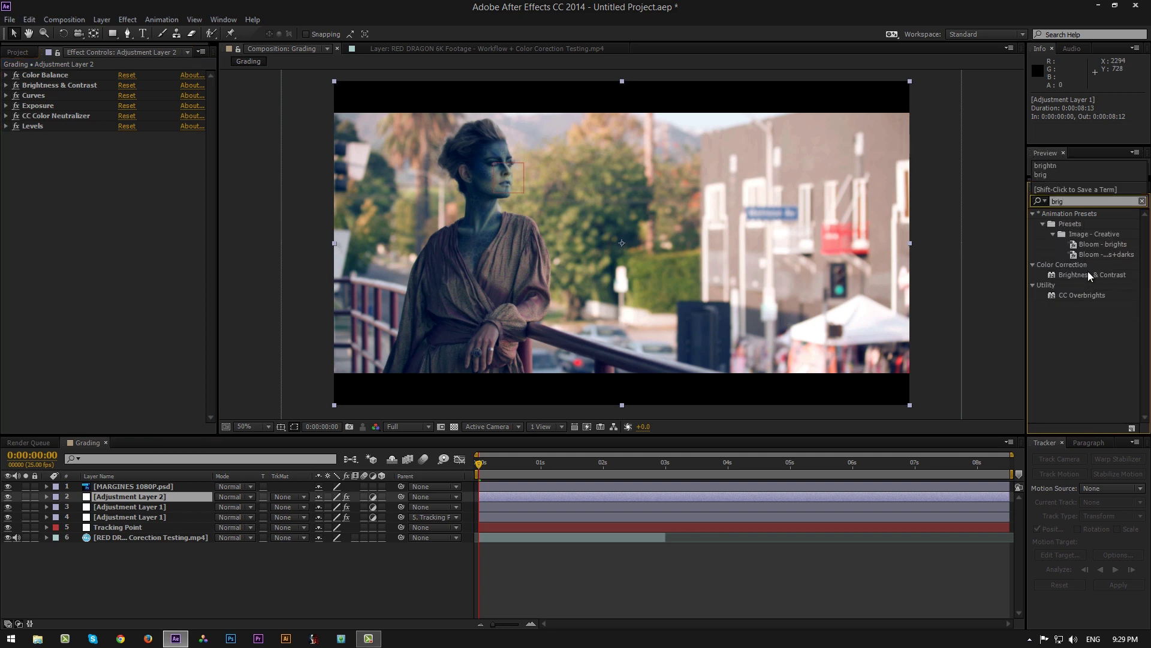
double_click(1086, 274)
left_click_drag(1076, 201, 887, 203)
key("BackSpace")
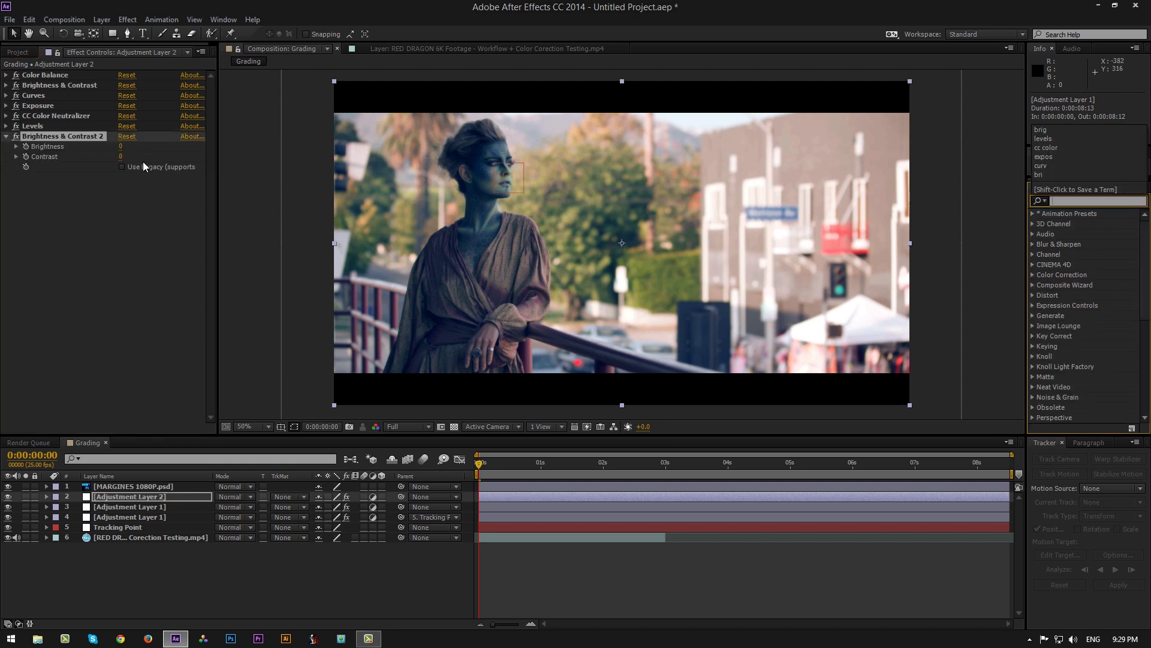
Step: Set the second Brightness & Contrast effect's Contrast to 10 and collapse its settings
left_click(120, 157)
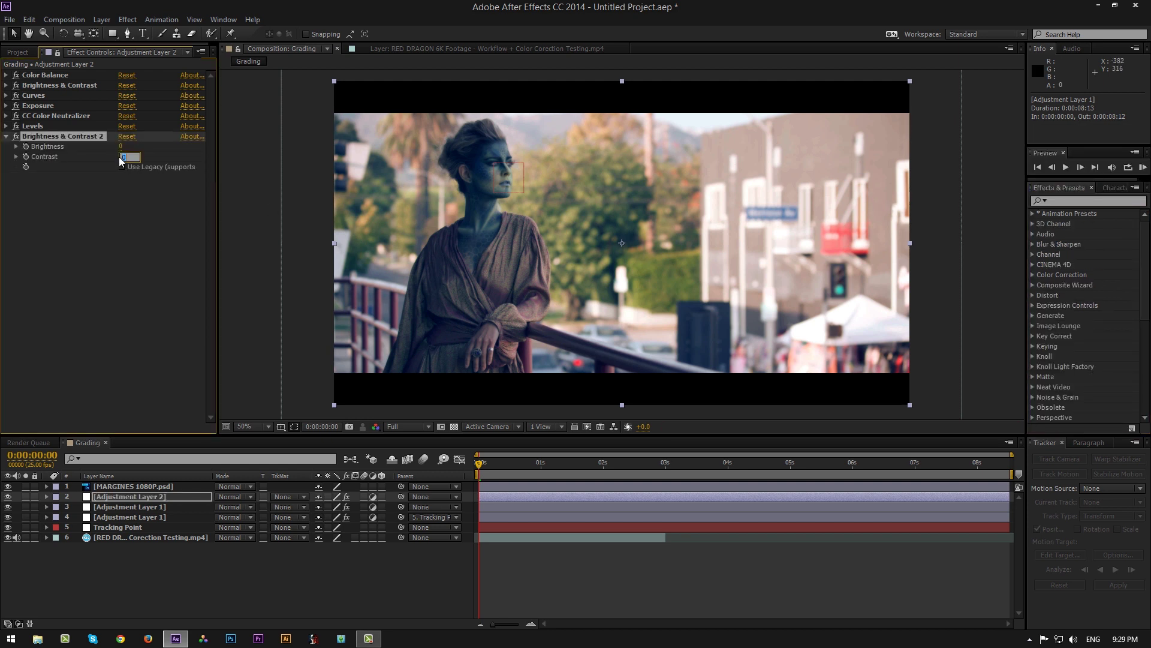
type("10")
key("Return")
left_click(6, 136)
left_click(78, 225)
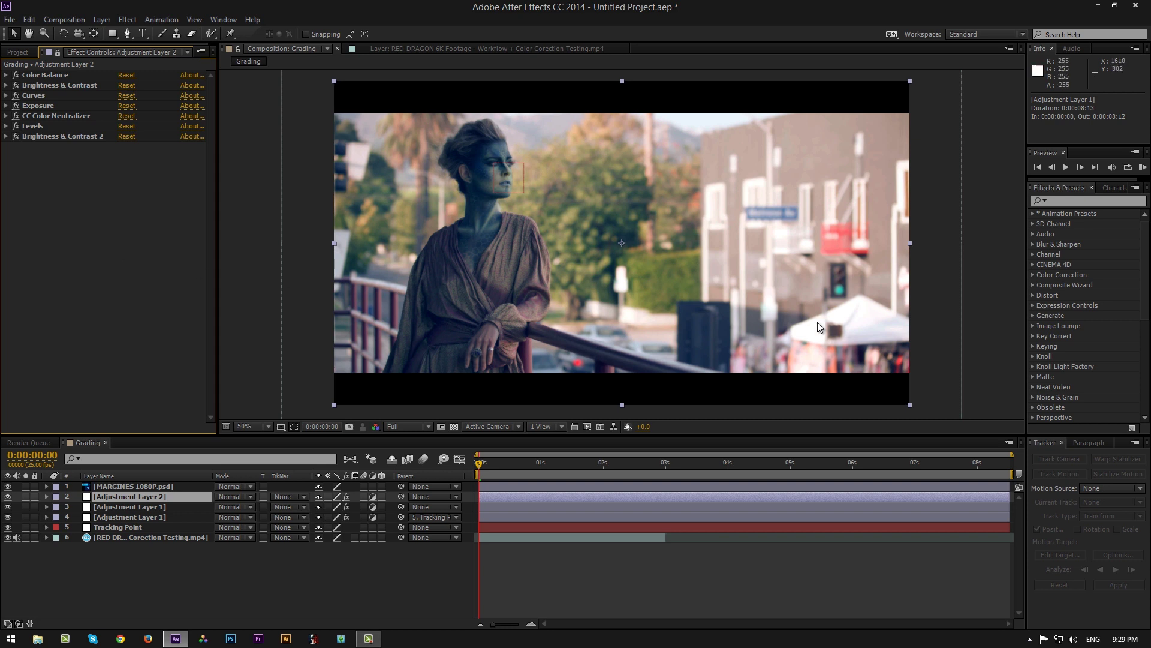
Step: Add the Gamma/Pedestal/Gain effect to the adjustment layer and clear the effect search
left_click(1079, 200)
type("gaa")
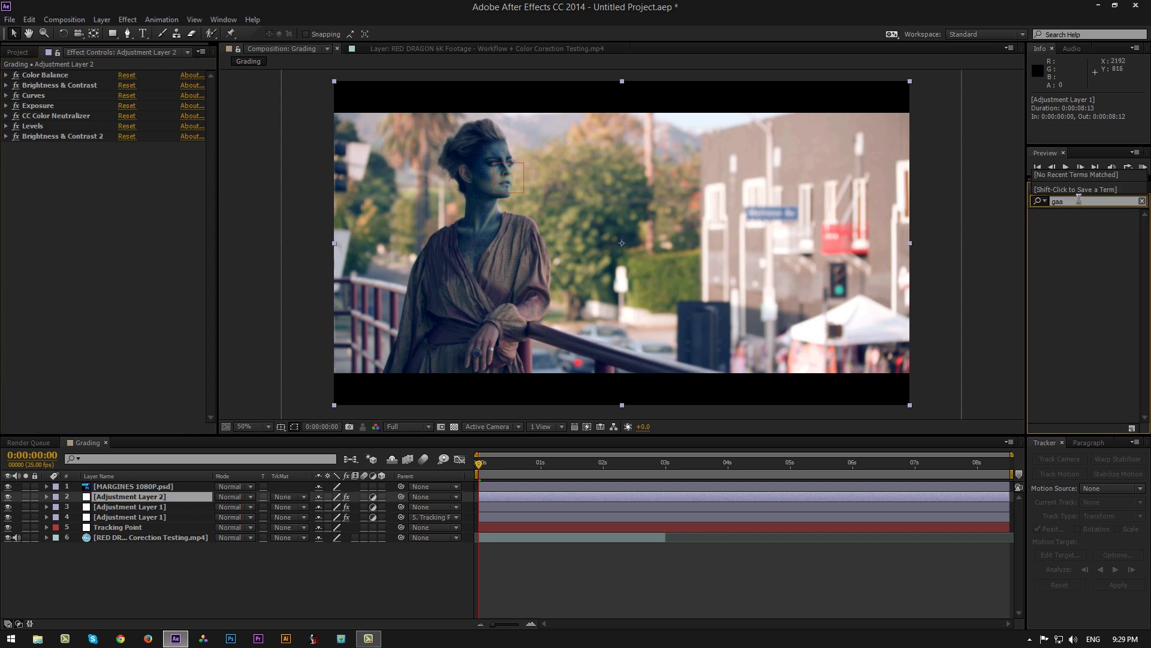
key("BackSpace")
scroll(1107, 302, "down", 3)
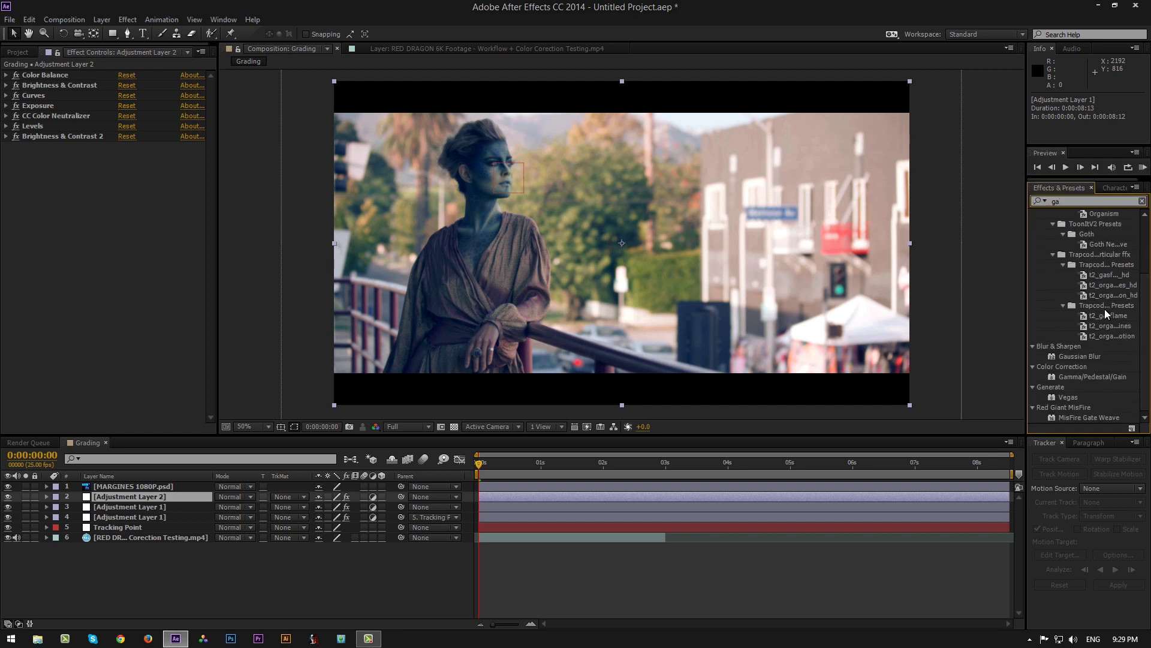
double_click(1086, 378)
left_click_drag(1069, 201, 974, 201)
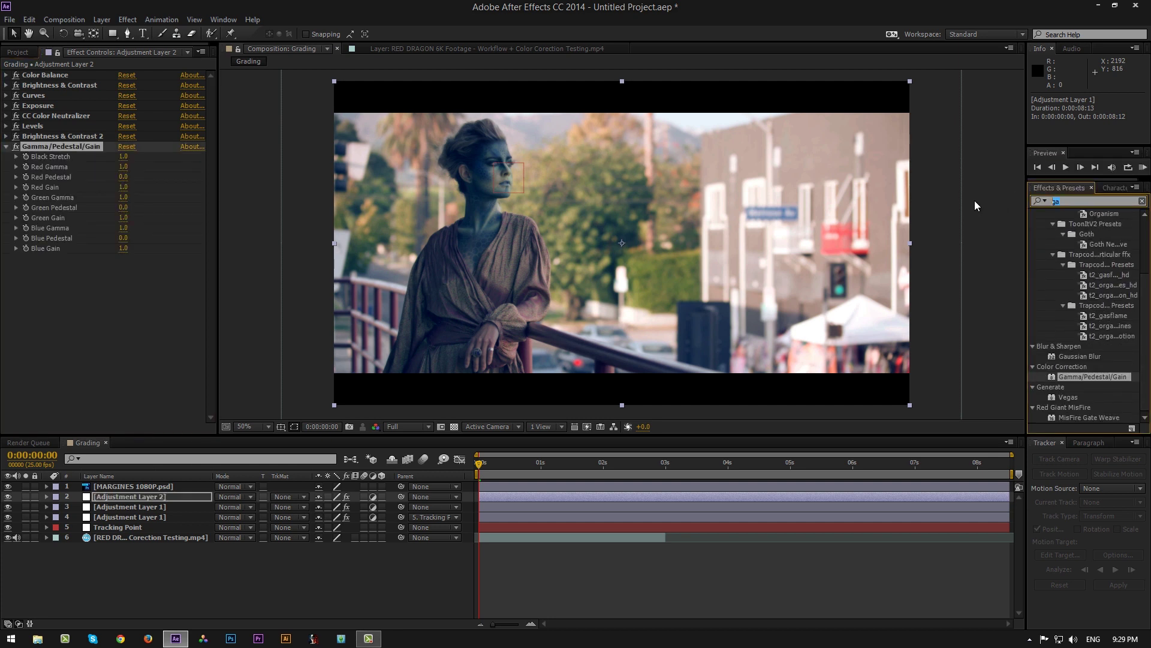
key("BackSpace")
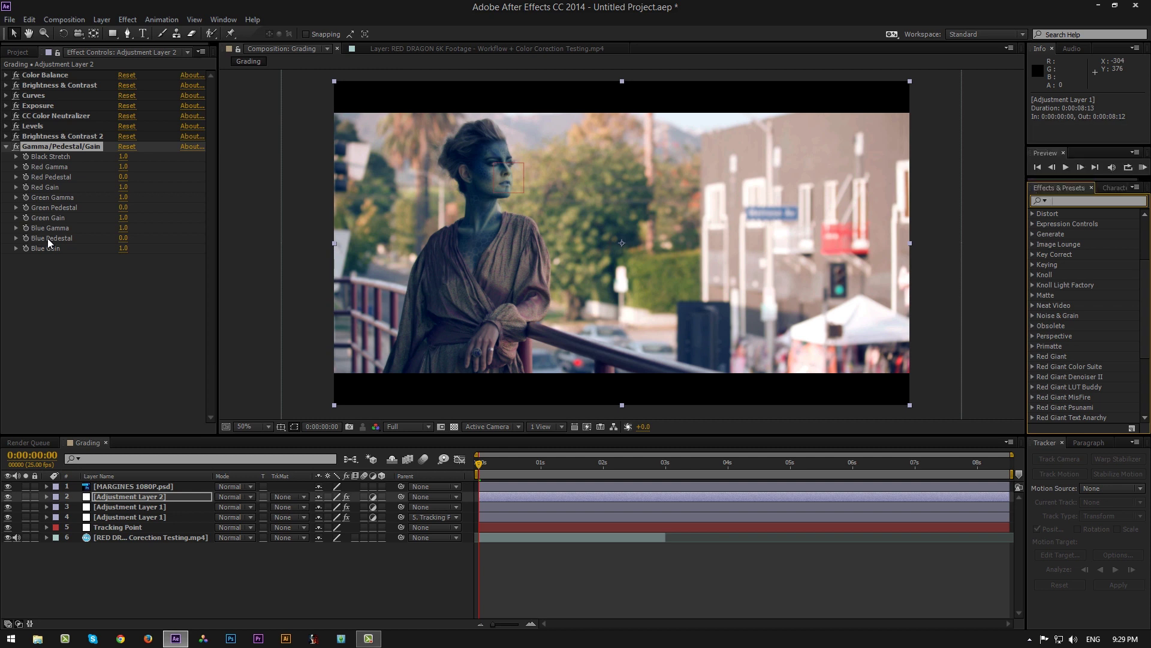
Step: Adjust the Blue Pedestal and Blue Gamma of the Gamma/Pedestal/Gain effect and collapse its settings
left_click(124, 240)
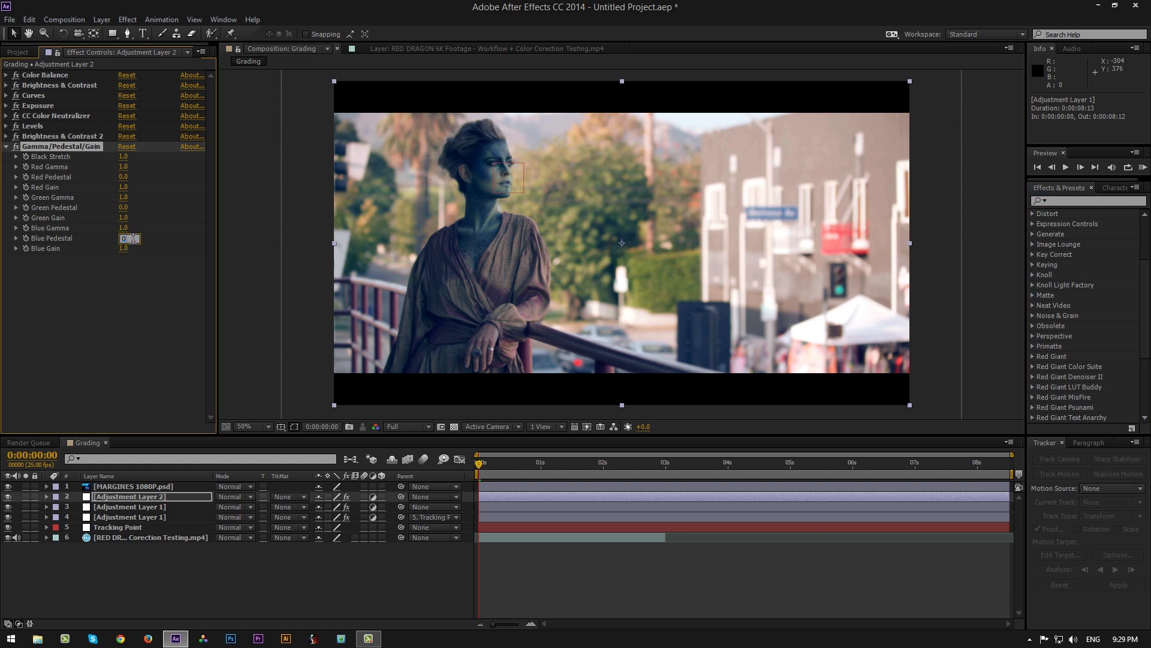
key("Return")
left_click(122, 228)
key("Return")
left_click(6, 146)
Step: Add the Photo Filter effect to Adjustment Layer 2 and clear the effect search
left_click(1068, 199)
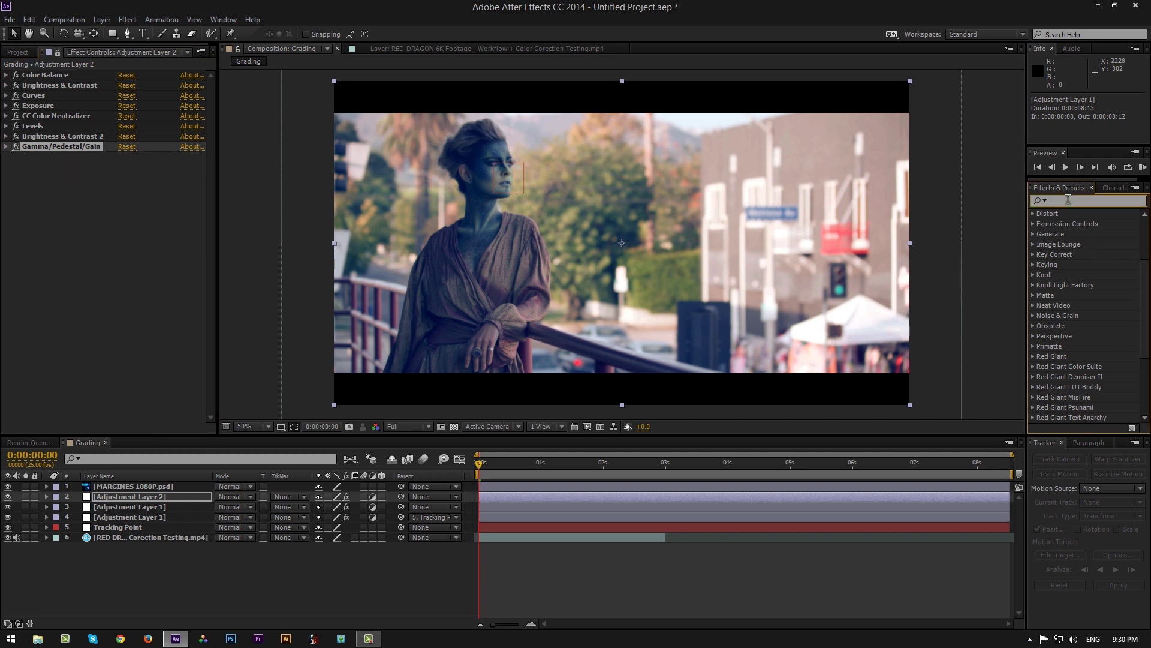
type("photo")
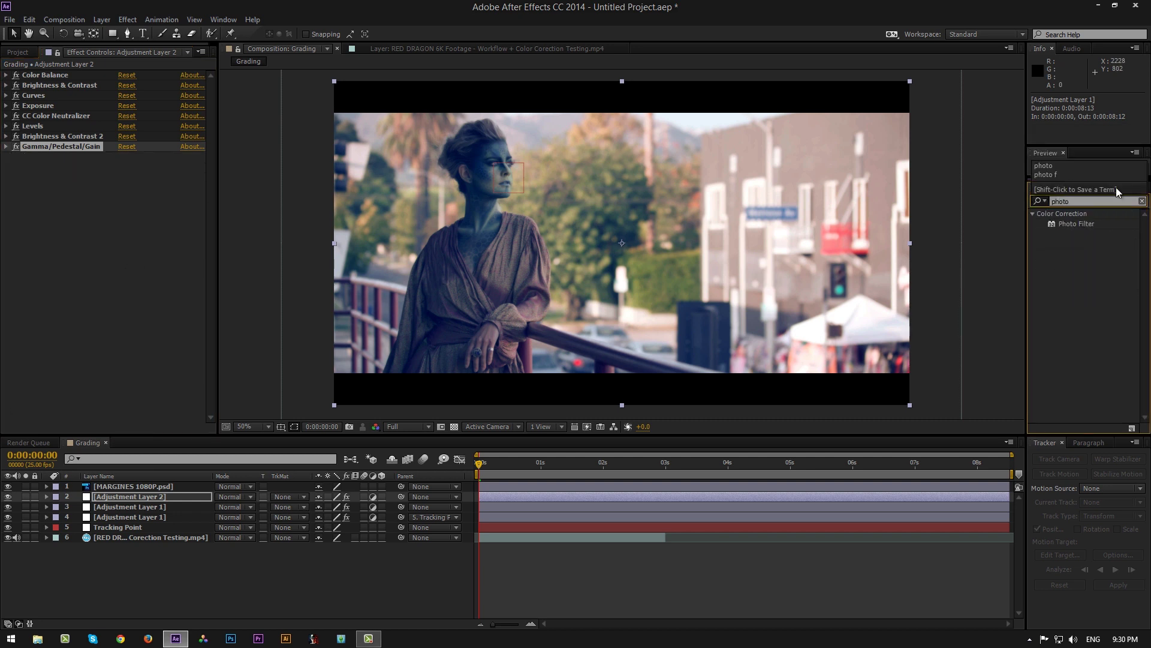
double_click(1092, 228)
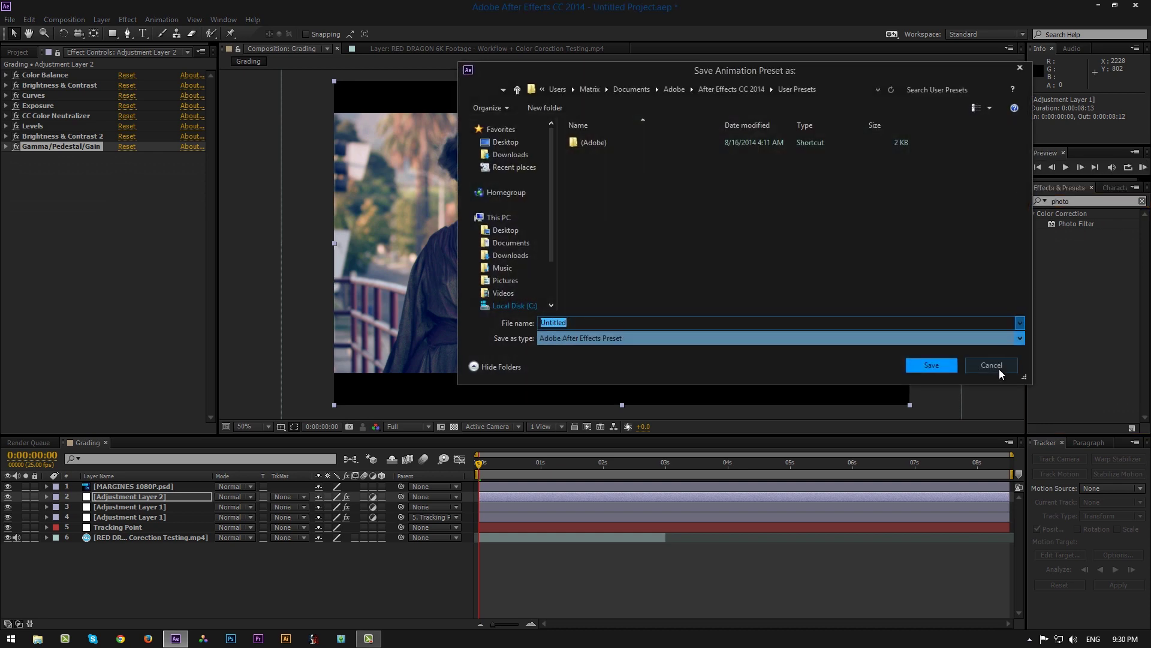
left_click(999, 369)
double_click(1077, 222)
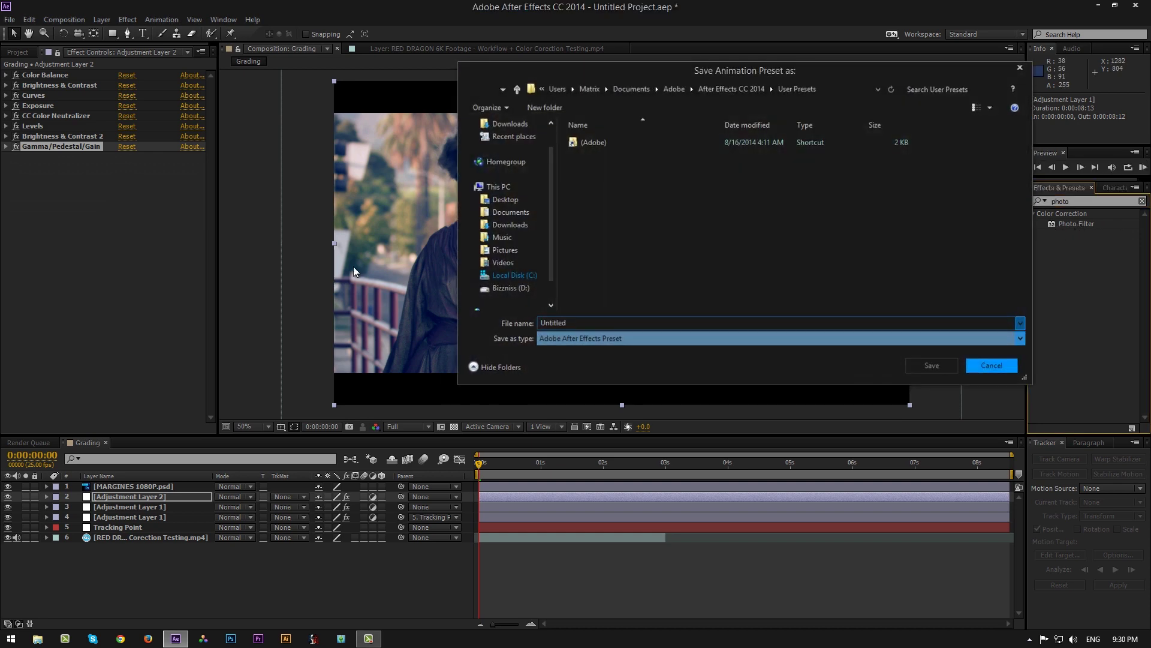
key("Escape")
left_click(129, 498)
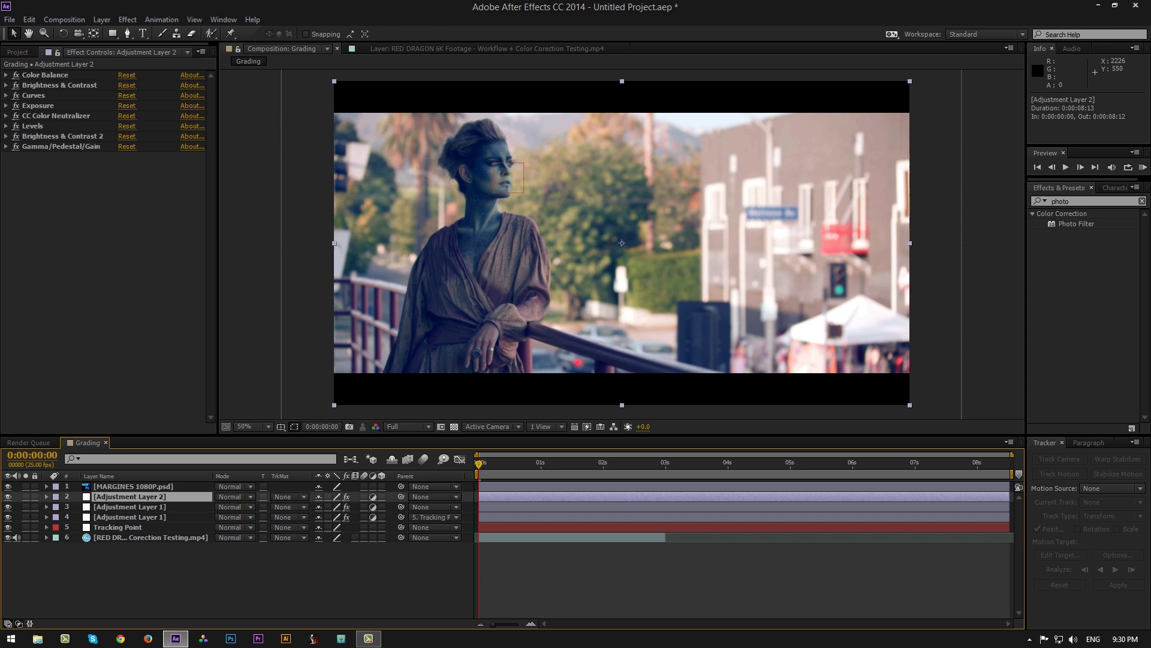
double_click(1079, 225)
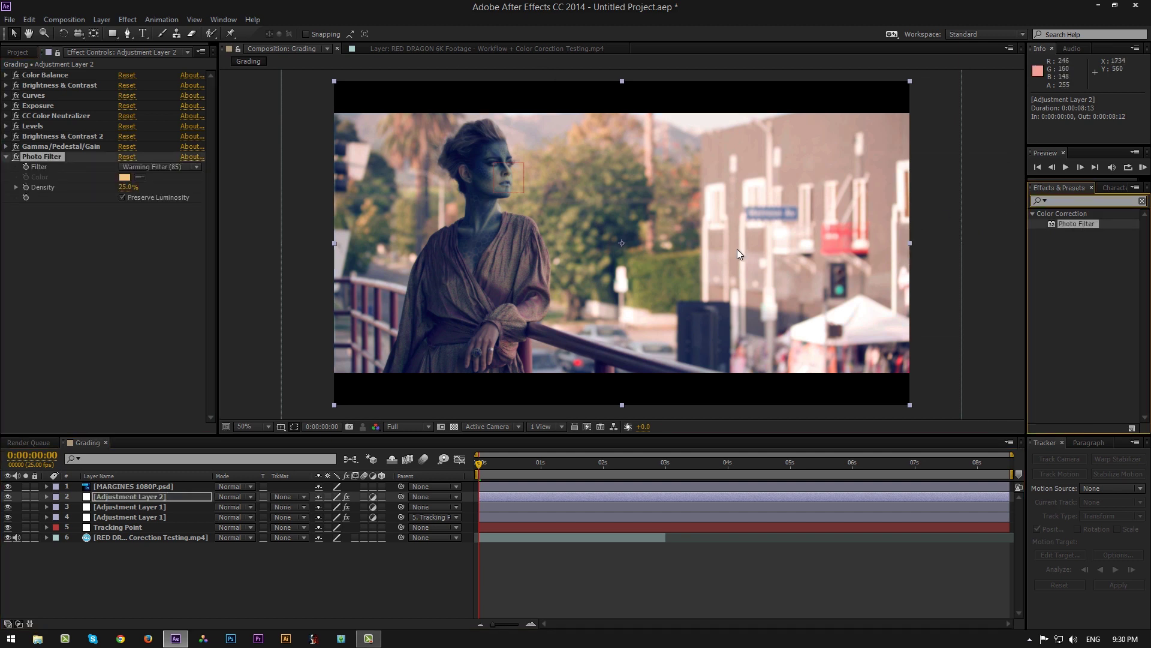
Step: Switch the Photo Filter to Custom and set its color to black (000000)
left_click(158, 166)
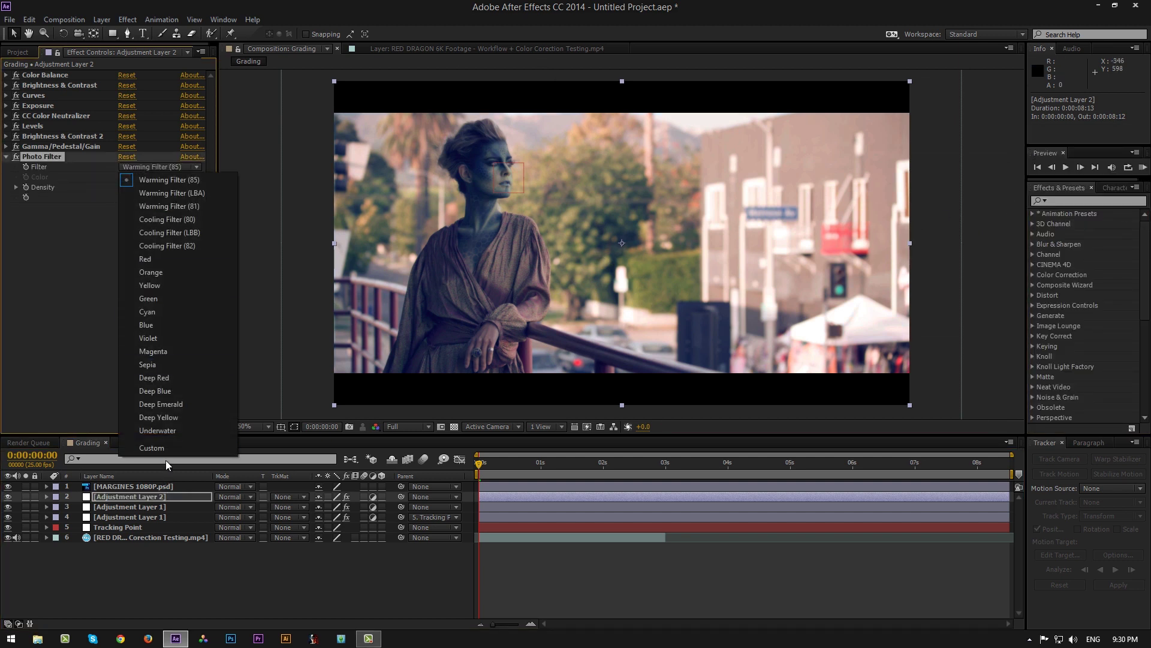
left_click(162, 448)
left_click(125, 177)
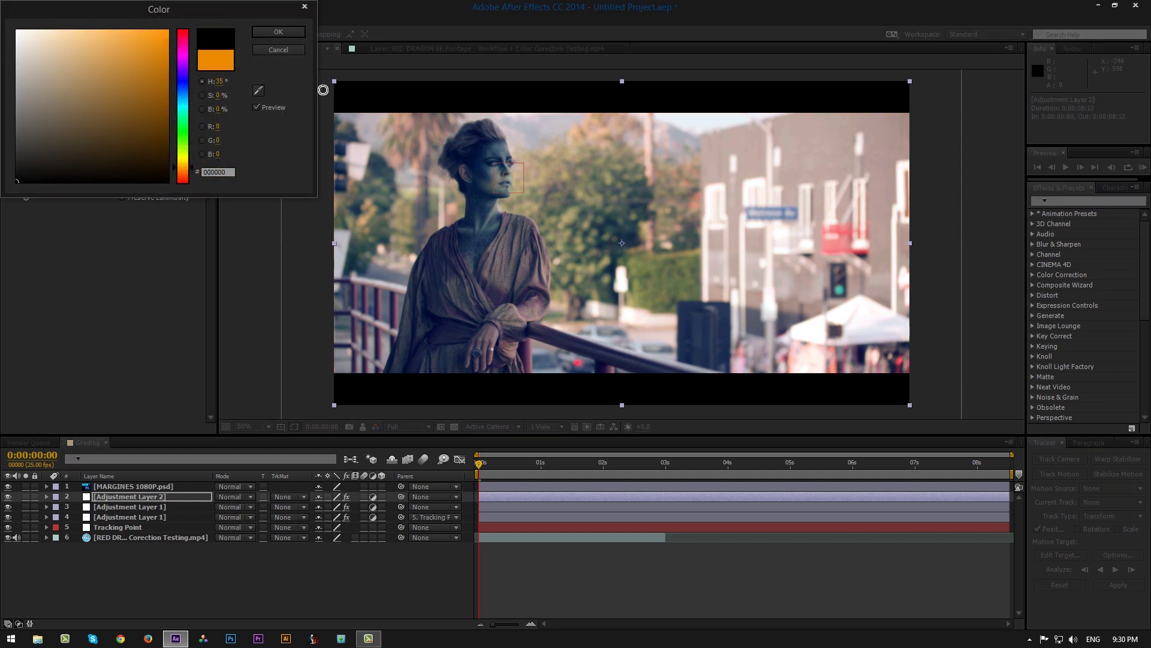
left_click(284, 35)
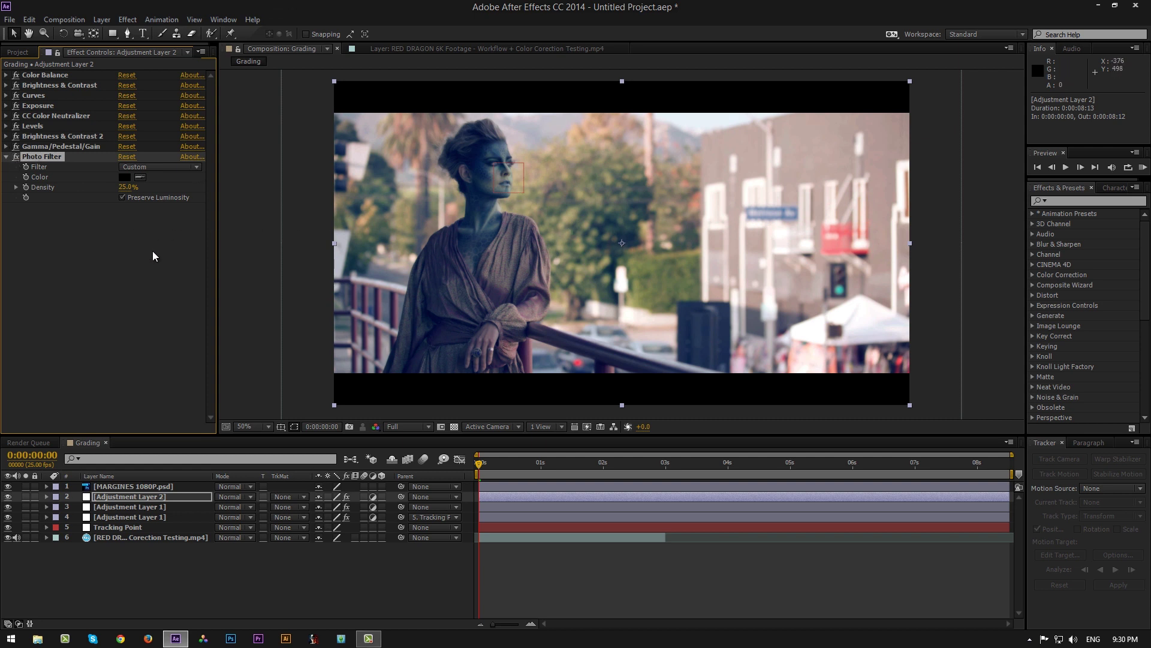
Step: Set the Photo Filter's Density to 48%
left_click(124, 187)
type("4")
type("8")
key("Return")
Step: Select the upper Fast Blur adjustment layer (layer 3) and check its effect on the image
left_click(112, 506)
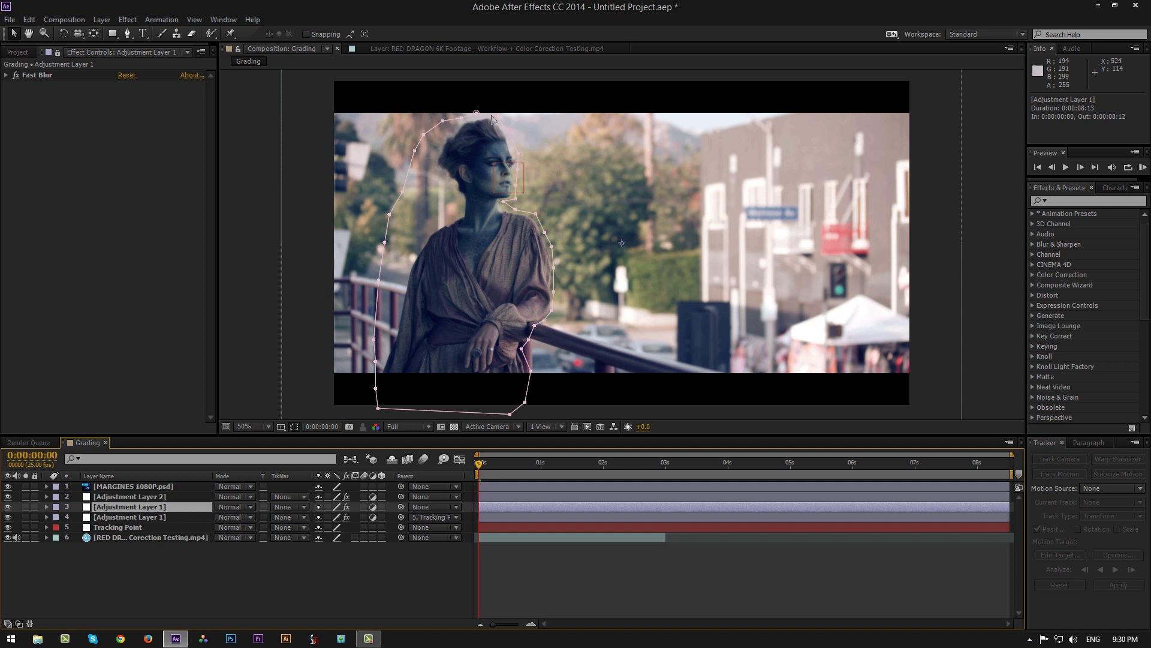
left_click(8, 508)
left_click(524, 402)
left_click(543, 412)
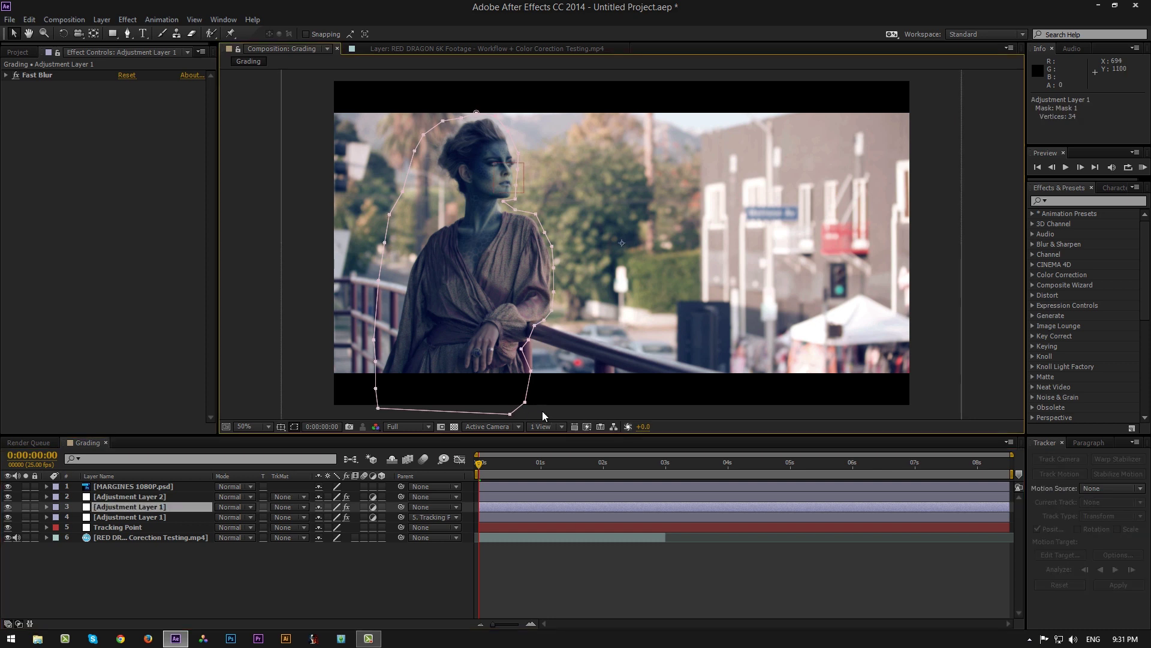
left_click_drag(542, 410, 537, 411)
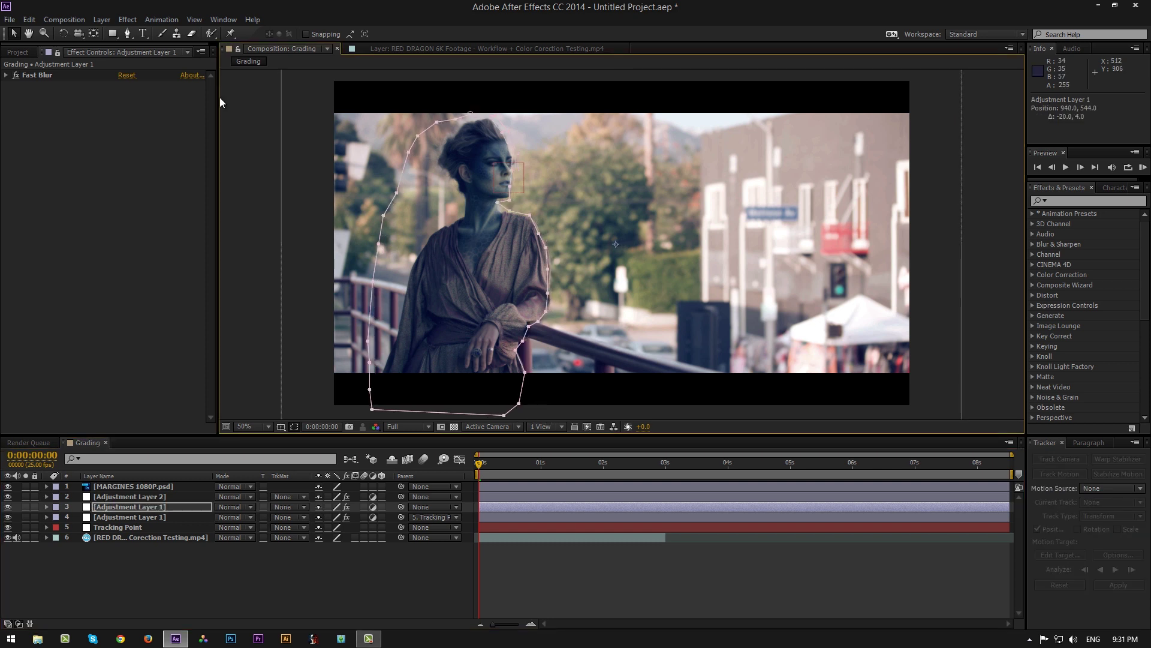
left_click(33, 19)
left_click(47, 33)
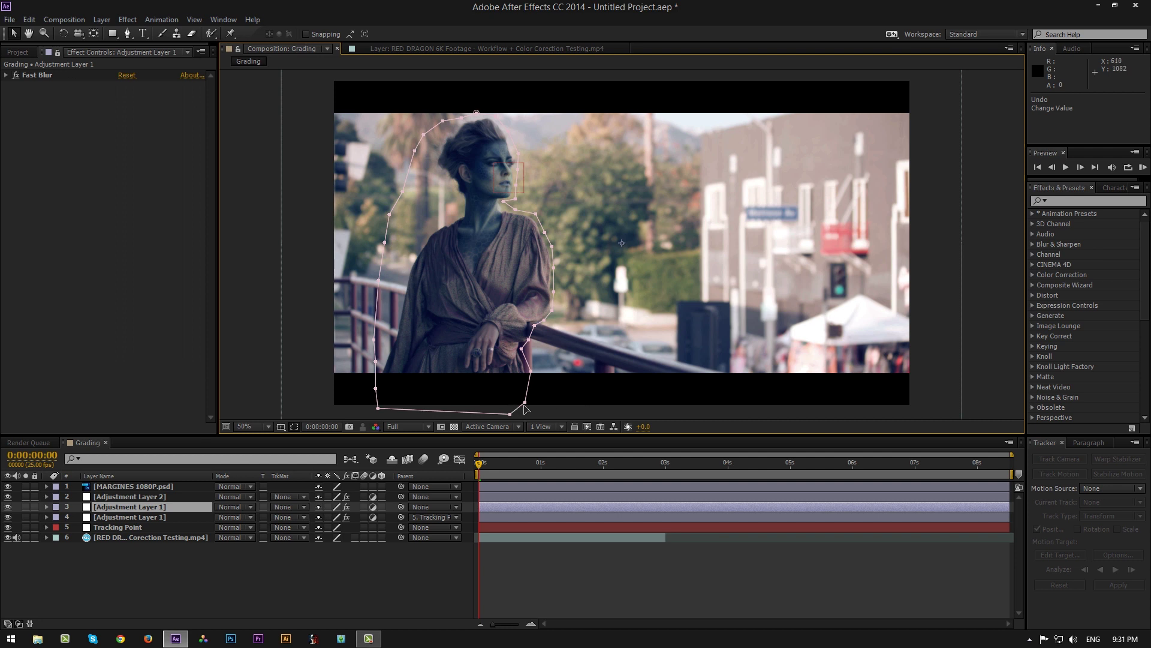
Step: Move the Fast Blur layer's mask points on the woman's right-hand side outward, and compare the image with and without the layer
mouse_move(535, 417)
left_mouse_down()
mouse_move(520, 373)
mouse_move(523, 230)
mouse_move(567, 374)
mouse_move(546, 399)
left_mouse_up()
left_click_drag(612, 413, 566, 123)
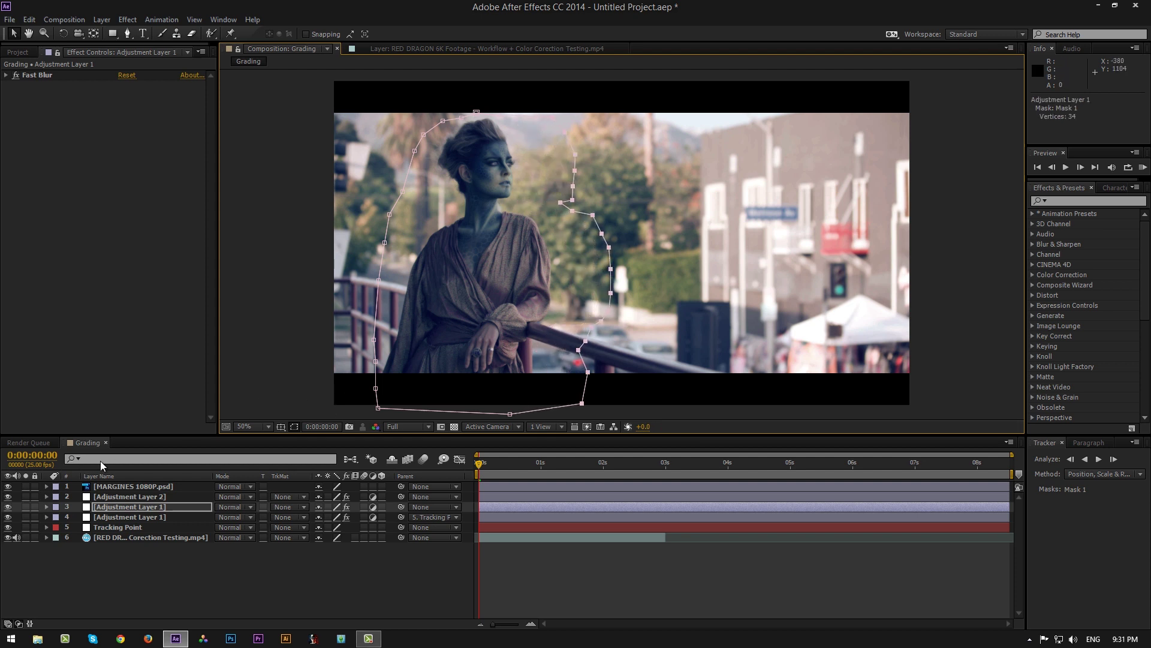
left_click(7, 507)
left_click(7, 508)
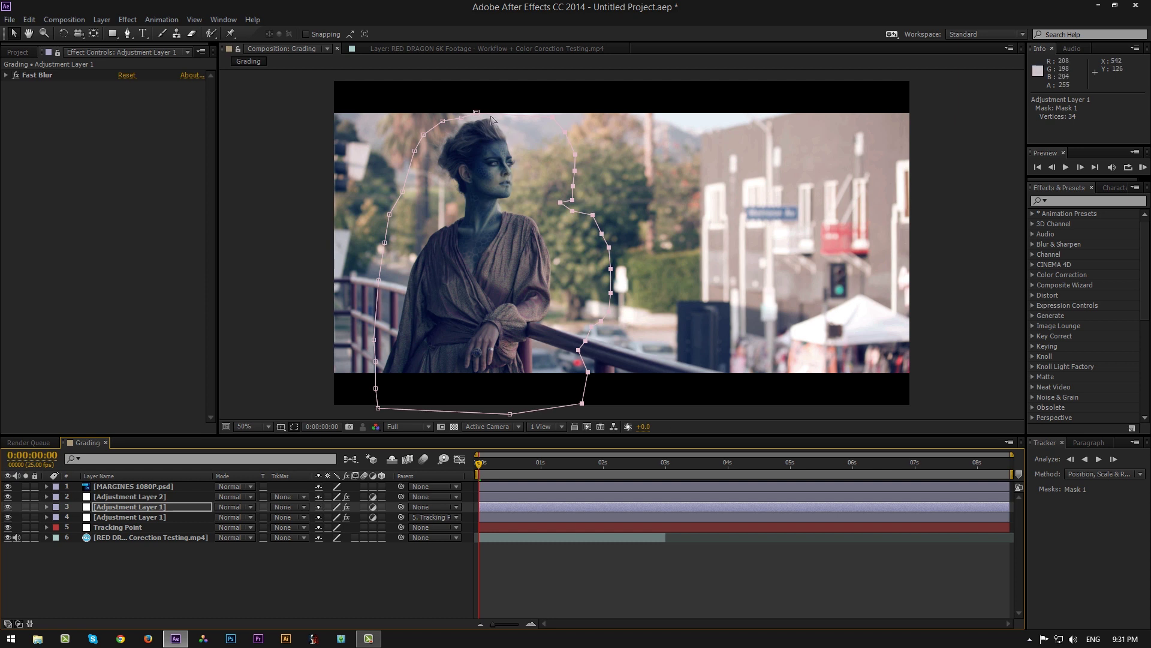
Step: Move the mask points above and to the left of the woman outward, and recheck the Fast Blur layer without the mask outline
left_click_drag(476, 112, 366, 406)
left_click(739, 415)
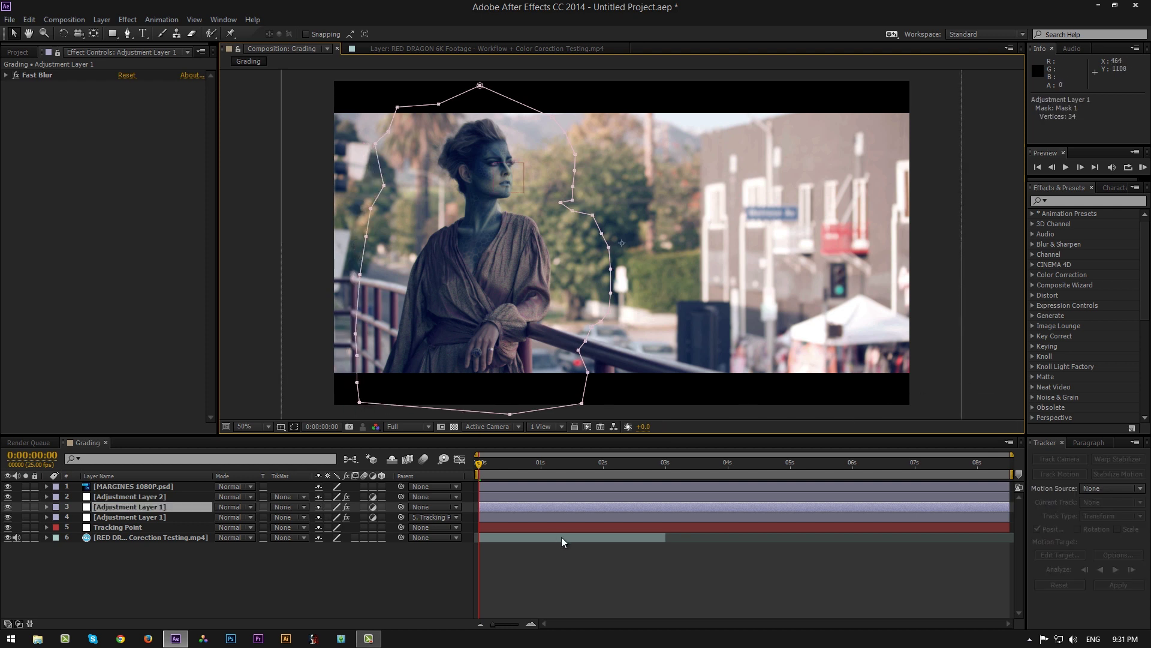
left_click(564, 566)
left_click(122, 506)
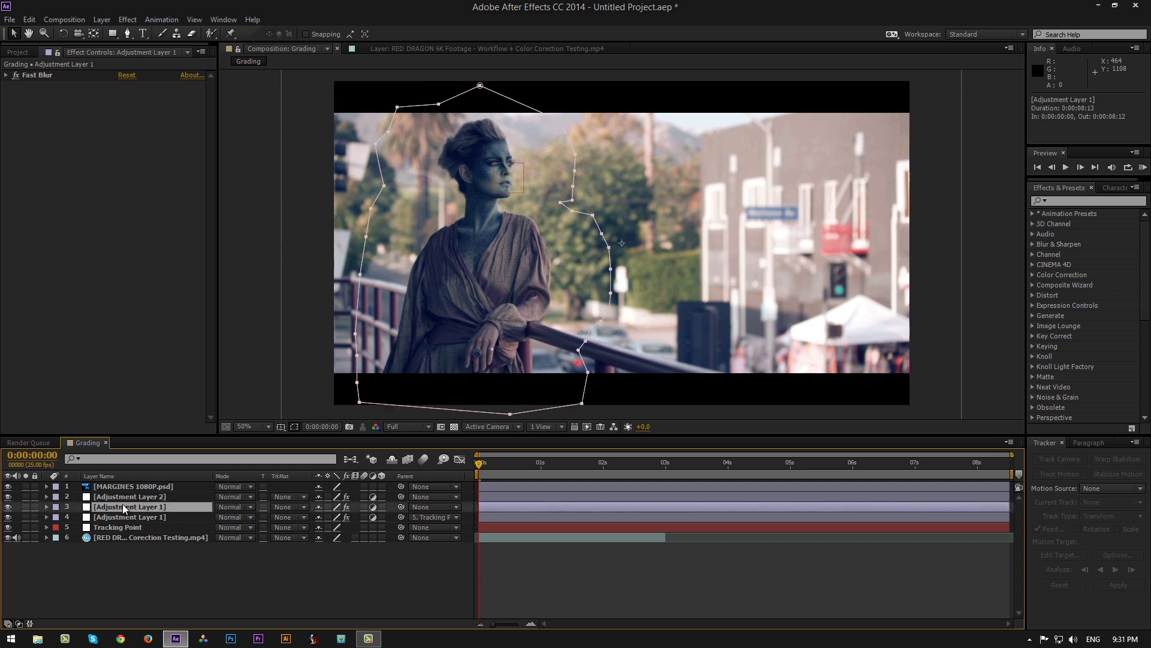
left_click(13, 509)
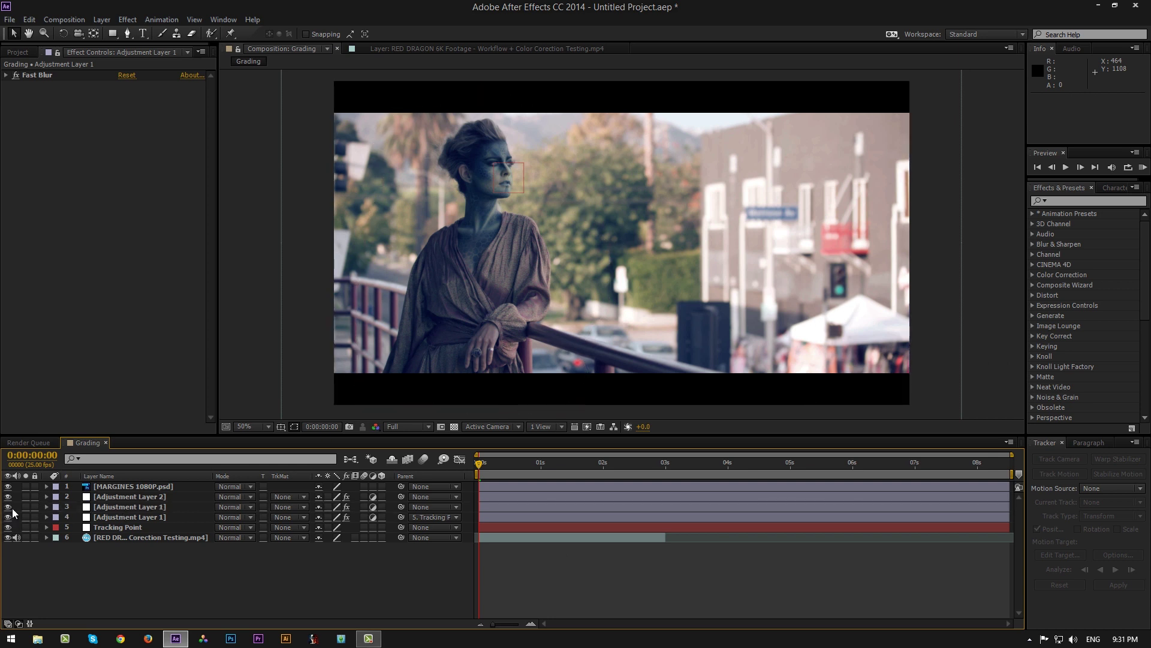
left_click(112, 509)
Step: Collapse the Photo Filter settings on Adjustment Layer 2, add a second Photo Filter effect and clear the effect search
left_click(129, 498)
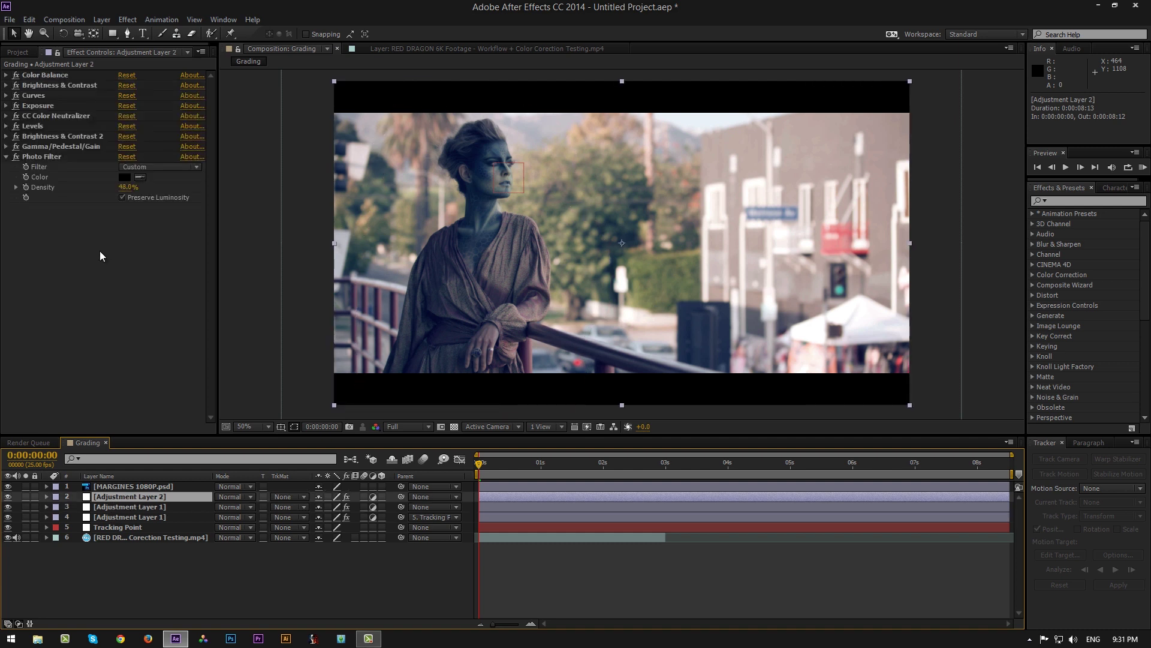
left_click(6, 157)
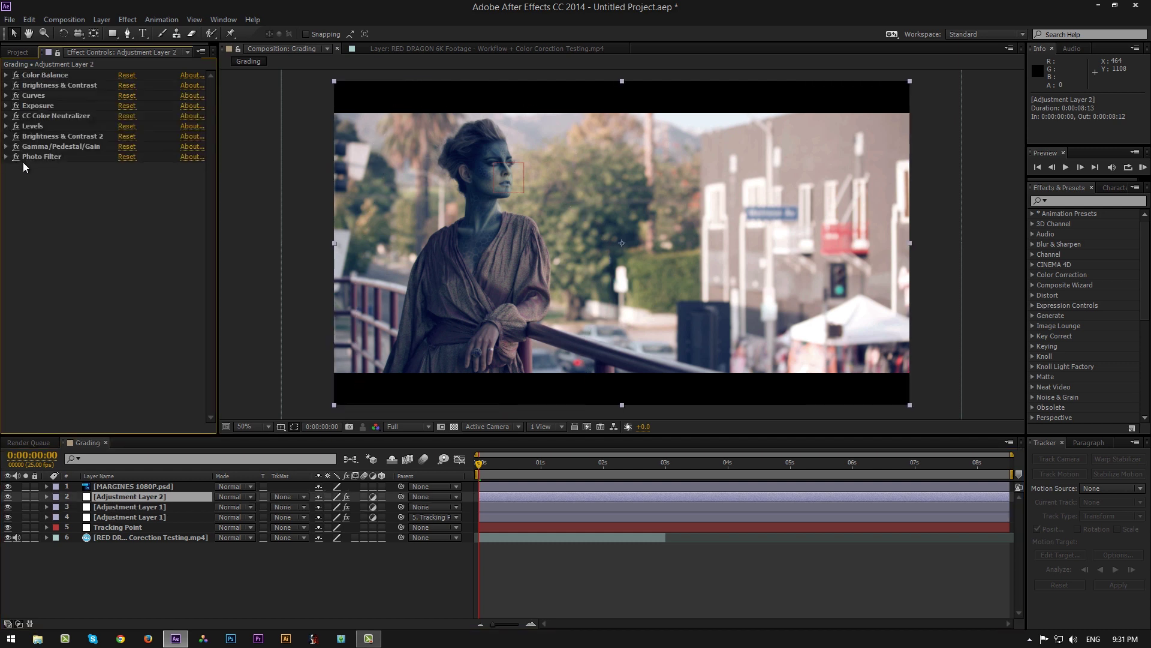
left_click(1053, 201)
type("photo")
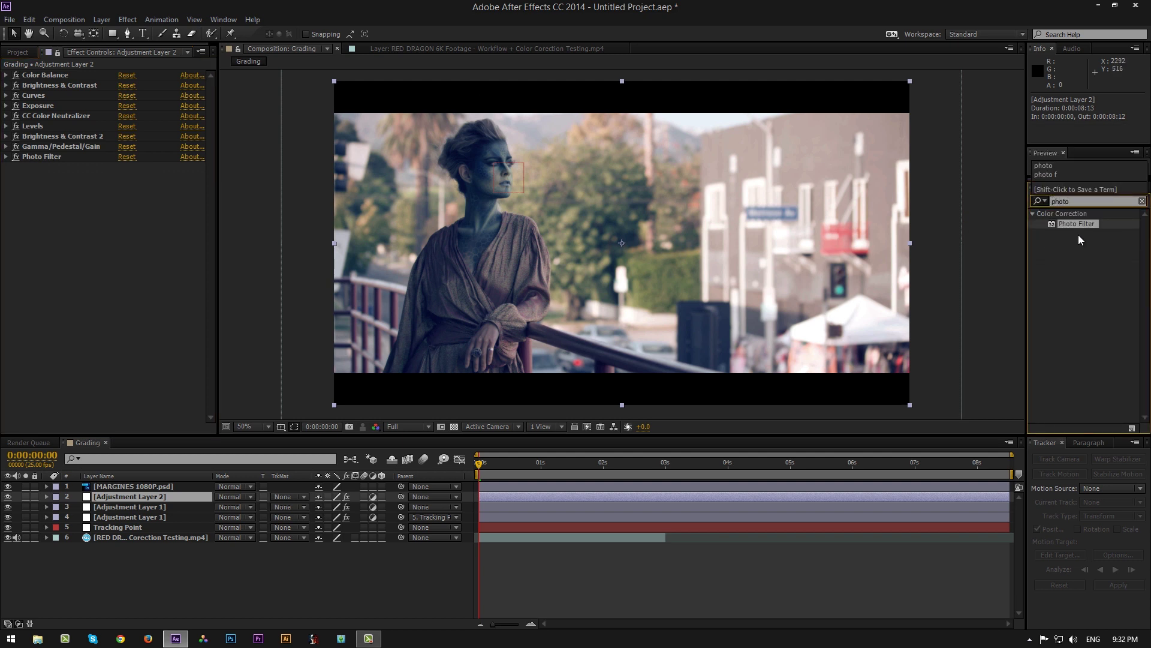
left_click(1083, 222)
double_click(1083, 223)
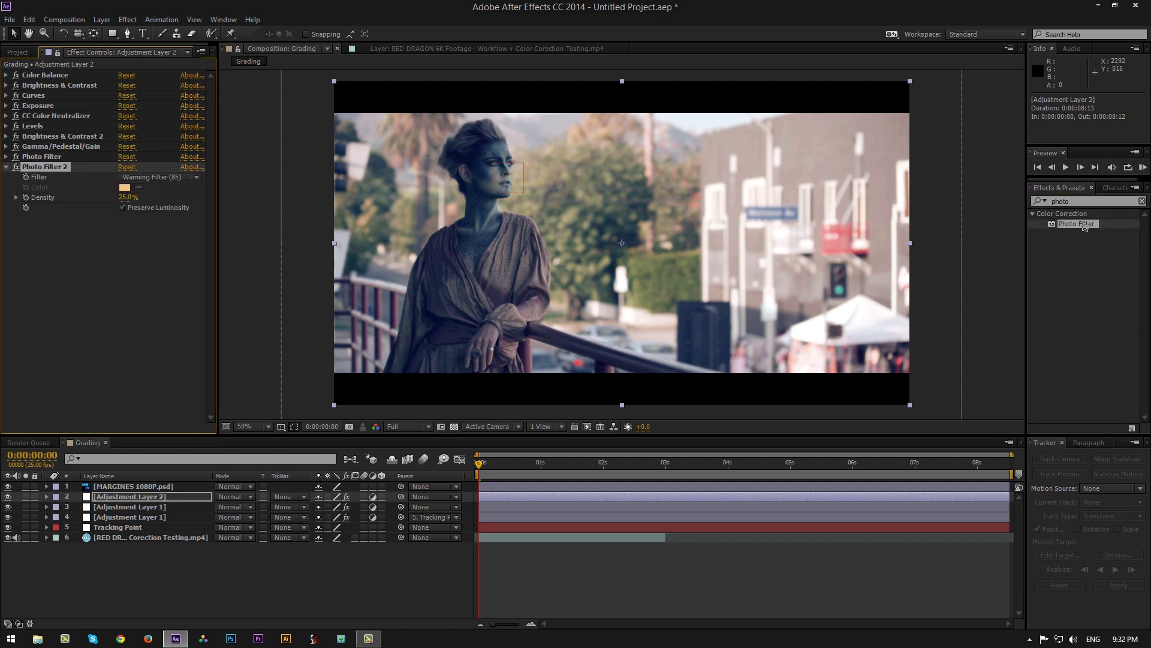
key("BackSpace")
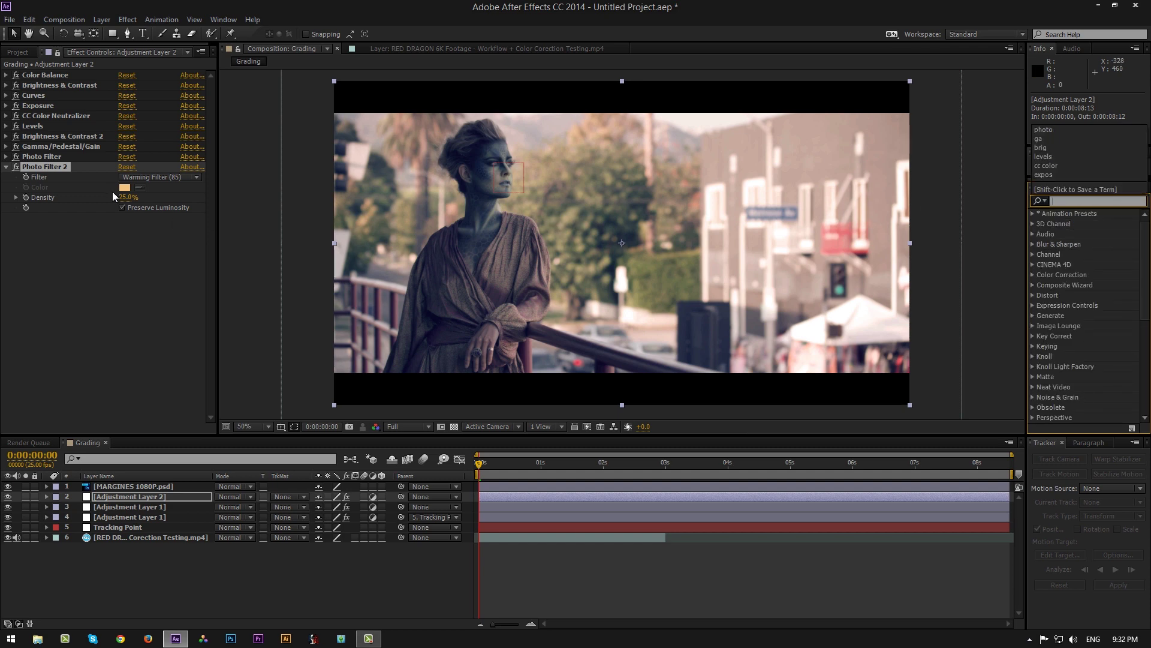
Step: Switch the second Photo Filter to Custom and set its color to orange E38500
left_click(147, 178)
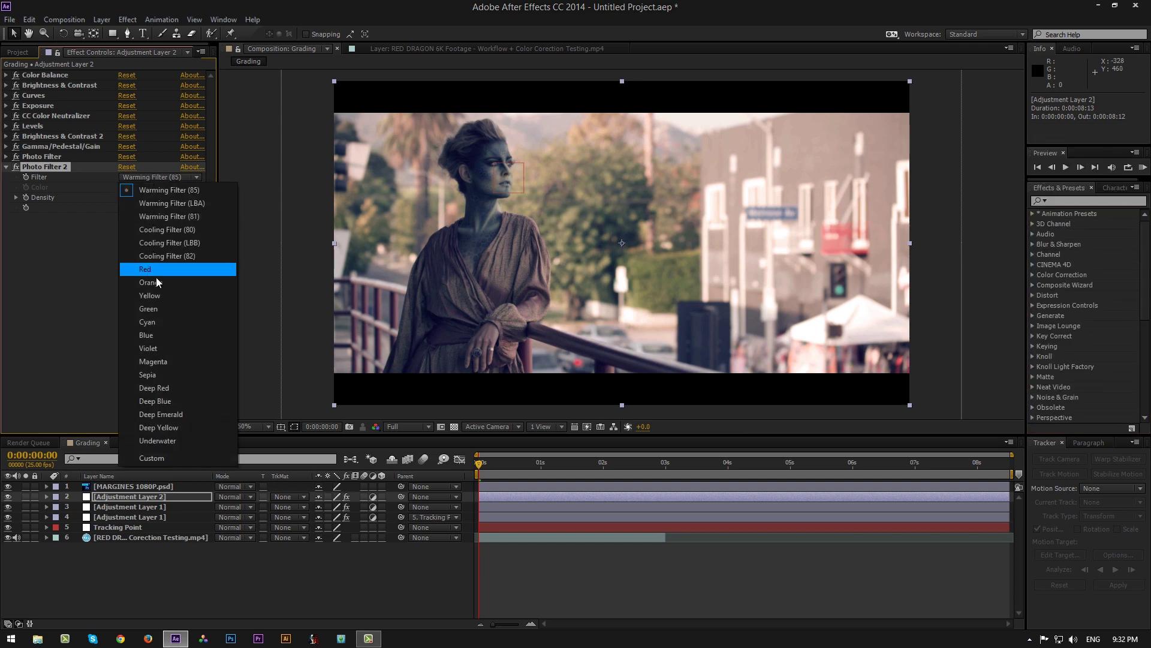
left_click(176, 458)
left_click(125, 187)
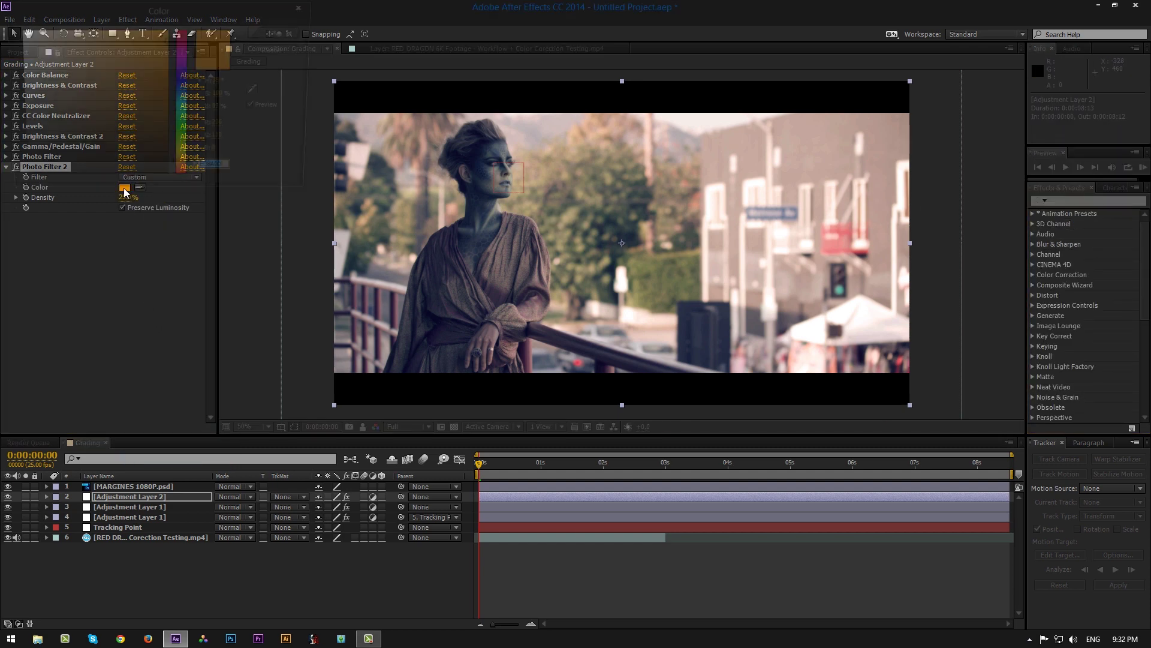
left_click(171, 50)
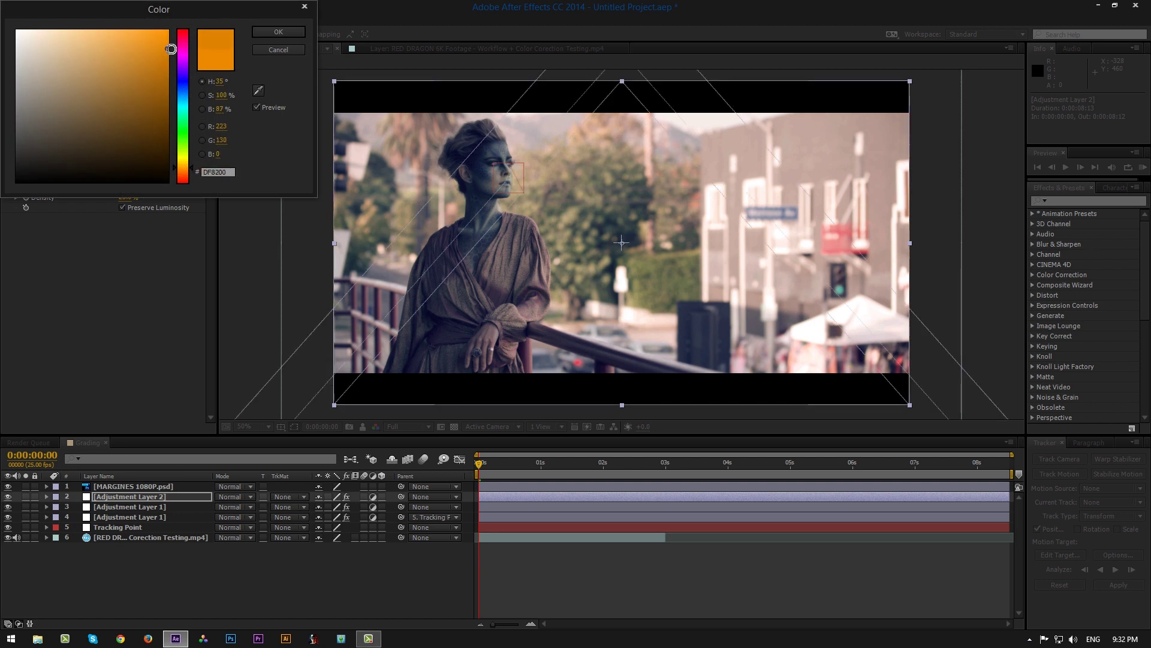
left_click_drag(171, 49, 176, 47)
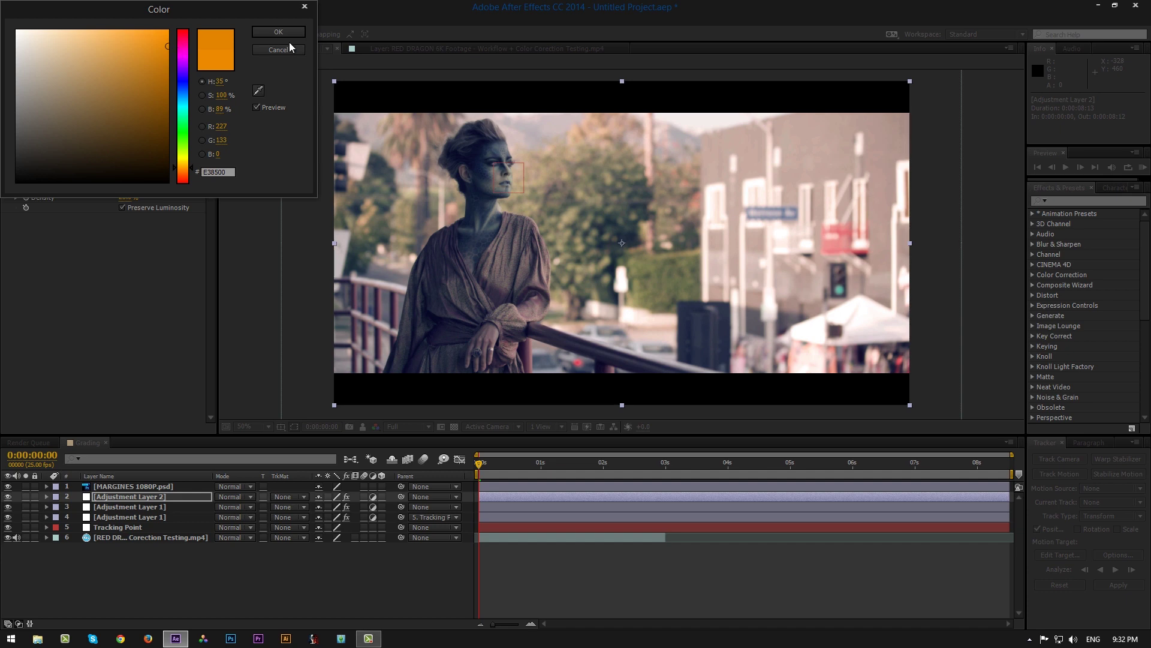
left_click(280, 31)
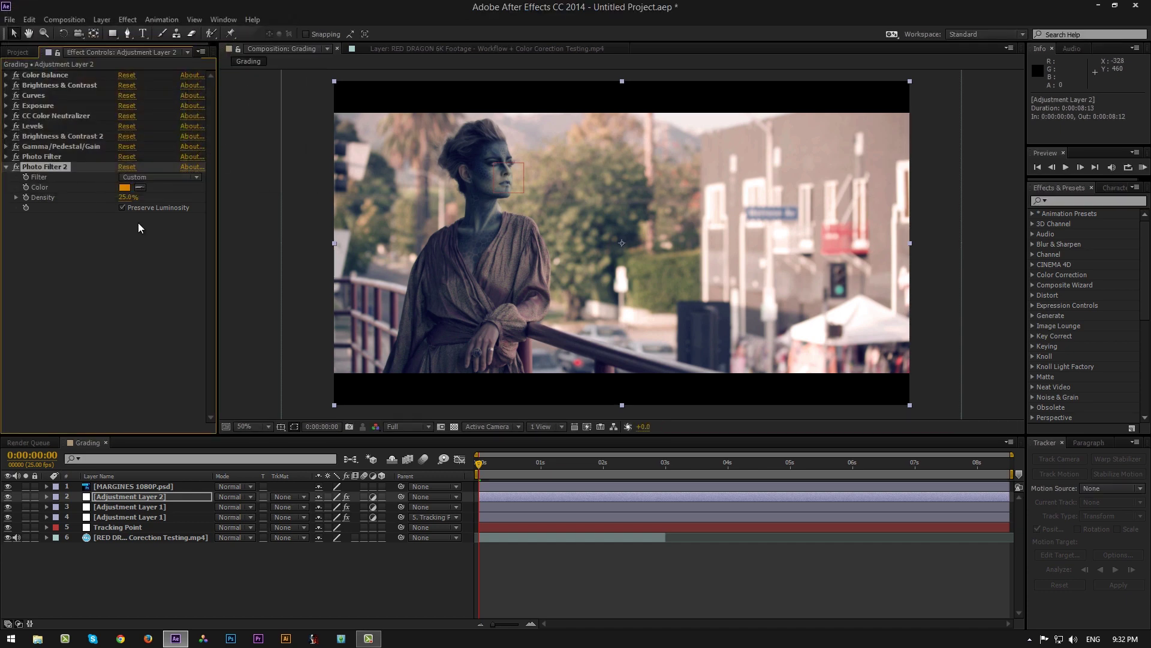
Step: Refine the second Photo Filter's custom color to a slightly brighter orange, about E98400
left_click(127, 184)
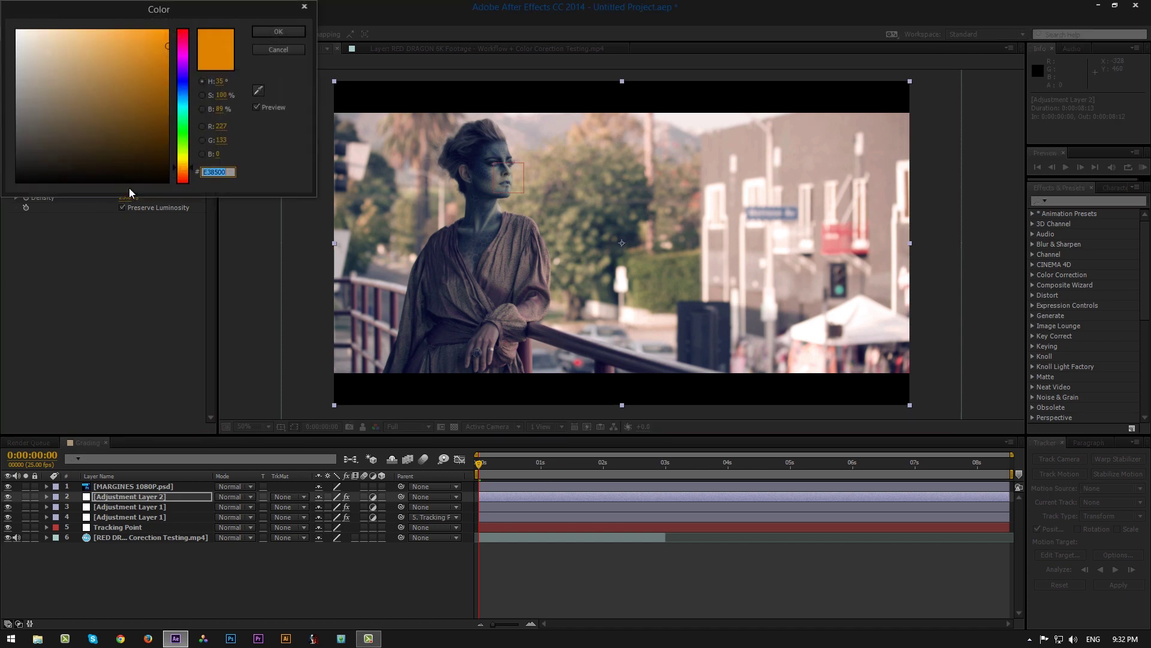
left_click_drag(188, 169, 189, 171)
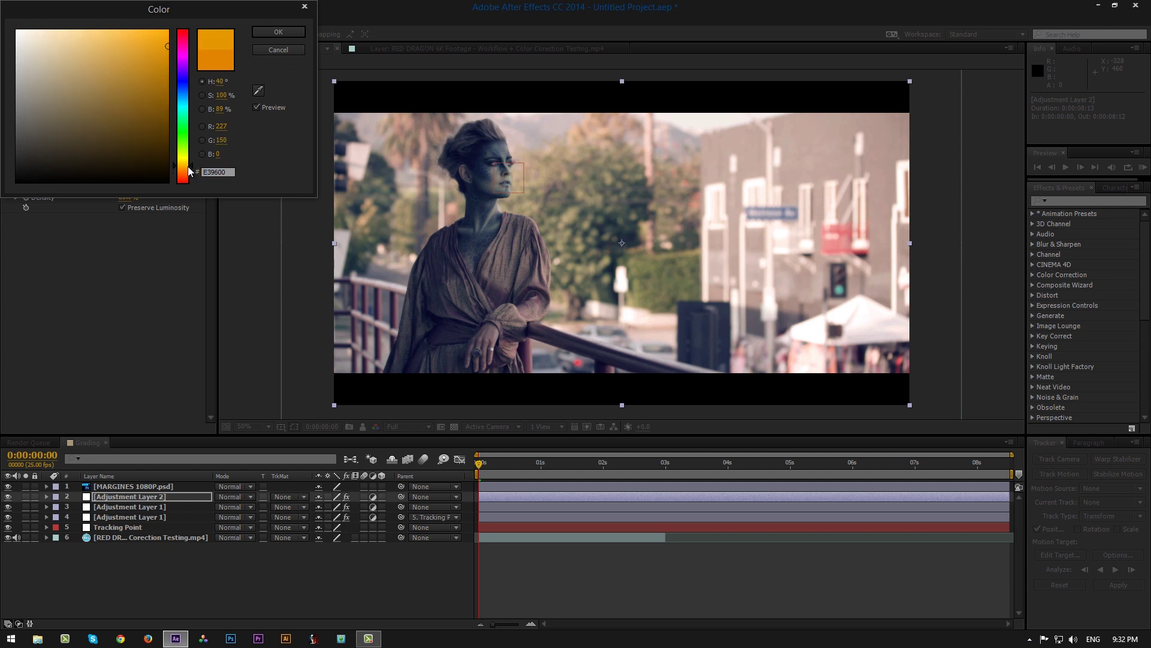
left_click(277, 50)
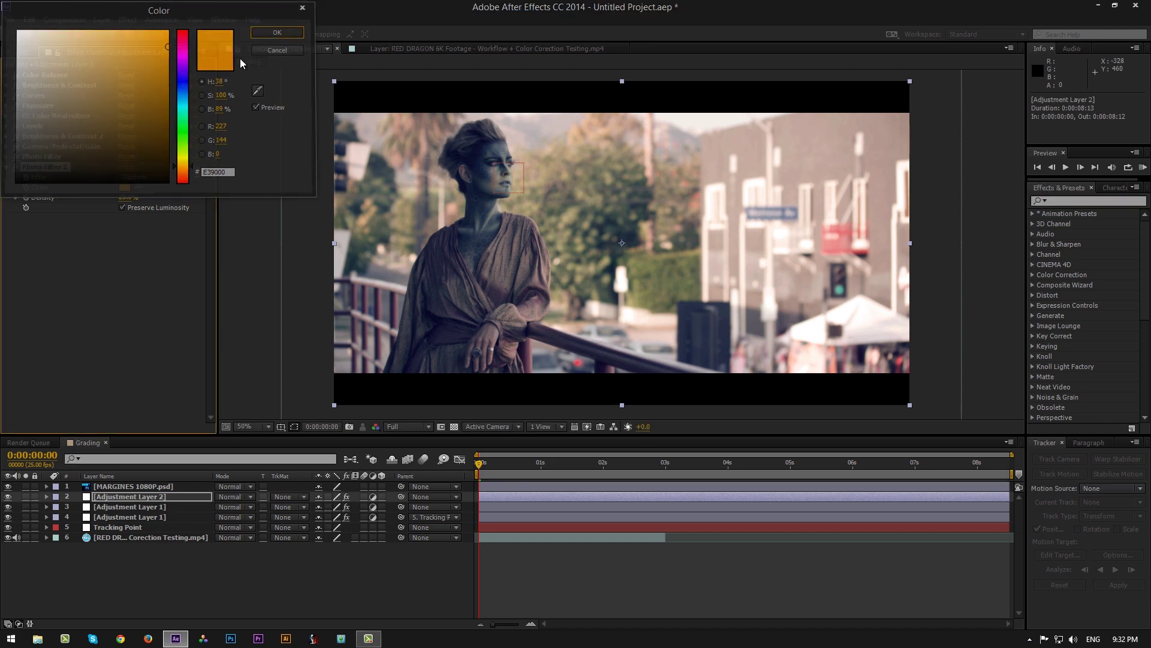
left_click(124, 189)
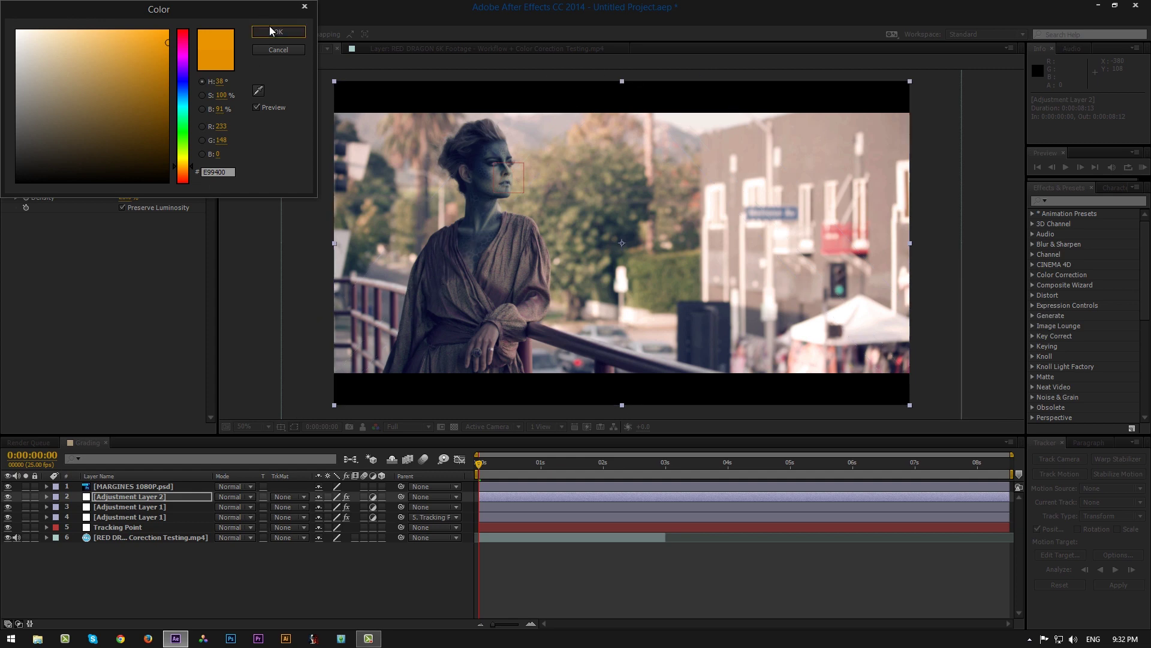
left_click(277, 31)
left_click(125, 189)
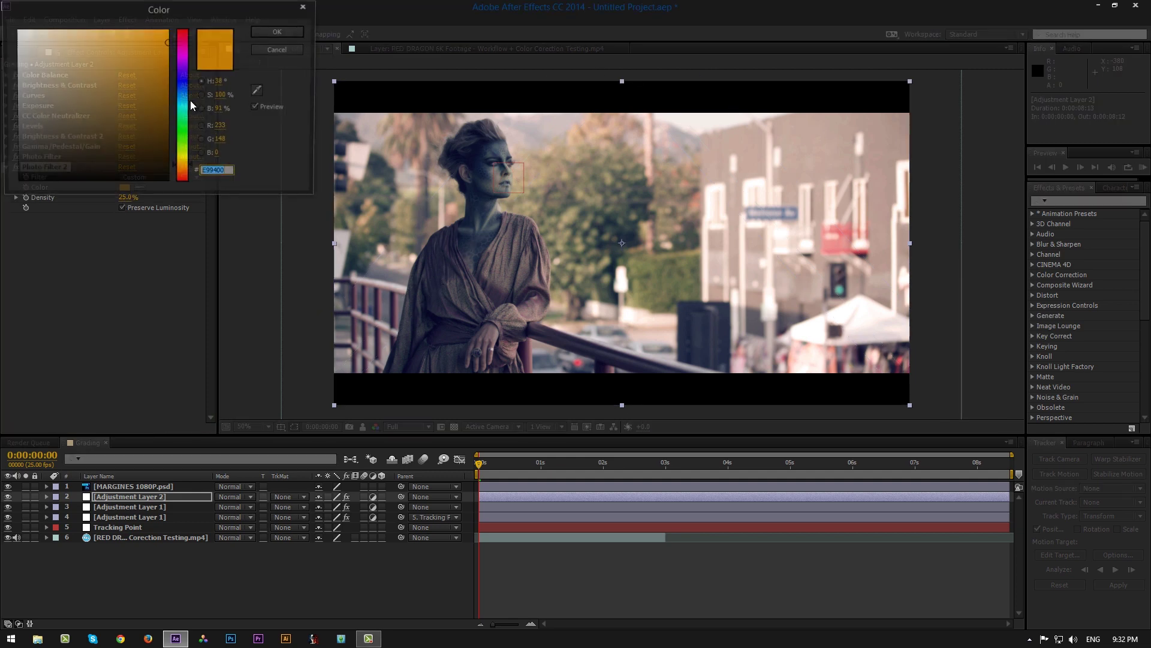
left_click(180, 168)
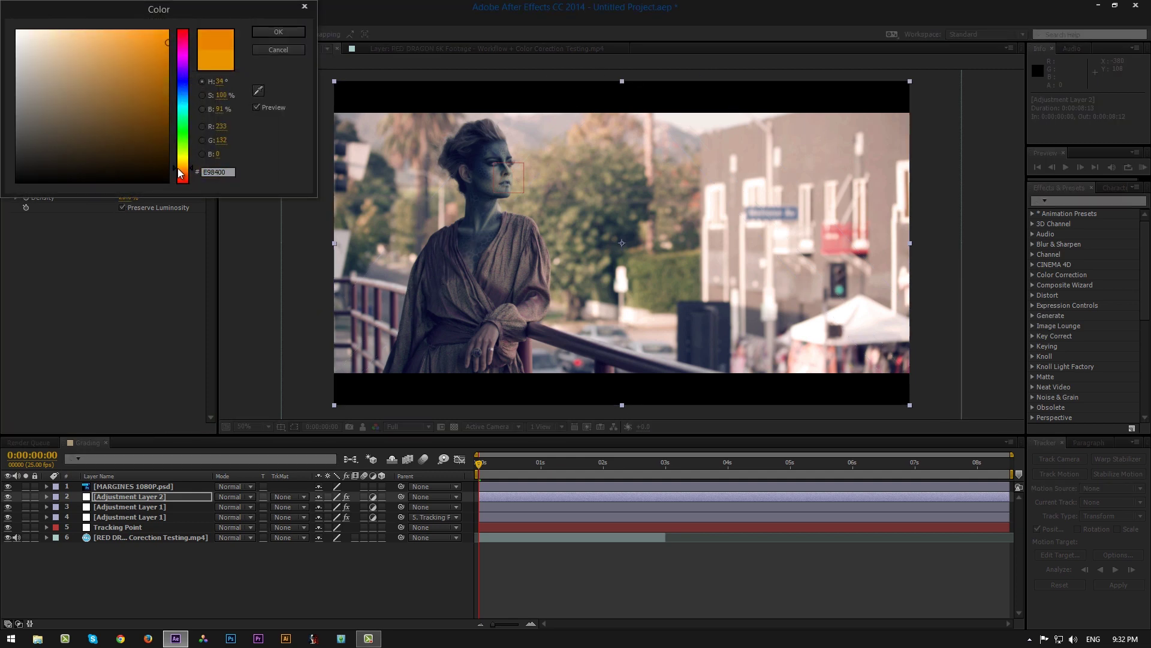
left_click_drag(179, 169, 179, 169)
left_click(261, 30)
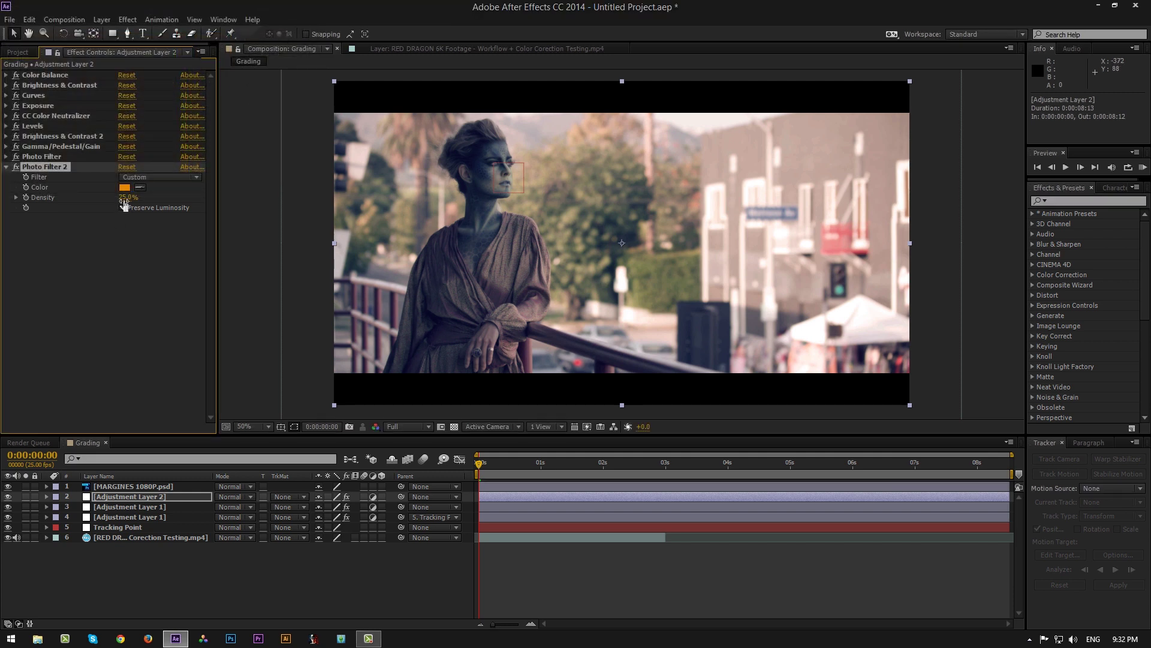
Step: Set the second Photo Filter's density to 20% and collapse its settings
left_click(124, 198)
type("20")
key("Return")
left_click(7, 168)
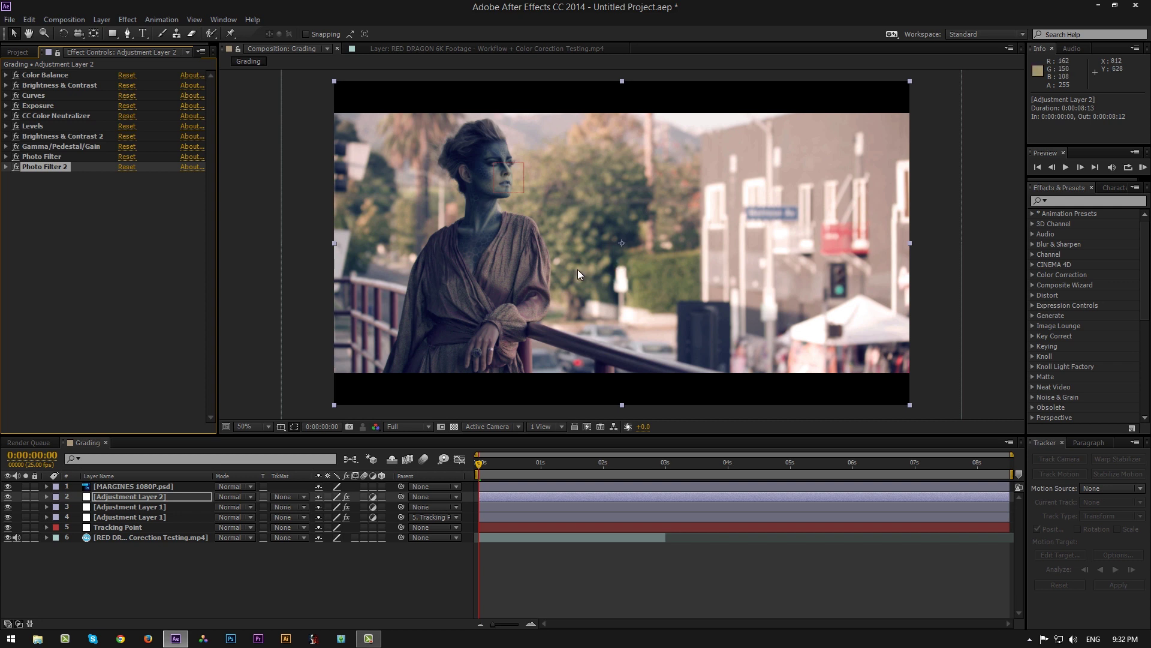
Step: Search the effects for "hue", add Hue/Saturation to Adjustment Layer 2, and clear the effect search
left_click(1084, 202)
key("h")
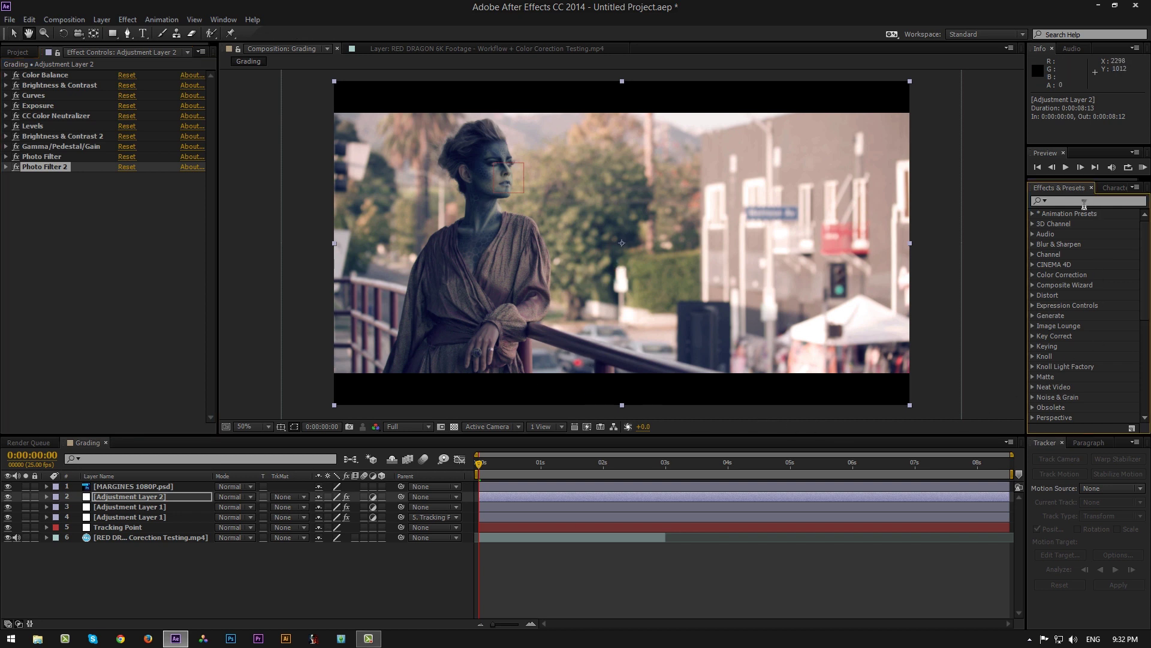
left_click(1078, 201)
type("hue")
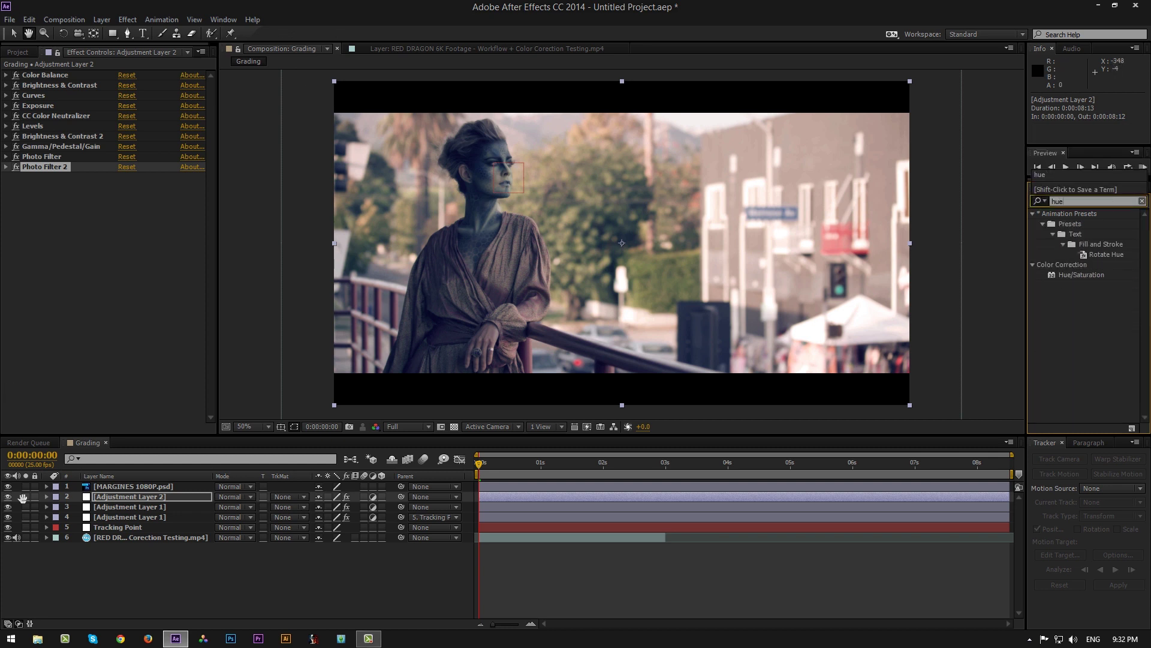
left_click(15, 34)
left_click(1088, 274)
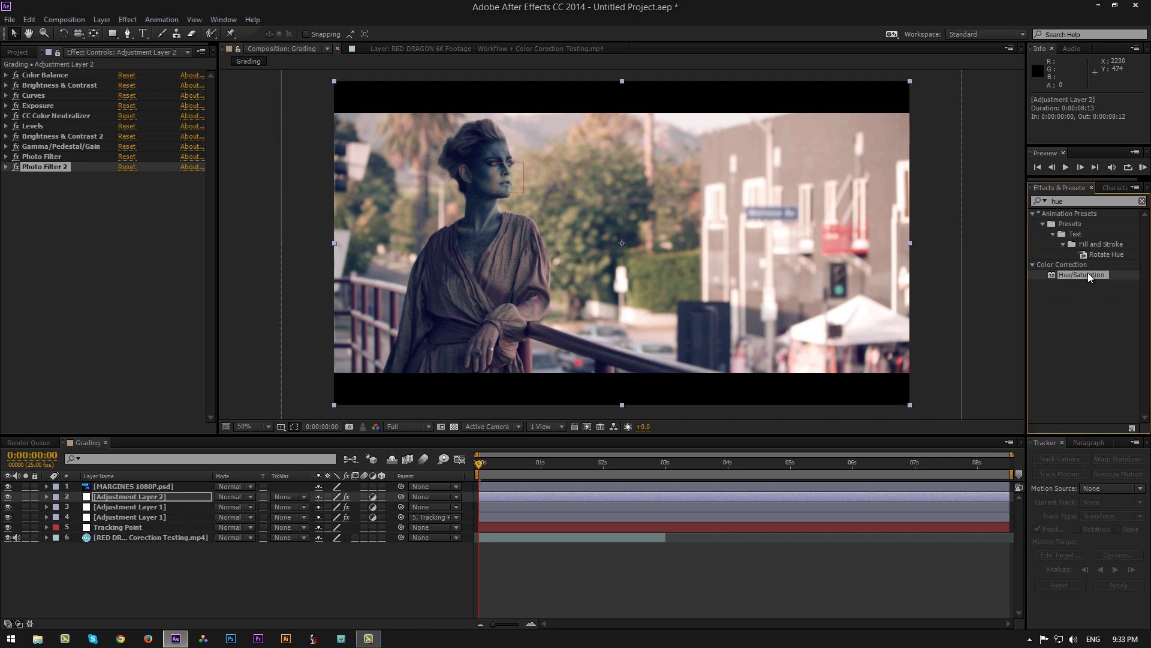
double_click(1087, 274)
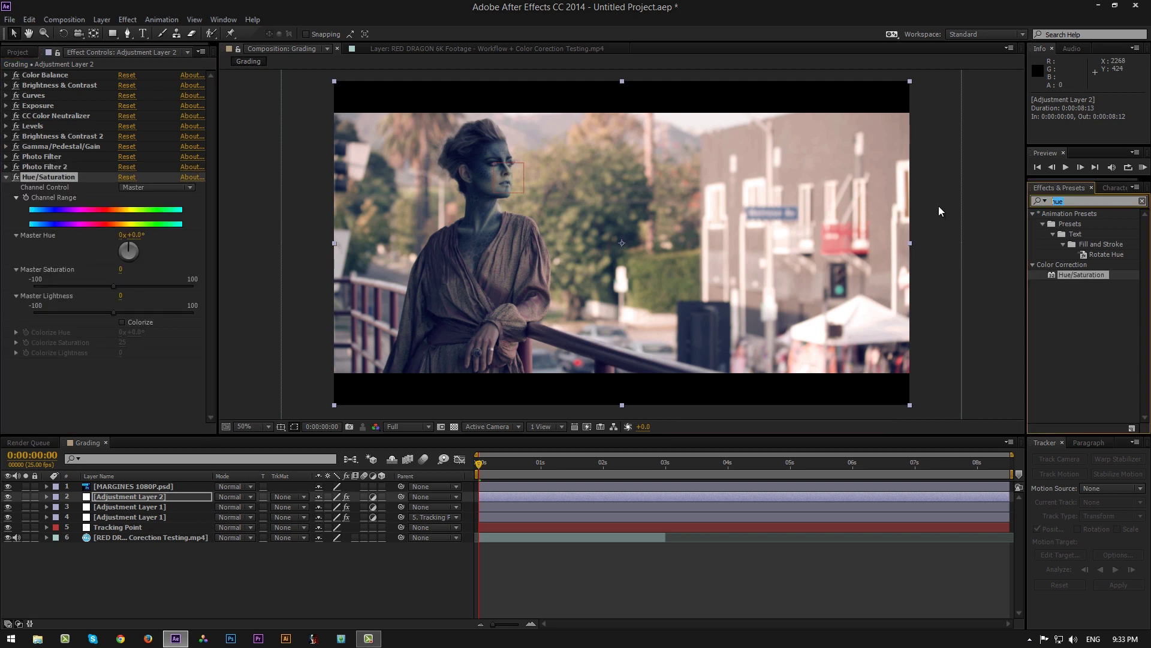
key("BackSpace")
Step: Set the Hue/Saturation effect's Master Saturation to -4 and collapse its settings
left_click(120, 269)
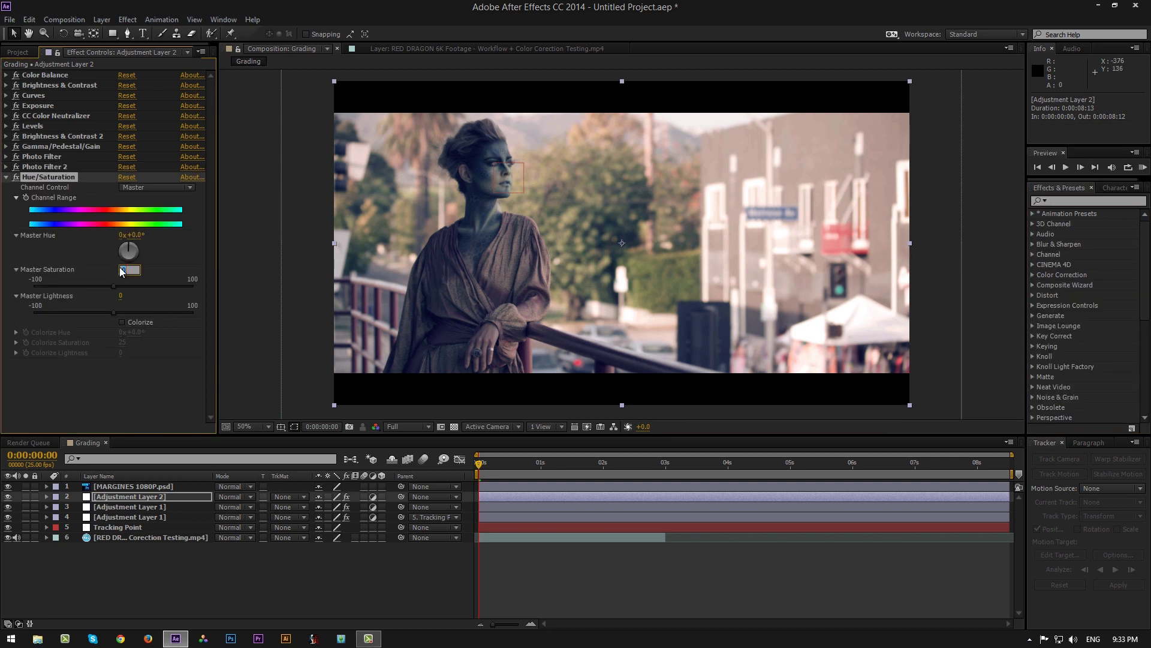
type("-4")
key("Return")
left_click(6, 177)
left_click(81, 267)
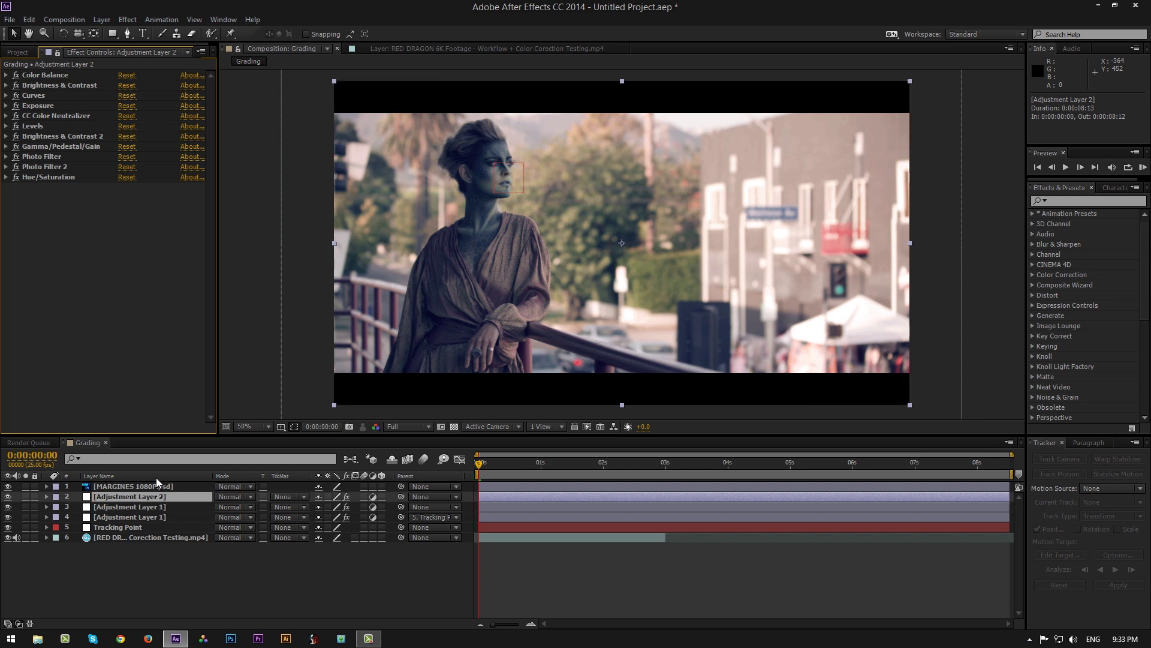
Step: Create a new adjustment layer above Adjustment Layer 2 and apply the Selective Color effect to it
left_click(101, 20)
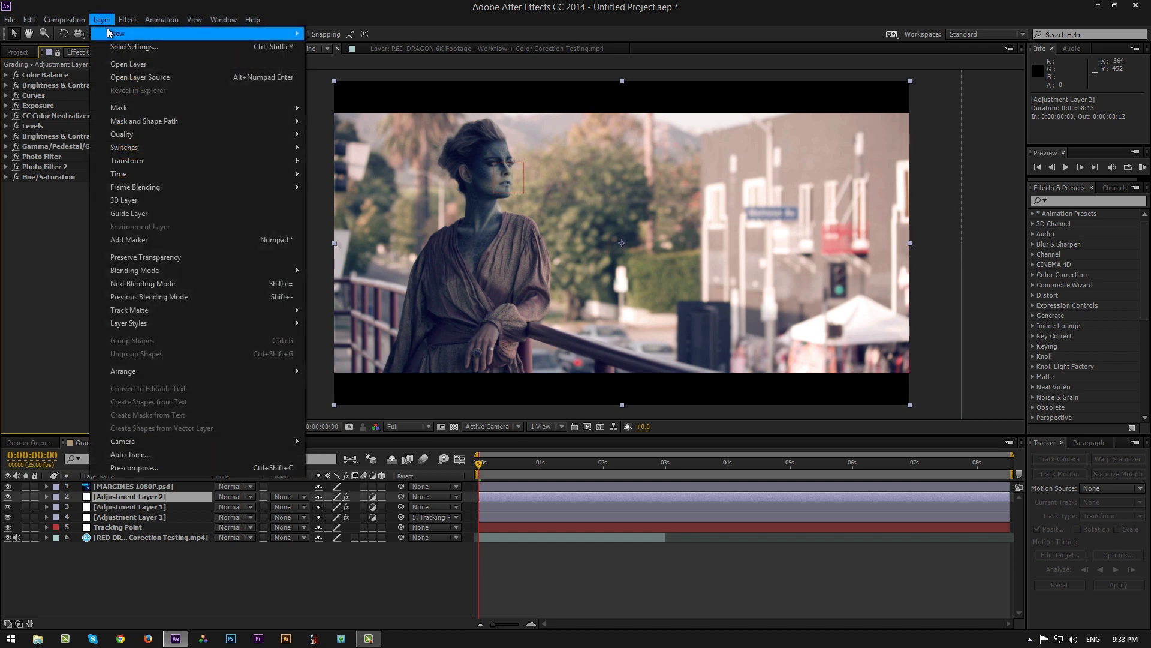
mouse_move(240, 34)
left_click(372, 117)
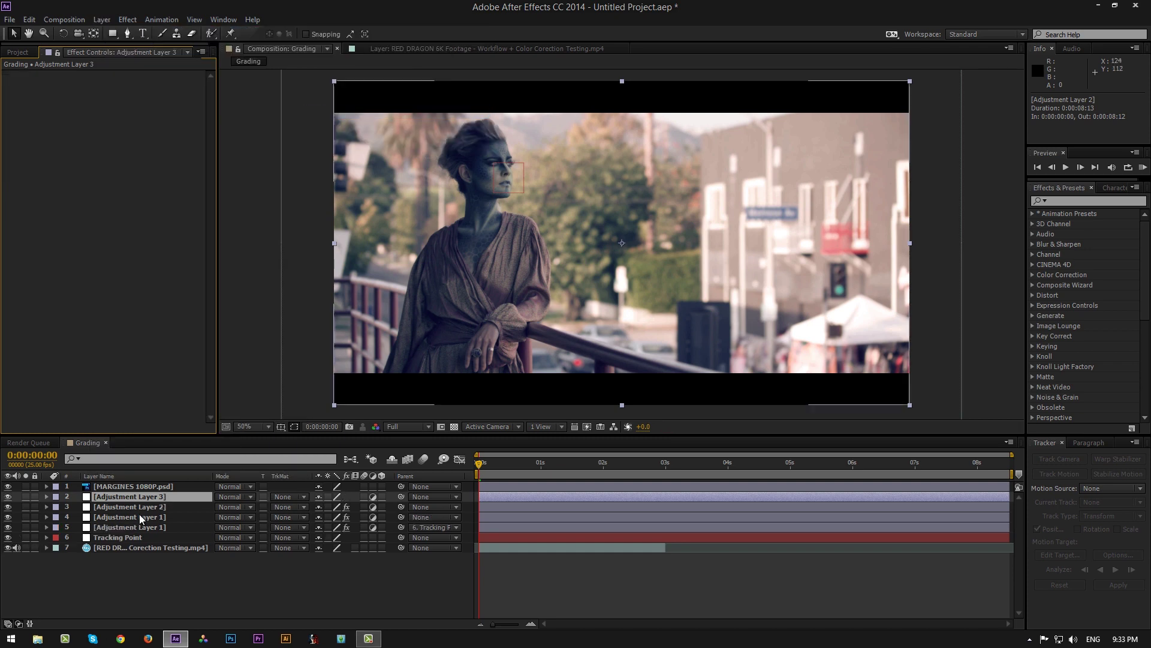
left_click(1062, 198)
type("select")
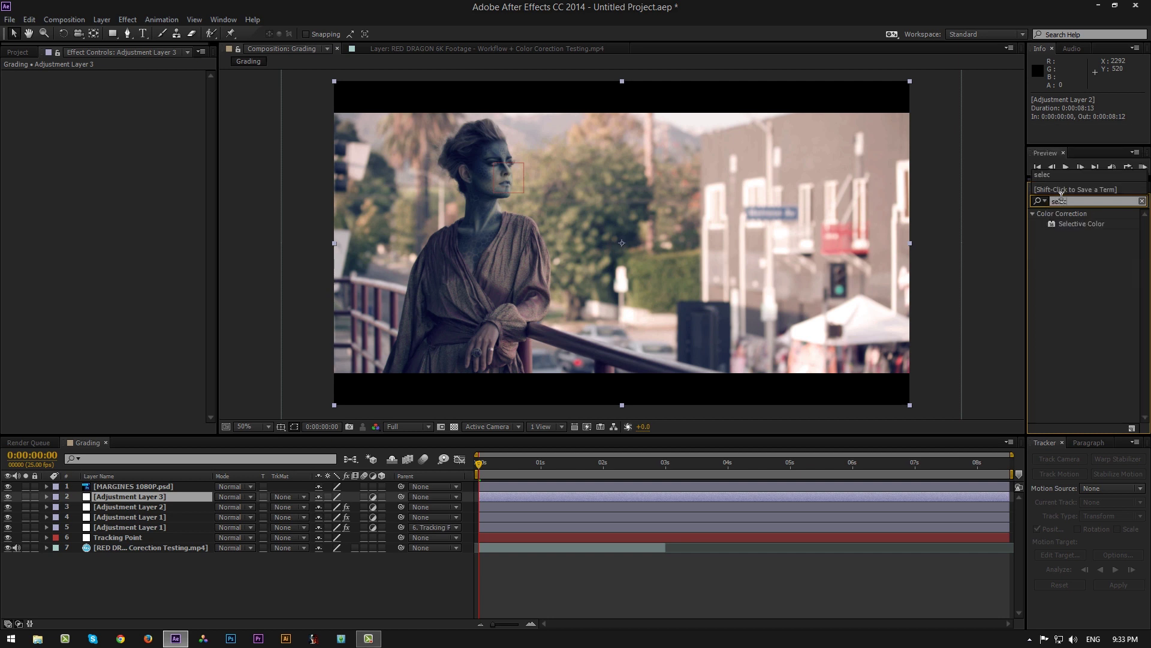
double_click(1082, 223)
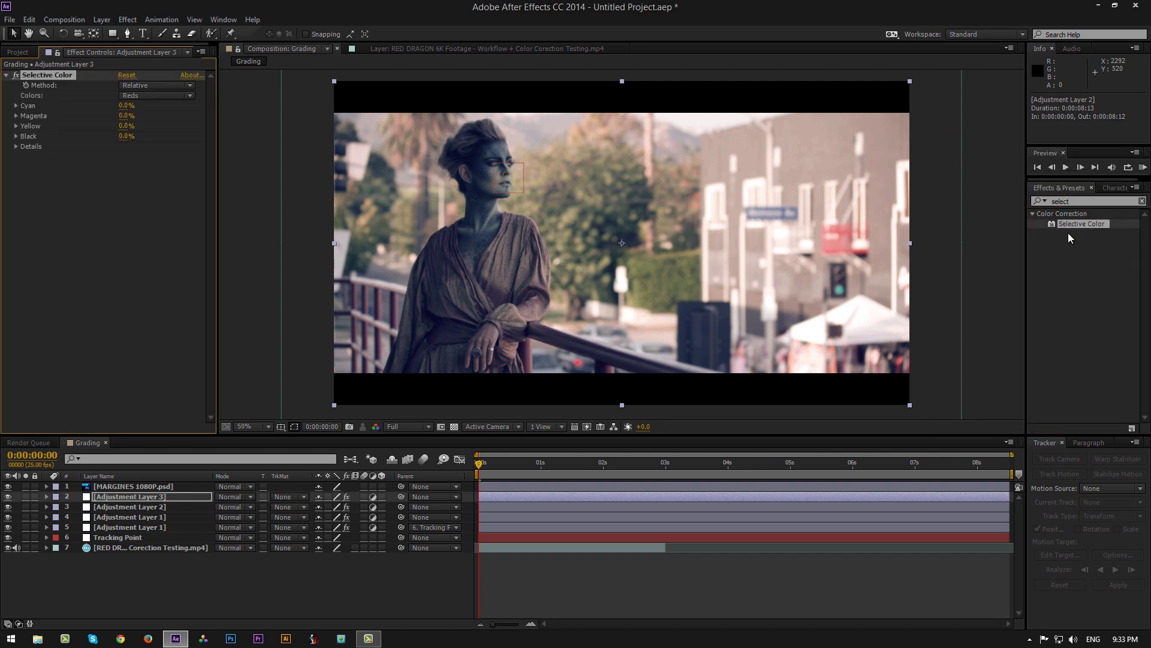
Step: Try Black values of 100%, 80% and 60% for the Reds in Selective Color
right_click(154, 106)
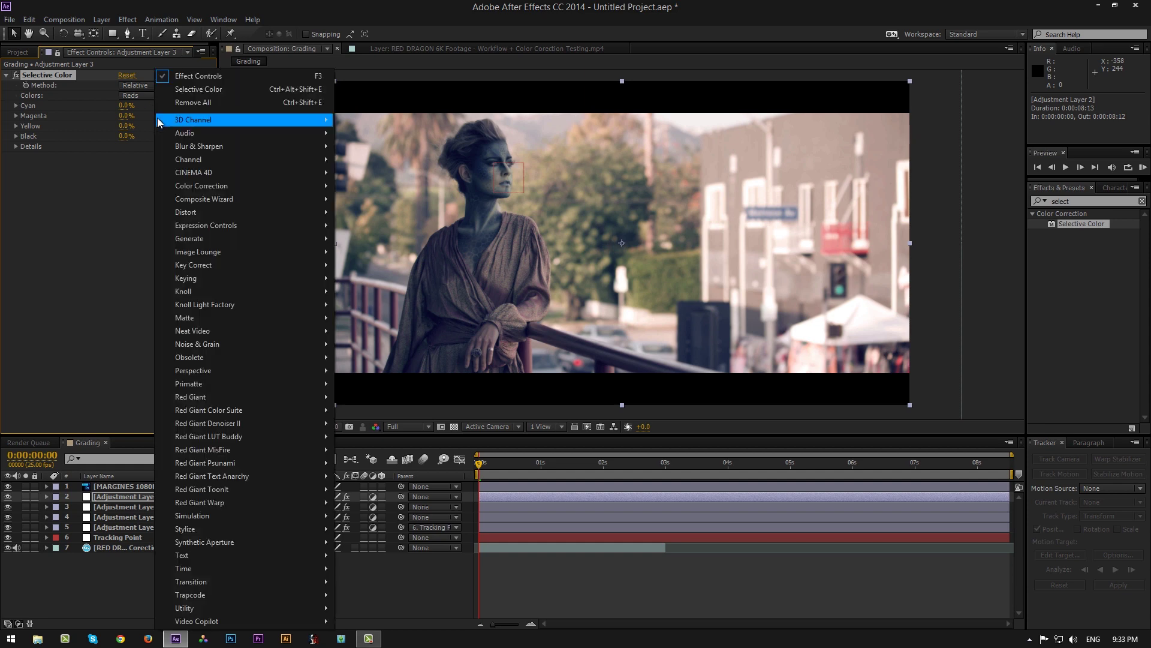
left_click(129, 271)
left_click(120, 136)
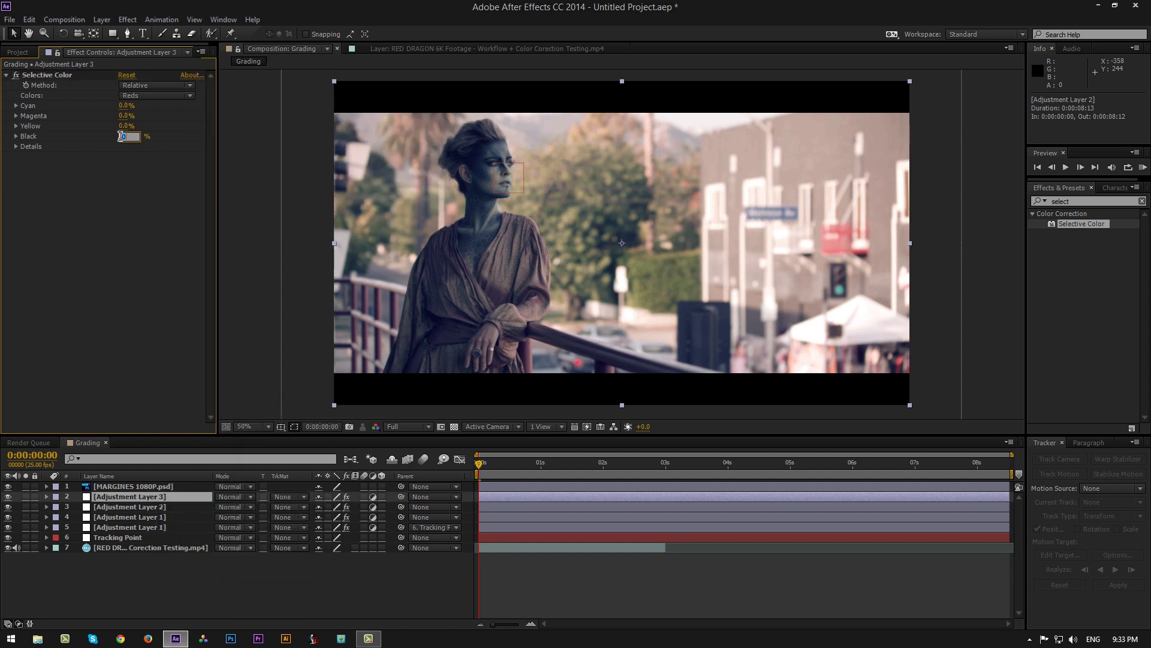
type("100")
key("Return")
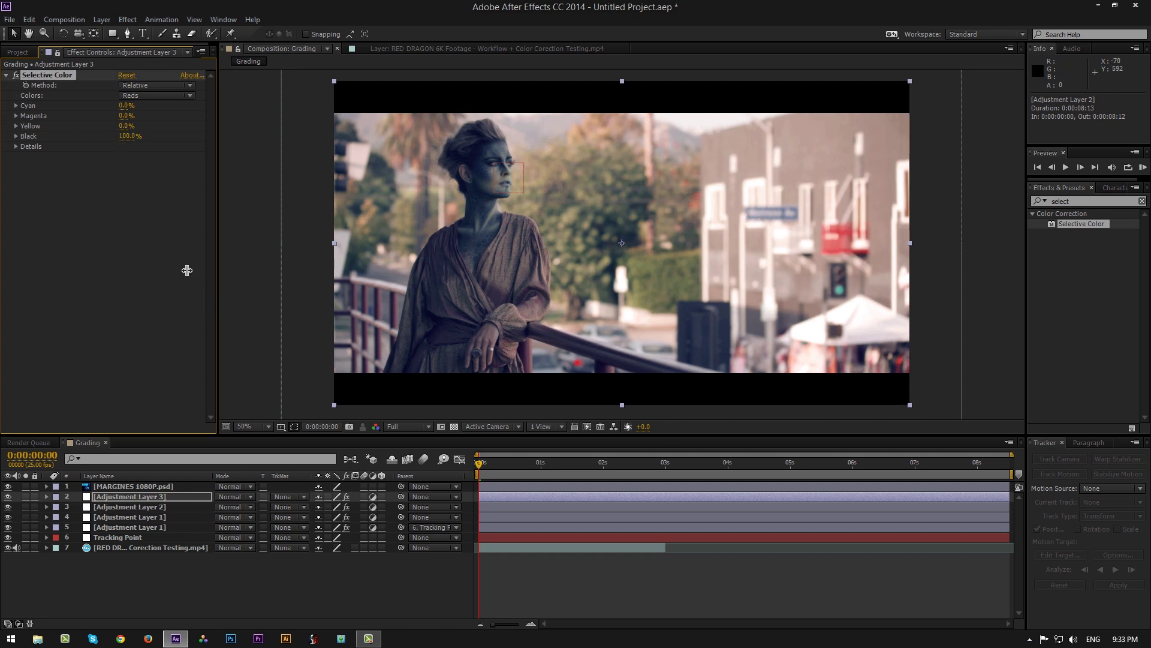
left_click(128, 136)
type("80")
key("Return")
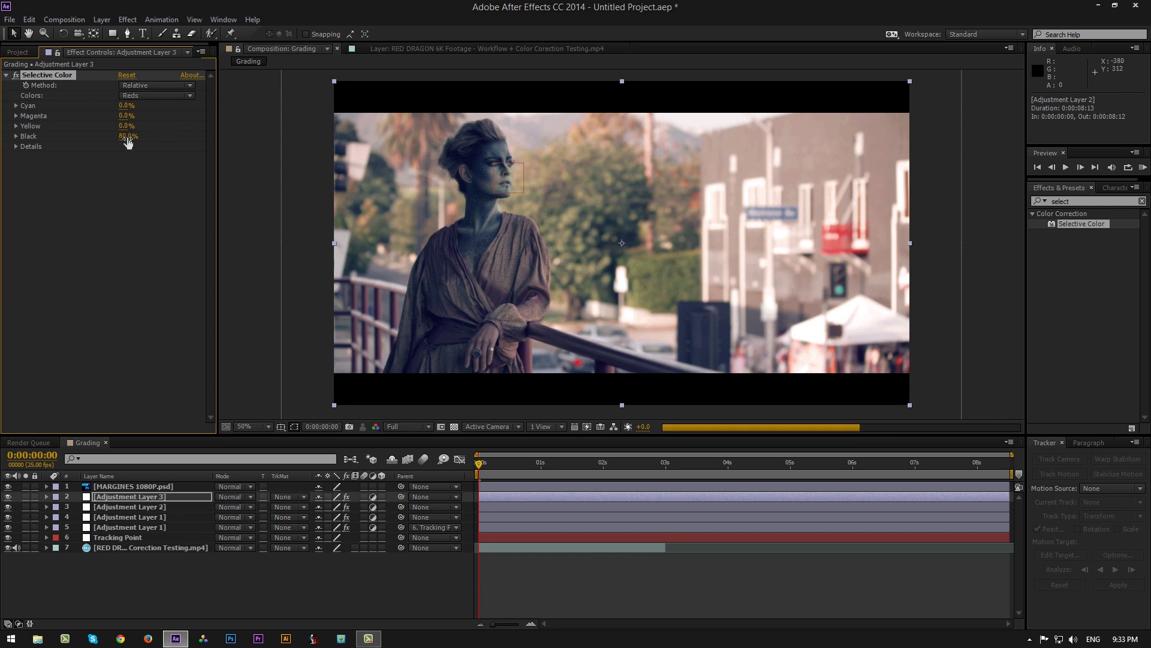
left_click(128, 136)
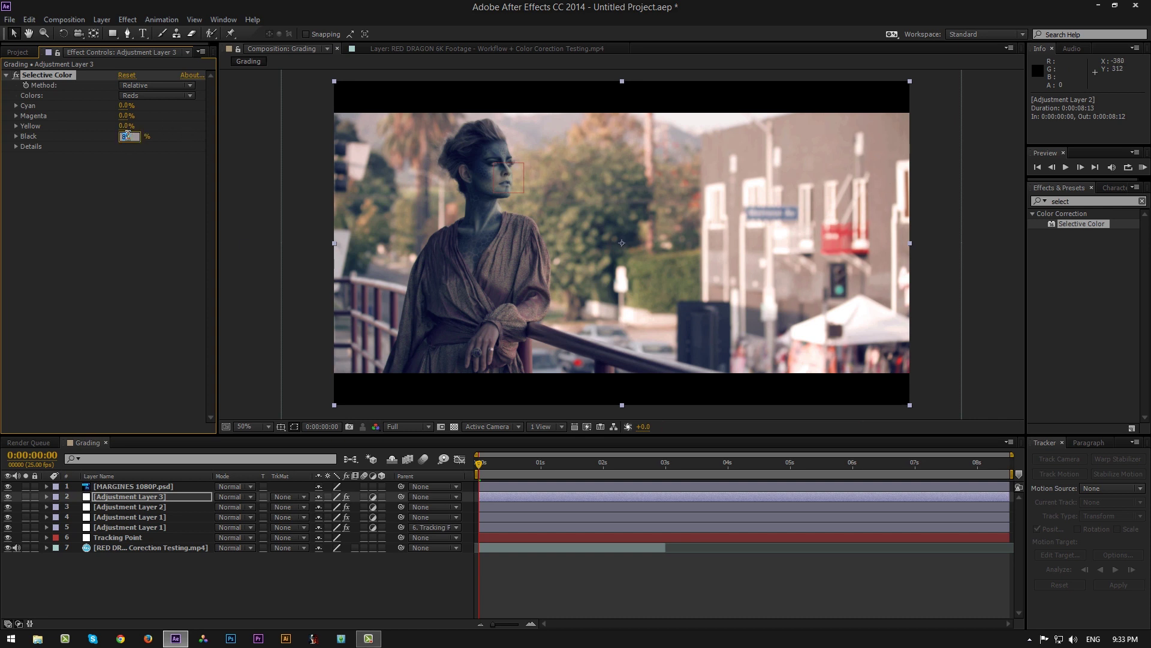
type("60")
key("Return")
Step: Compare the image with and without Selective Color, set the Reds' Black to 90%, and collapse the effect
left_click(18, 74)
left_click(18, 74)
left_click(18, 73)
left_click(128, 136)
key("Return")
left_click(18, 77)
left_click(135, 137)
type("90")
key("Return")
left_click(6, 75)
Step: Create another adjustment layer above Adjustment Layer 3 and set its opacity to 92%
left_click(141, 496)
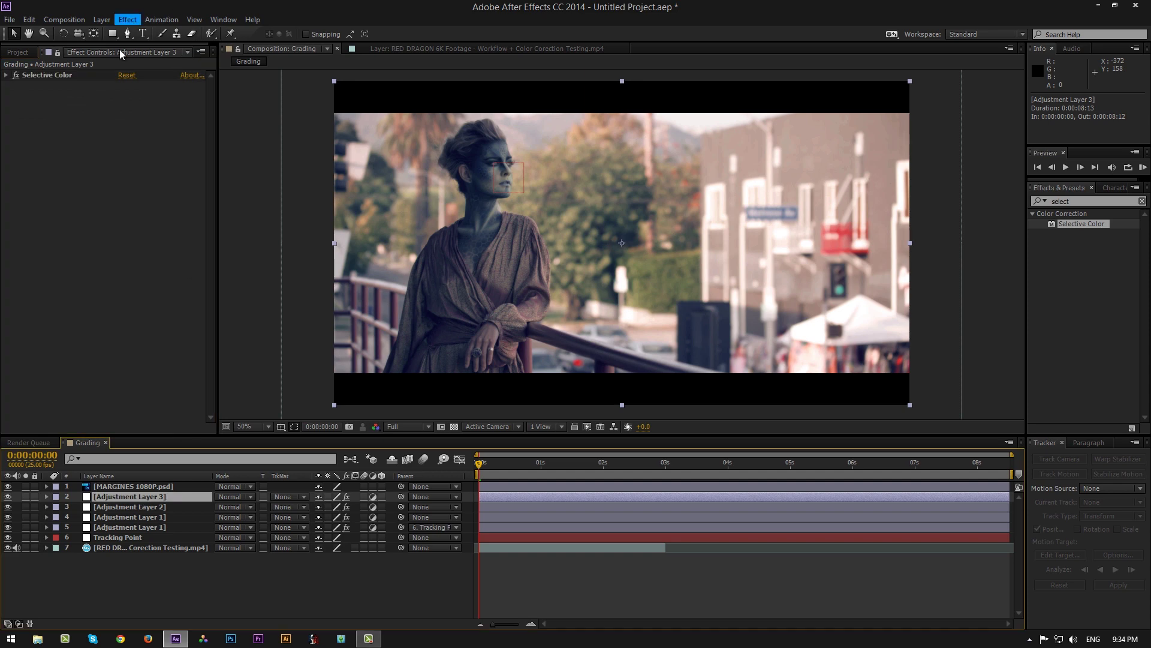
left_click(102, 20)
mouse_move(156, 32)
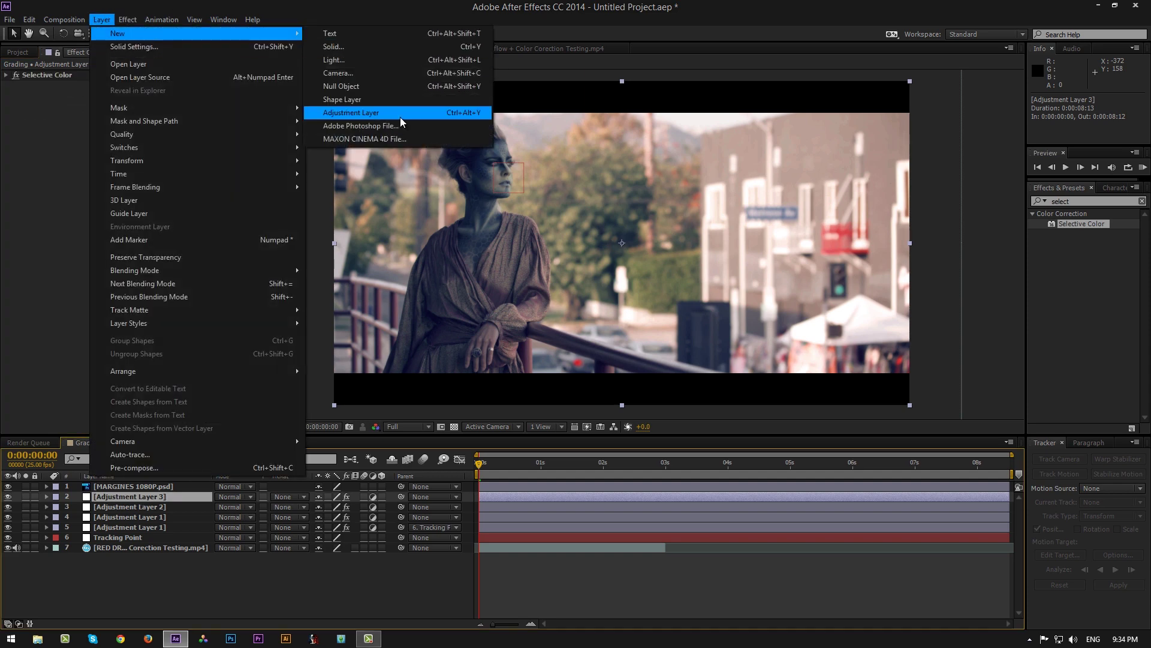
left_click(354, 110)
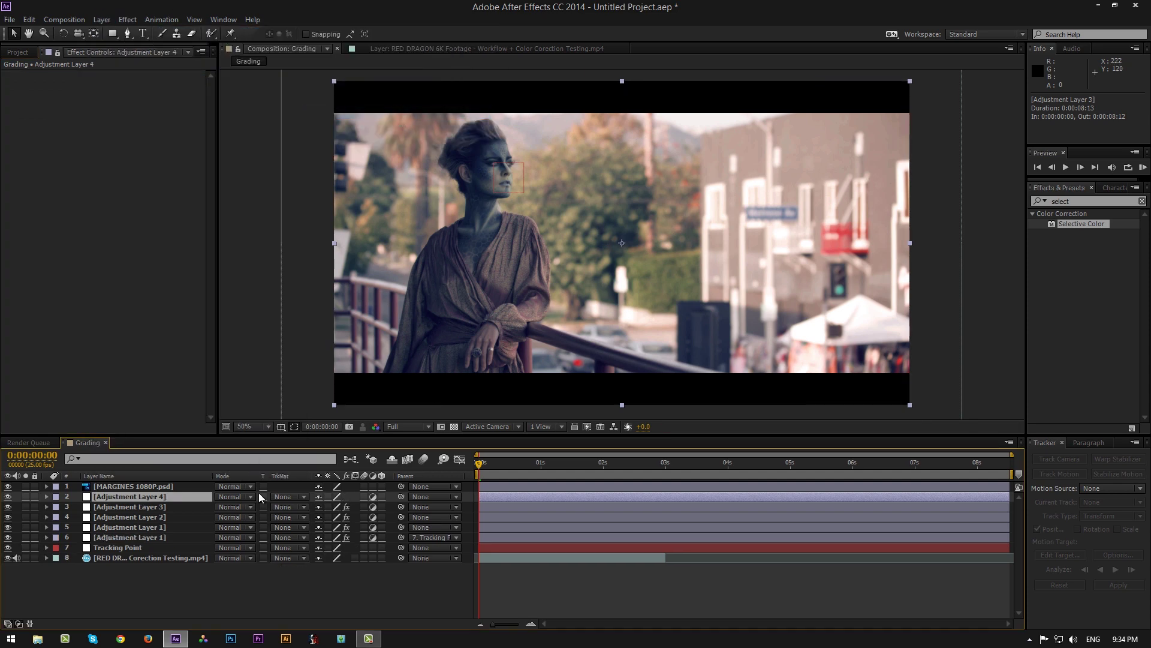
key("t")
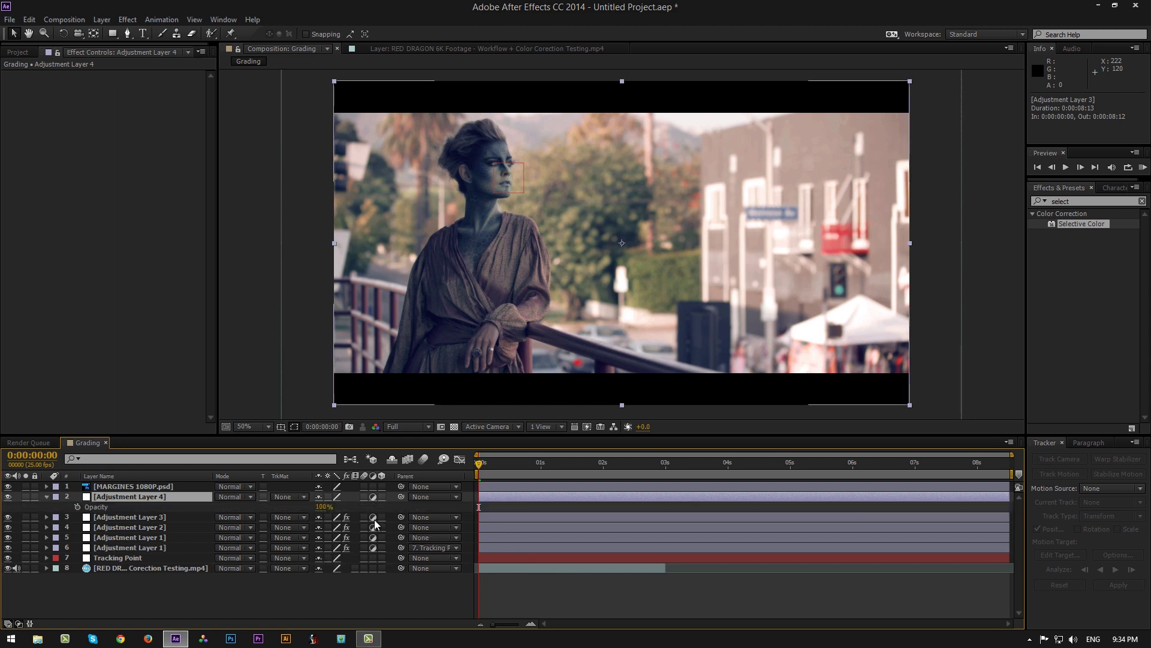
left_click(325, 507)
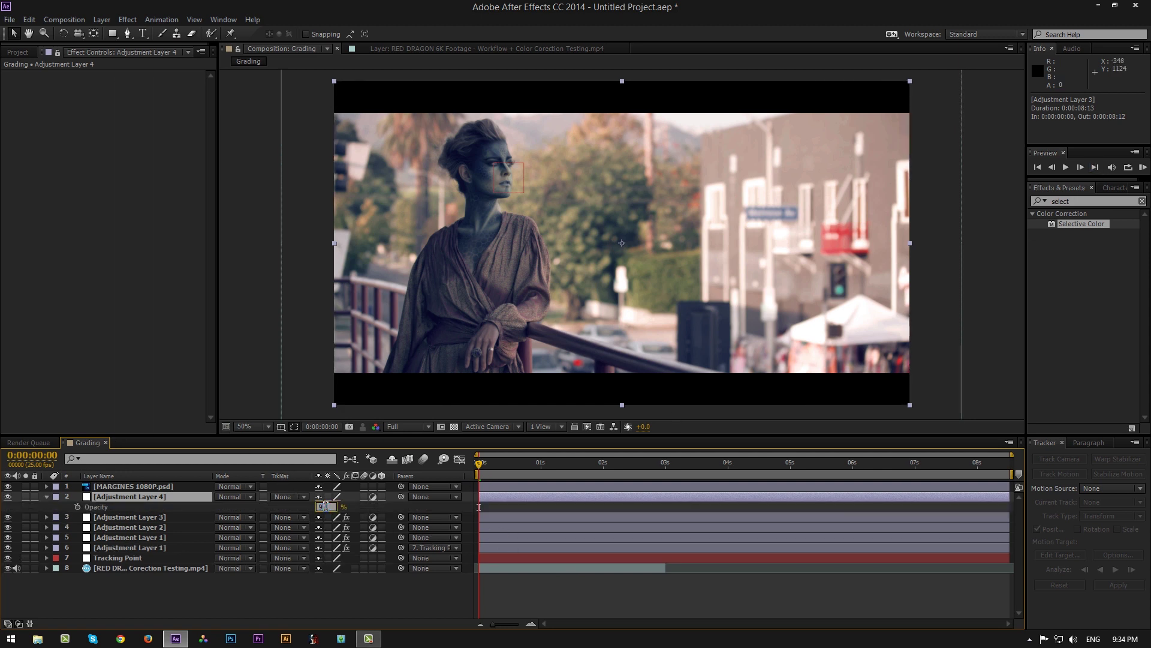
type("92")
key("Return")
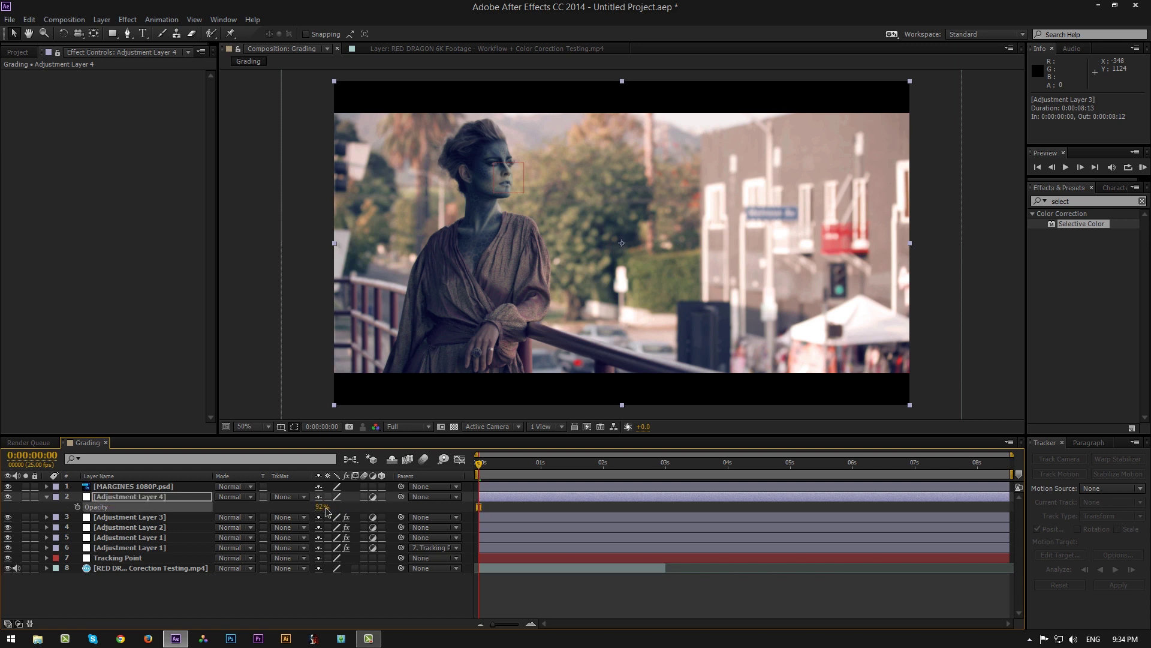
Step: Add the Exposure color correction effect to Adjustment Layer 4 and set its master Exposure to 0.6
left_click(1079, 202)
type("e")
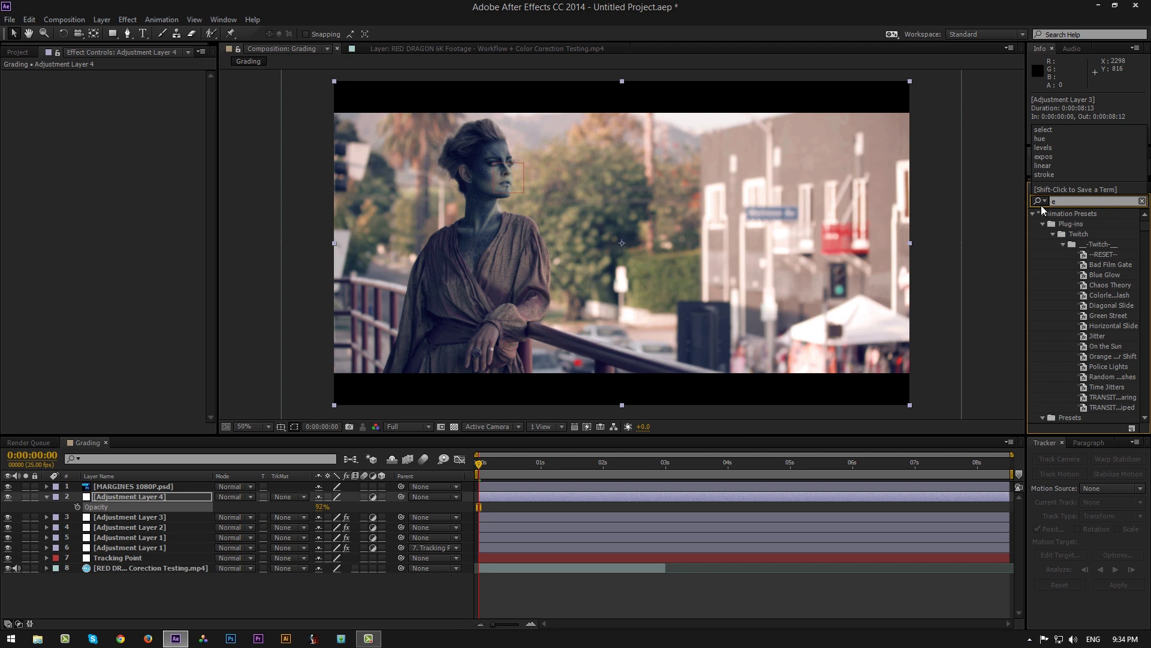
type("xposure")
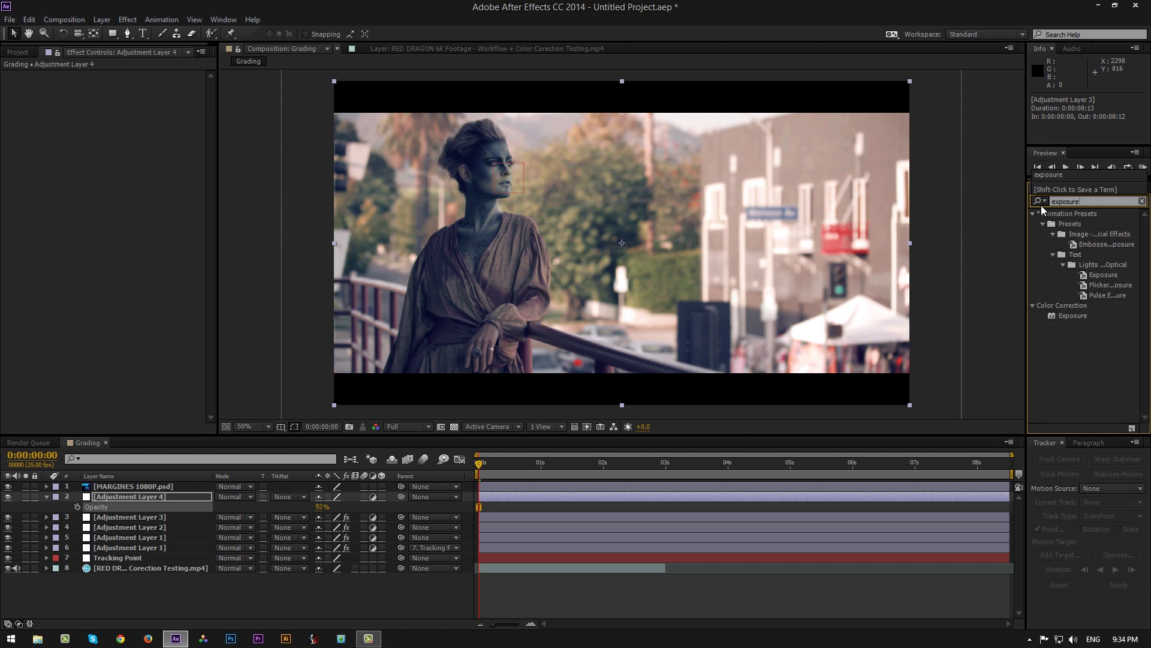
double_click(1080, 318)
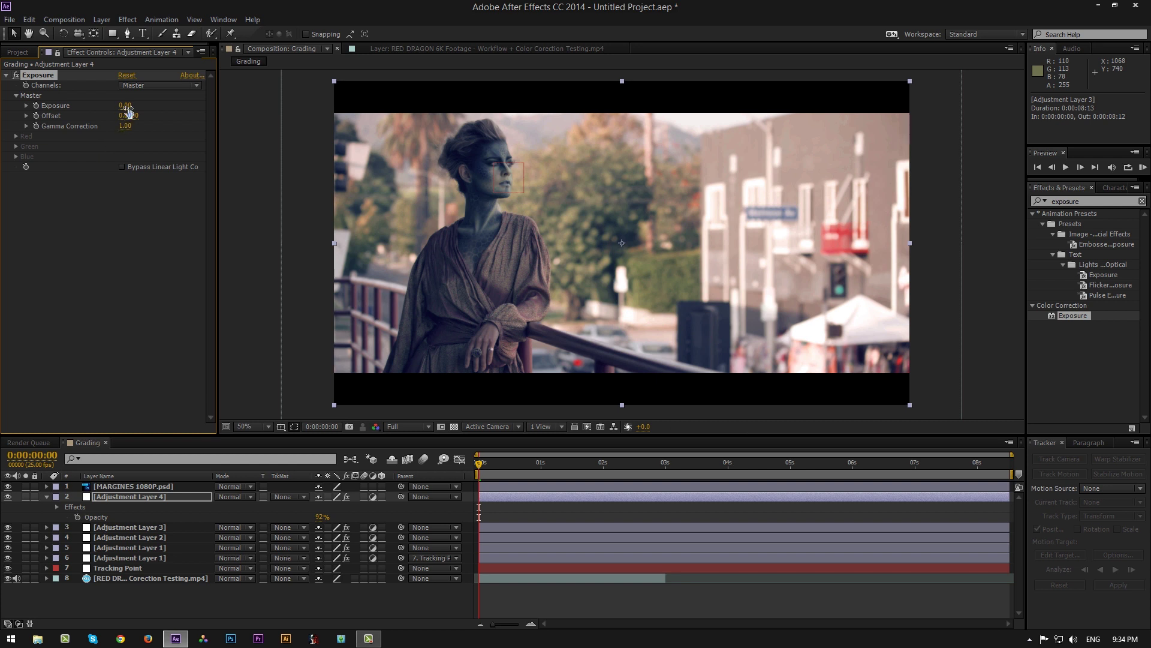
left_click(128, 106)
type("0.6")
key("Return")
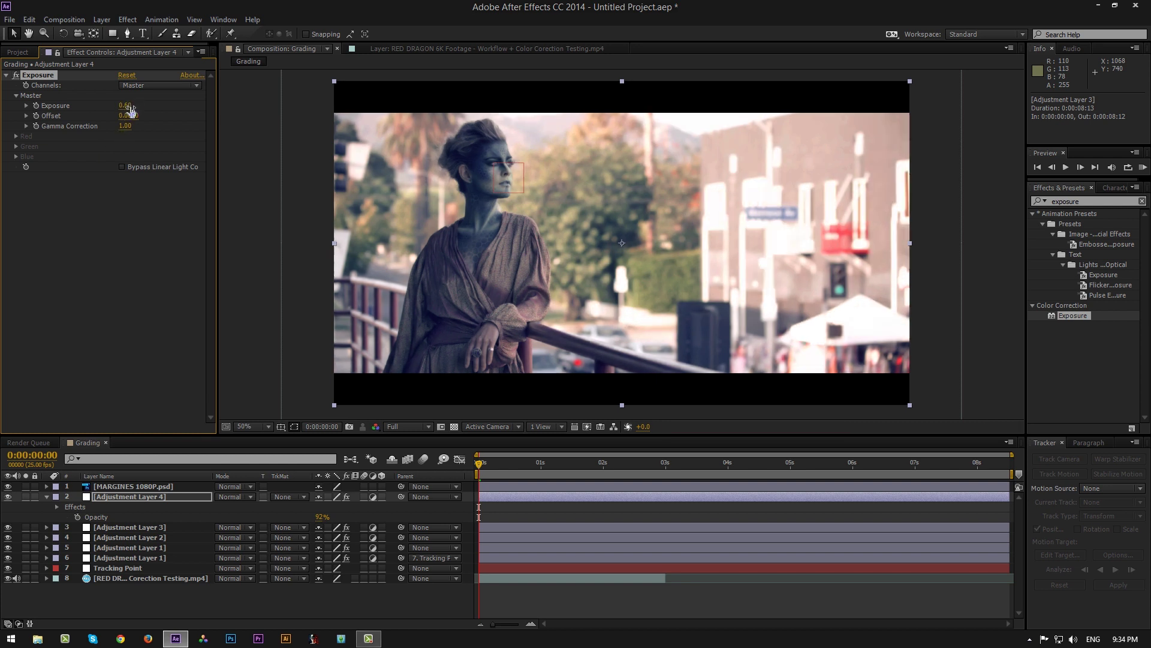
Step: Compare the image with and without the Exposure effect on Adjustment Layer 4
left_click(16, 75)
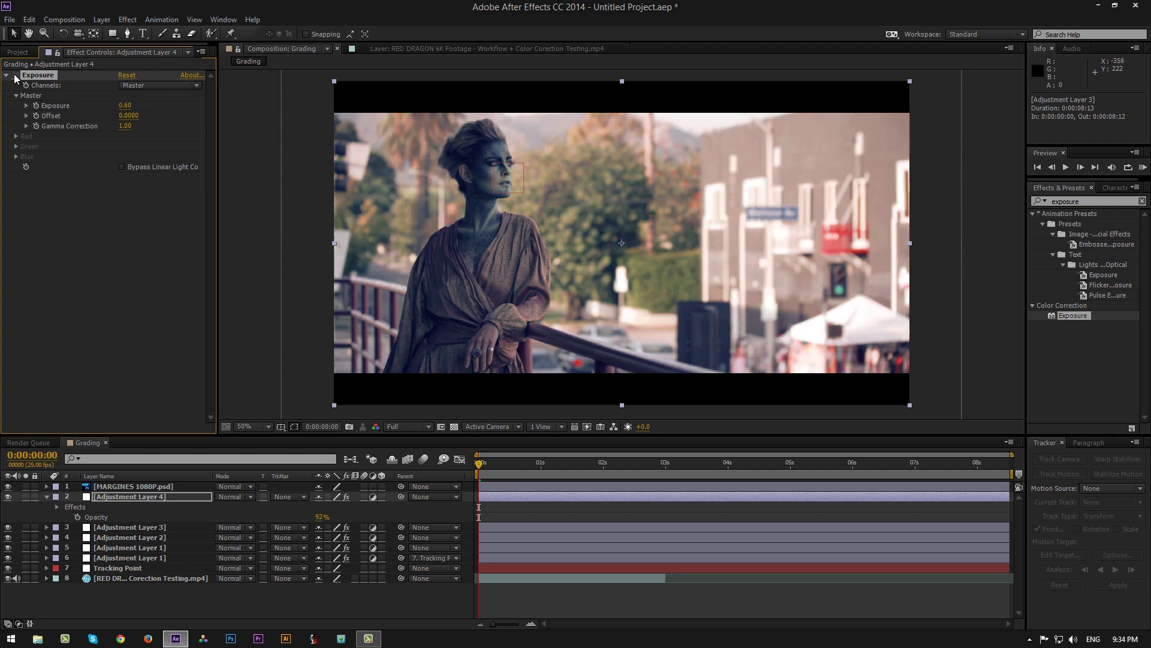
left_click(15, 75)
left_click(16, 75)
left_click(16, 75)
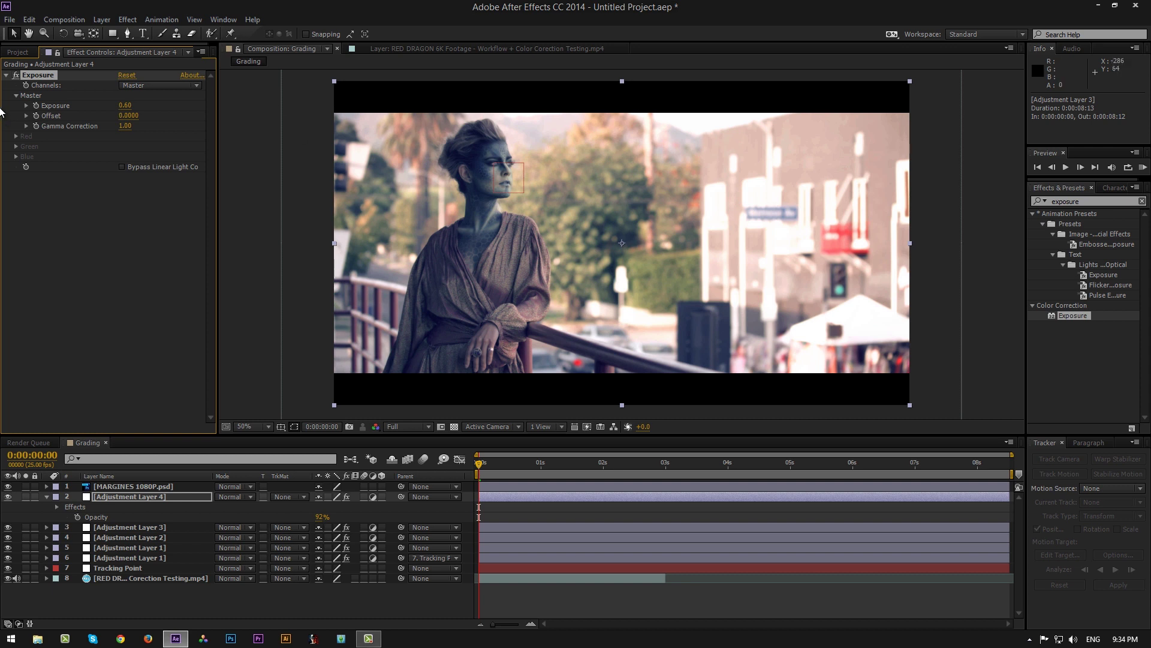
Step: Collapse the Exposure effect and the revealed properties of Adjustment Layer 4, keeping that layer selected
left_click(7, 76)
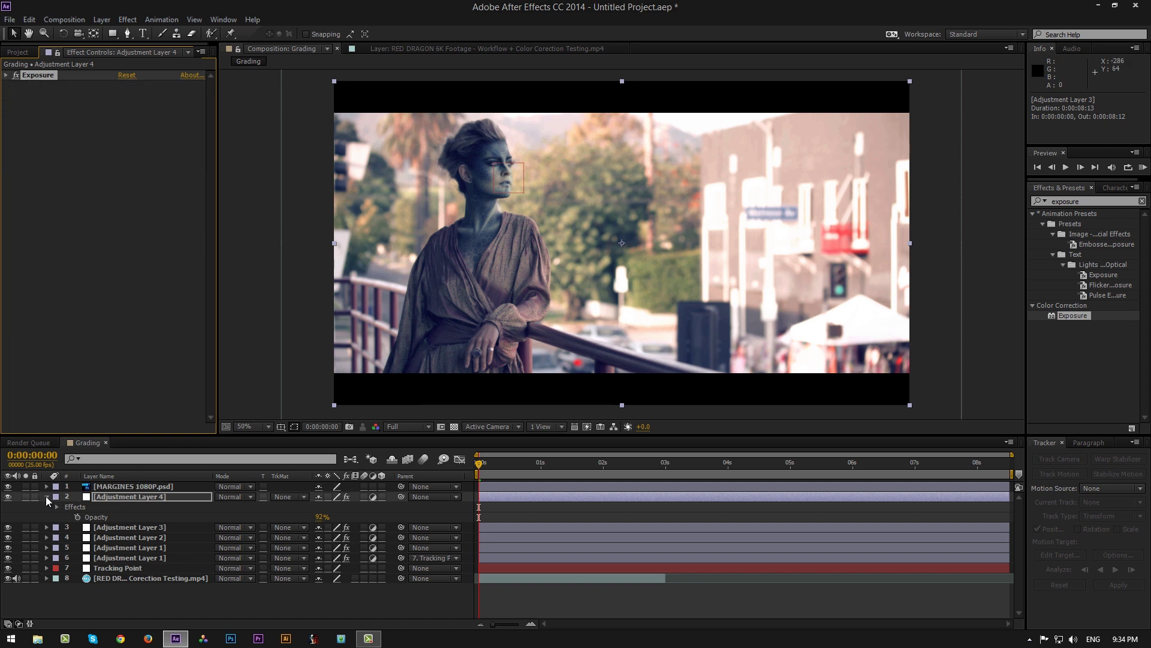
left_click(46, 496)
left_click(143, 496)
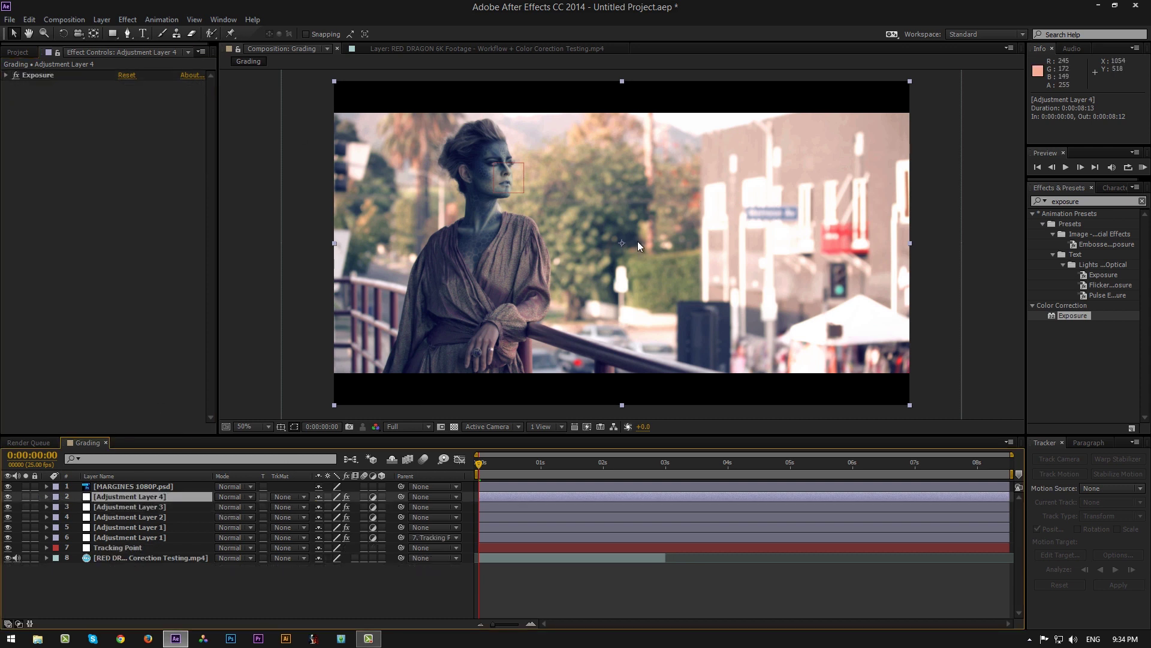
Step: Draw a closed Pen tool mask on Adjustment Layer 4 around the woman's head, neck and the neckline of her dress
key("slash")
key("comma")
left_click(127, 33)
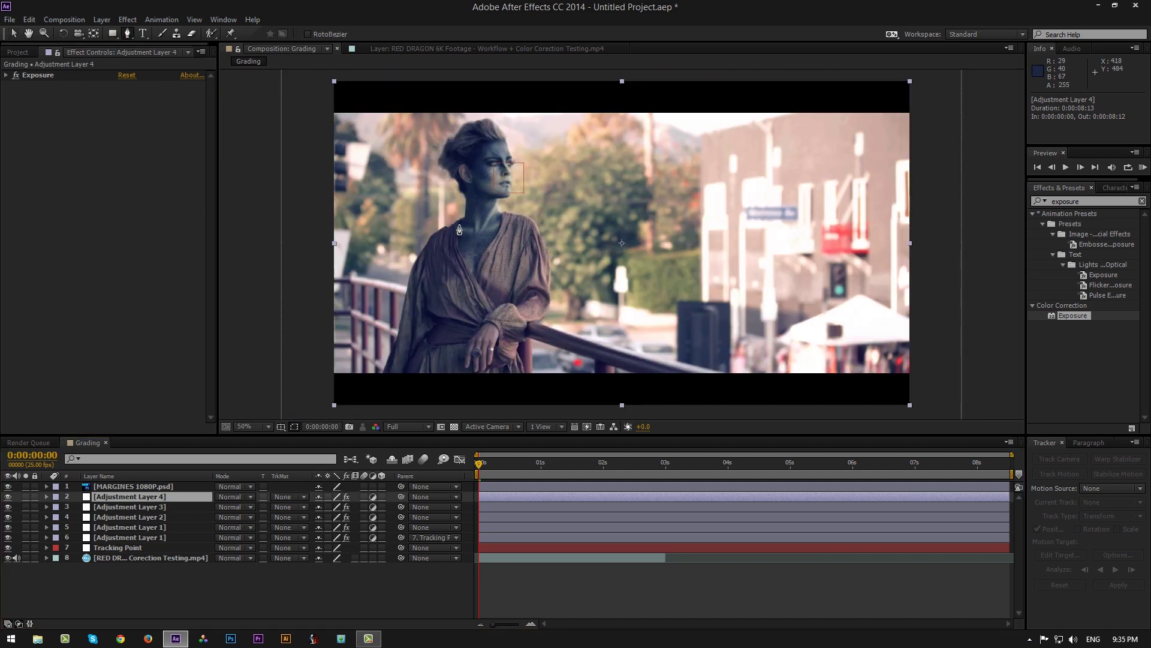
left_click(459, 221)
left_click(459, 246)
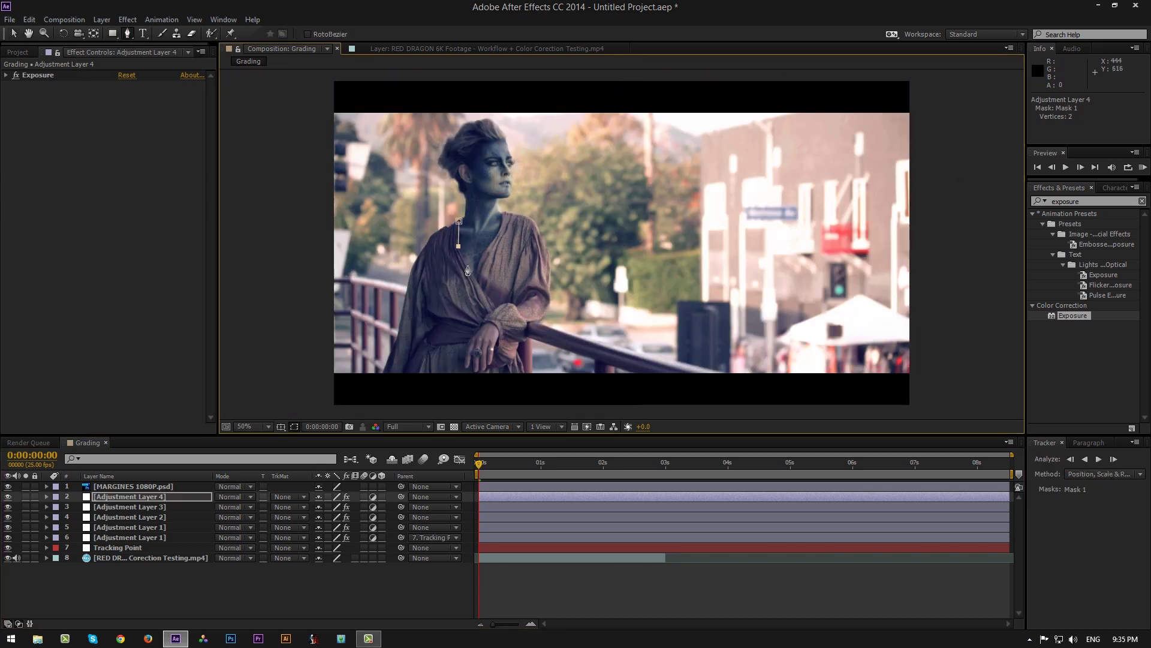
left_click(472, 273)
left_click(478, 258)
left_click(485, 247)
left_click(496, 237)
left_click(501, 219)
left_click(506, 207)
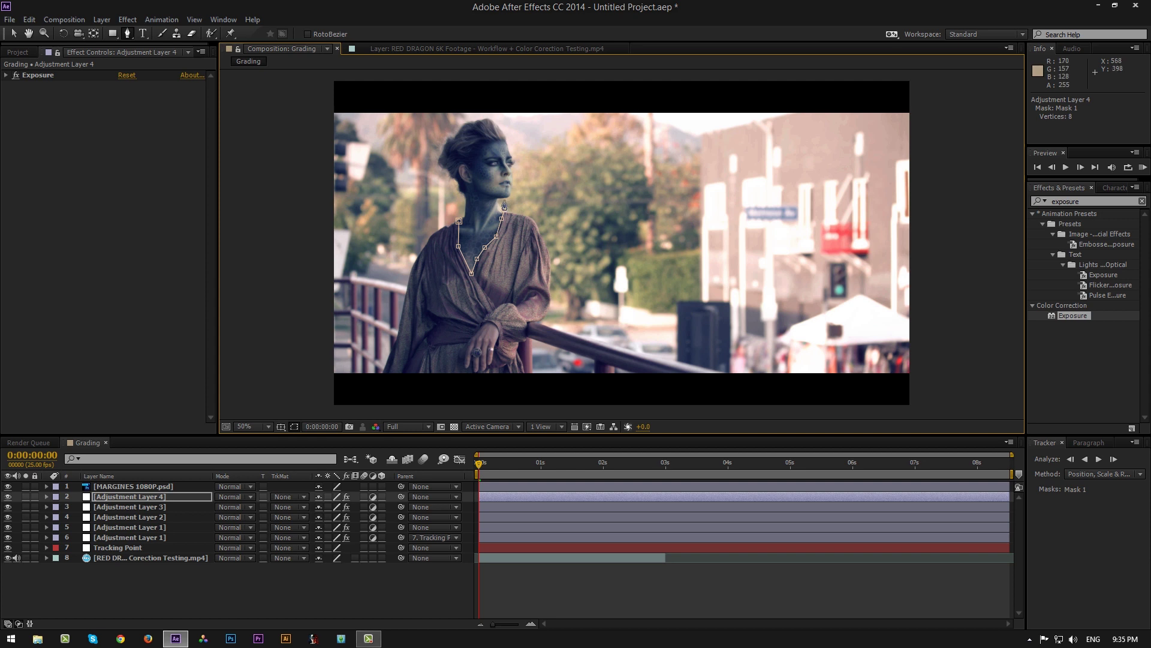
left_click(503, 201)
left_click(512, 200)
left_click(514, 190)
left_click(517, 173)
left_click(518, 162)
left_click(509, 133)
left_click(495, 115)
left_click(470, 115)
left_click(450, 128)
left_click(441, 135)
left_click(428, 160)
left_click(441, 177)
left_click(454, 190)
left_click(462, 200)
left_click(460, 221)
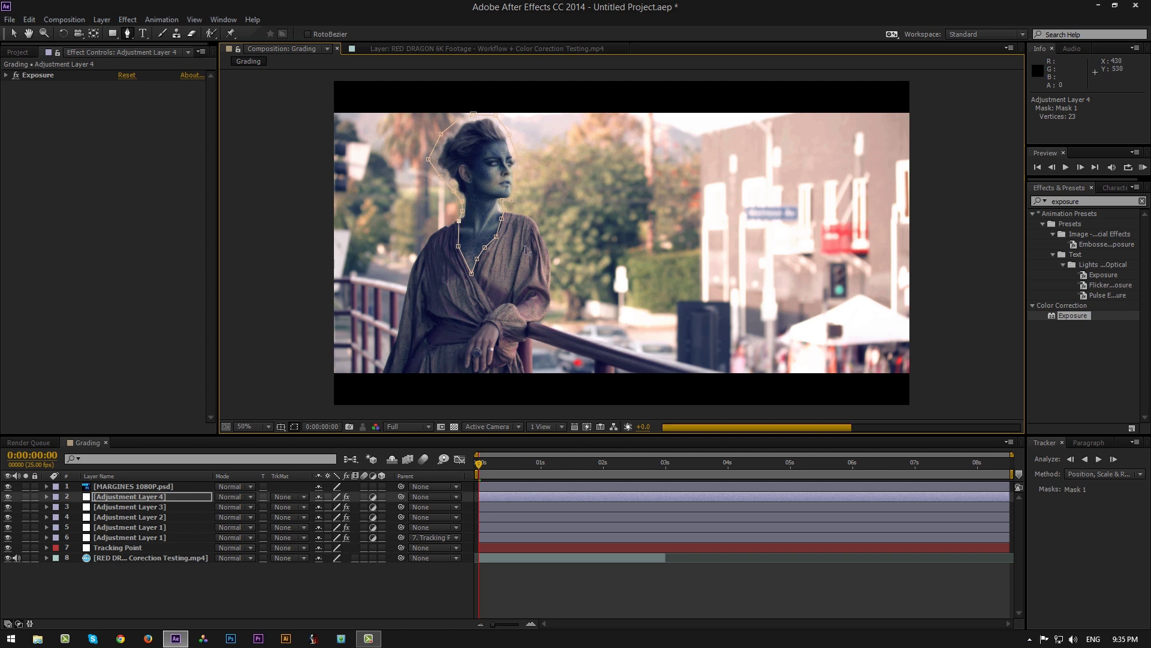
Step: Feather the mask on Adjustment Layer 4 by 190 pixels and compare the image with and without the layer
key("f")
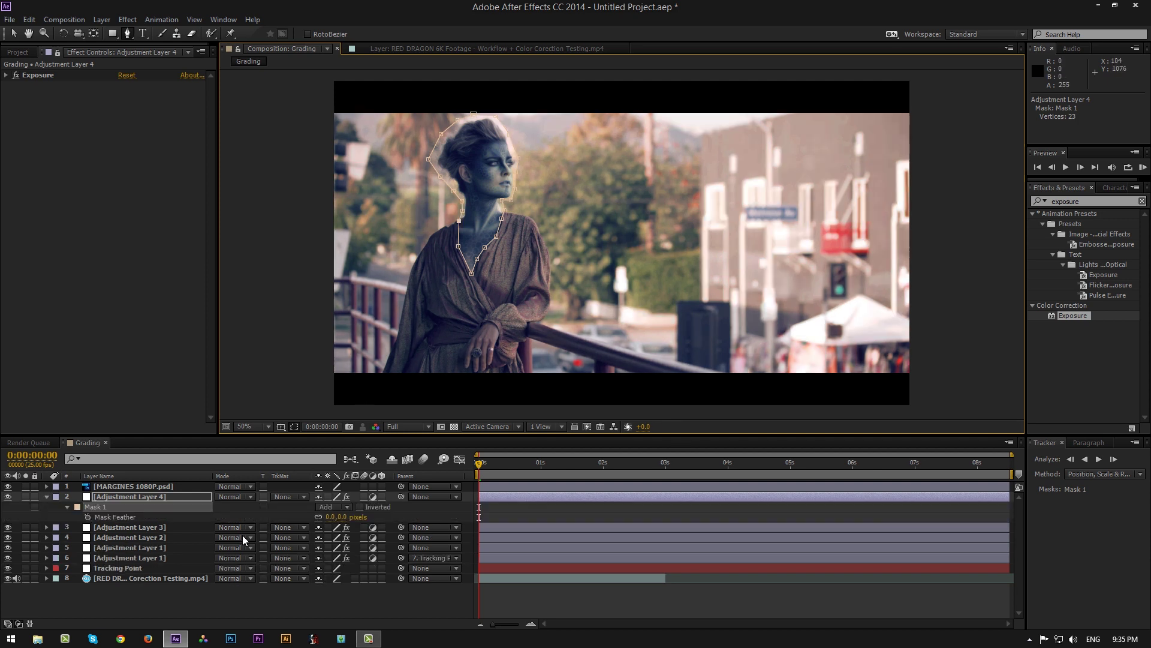
left_click_drag(328, 517, 610, 522)
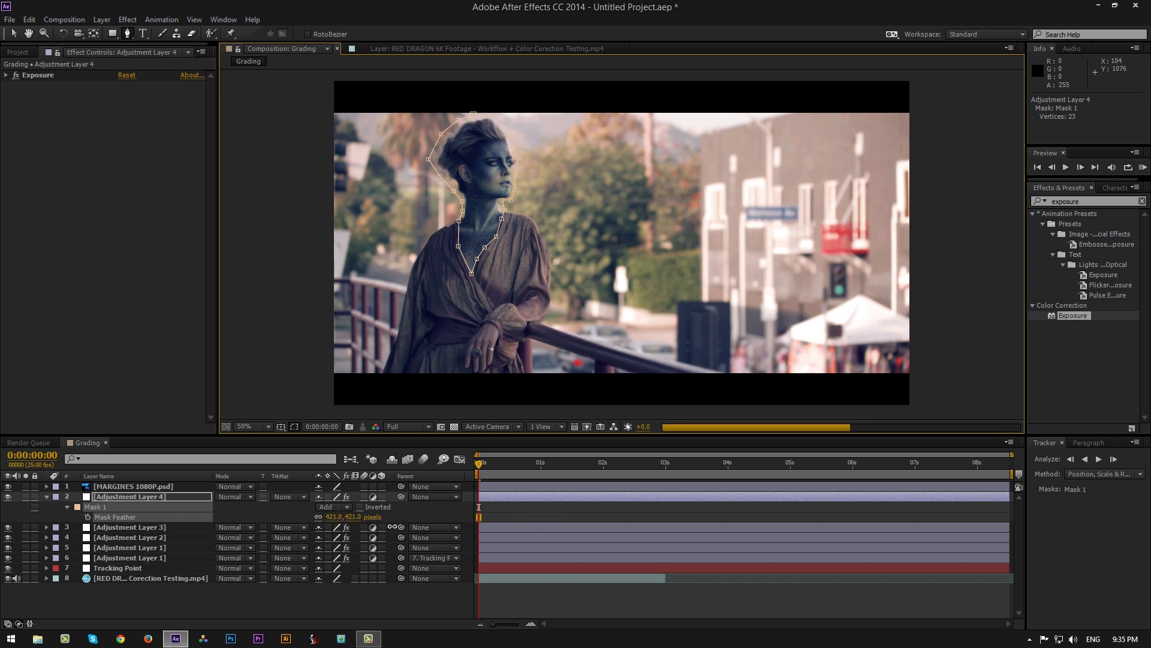
mouse_move(393, 527)
left_mouse_down()
mouse_move(259, 517)
mouse_move(377, 520)
left_mouse_up()
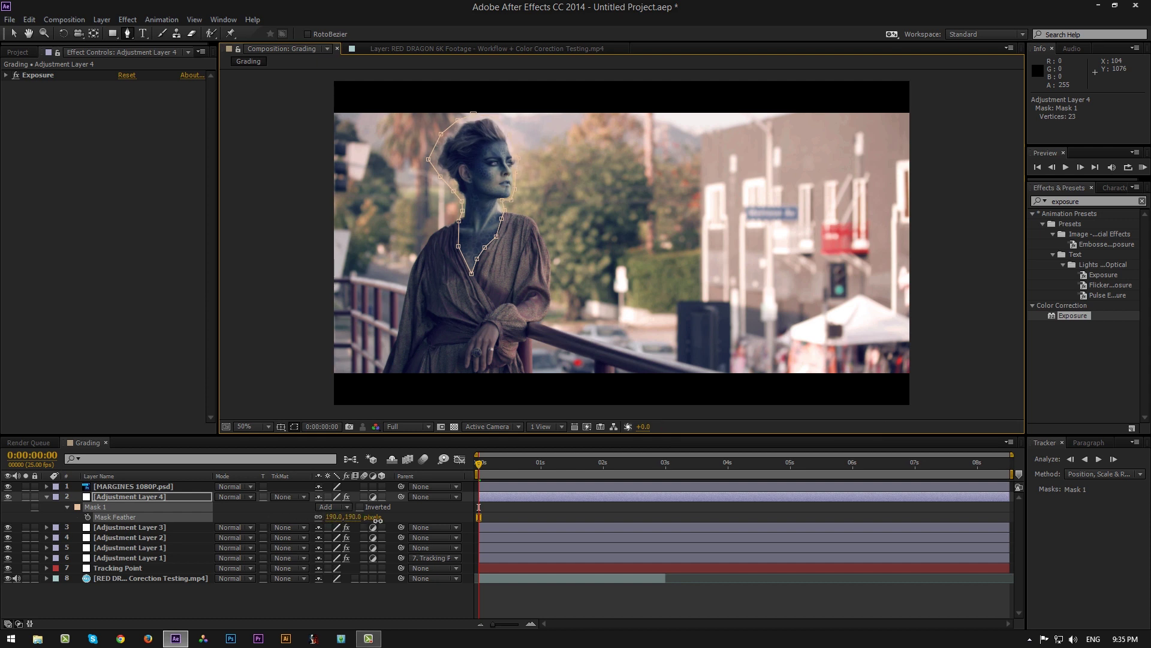
left_click(8, 497)
left_click(9, 496)
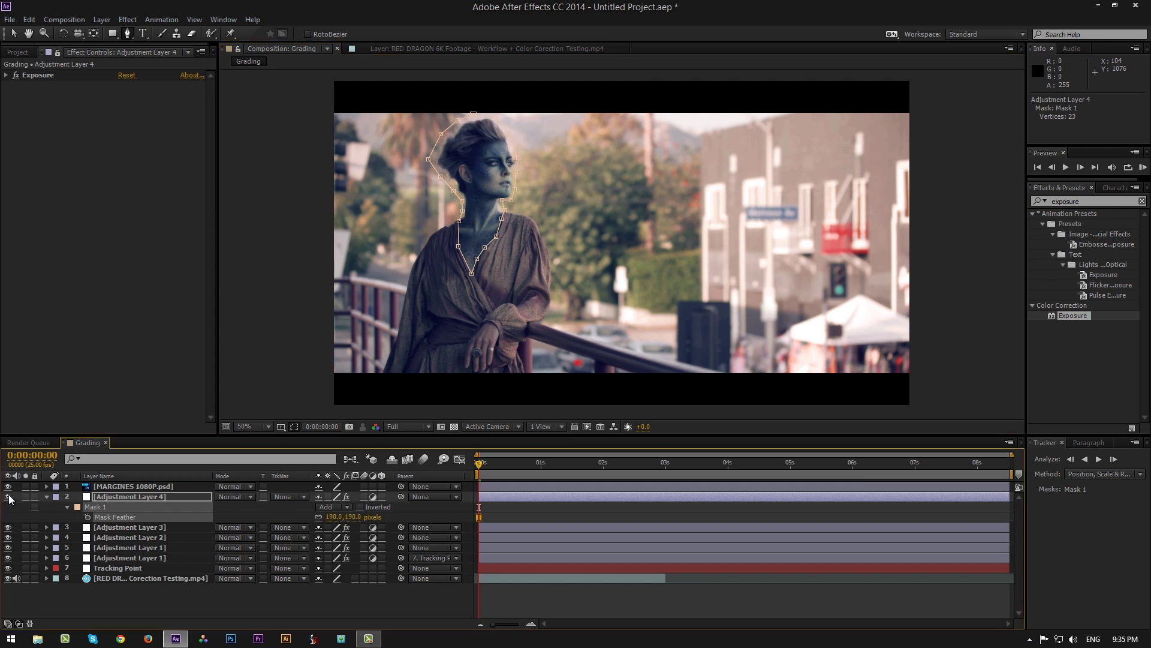
left_click(540, 600)
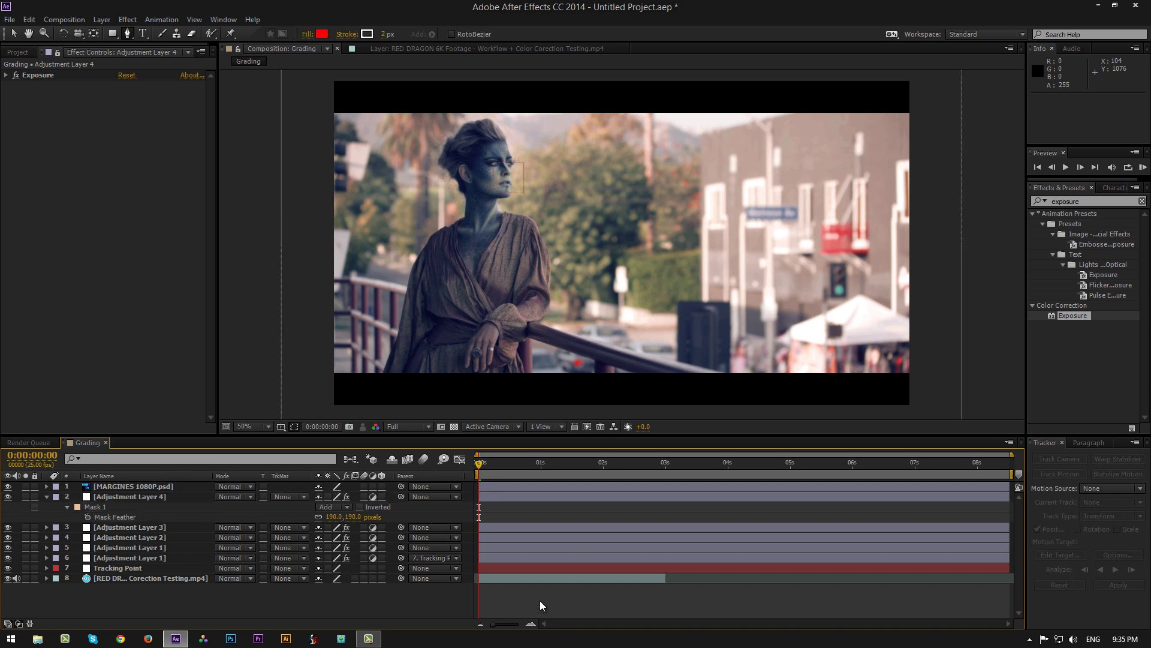
Step: Set the mask feather on Adjustment Layer 4 to 100 pixels and check the image with the layer toggled
left_click(180, 496)
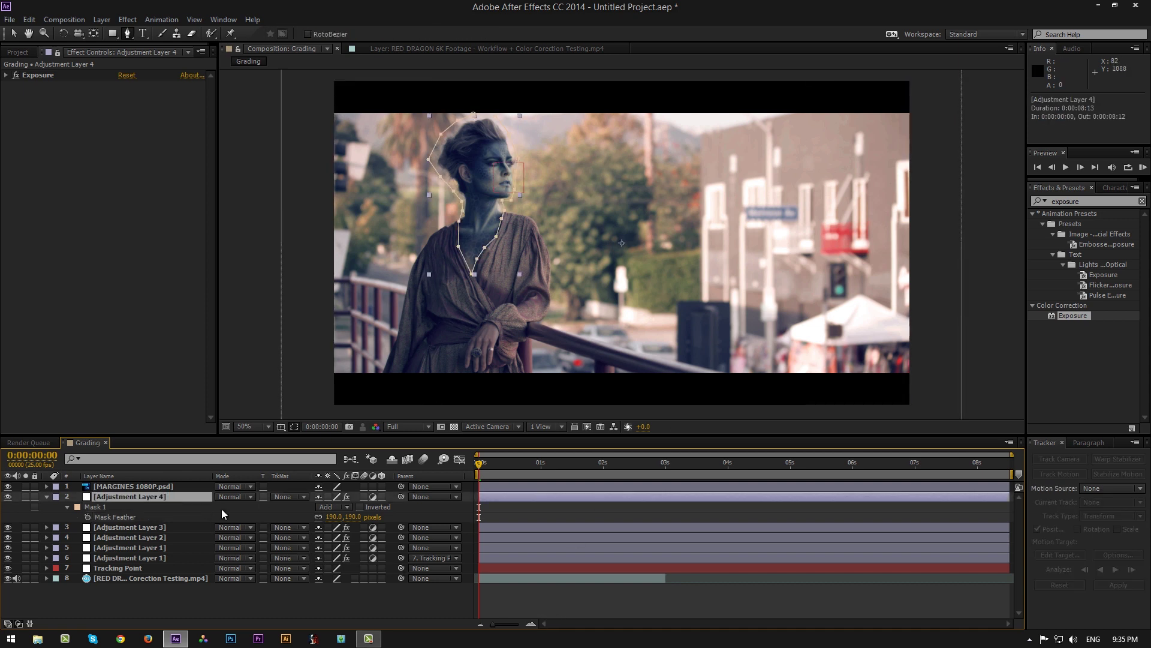
left_click(334, 517)
type("100")
key("Return")
left_click(593, 610)
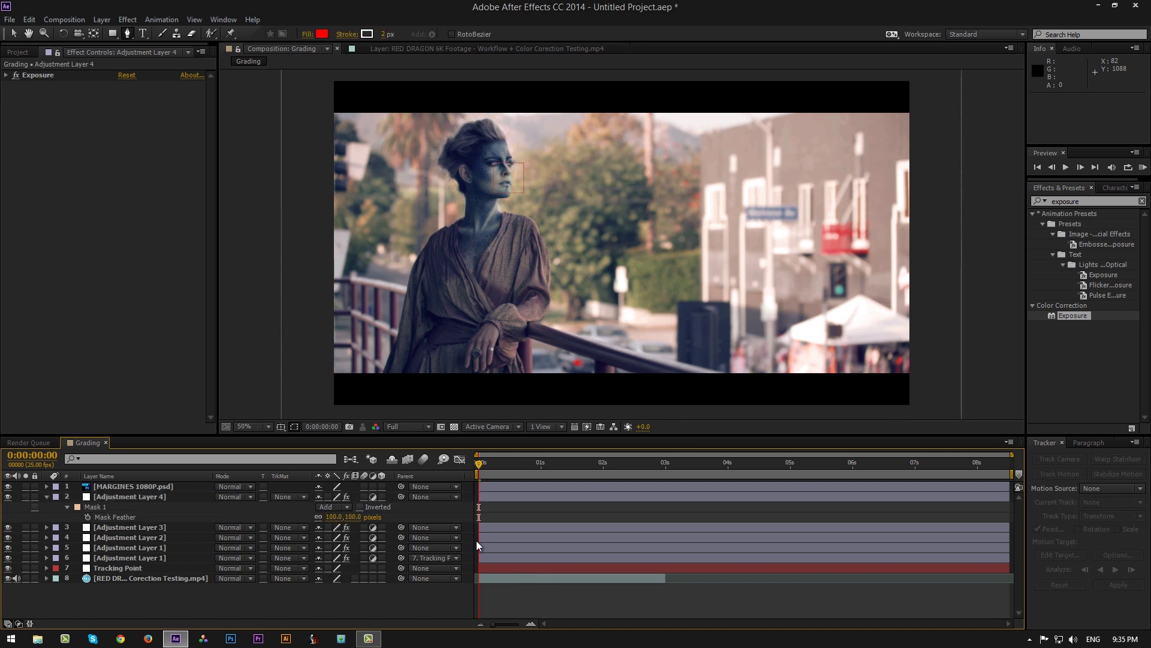
left_click(8, 497)
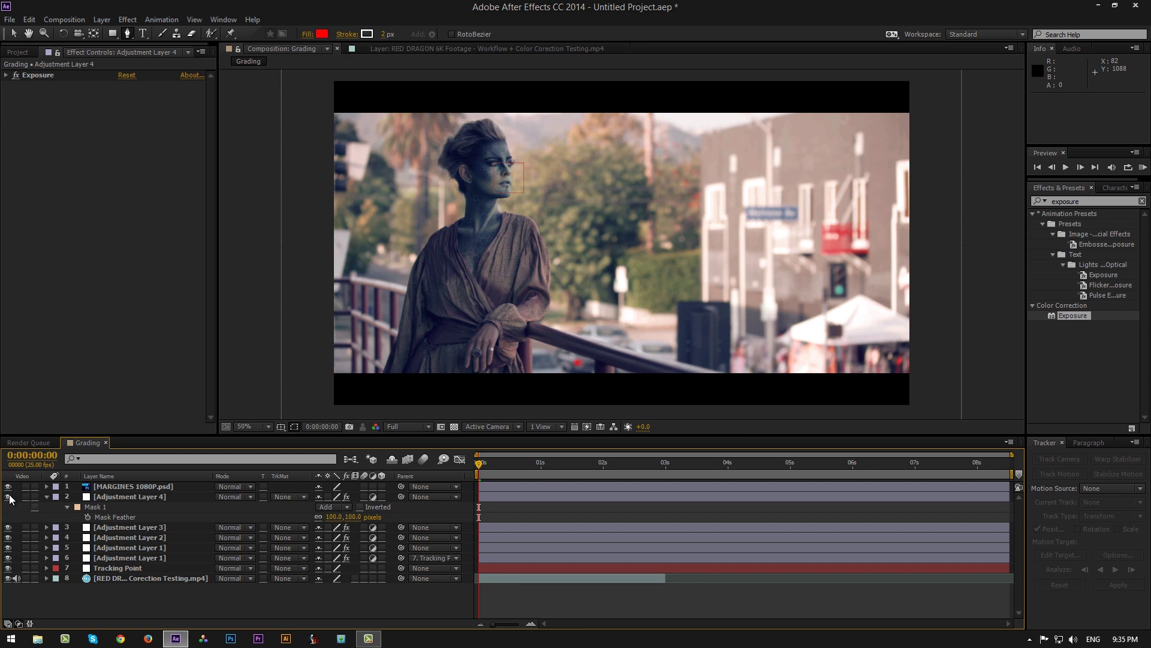
Step: Set the master Exposure value of Adjustment Layer 4's Exposure effect to 0.80 and deselect the layer
left_click(105, 498)
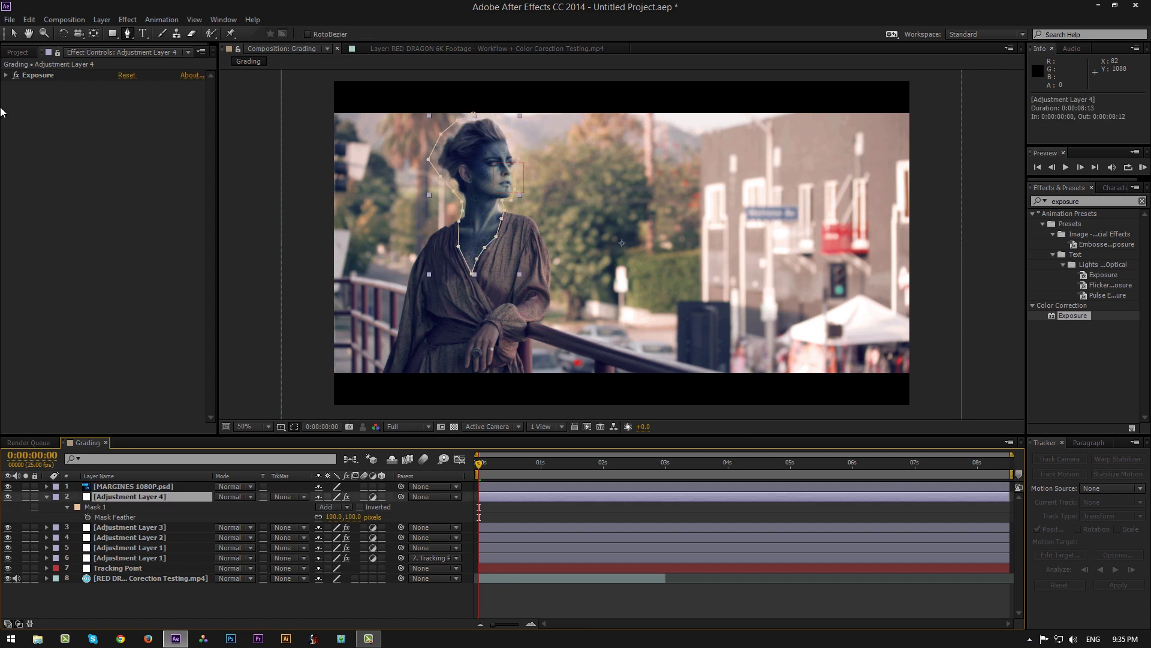
left_click(11, 79)
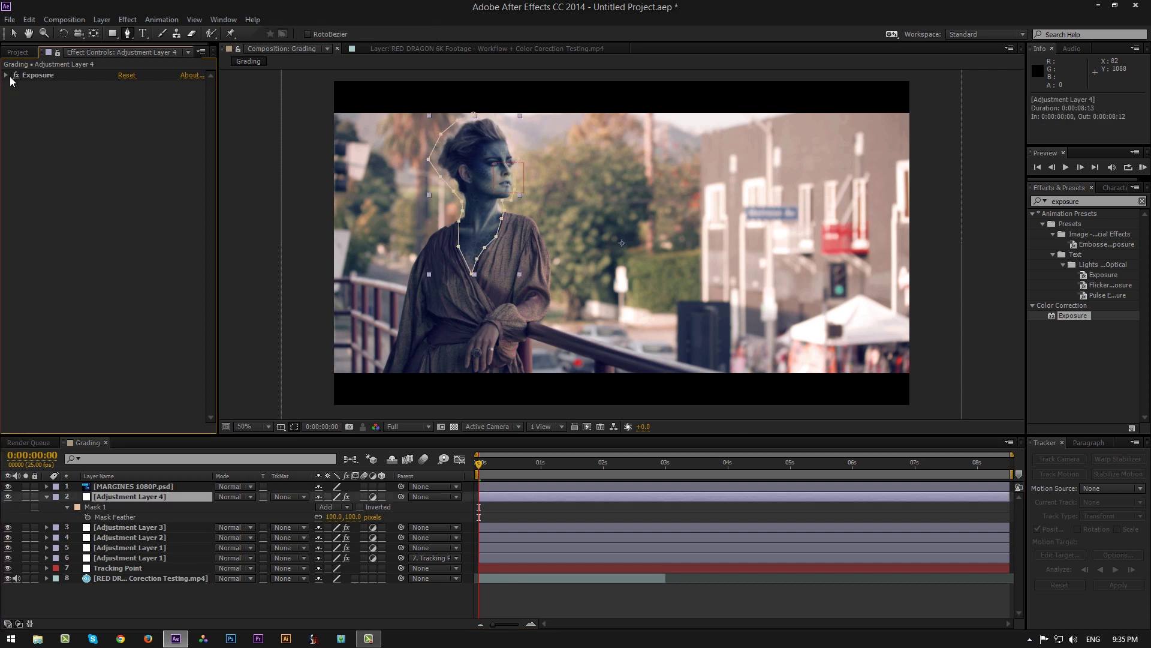
left_click(6, 76)
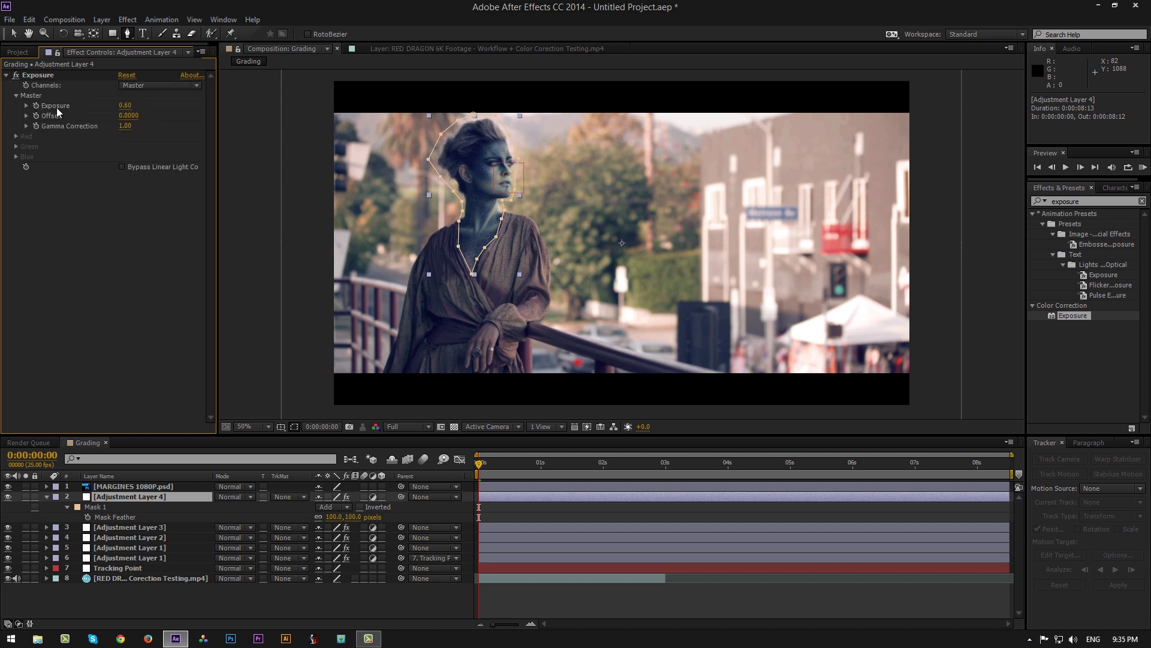
left_click(133, 105)
key("Return")
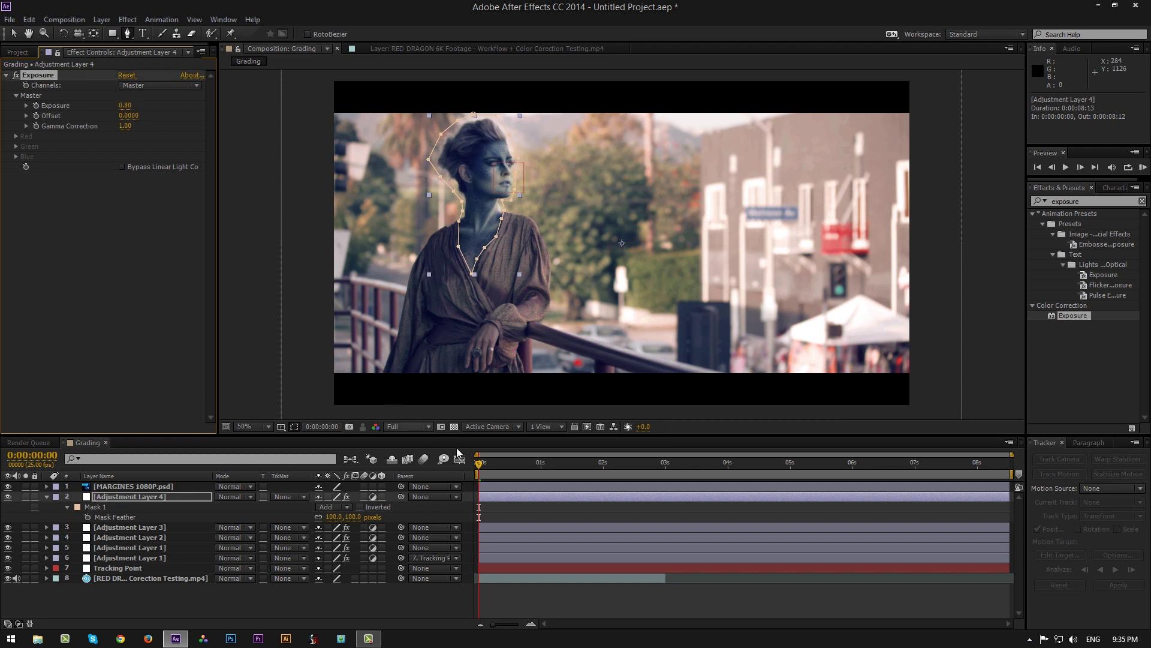
left_click(527, 609)
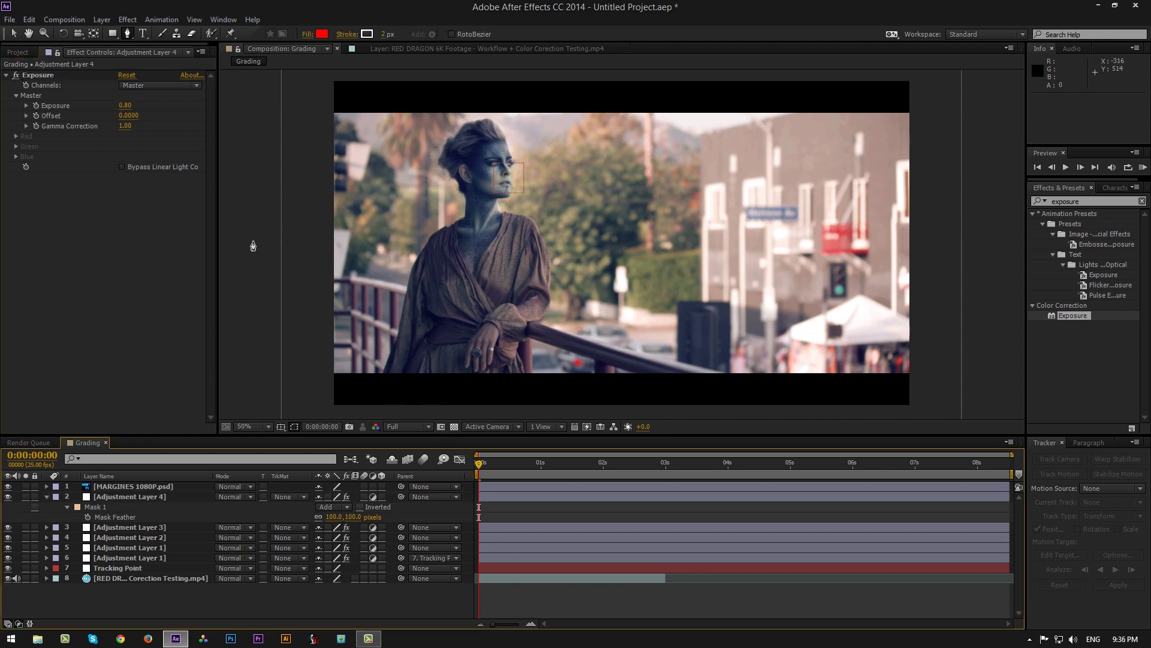
Step: Set the opacity of Adjustment Layer 4 to 100% and deselect the layer
left_click(180, 497)
key("t")
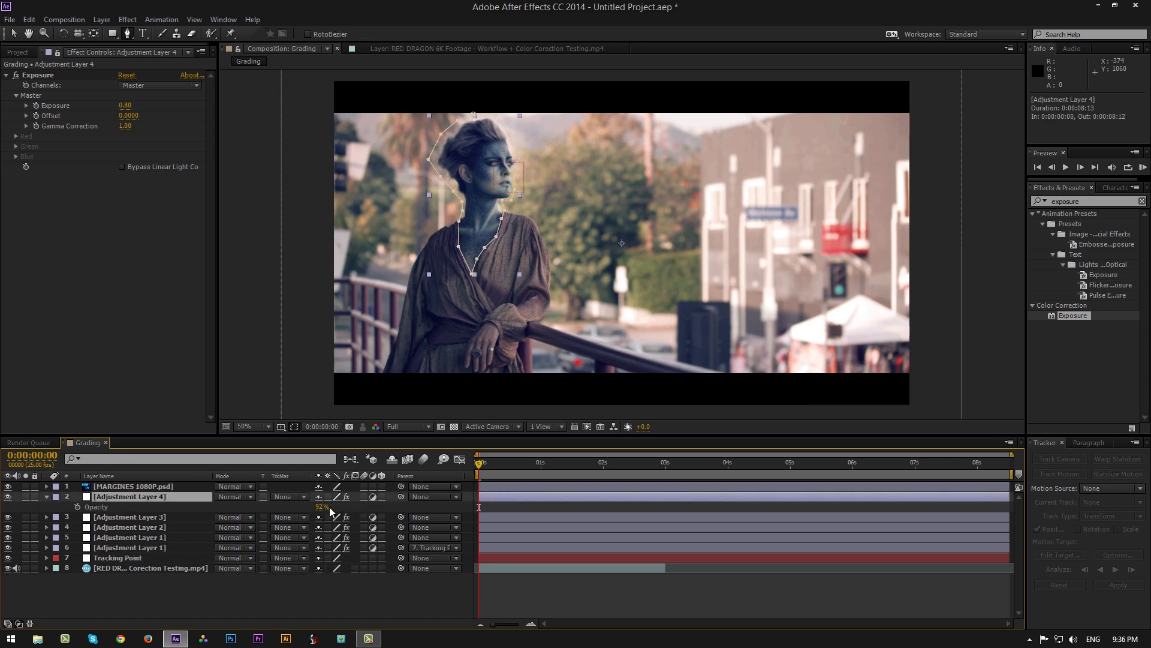
left_click(326, 506)
key("Return")
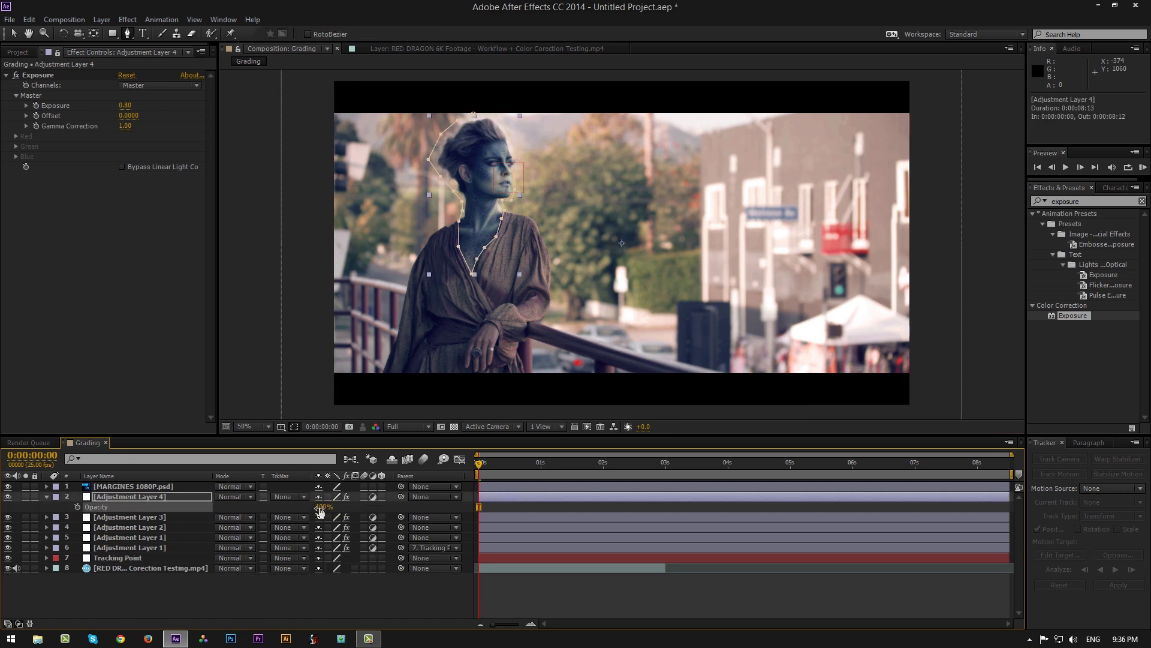
left_click(620, 595)
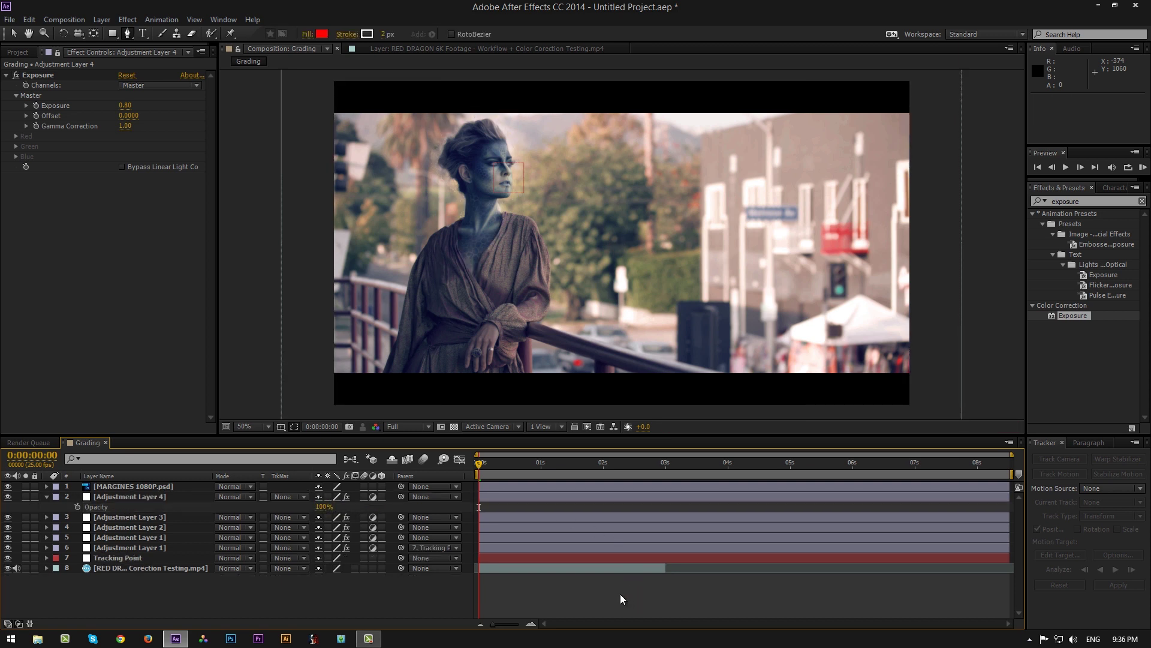
Step: Set the mask feather on Adjustment Layer 4 to 120 pixels and collapse the layer's properties
left_click(155, 498)
key("f")
left_click(342, 520)
left_click_drag(342, 519, 344, 520)
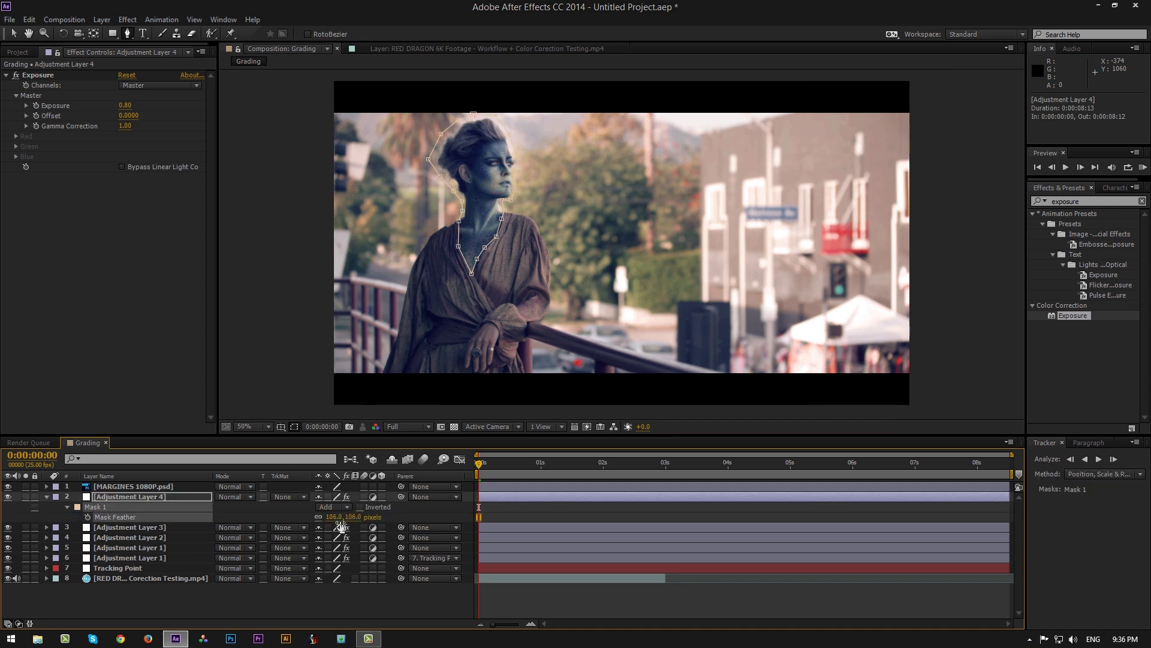
left_click(339, 520)
type("120")
key("Return")
left_click(527, 605)
left_click(46, 497)
Step: Collapse the Exposure effect and create a new adjustment layer directly above Adjustment Layer 4
left_click(113, 496)
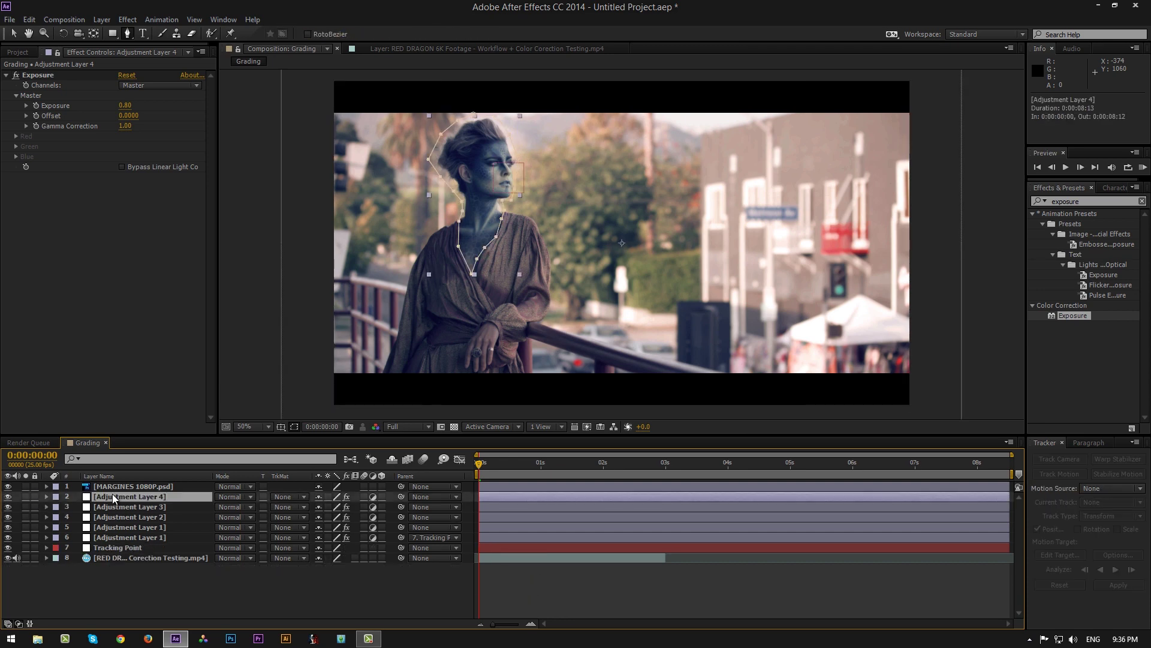
left_click(6, 75)
left_click(101, 19)
mouse_move(239, 33)
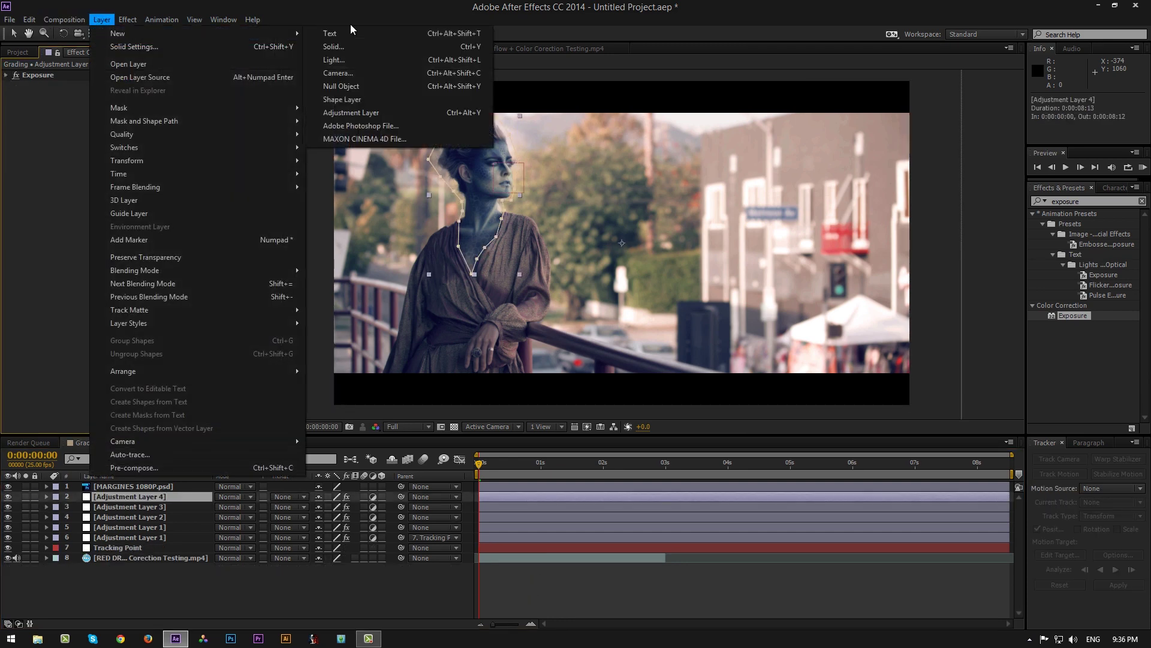
left_click(375, 114)
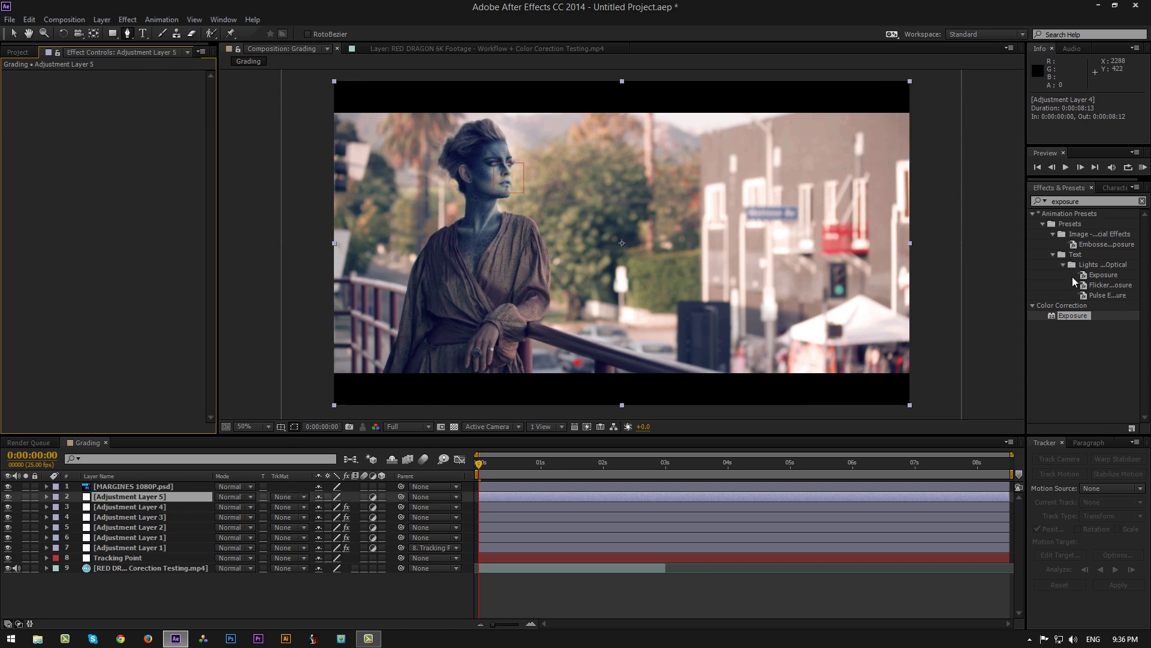
Step: Add the Exposure color correction effect to Adjustment Layer 5, set its master Exposure to 0.10, and collapse the effect
double_click(1071, 315)
left_click(131, 107)
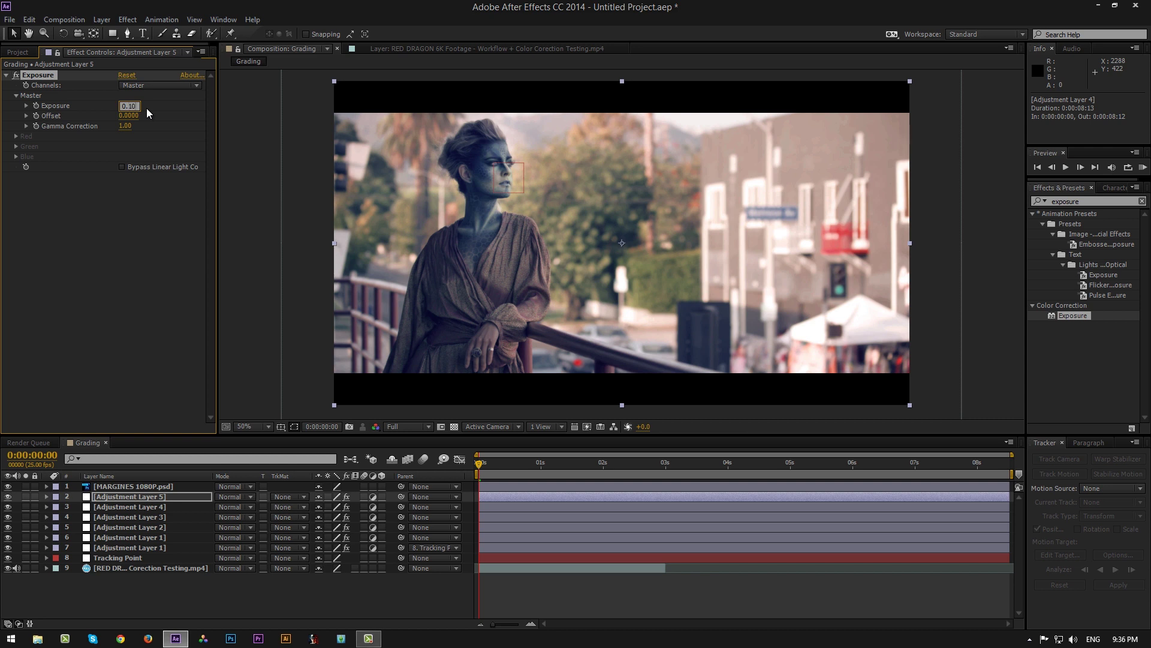
type("0.10")
key("Return")
left_click(6, 75)
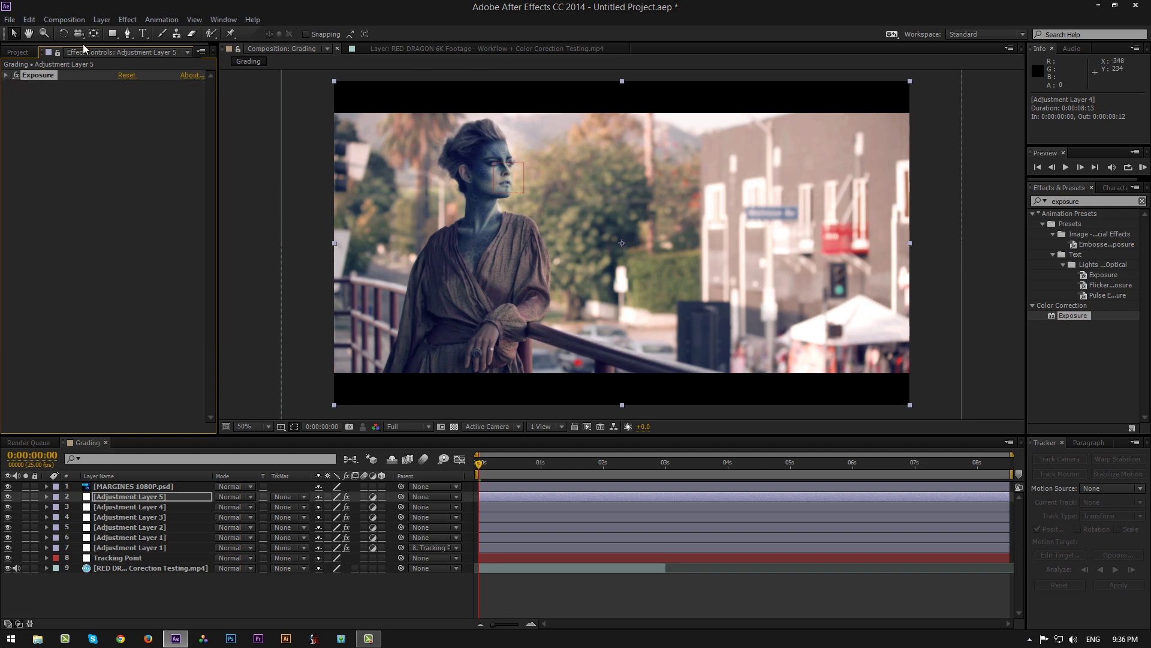
Step: Create another adjustment layer above Adjustment Layer 5, add the Hue/Saturation effect to it, and clear the effects search
left_click(102, 19)
mouse_move(150, 34)
left_click(360, 113)
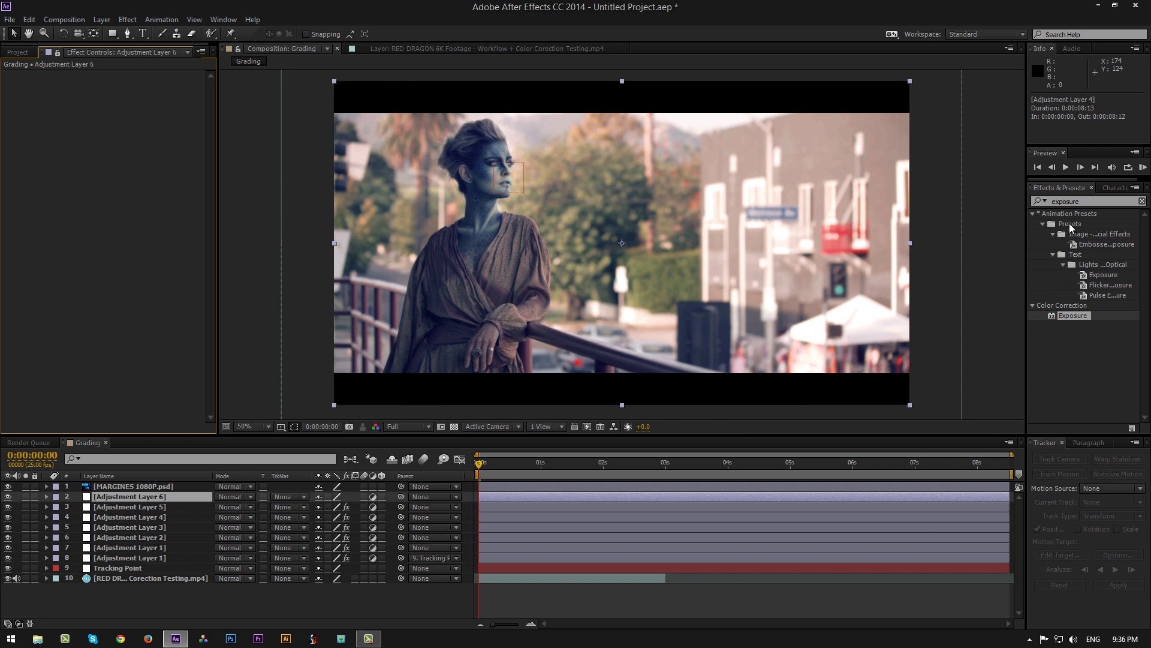
left_click(1071, 201)
type("hue")
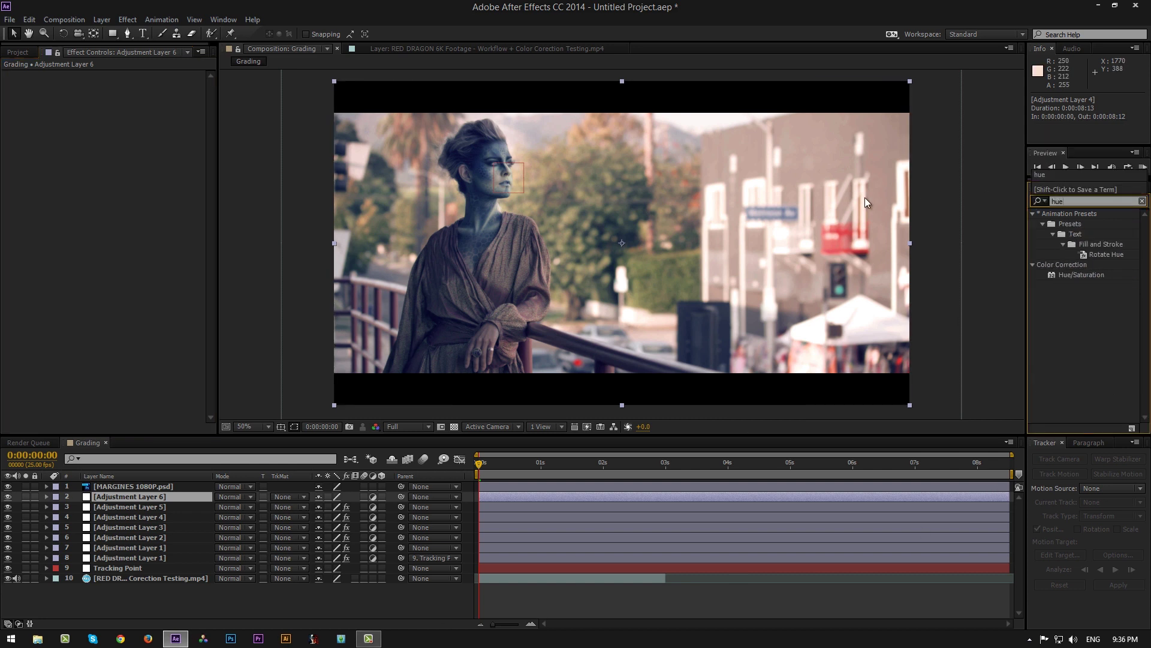
double_click(1092, 278)
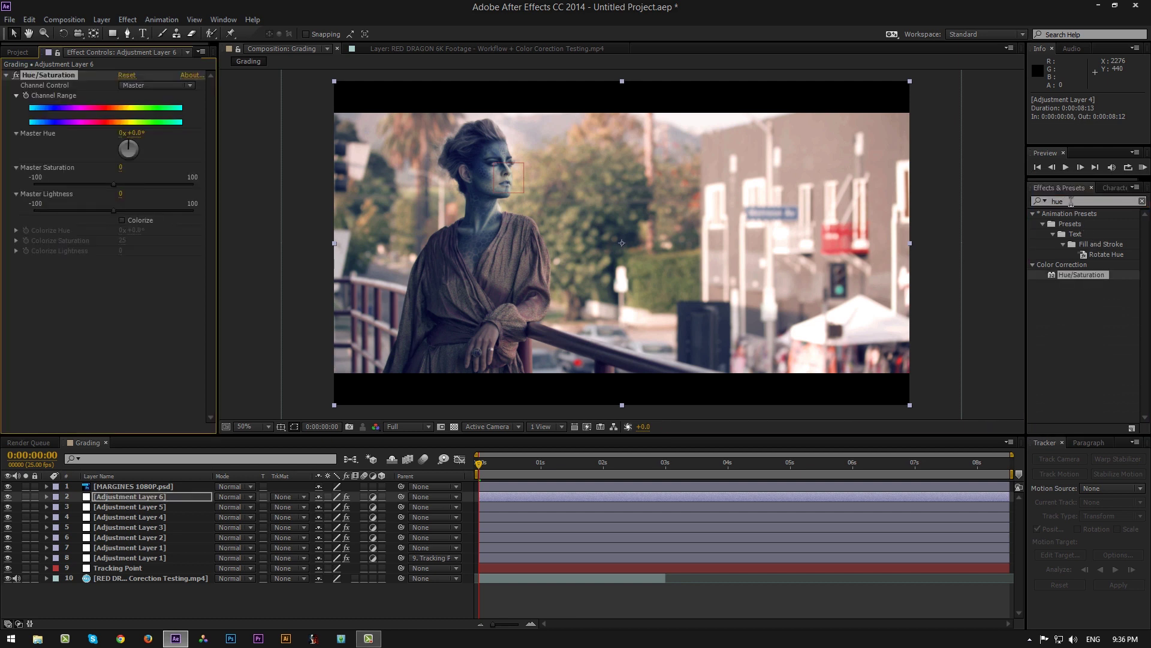
key("BackSpace")
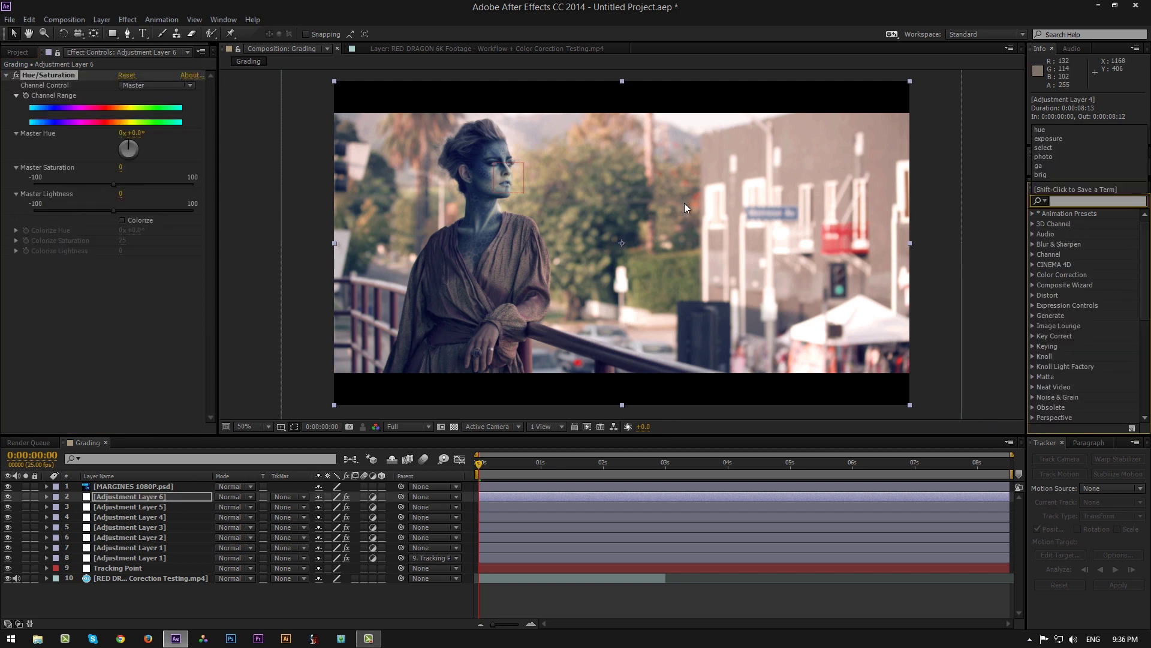
Step: Set the Hue/Saturation effect's Master Saturation to -34 and Master Lightness to -4 on Adjustment Layer 6
left_click(121, 168)
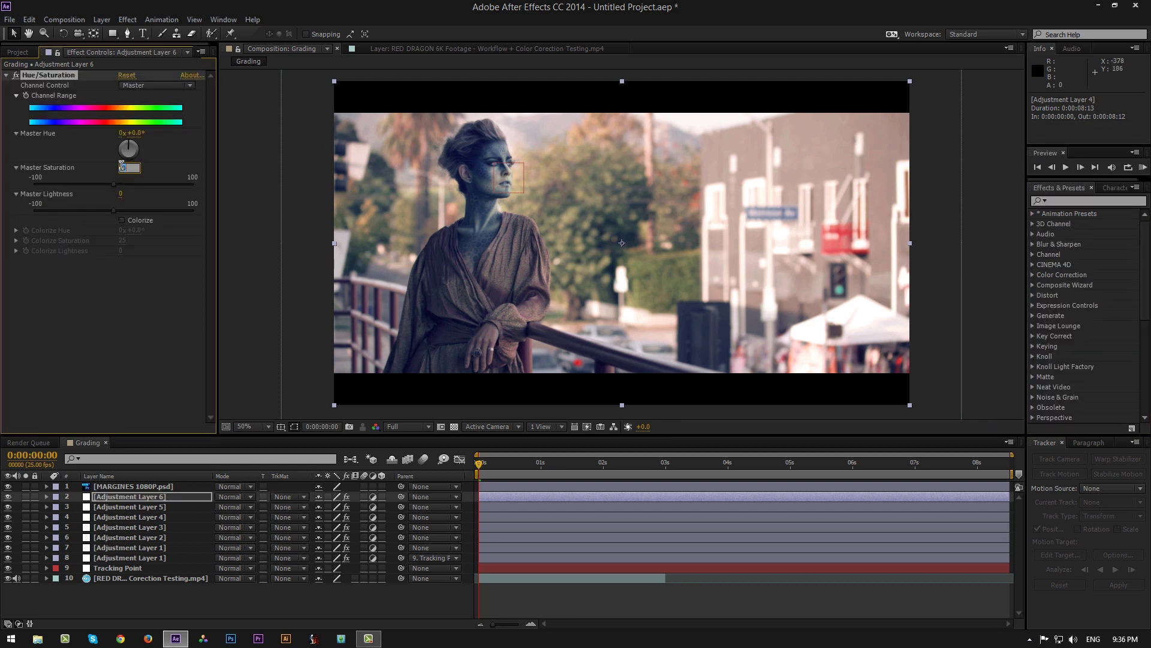
type("-34")
key("Return")
left_click(122, 195)
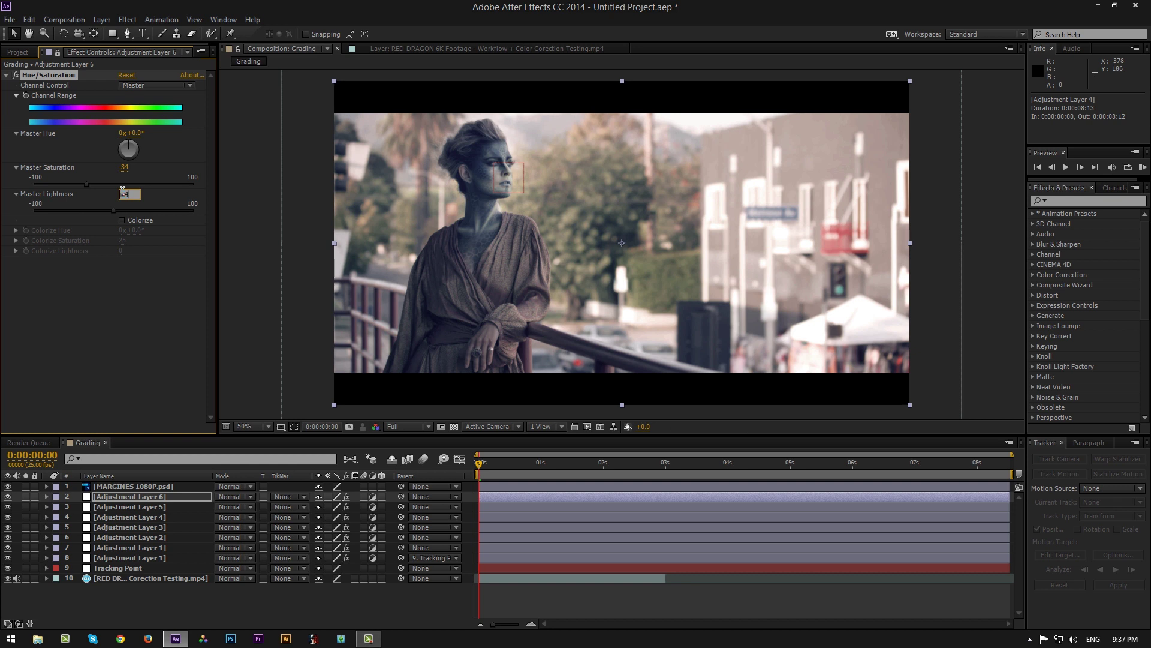
type("-4")
key("Return")
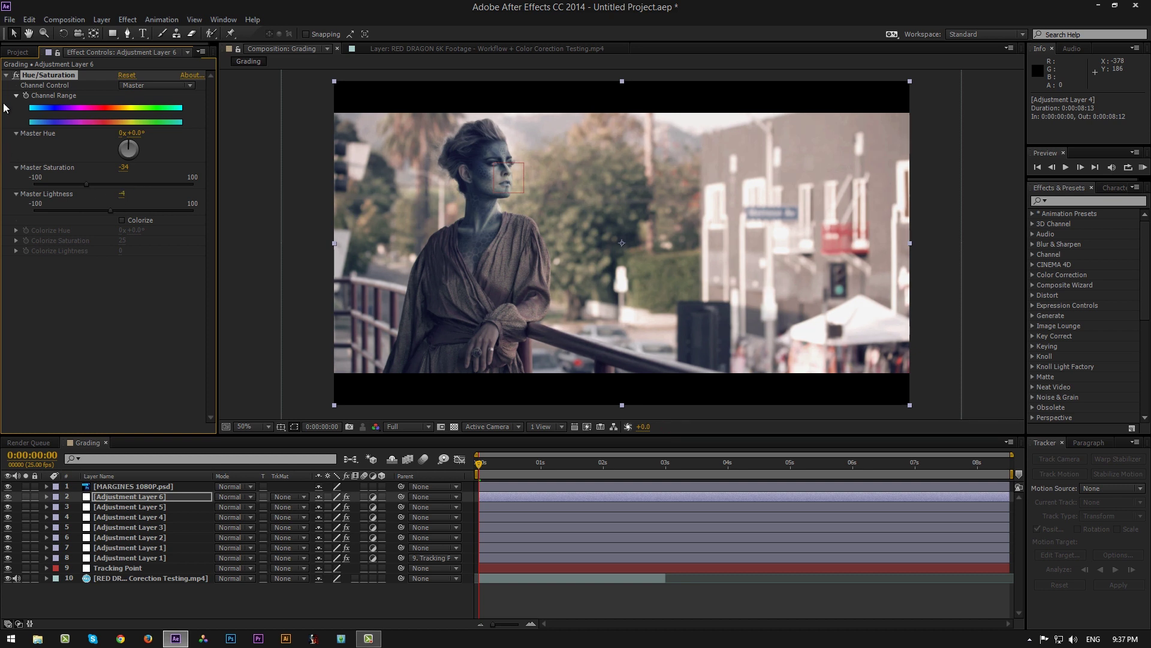
Step: Collapse the Hue/Saturation effect and create a new adjustment layer directly above Adjustment Layer 6
left_click(7, 75)
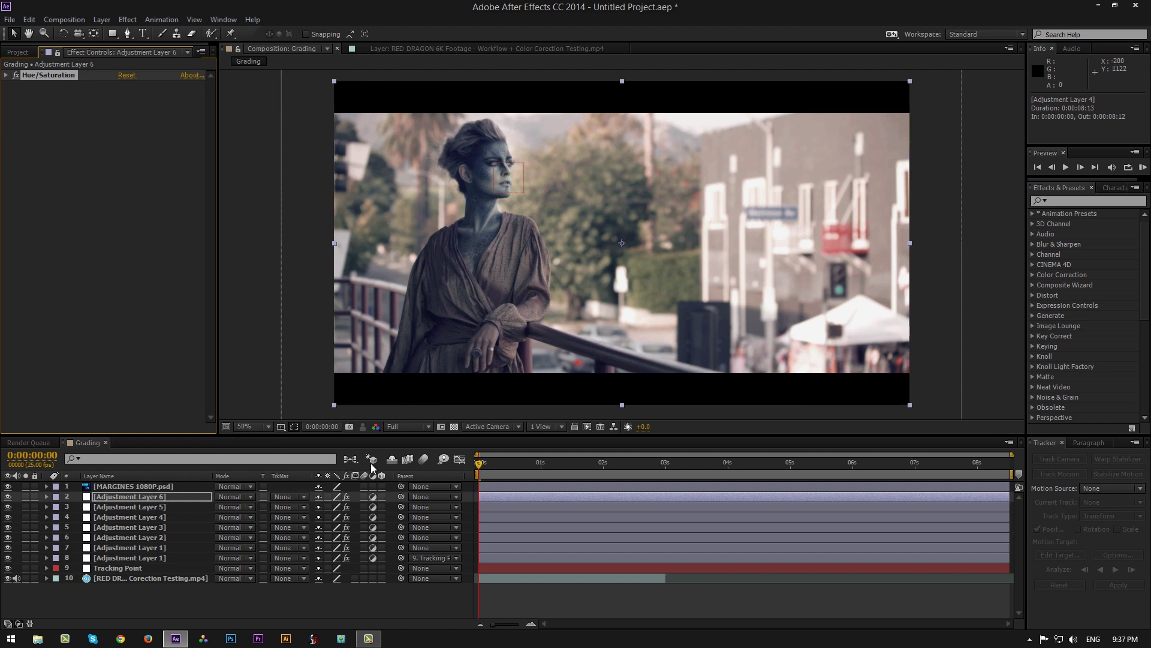
left_click(101, 19)
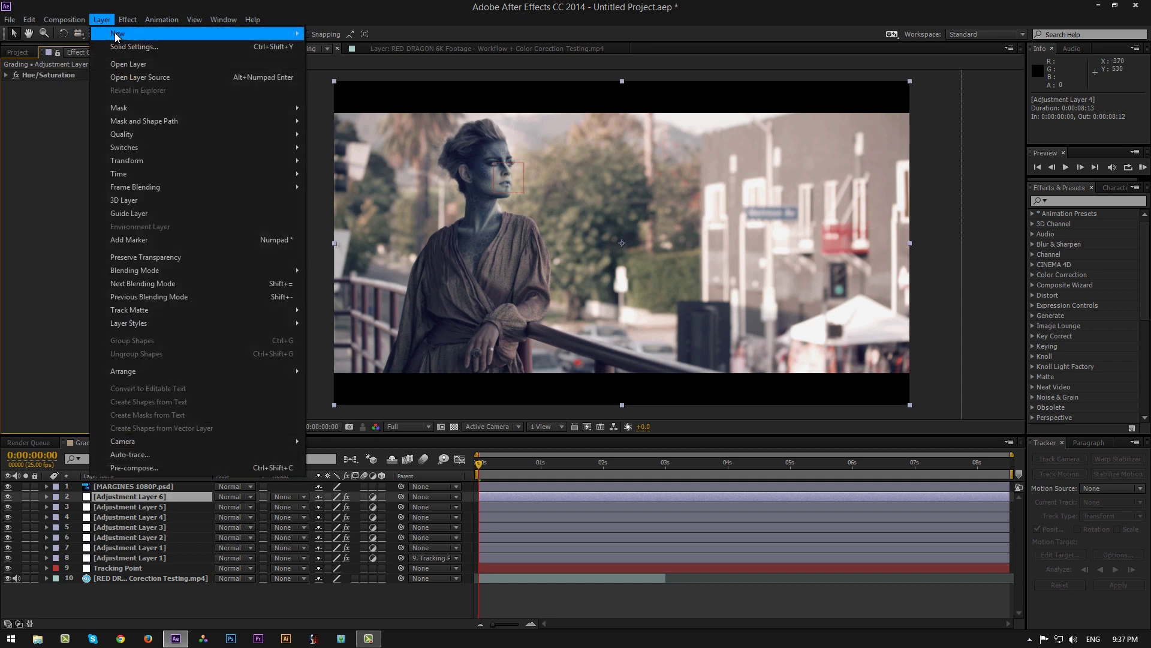
mouse_move(240, 34)
left_click(368, 113)
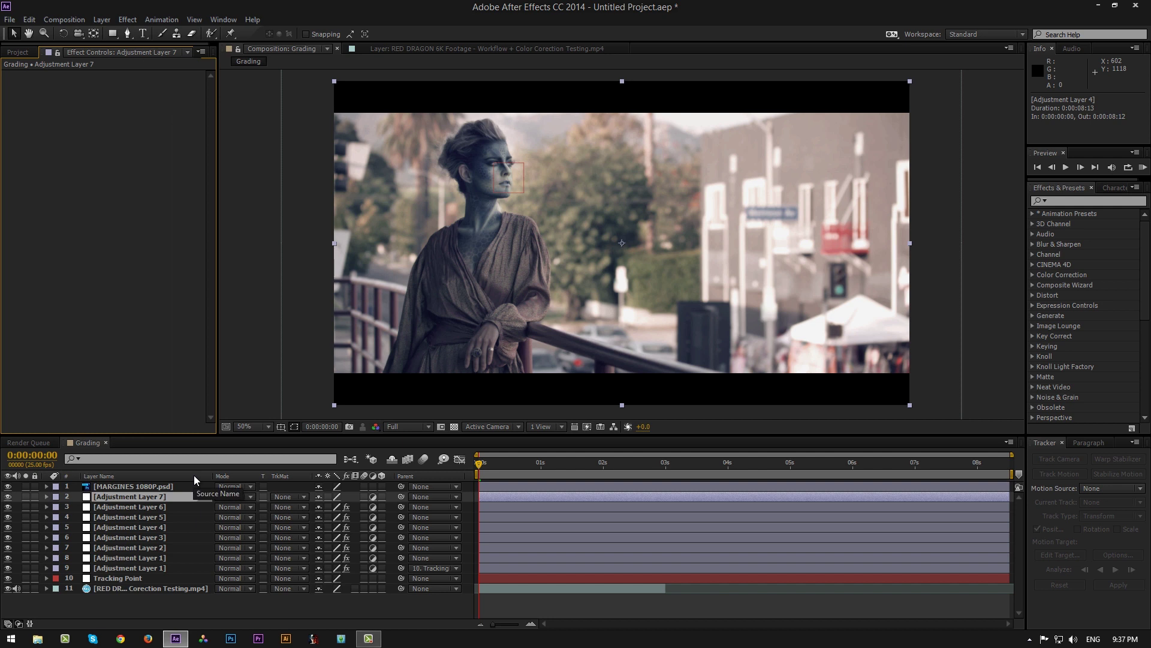
Step: Add the Exposure color correction effect to Adjustment Layer 7 and clear the effects search
left_click(1077, 201)
type("expos")
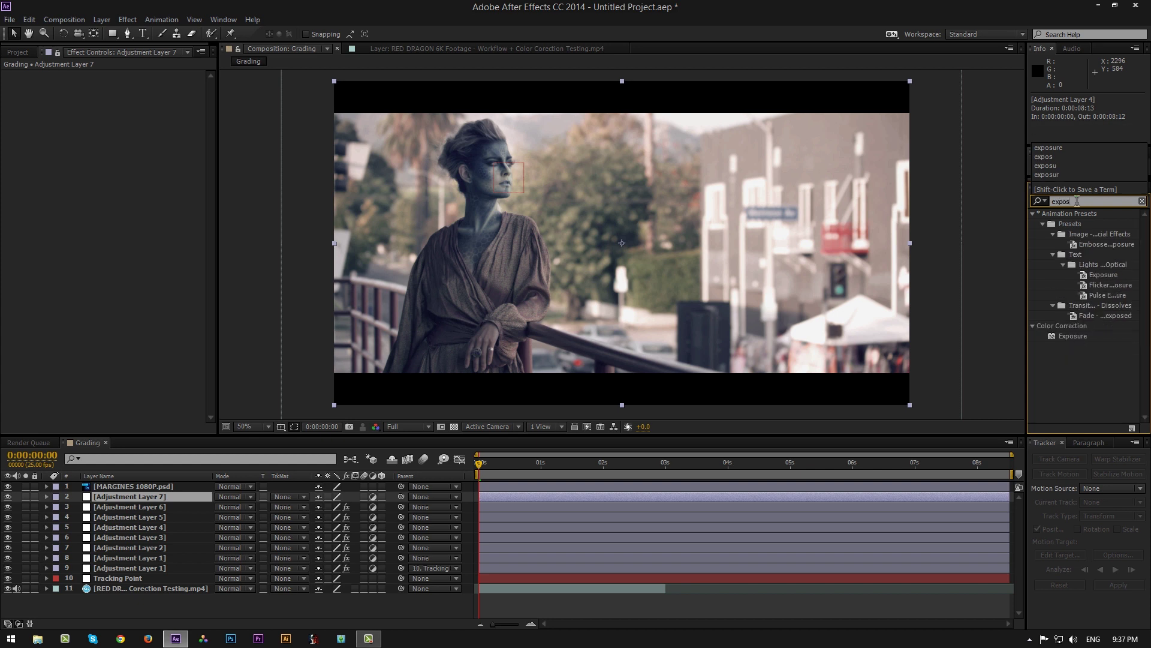
left_click(1082, 336)
left_click_drag(1071, 204, 1054, 201)
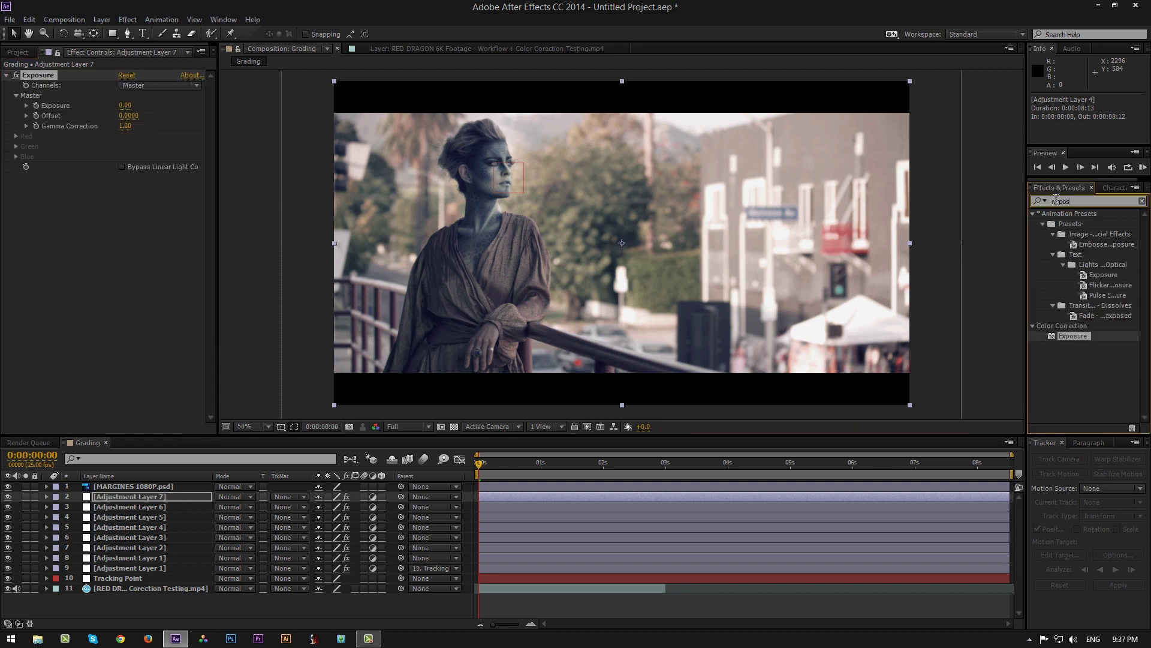
key("BackSpace")
Step: Set the Exposure effect's master Exposure to 14.30 on Adjustment Layer 7
left_click(126, 106)
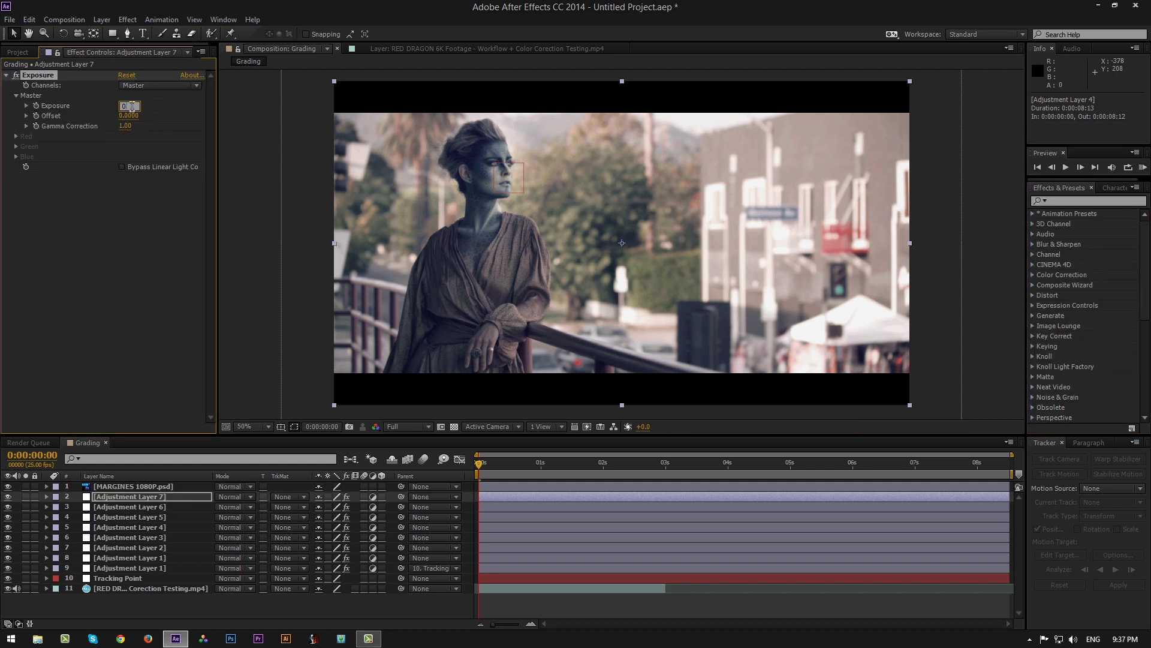
key("BackSpace")
key("BackSpace")
key("BackSpace")
type("14.3")
key("Return")
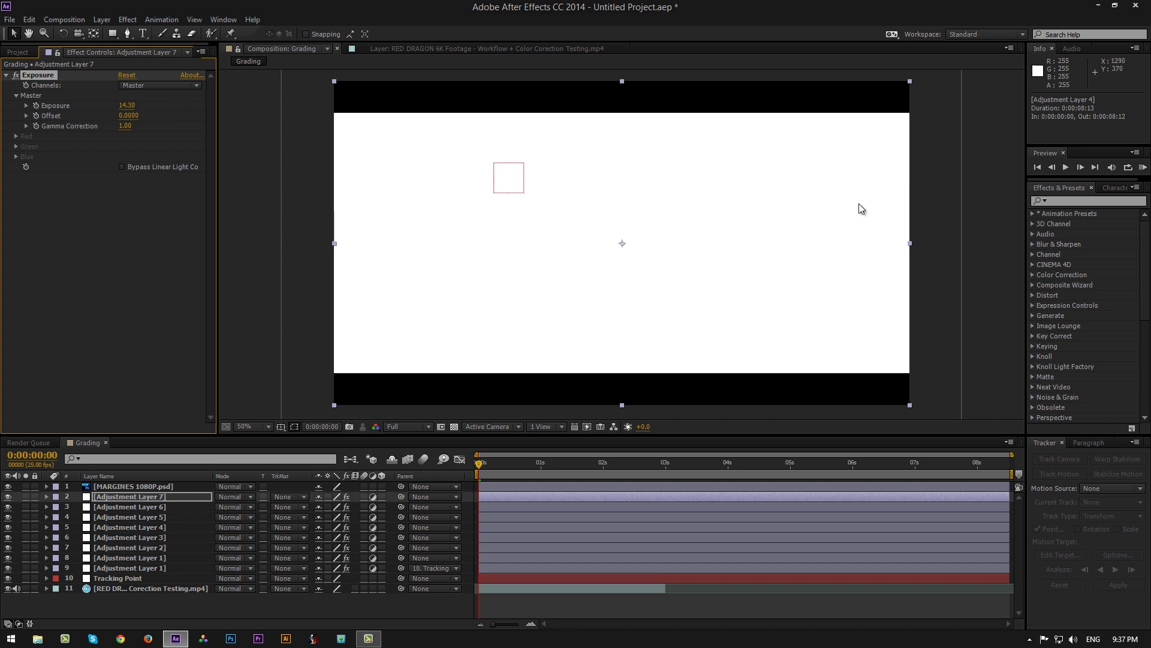
Step: Set Adjustment Layer 7's blending mode to Overlay and its opacity to 8%
left_click(243, 498)
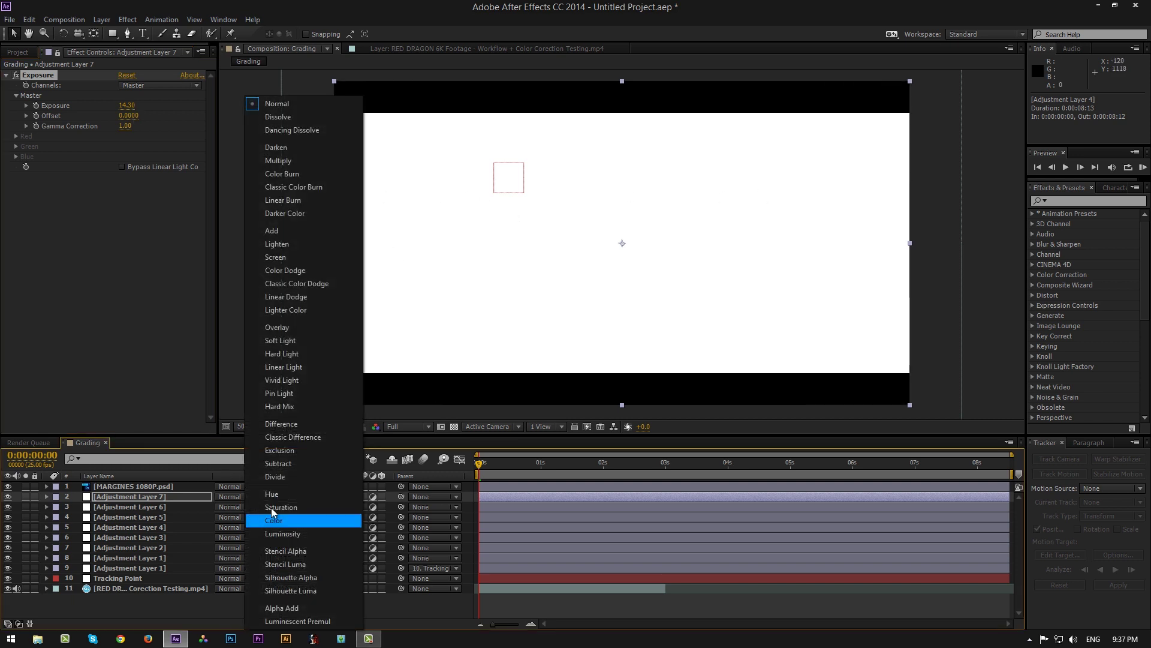
left_click(289, 328)
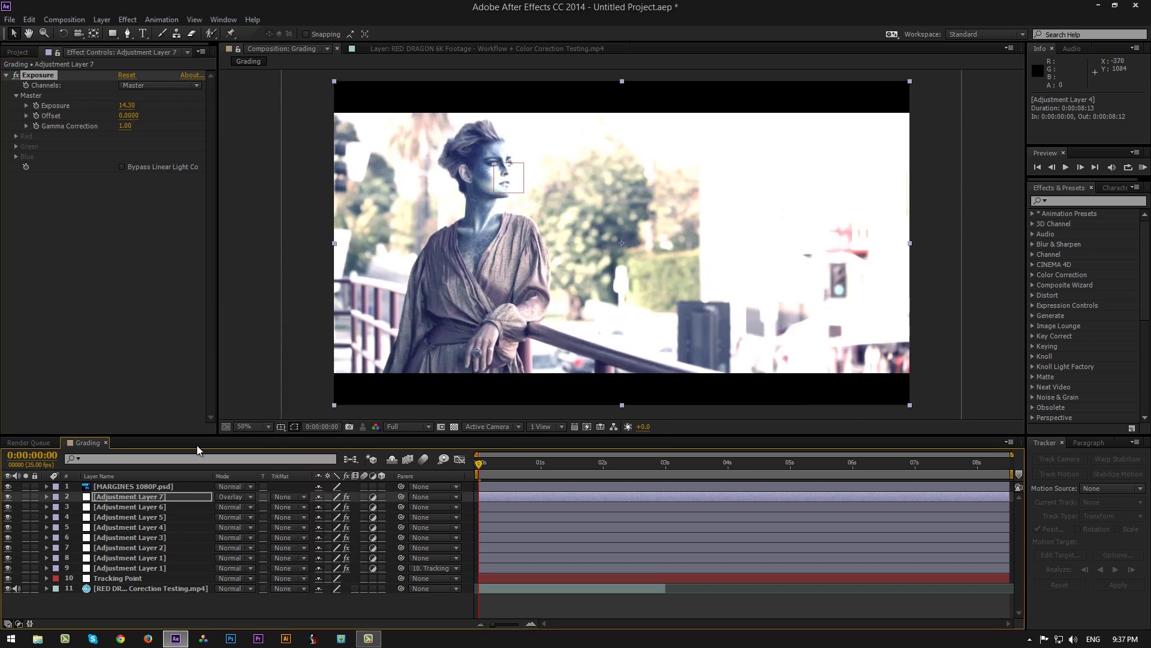
key("t")
left_click(323, 507)
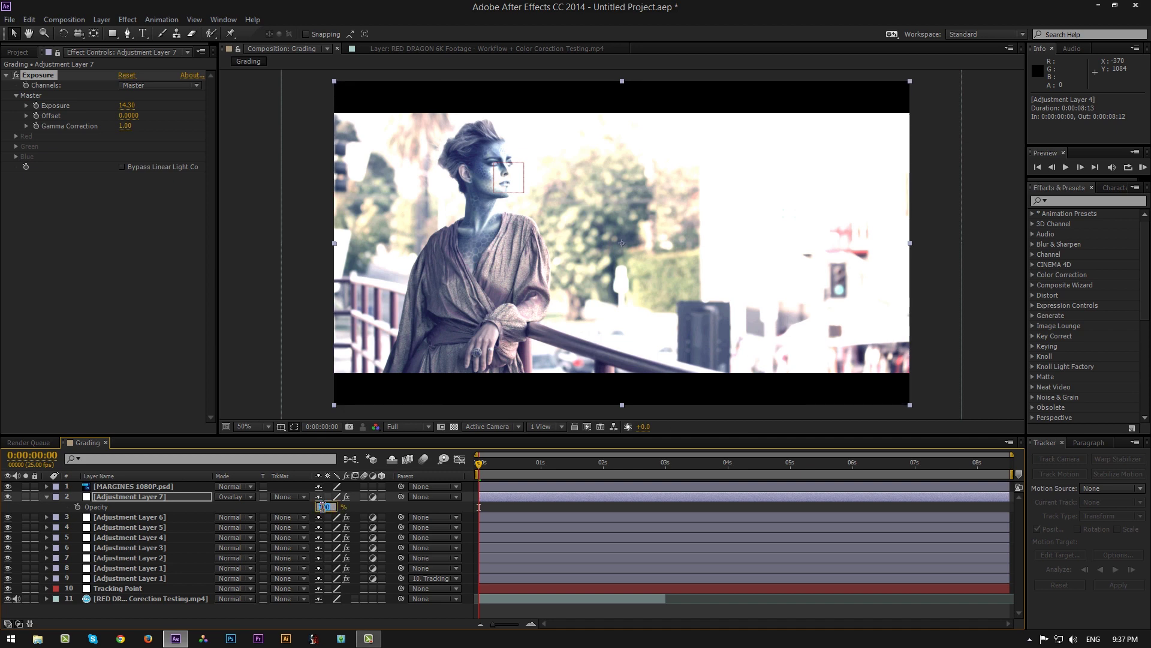
type("8")
key("Return")
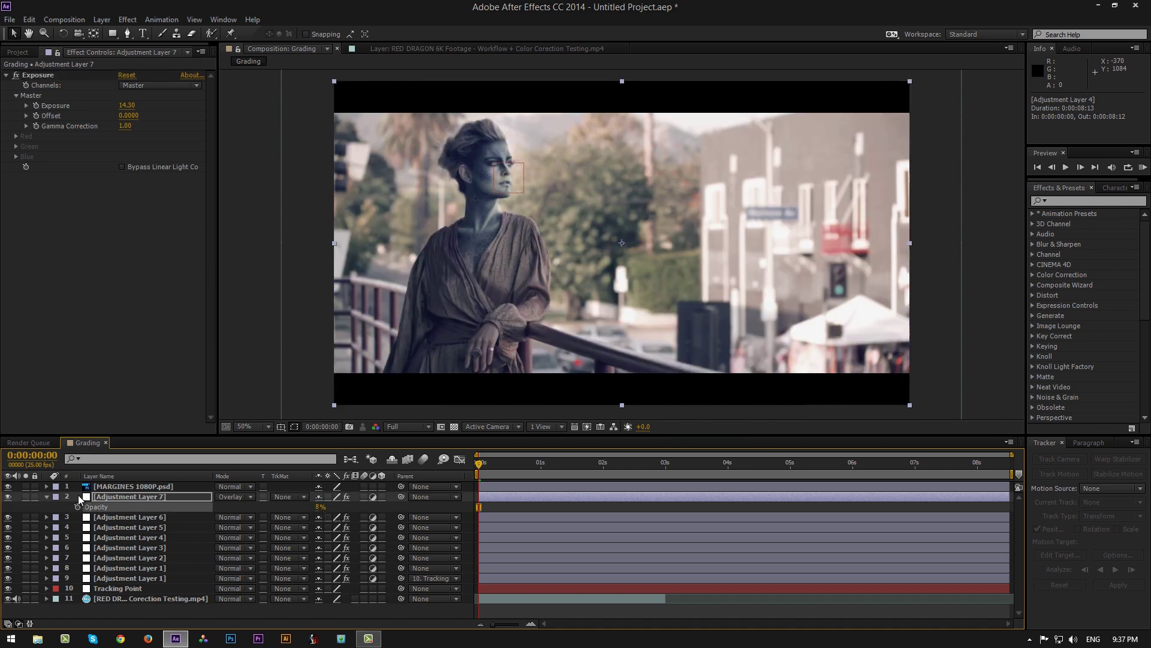
Step: Toggle Adjustment Layer 7's visibility to judge its effect, and set its opacity to 6%
left_click(10, 497)
left_click(10, 496)
left_click(319, 507)
type("6")
key("Return")
left_click(8, 498)
Step: Collapse the Exposure effect and Adjustment Layer 7's properties, and create another adjustment layer directly above it
left_click(6, 75)
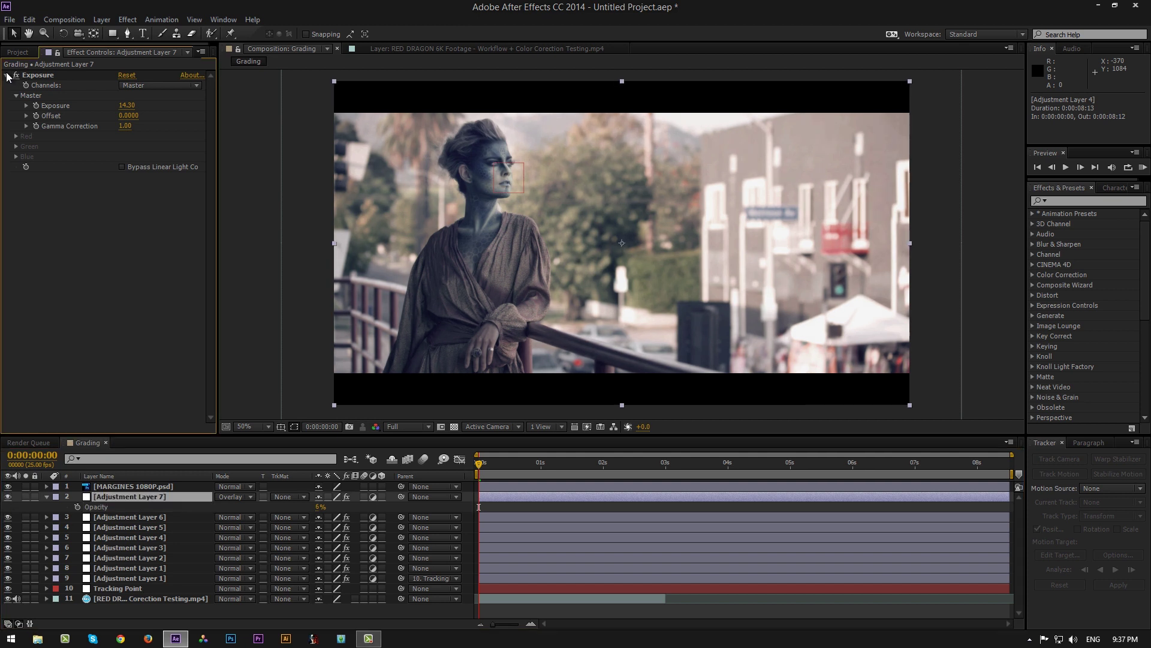
left_click(47, 496)
left_click(102, 19)
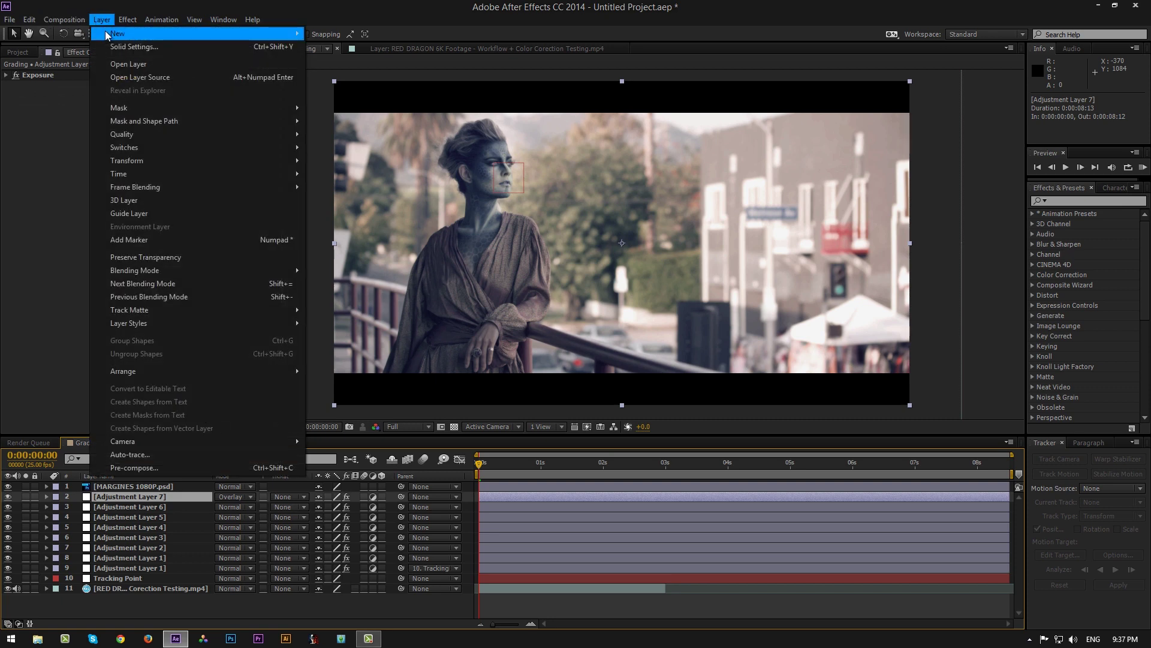
mouse_move(149, 34)
left_click(417, 112)
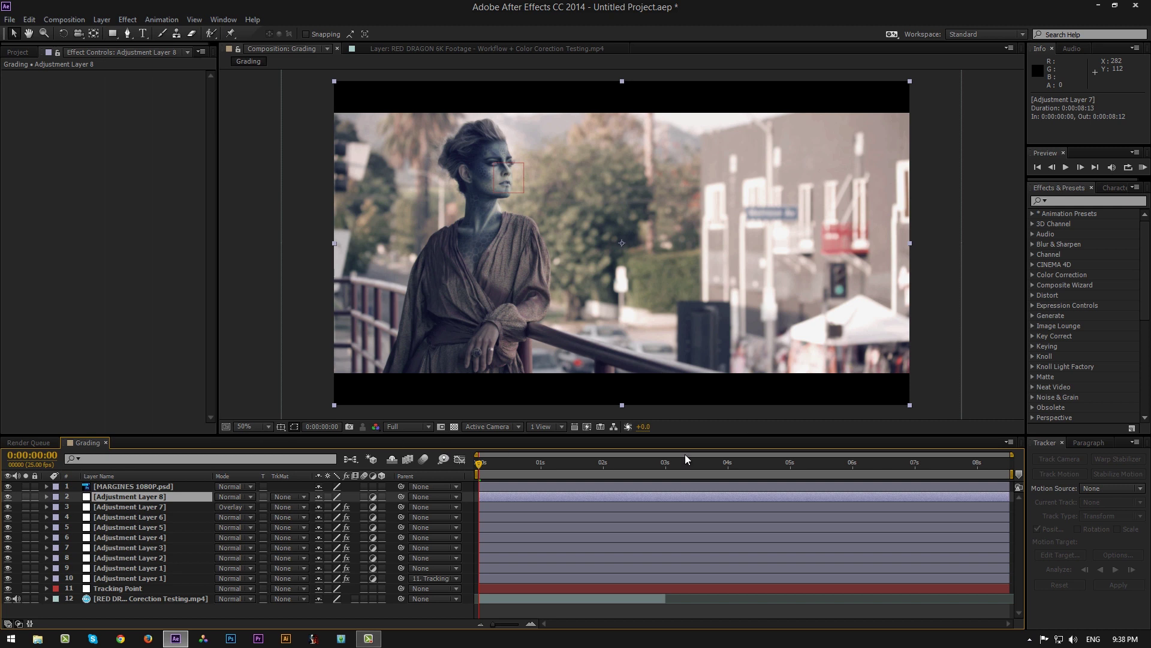
Step: Set Adjustment Layer 8's blending mode to Overlay and its opacity to 6%, and collapse its layer properties
left_click(1048, 203)
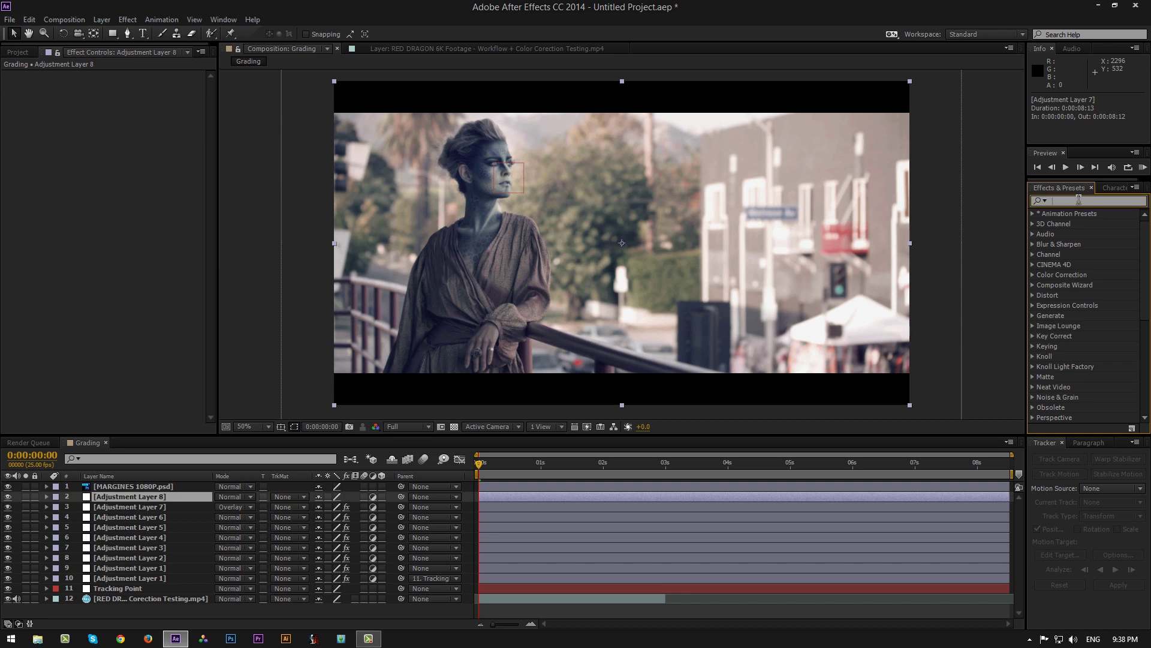
type("t")
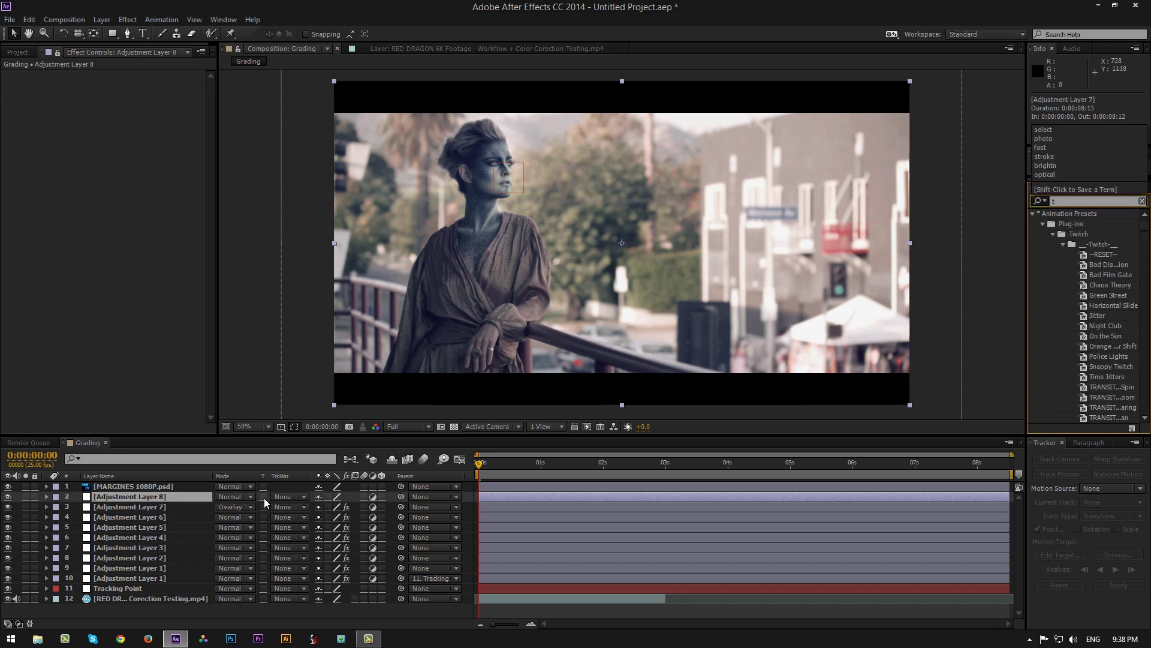
left_click(179, 498)
left_click(238, 497)
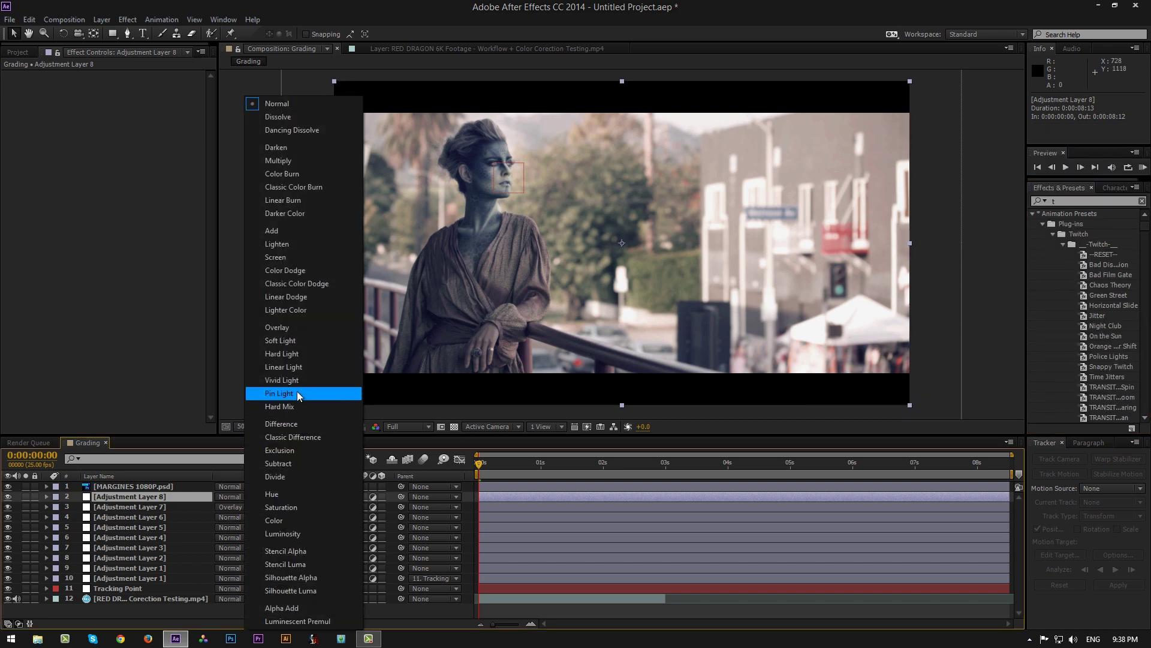
left_click(289, 327)
key("t")
left_click(324, 506)
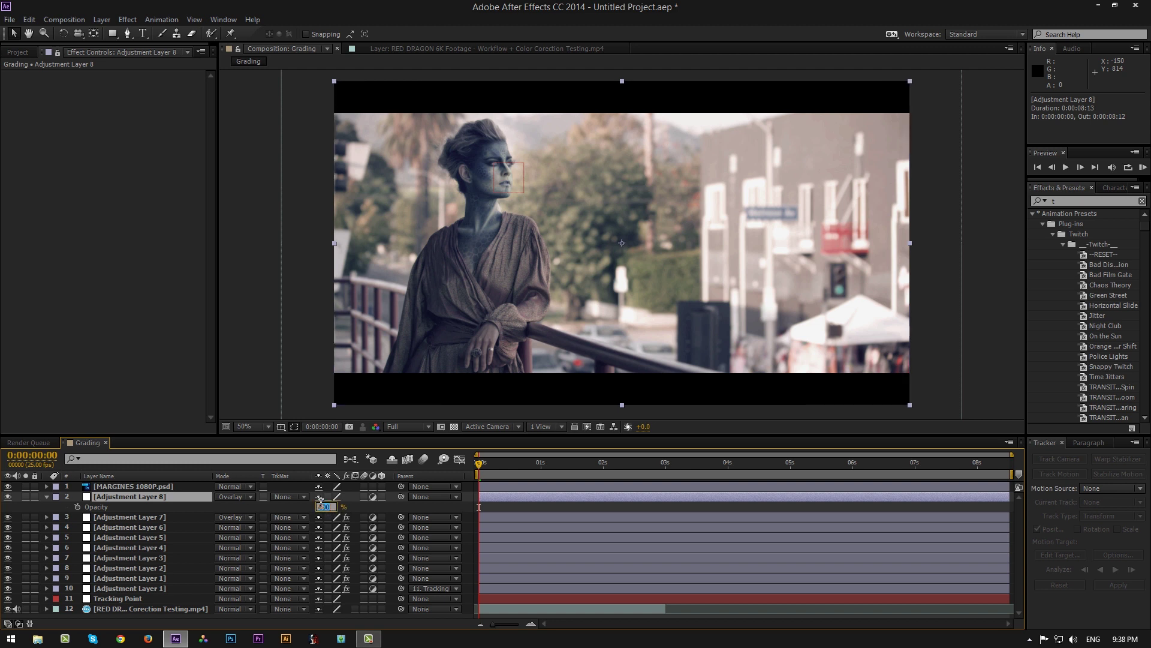
type("6")
left_click(354, 508)
left_click(46, 497)
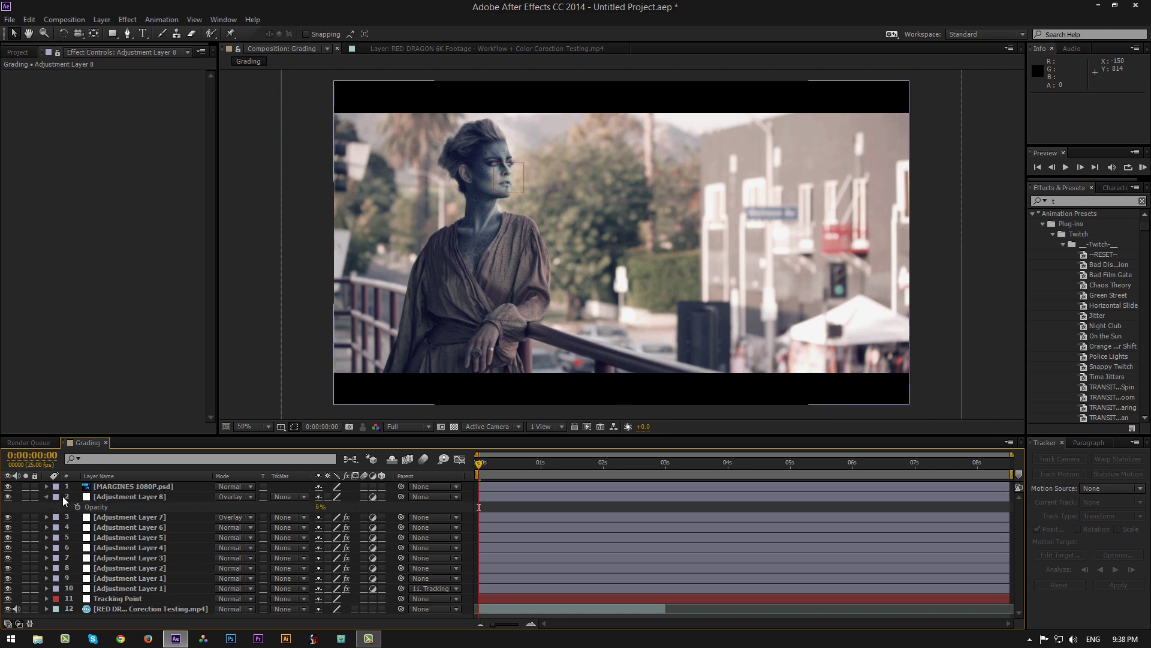
Step: Add the Exposure color correction effect to Adjustment Layer 8, clear the effects search, accept the master Exposure value, and collapse the effect
left_click(131, 498)
left_click(1081, 202)
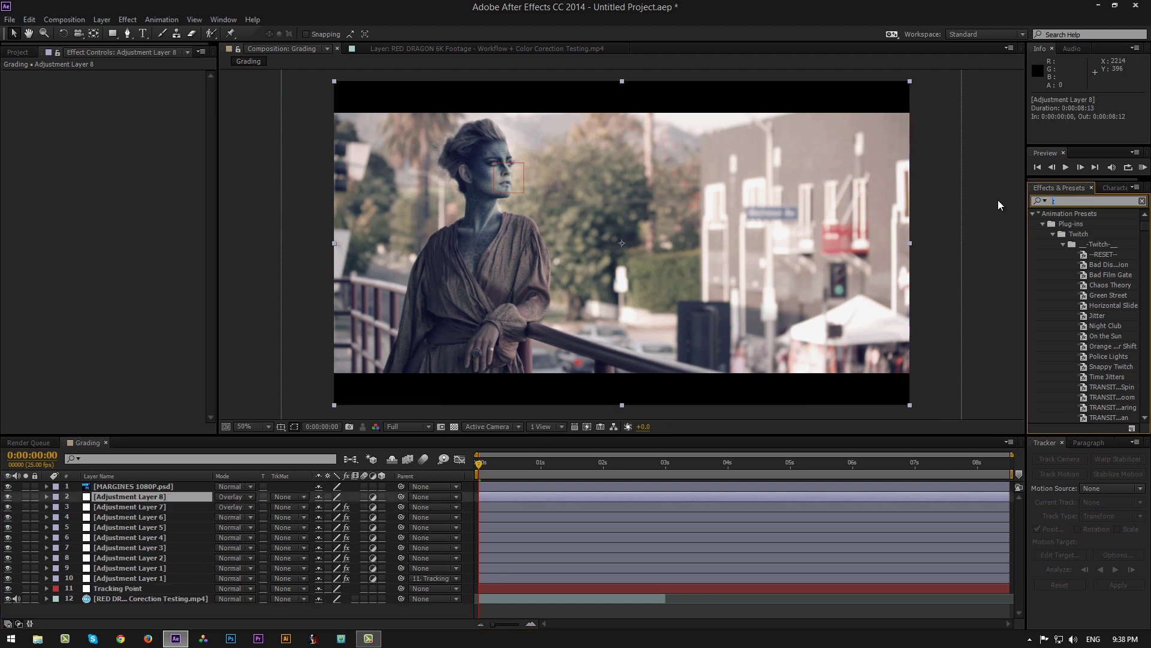
type("expos")
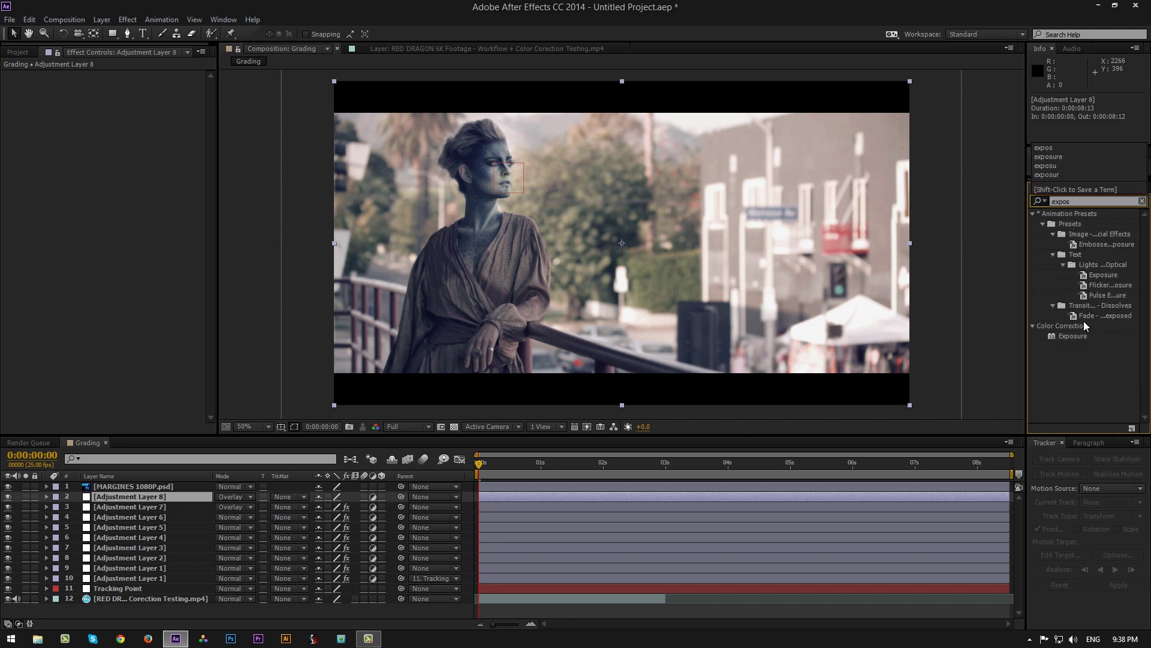
double_click(1072, 336)
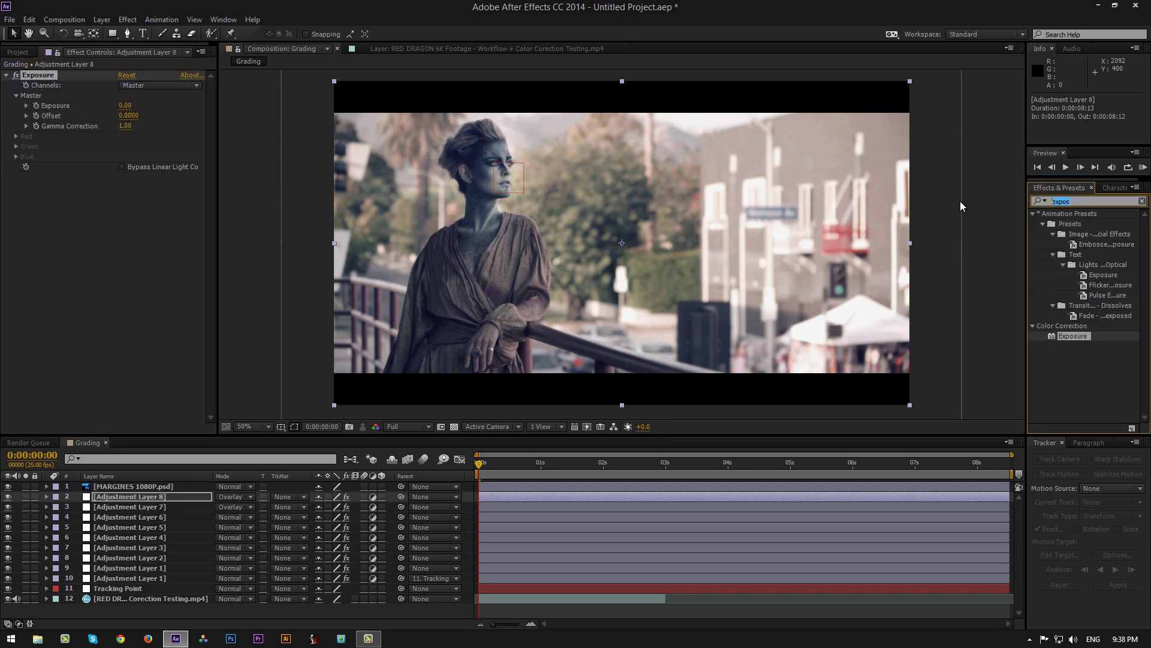
key("BackSpace")
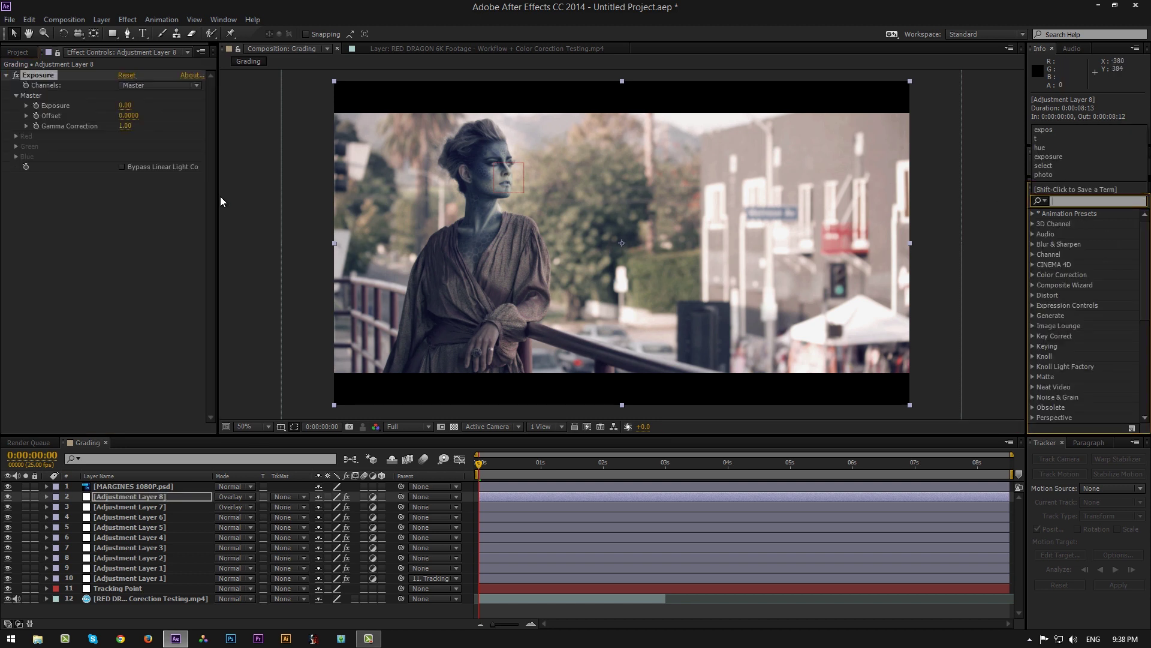
left_click(127, 107)
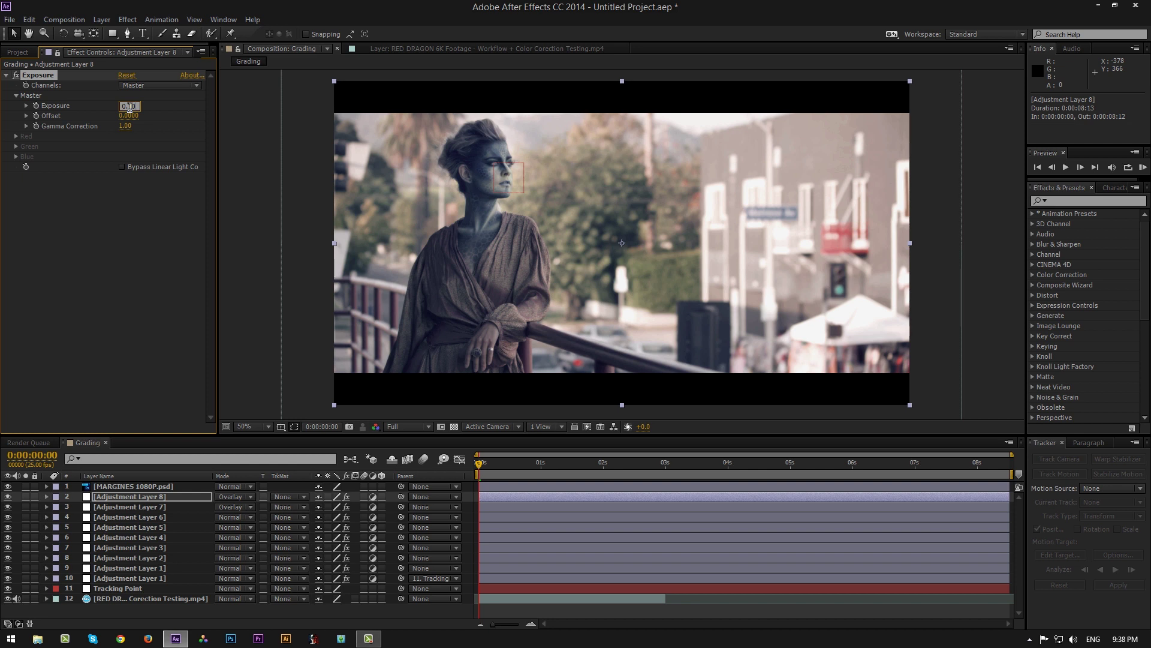
key("Return")
left_click(6, 75)
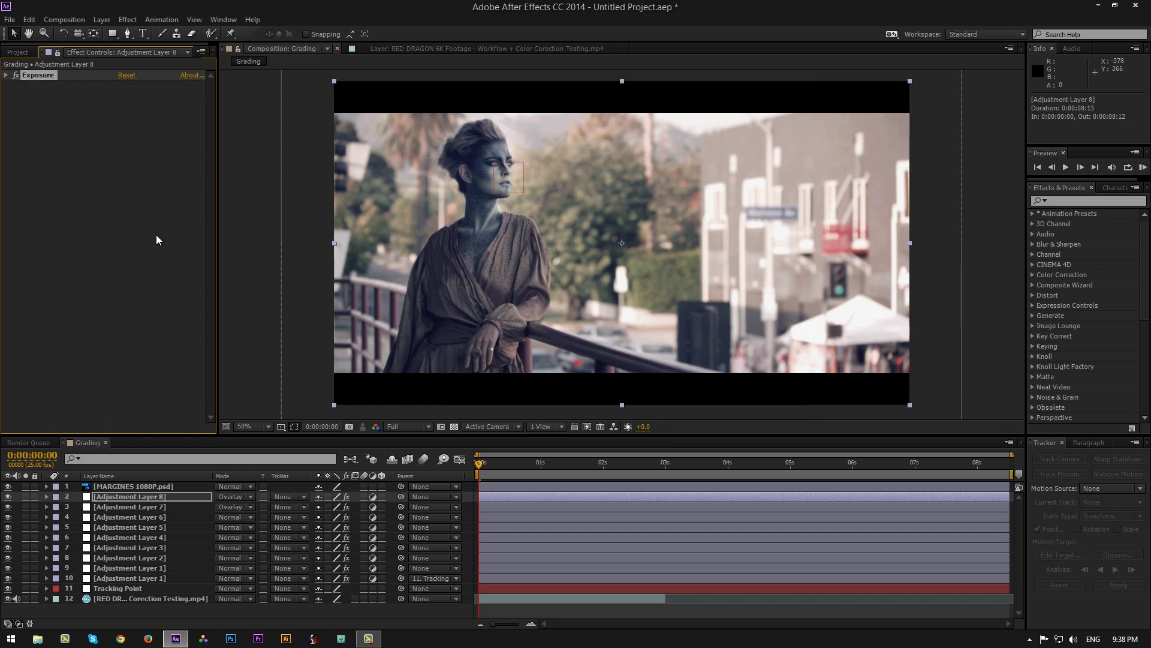
Step: Create a 1920 x 1080 px dark gray solid with color 2C2C2C directly above Adjustment Layer 8
left_click(101, 20)
mouse_move(146, 34)
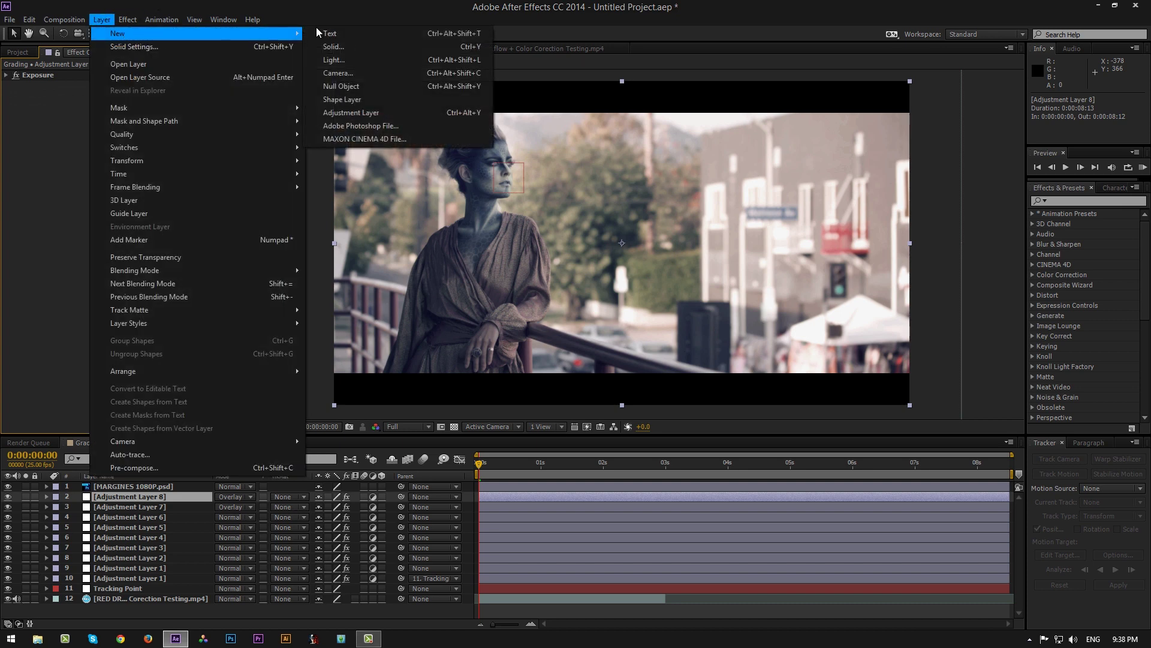
left_click(361, 46)
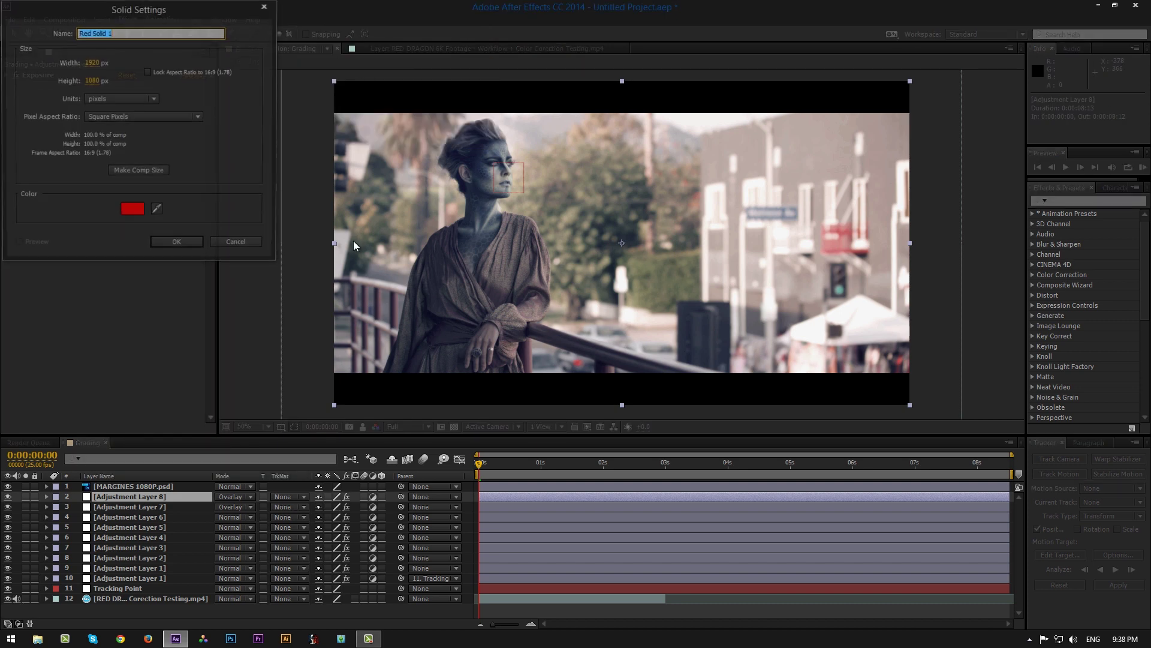
left_click(139, 211)
left_click_drag(16, 161, 4, 156)
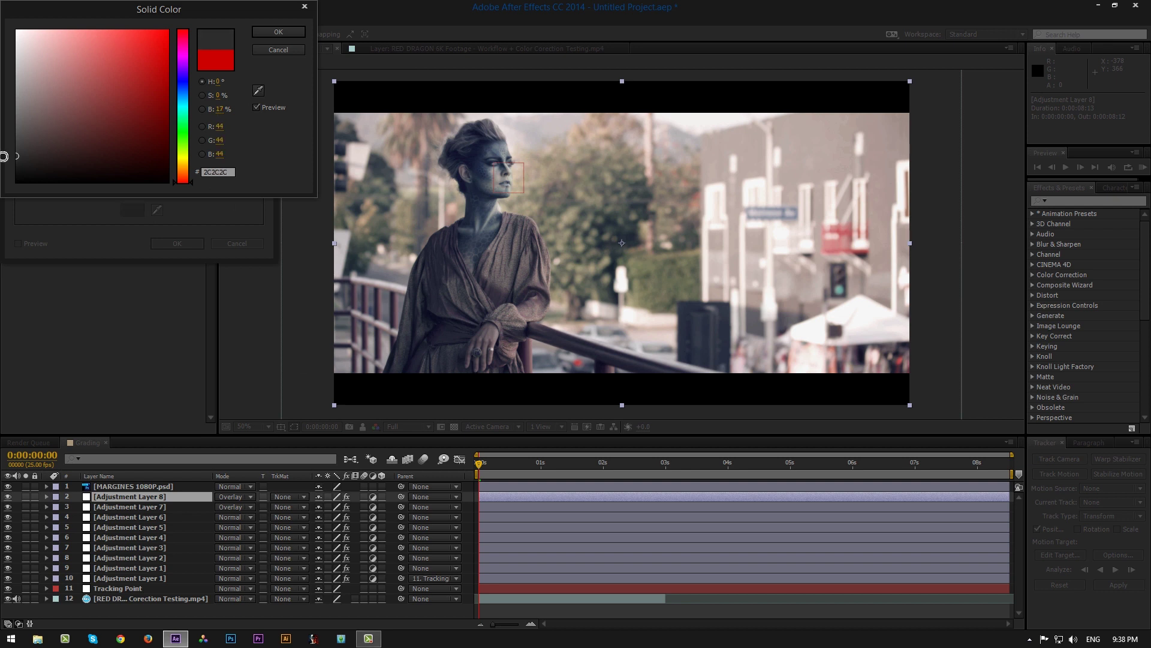
left_click(289, 32)
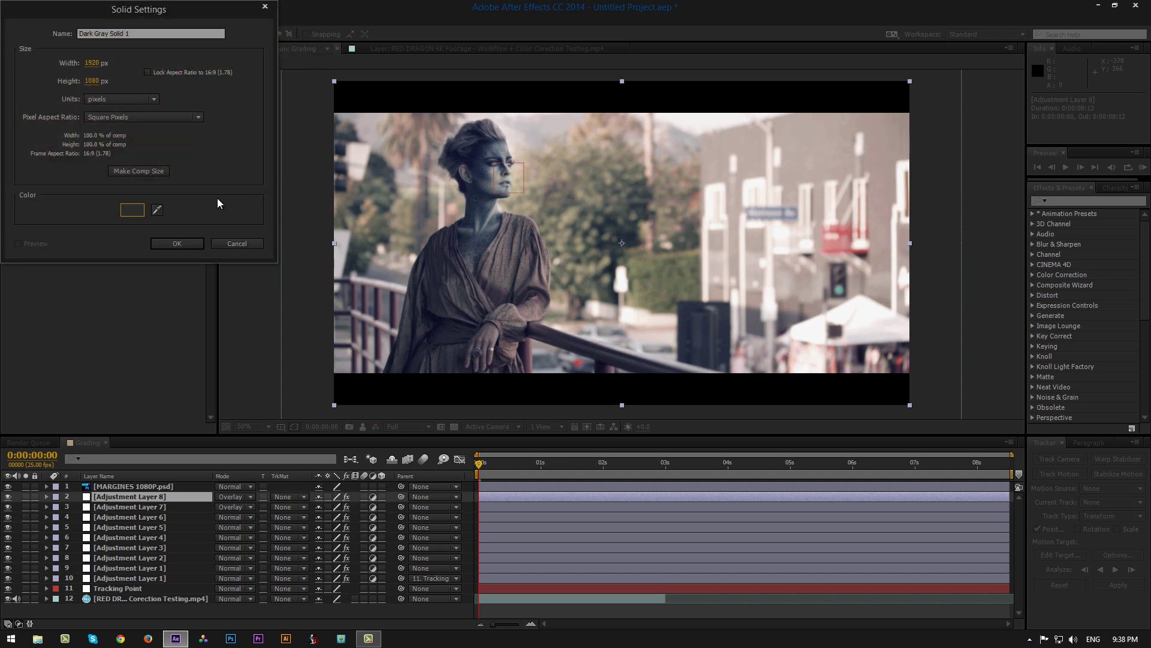
left_click(177, 244)
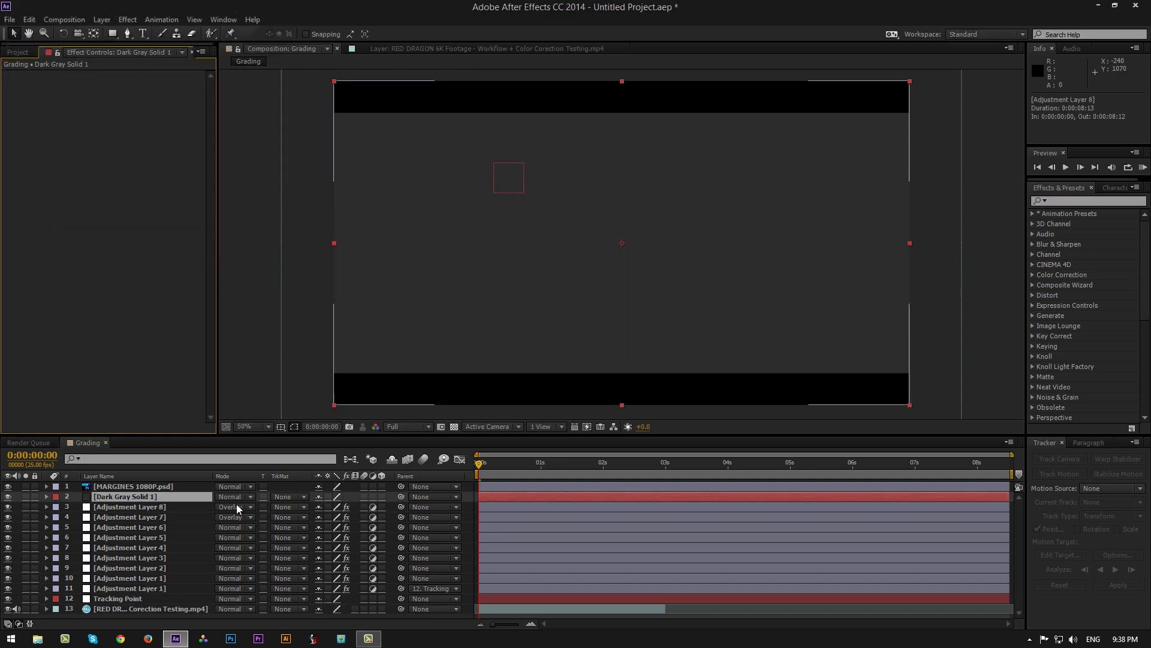
Step: Set the dark gray solid's blending mode to Saturation and its opacity to 14%, compare its visibility, and collapse its properties
left_click(235, 498)
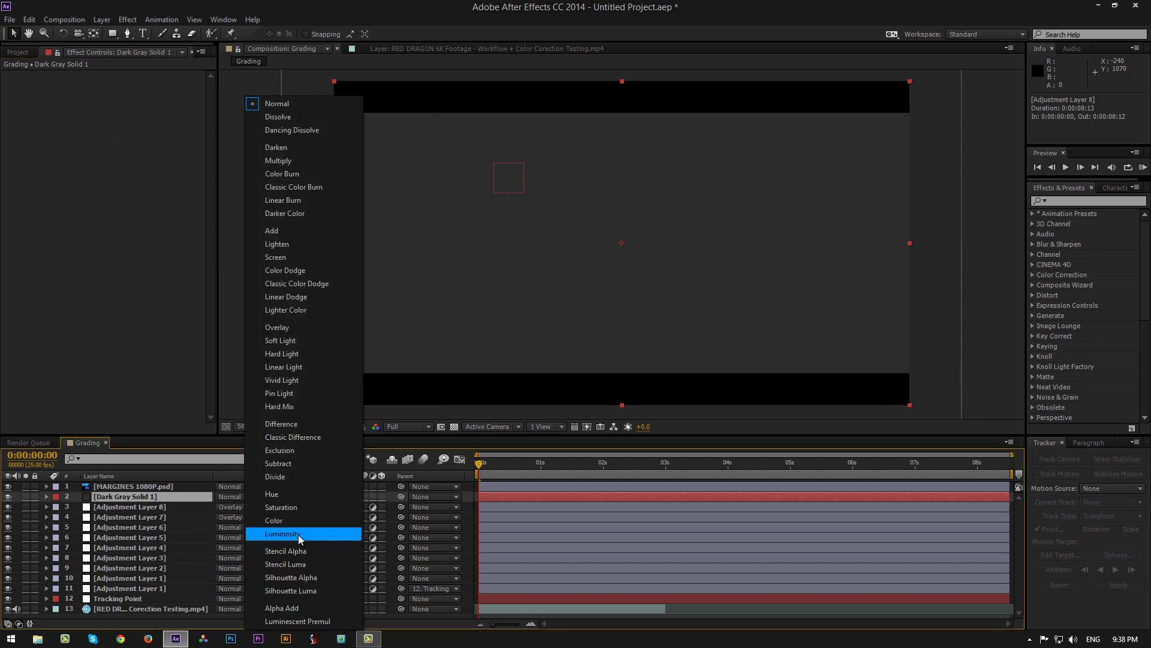
left_click(298, 508)
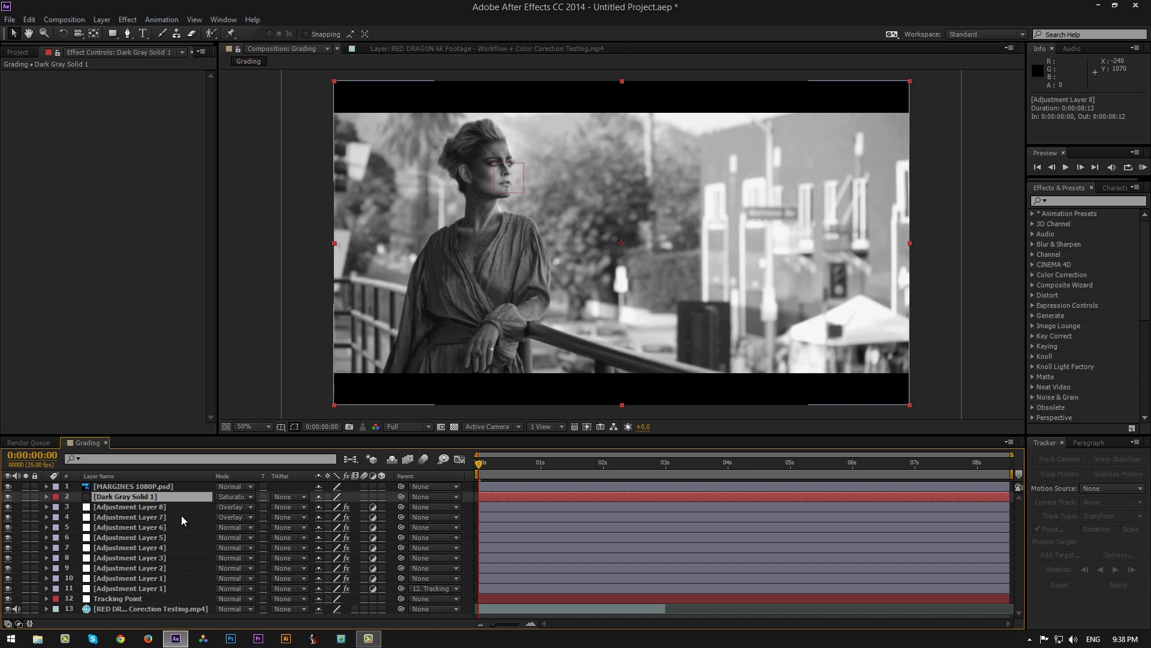
key("t")
left_click(324, 507)
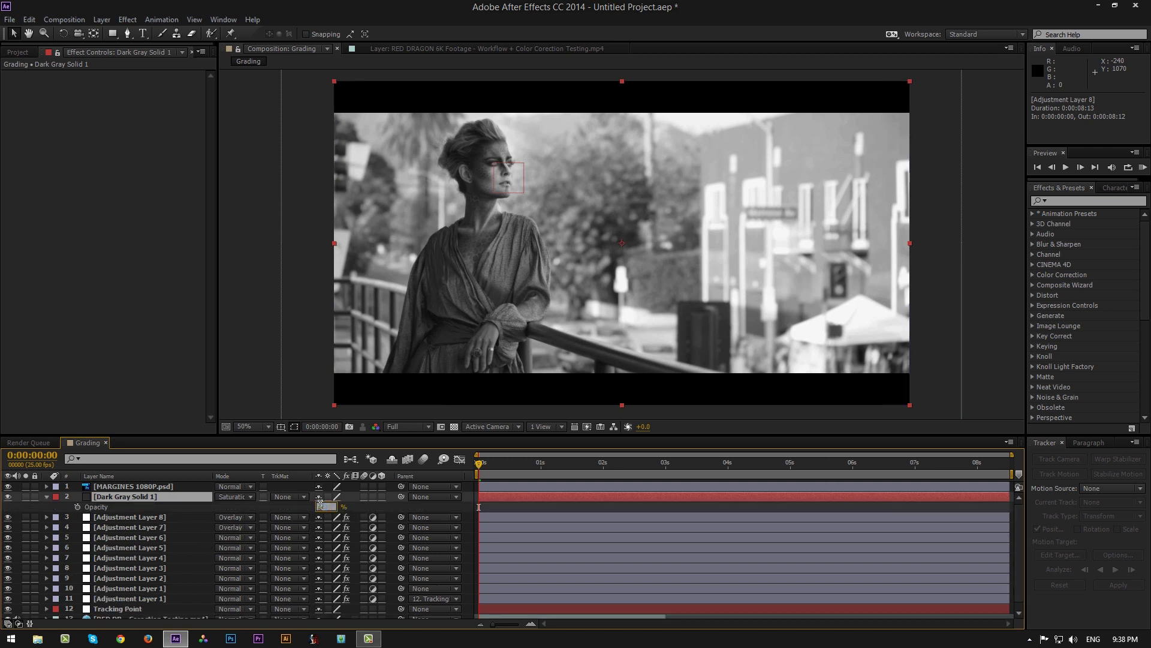
type("14")
key("Return")
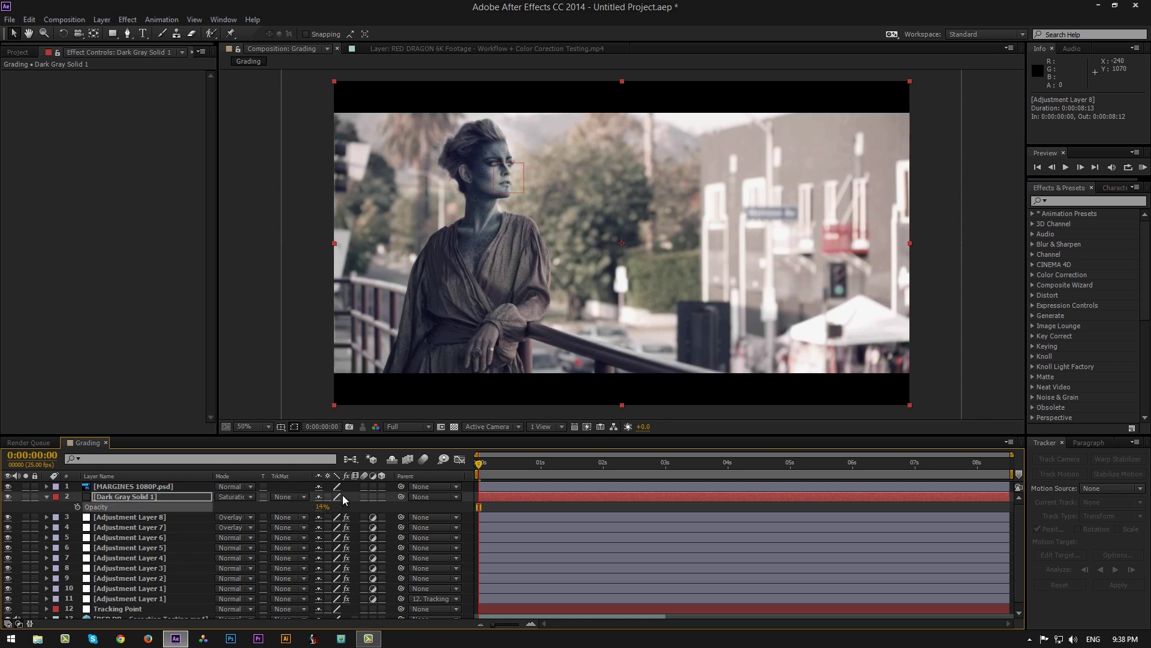
left_click(8, 497)
left_click(46, 498)
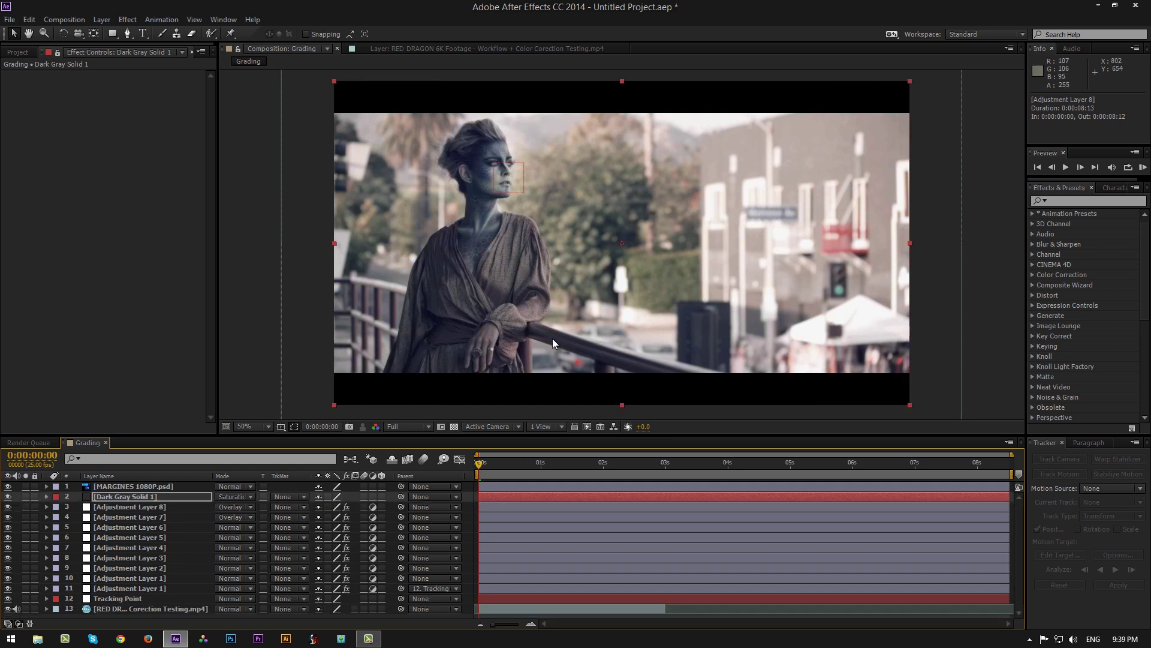
Step: Create a new adjustment layer directly above Dark Gray Solid 1
left_click(143, 498)
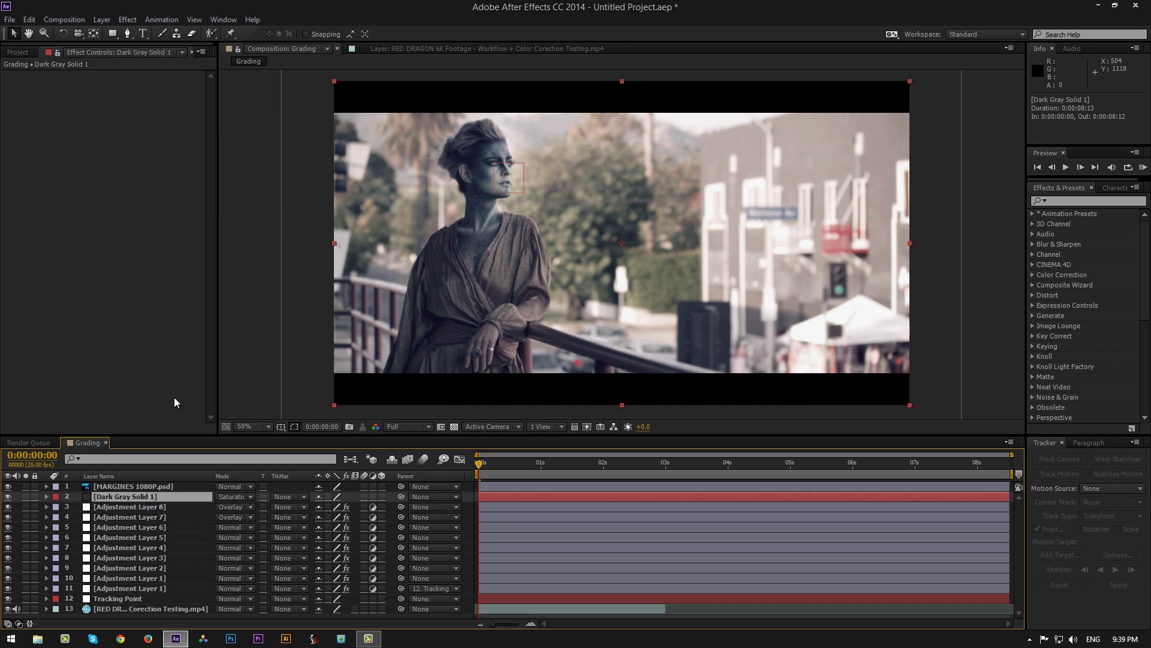
left_click(103, 20)
mouse_move(144, 33)
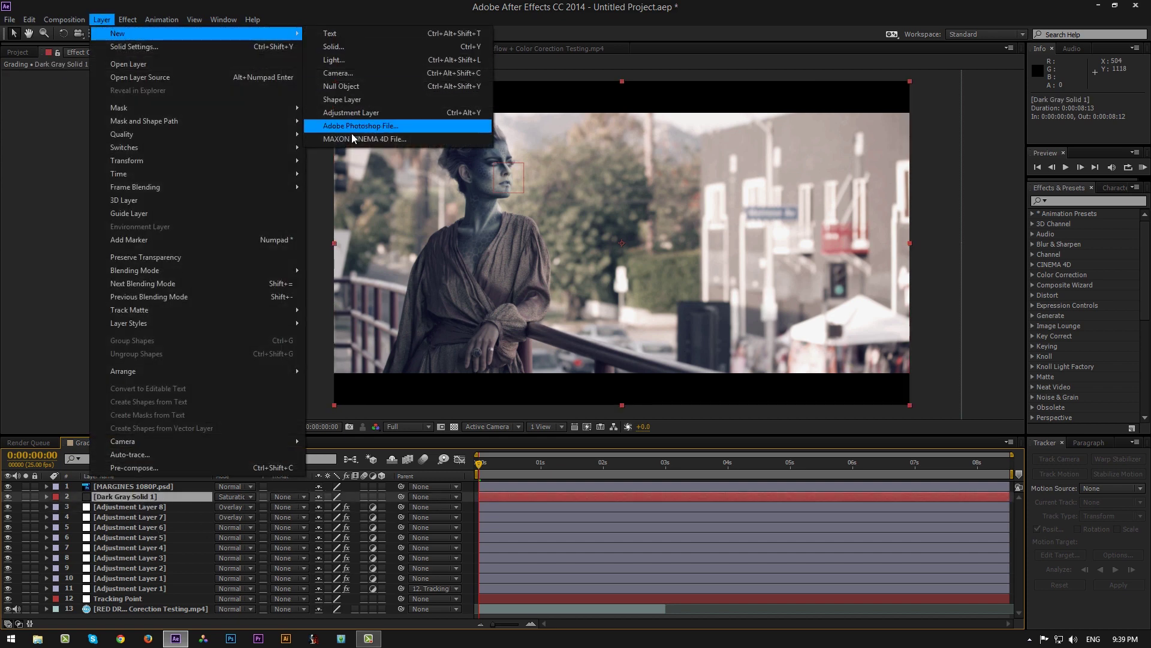
left_click(361, 114)
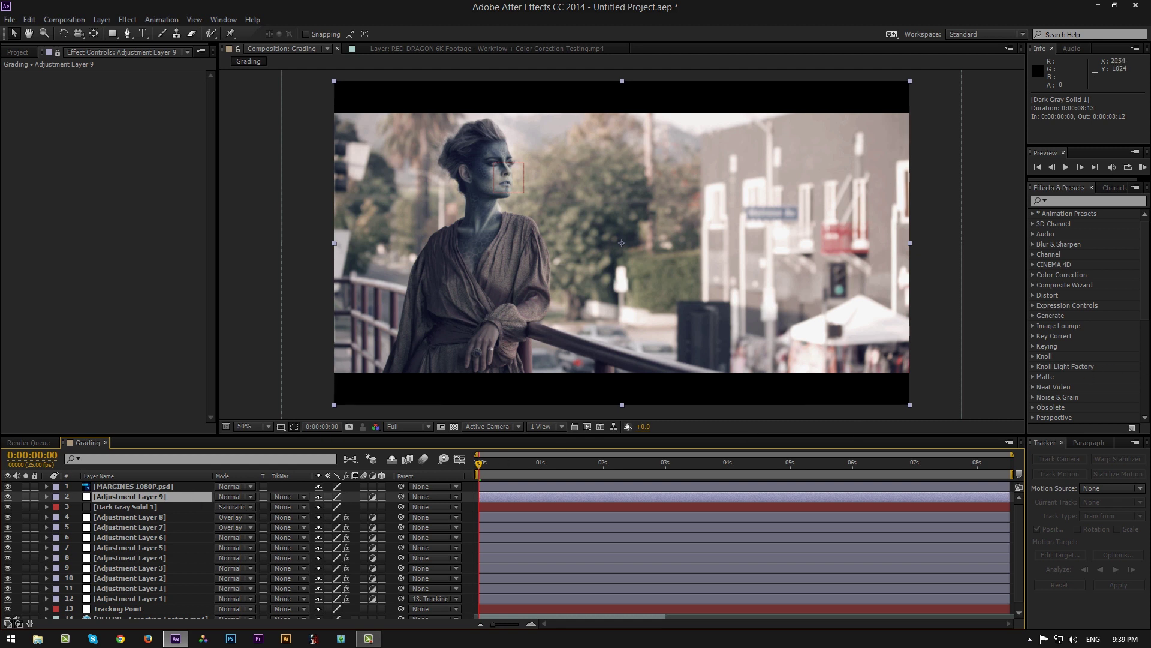
Step: Add the Magic Bullet Looks effect to Adjustment Layer 9 and clear the effects search
left_click(1058, 201)
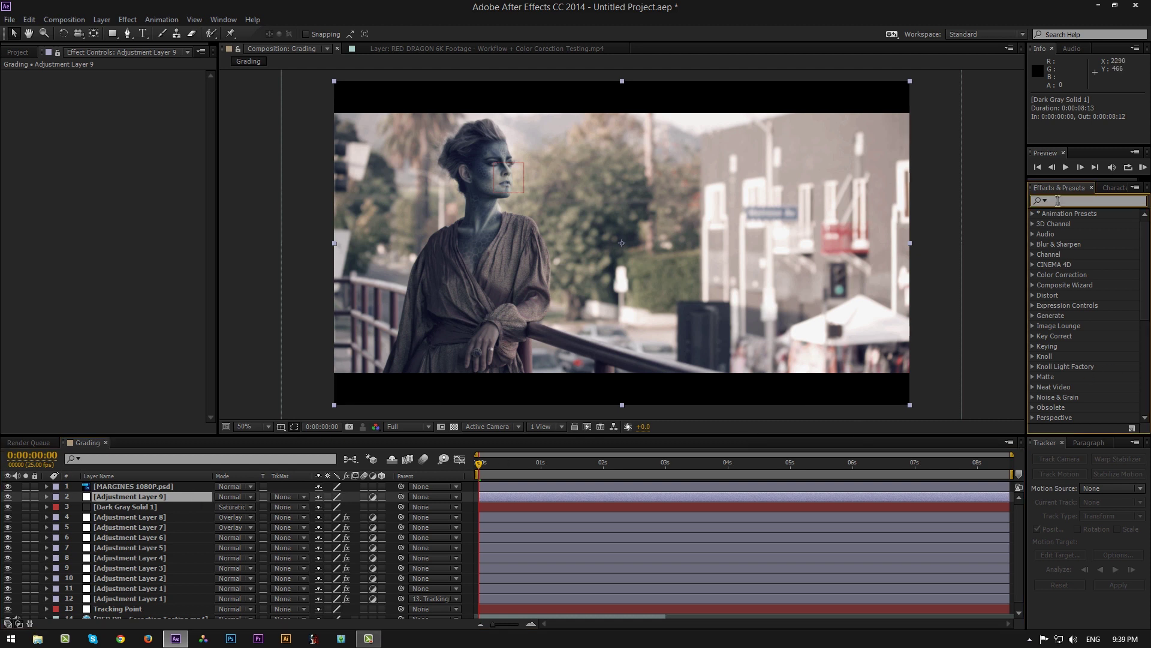
type("agic")
double_click(1086, 294)
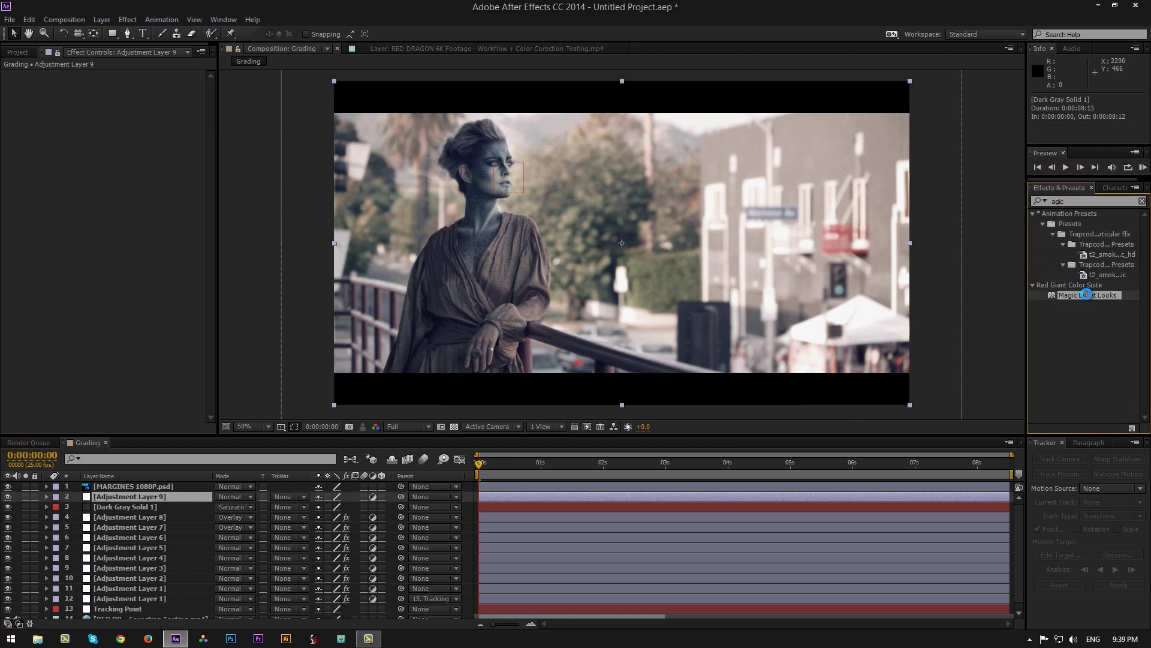
left_click_drag(1070, 201, 1032, 191)
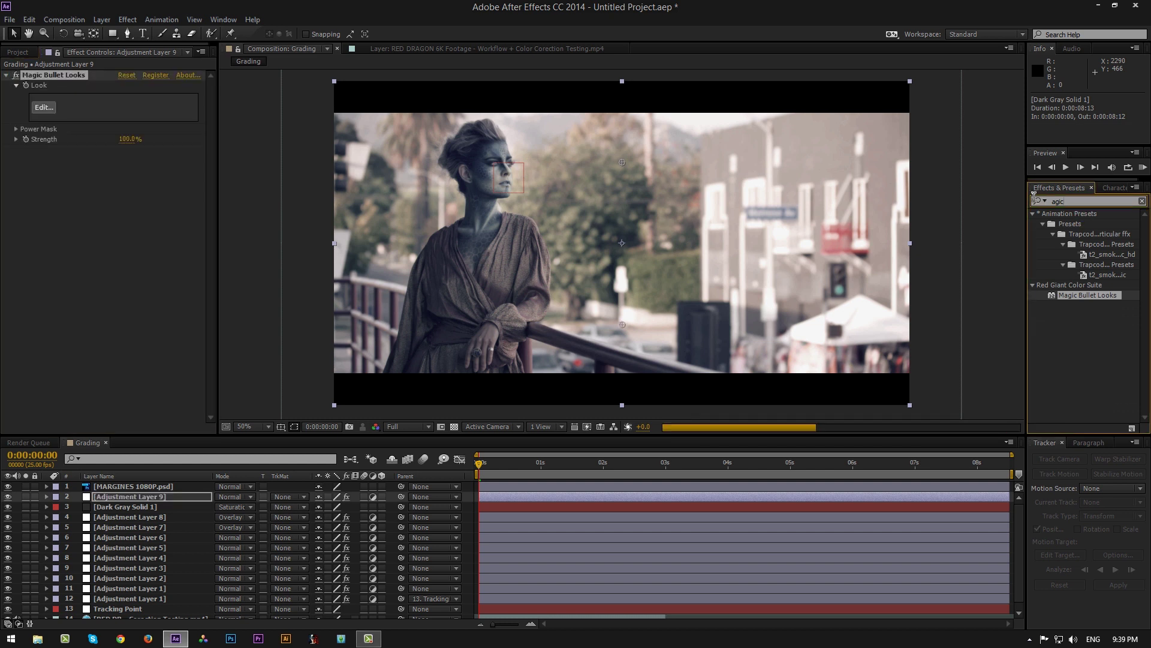
key("BackSpace")
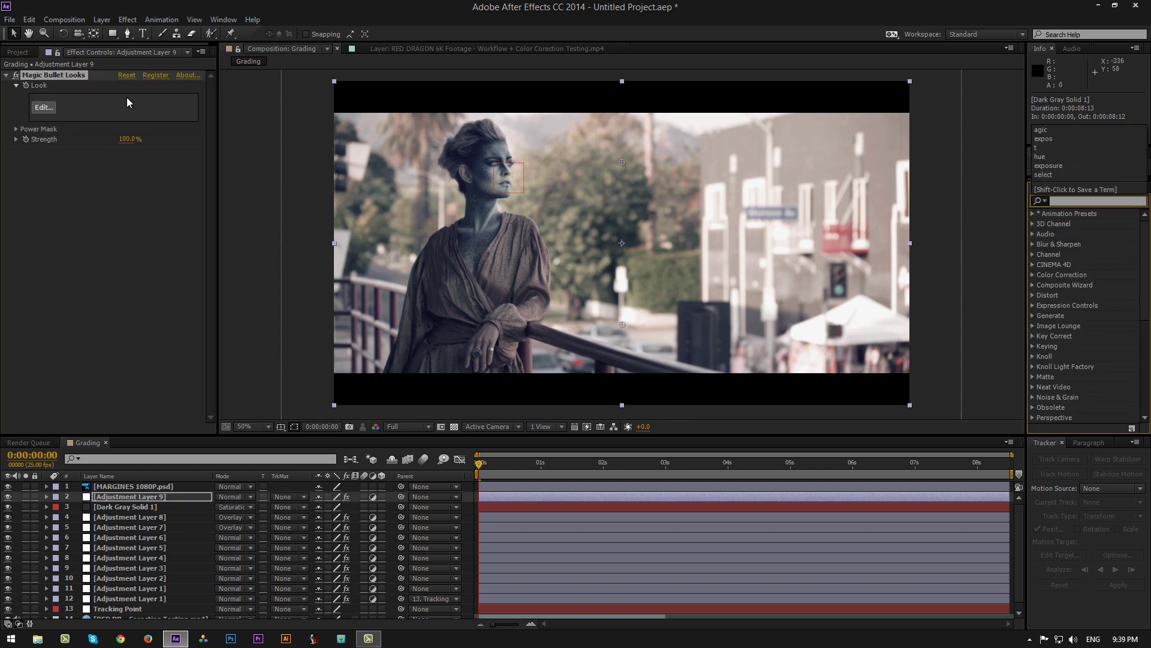
Step: Open the look editor of Magic Bullet Looks, apply the Cinematic preset Blockbuster, and disable its Diffusion tool
left_click(42, 107)
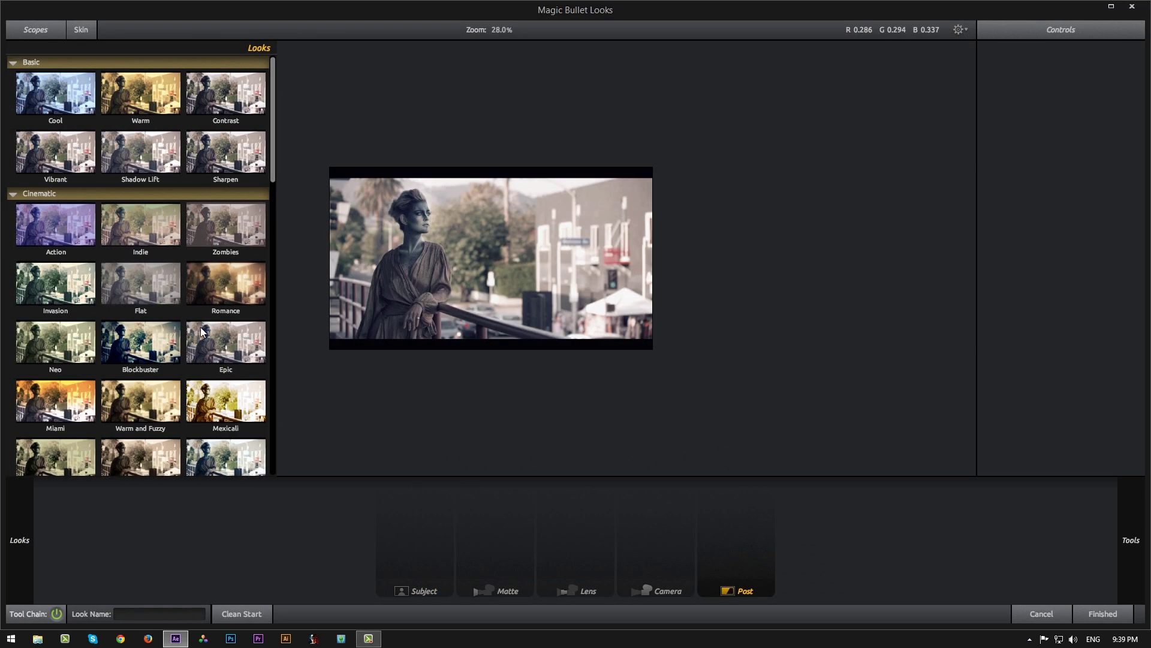
left_click(144, 342)
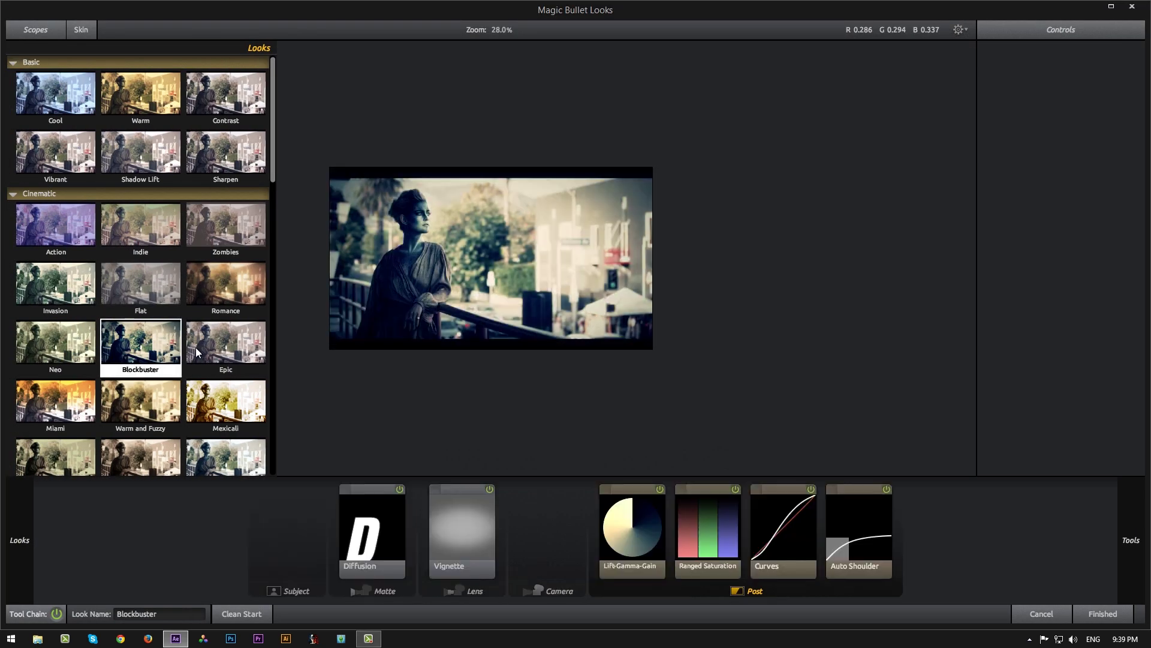
left_click(470, 524)
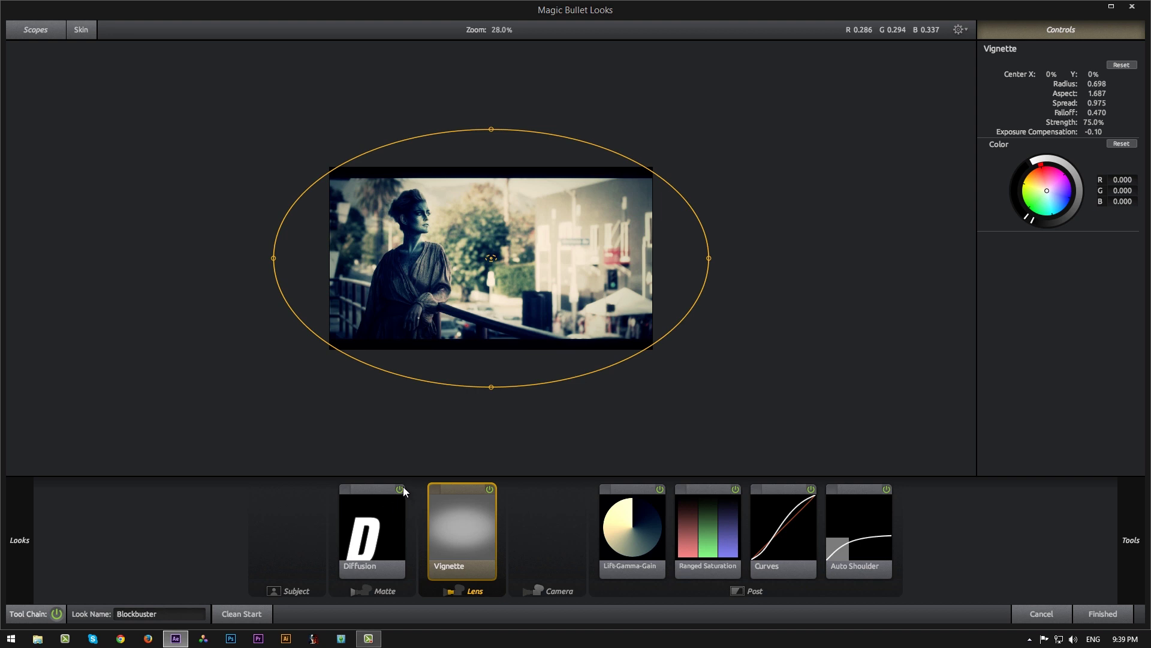
left_click(401, 489)
Step: Enlarge the look's Vignette to radius 1.154 and aspect 1.432 so it surrounds the frame, and accept the look
left_click(448, 517)
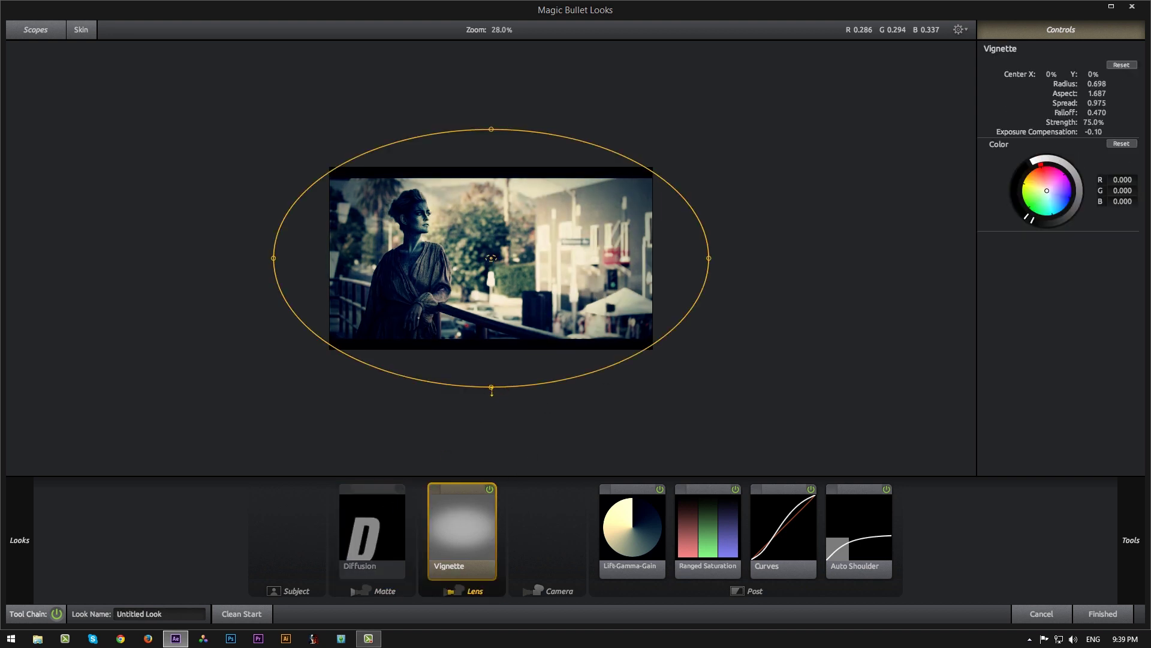
left_click_drag(699, 324, 797, 266)
scroll(515, 317, "up", 2)
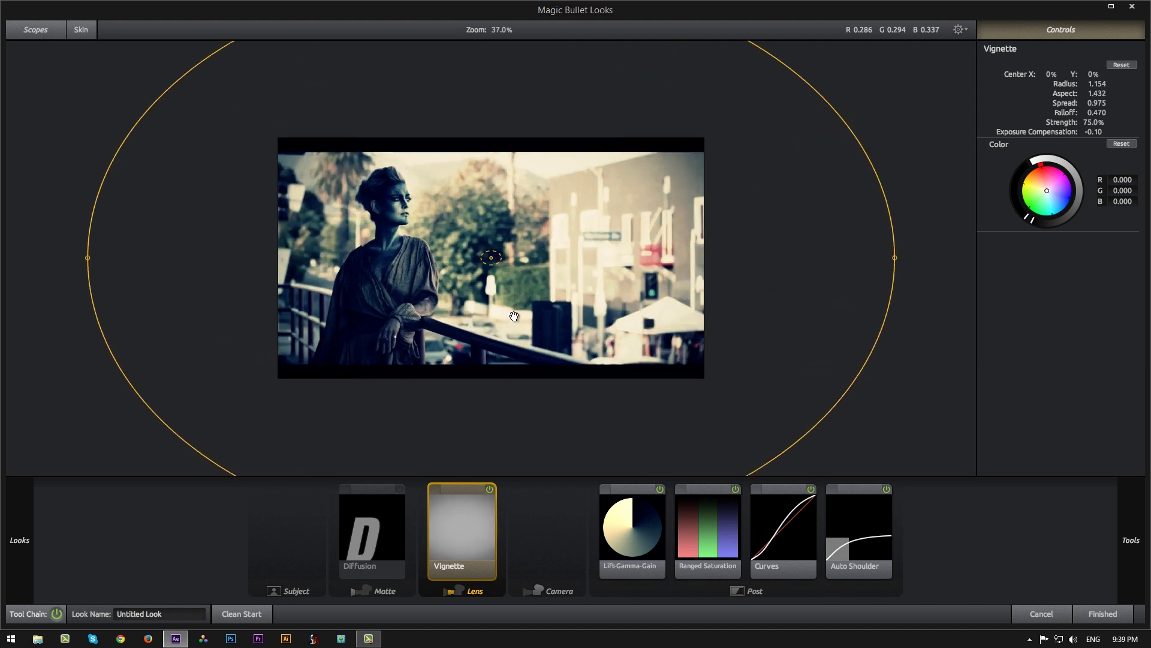
scroll(516, 318, "down", 4)
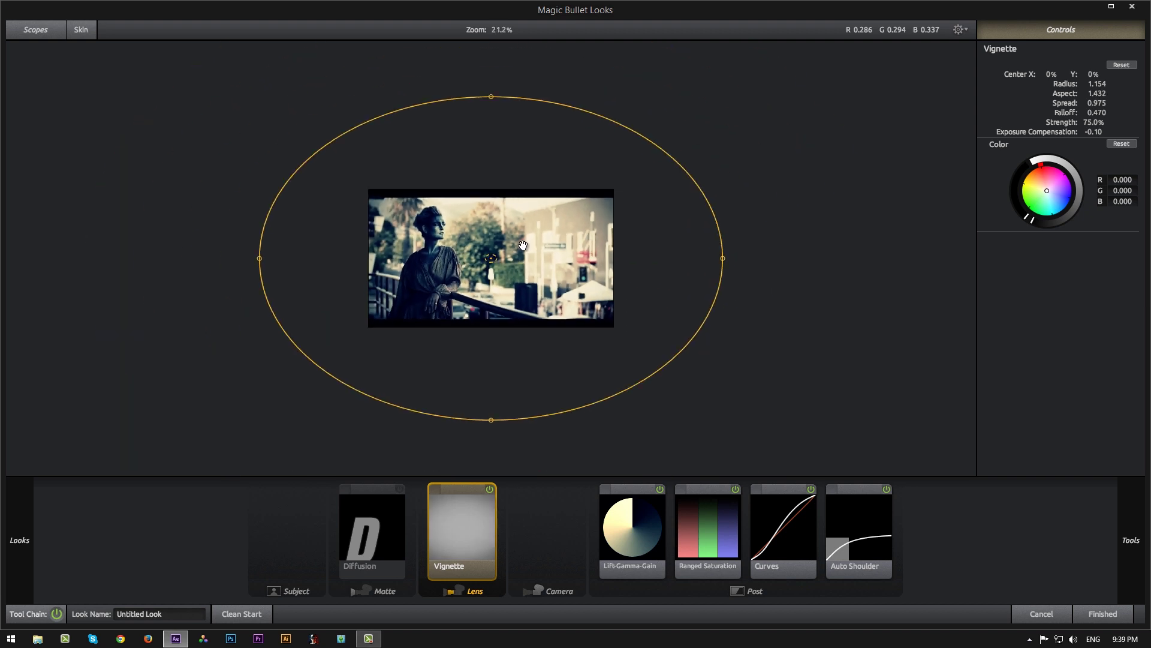
left_click(1099, 613)
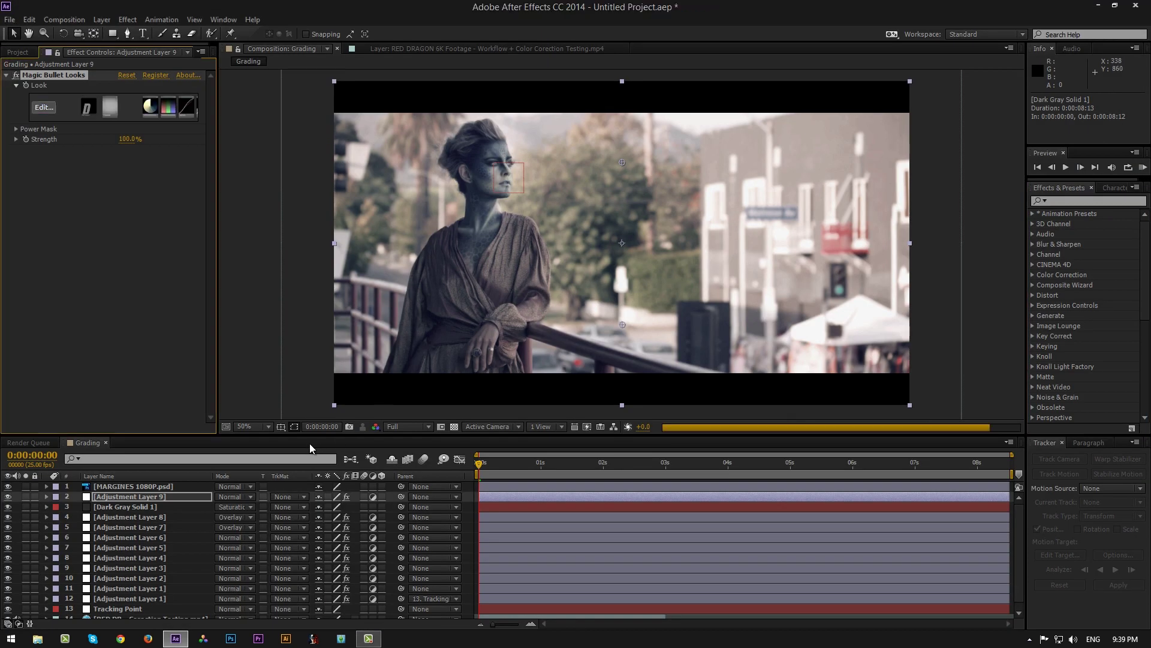
Step: Set Adjustment Layer 9's opacity to 12%, and collapse its layer properties and the Magic Bullet Looks effect
key("t")
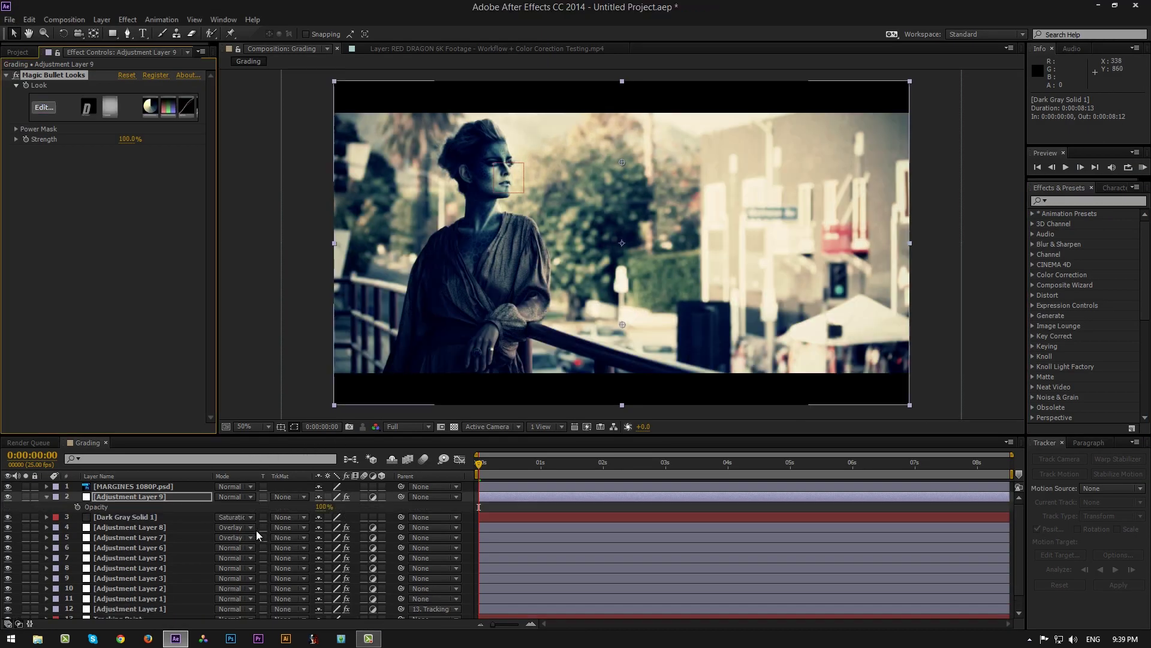
left_click(321, 507)
type("12")
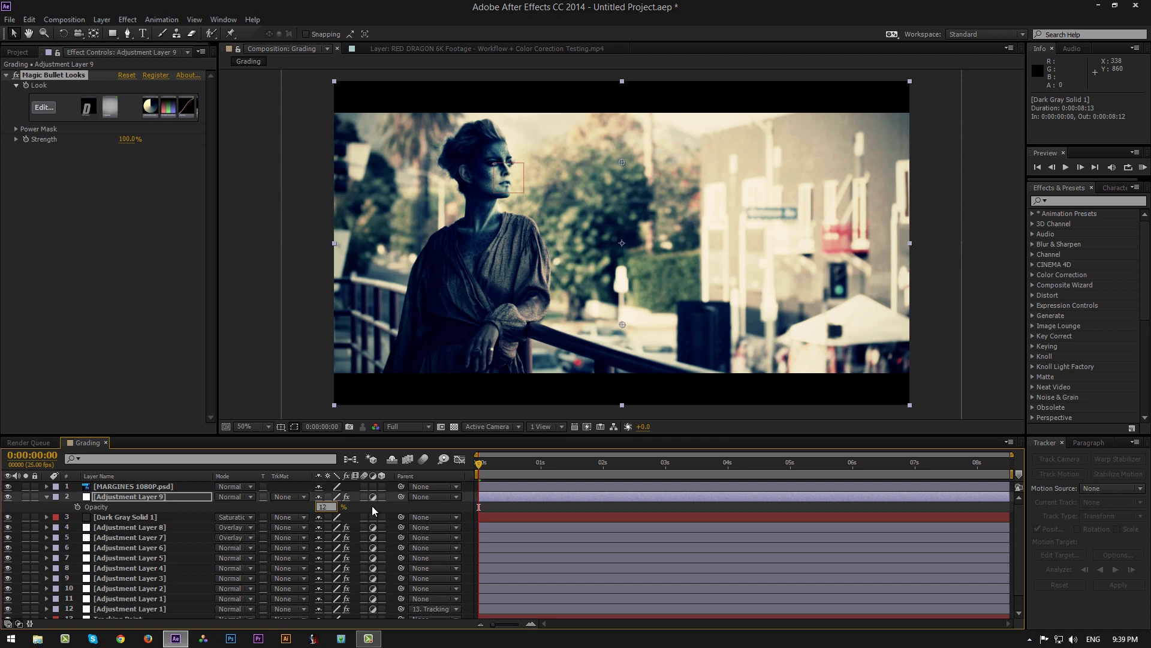
key("Return")
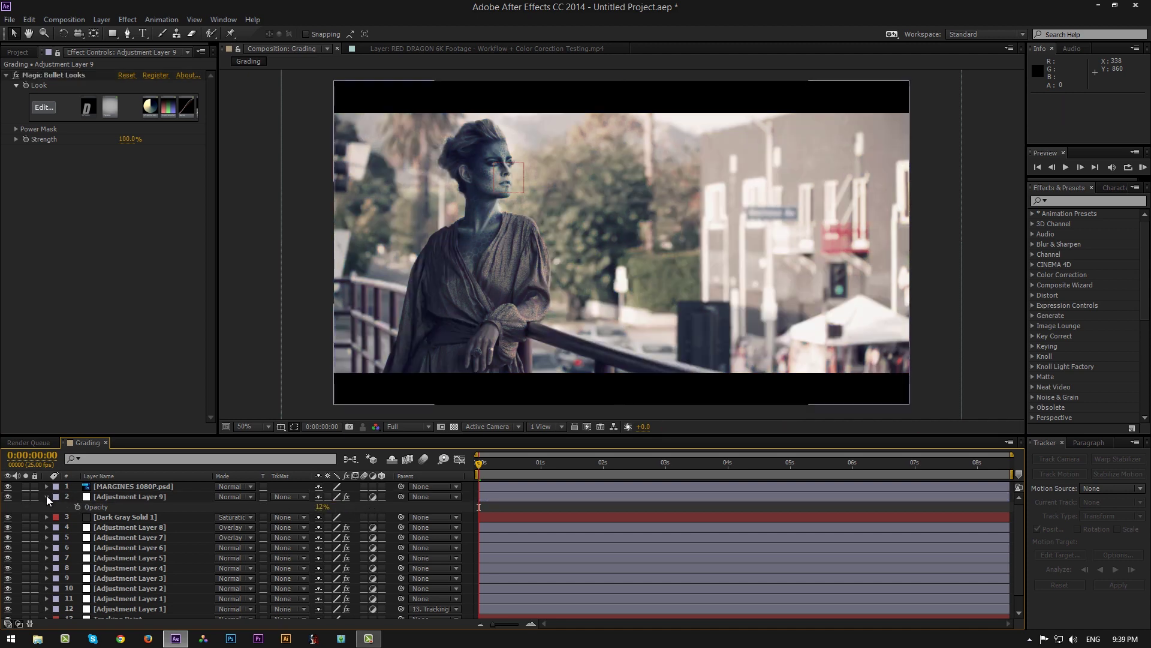
left_click(47, 497)
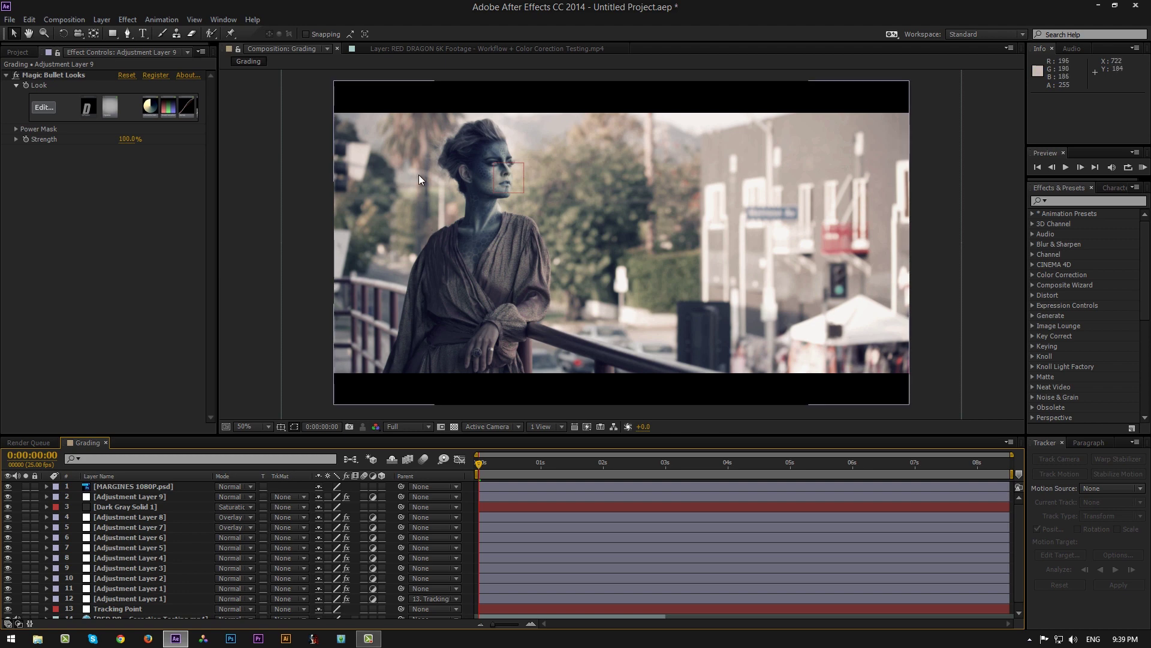
left_click(6, 75)
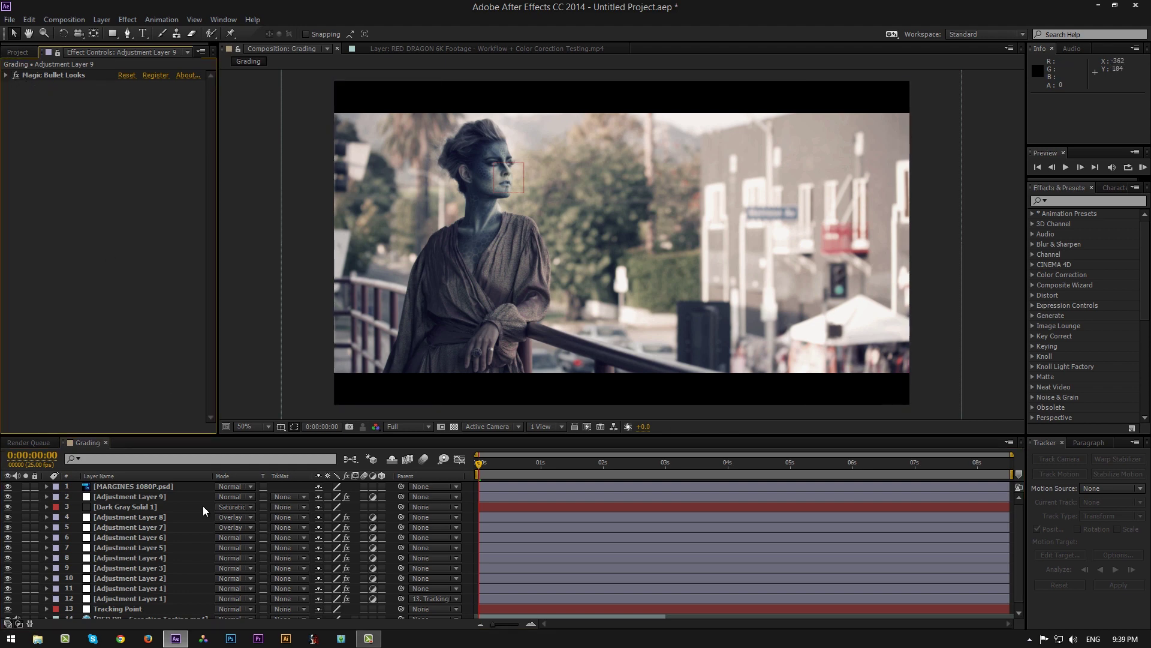
Step: Create another adjustment layer directly above Adjustment Layer 9
left_click(154, 496)
left_click(102, 20)
mouse_move(198, 34)
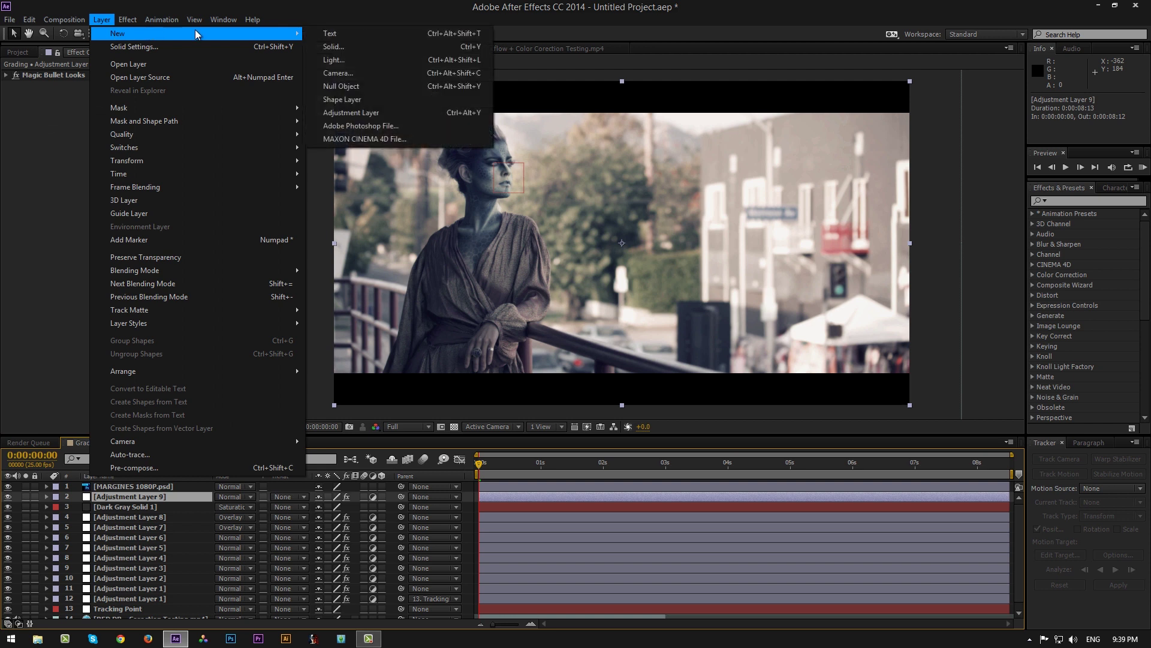
left_click(379, 113)
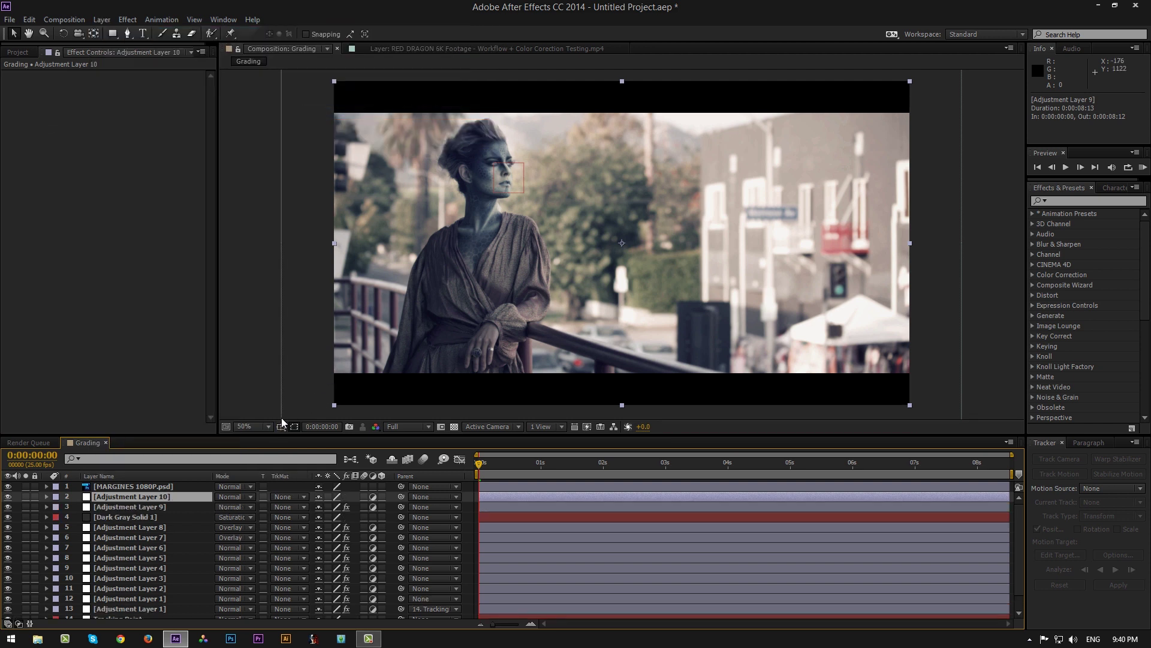
Step: Add the Tritone color correction effect to Adjustment Layer 10 and clear the effects search
left_click(1061, 200)
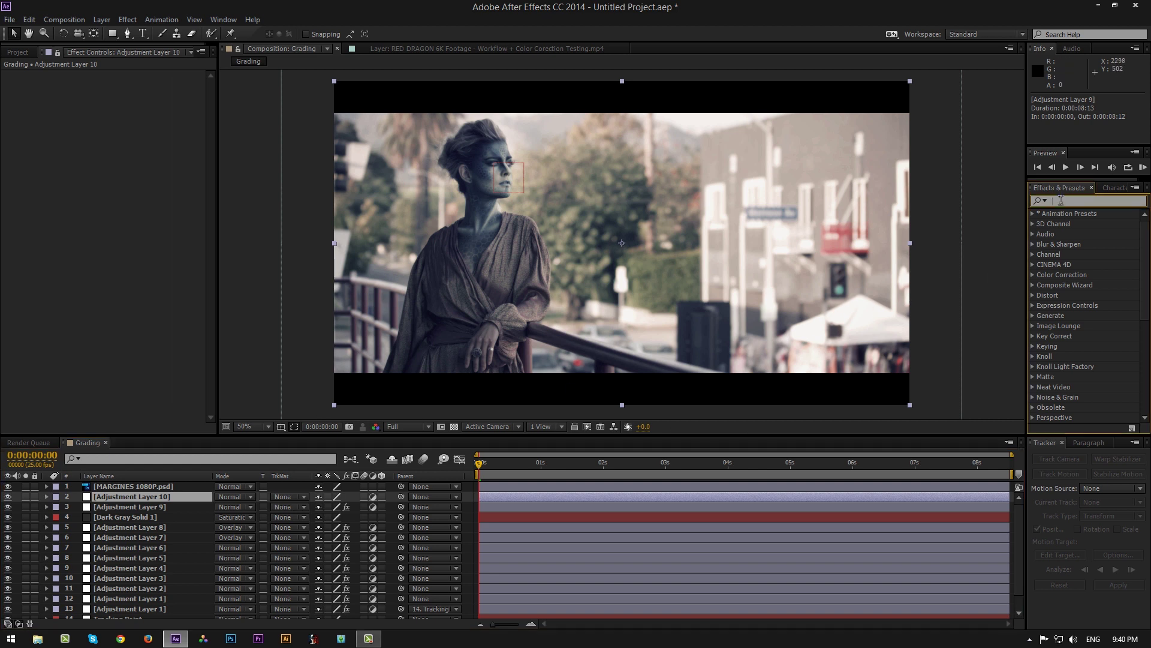
type("tri")
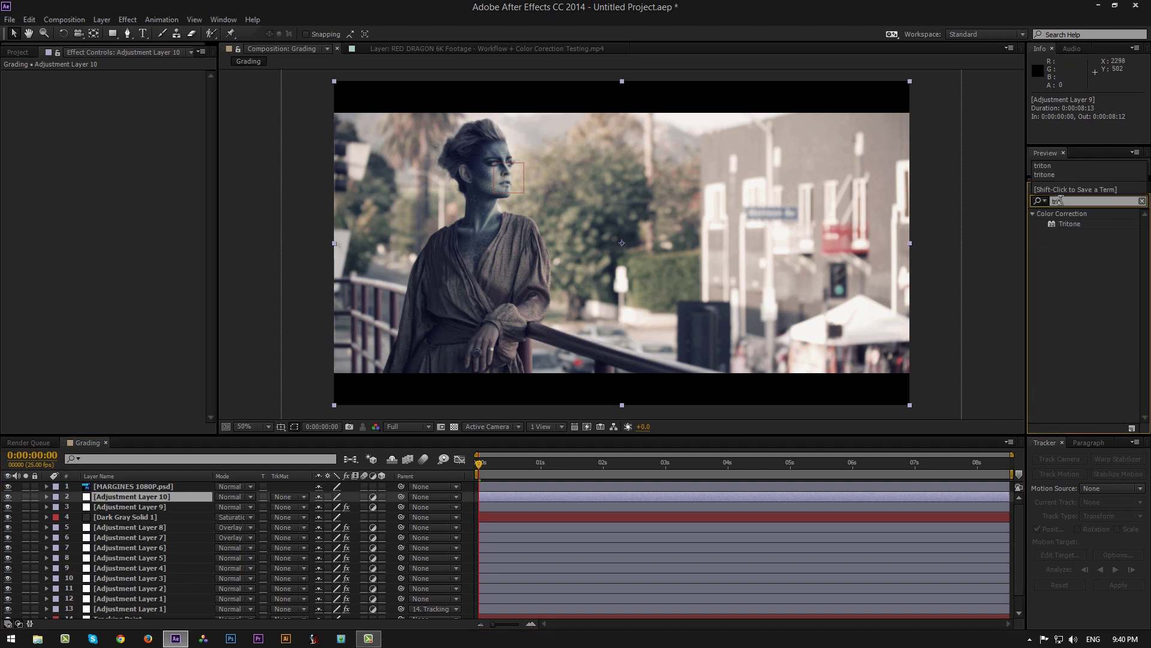
type("to")
double_click(1073, 223)
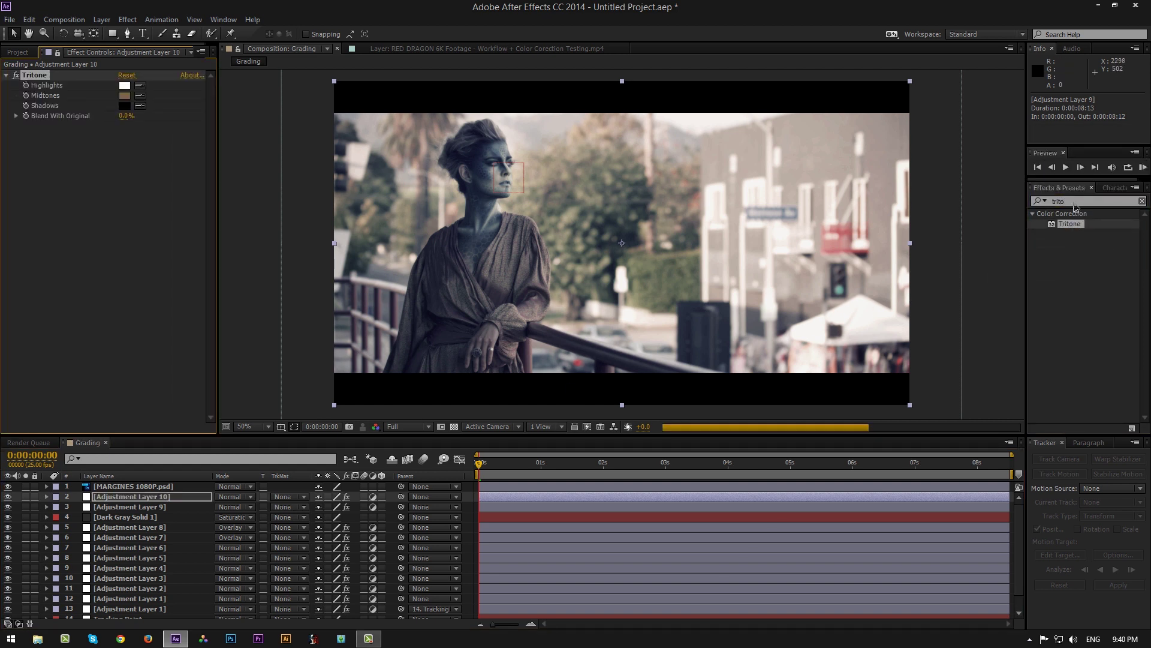
key("BackSpace")
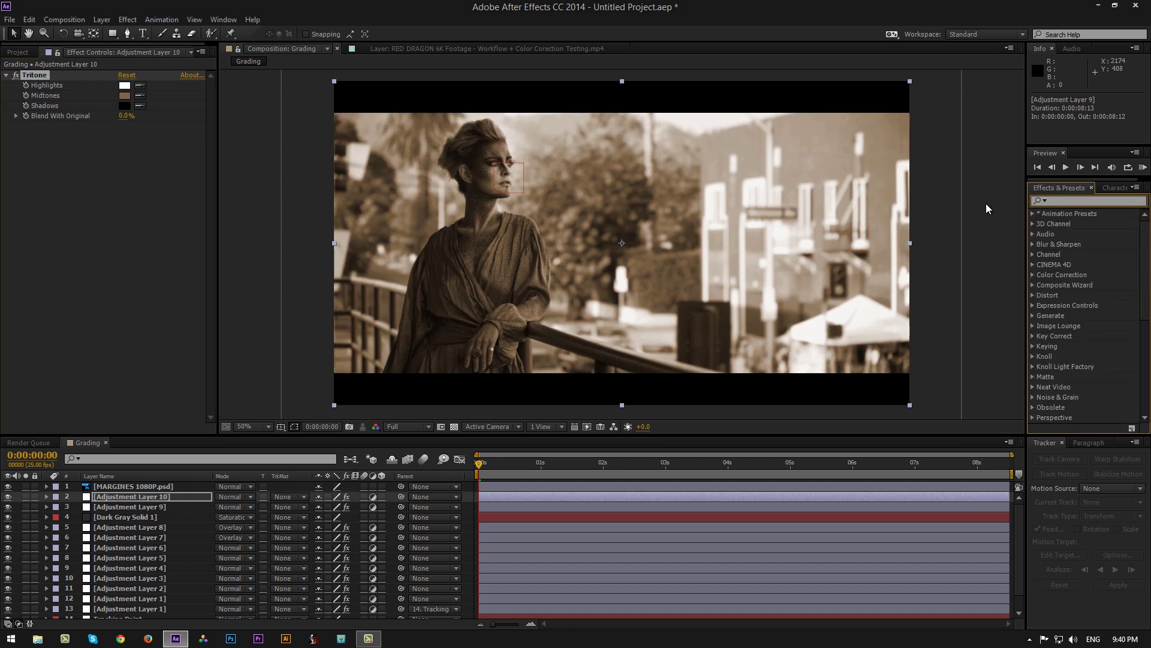
Step: Change the Tritone effect's Midtones color to the dark blue 214F6A
left_click(123, 117)
left_click(124, 95)
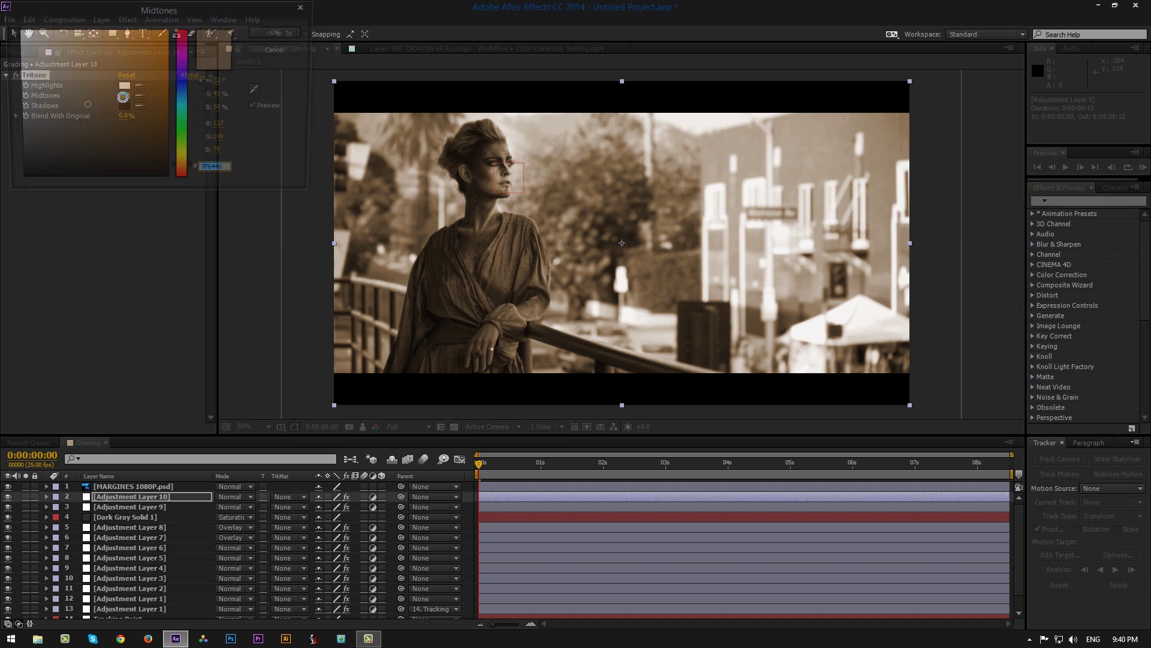
left_click_drag(185, 104, 186, 89)
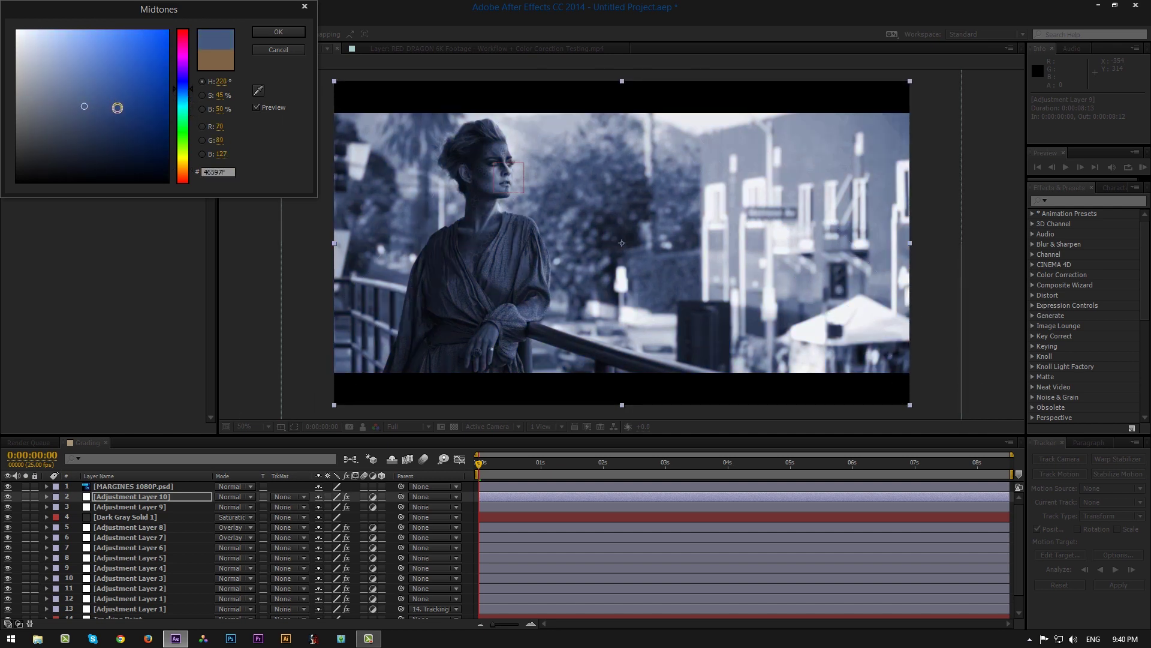
left_click(118, 107)
left_click(182, 96)
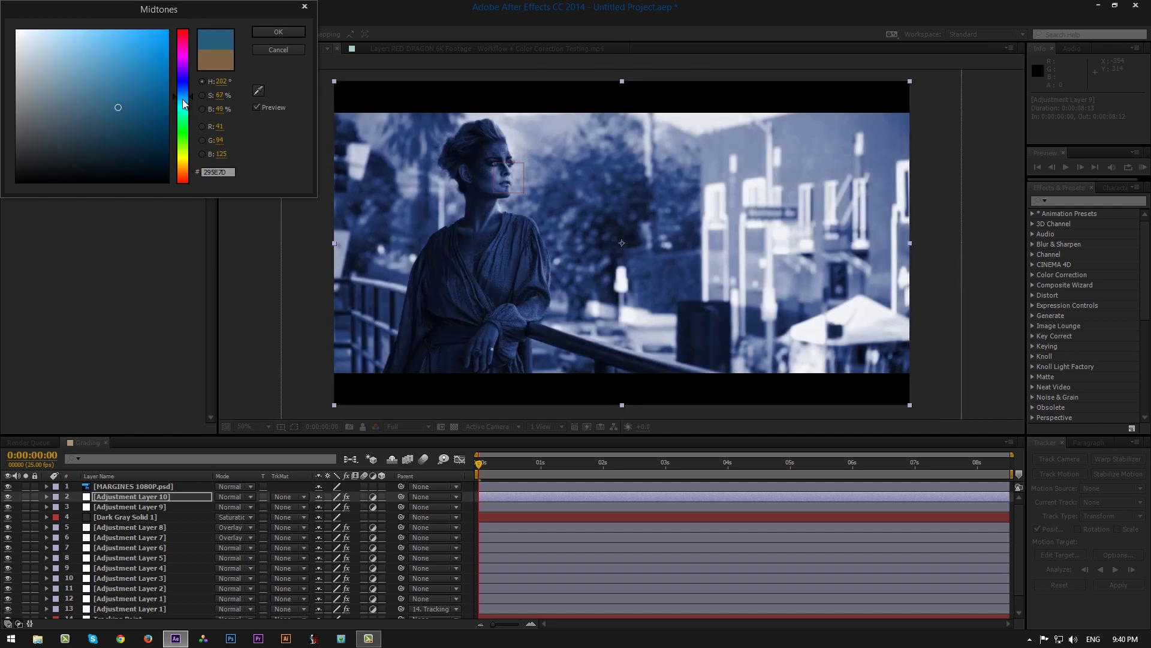
left_click_drag(126, 117, 121, 118)
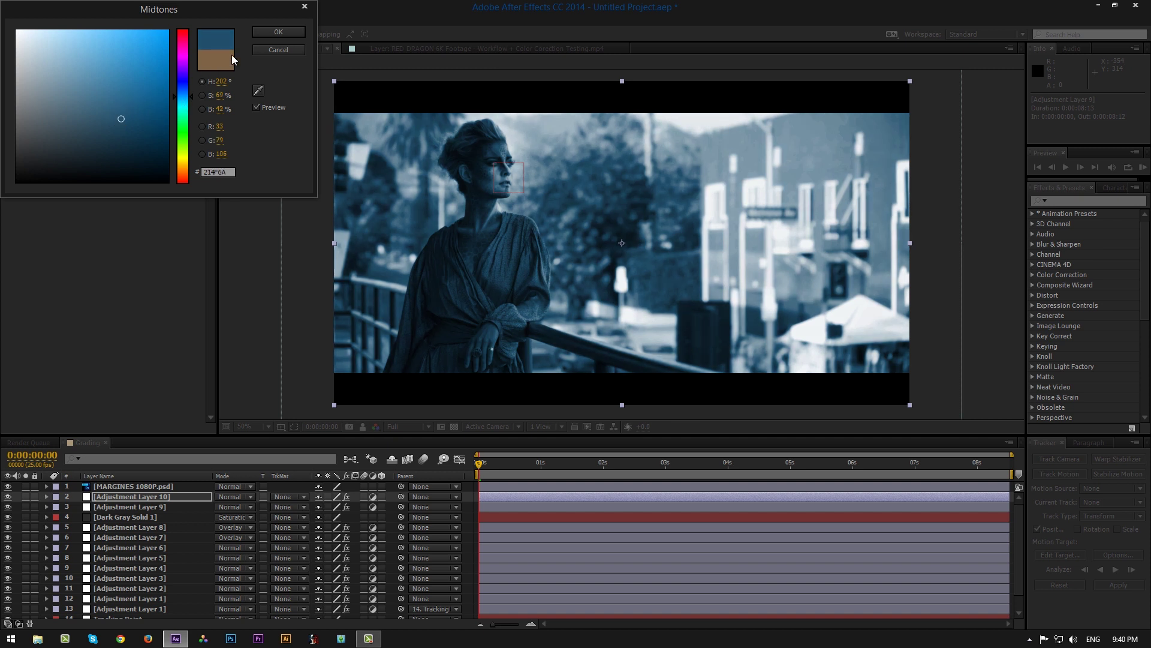
left_click(272, 34)
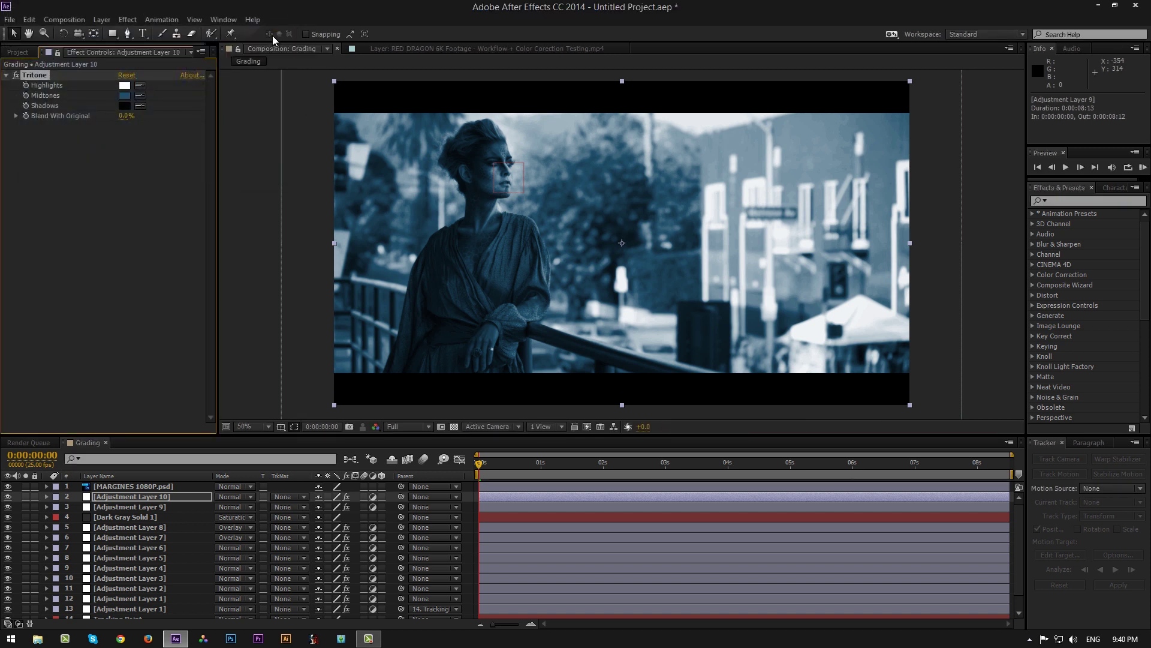
Step: Set Tritone's Blend With Original to 80%, check the image without the layer selected, and collapse the effect
left_click(122, 117)
key("Return")
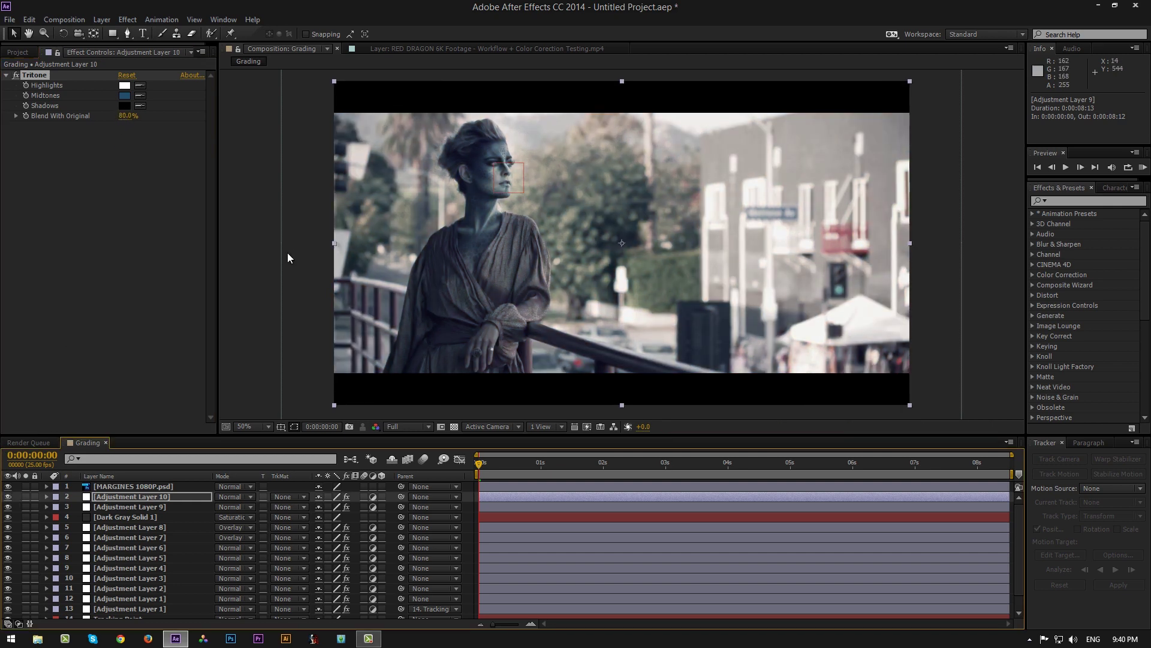
scroll(323, 251, "down", 2)
left_click(348, 251)
scroll(367, 248, "up", 2)
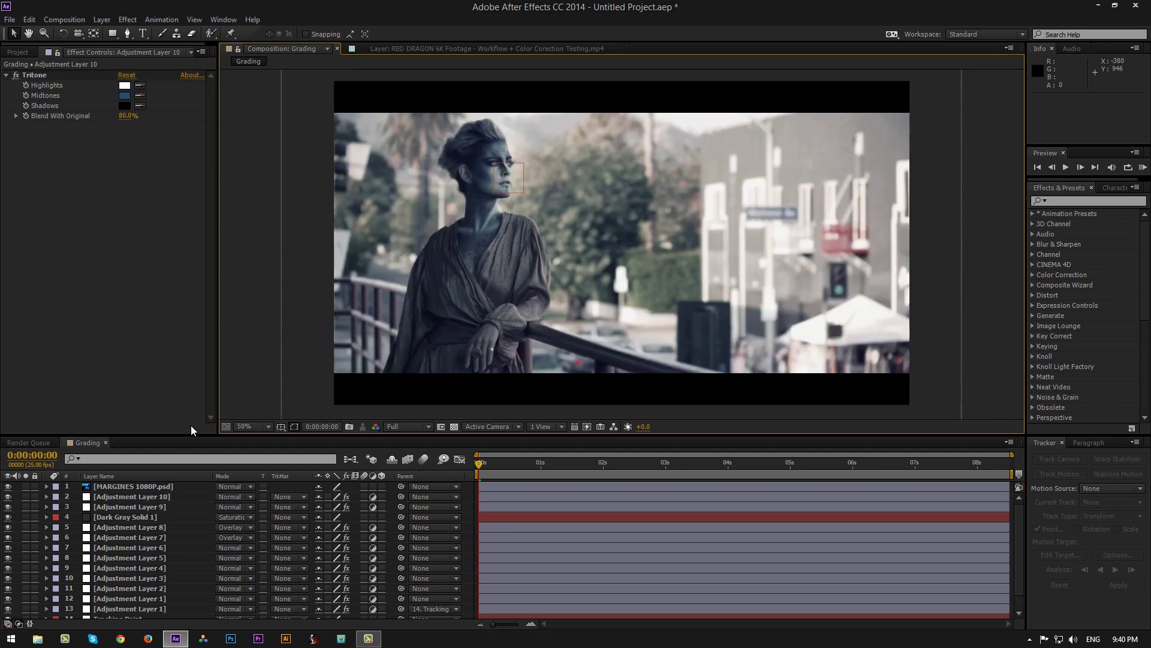
left_click(6, 75)
Step: Expand Tritone on Adjustment Layer 10, set its Blend With Original to 84%, and reopen that value for editing
left_click(113, 495)
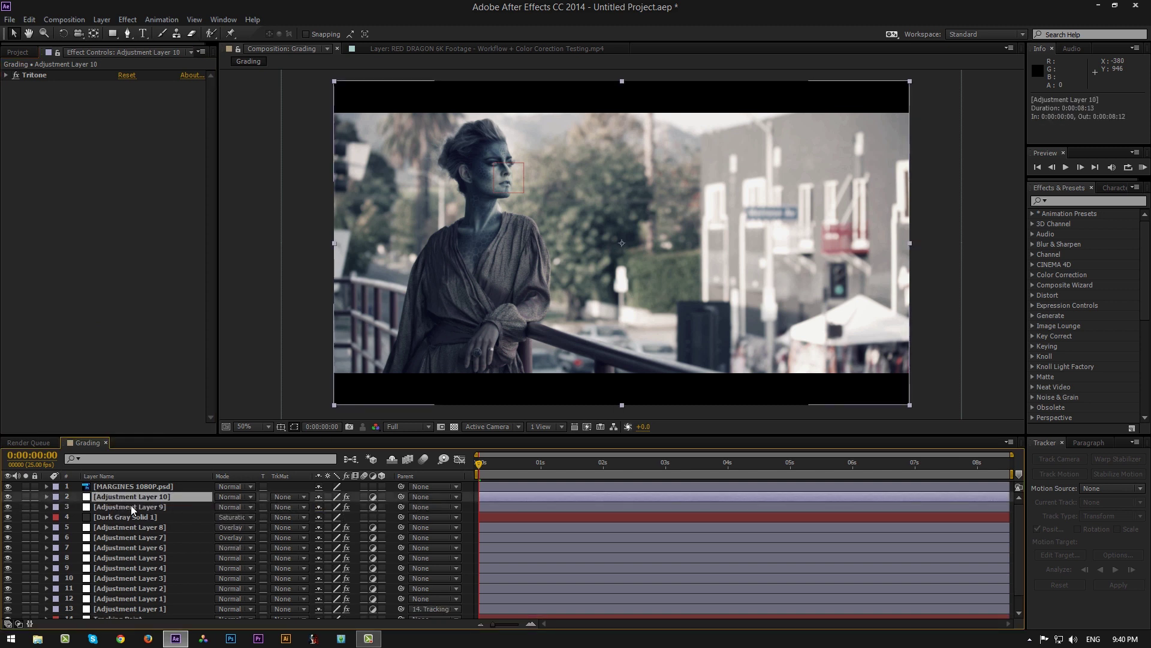
left_click(6, 75)
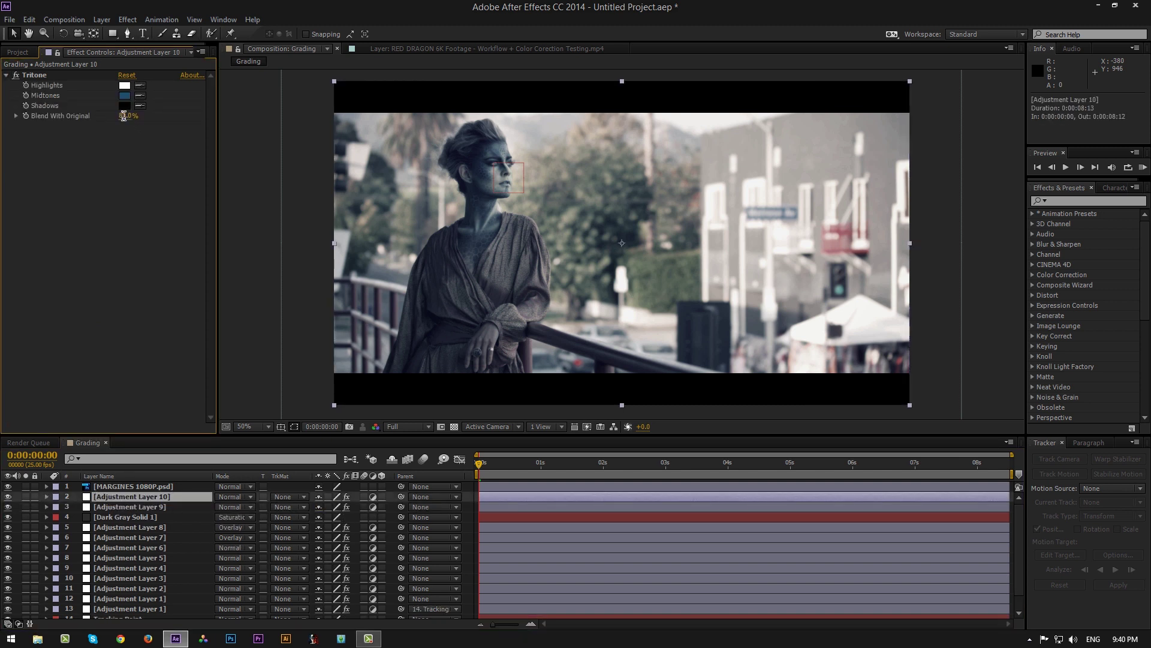
left_click(128, 115)
type("84")
key("Return")
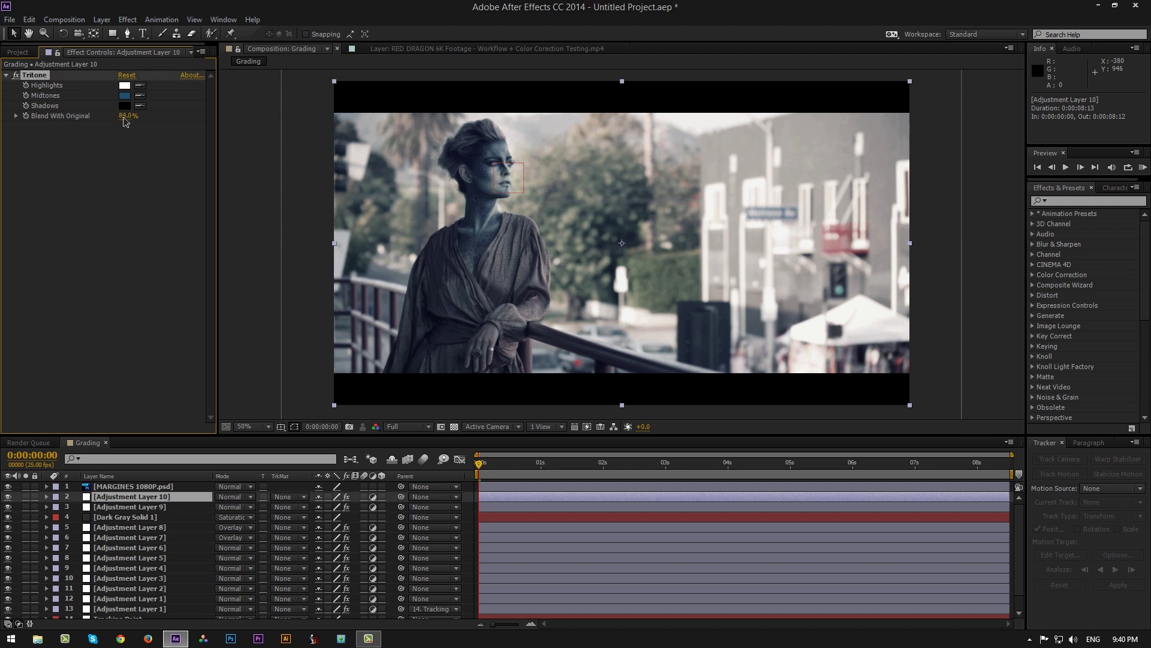
left_click(127, 115)
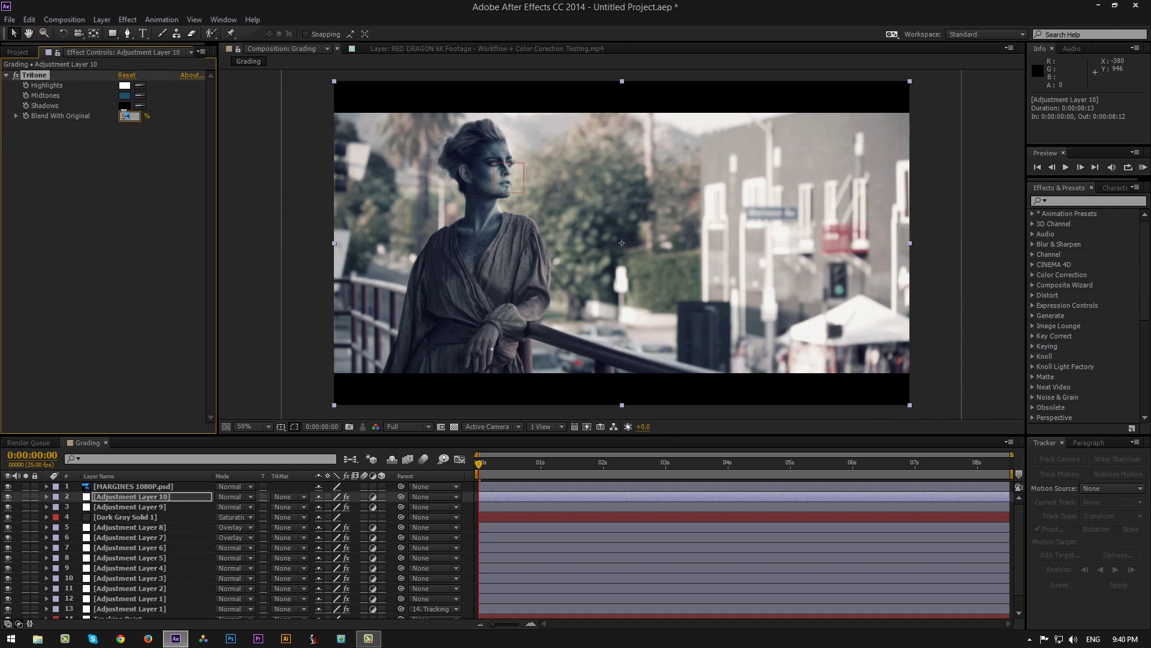
Step: Set the Tritone effect's Blend With Original to 80% and collapse the effect's settings
type("80")
key("Return")
left_click(6, 75)
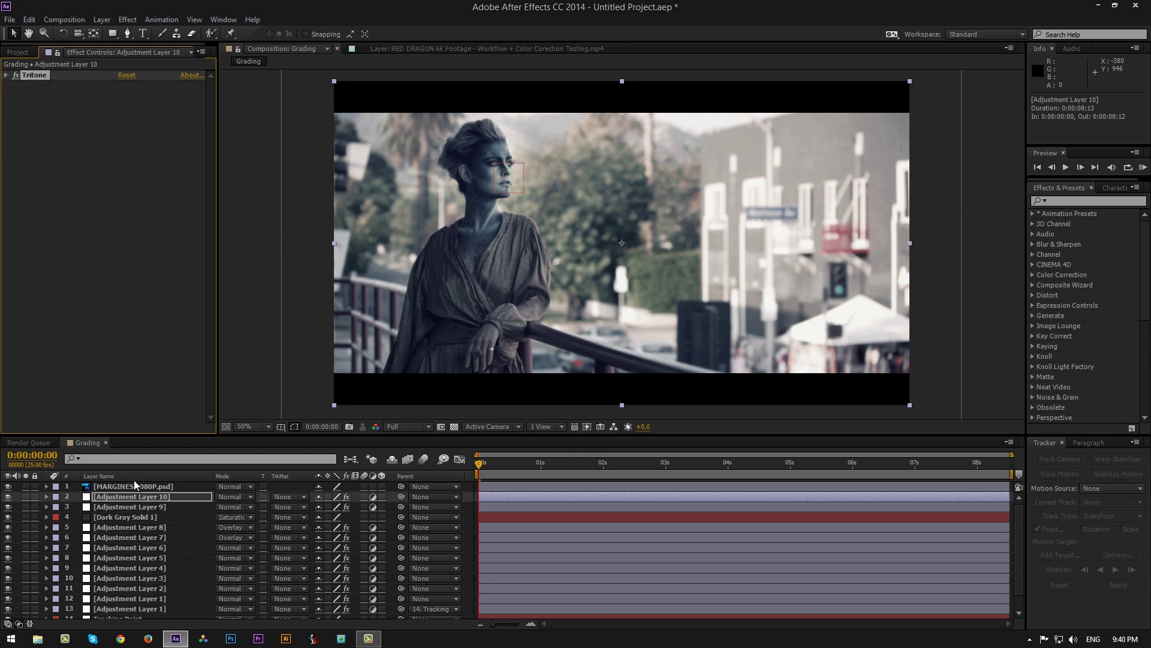
Step: Add a new adjustment layer directly above Adjustment Layer 10
left_click(133, 495)
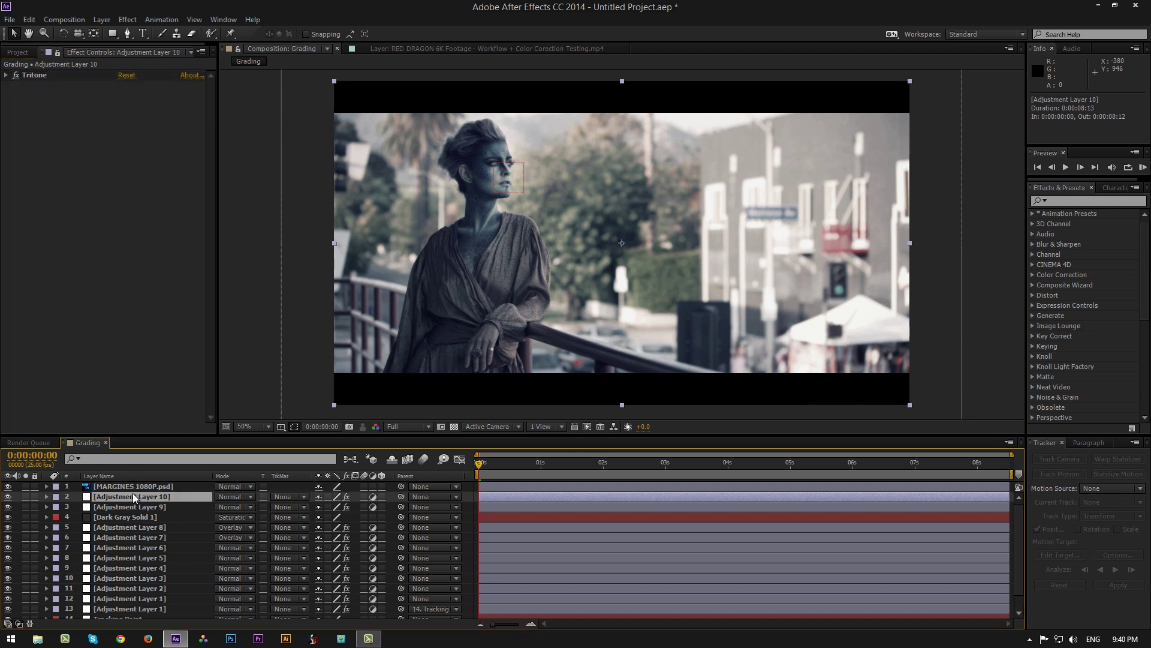
left_click(102, 19)
mouse_move(180, 34)
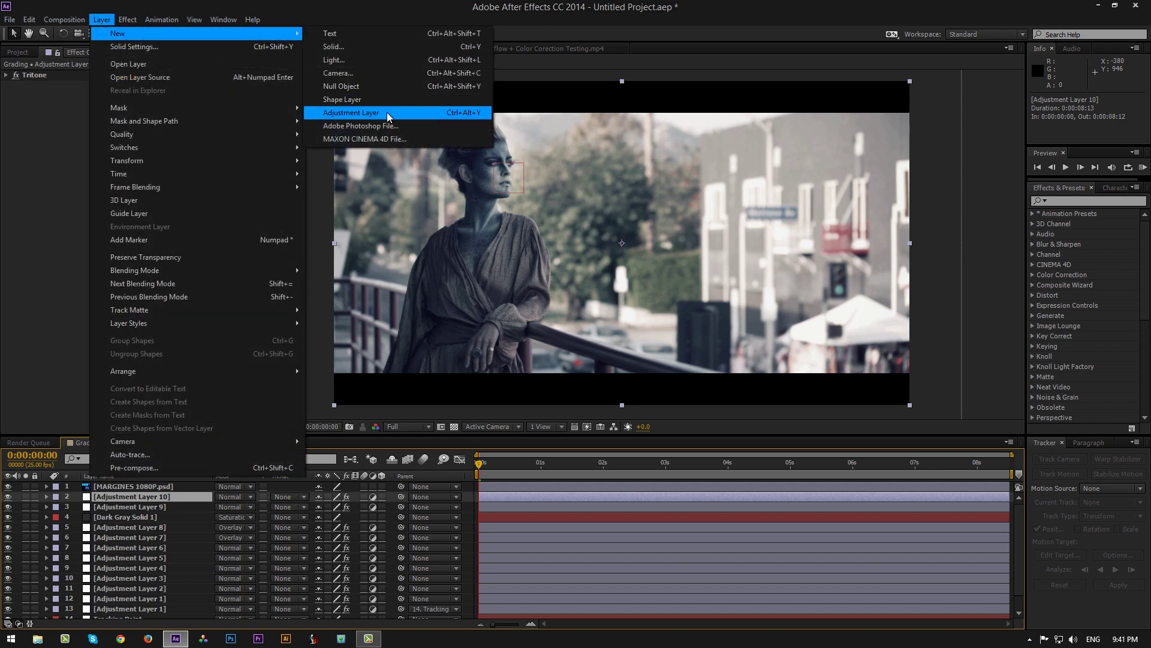
left_click(387, 113)
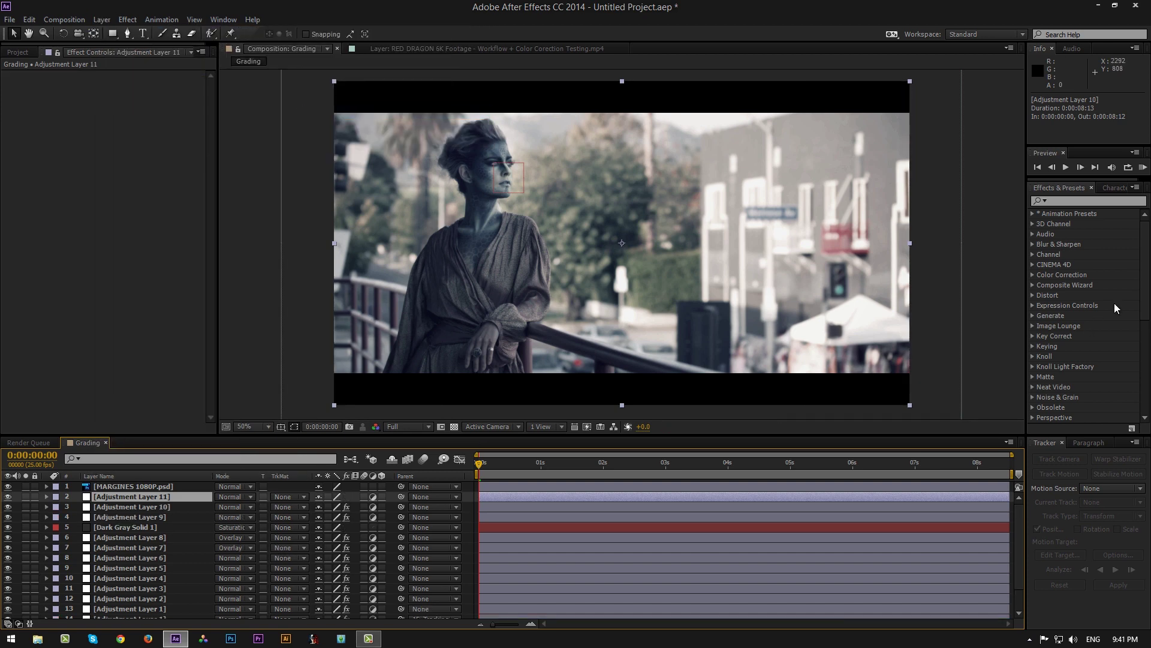
left_click(1069, 201)
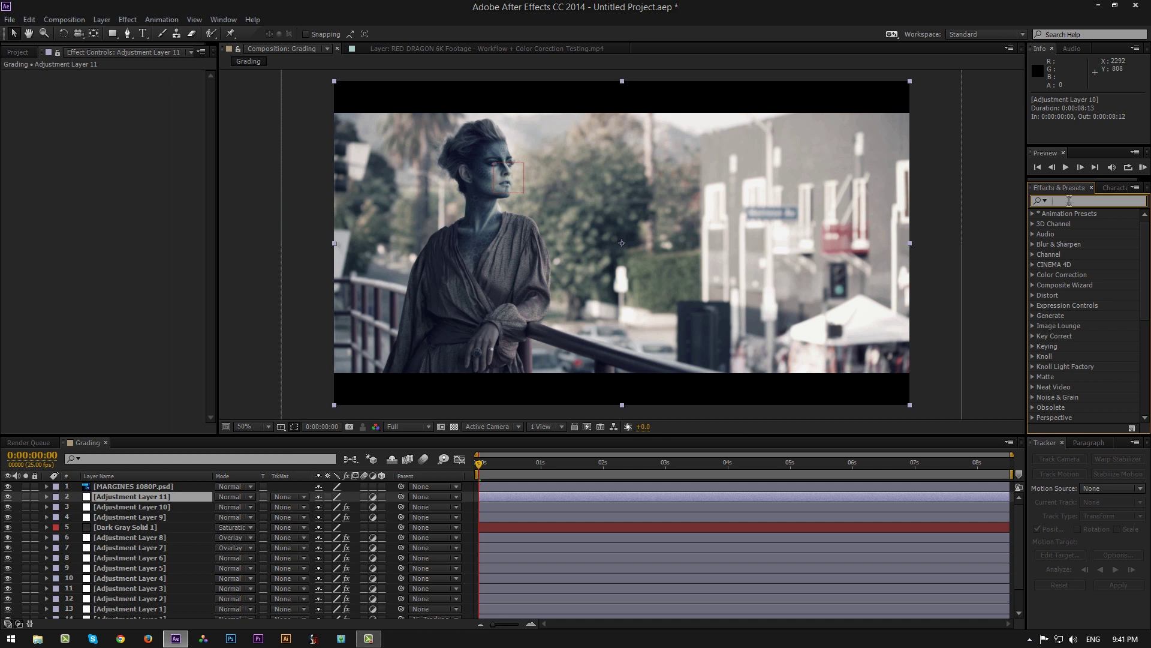
type("gaa")
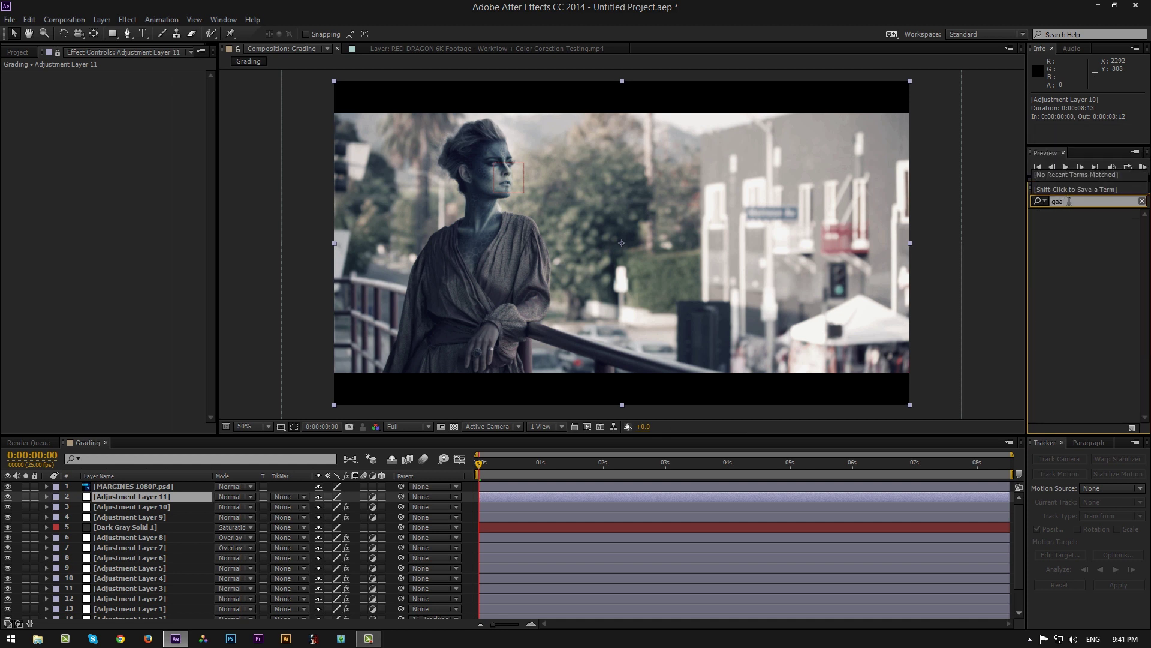
key("BackSpace")
key("BackSpace")
type("pe")
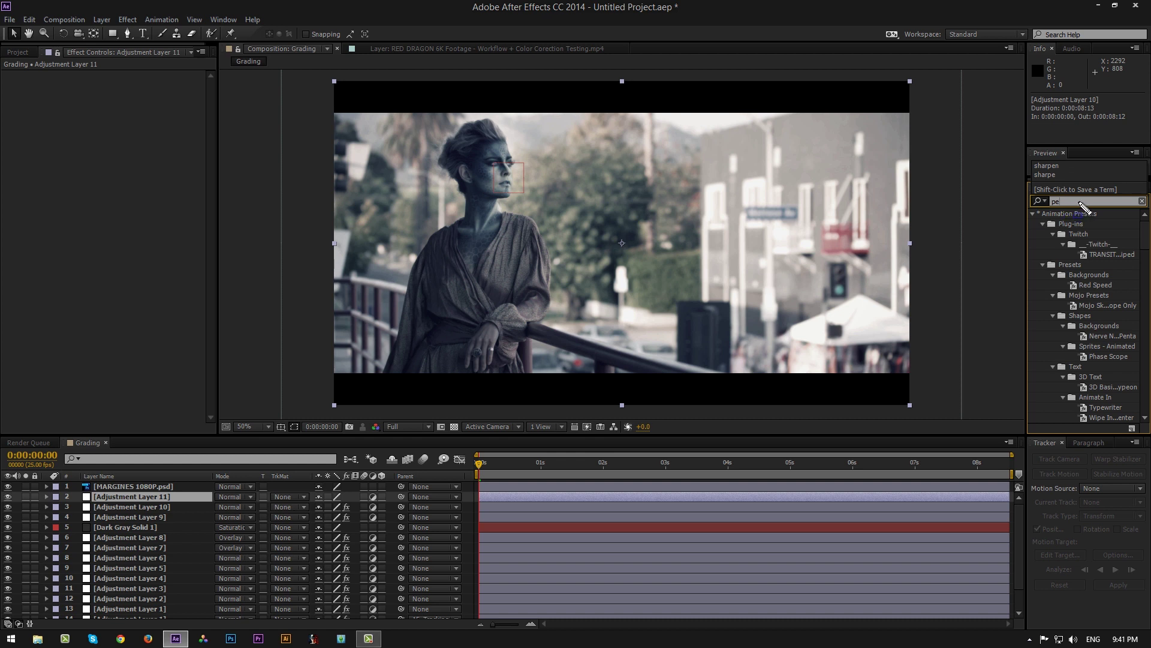
type("ep")
key("BackSpace")
key("BackSpace")
key("BackSpace")
key("BackSpace")
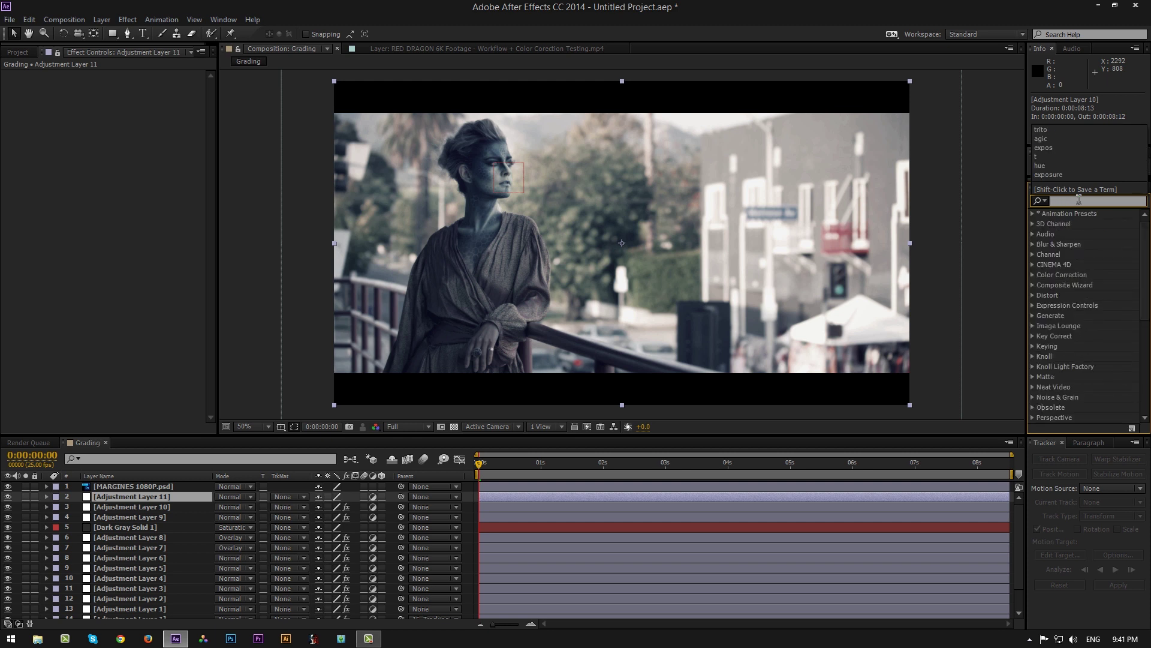
Step: Find the Gamma/Pedestal/Gain effect with the search "gai", apply it to Adjustment Layer 11, and clear the search
type("gai")
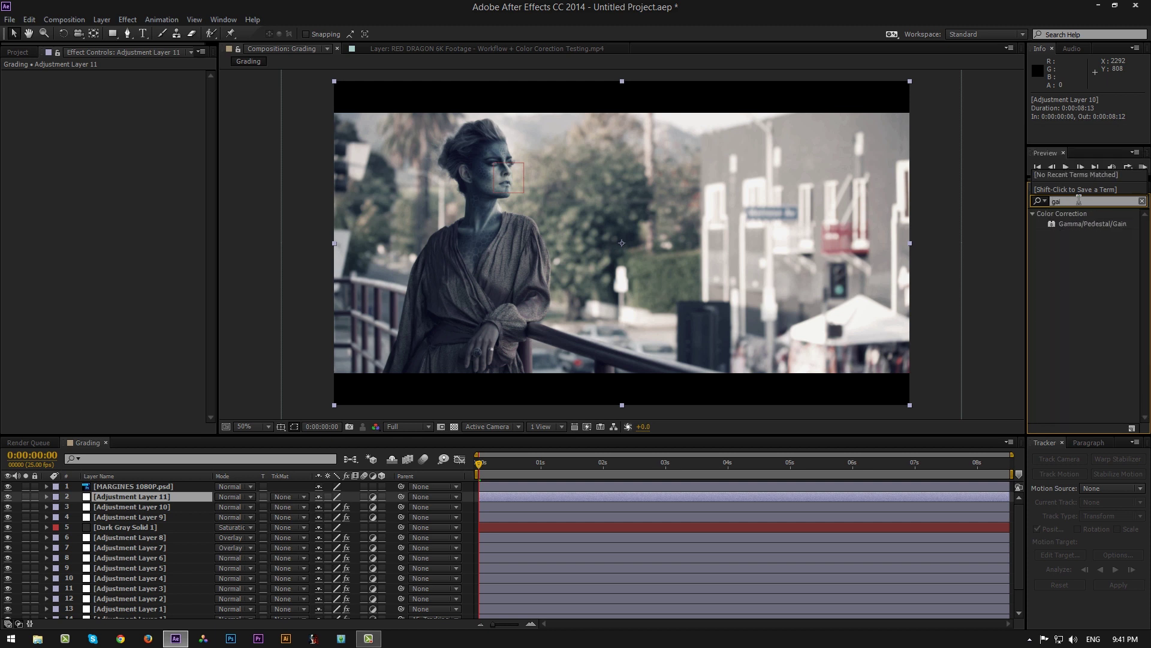
double_click(1084, 225)
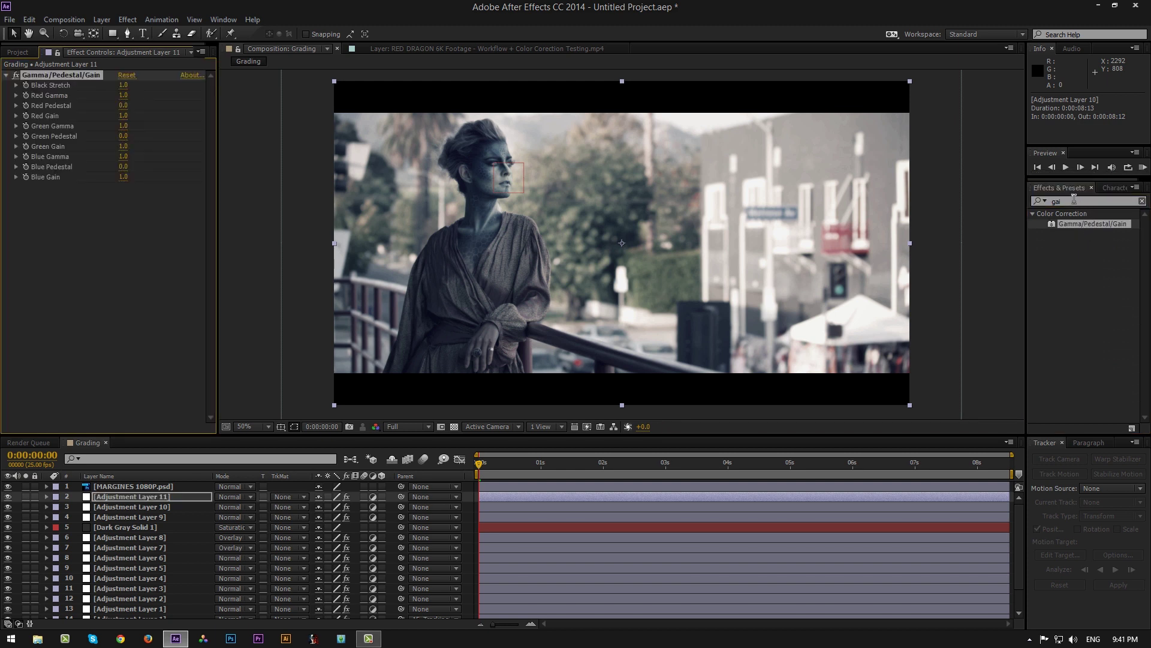
left_click_drag(1073, 201, 1002, 206)
key("BackSpace")
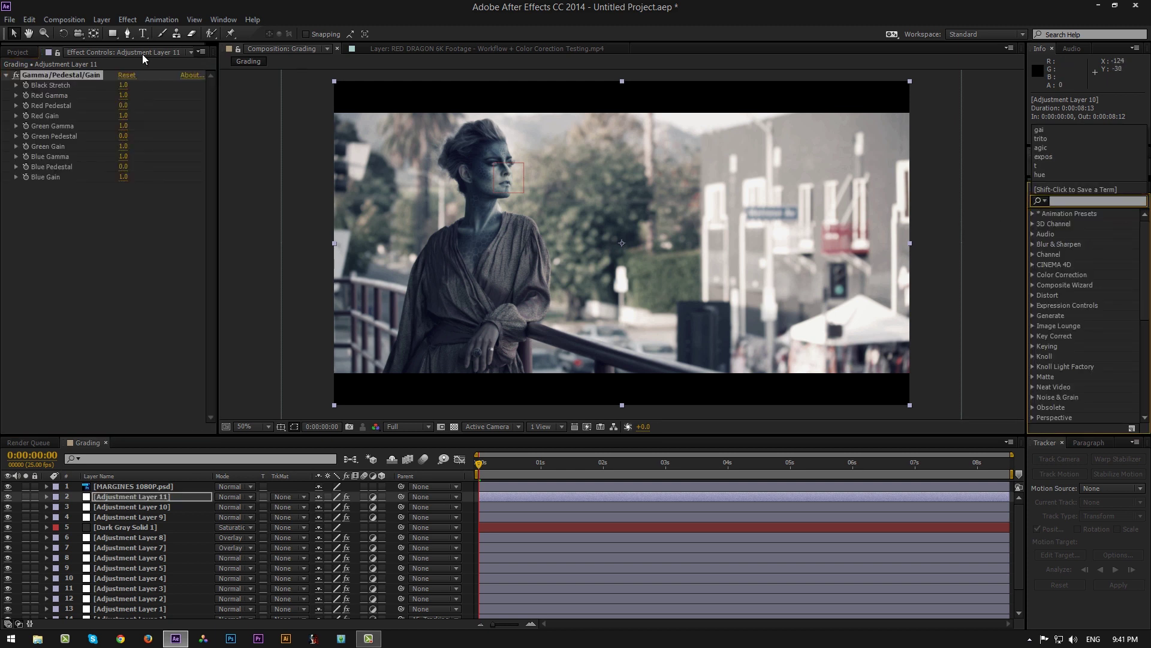
Step: Set Red Gain to 1.1 in the Gamma/Pedestal/Gain effect on Adjustment Layer 11
left_click(122, 98)
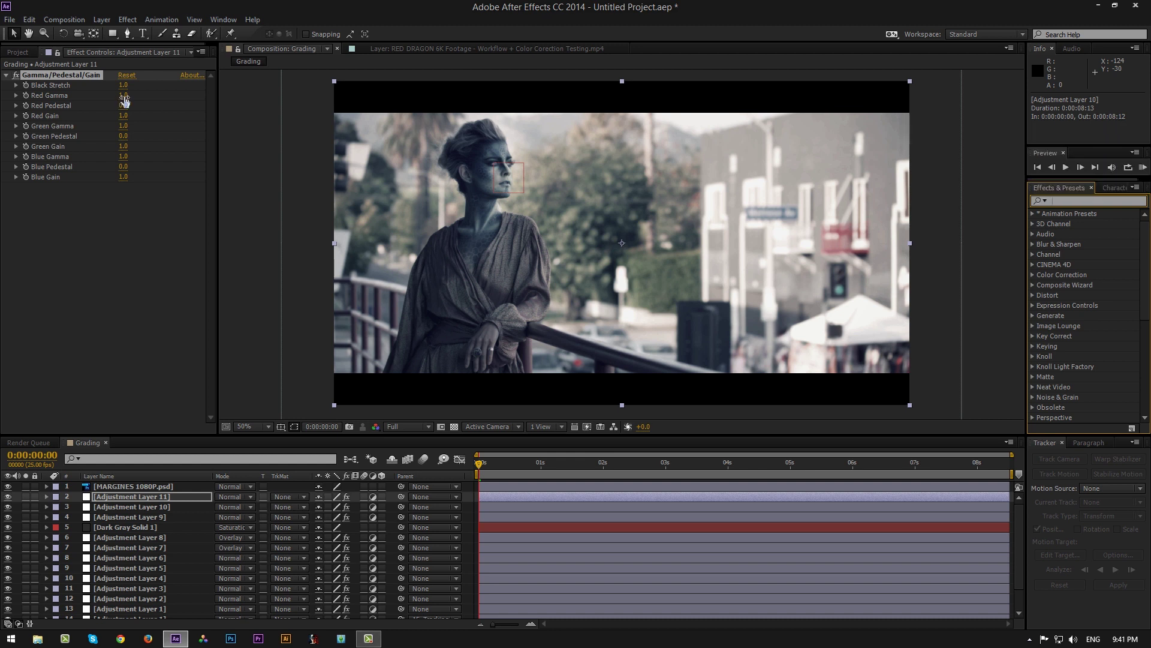
left_click(123, 116)
type("1")
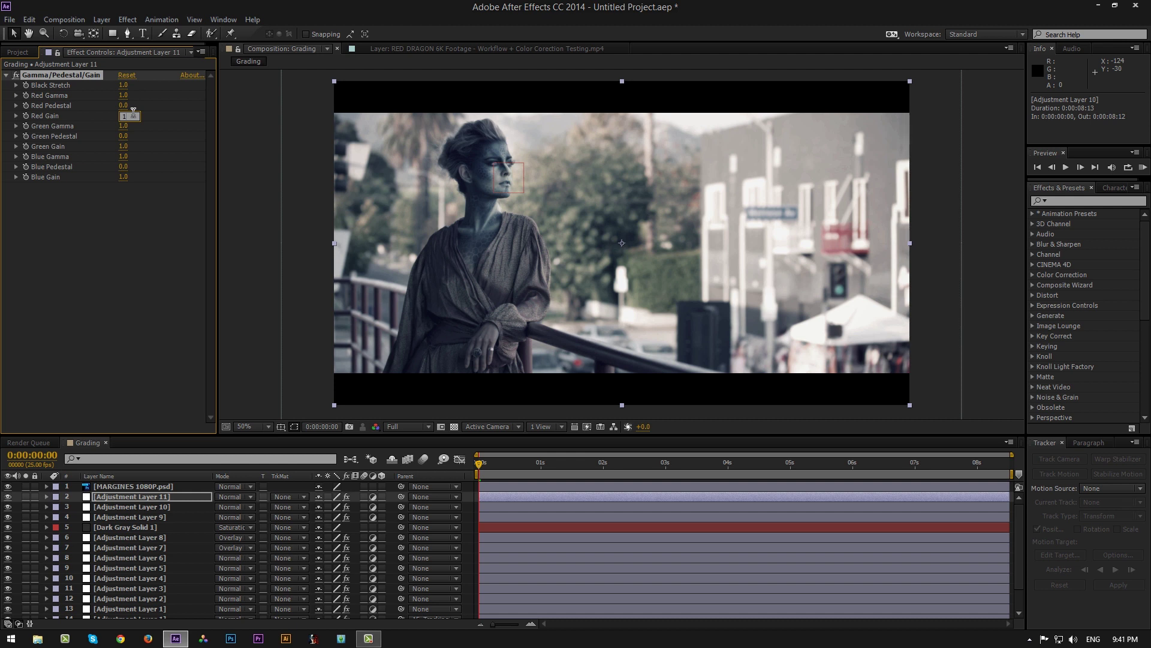
key("Return")
Step: Reveal the Opacity of Adjustment Layer 11 and set it to 20%
key("t")
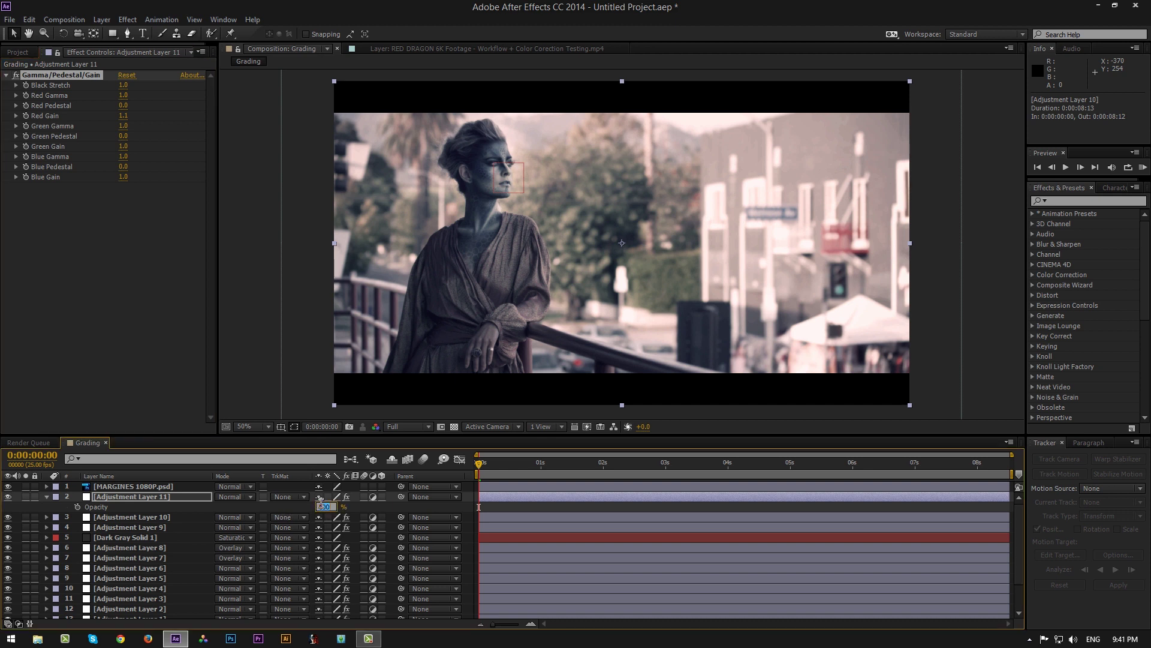
left_click(326, 506)
type("20")
key("Return")
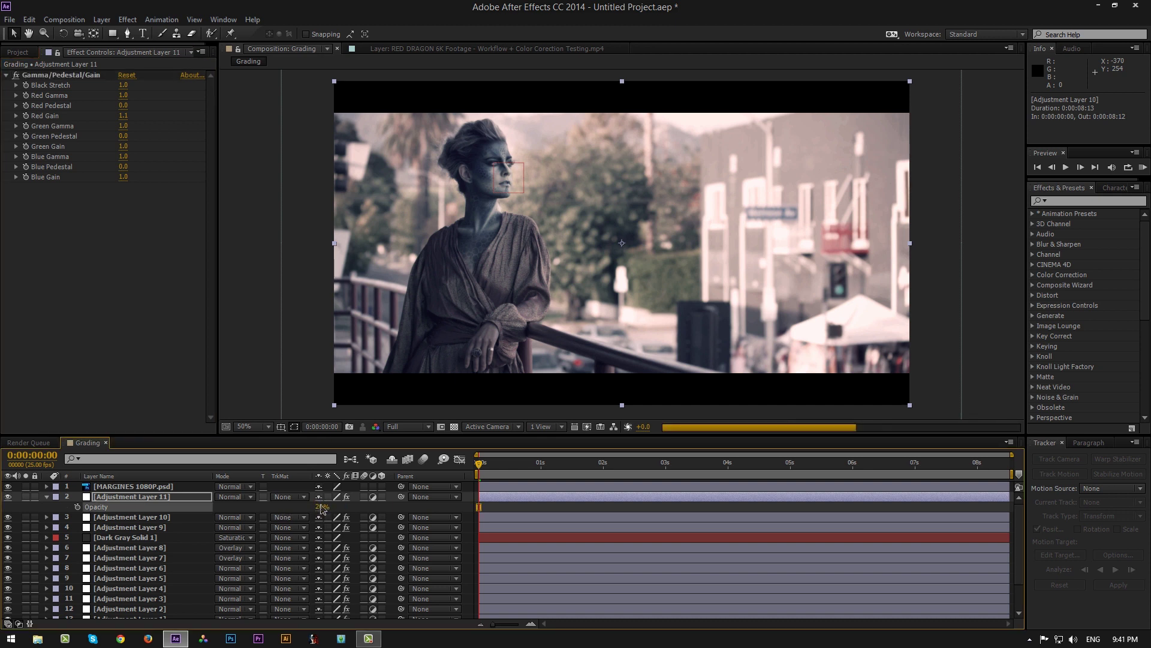
Step: Locate the head-and-neck masked Adjustment Layer 4 and parent it to the Tracking Point layer
left_click(150, 546)
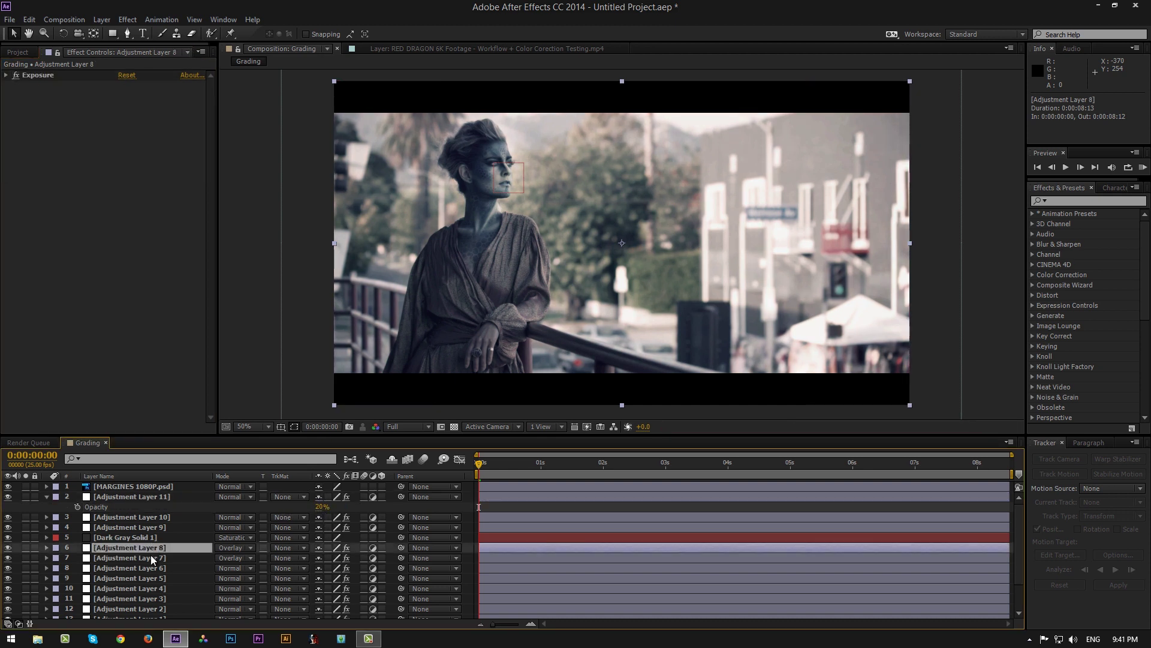
left_click(150, 558)
left_click(150, 569)
left_click(151, 579)
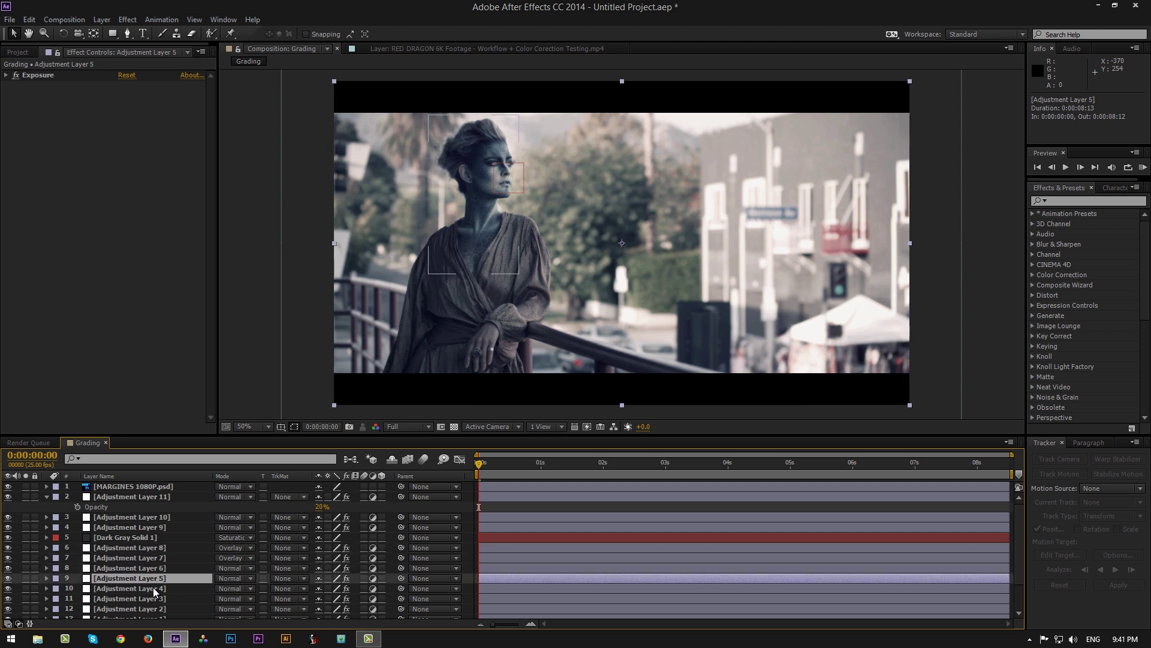
left_click(153, 591)
left_click(156, 600)
left_click(157, 588)
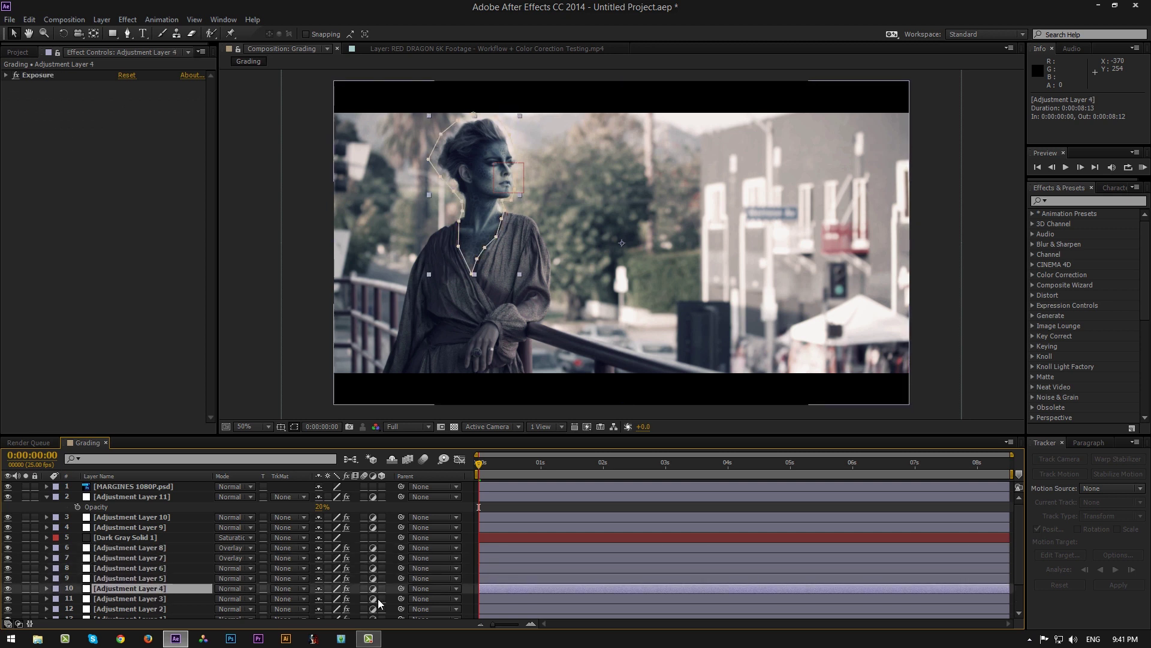
left_click_drag(402, 592, 142, 602)
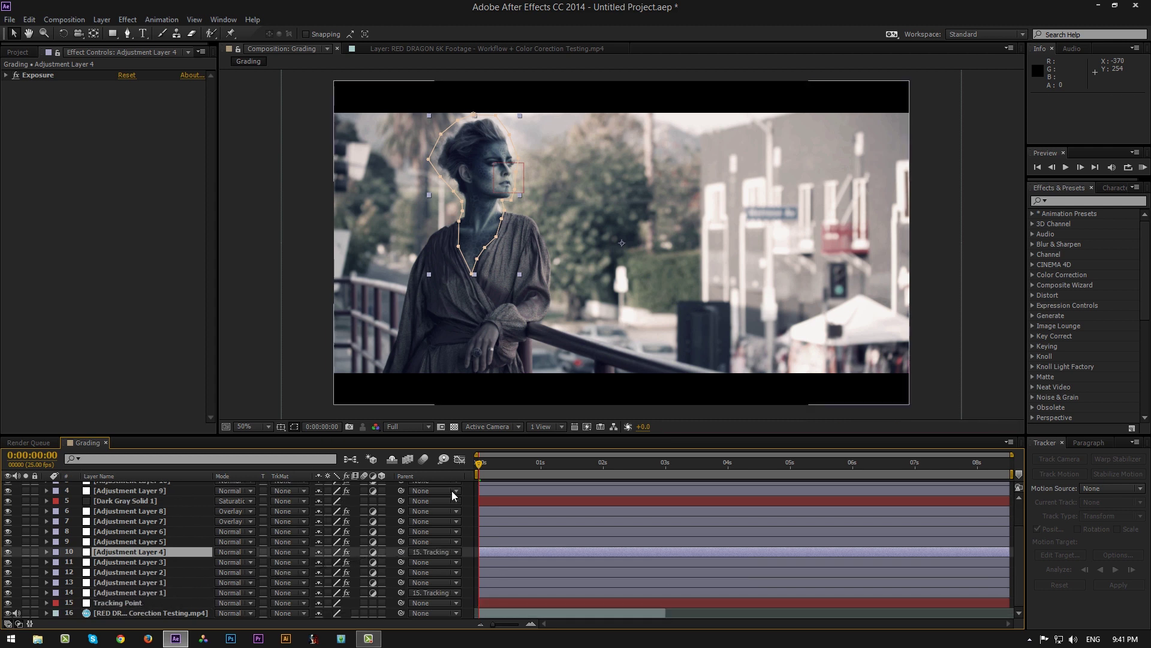
Step: Scrub through the first frames to check how the face mask follows the woman, then return to the start and deselect the layer
left_click(480, 464)
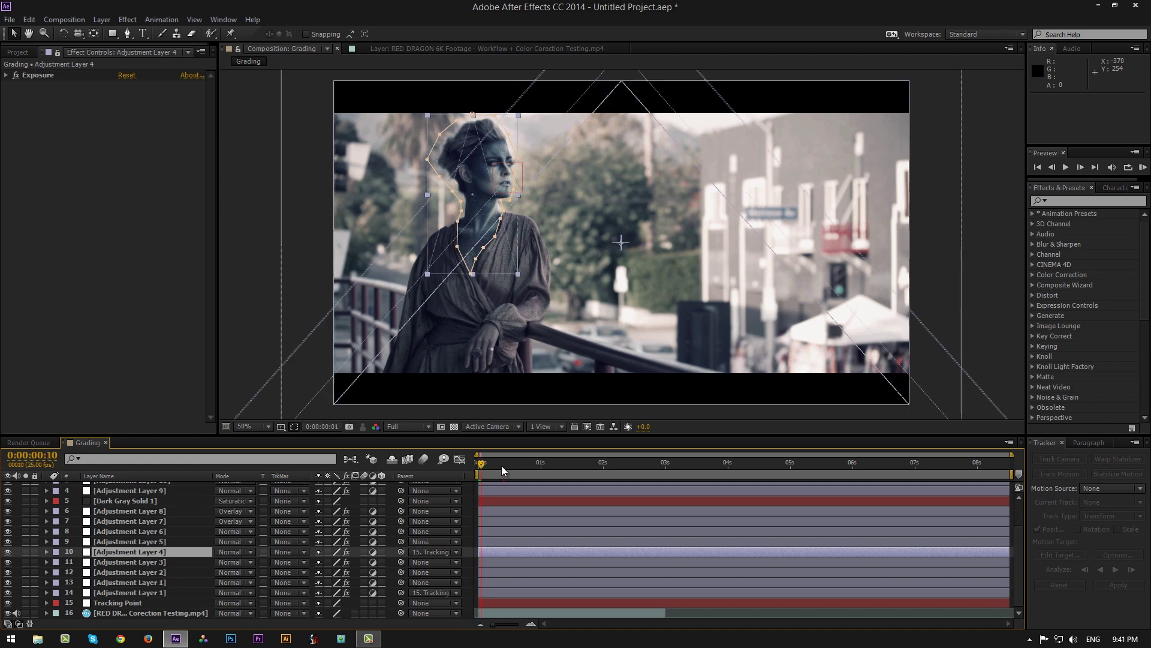
left_click(506, 468)
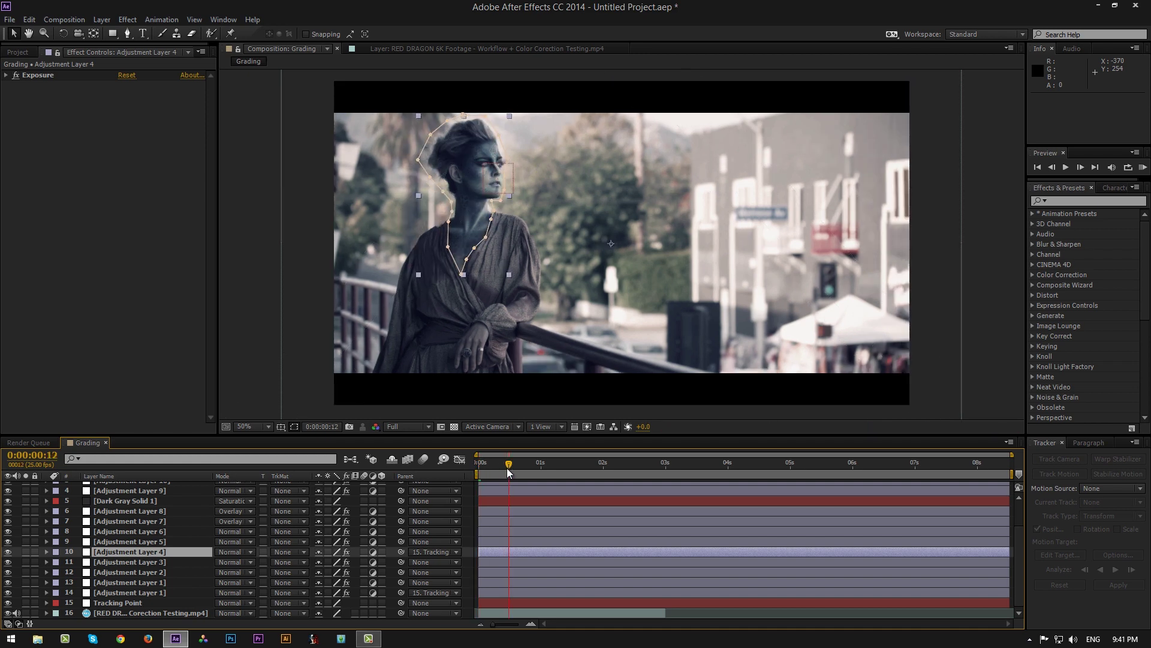
left_click(513, 468)
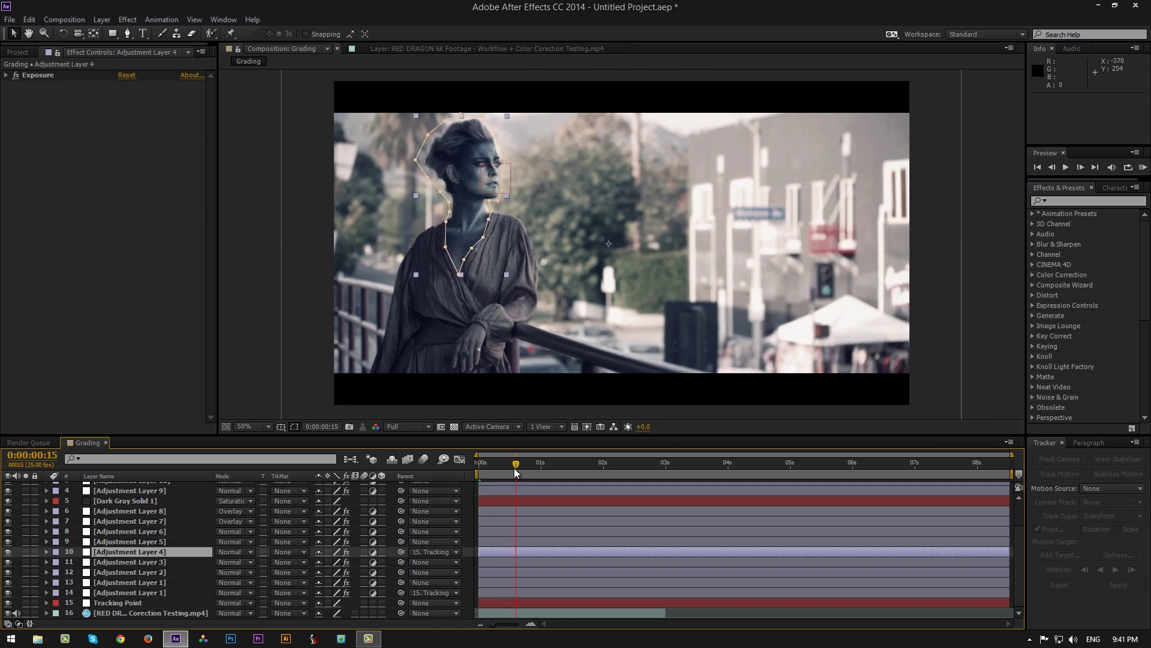
left_click_drag(514, 468, 469, 468)
scroll(440, 337, "down", 2)
left_click(358, 313)
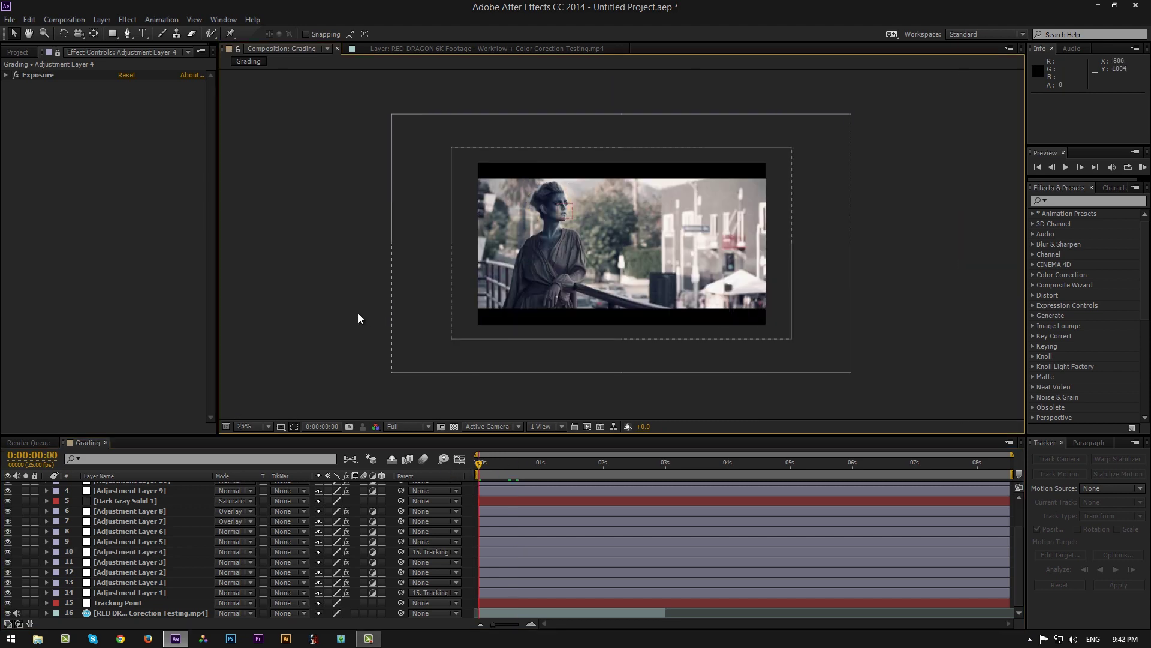
scroll(358, 313, "up", 2)
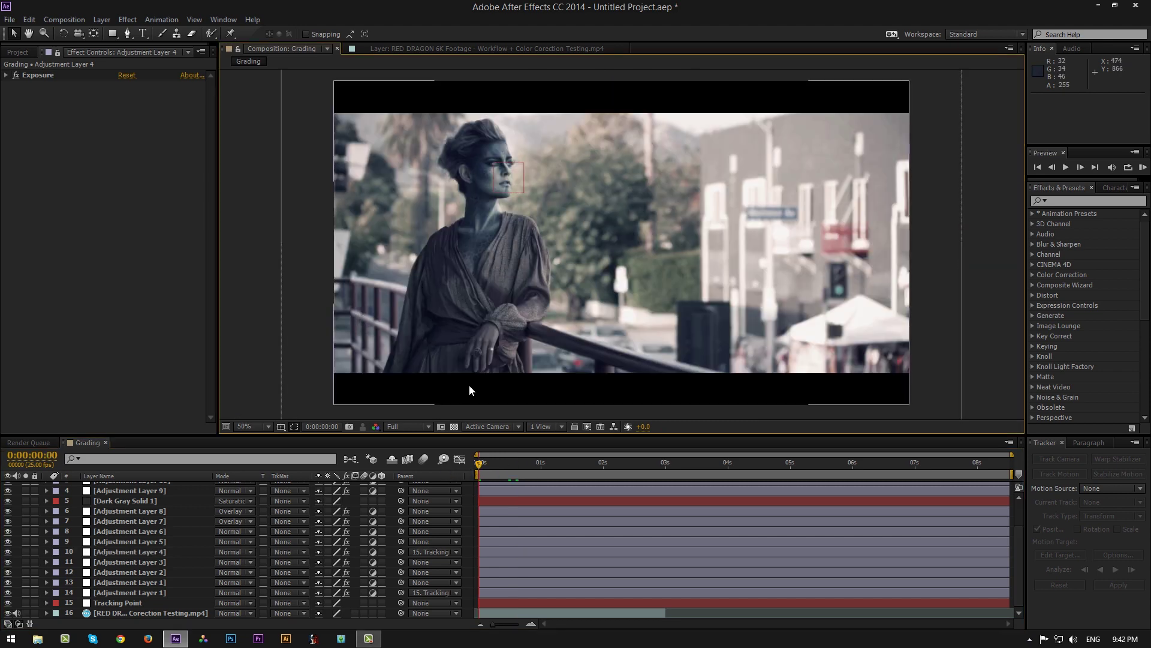
Step: Go through the adjustment layers in the Grading composition to examine their effects and masks
left_click(139, 574)
left_click(154, 541)
left_click(170, 511)
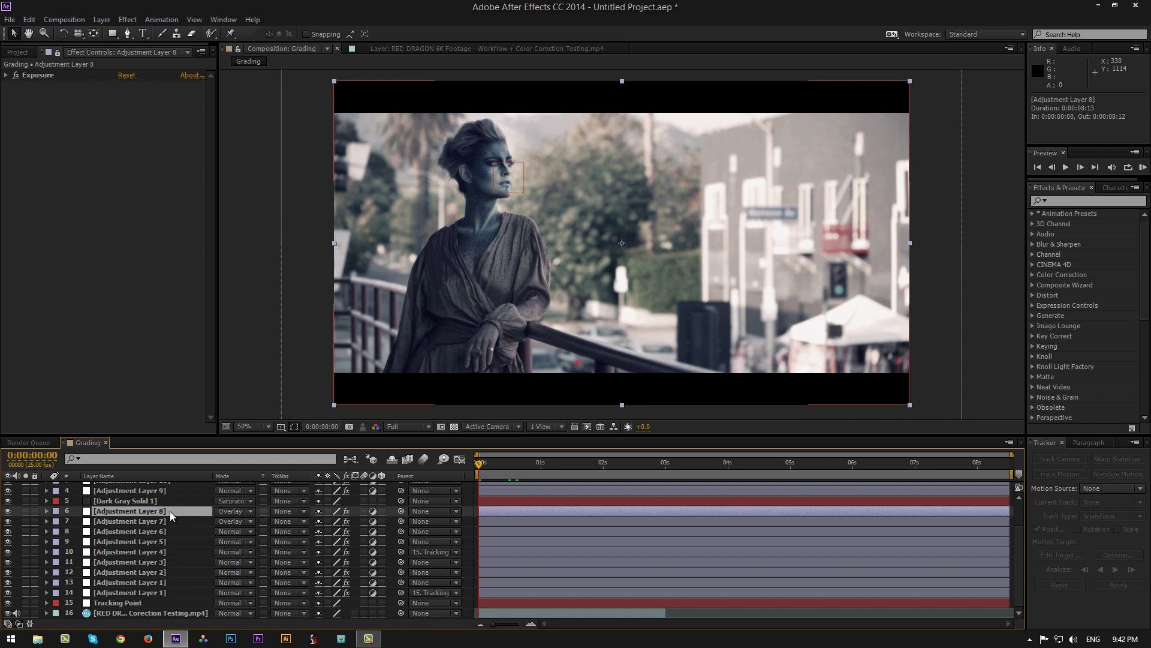
left_click(167, 519)
left_click(167, 542)
scroll(162, 544, "up", 2)
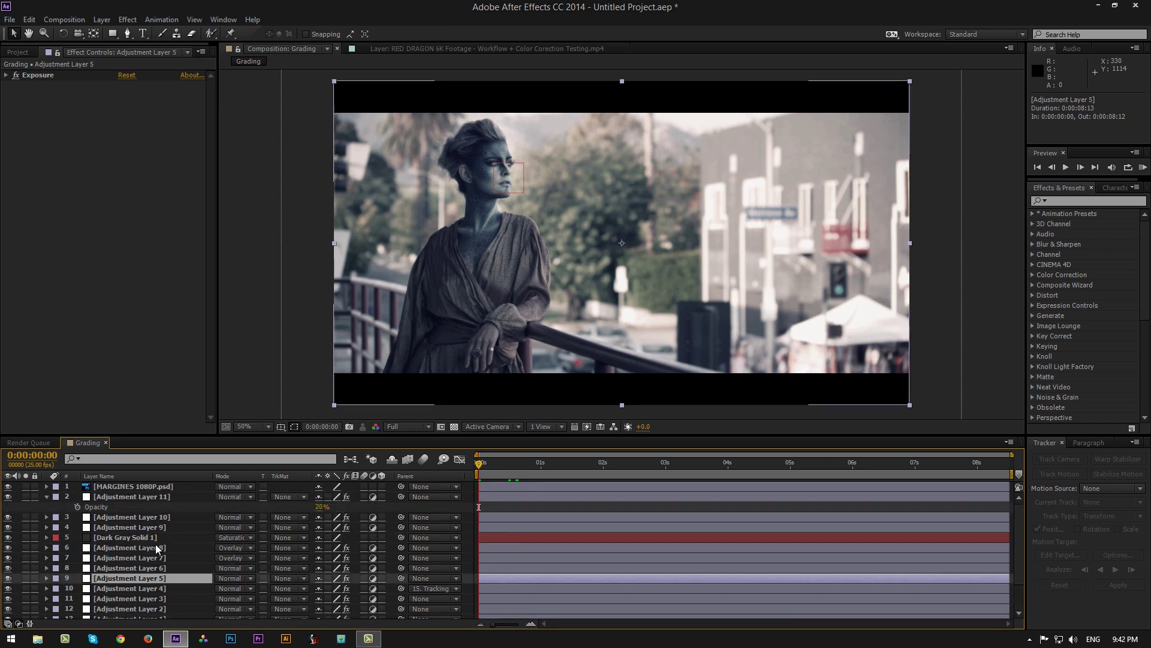
left_click(139, 525)
scroll(148, 553, "down", 2)
left_click(152, 575)
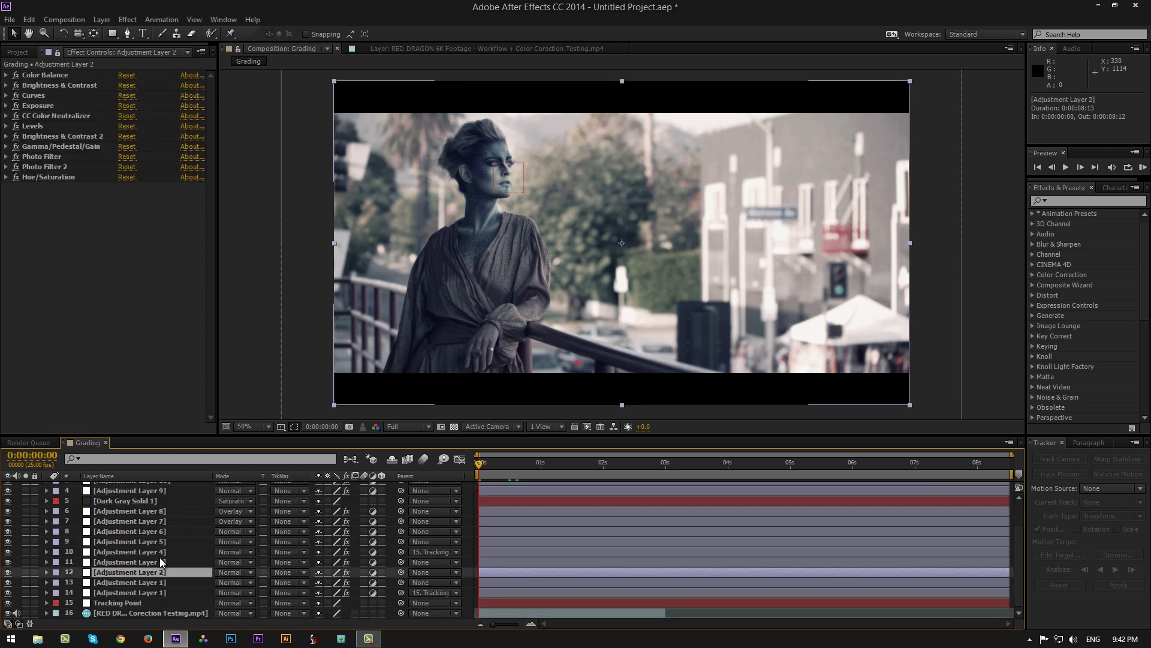
Step: Set the Mask Feather of Mask 1 on Adjustment Layer 4 to 140 pixels and collapse the layer
left_click(164, 551)
key("f")
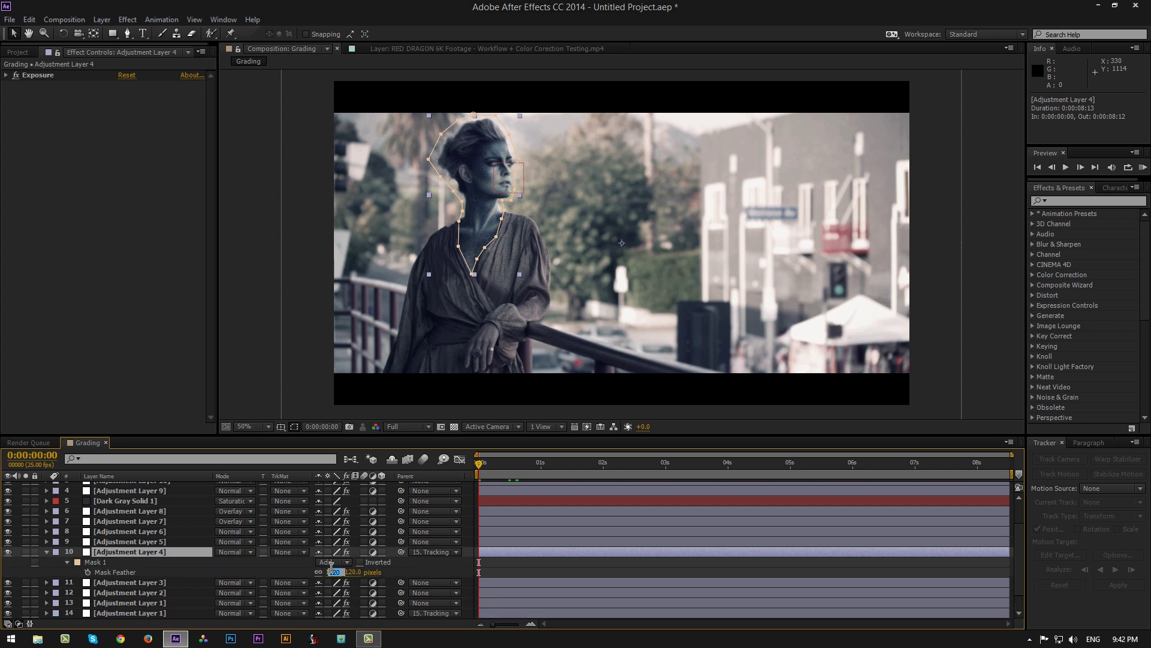
left_click(333, 570)
type("130")
left_click(358, 564)
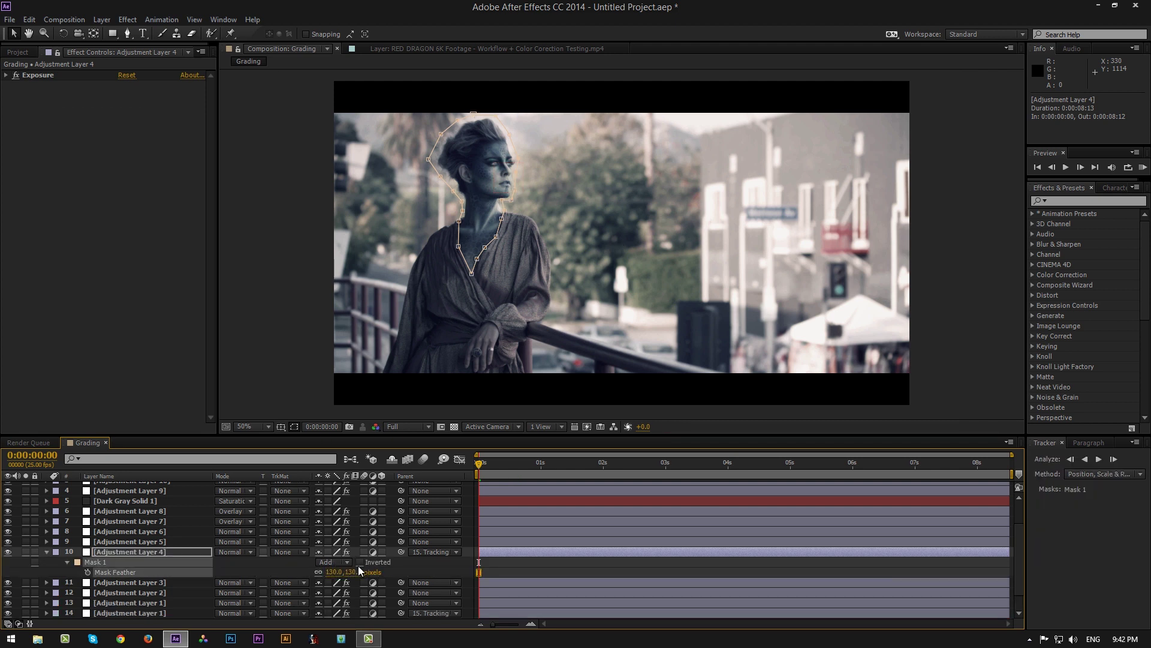
left_click(334, 571)
type("140")
key("Return")
left_click(48, 549)
scroll(137, 521, "up", 2)
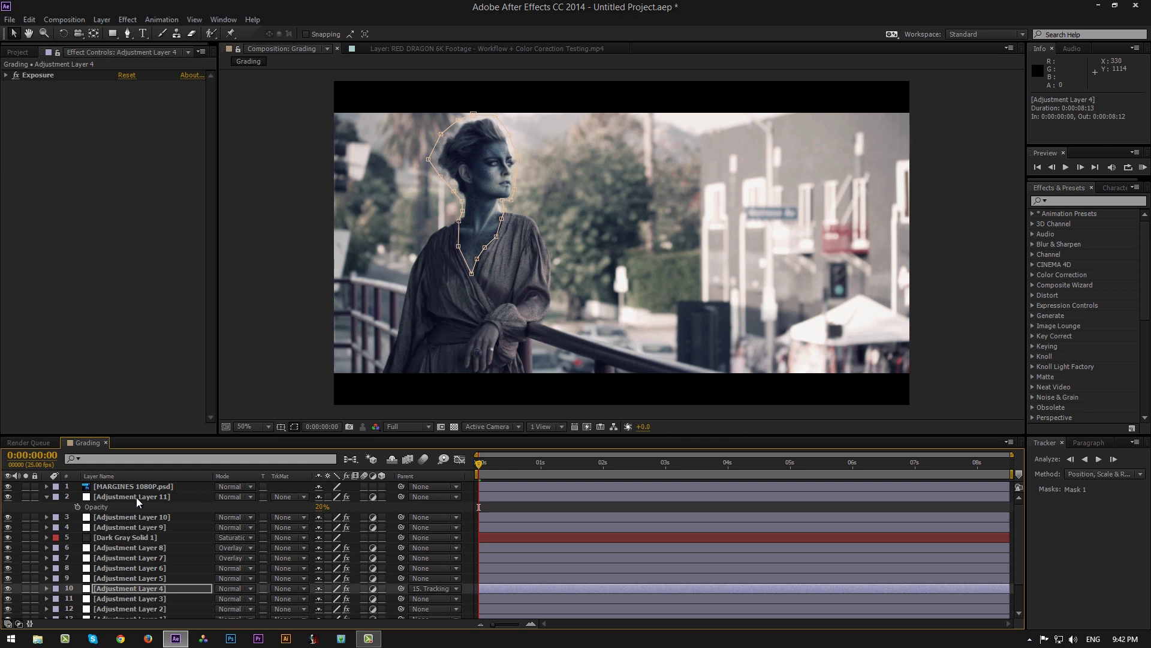
Step: Collapse Adjustment Layer 11 and its Gamma/Pedestal/Gain settings, and add a new adjustment layer above it
left_click(136, 497)
left_click(46, 497)
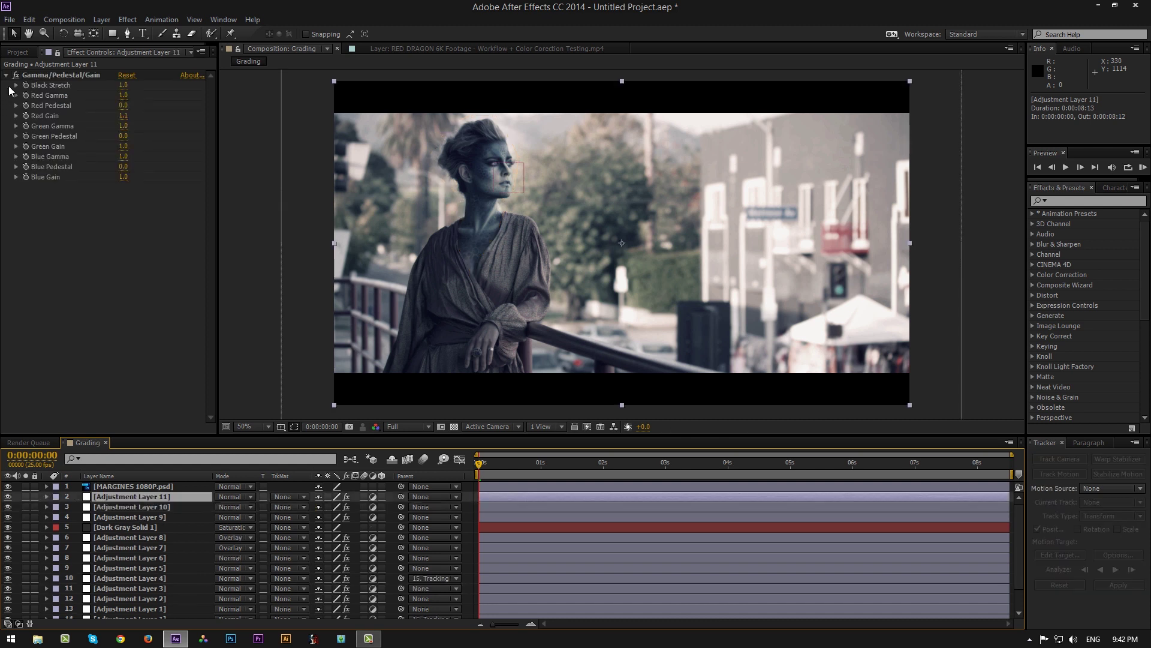
left_click(6, 75)
left_click(6, 76)
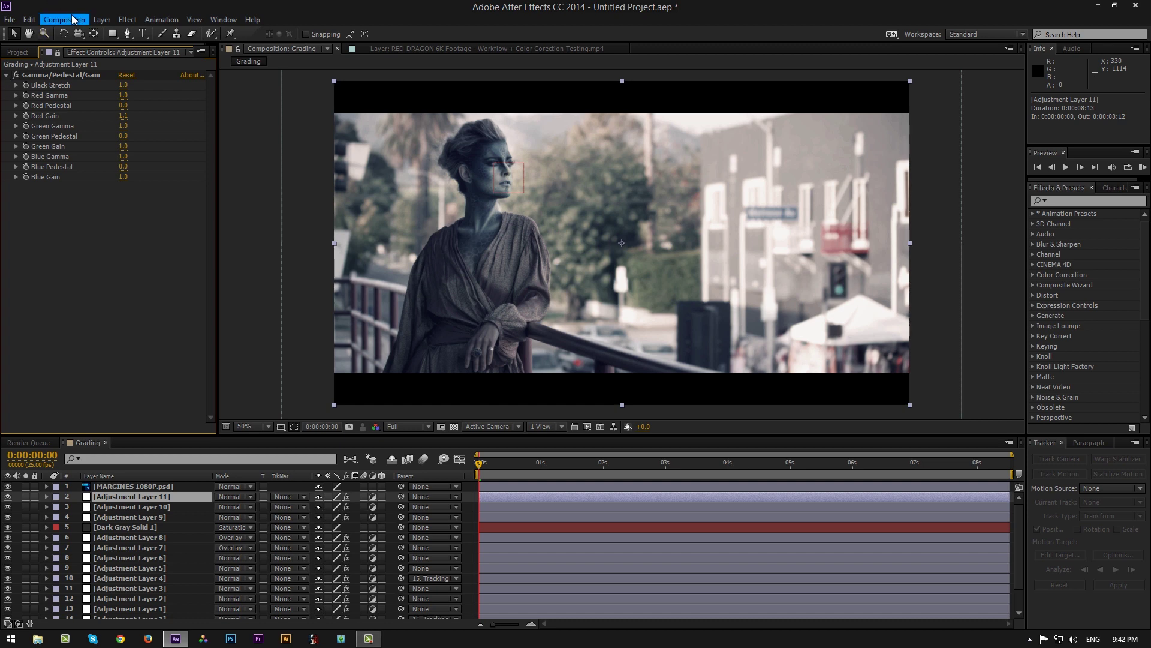
left_click(6, 76)
left_click(101, 19)
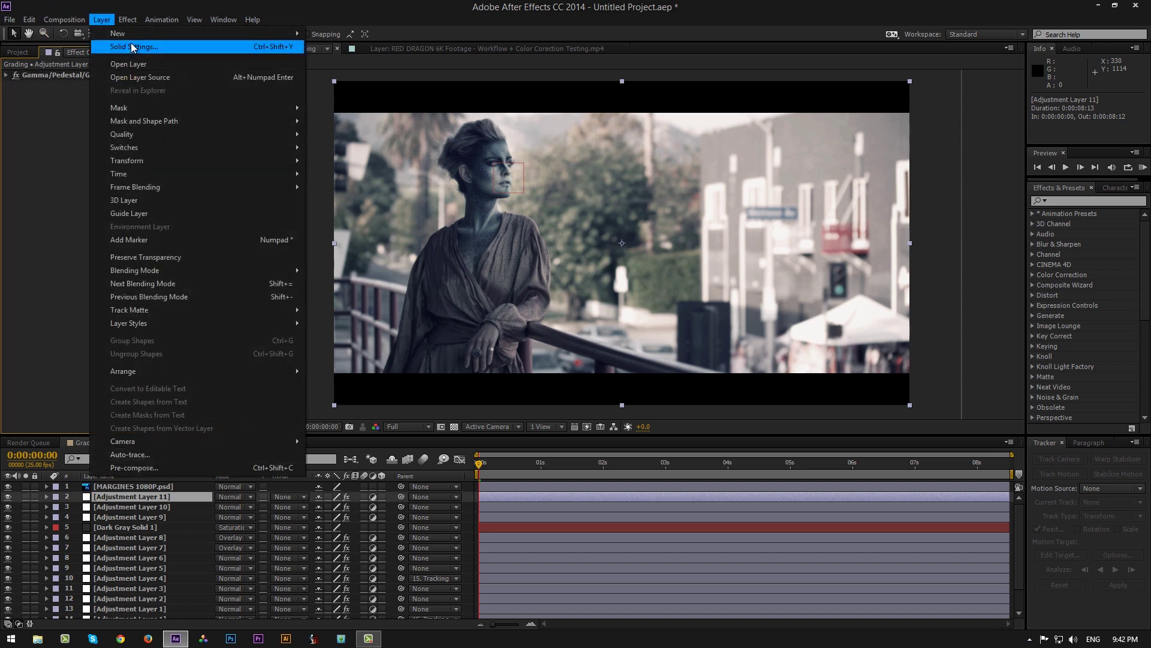
mouse_move(288, 34)
left_click(350, 113)
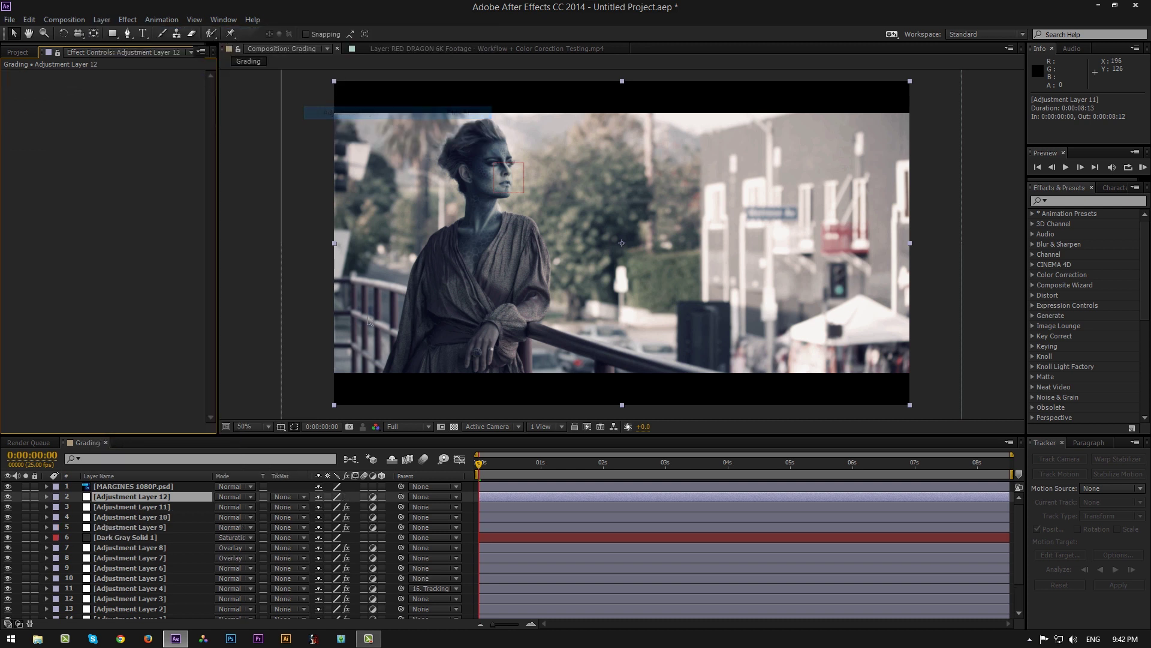
Step: Apply the Selective Color effect to Adjustment Layer 12, then clear the effect search
left_click(1079, 201)
type("selec")
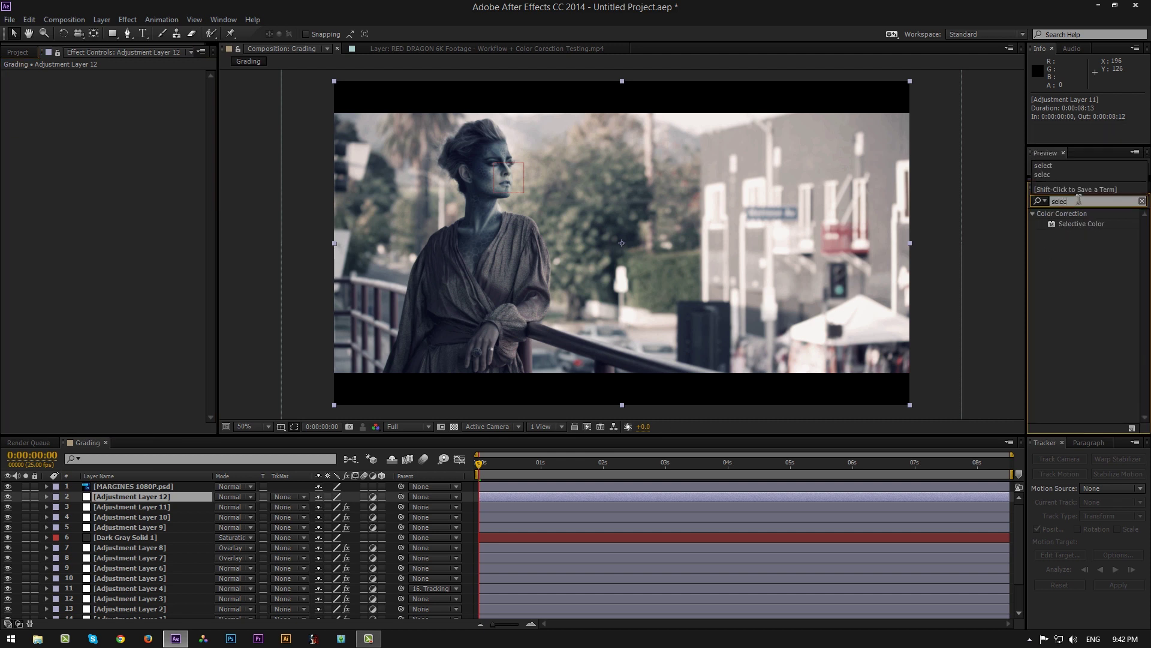
double_click(1102, 222)
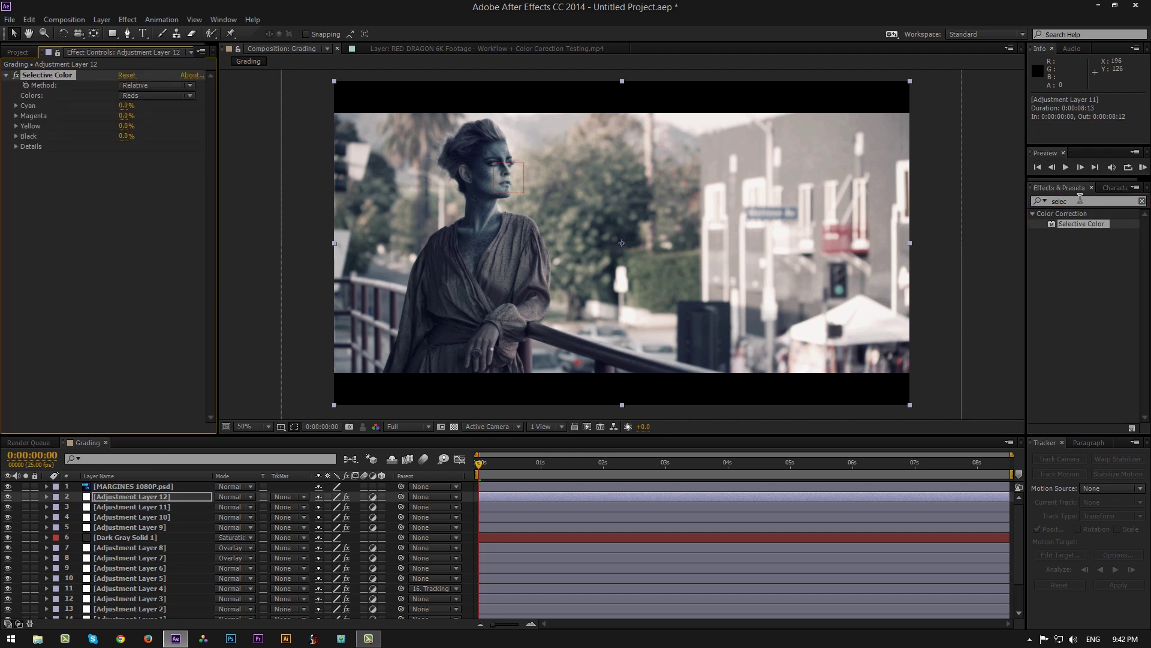
left_click_drag(1052, 199, 1024, 209)
key("BackSpace")
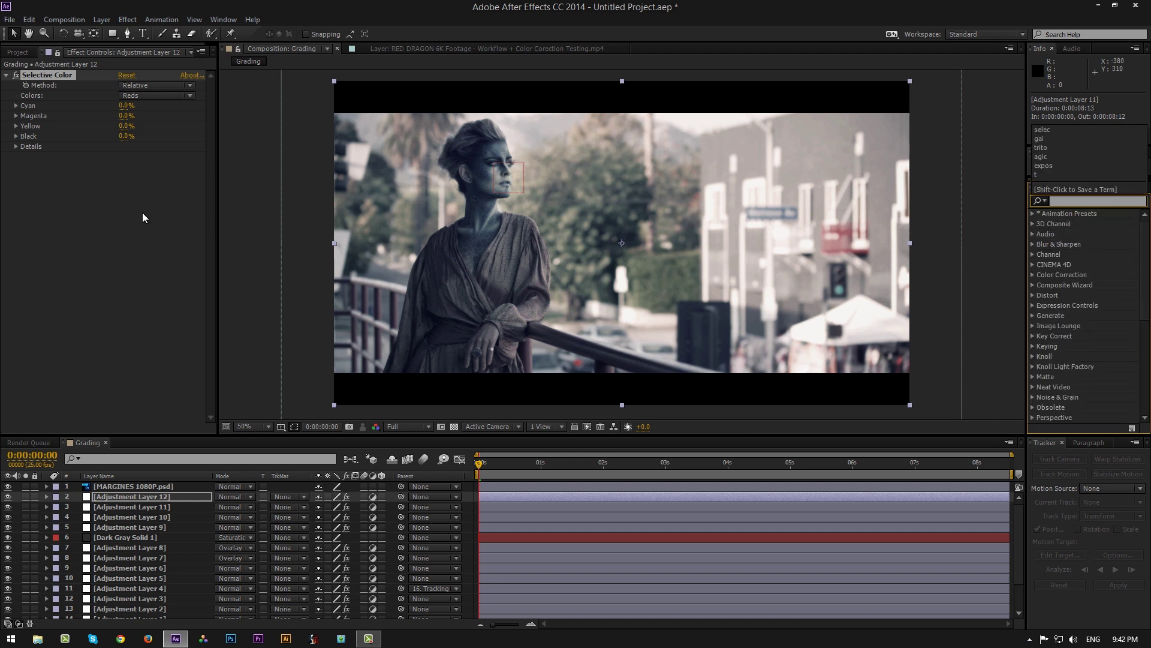
key("Return")
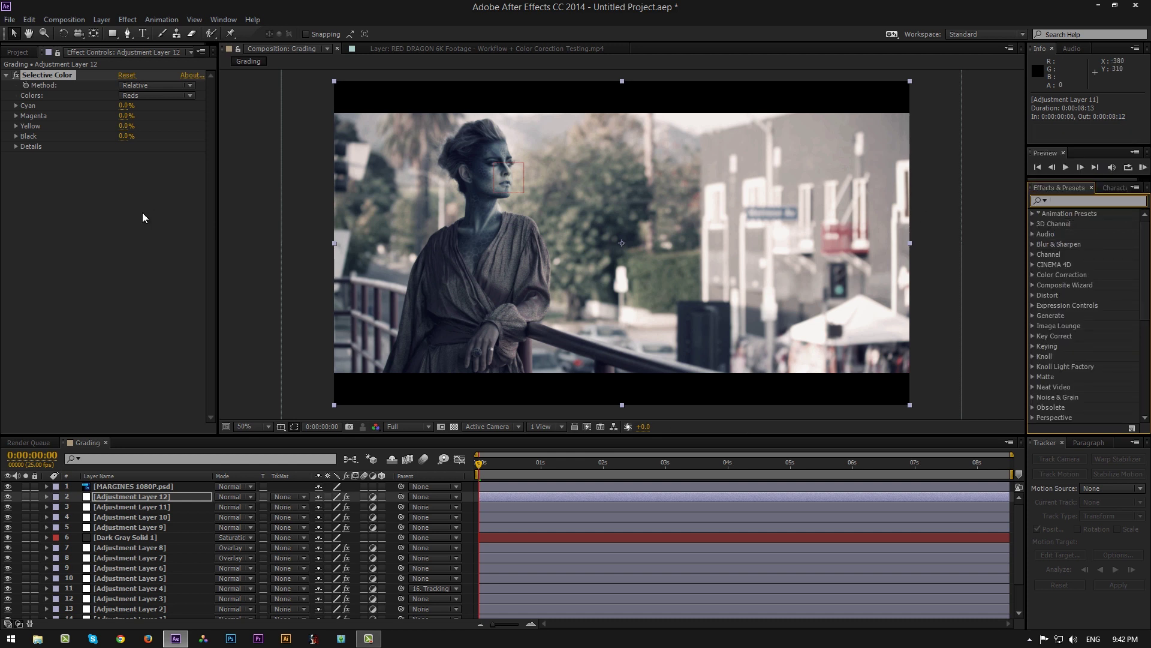
Step: Set the Reds in Selective Color to Magenta 57% and Yellow 100%, compare with the effect off, and collapse it
left_click(126, 116)
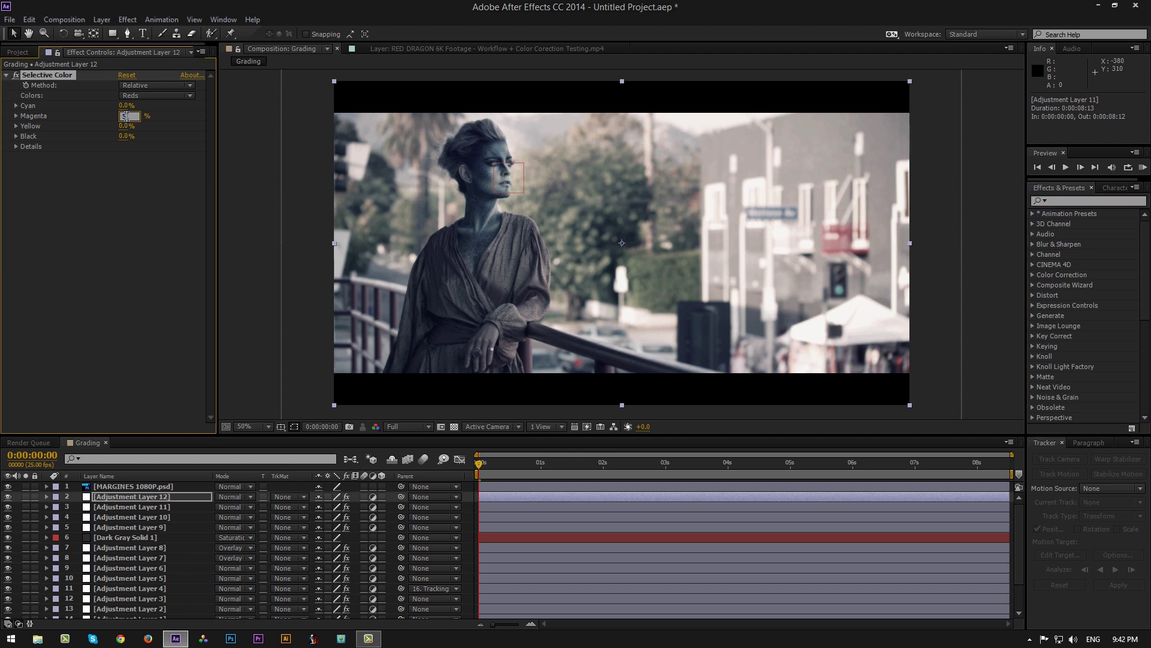
type("57")
key("Return")
left_click(126, 126)
type("100")
key("Return")
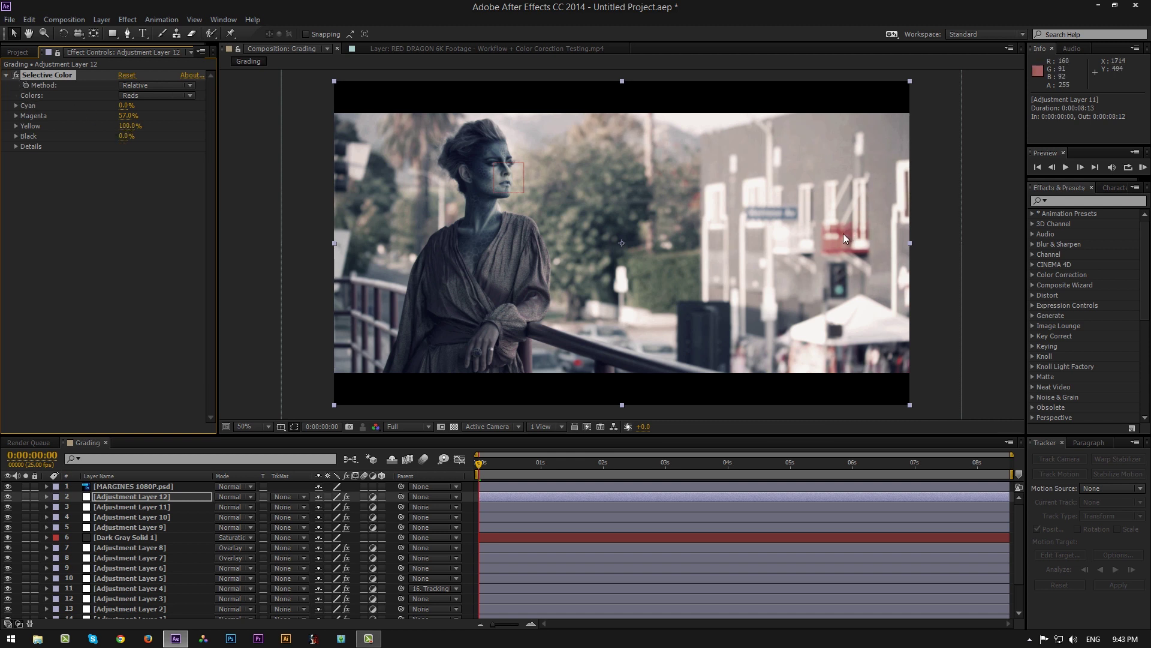
left_click(16, 75)
left_click(16, 75)
left_click(6, 75)
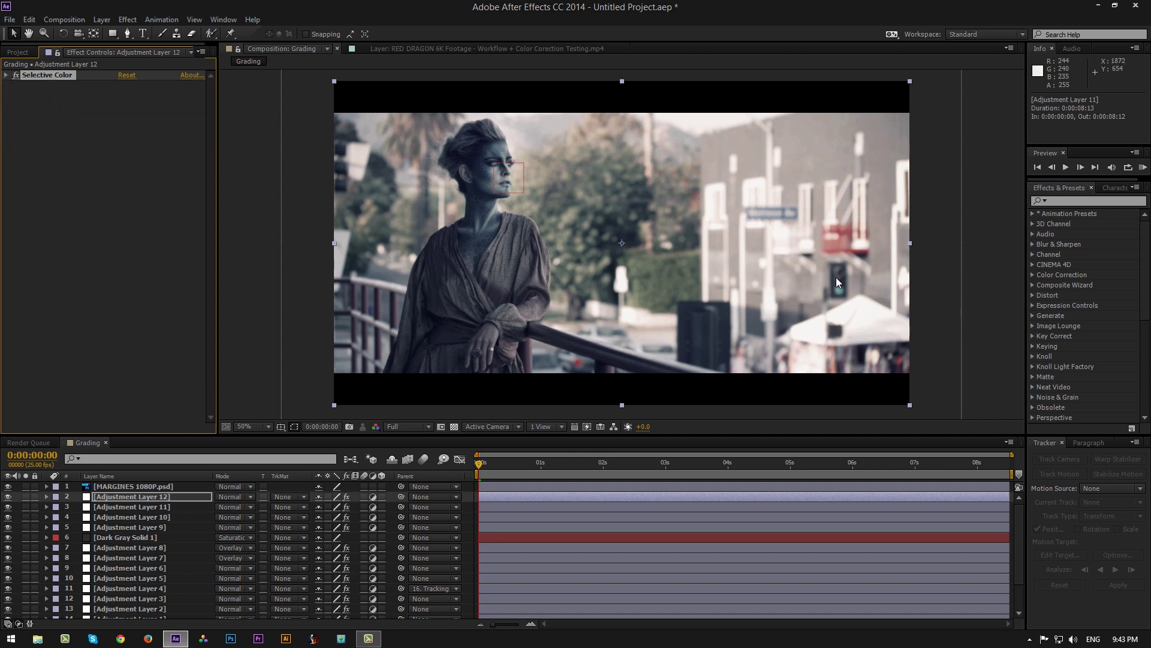
Step: Change the blending mode of Adjustment Layer 11 to Dissolve
left_click(165, 499)
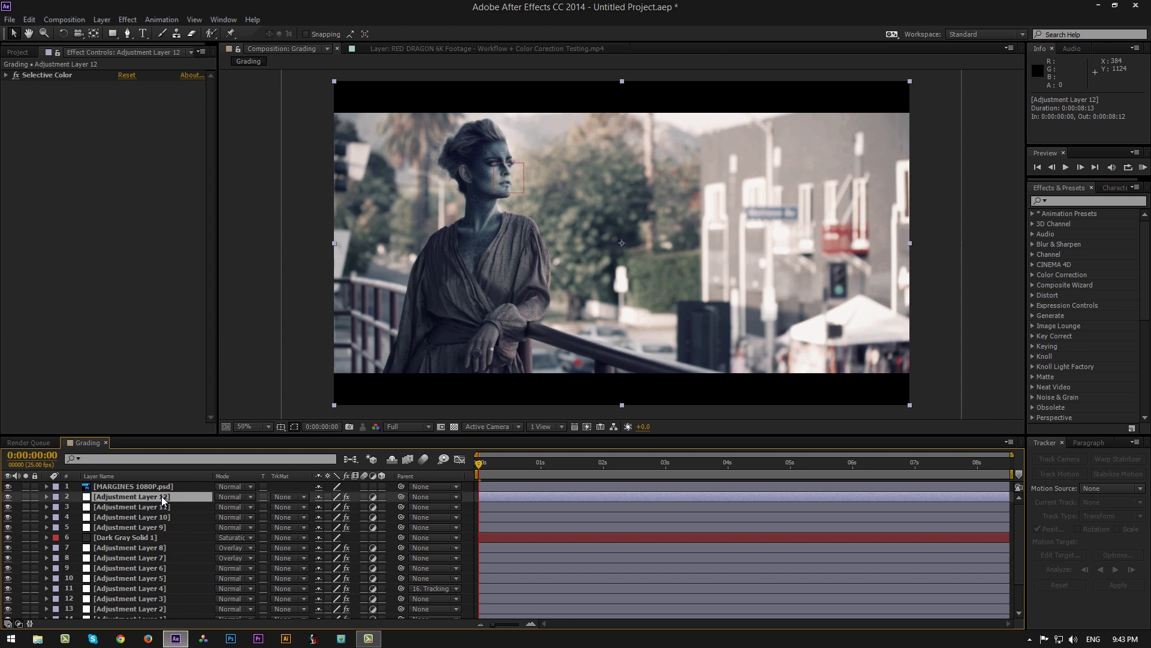
left_click(146, 506)
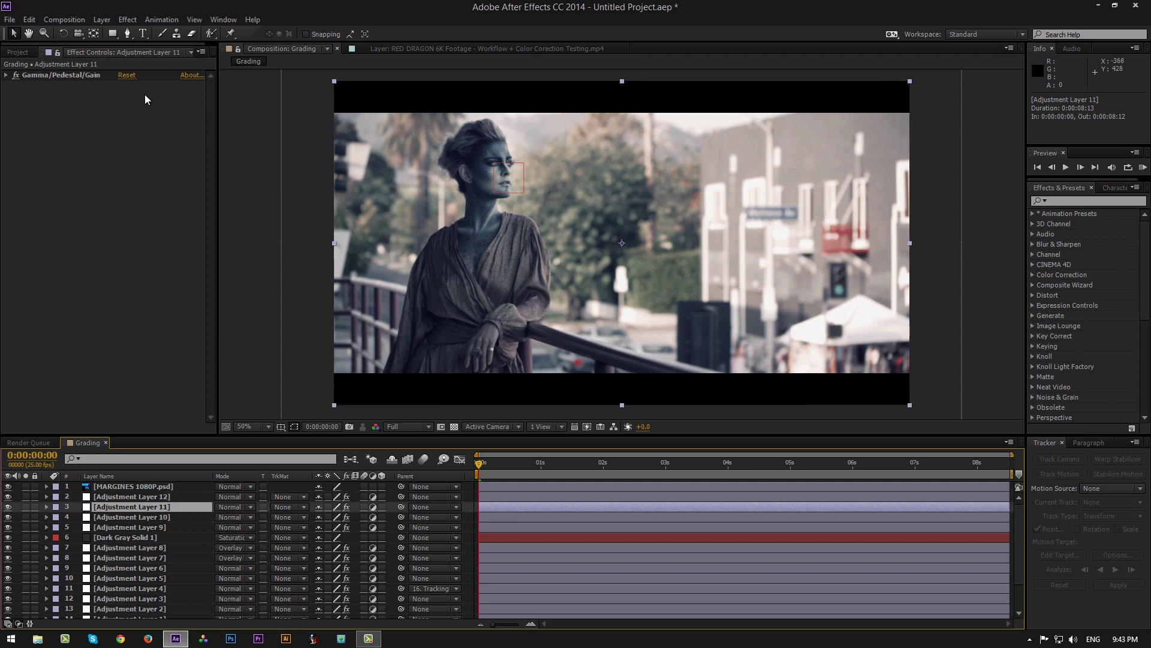
left_click(241, 507)
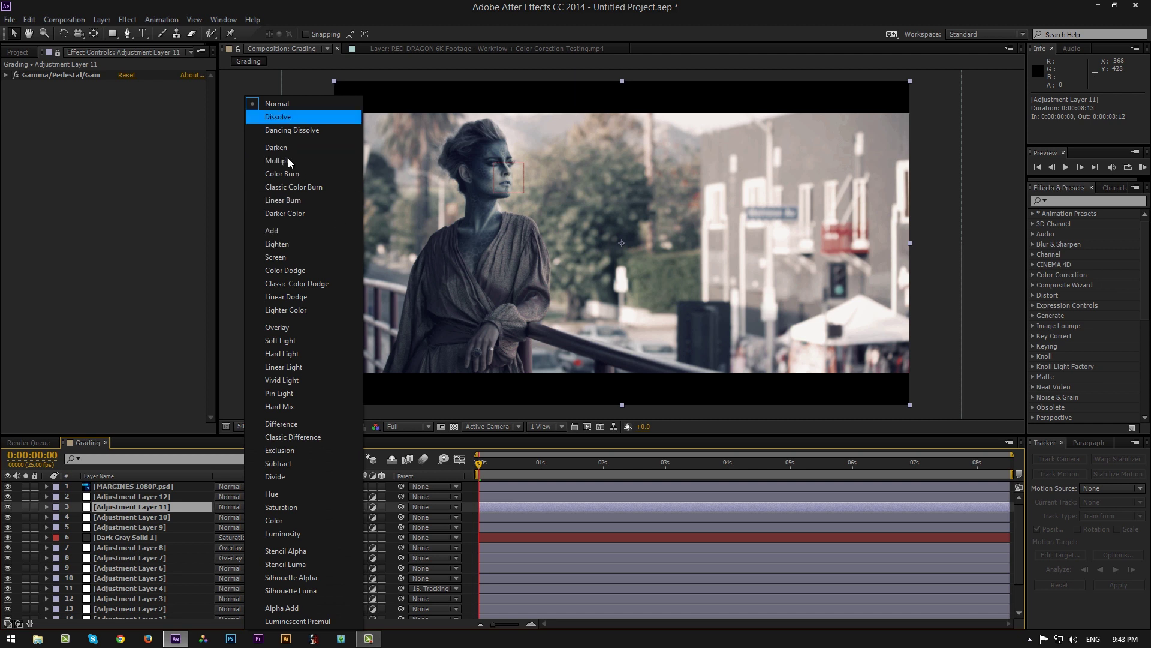
left_click(282, 117)
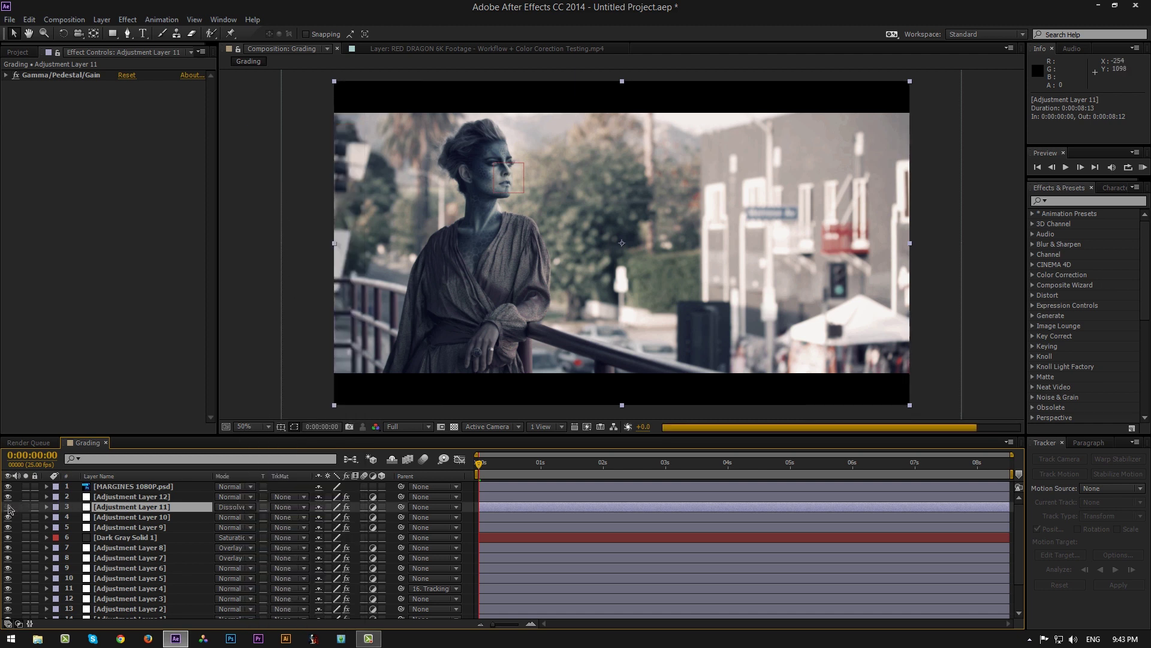
Step: Add a new adjustment layer directly above Adjustment Layer 12
left_click(137, 496)
left_click(99, 20)
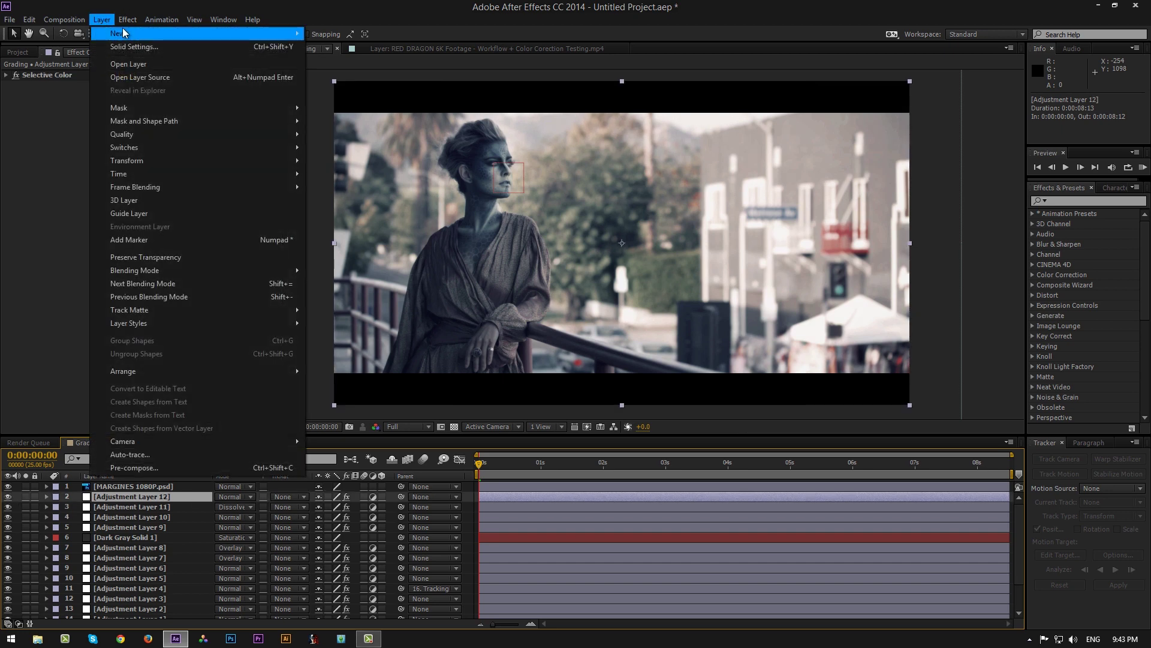
mouse_move(124, 31)
left_click(379, 113)
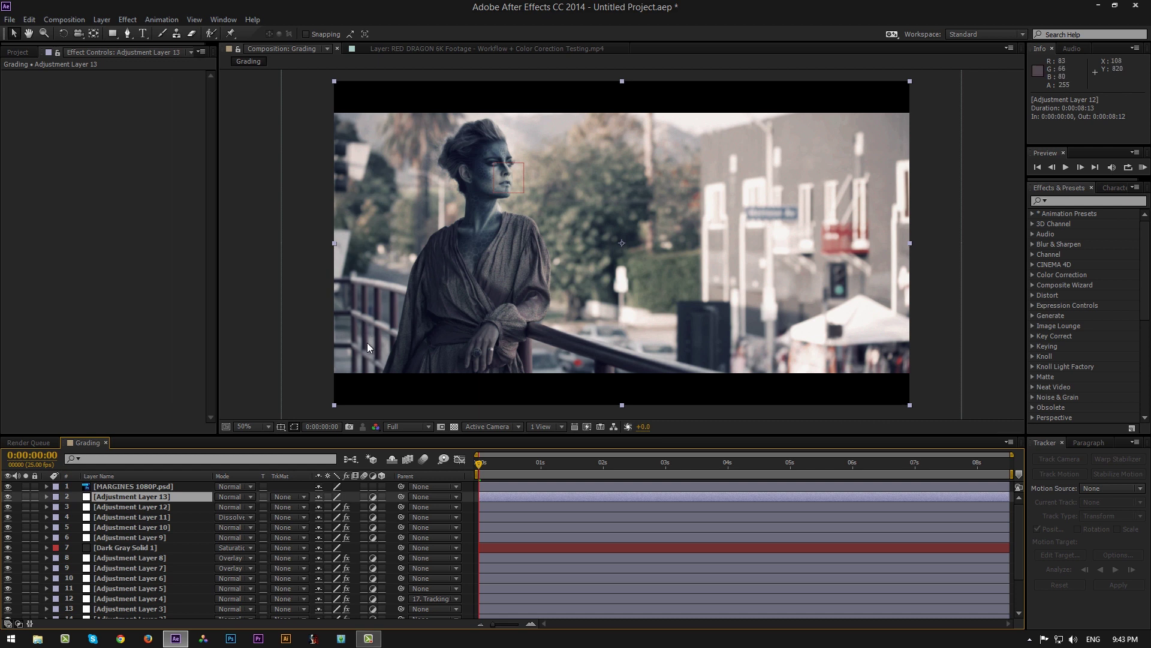
Step: Switch the Selective Color effect on Adjustment Layer 12 to Magentas and set Cyan to 52%
left_click(162, 506)
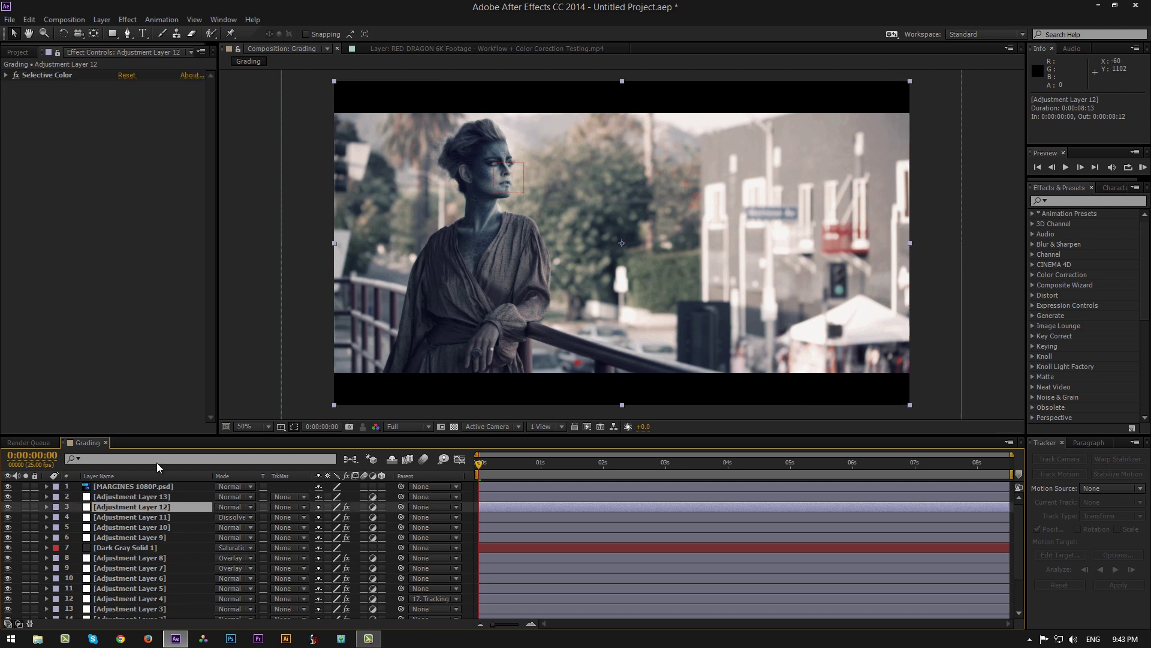
left_click(6, 75)
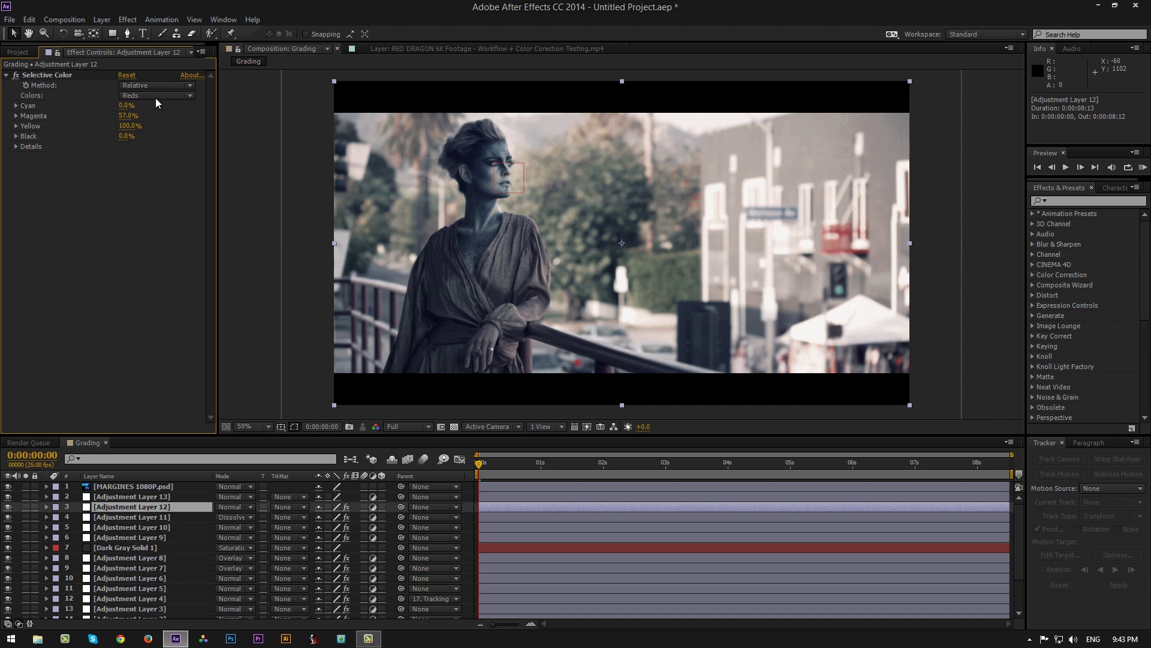
left_click(156, 96)
left_click(154, 175)
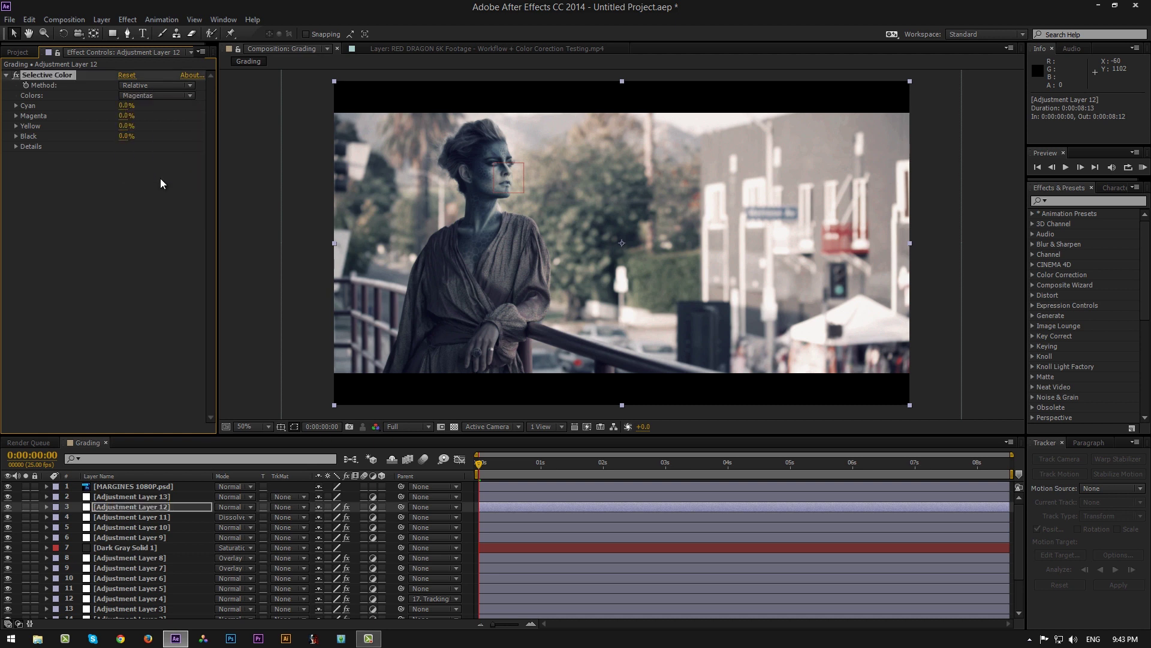
left_click(123, 105)
type("52")
key("Return")
Step: Set Magenta to 81% and Black to 100% for the Magentas, and collapse the Selective Color effect
left_click(124, 116)
type("81")
key("Return")
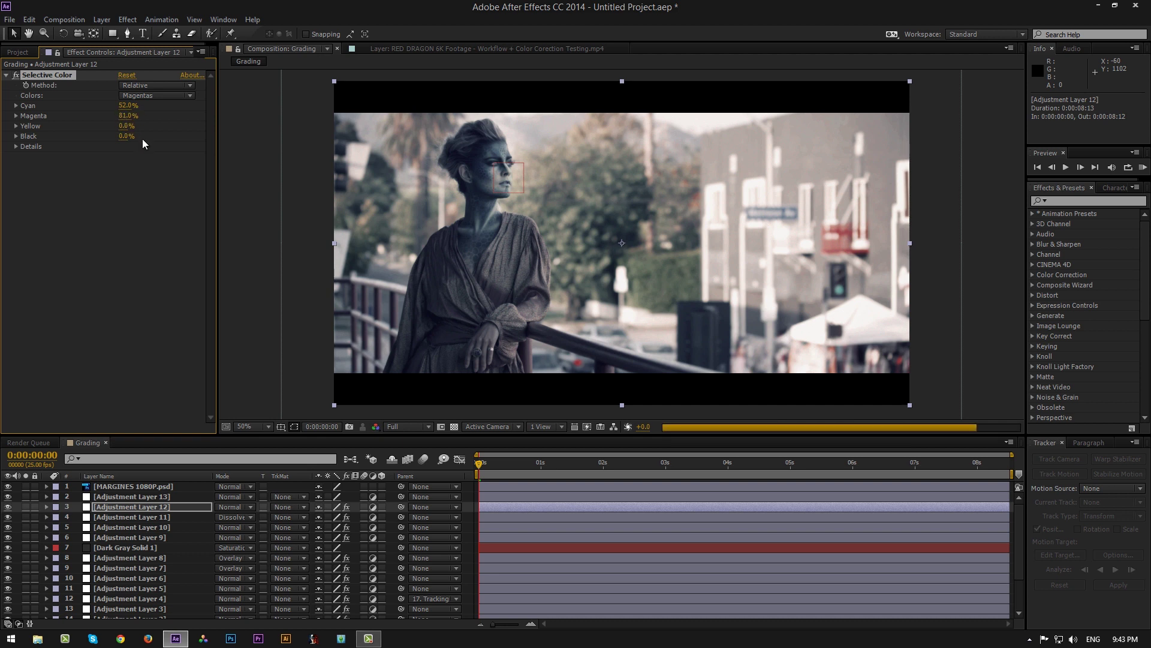
left_click(124, 136)
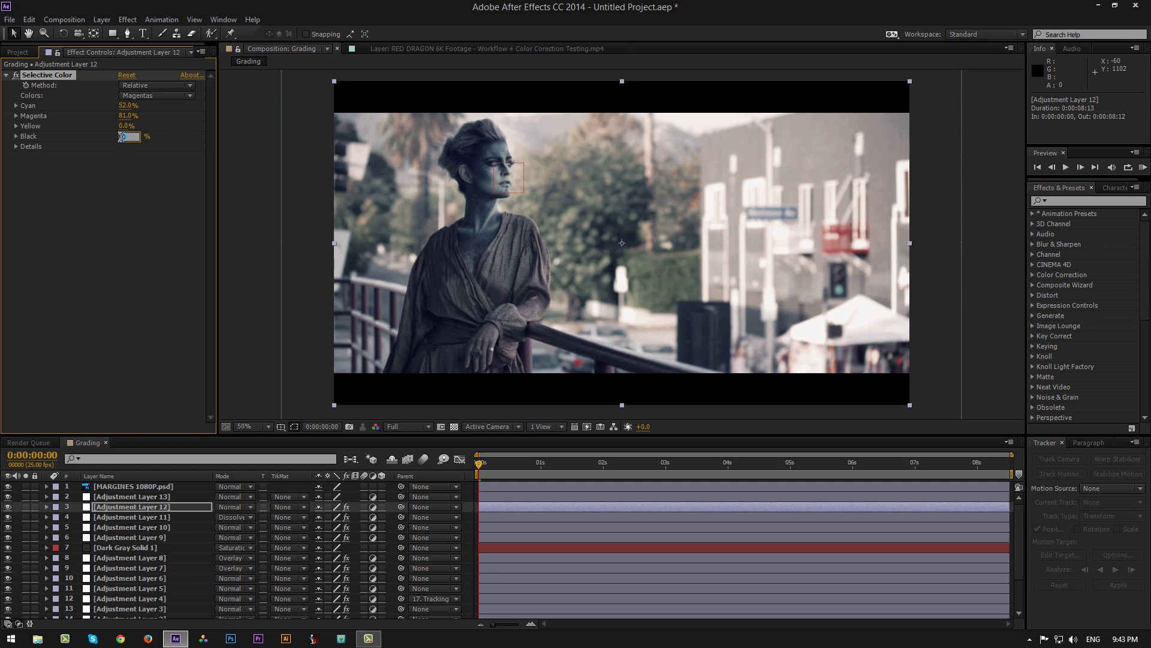
type("100")
key("Return")
left_click(6, 75)
Step: Apply the Magic Bullet Looks effect to Adjustment Layer 13 and clear the effect search
left_click(122, 497)
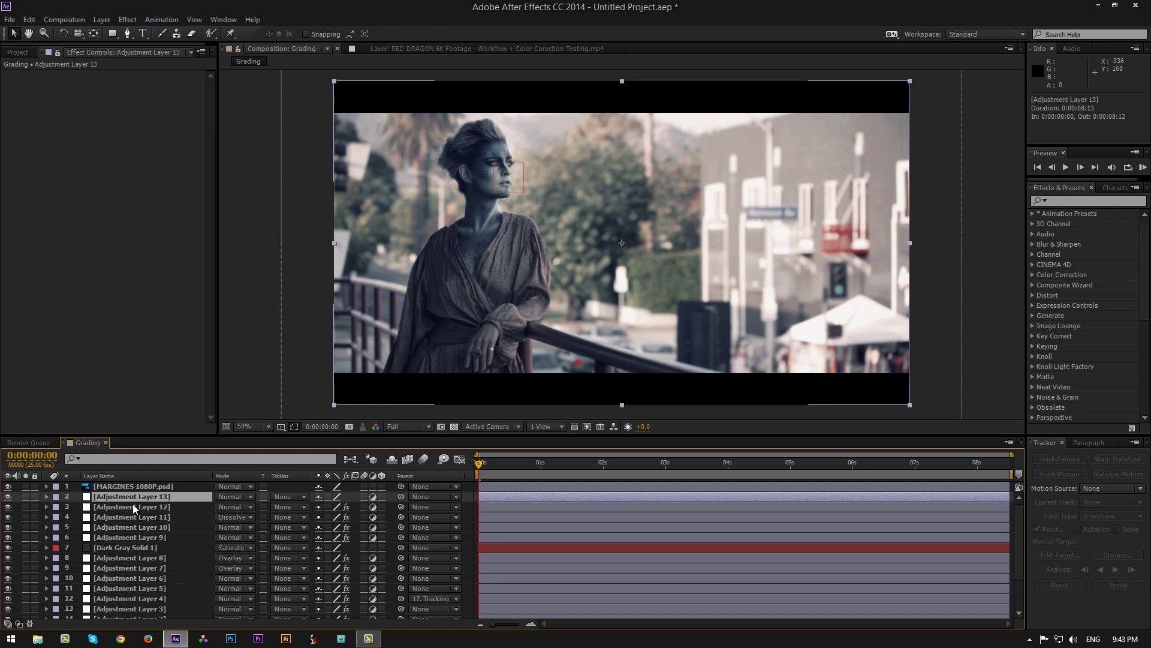
left_click(132, 505)
left_click(137, 514)
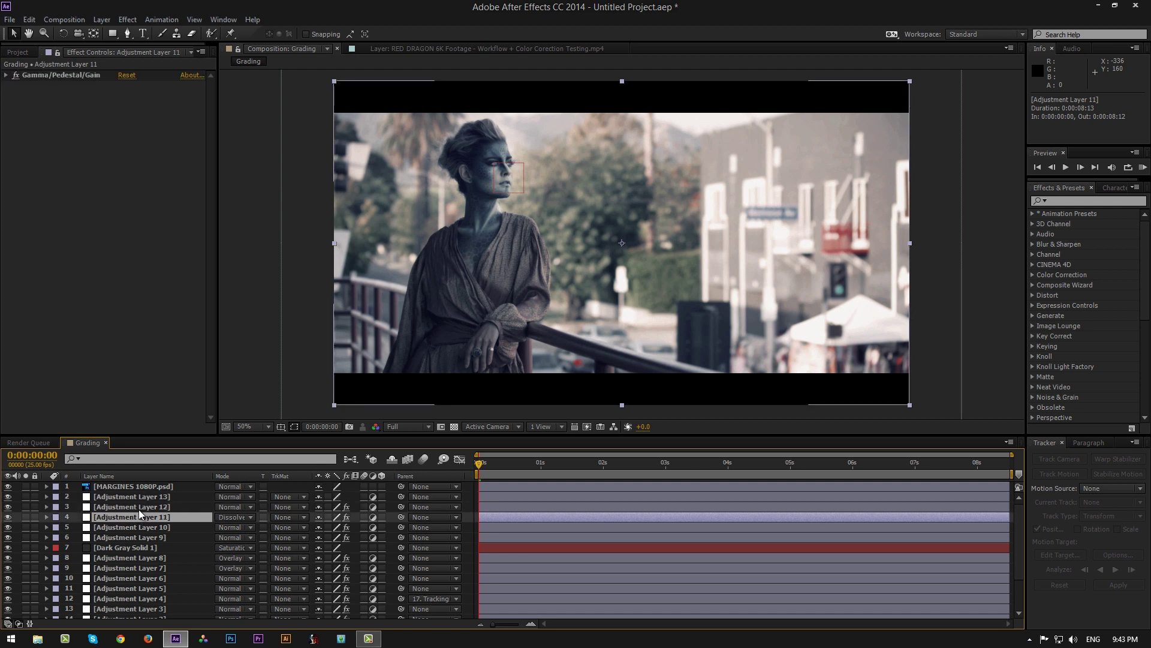
left_click(139, 505)
left_click(141, 498)
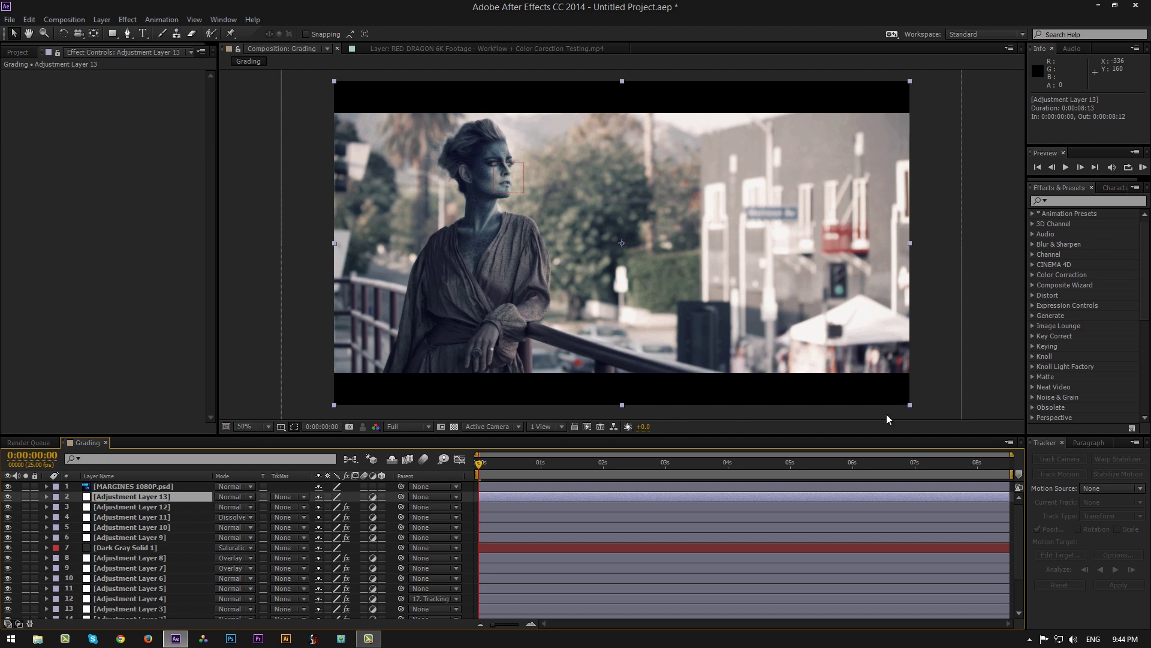
left_click(1100, 201)
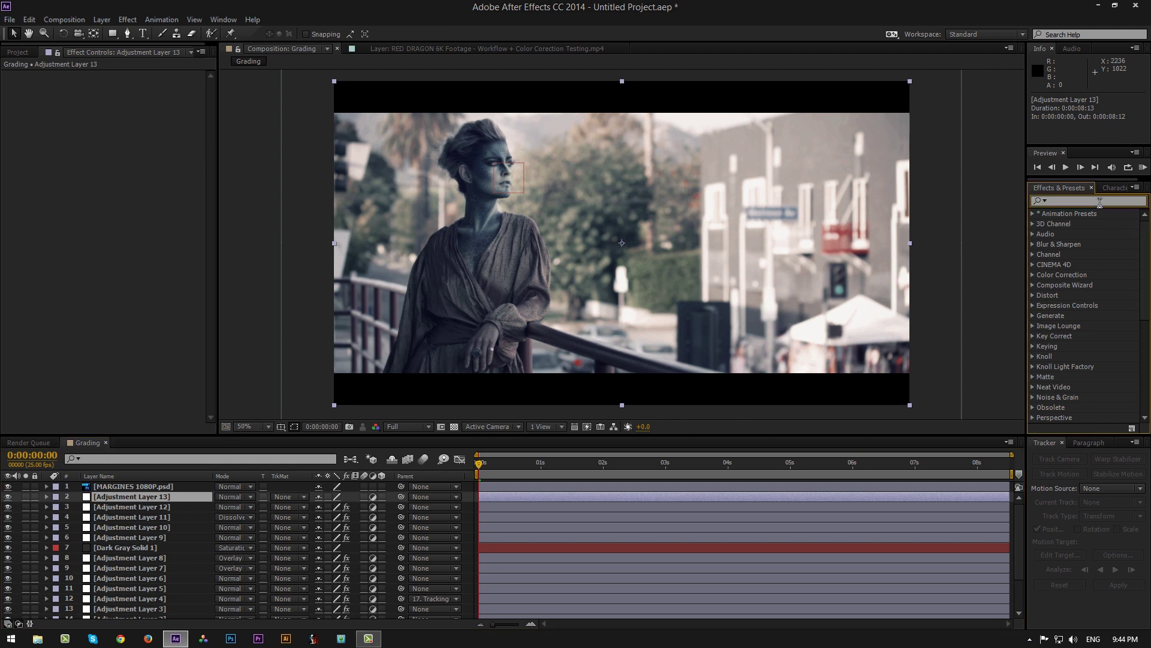
type("agic")
double_click(1089, 295)
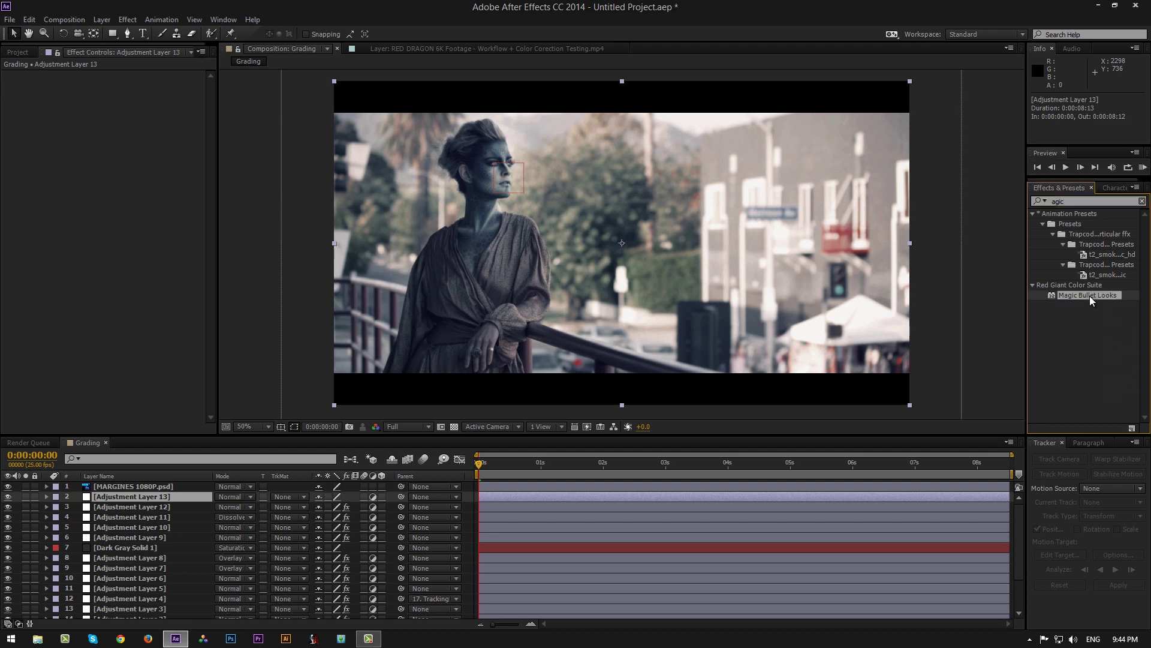
double_click(1070, 200)
key("BackSpace")
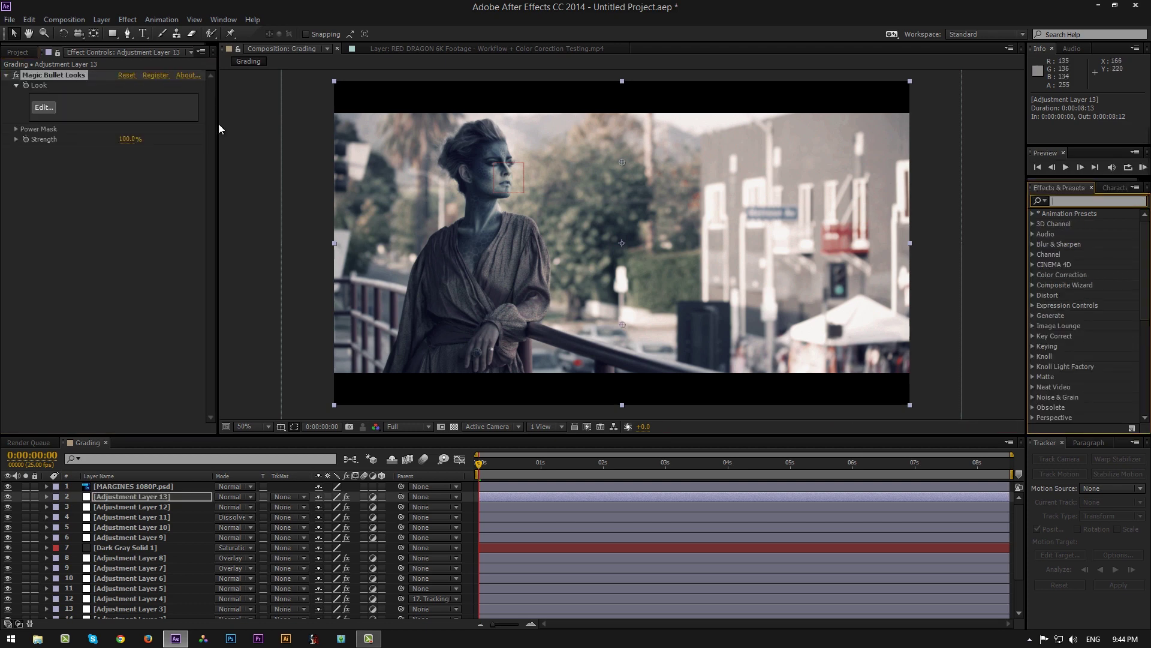
Step: Load the Flat look from the Cinematic presets in Magic Bullet Looks, disable its Vignette, and accept the look
left_click(37, 108)
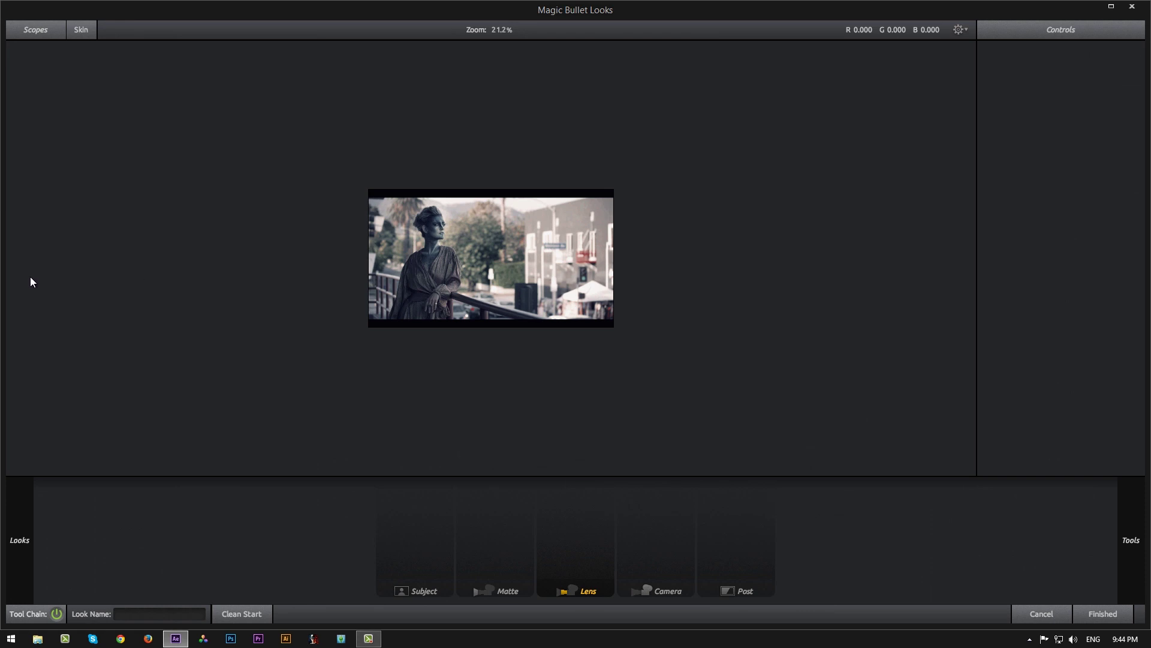
mouse_move(3, 290)
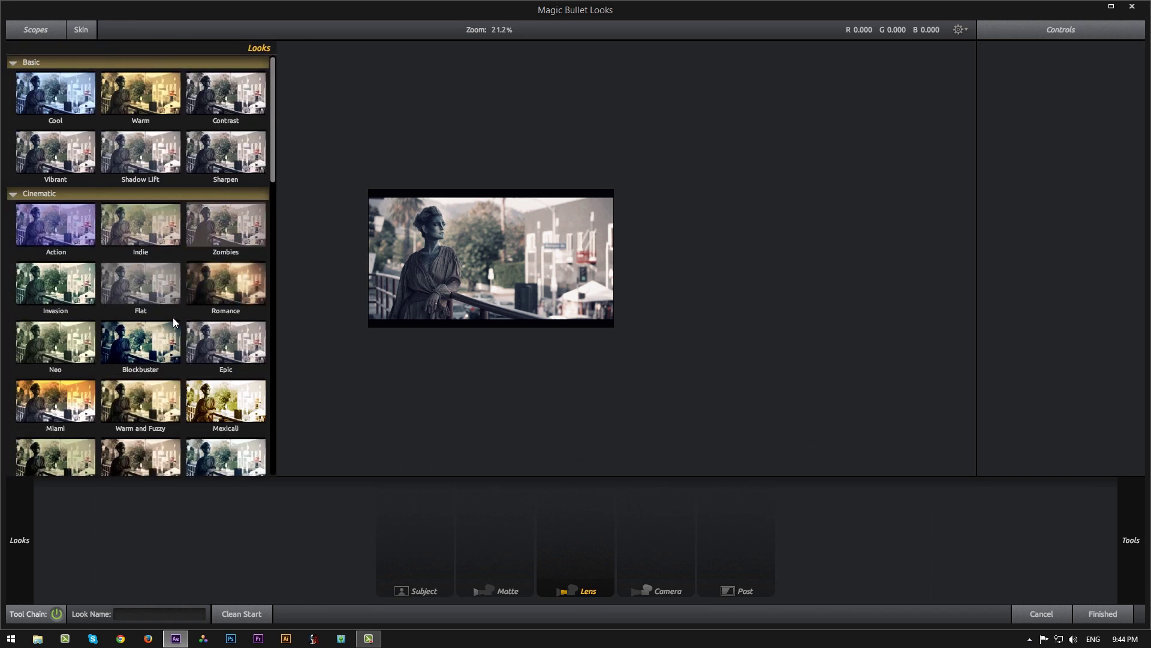
left_click(155, 297)
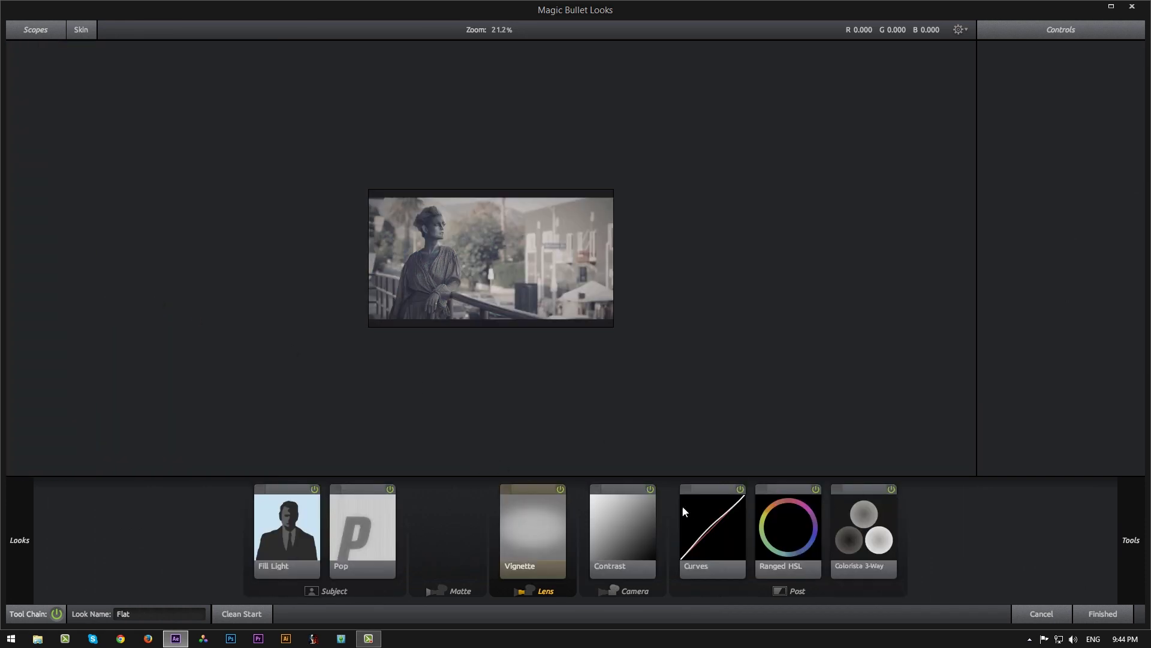
left_click(561, 490)
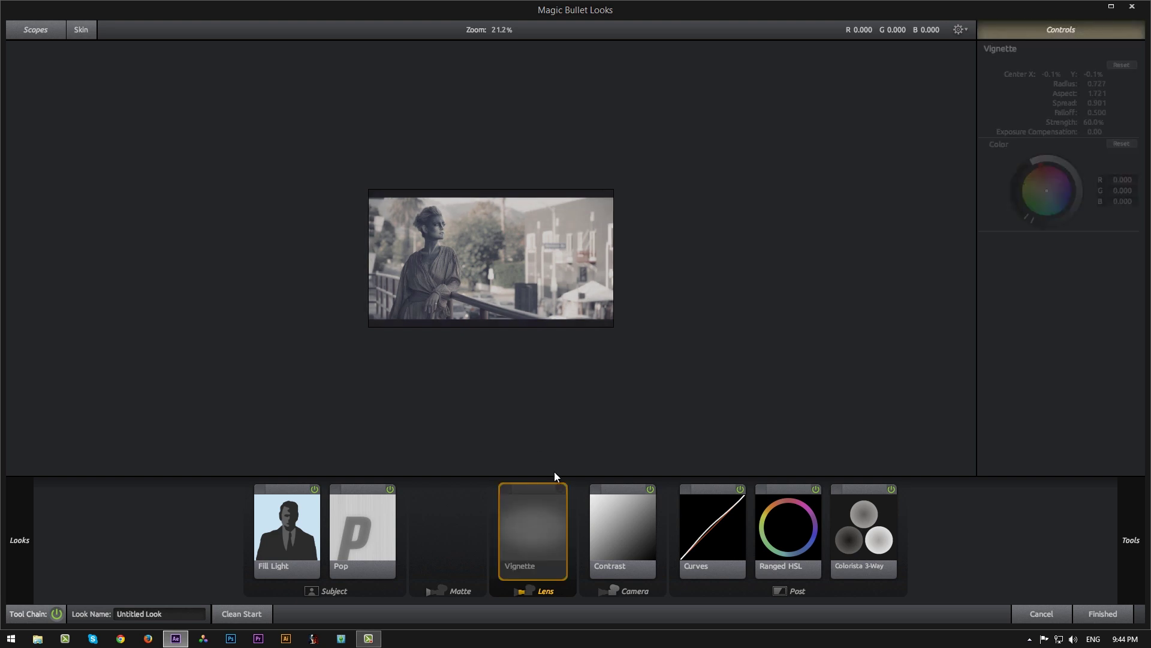
scroll(582, 379, "up", 3)
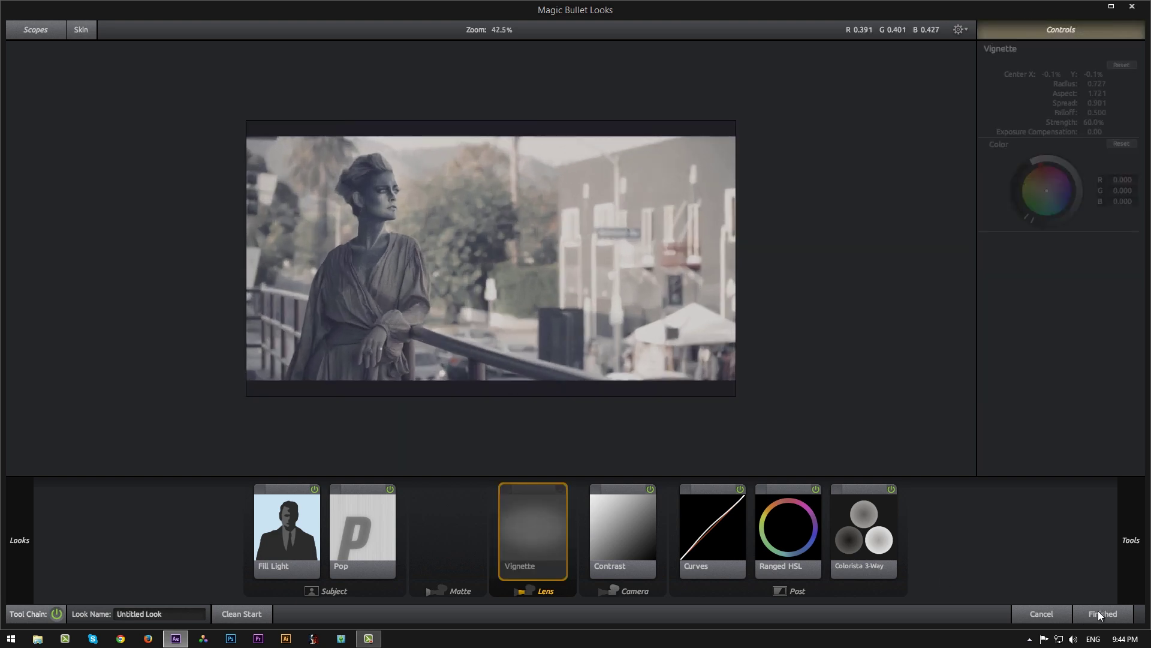
left_click(1101, 613)
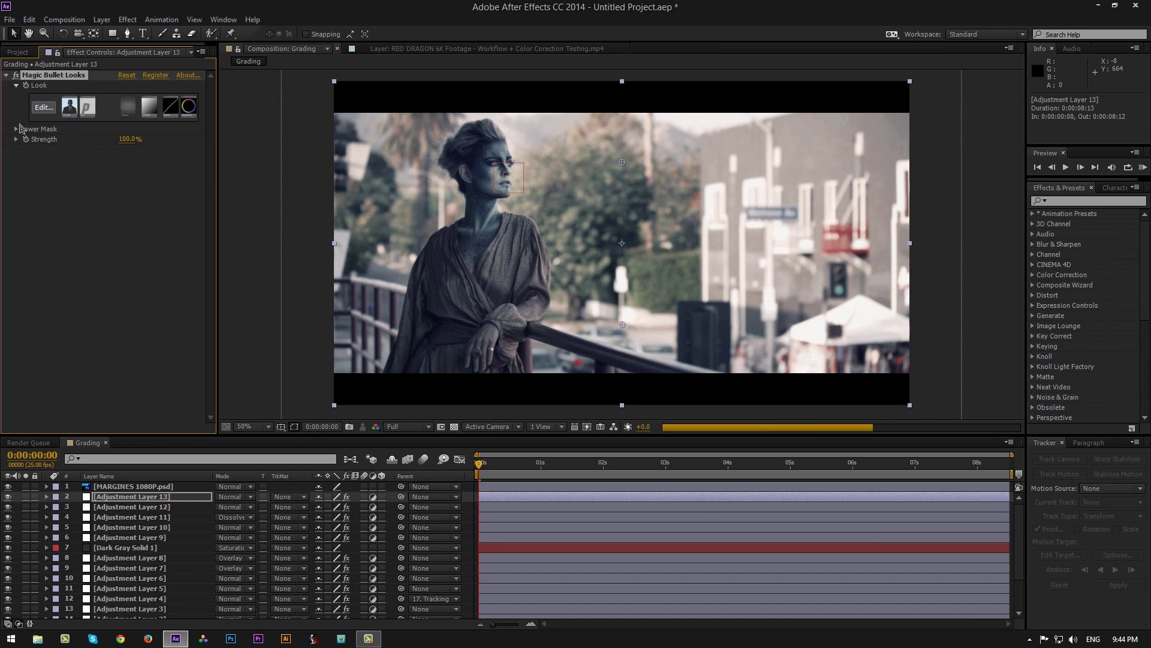
Step: Set the Strength of Magic Bullet Looks on Adjustment Layer 13 to 10%
left_click(129, 138)
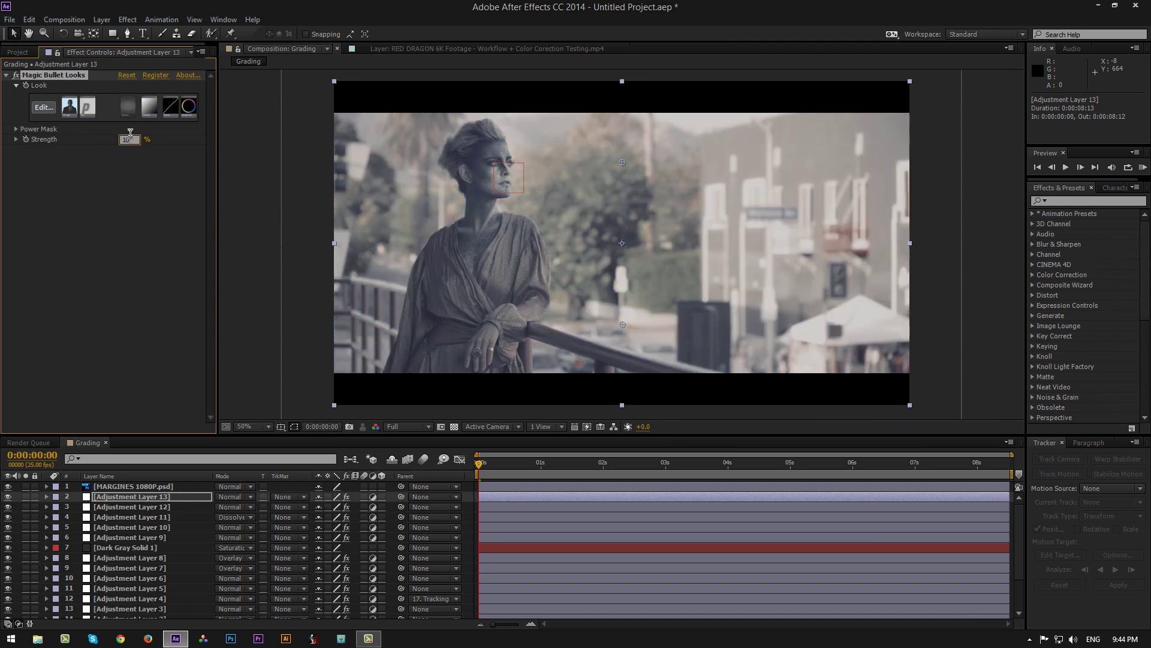
type("10")
key("Return")
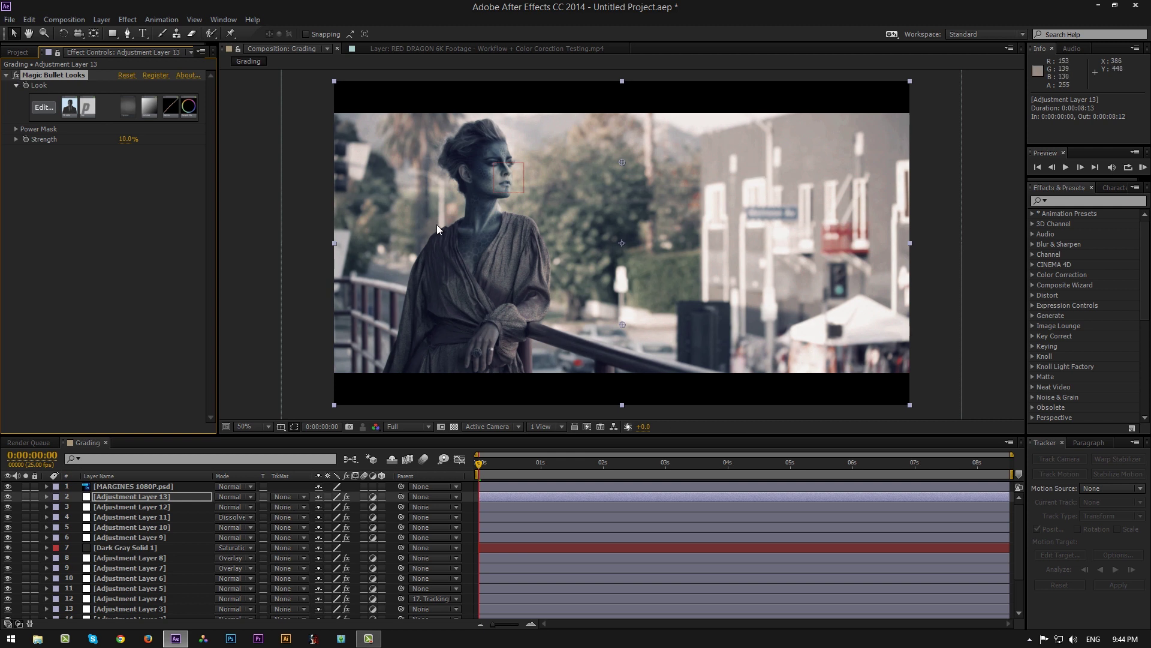
Step: Add a second Magic Bullet Looks effect to Adjustment Layer 13
left_click(1067, 201)
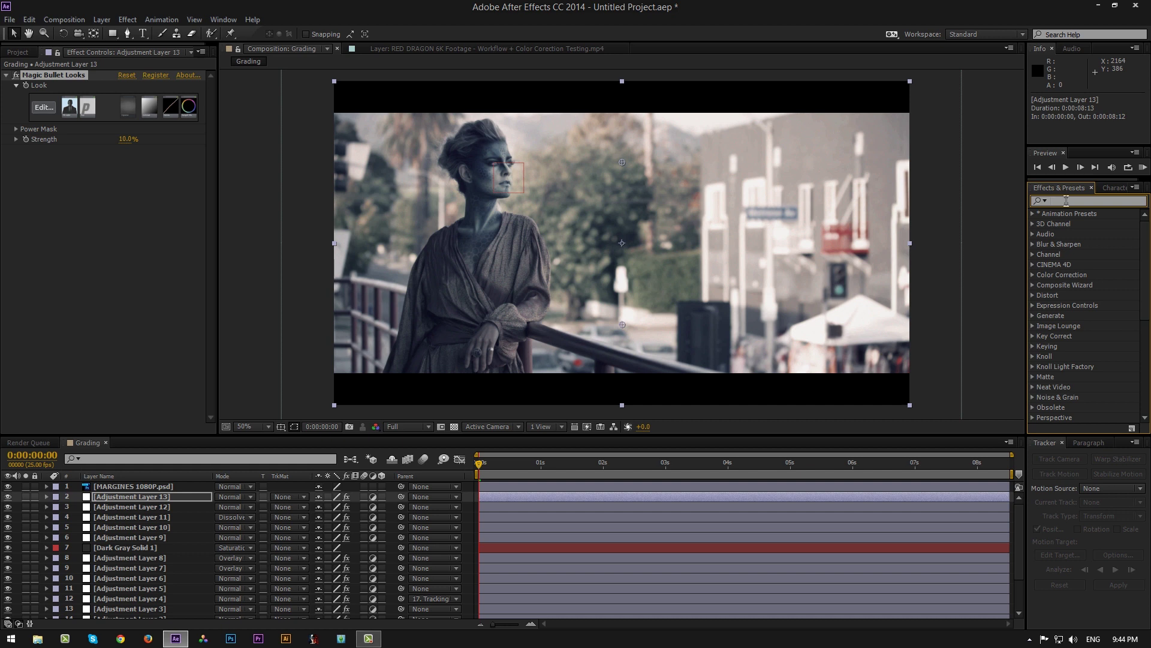
type("agic")
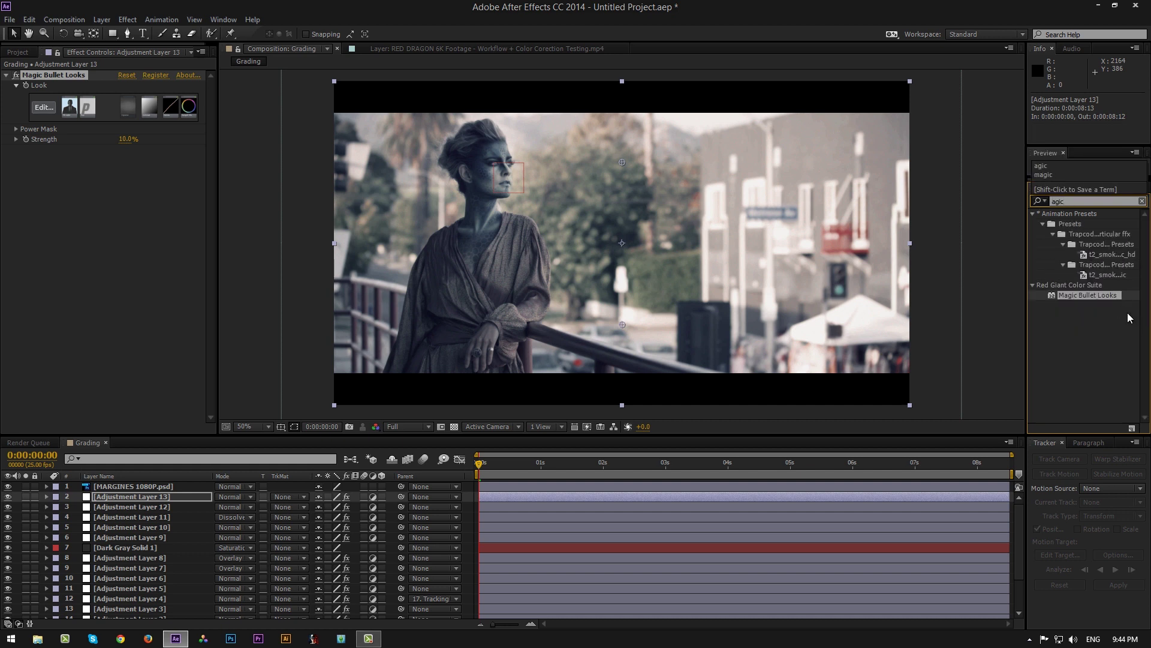
double_click(1111, 297)
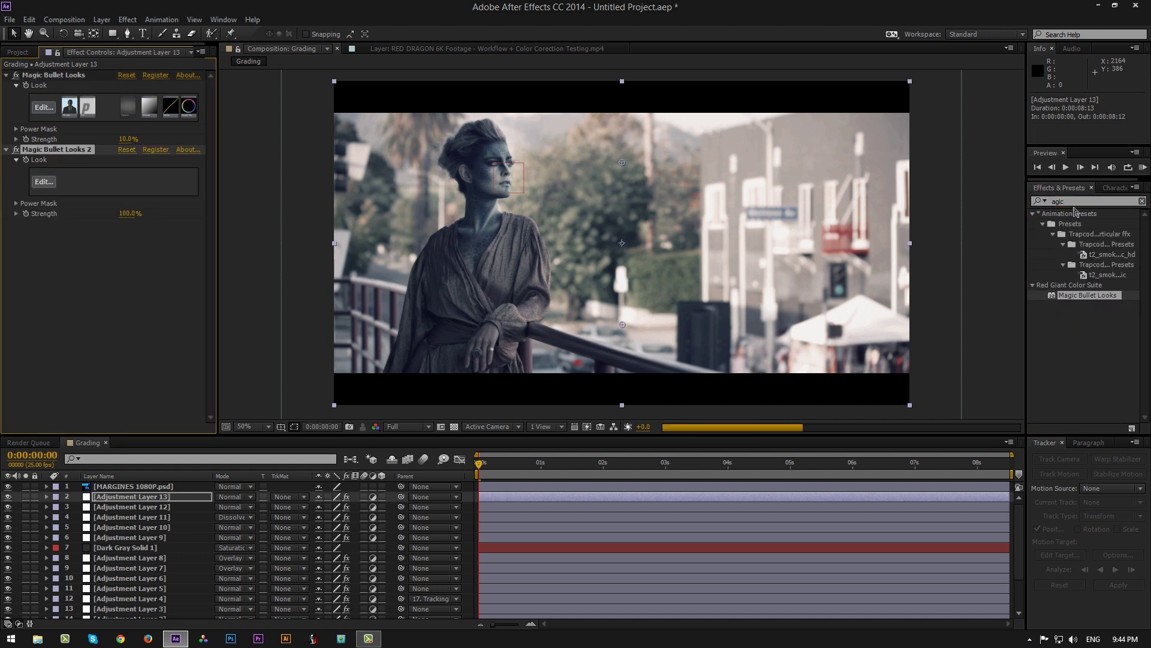
Step: Clear the search term in the effects and presets list
left_click_drag(1073, 201, 980, 201)
key("BackSpace")
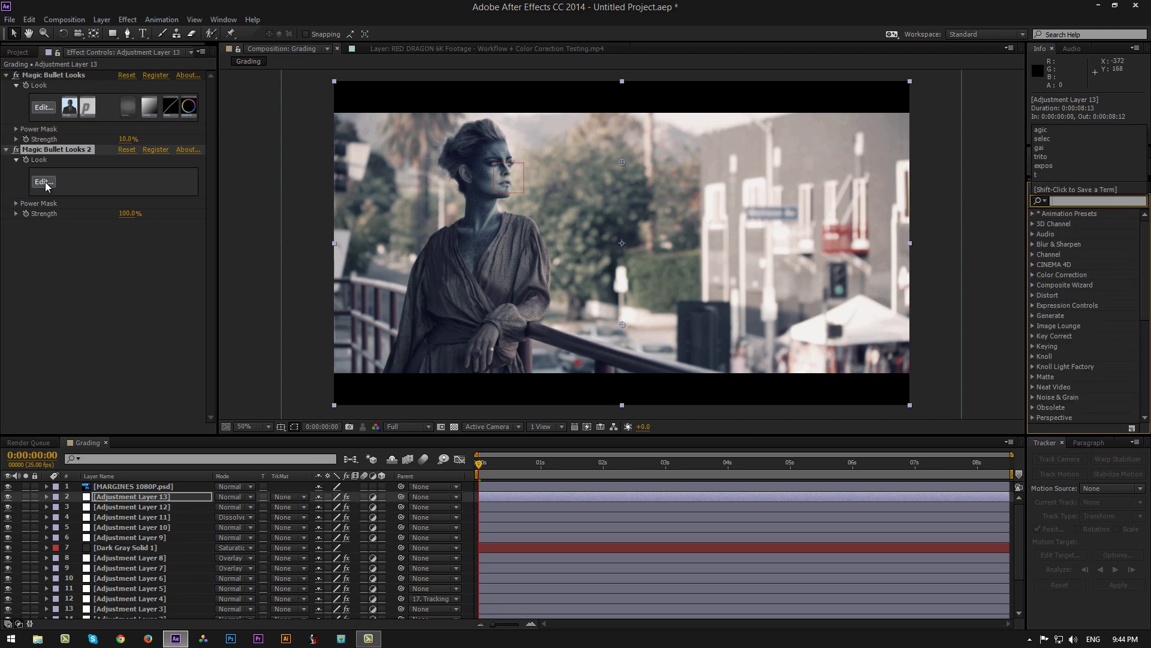
left_click(46, 185)
left_click(46, 185)
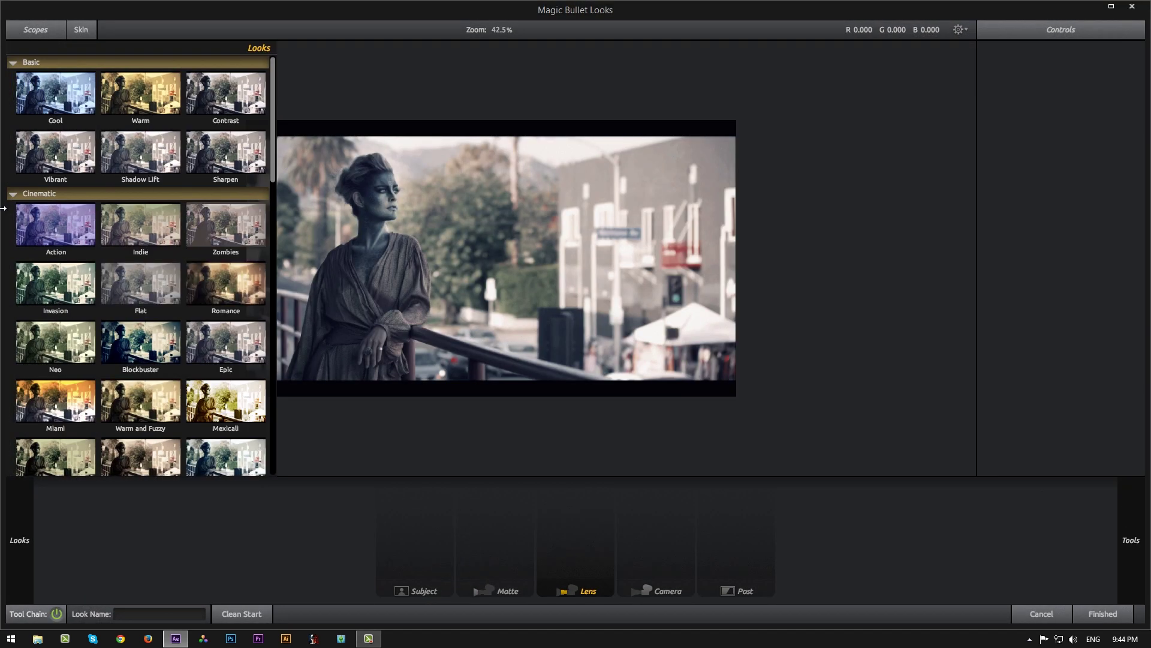
left_click(141, 340)
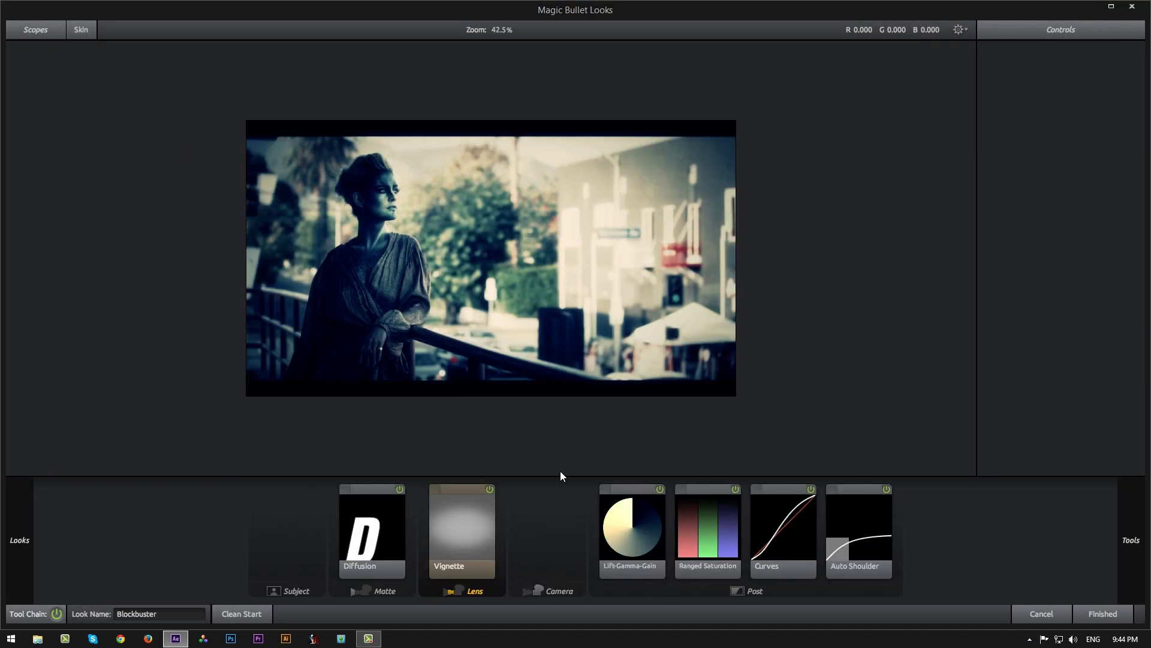
left_click(490, 490)
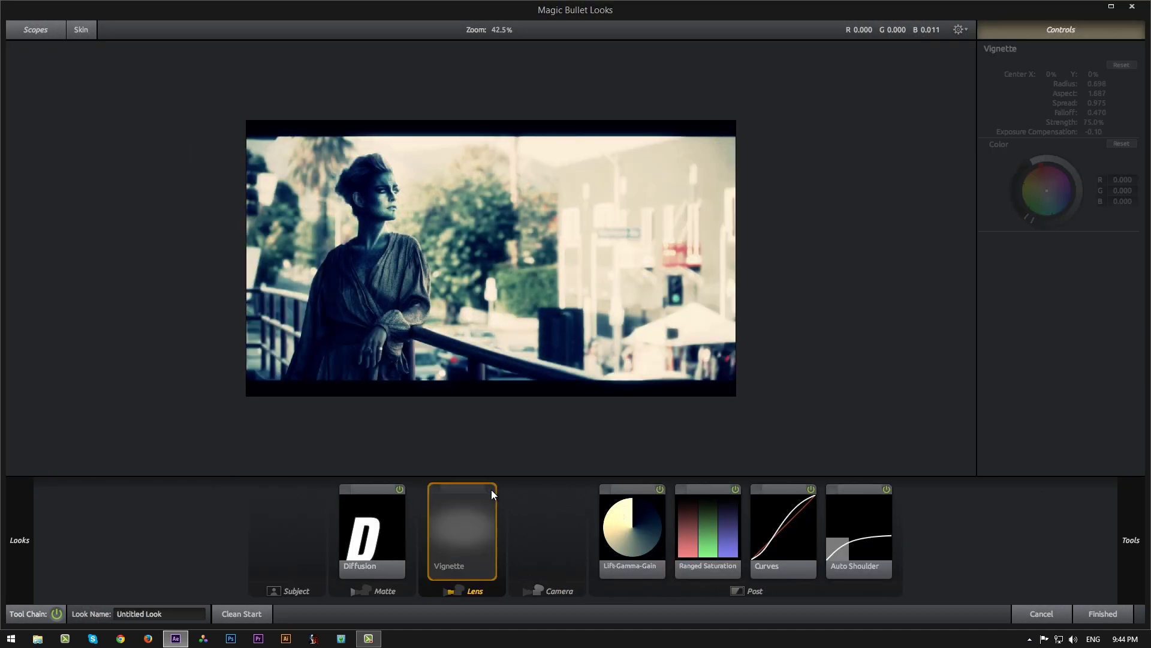
left_click(632, 528)
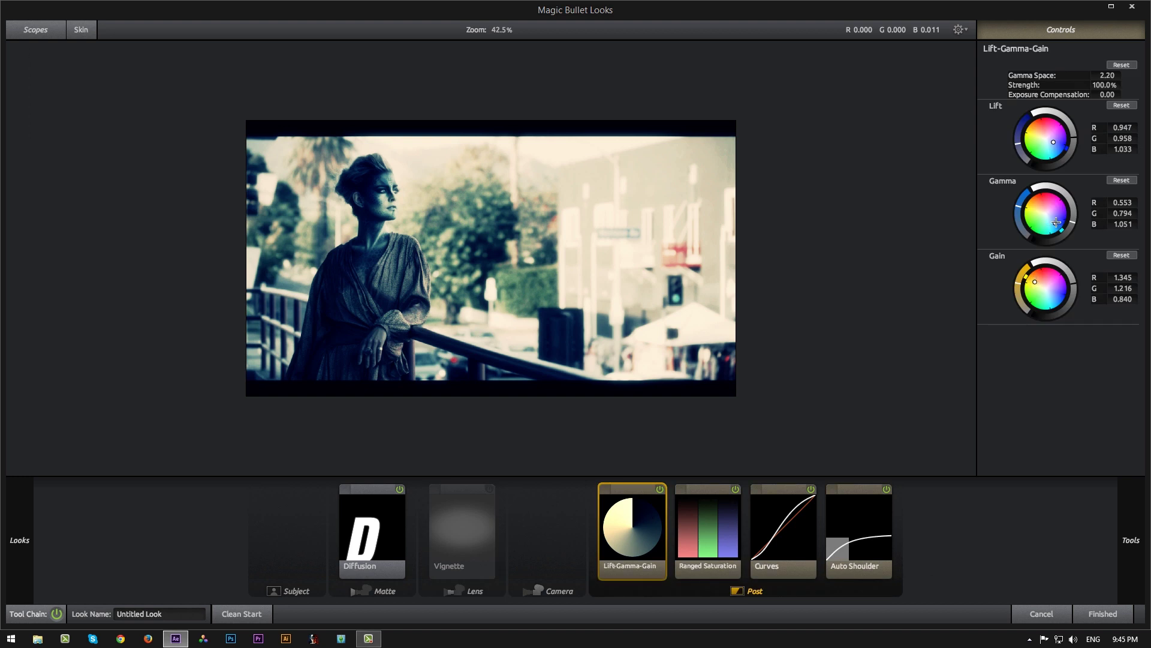
left_click_drag(1057, 223, 1050, 215)
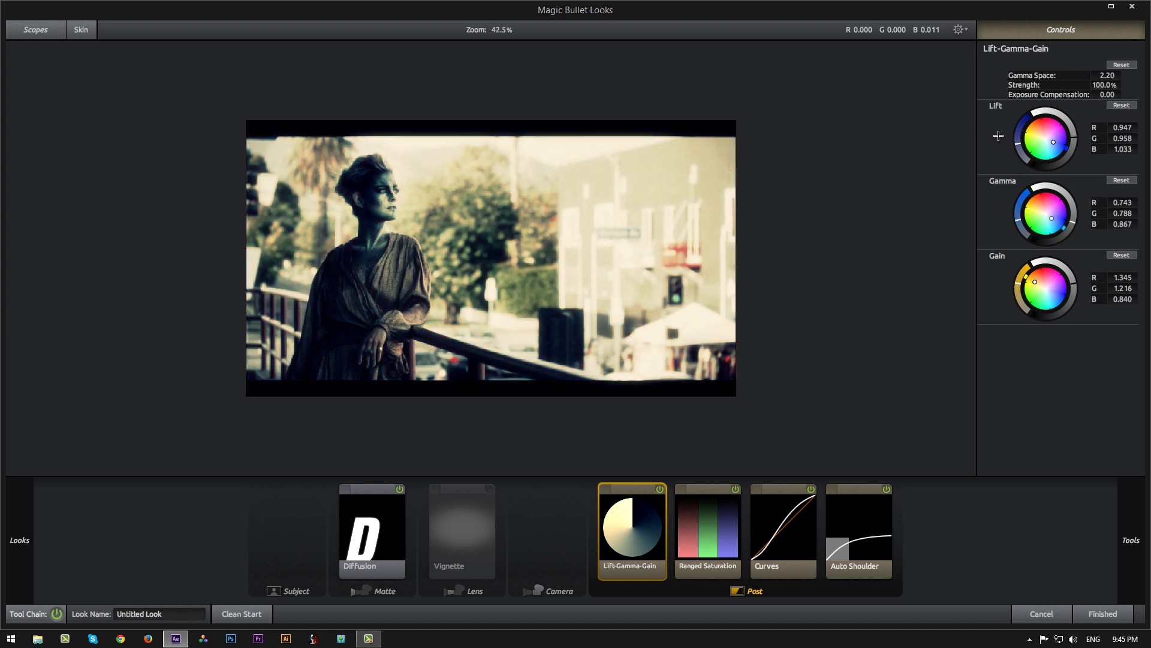
left_click_drag(969, 103, 959, 130)
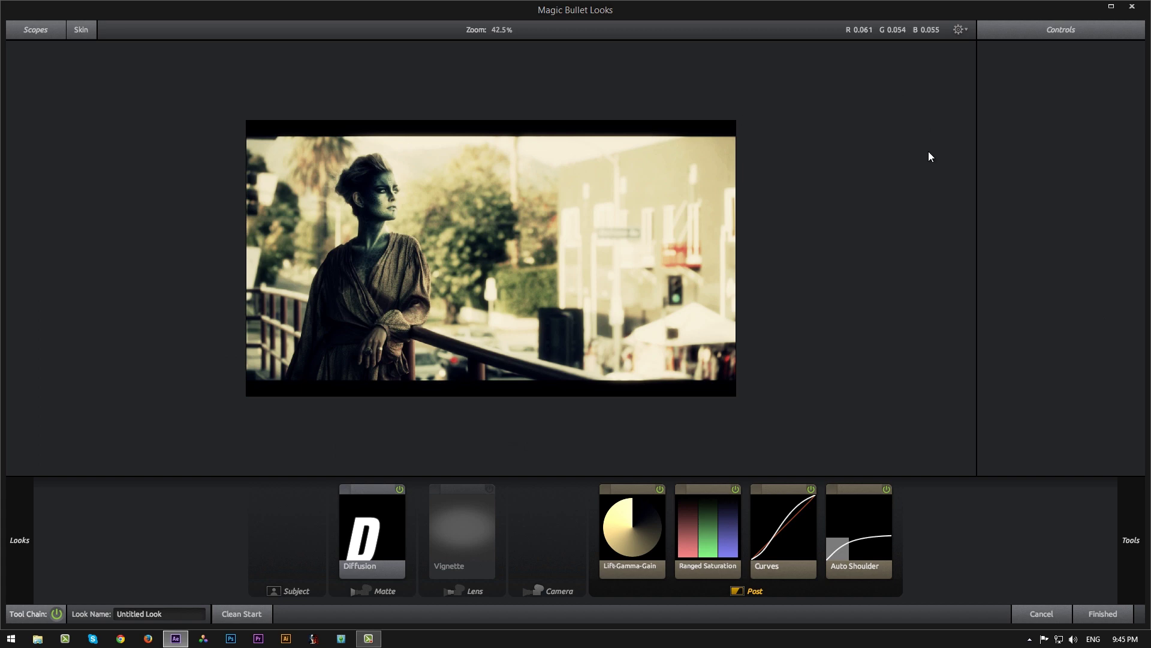
left_click(1033, 615)
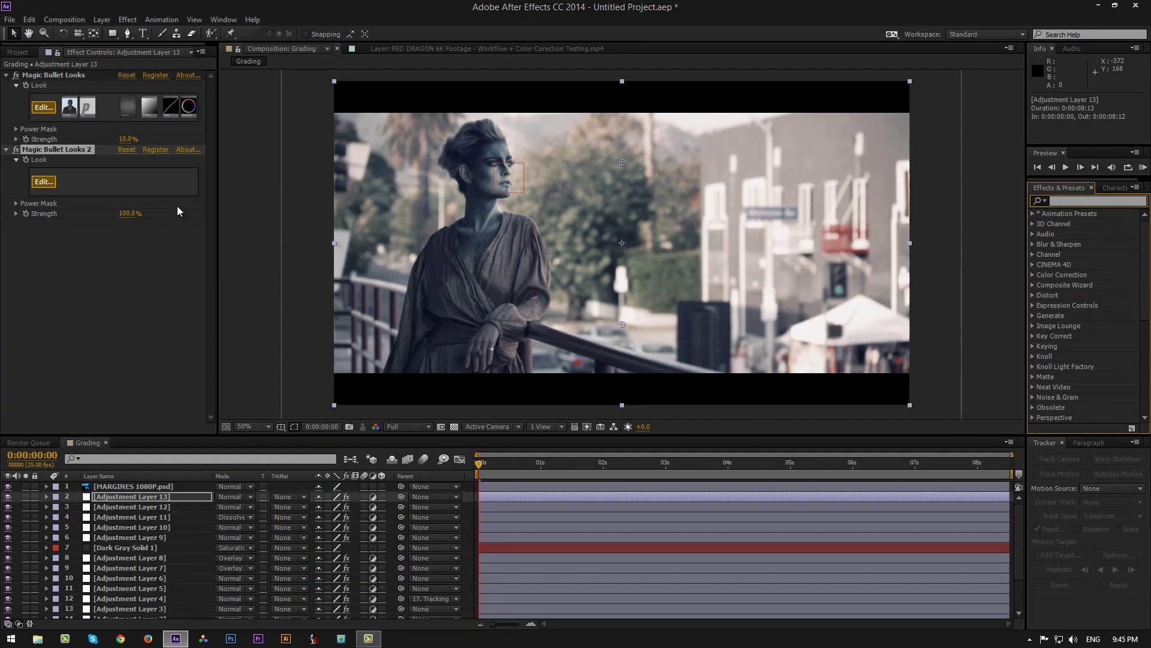
Step: Load the Blockbuster look from the Cinematic presets into the second Magic Bullet Looks effect and disable its Vignette
left_click(43, 183)
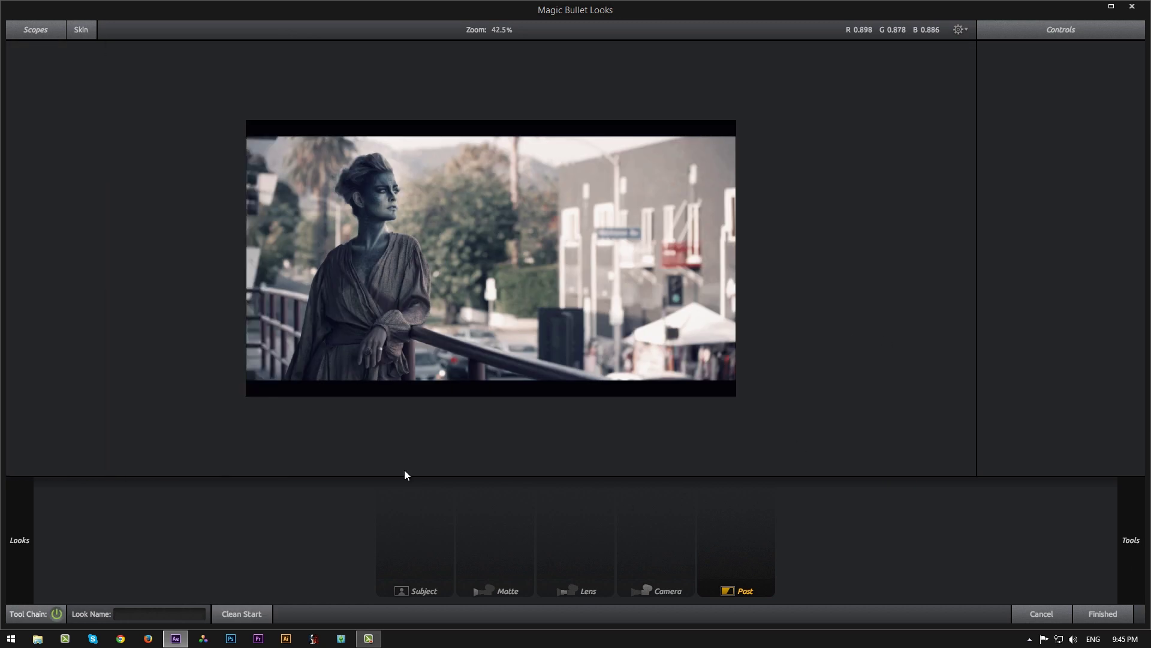
left_click(140, 288)
left_click(151, 346)
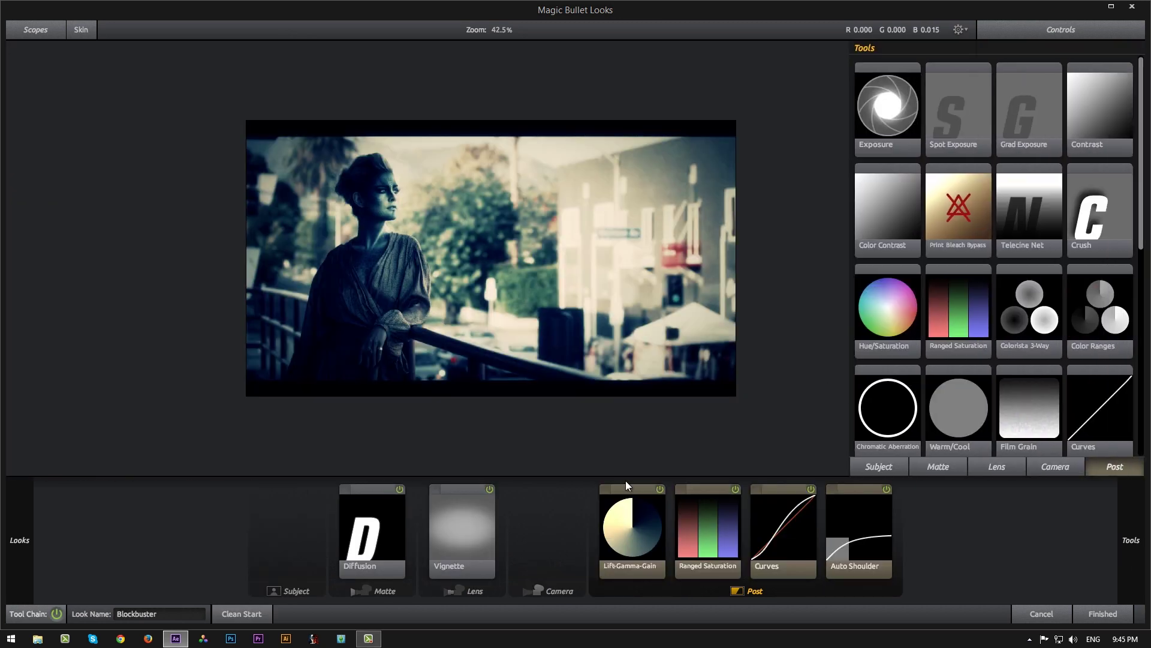
left_click(493, 490)
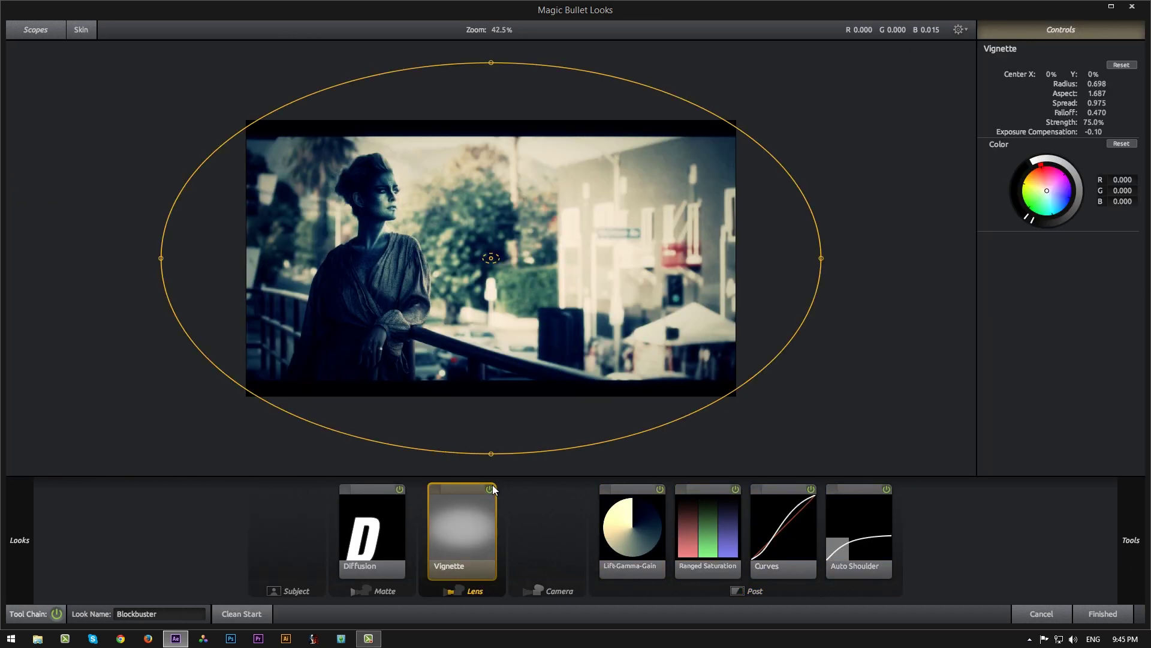
left_click(490, 489)
mouse_move(1148, 232)
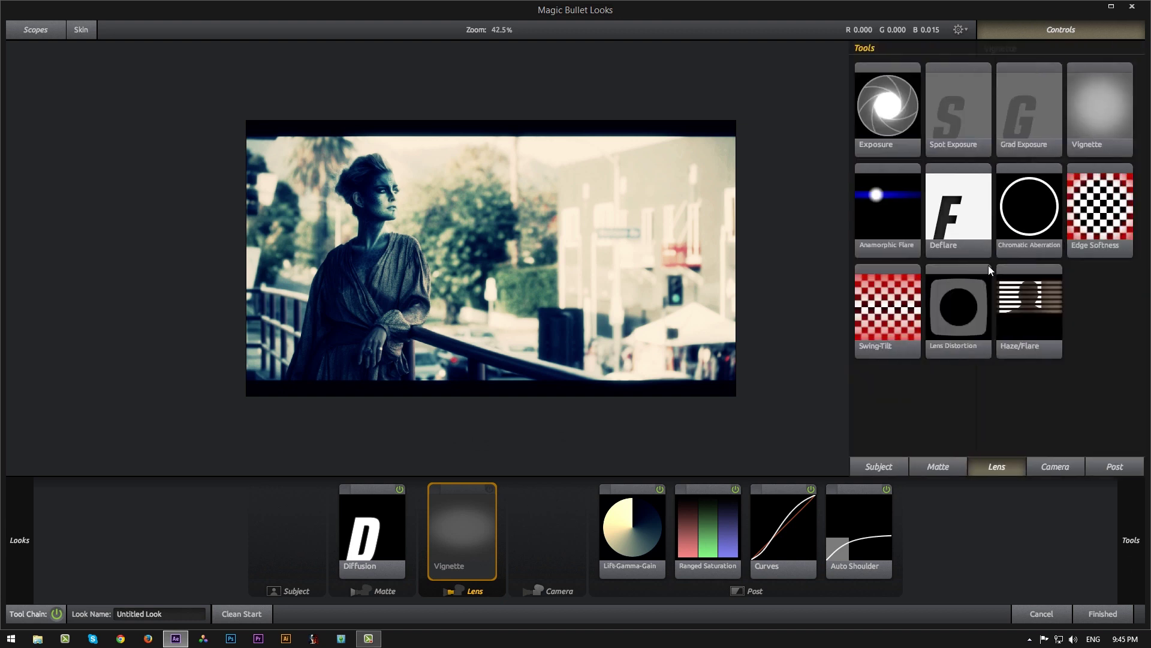
Step: In Lift-Gamma-Gain, set Lift to about 0.961/0.985/1.033 and Gamma to 0.610/0.784/1.004, push Gain further toward yellow, and accept the look
left_click(622, 536)
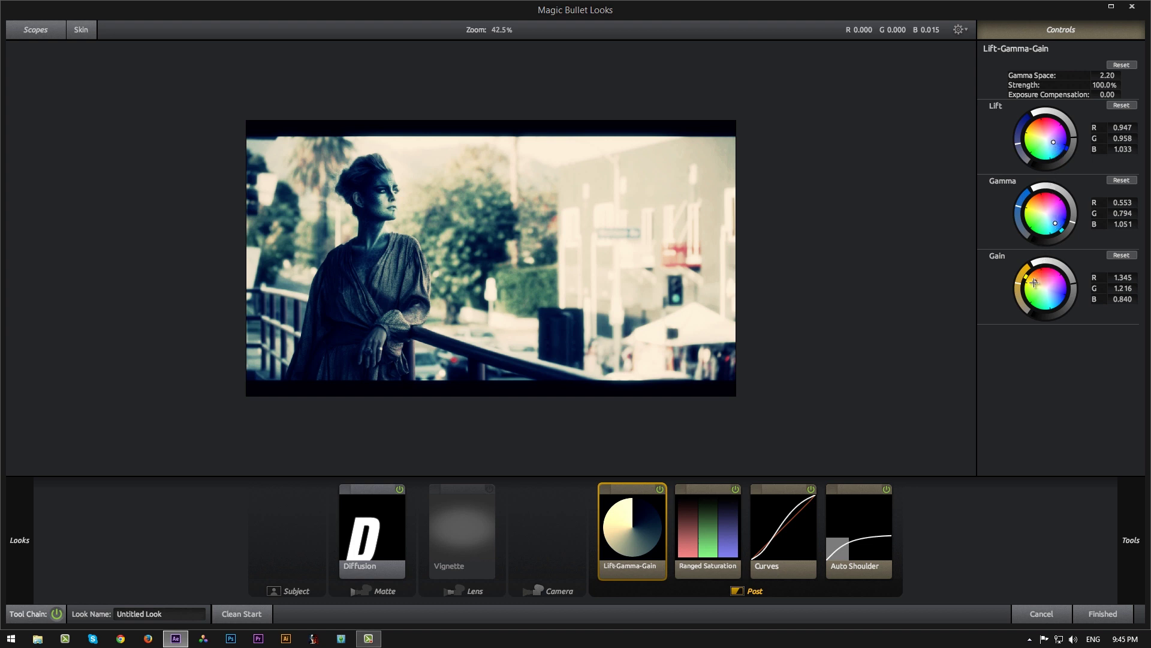
left_click_drag(1036, 282, 1025, 271)
mouse_move(1058, 224)
left_mouse_down()
mouse_move(1041, 188)
mouse_move(1060, 235)
left_mouse_up()
mouse_move(1055, 142)
left_mouse_down()
mouse_move(1006, 110)
mouse_move(1047, 139)
mouse_move(1036, 129)
left_mouse_up()
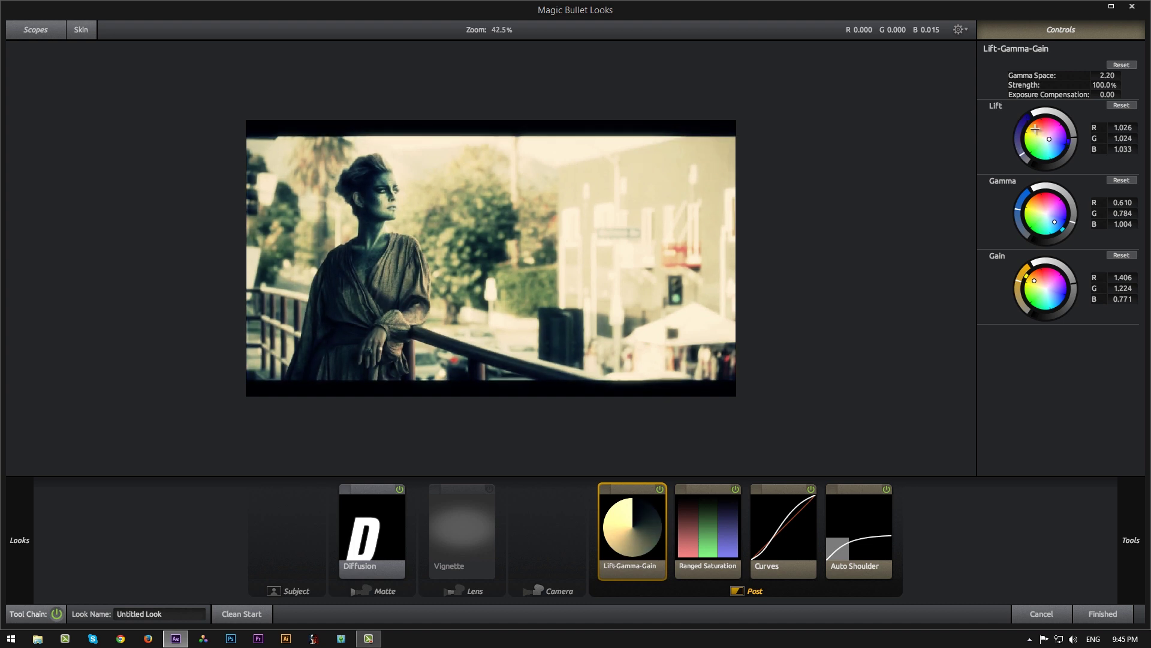
mouse_move(1036, 129)
left_mouse_down()
mouse_move(1065, 150)
mouse_move(1051, 143)
left_mouse_up()
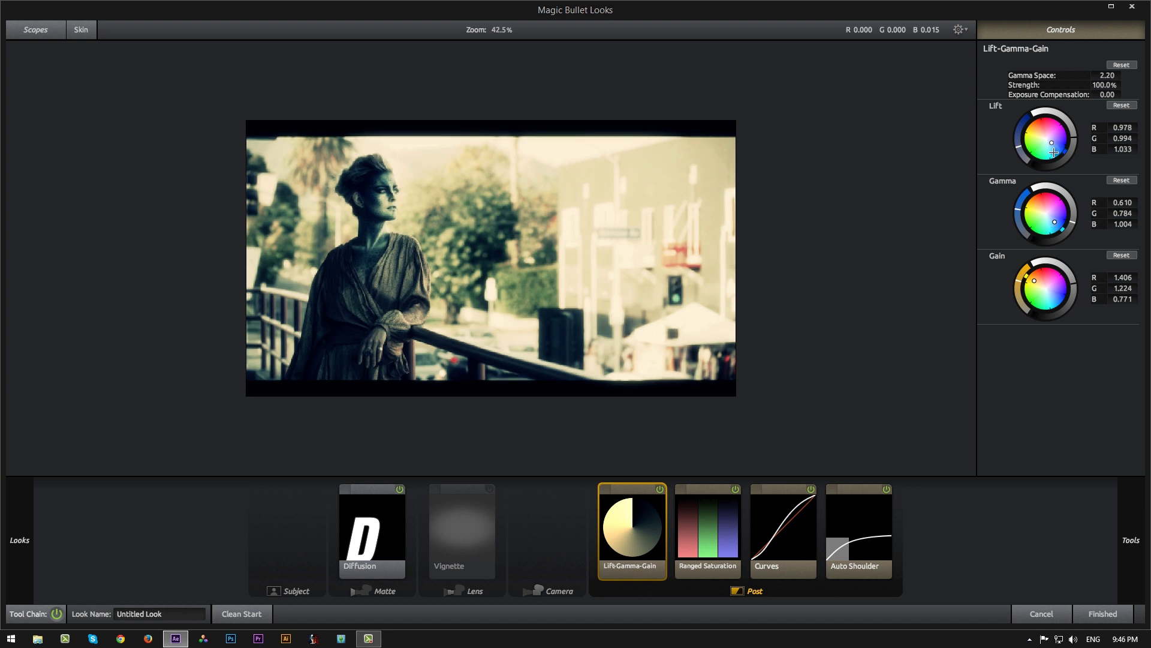
mouse_move(1052, 144)
left_mouse_down()
mouse_move(1055, 154)
mouse_move(1051, 145)
left_mouse_up()
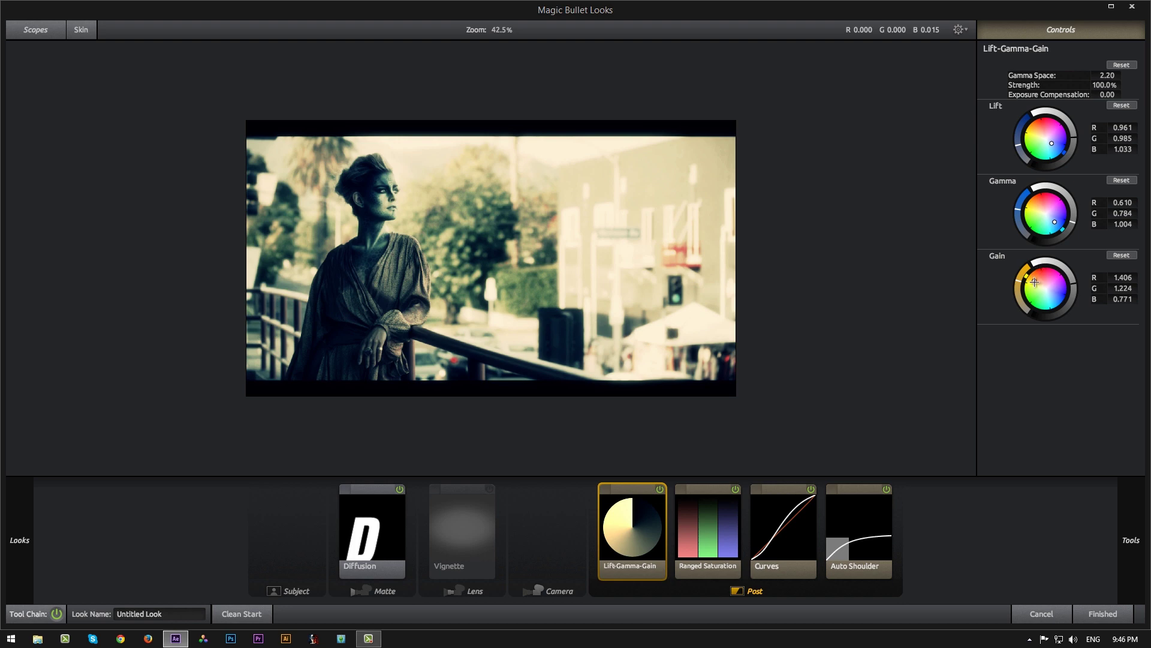
left_click_drag(1026, 279, 1023, 277)
left_click(1060, 611)
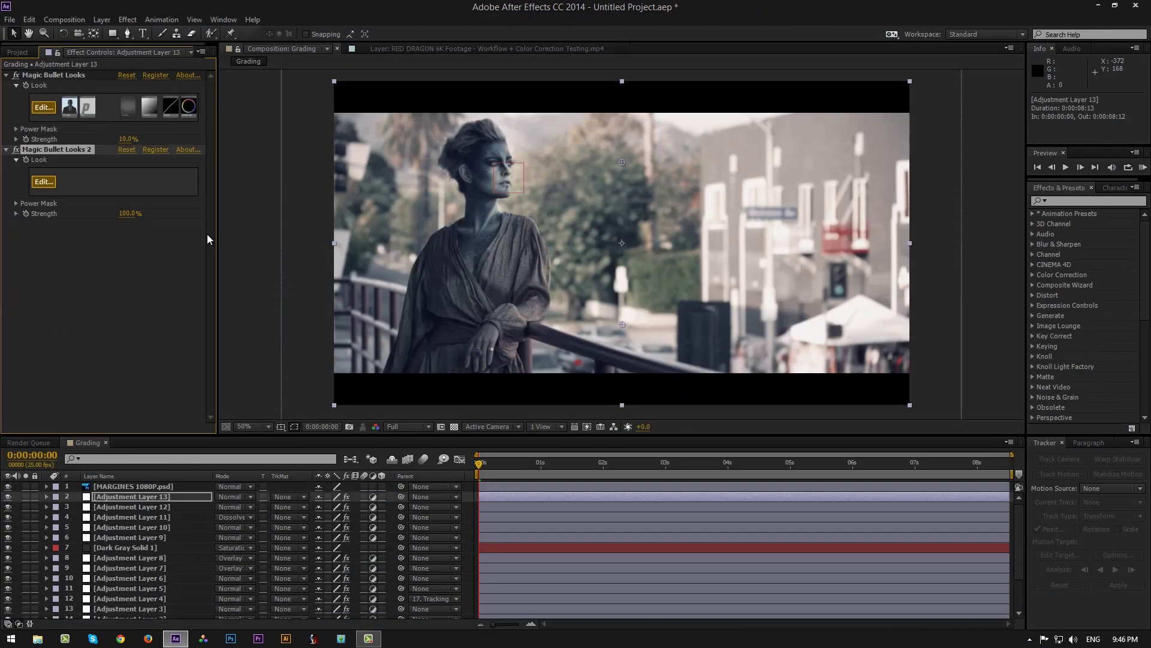
Step: Set the Strength of Magic Bullet Looks 2 to 6% and collapse both effects on Adjustment Layer 13
left_click(129, 214)
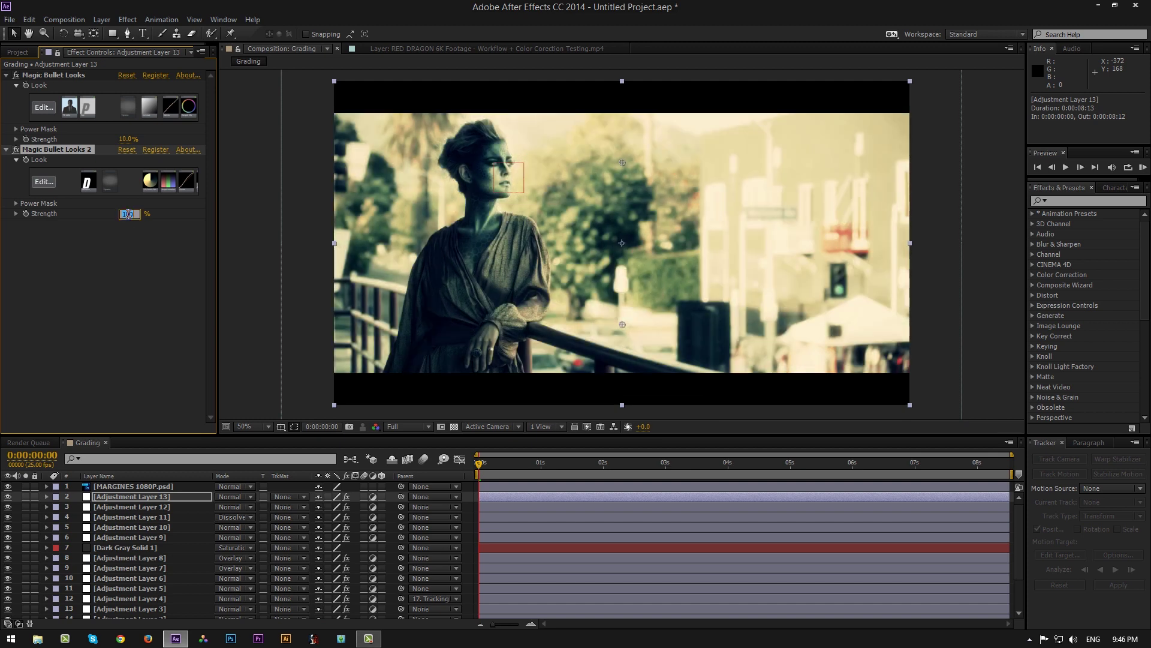
type("6")
key("Return")
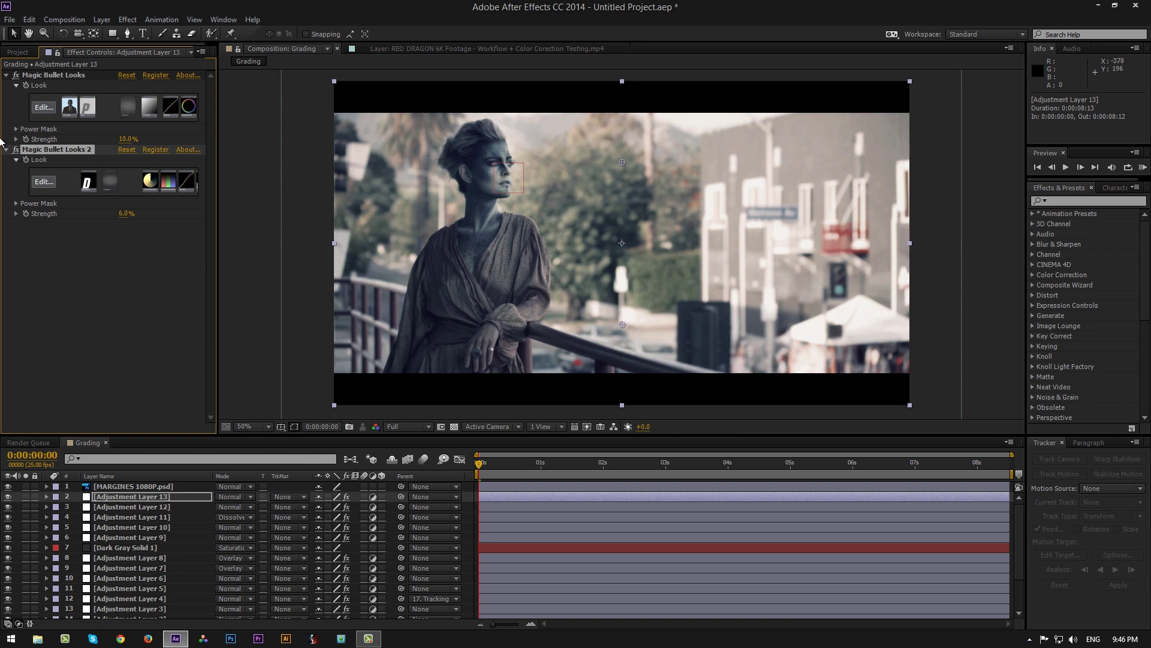
left_click(7, 150)
left_click(6, 75)
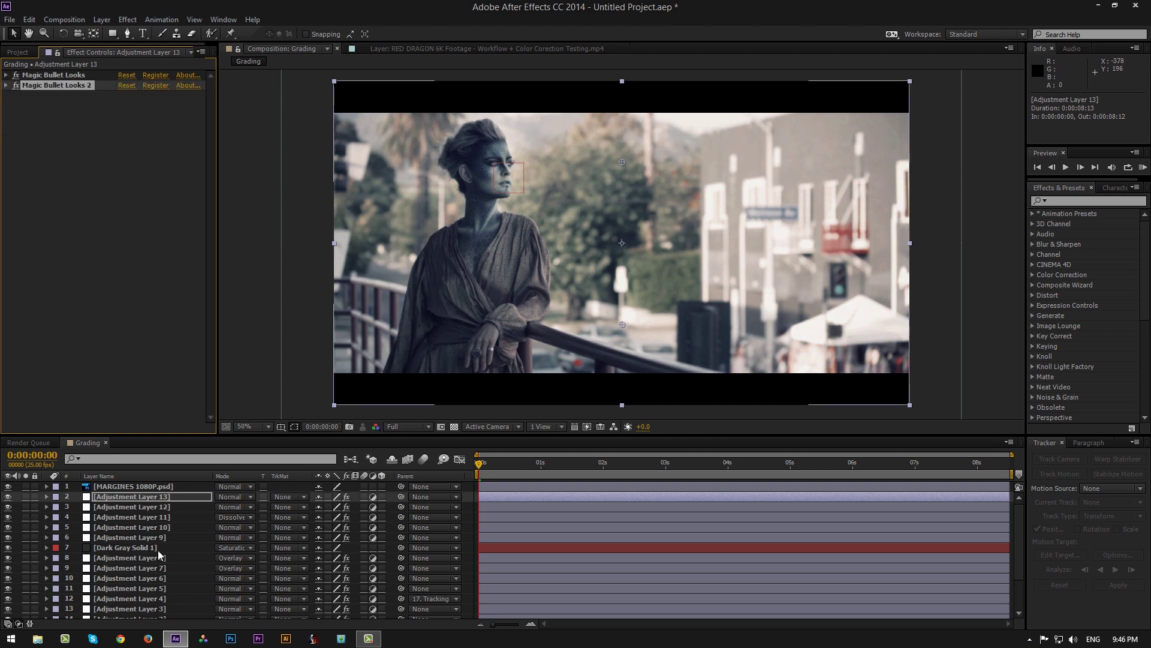
Step: Start a new solid above Adjustment Layer 13 and set its colour to yellow, C9B800
left_click(136, 498)
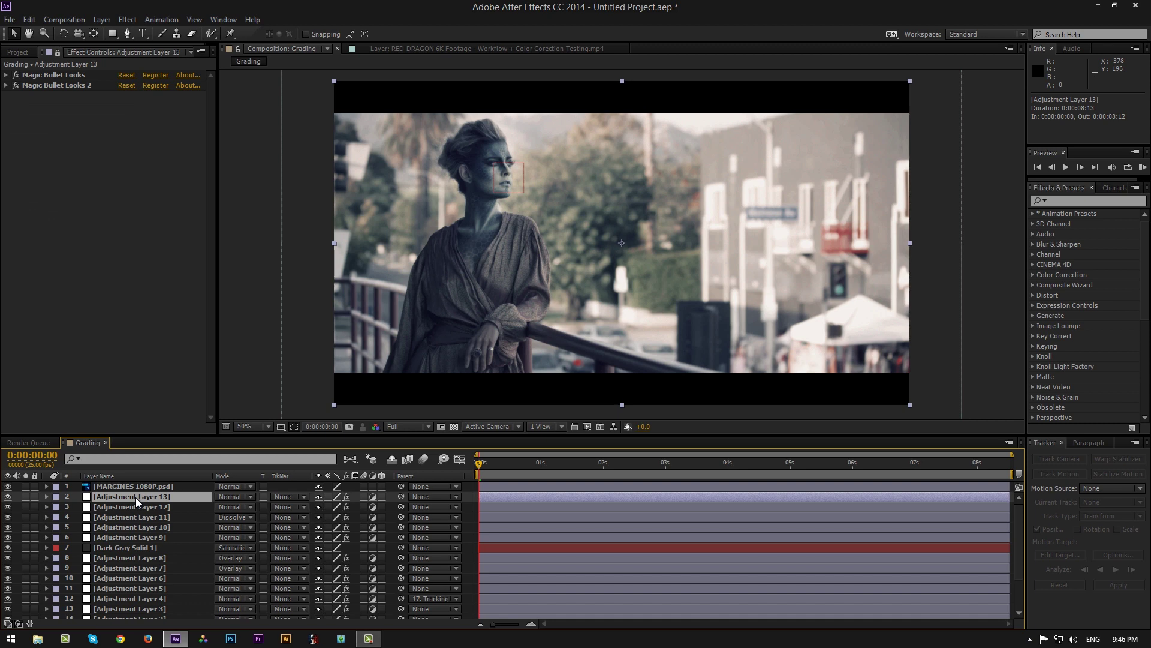
left_click(102, 19)
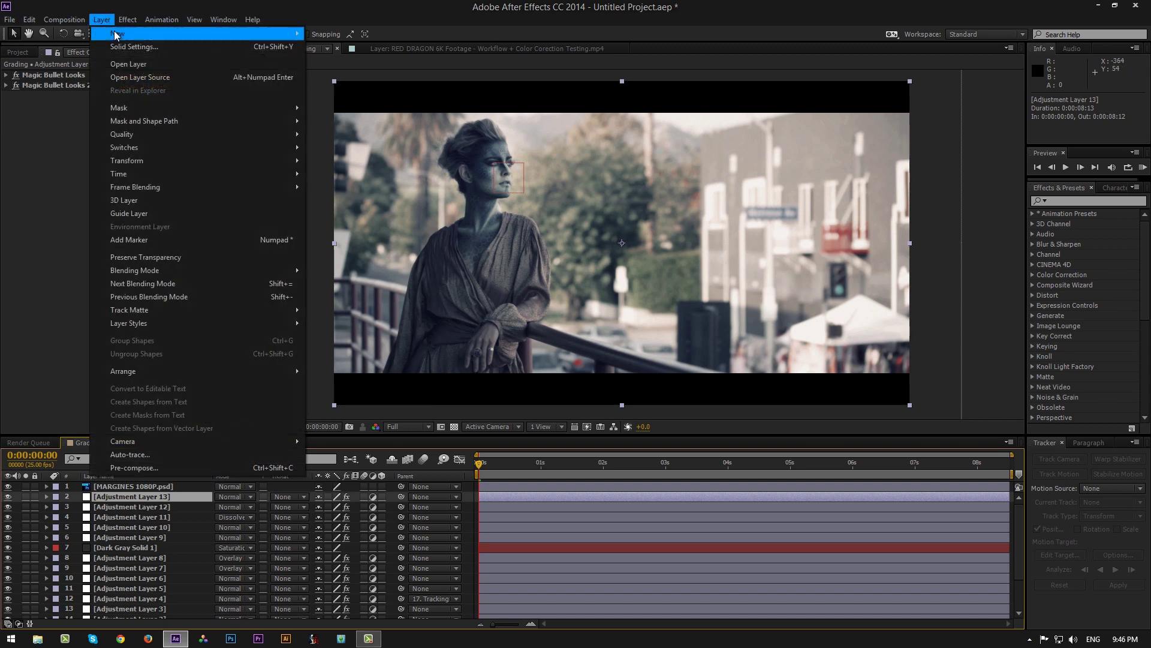
mouse_move(198, 33)
left_click(366, 47)
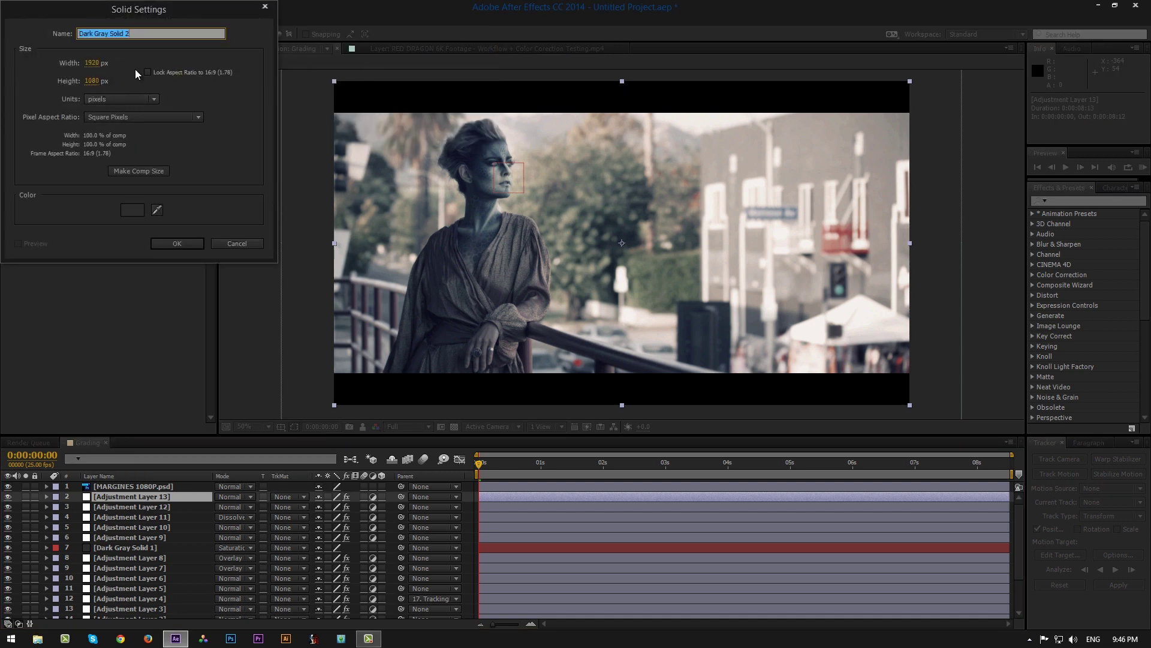
key("BackSpace")
left_click(134, 209)
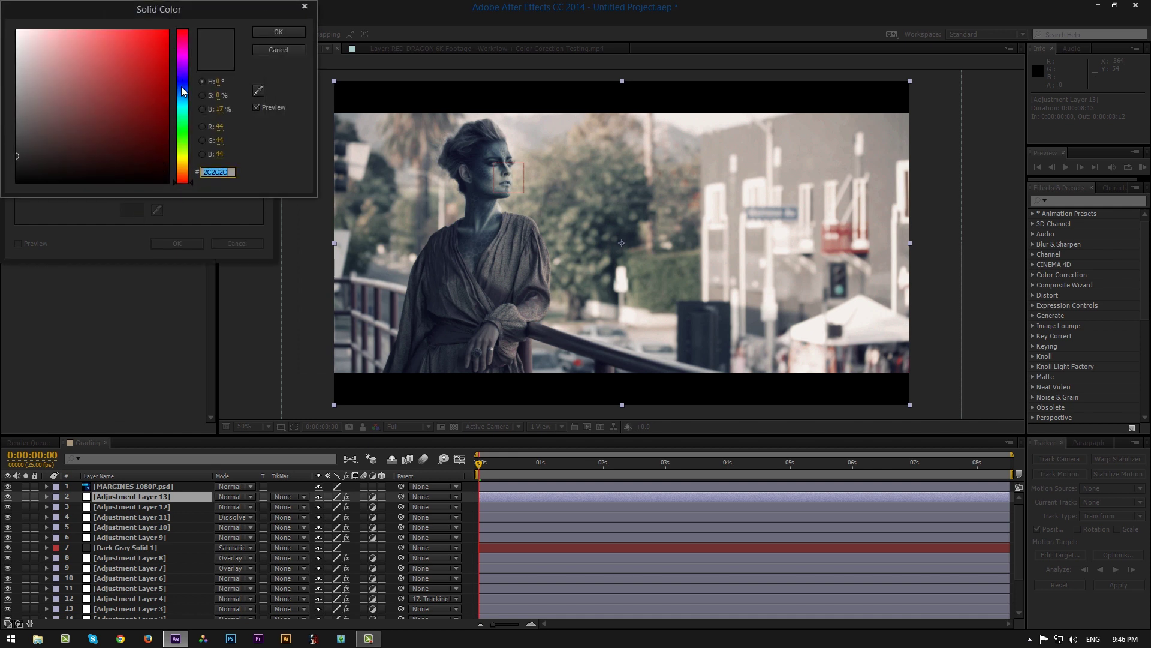
left_click(190, 158)
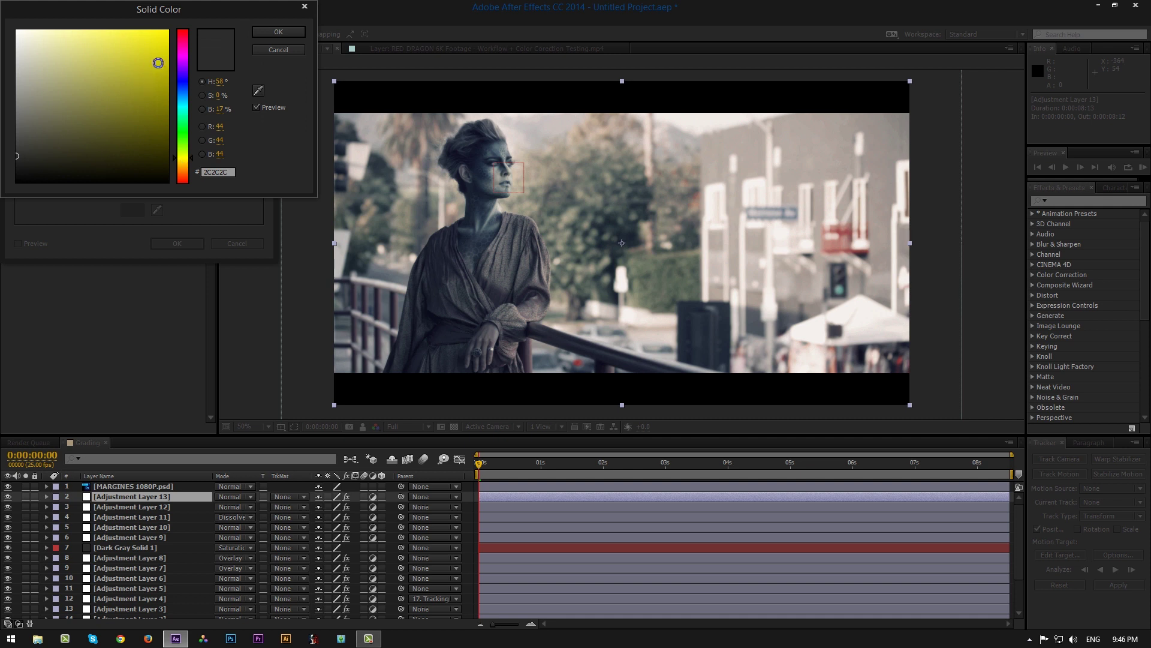
left_click_drag(158, 63, 187, 62)
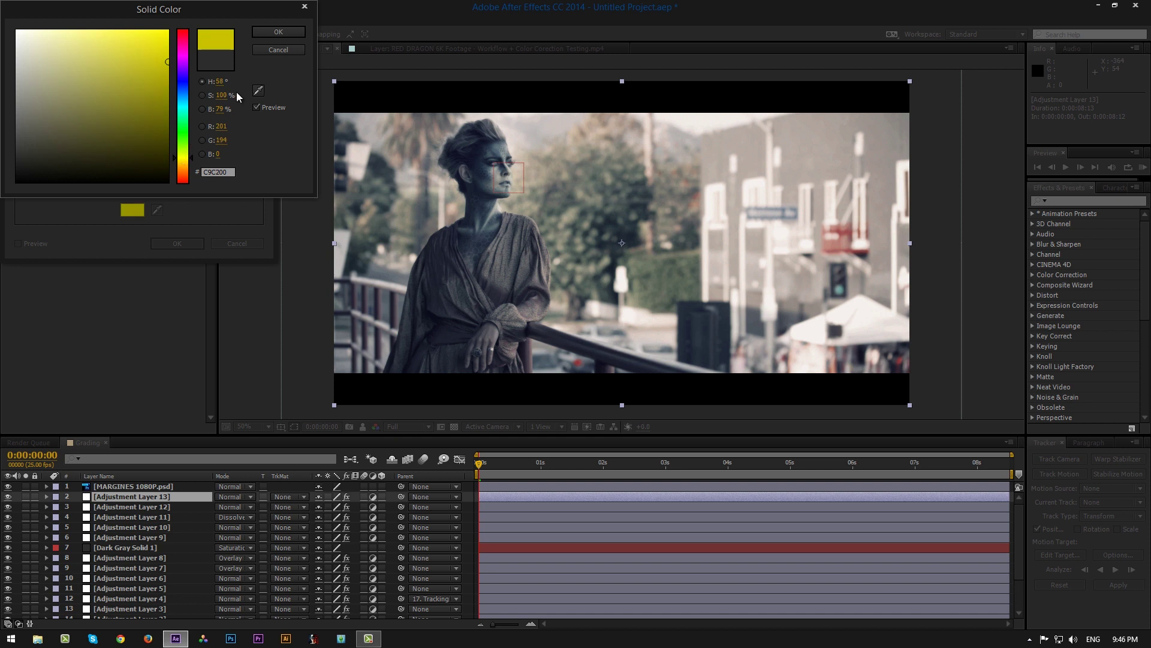
left_click(184, 160)
left_click(184, 160)
left_click(283, 31)
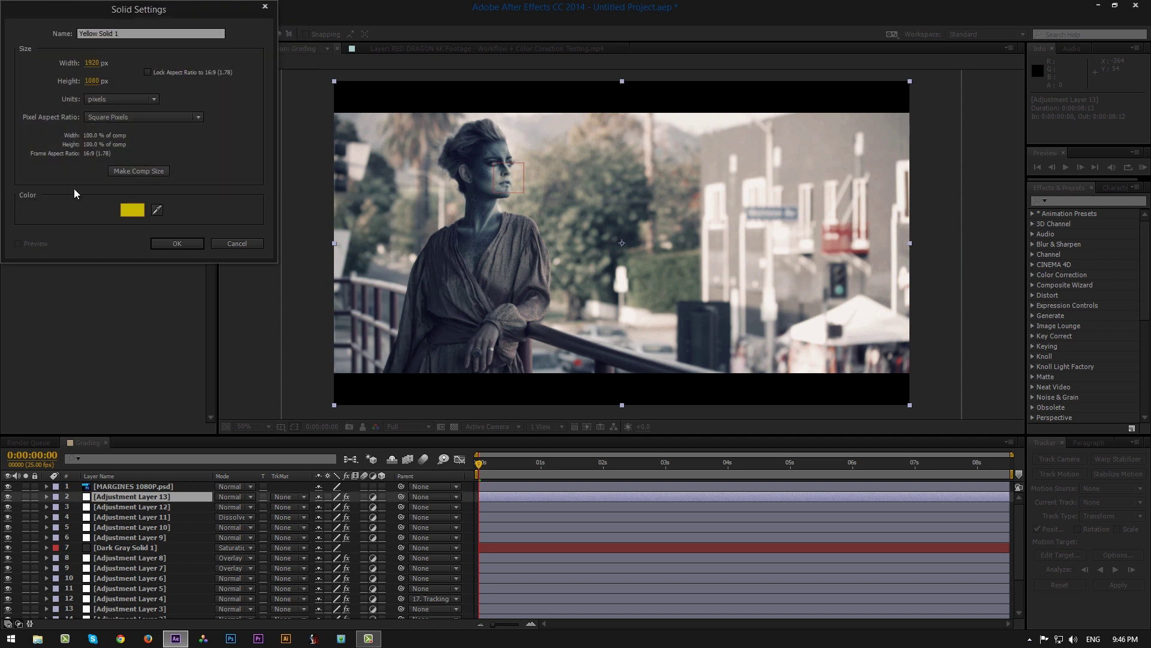
Step: Name the new solid Yellow and create it
key("ctrl+a")
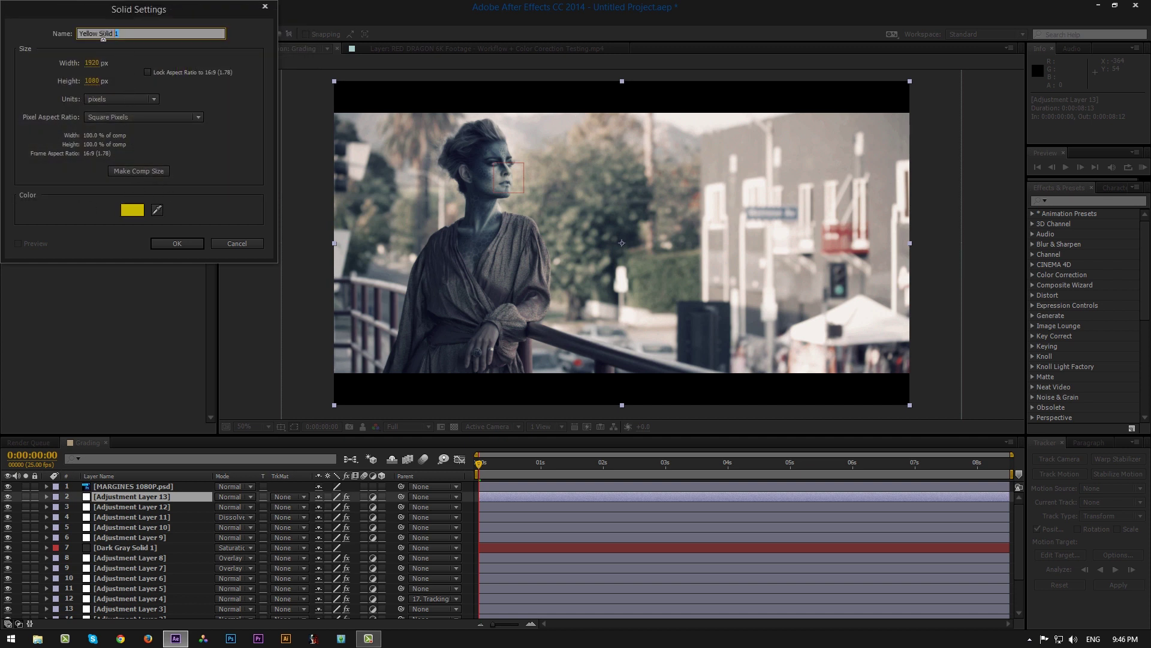
type("Yelow")
left_click(169, 243)
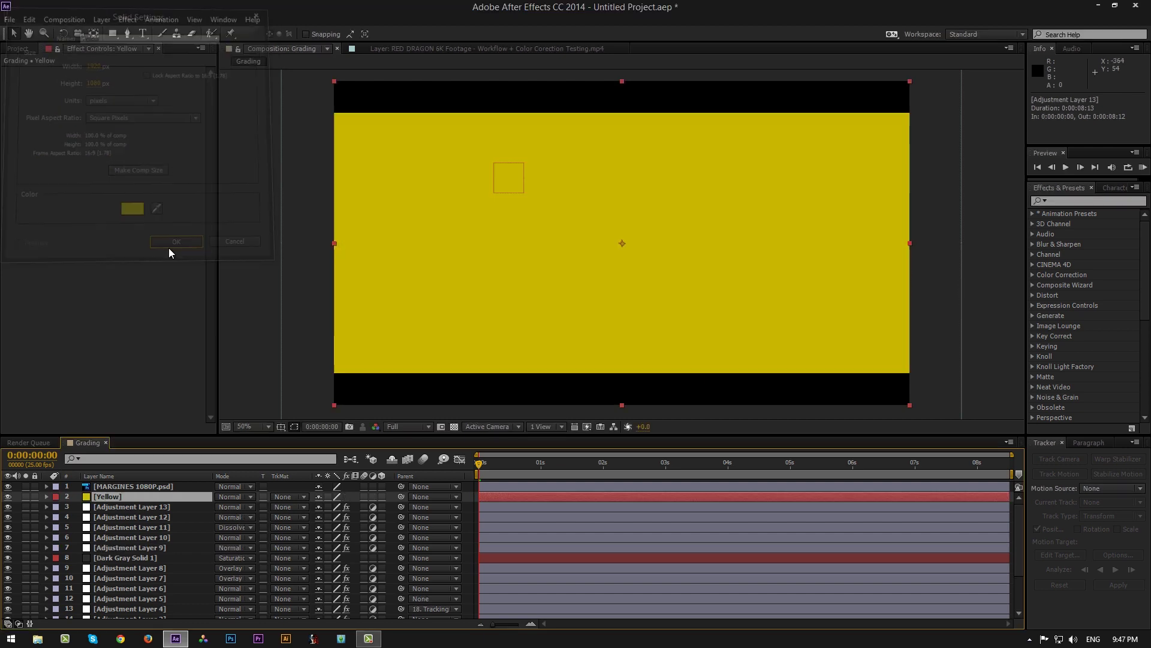
Step: Set the Yellow layer's blending mode to Overlay and its opacity to 2%, and collapse its properties
left_click(237, 496)
left_click(306, 329)
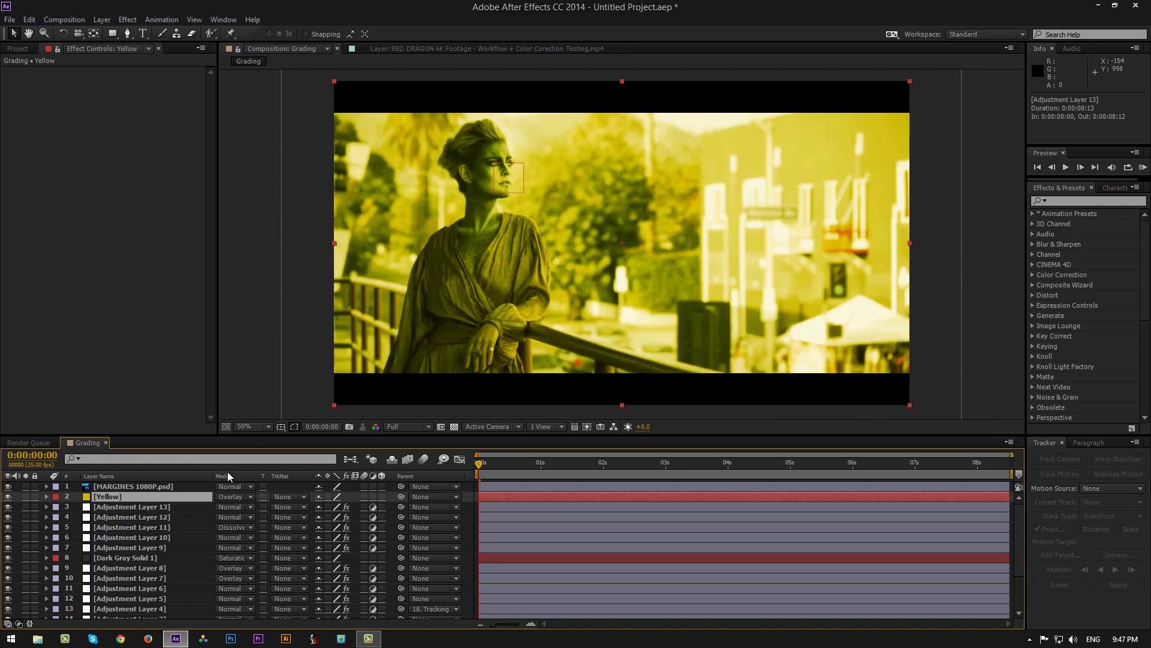
key("t")
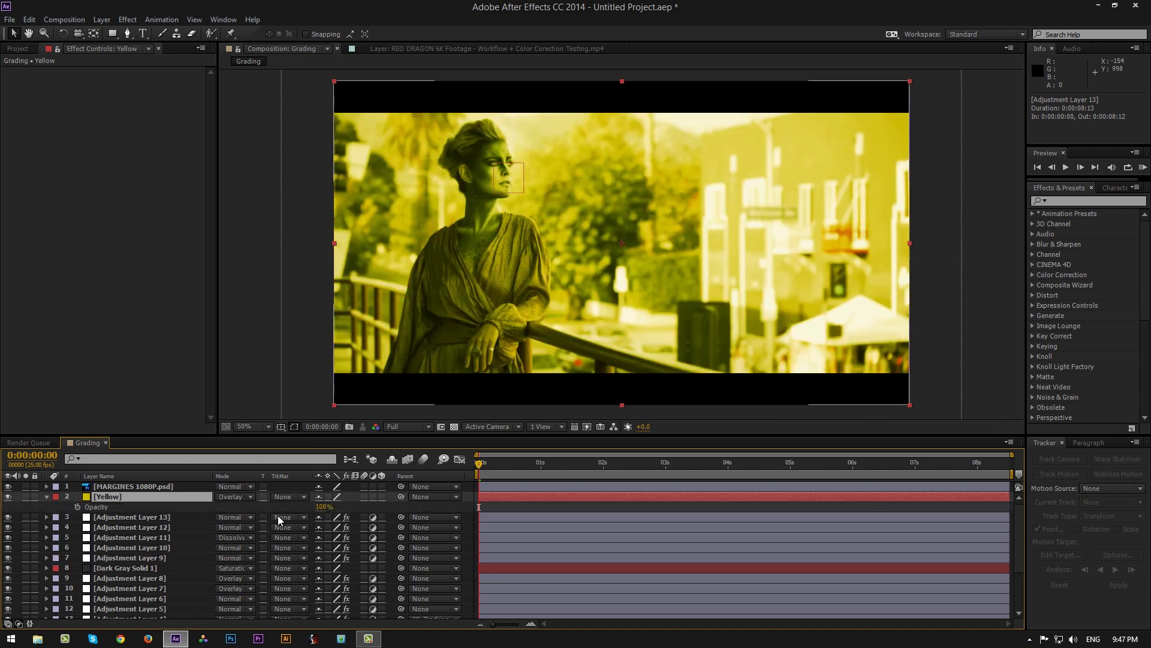
left_click(324, 506)
type("2")
key("Return")
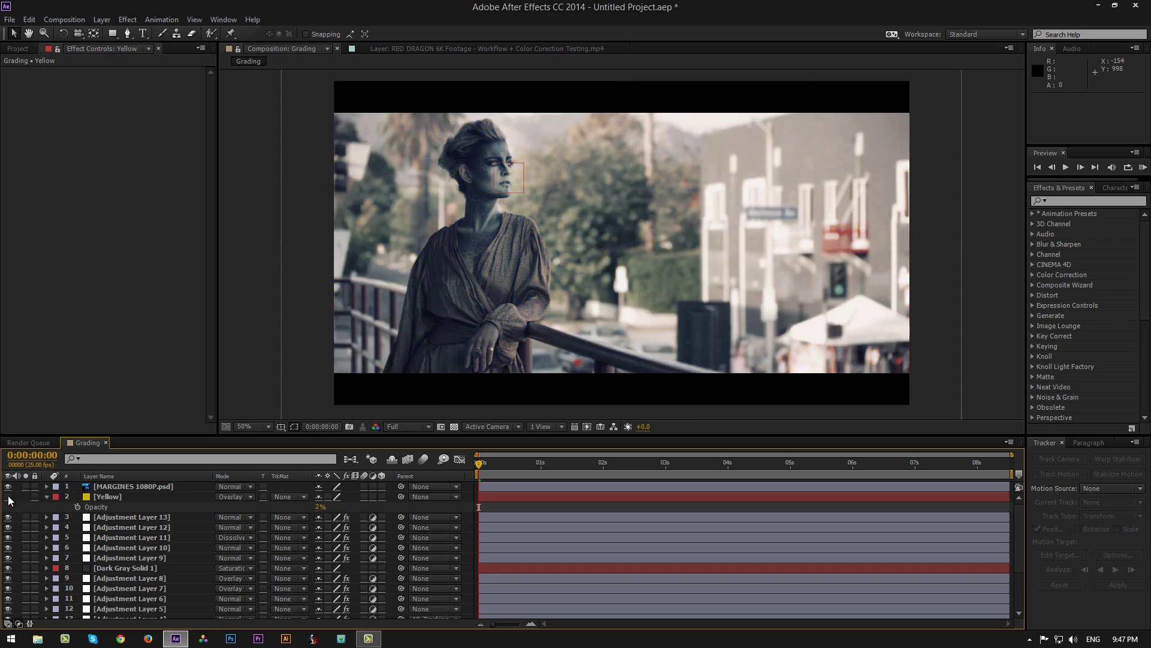
left_click(47, 498)
Step: Start a new solid above the Yellow layer and set its colour to red, CC0000
left_click(117, 498)
left_click(105, 19)
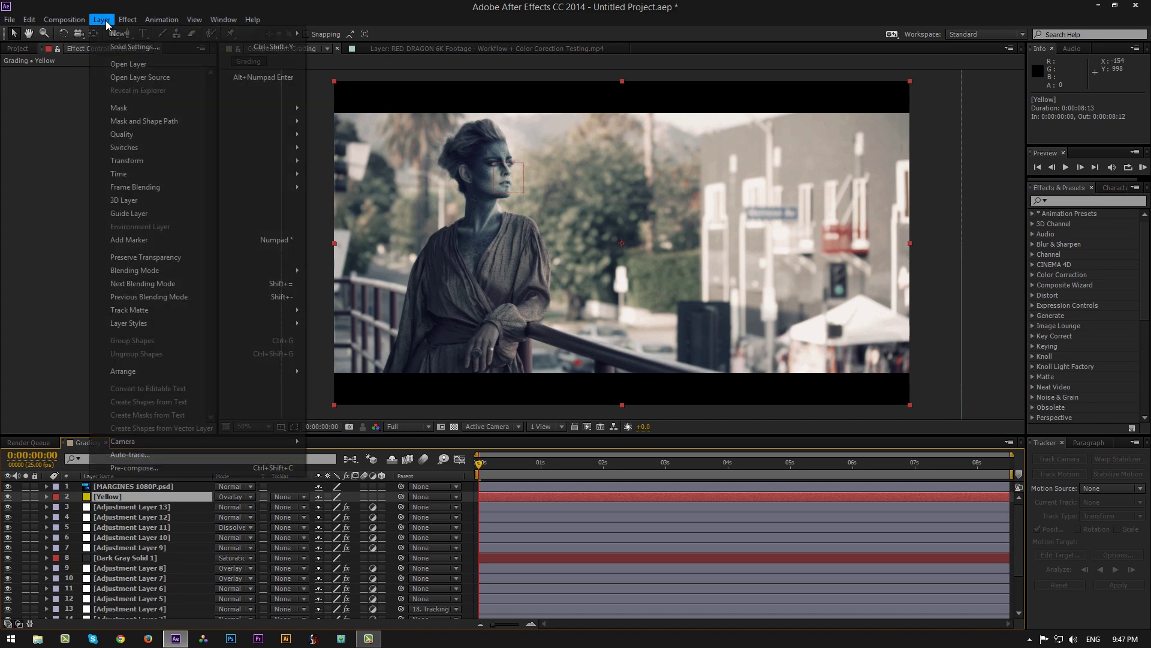
mouse_move(117, 37)
left_click(354, 48)
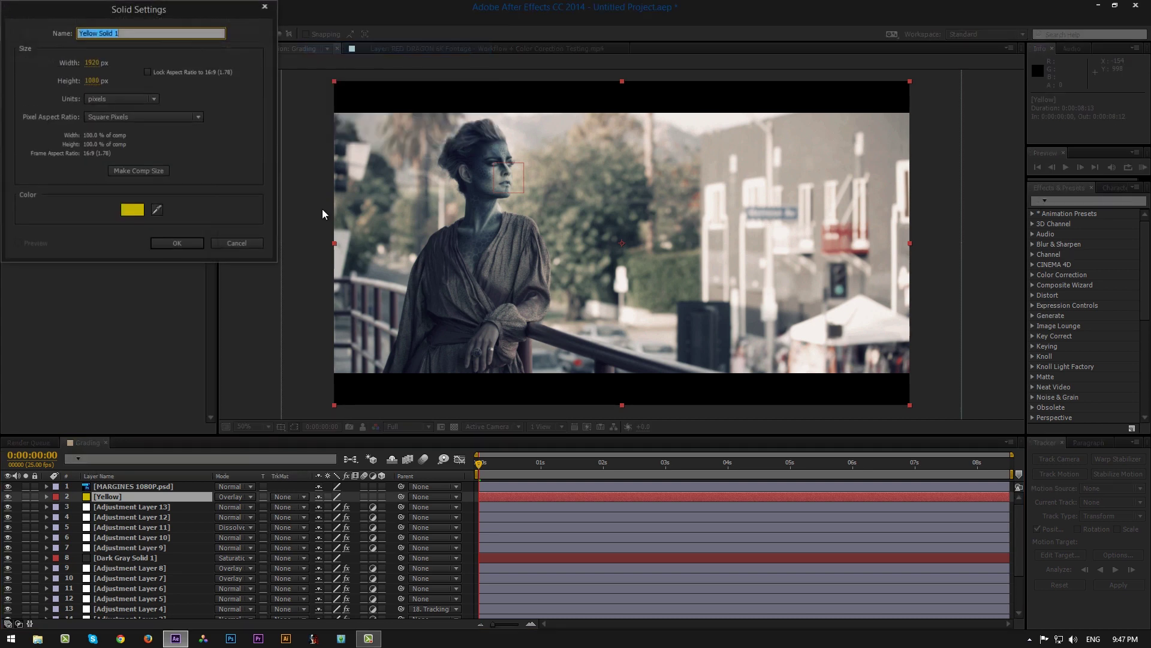
left_click(134, 212)
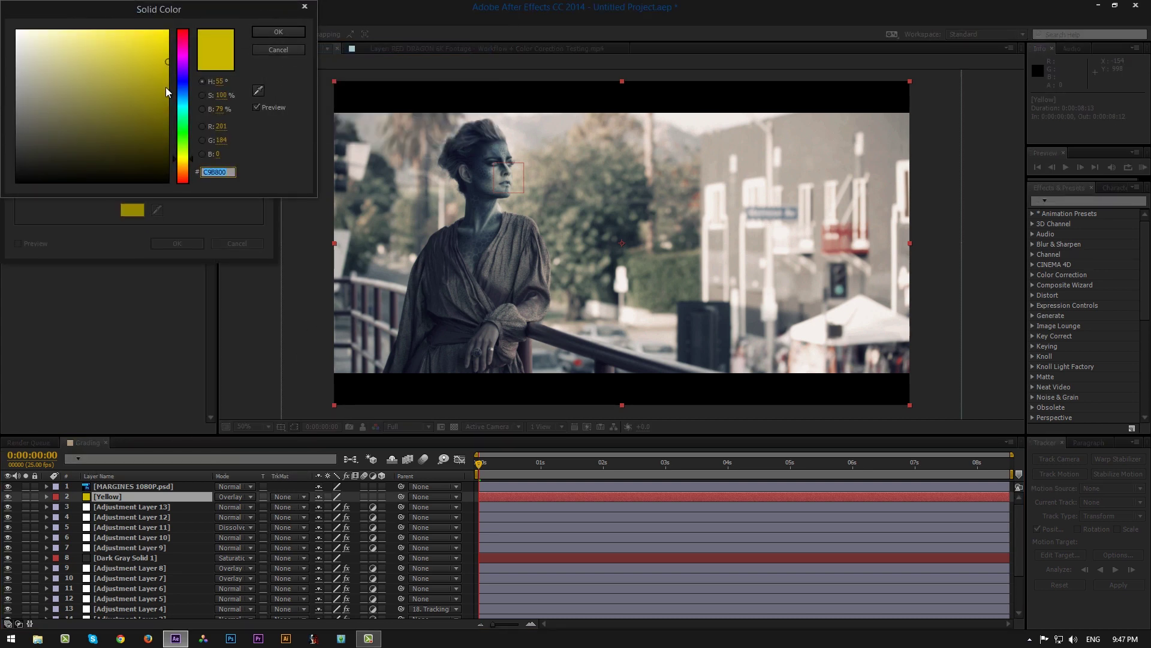
left_click_drag(183, 51, 187, 4)
mouse_move(160, 57)
left_mouse_down()
mouse_move(189, 2)
mouse_move(169, 51)
mouse_move(182, 60)
left_mouse_up()
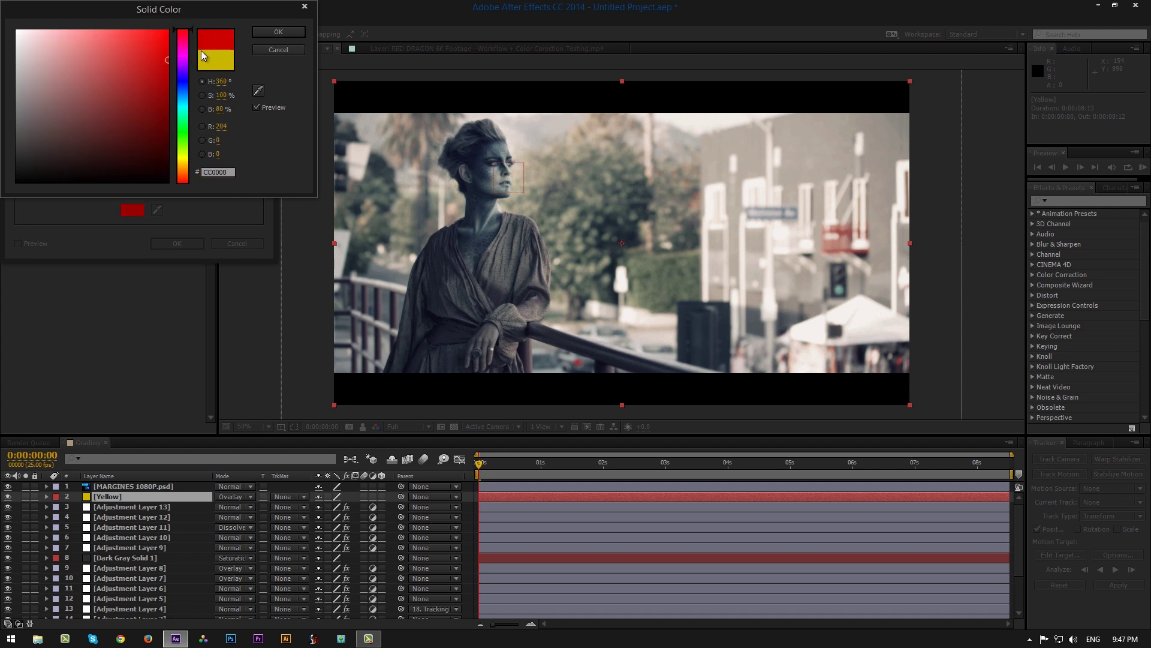
left_click(284, 30)
Step: Name the new red solid Re and create it
left_click_drag(116, 34, 15, 32)
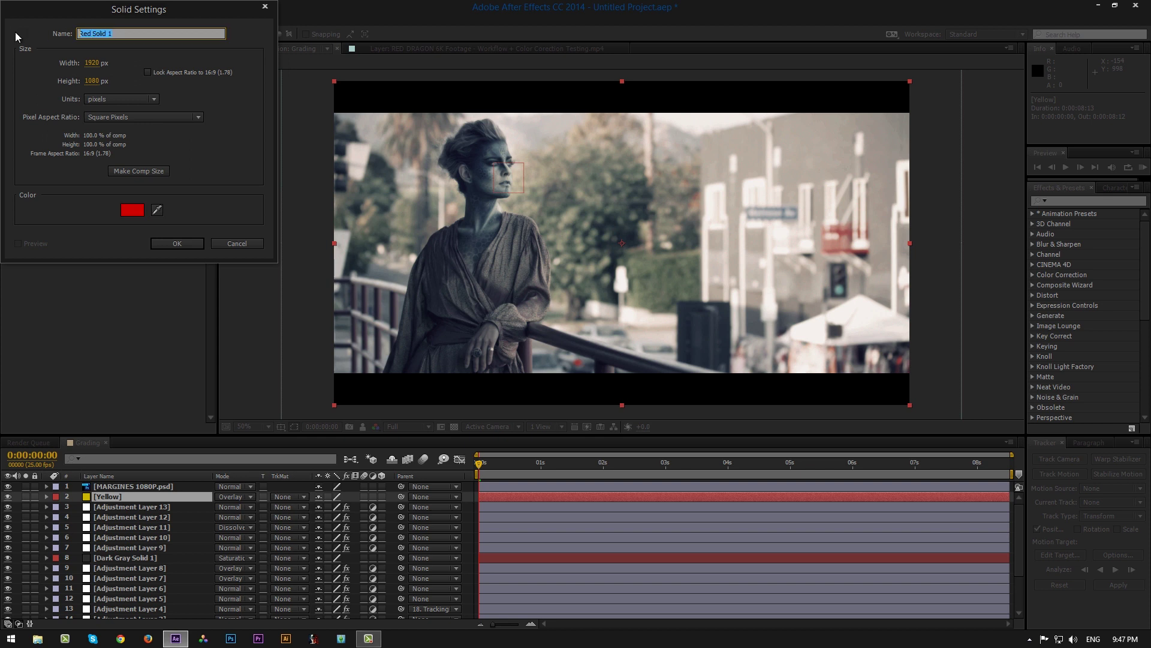
type("Re")
key("Return")
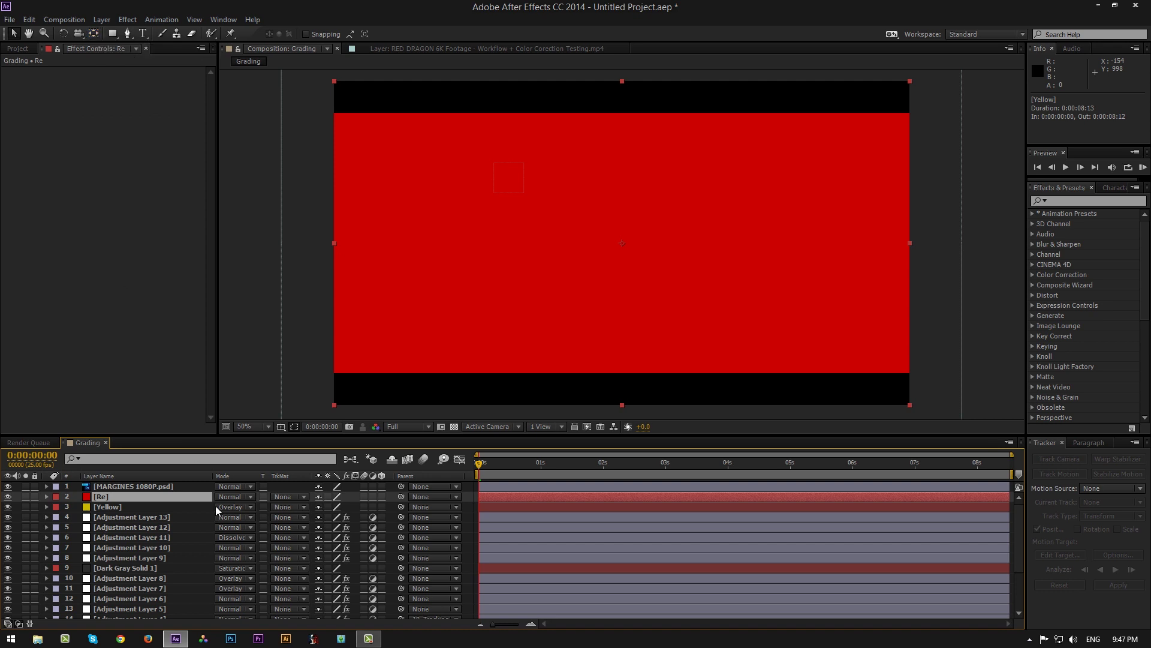
Step: Set the Re layer's opacity to 2% and its blending mode to Overlay, and collapse its properties
right_click(118, 497)
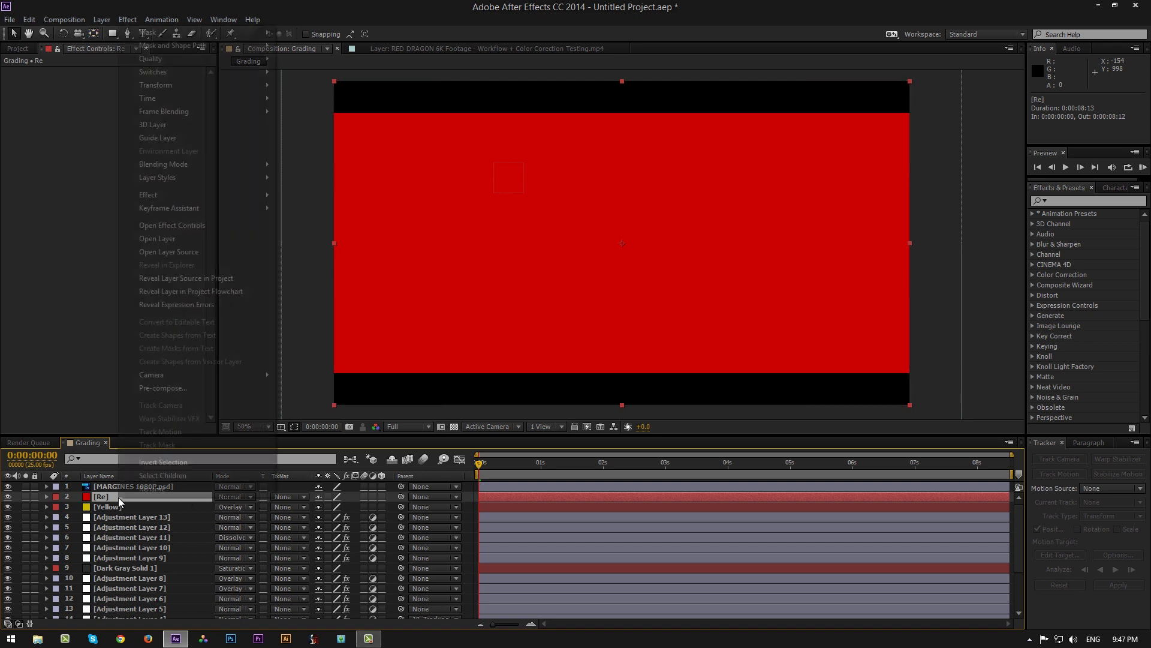
left_click(139, 489)
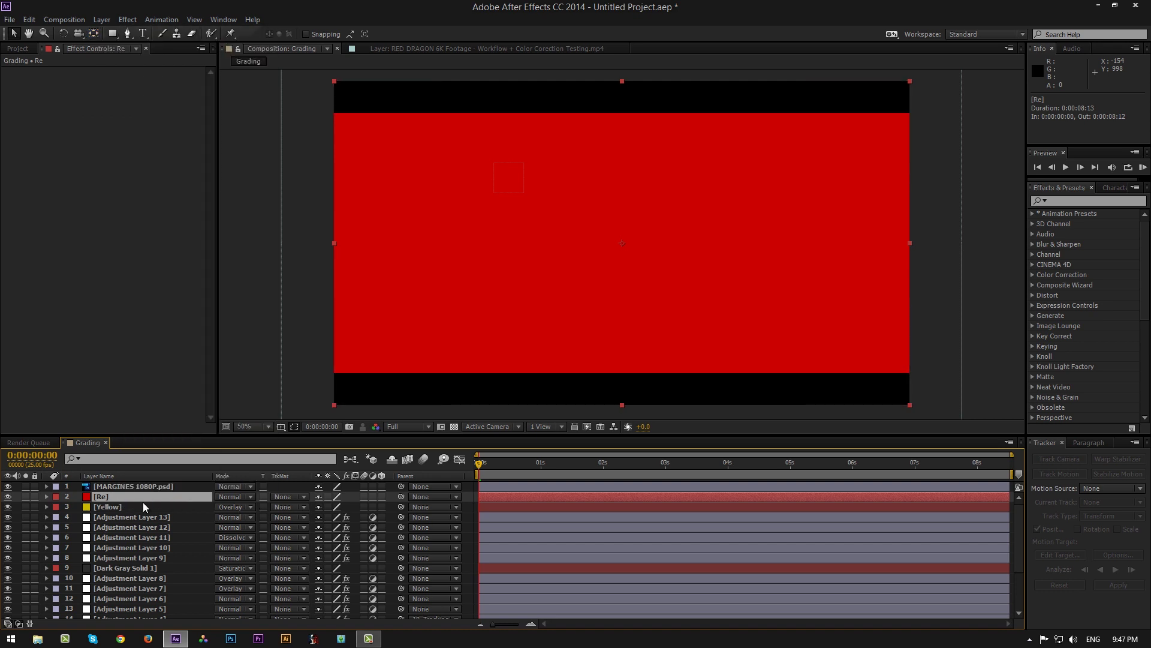
key("t")
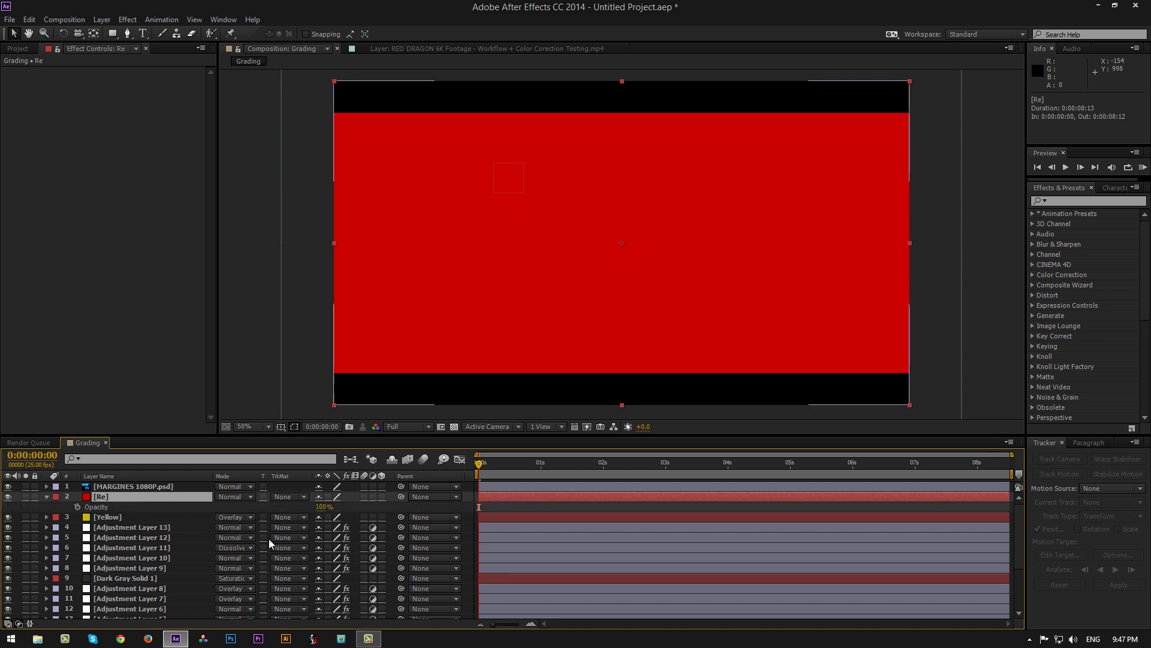
left_click_drag(317, 511, 241, 497)
left_click(241, 498)
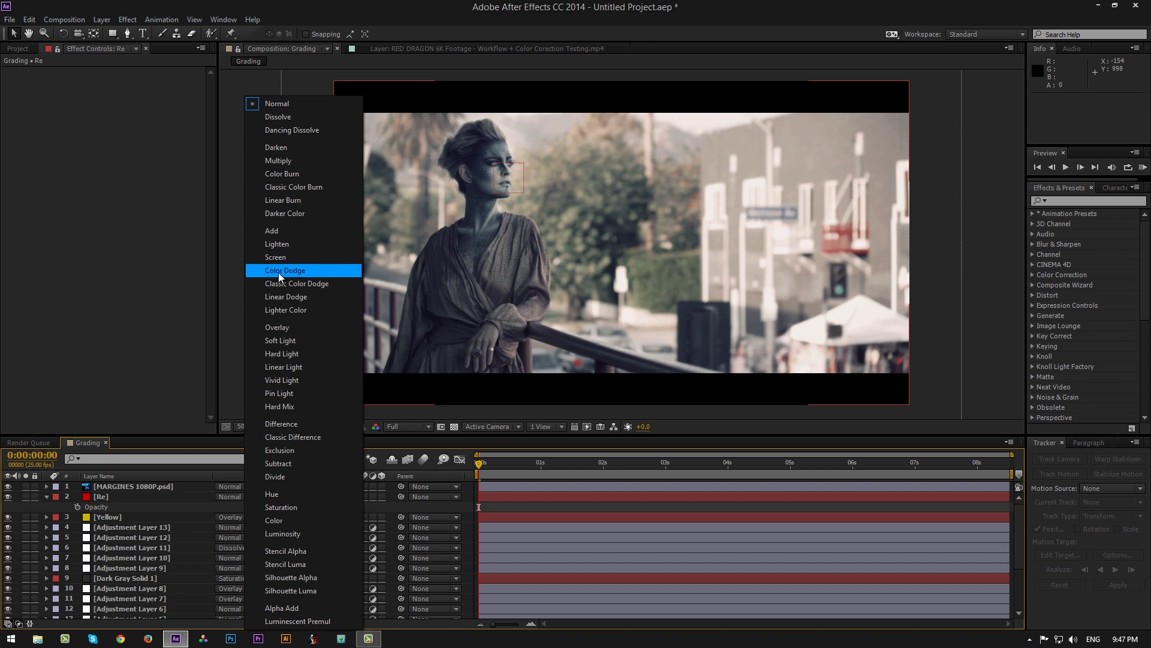
left_click(289, 329)
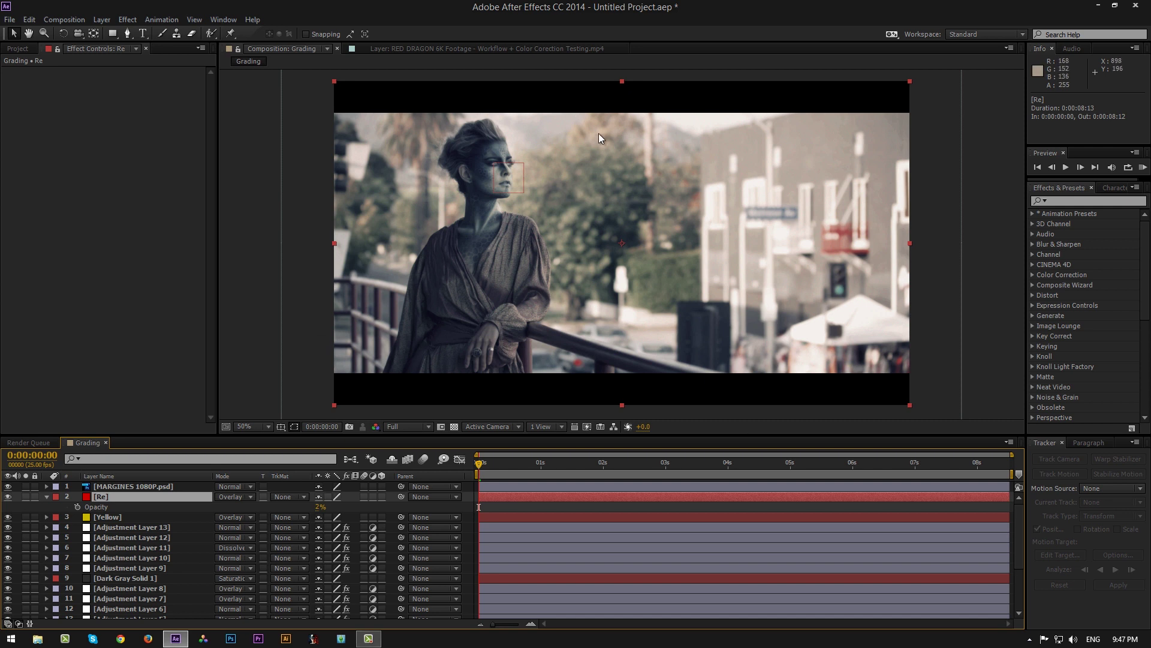
left_click(47, 497)
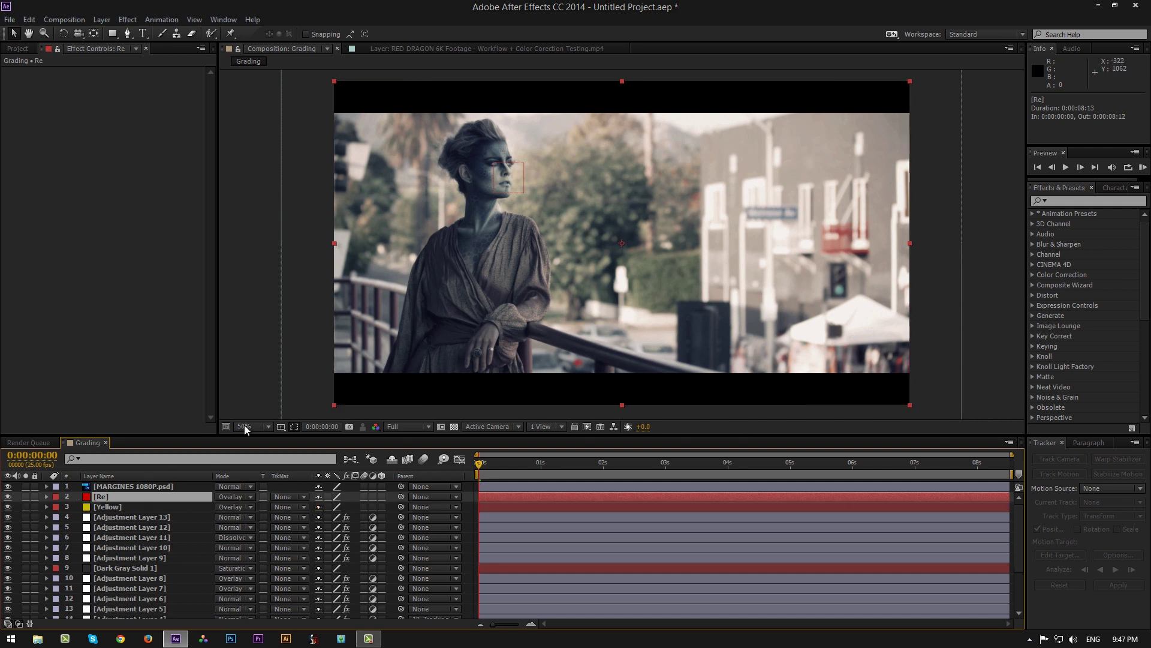
Step: Create an adjustment layer above the Re solid, apply the Tint effect to it and clear the effect search
left_click(101, 19)
mouse_move(126, 34)
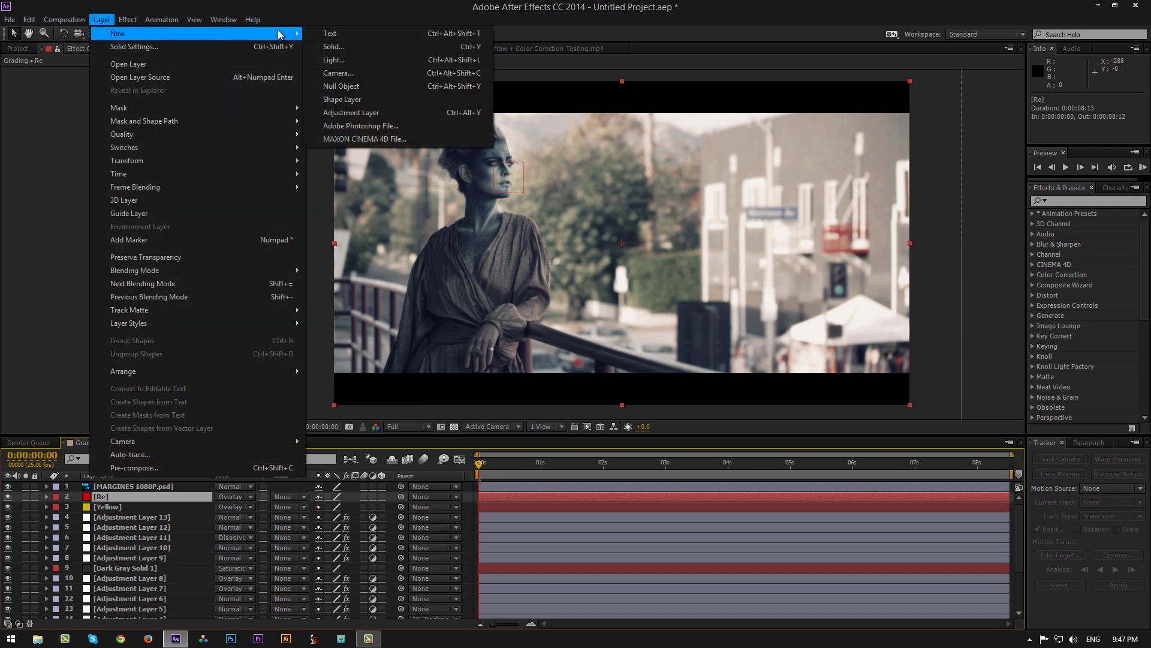
left_click(360, 113)
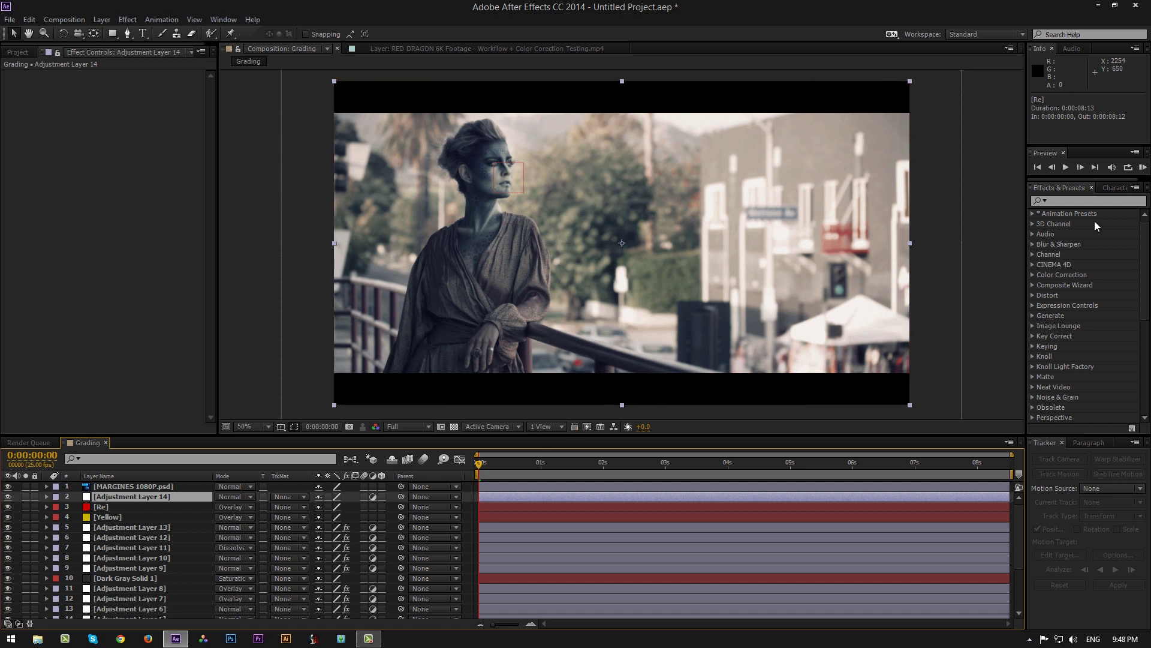
left_click(1077, 200)
type("tint")
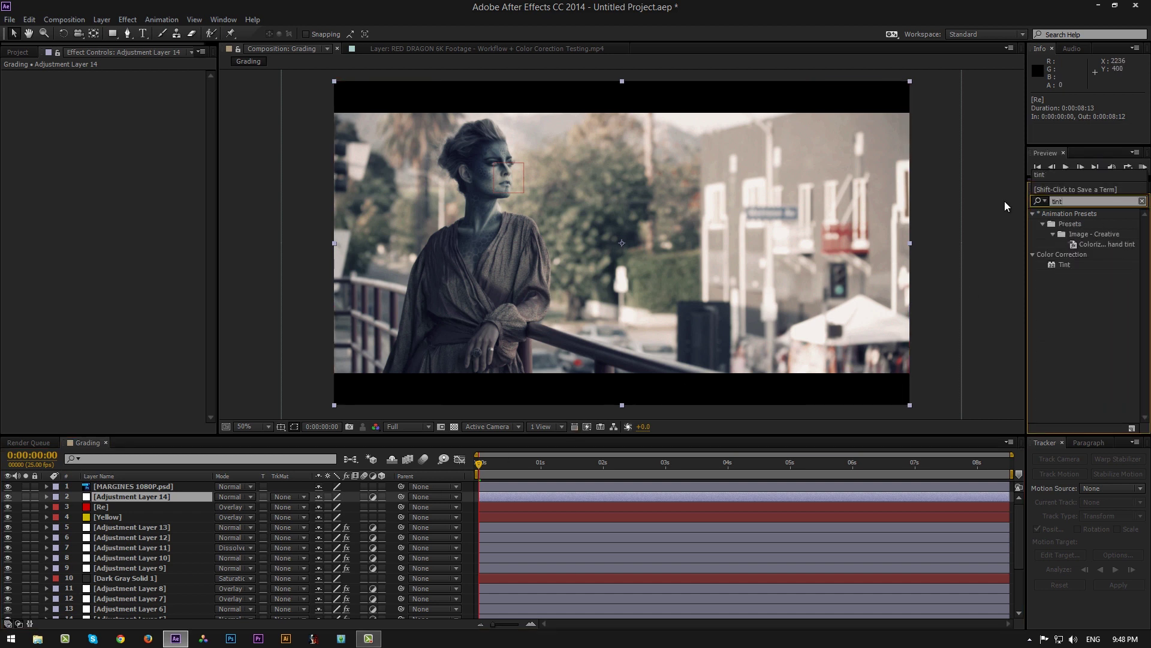
double_click(1065, 265)
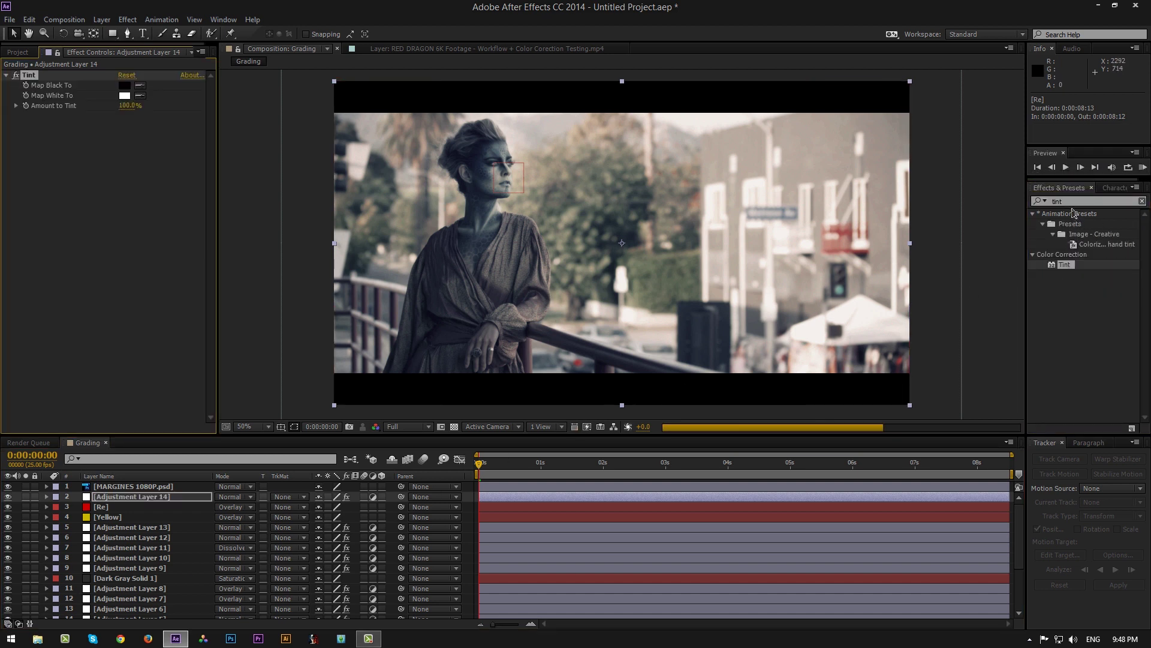
left_click_drag(1070, 200, 940, 202)
key("BackSpace")
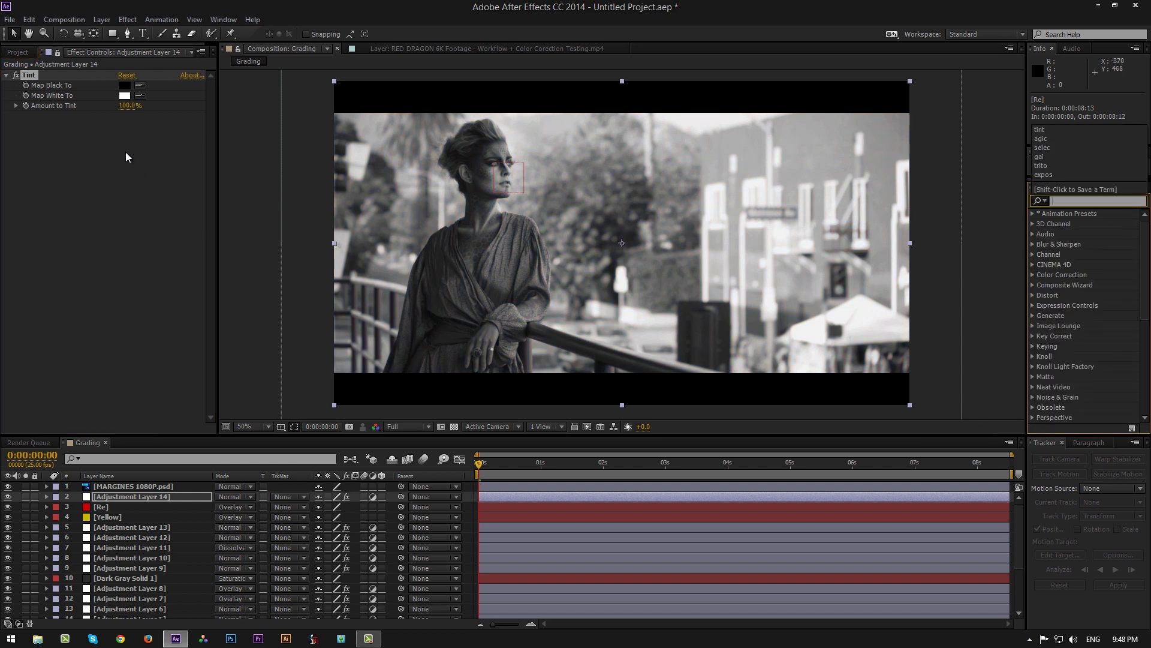
Step: Set the Amount to Tint on Adjustment Layer 14 to 10% and collapse the effect
left_click(123, 136)
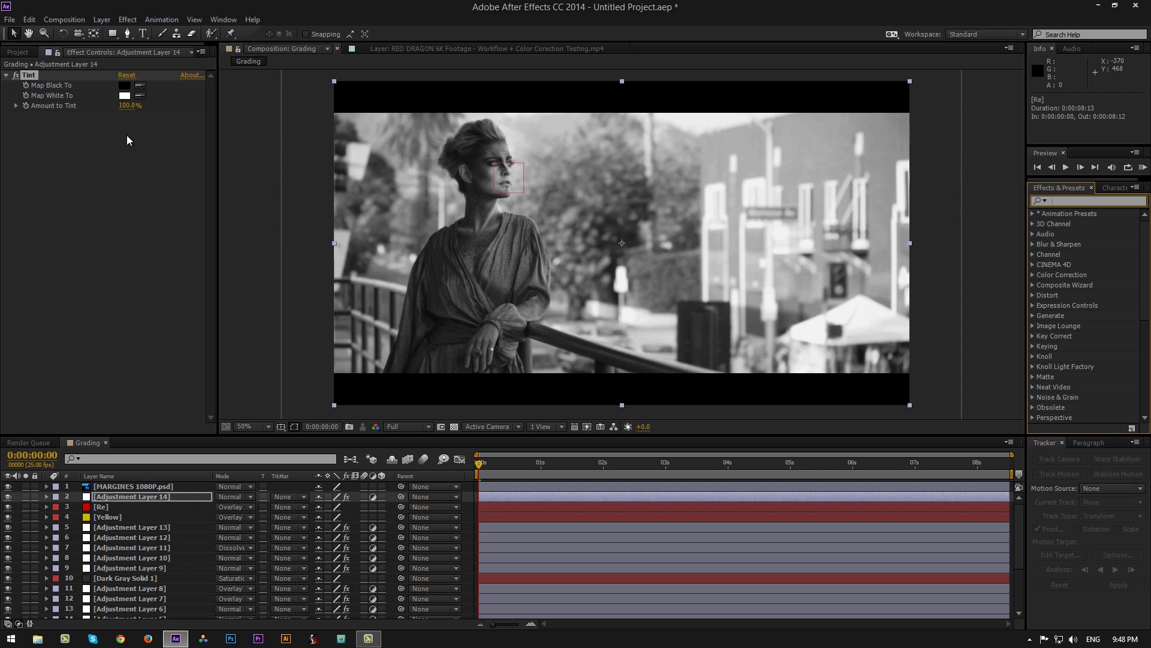
left_click(129, 106)
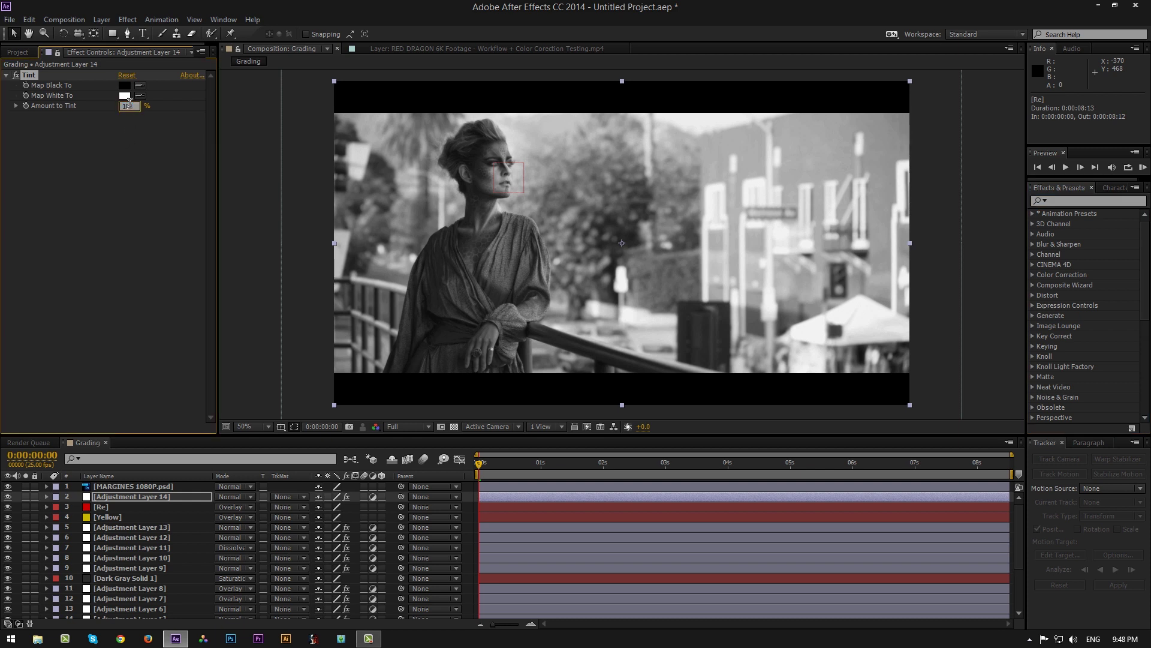
type("10")
key("Return")
left_click(17, 75)
left_click(7, 76)
Step: Create an adjustment layer above Adjustment Layer 14, apply the Color Correction Exposure effect to it and clear the effect search
left_click(126, 497)
left_click(102, 20)
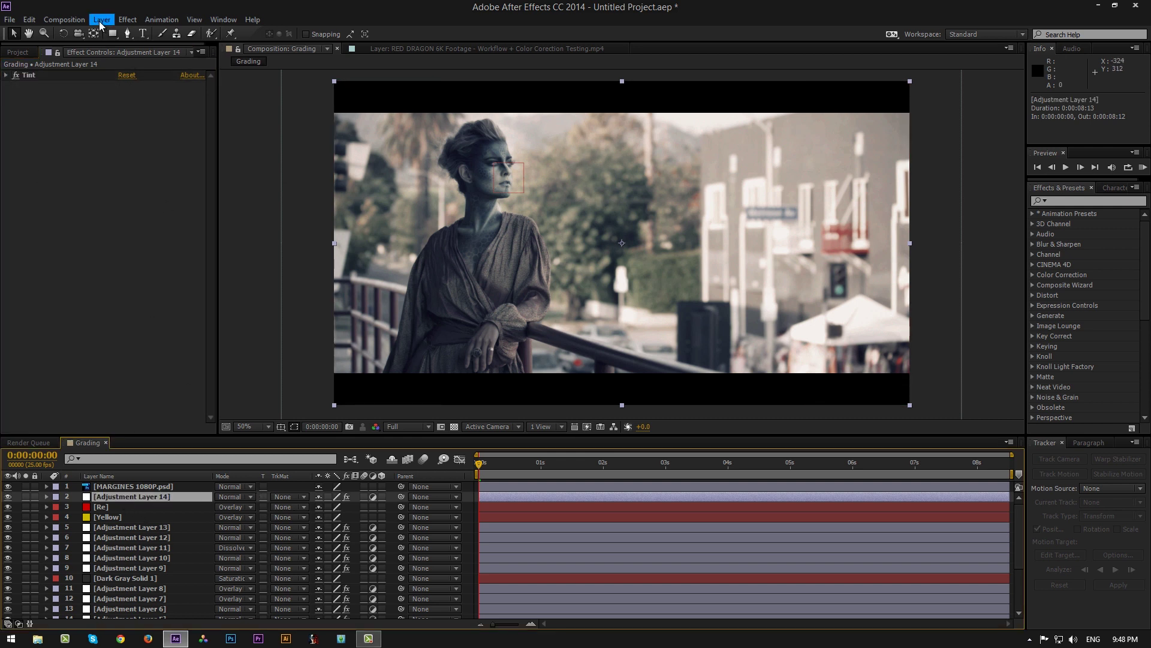
left_click(368, 116)
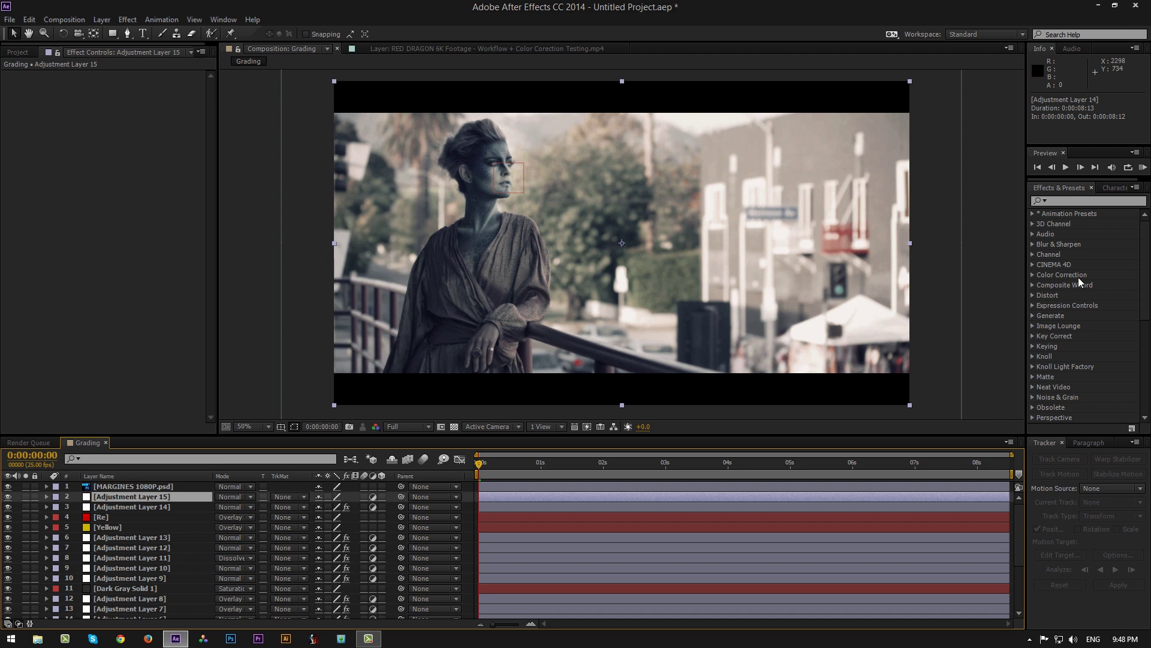
left_click(1087, 200)
type("exp")
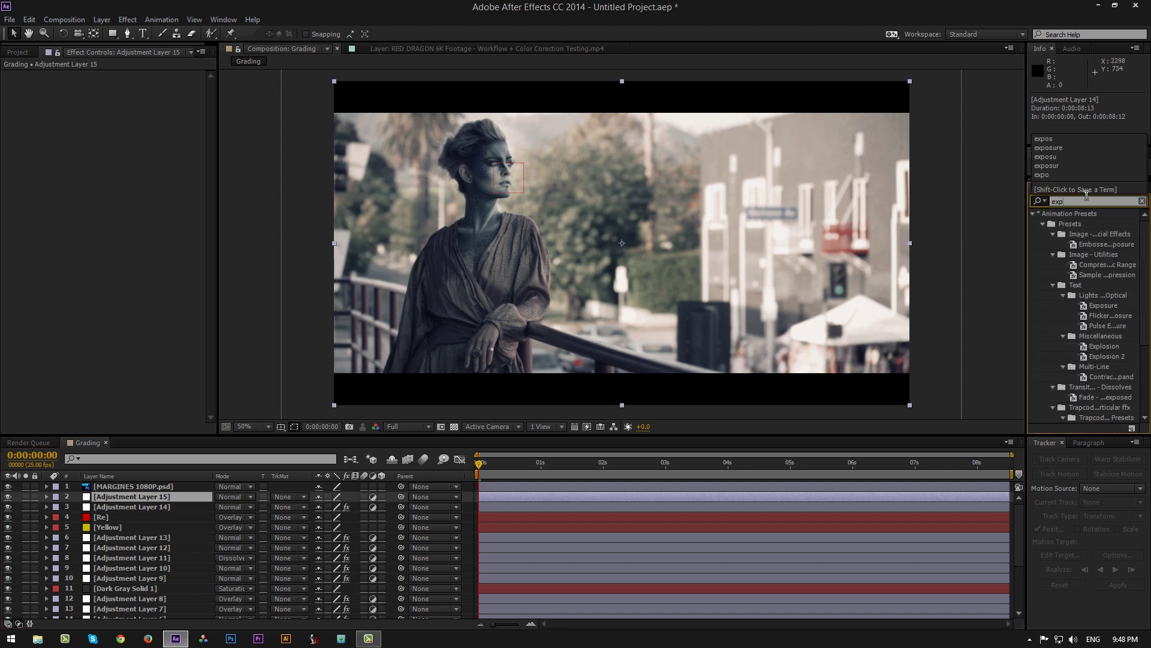
type("os")
double_click(1073, 336)
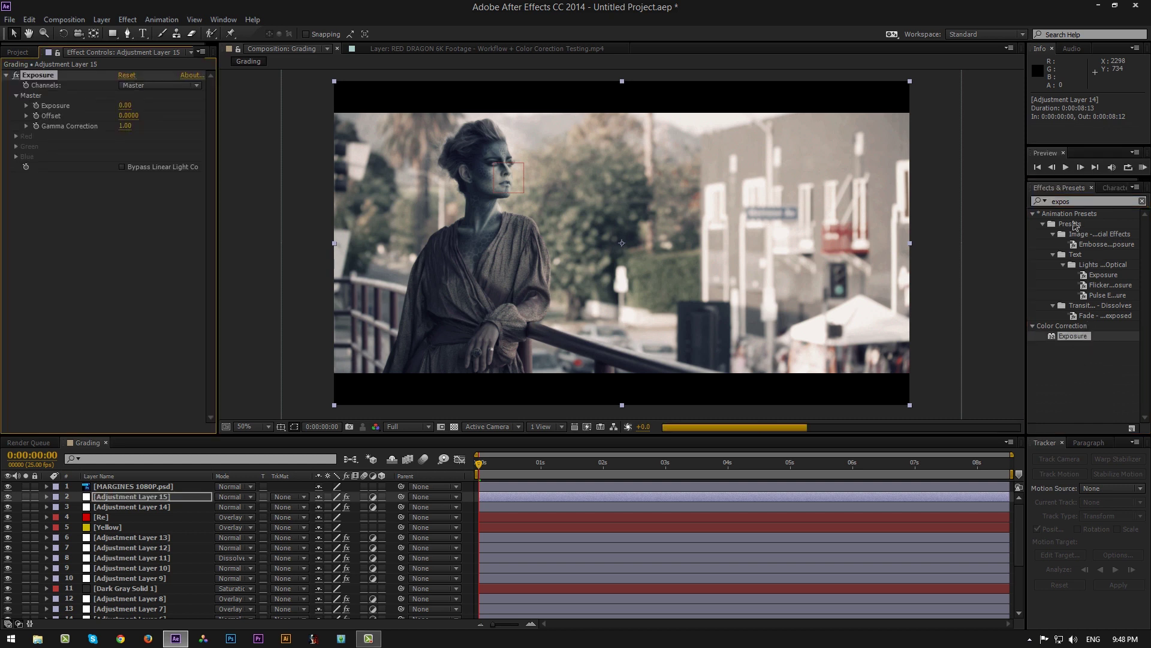
left_click(1080, 200)
key("BackSpace")
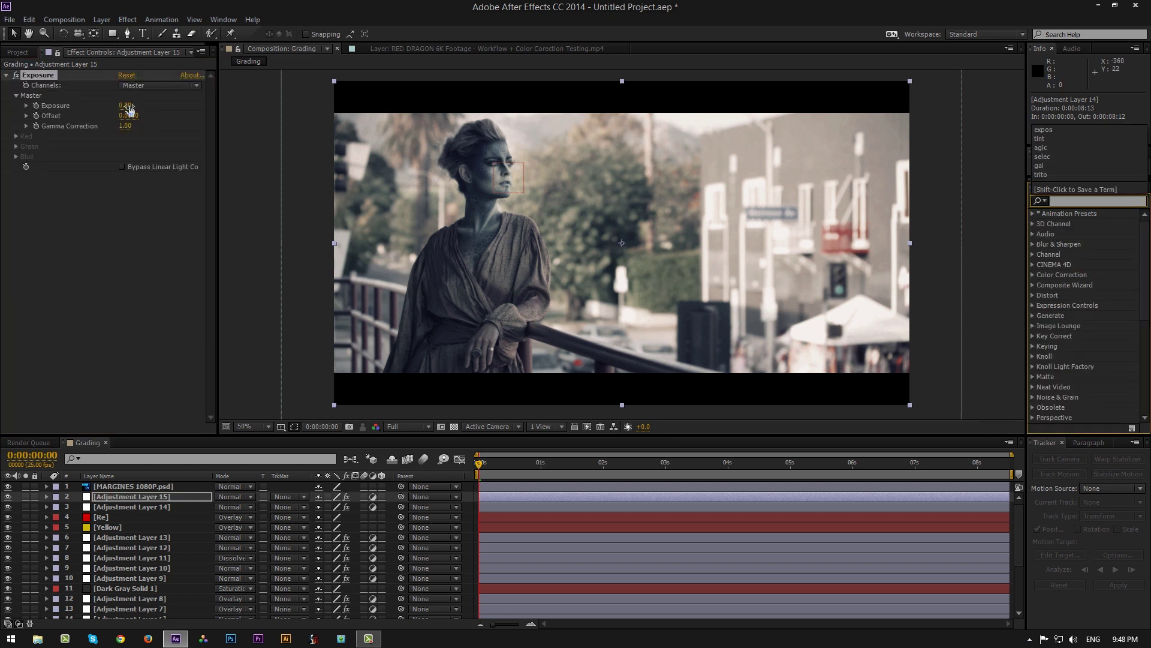
Step: Adjust the master Exposure value on Adjustment Layer 15 slightly and collapse the effect
left_click_drag(129, 109, 127, 109)
left_click(127, 108)
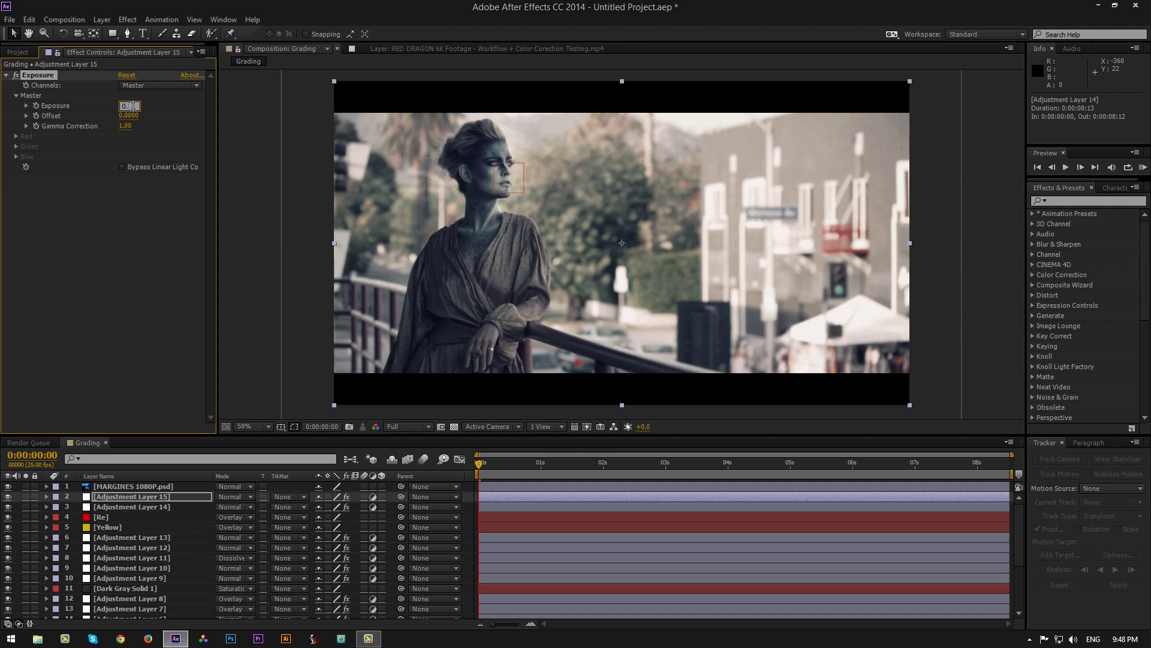
key("Return")
left_click(6, 76)
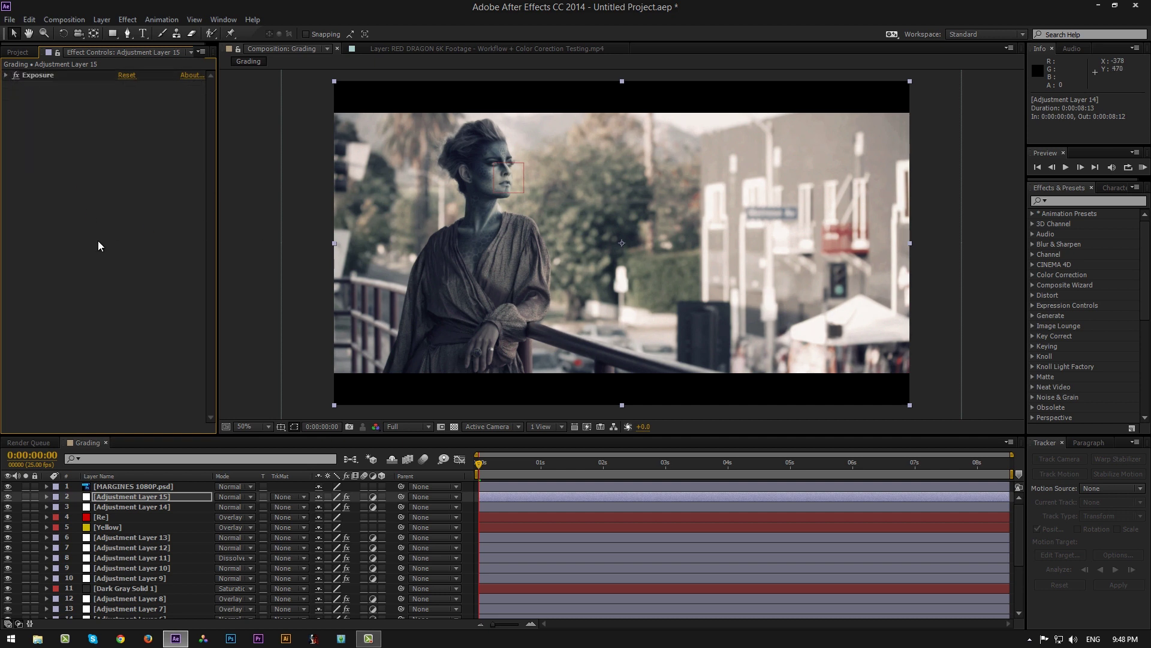
Step: Apply the Red Giant Color Suite Mojo effect to Adjustment Layer 15 and clear the effect search
left_click(1073, 201)
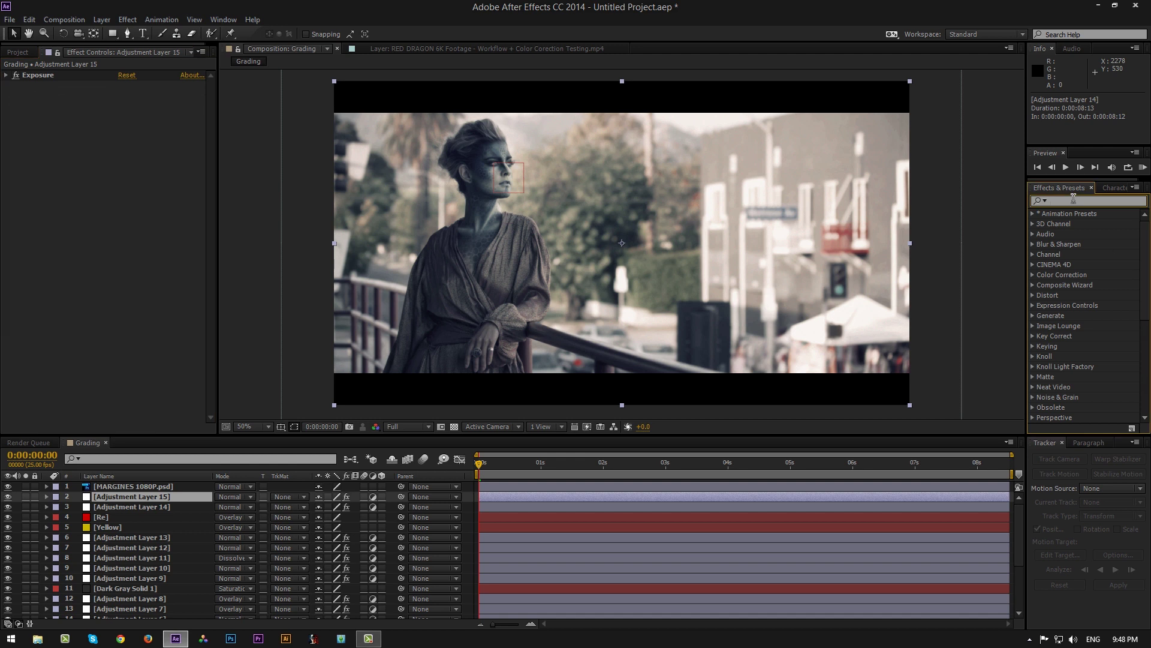
type("moj")
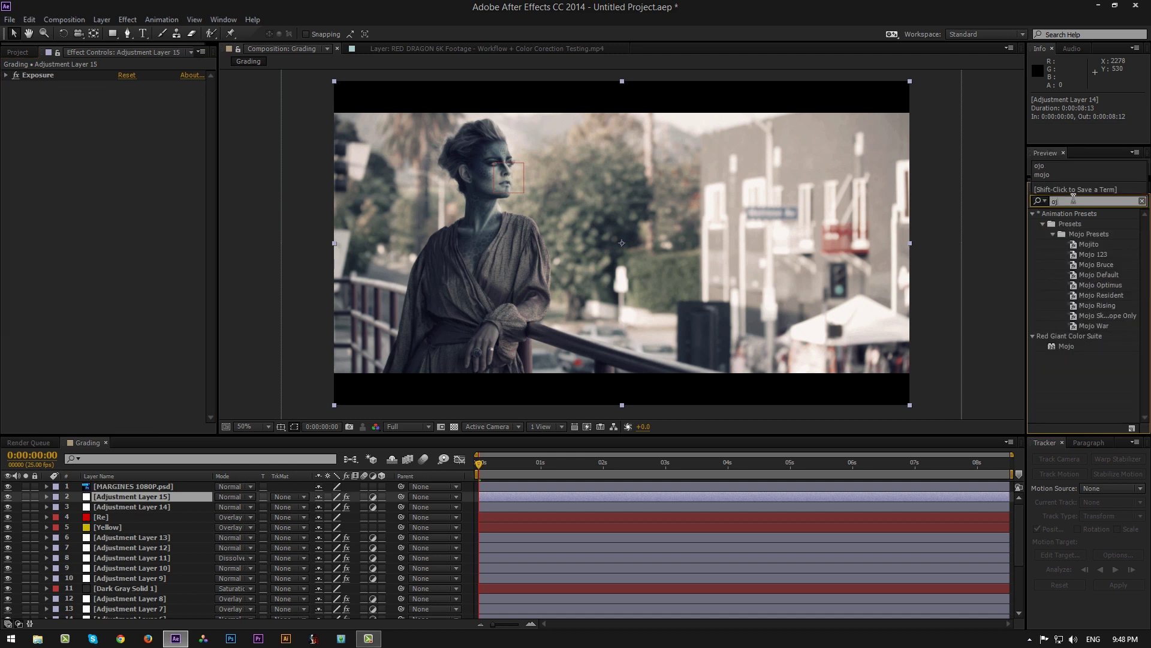
key("BackSpace")
key("BackSpace")
key("BackSpace")
type("ojo")
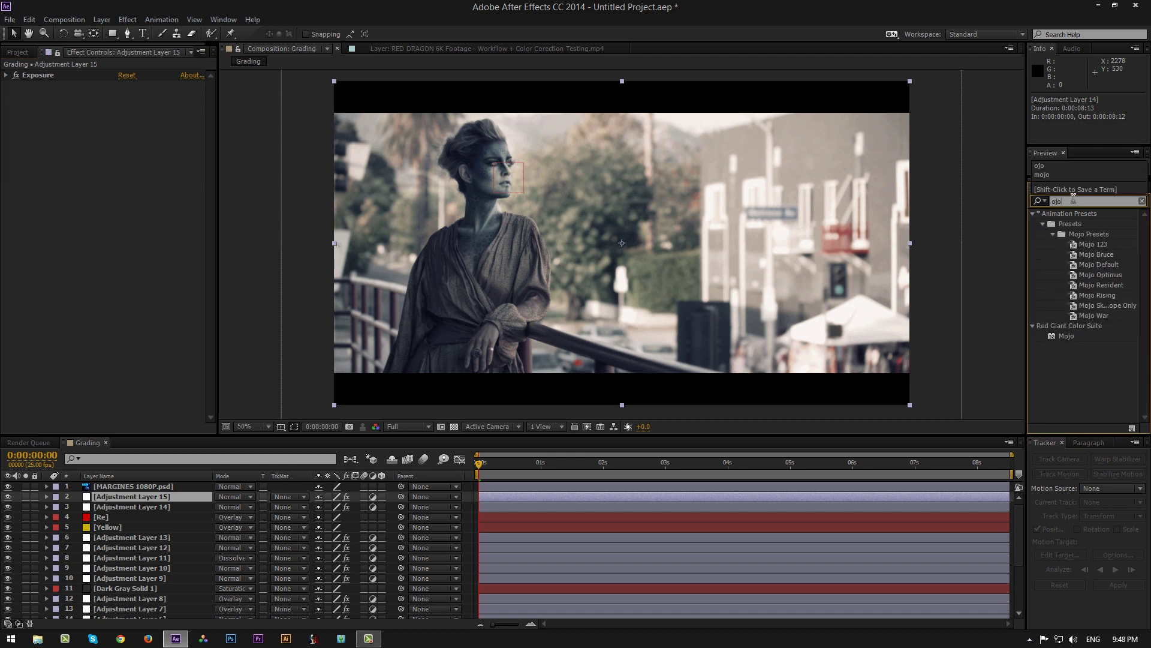
double_click(1066, 337)
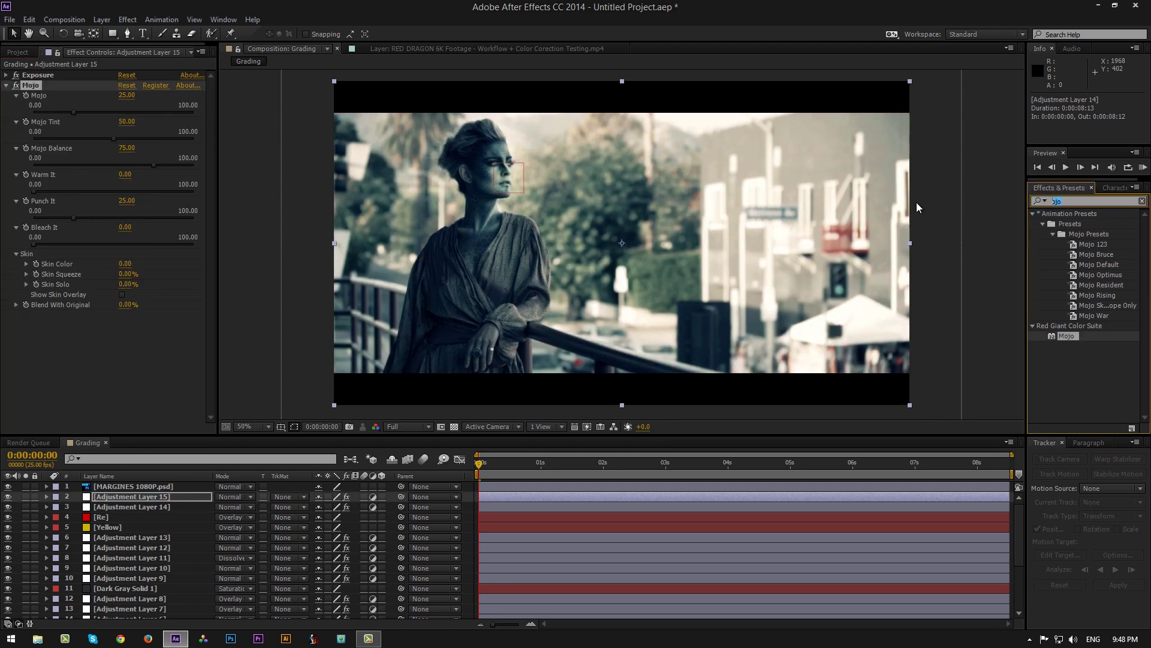
key("BackSpace")
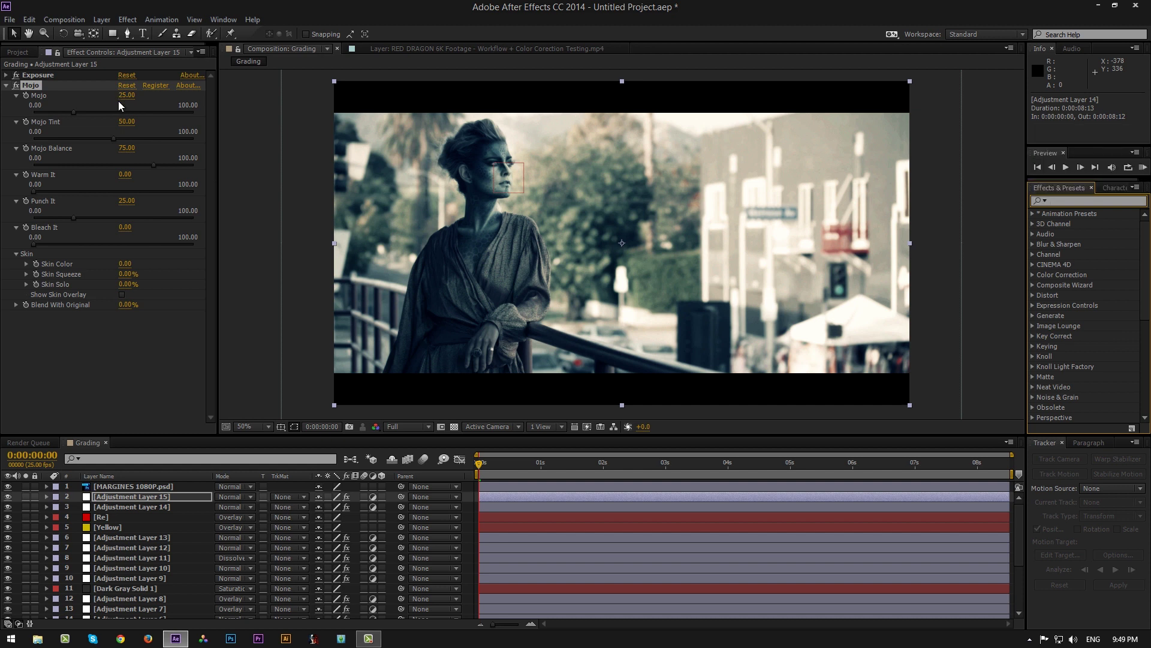
Step: Set Mojo to 32 and Mojo Tint to 52 in the Mojo effect
left_click(132, 98)
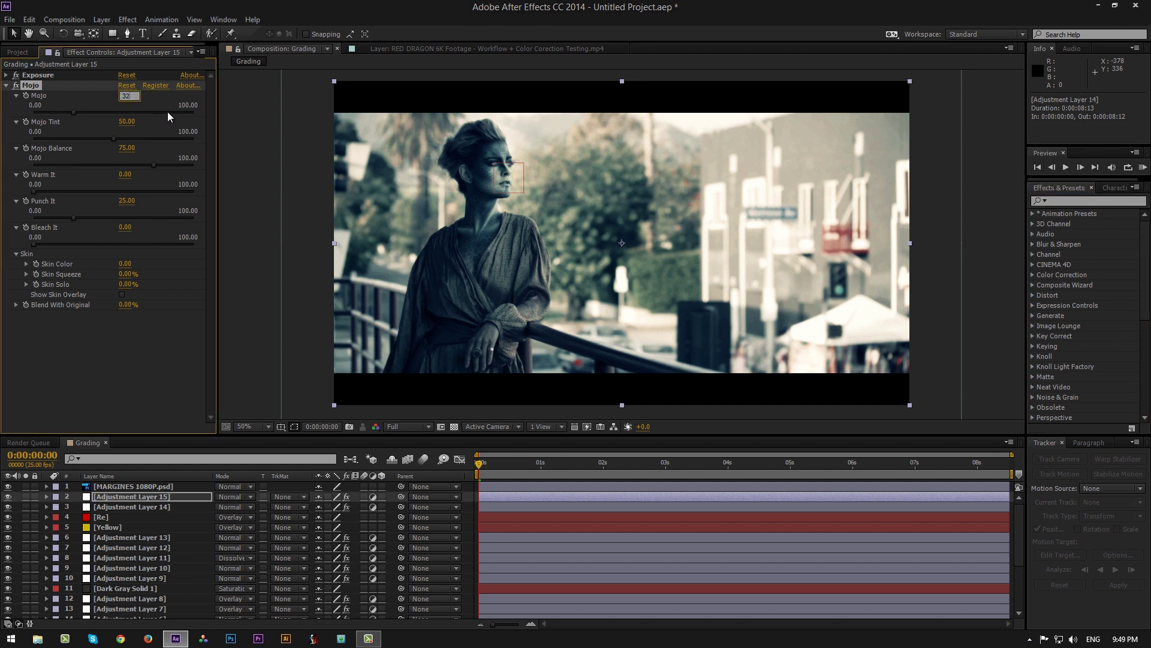
type("32")
key("Return")
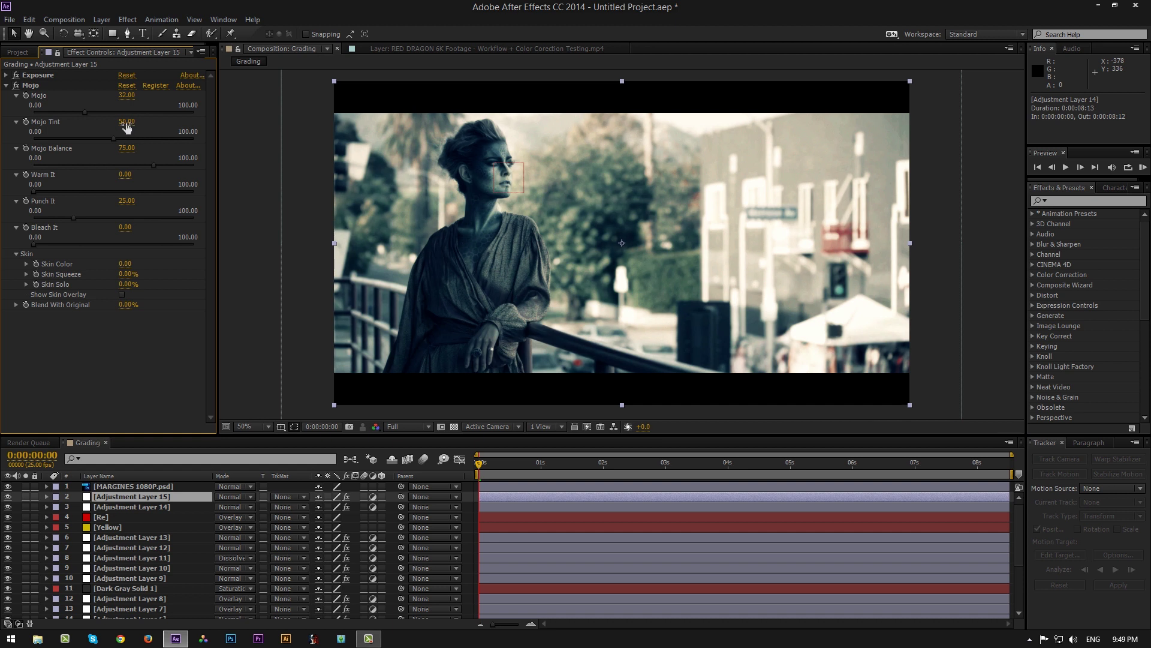
left_click(127, 122)
type("52")
key("Return")
Step: Set Mojo Balance to 40 and Punch It to 48.3 in the Mojo effect
left_click(129, 146)
type("40")
key("Return")
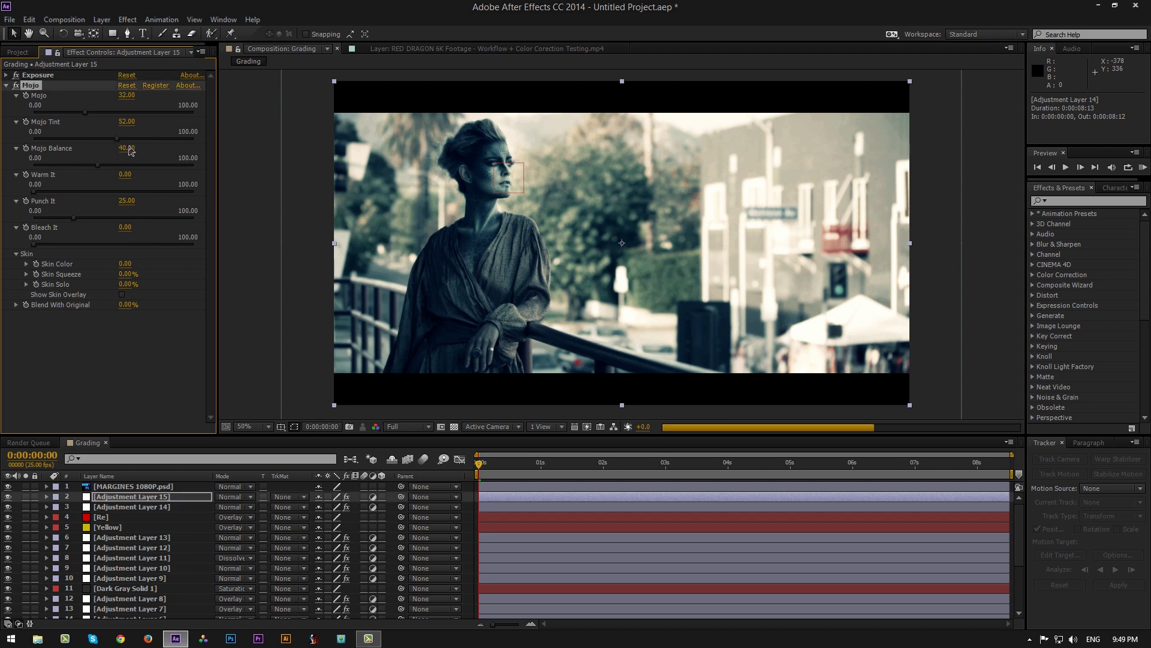
left_click(125, 203)
type("43")
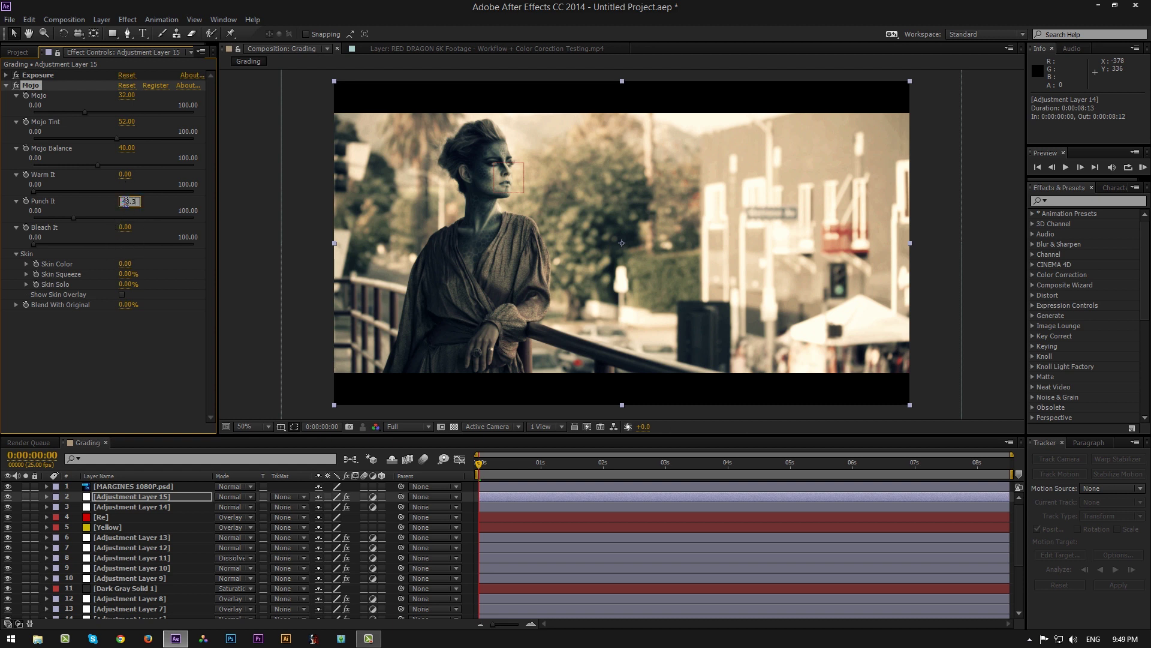
key("Return")
Step: Set Bleach It to 10 and Blend With Original to 64% in the Mojo effect
left_click(124, 228)
type("10")
key("Return")
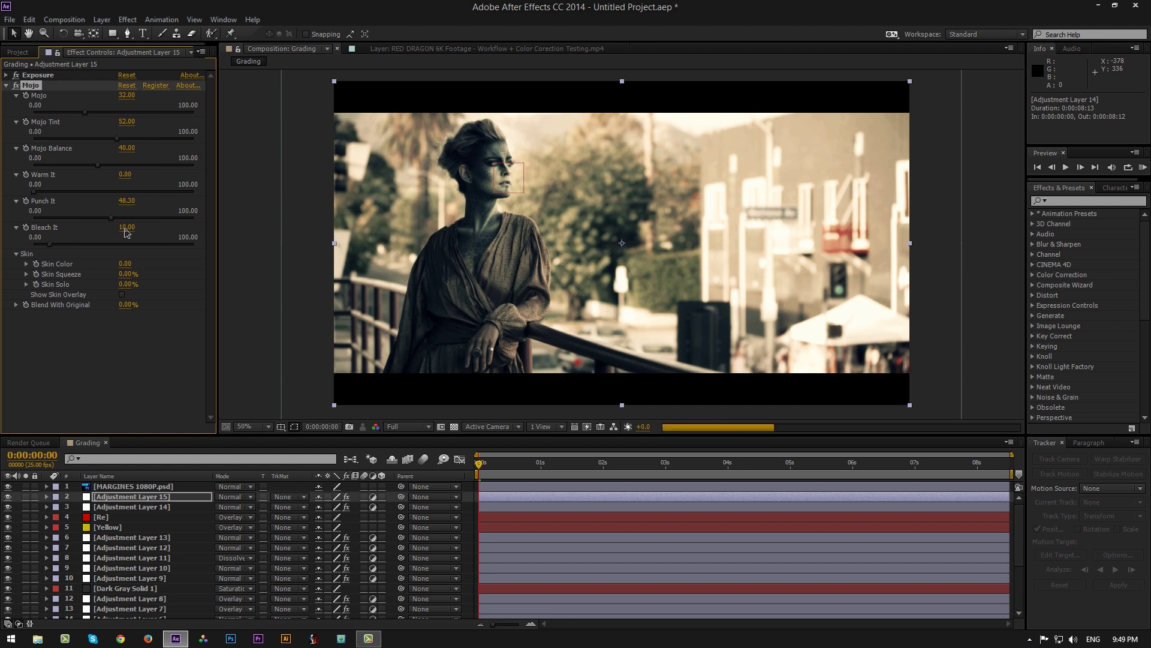
left_click(129, 304)
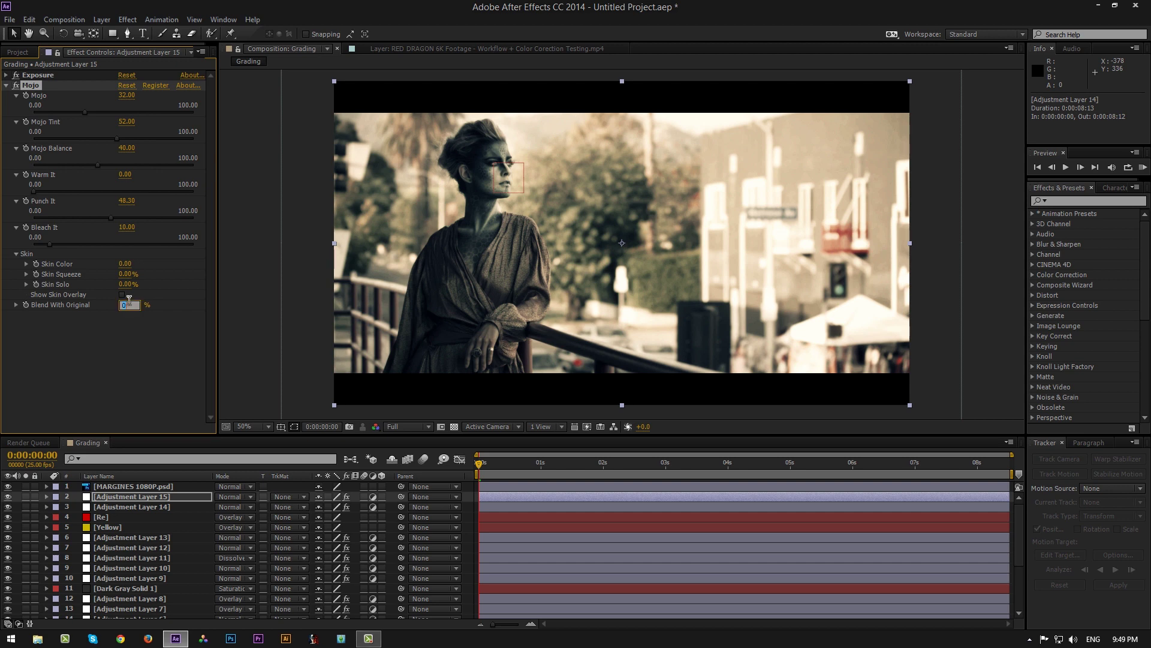
type("64")
key("Return")
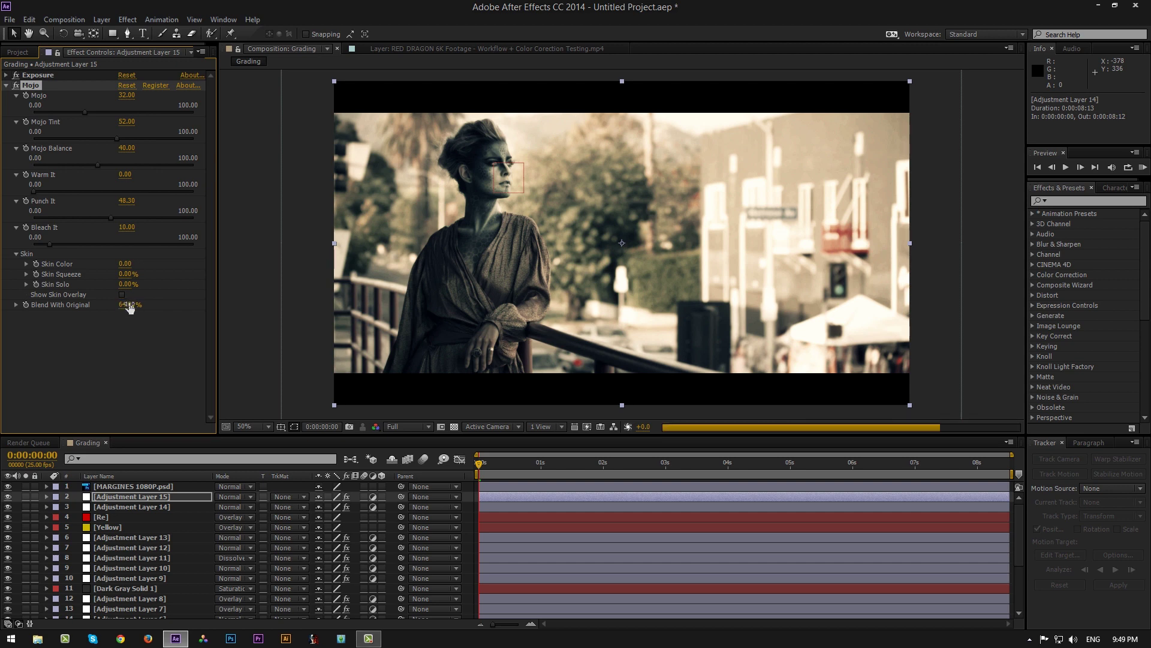
Step: Toggle the Mojo effect off and on to compare the grade with and without it, and collapse the effect
left_click(16, 87)
left_click(16, 86)
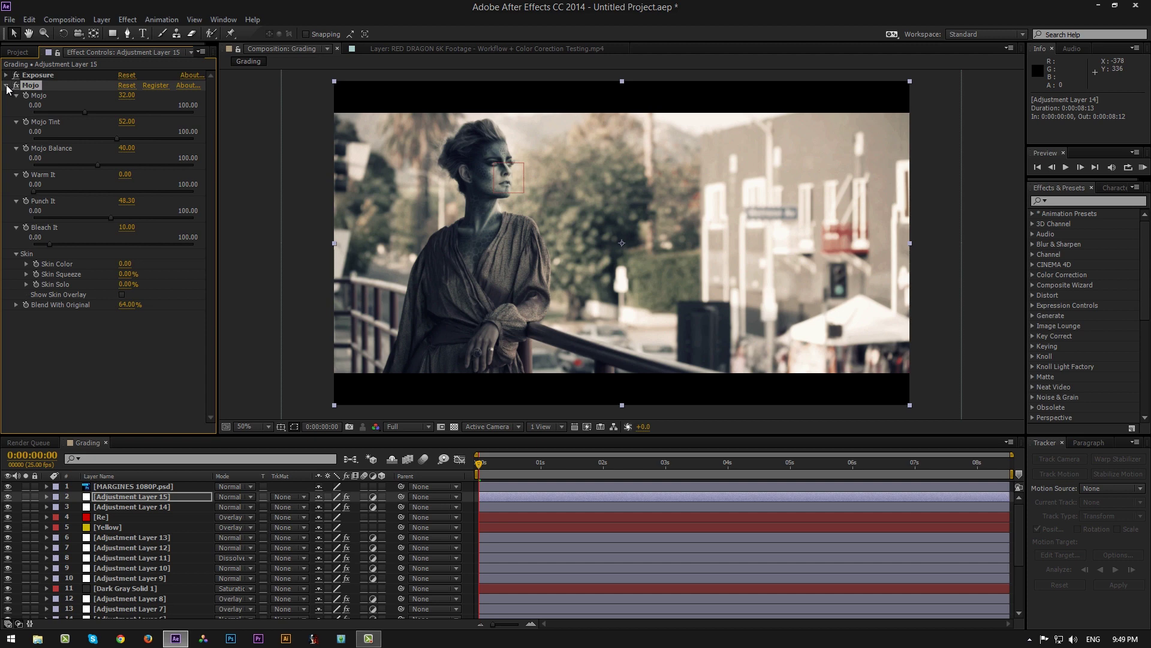
left_click(17, 85)
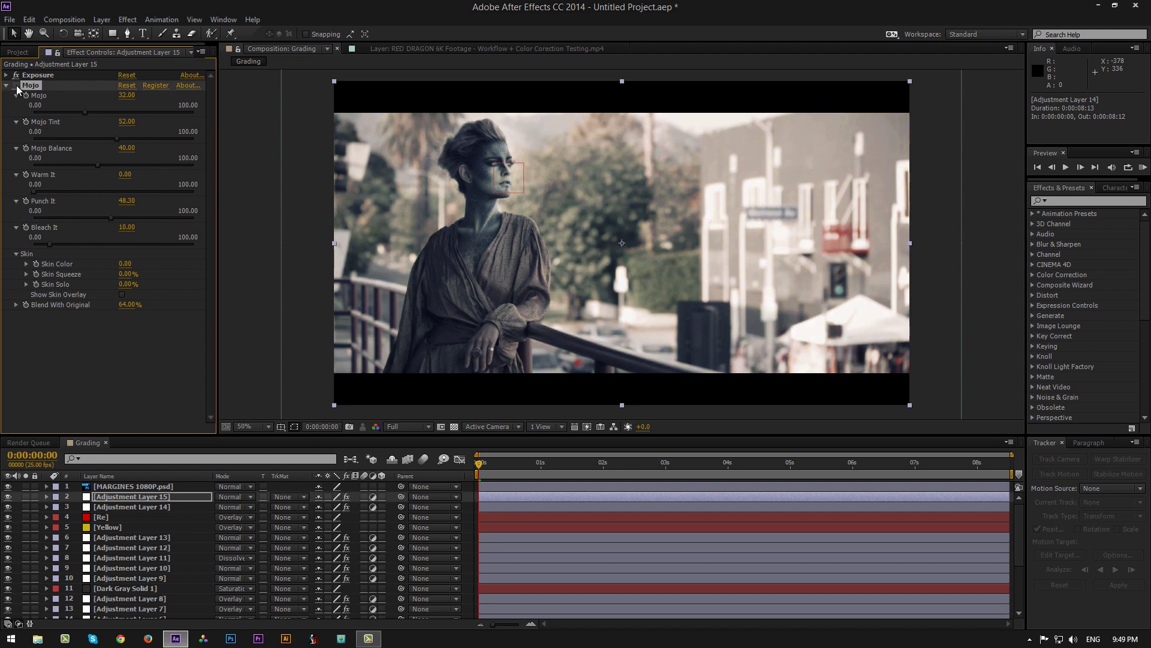
left_click(16, 85)
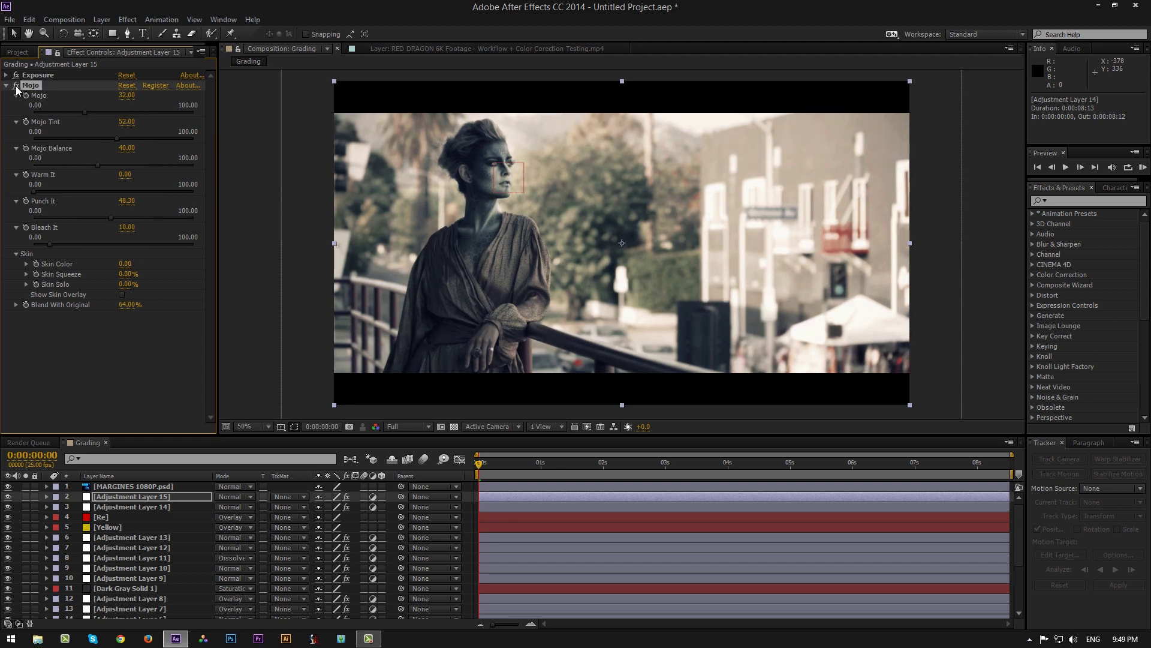
left_click(16, 86)
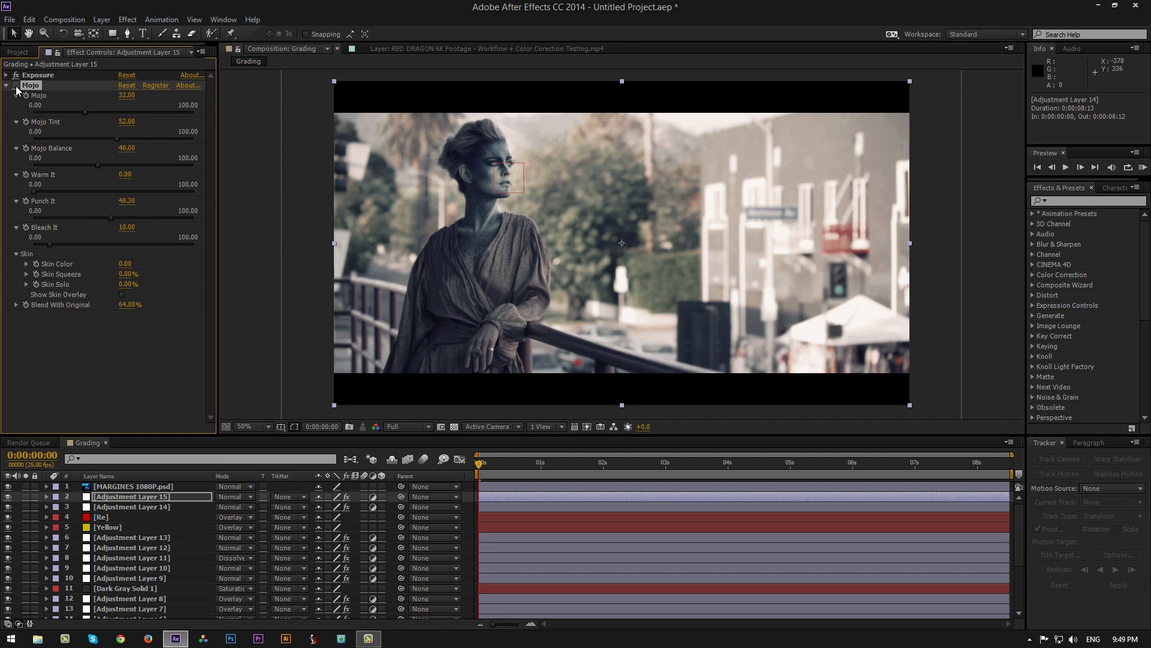
left_click(17, 85)
left_click(16, 86)
left_click(14, 86)
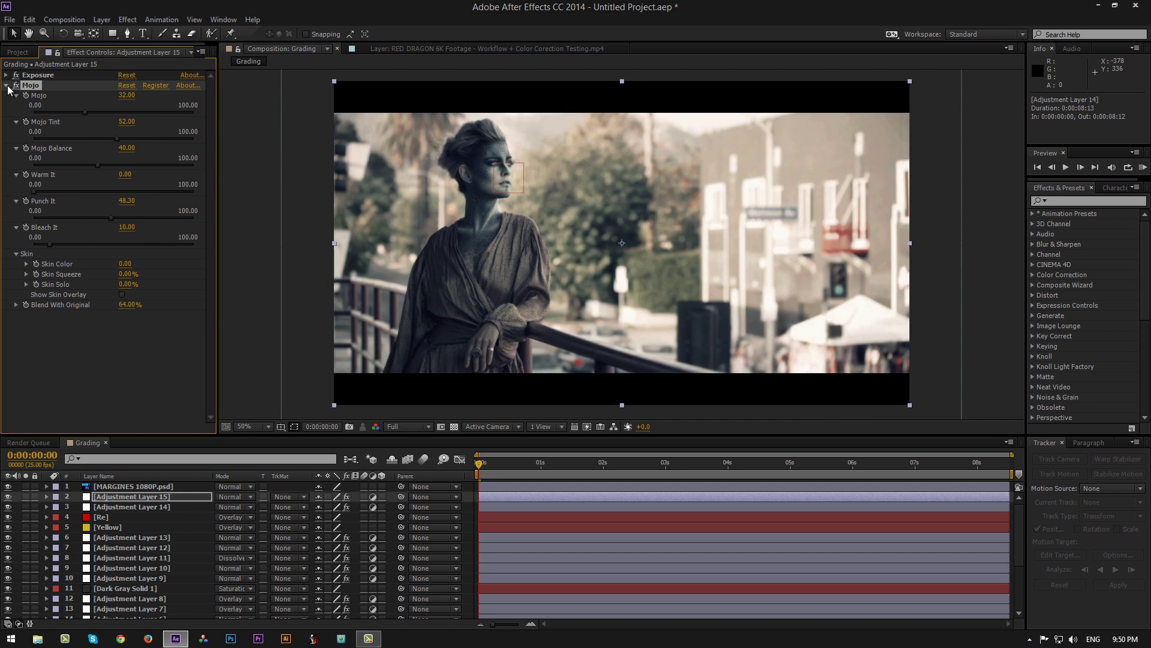
left_click(6, 86)
Step: Create a new adjustment layer above Adjustment Layer 15
left_click(140, 497)
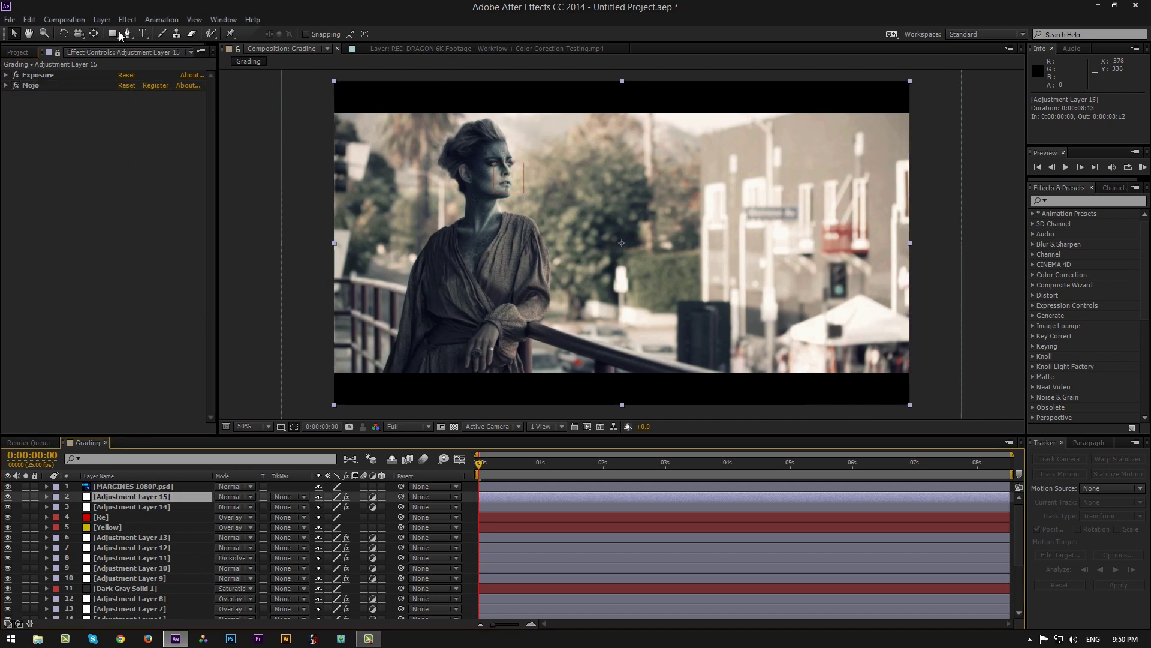
left_click(102, 19)
mouse_move(264, 34)
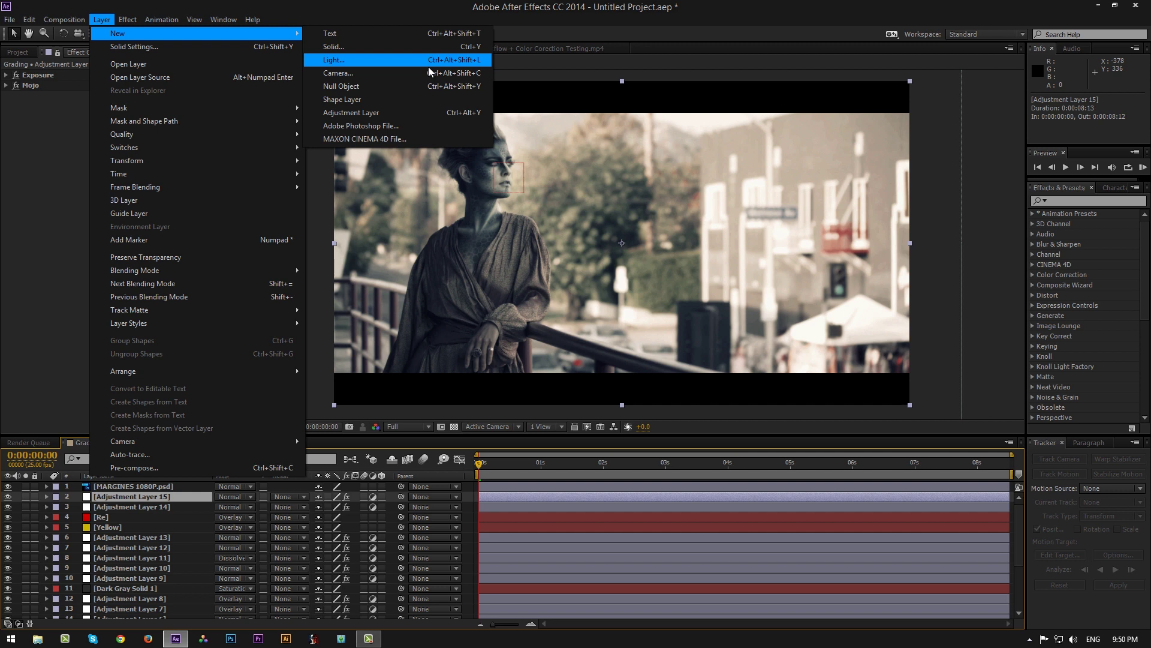
left_click(397, 114)
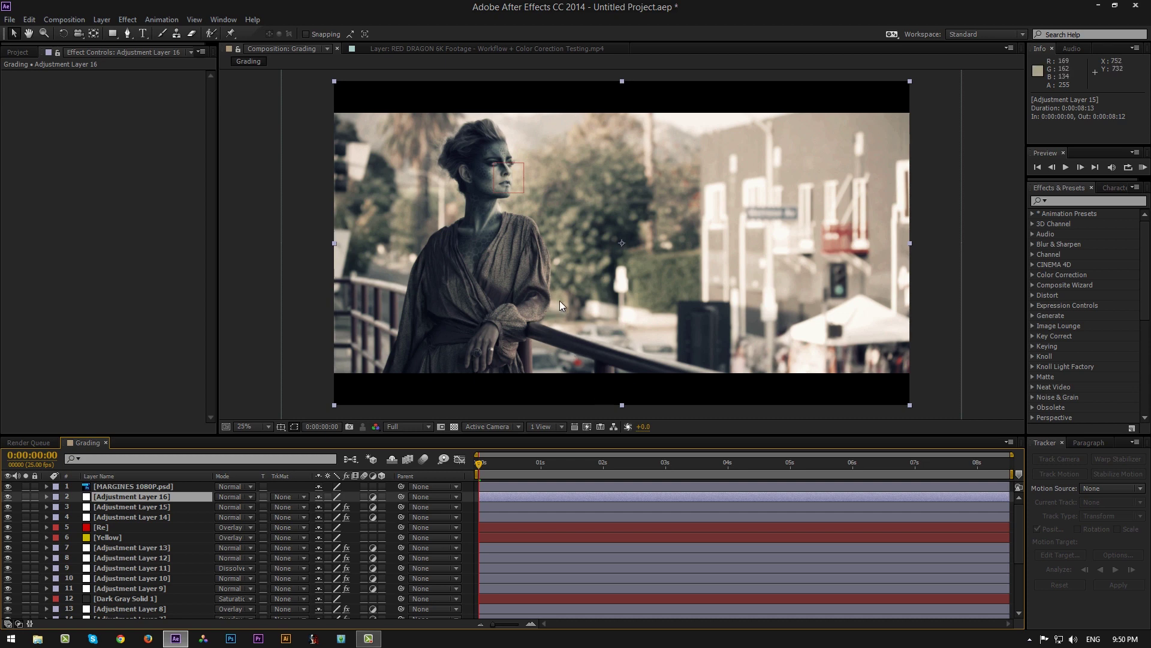
Step: Draw a rectangular mask about 2044 px wide and 470 px high over the frame's lower part on Adjustment Layer 16, and raise its upper edge slightly
key("comma")
key("comma")
key("period")
key("period")
left_click(109, 35)
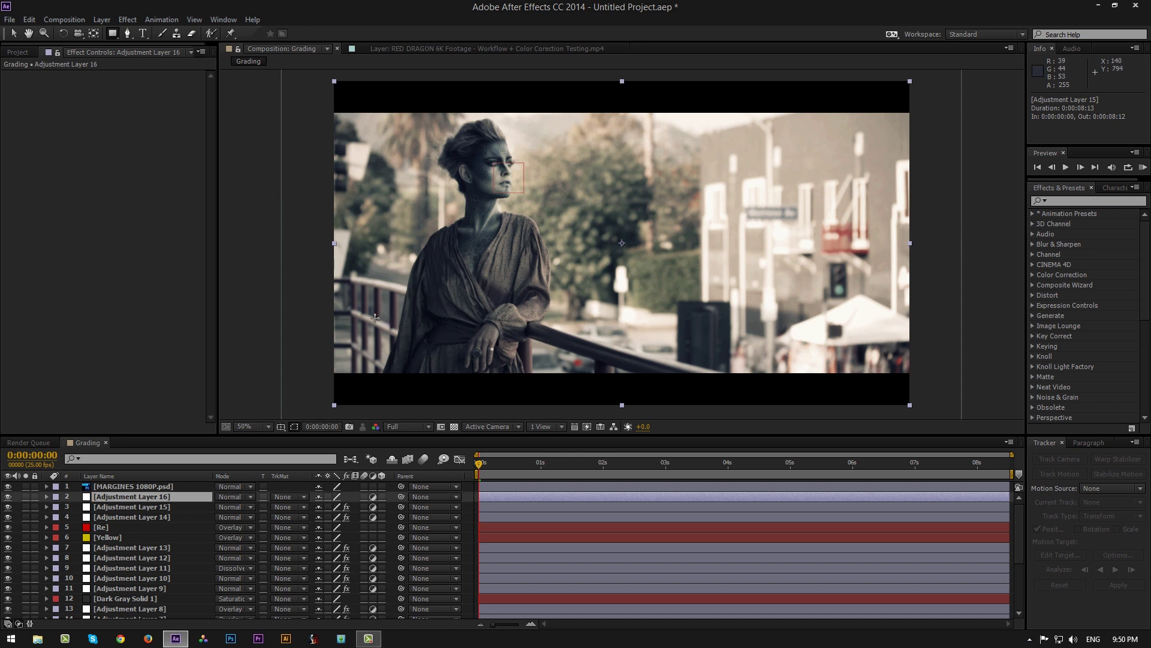
left_click(327, 304)
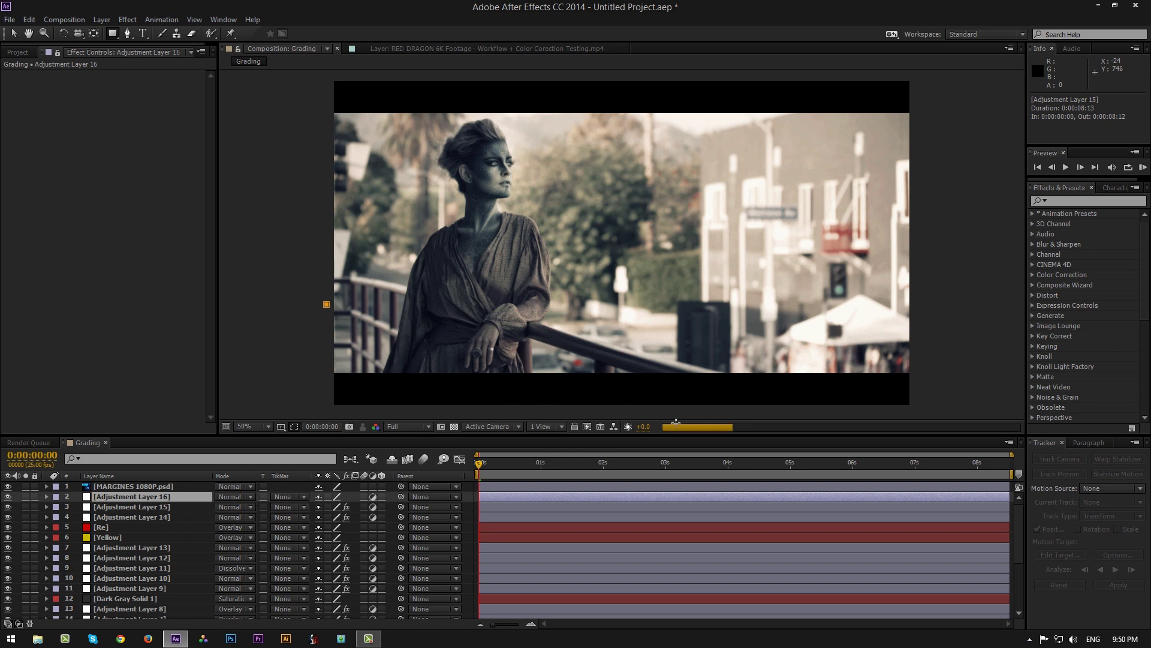
left_click_drag(676, 421, 936, 446)
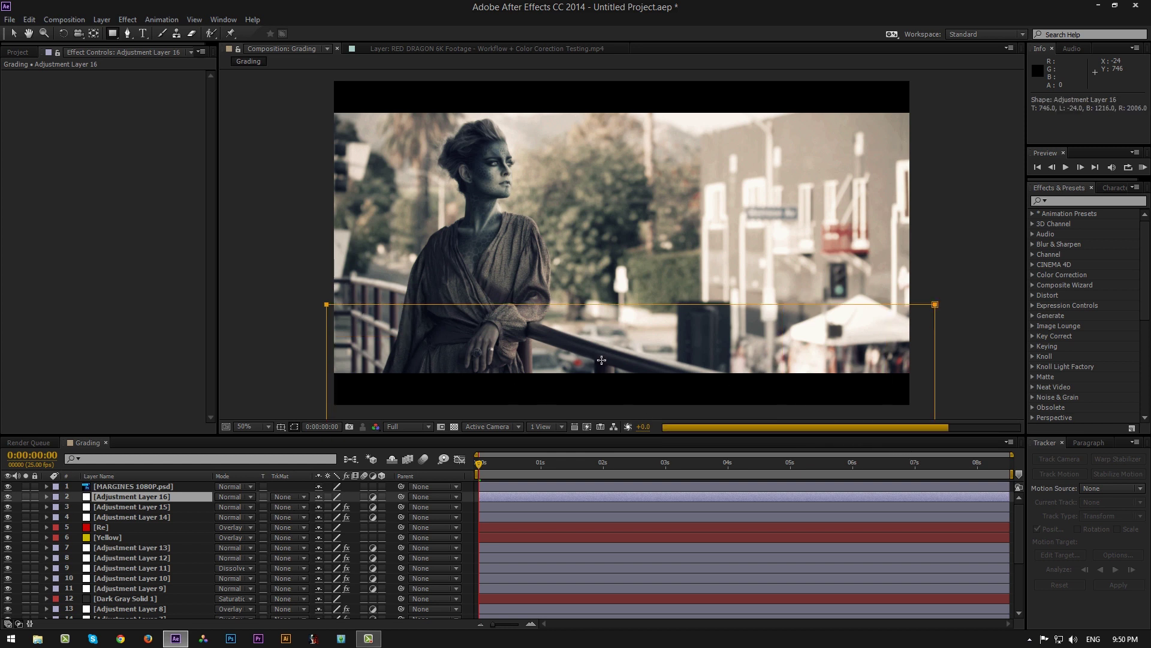
key("v")
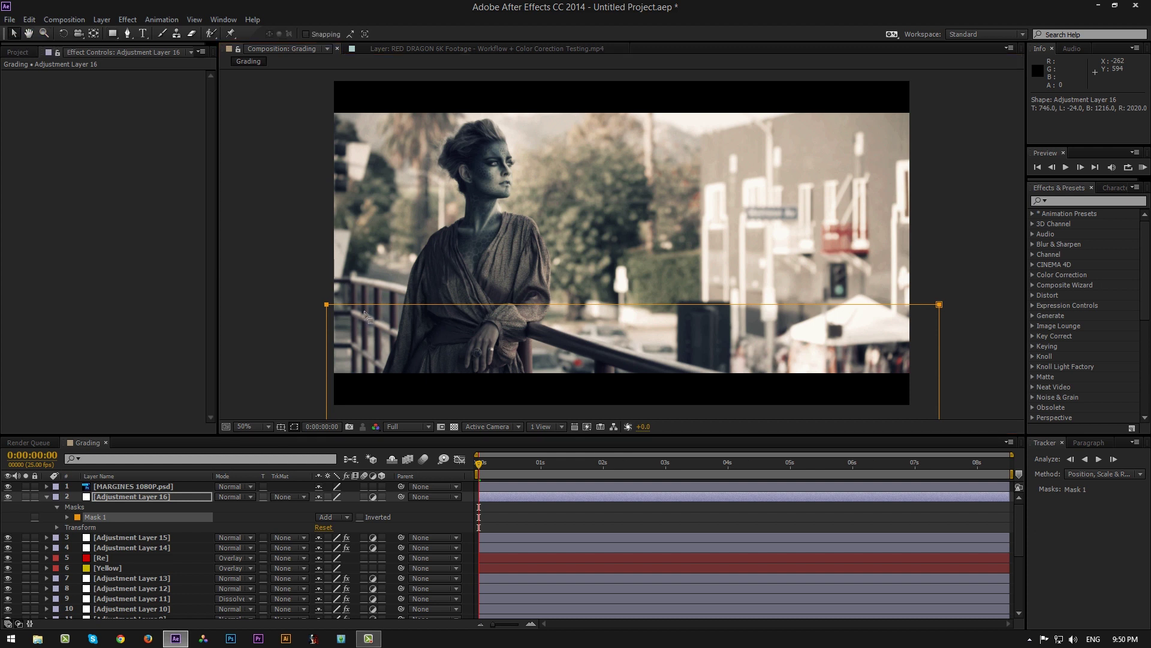
left_click_drag(317, 283, 938, 298)
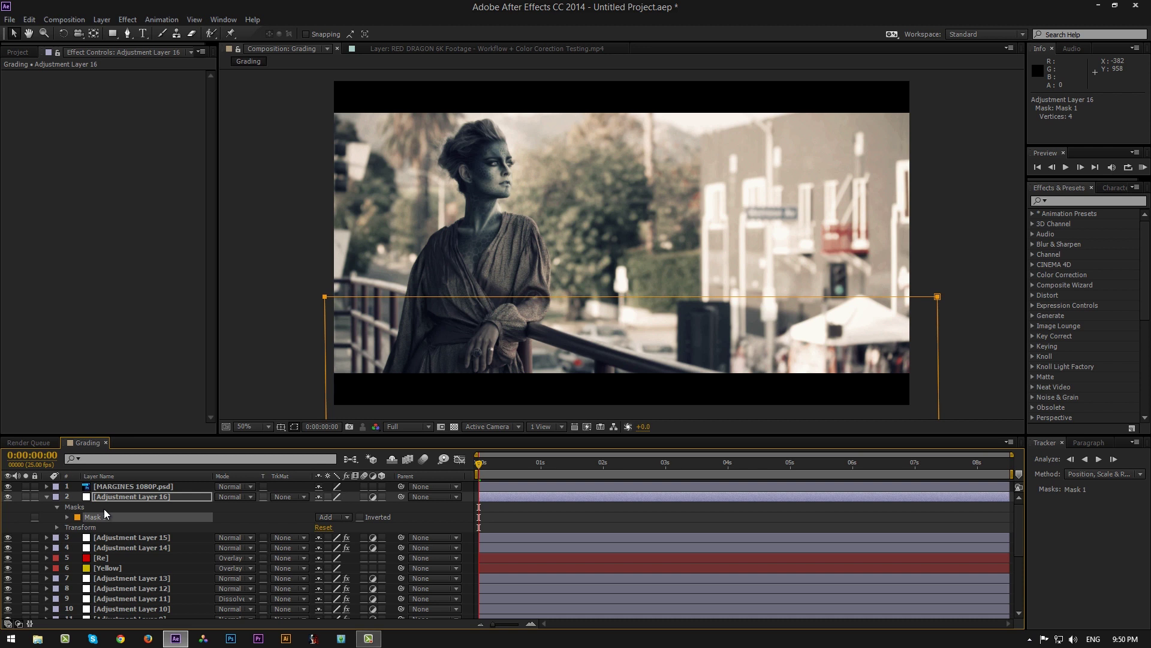
Step: Reveal the mask's feather property, apply the Color Correction Exposure effect to Adjustment Layer 16 and clear the effect search
key("f")
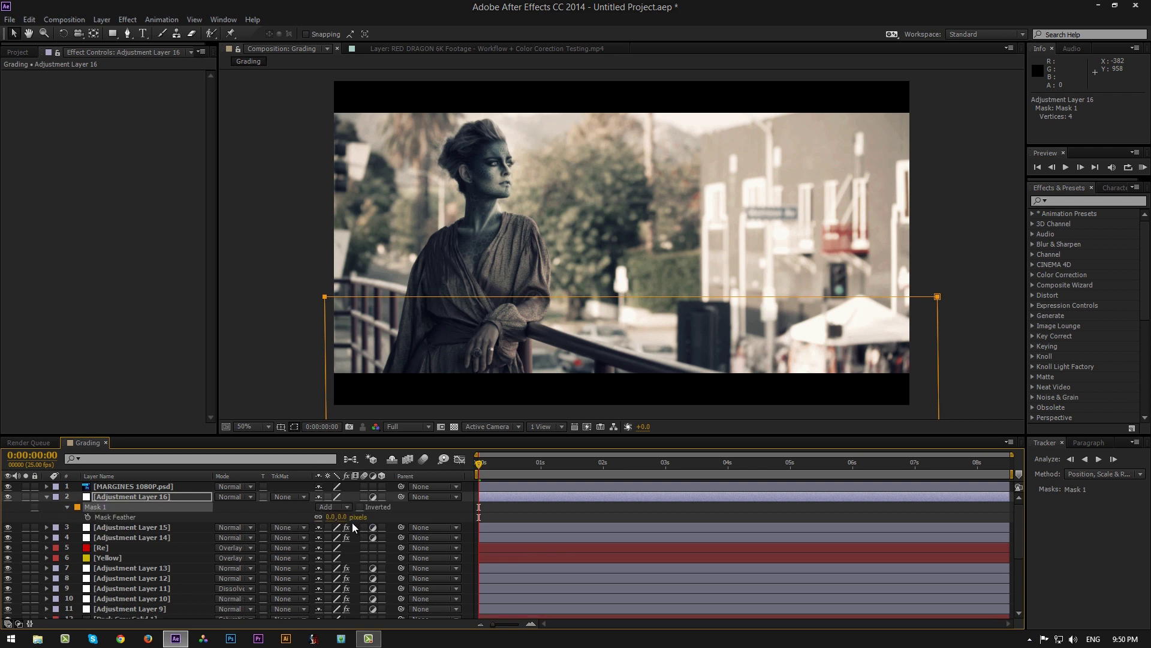
left_click(1066, 200)
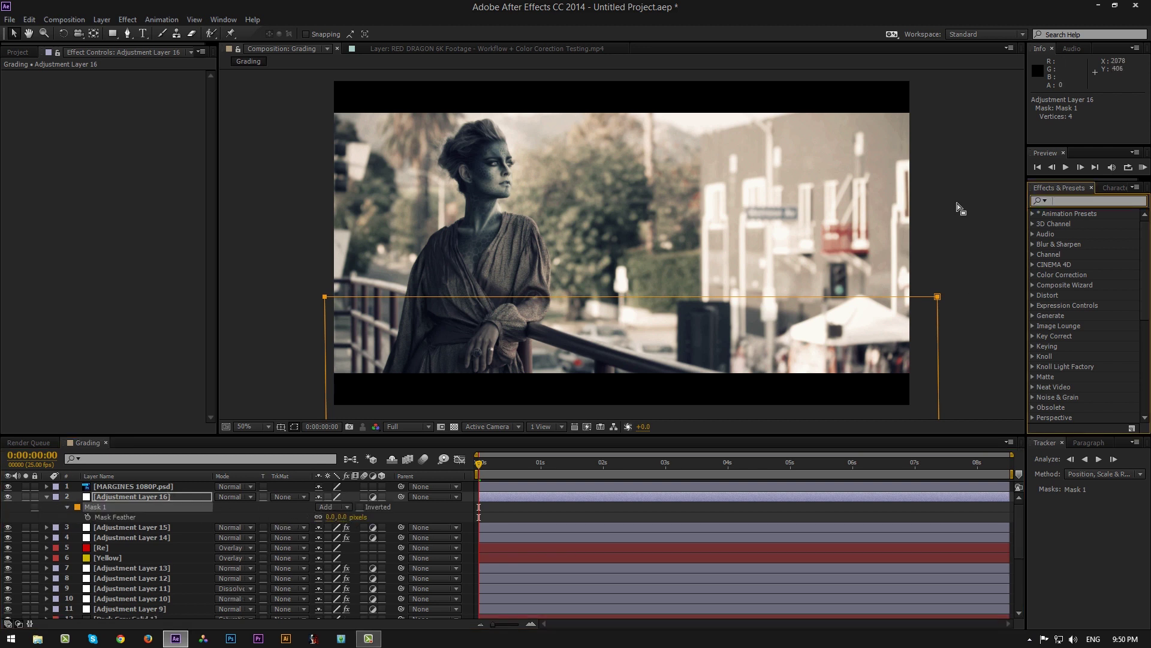
type("expos")
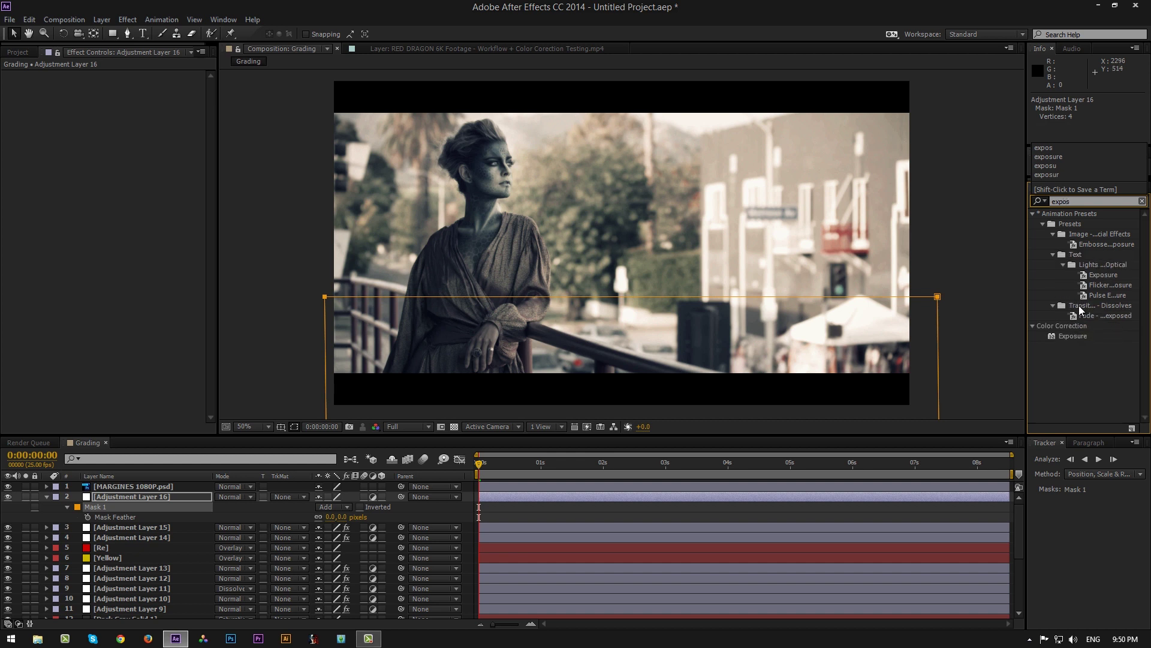
double_click(1073, 335)
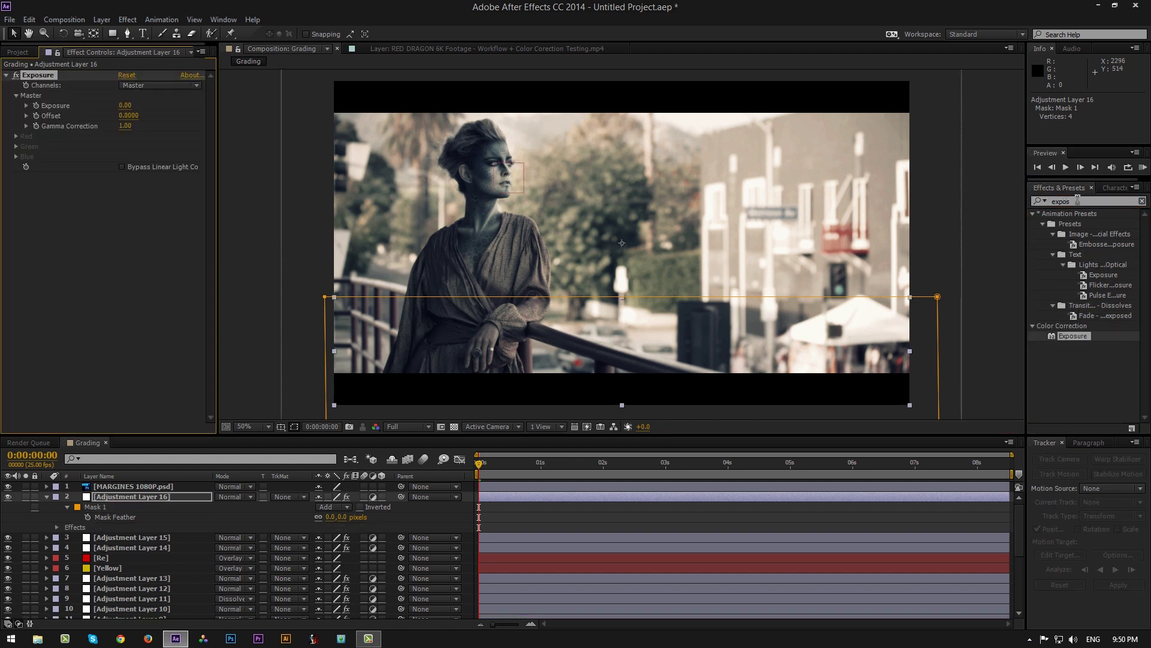
left_click_drag(1080, 202, 881, 196)
key("BackSpace")
Step: Set the master Exposure to -0.04 and Offset to 0.05 on Adjustment Layer 16
left_click(128, 105)
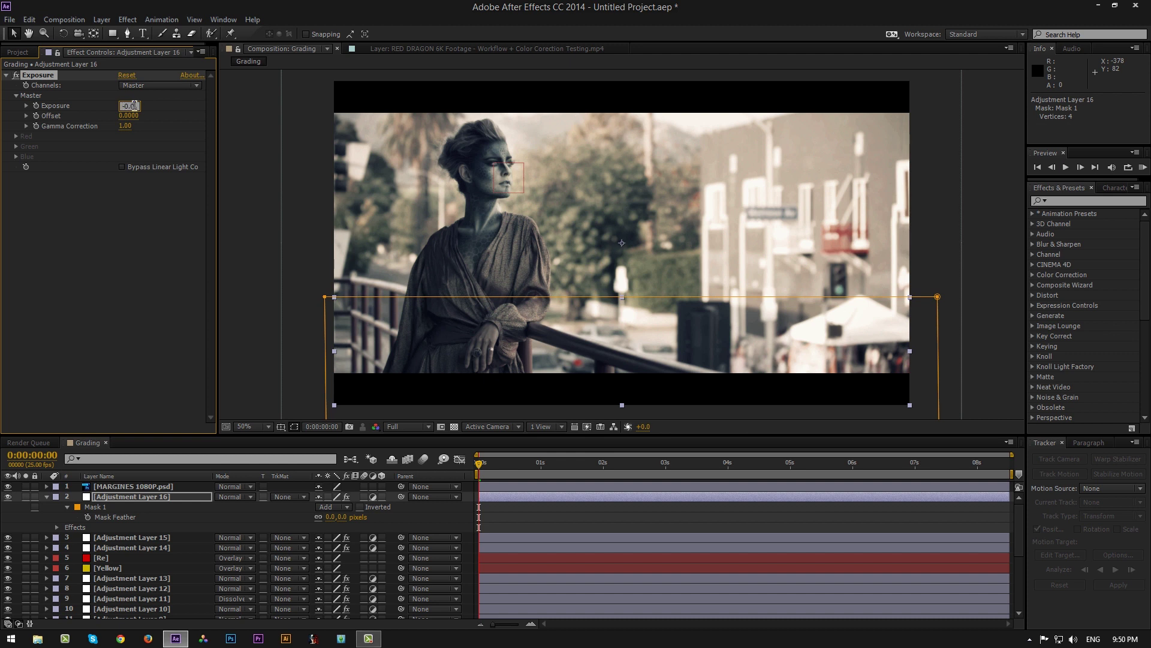
key("Return")
left_click(135, 116)
type(".050")
key("Return")
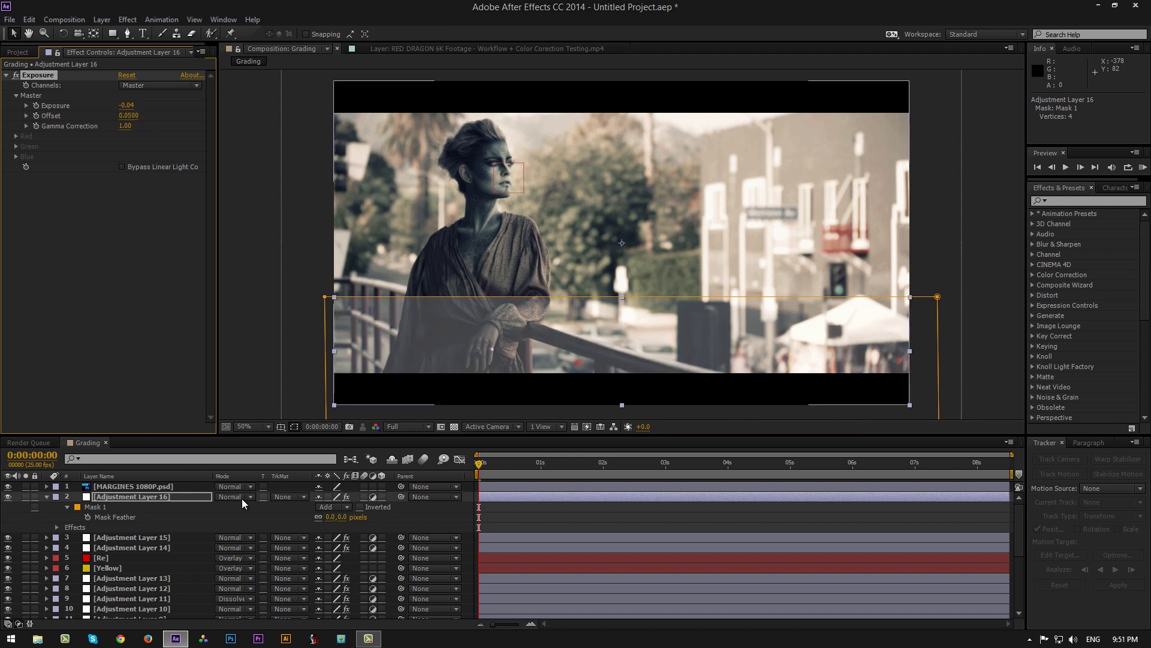
Step: Feather Mask 1 on Adjustment Layer 16 by about 636 pixels, and collapse the layer and its Exposure effect
left_click_drag(330, 517, 709, 513)
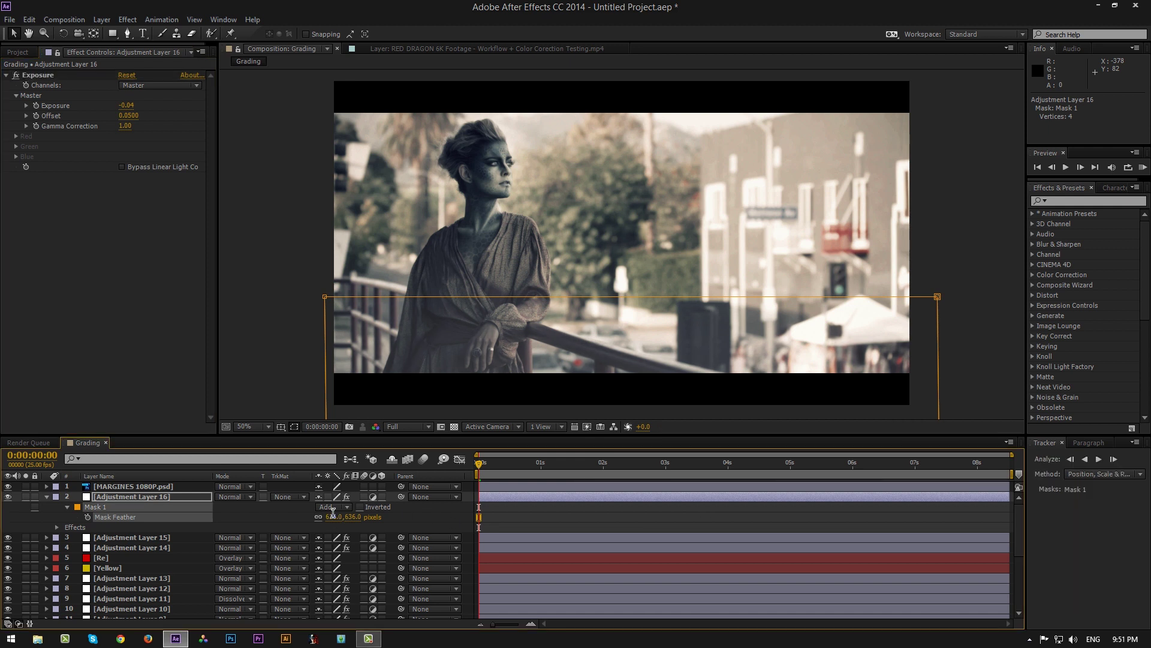
left_click(333, 514)
key("Return")
left_click(47, 496)
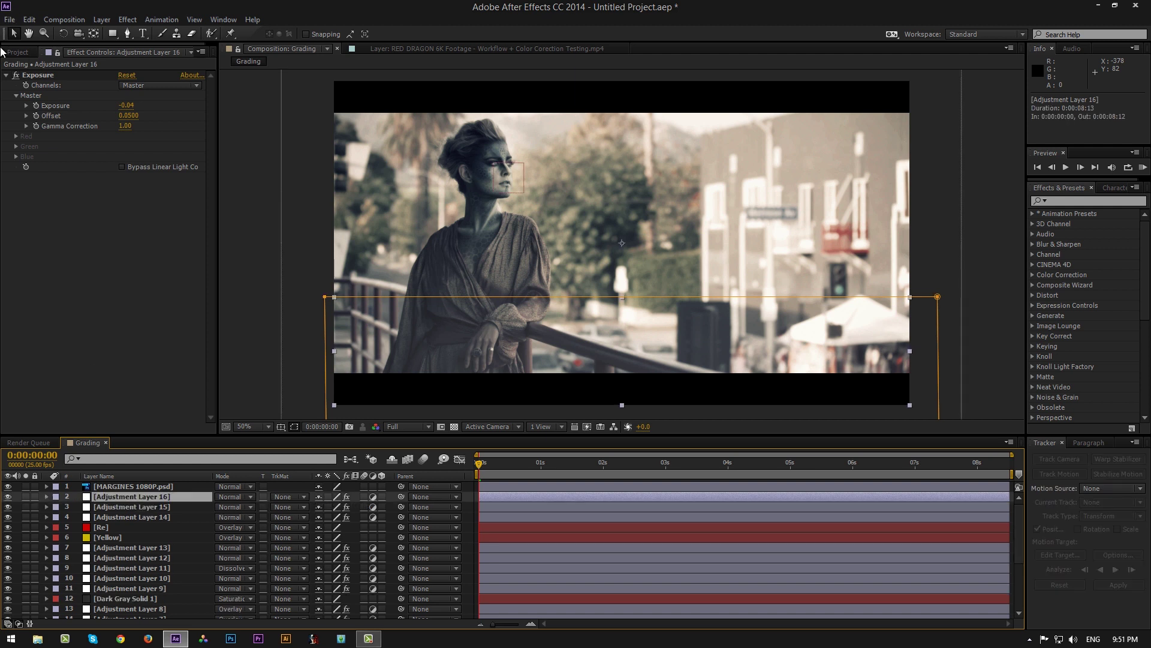
left_click(6, 76)
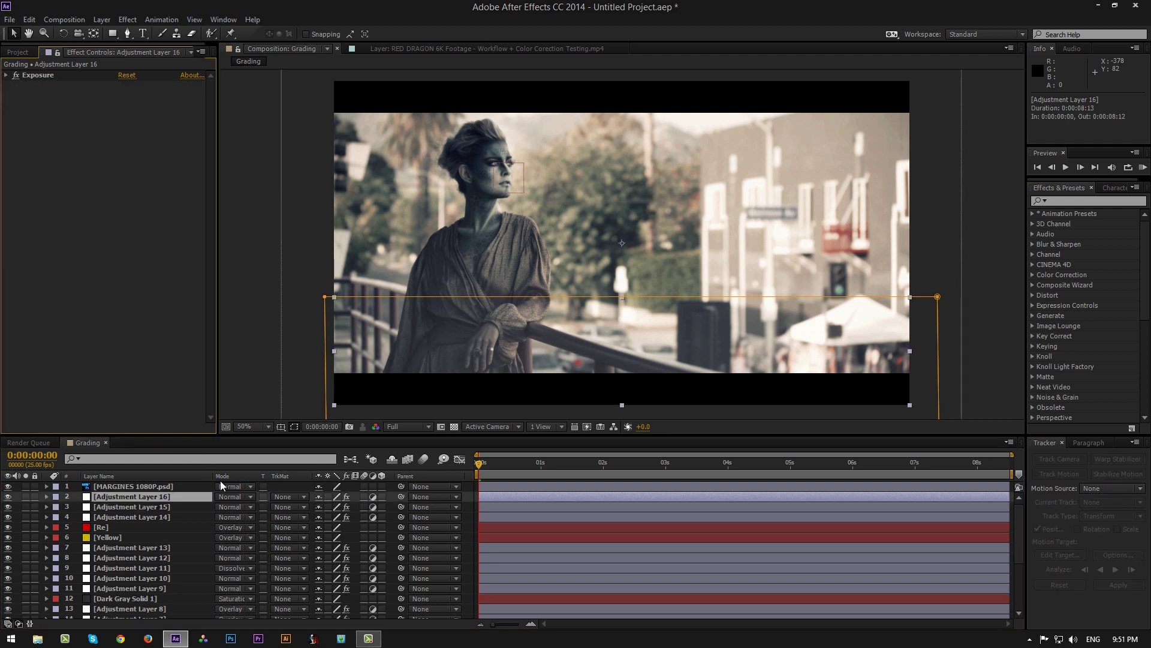
Step: Set Adjustment Layer 16's opacity to 50%, toggle its visibility to compare the result, and collapse the layer
key("t")
left_click(322, 507)
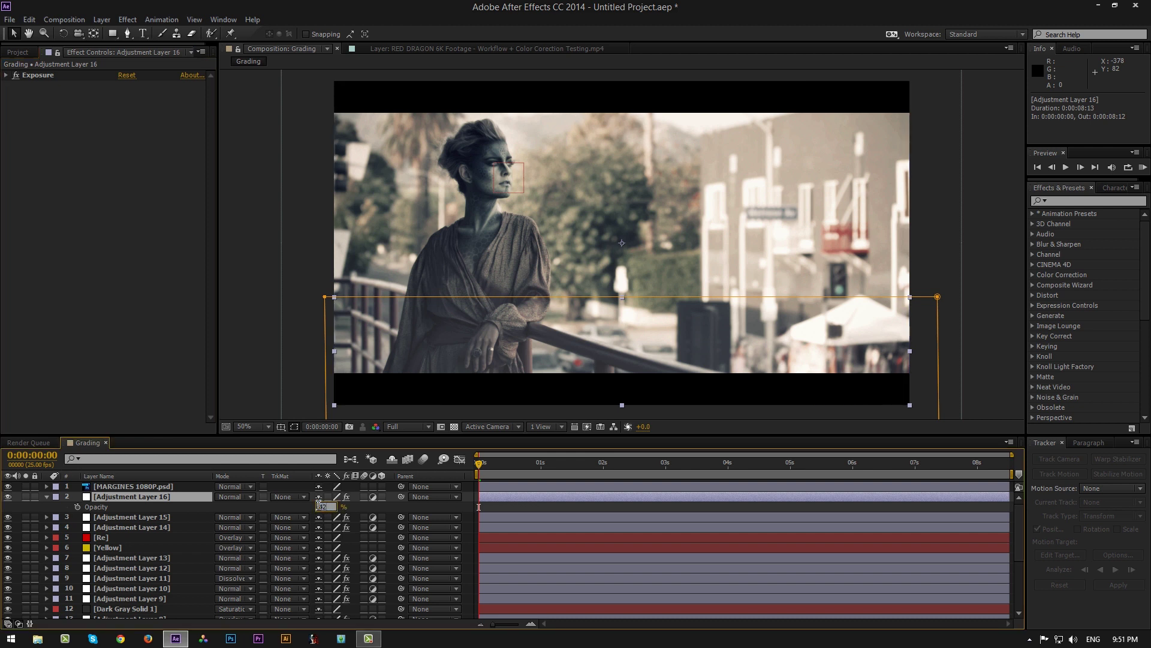
type("42")
key("Return")
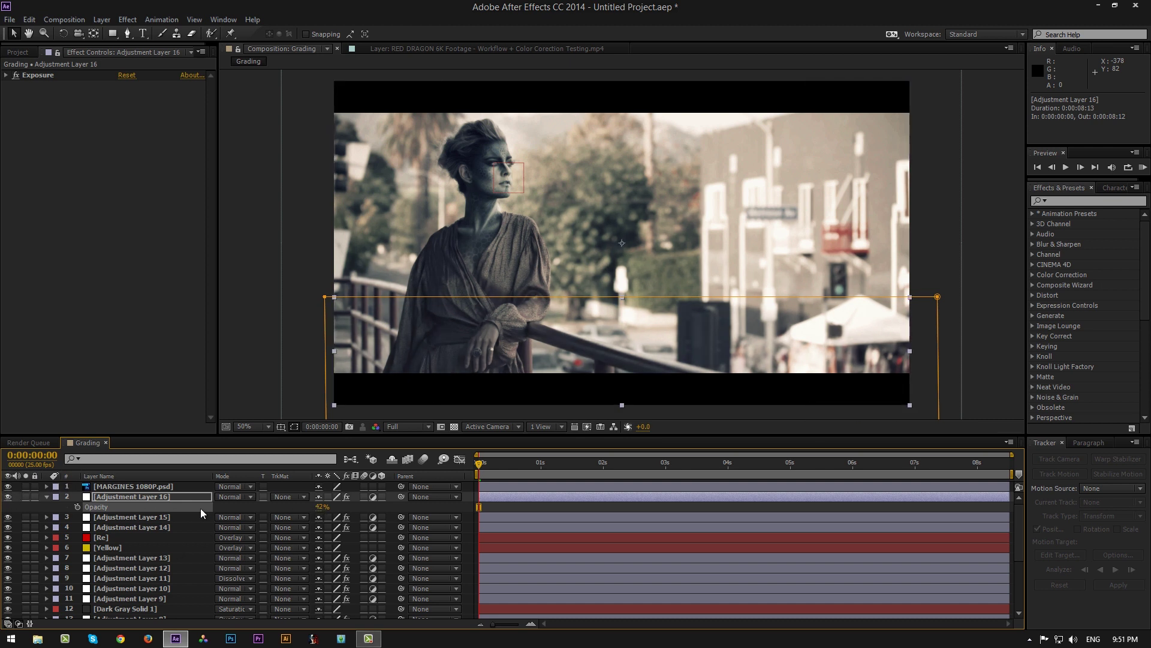
left_click(322, 506)
type("50")
key("Return")
left_click(8, 497)
left_click(8, 497)
left_click(45, 495)
Step: Create a new adjustment layer above Adjustment Layer 16
left_click(124, 495)
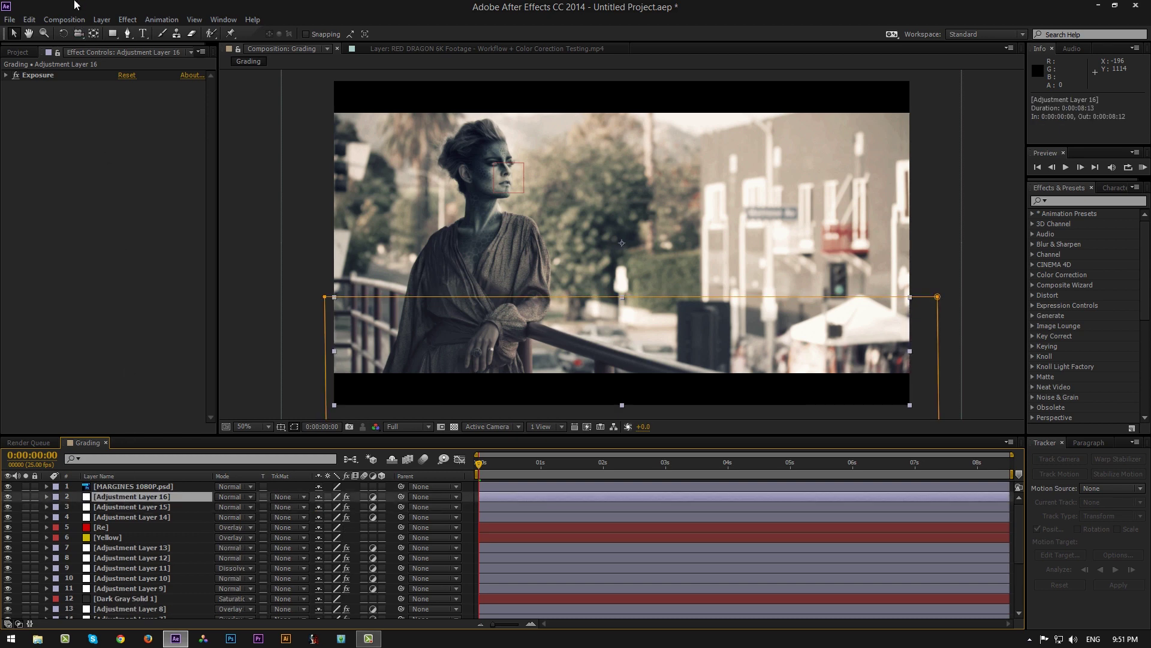
left_click(102, 19)
mouse_move(206, 35)
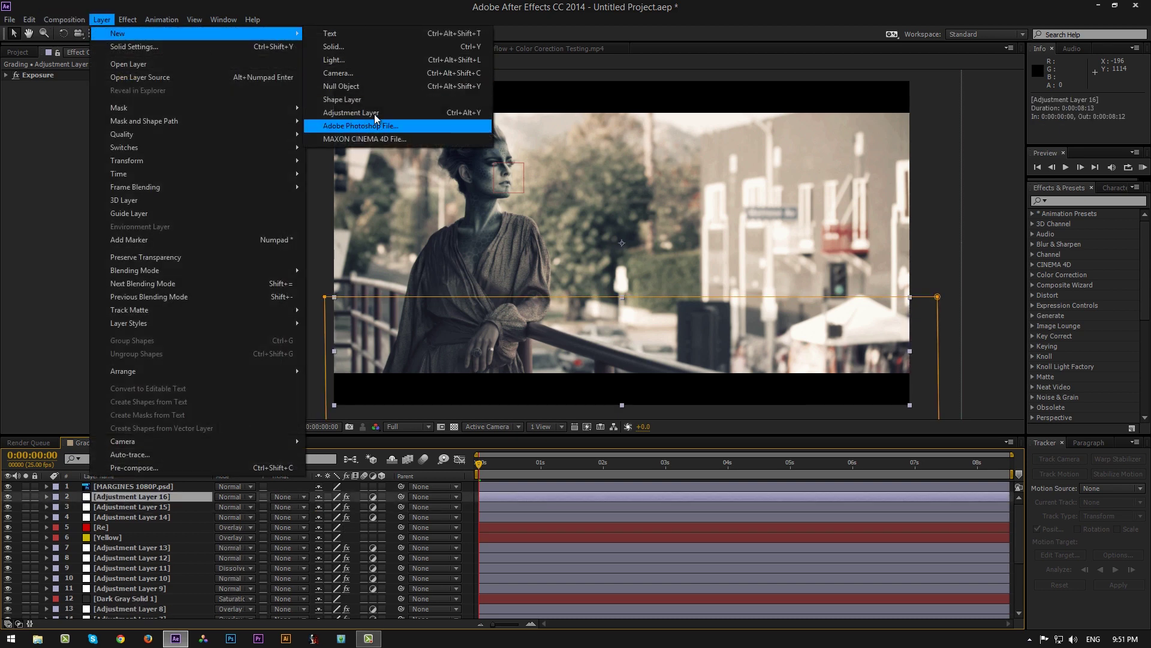
left_click(351, 113)
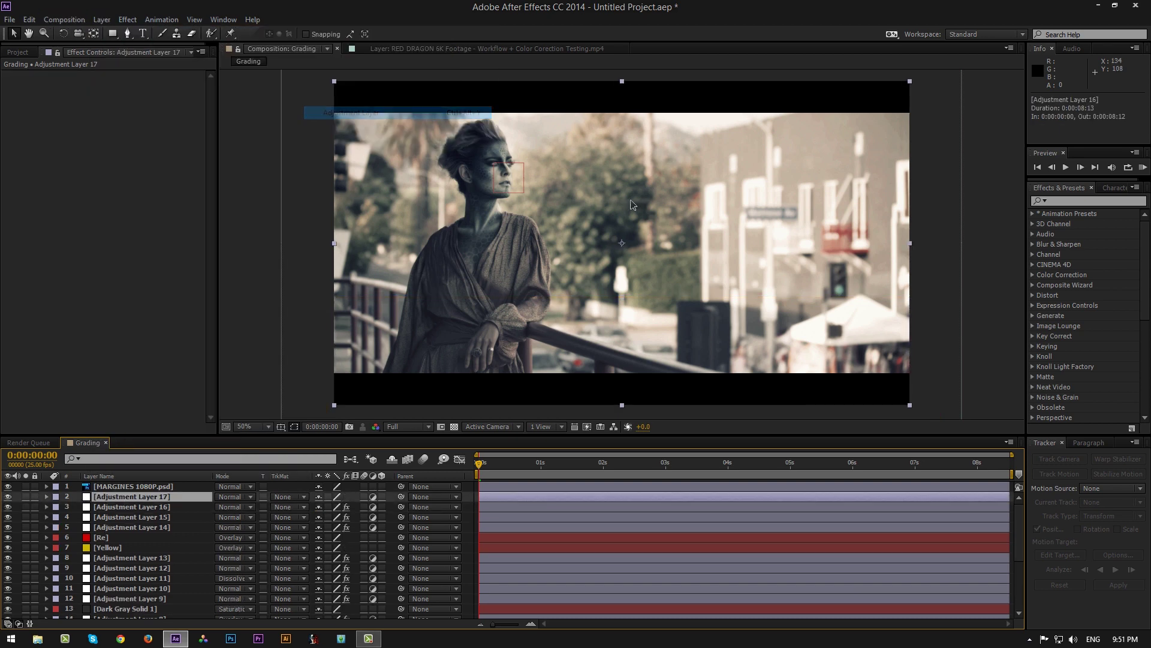
Step: Apply the Color Correction Hue/Saturation effect to Adjustment Layer 17
left_click(1081, 200)
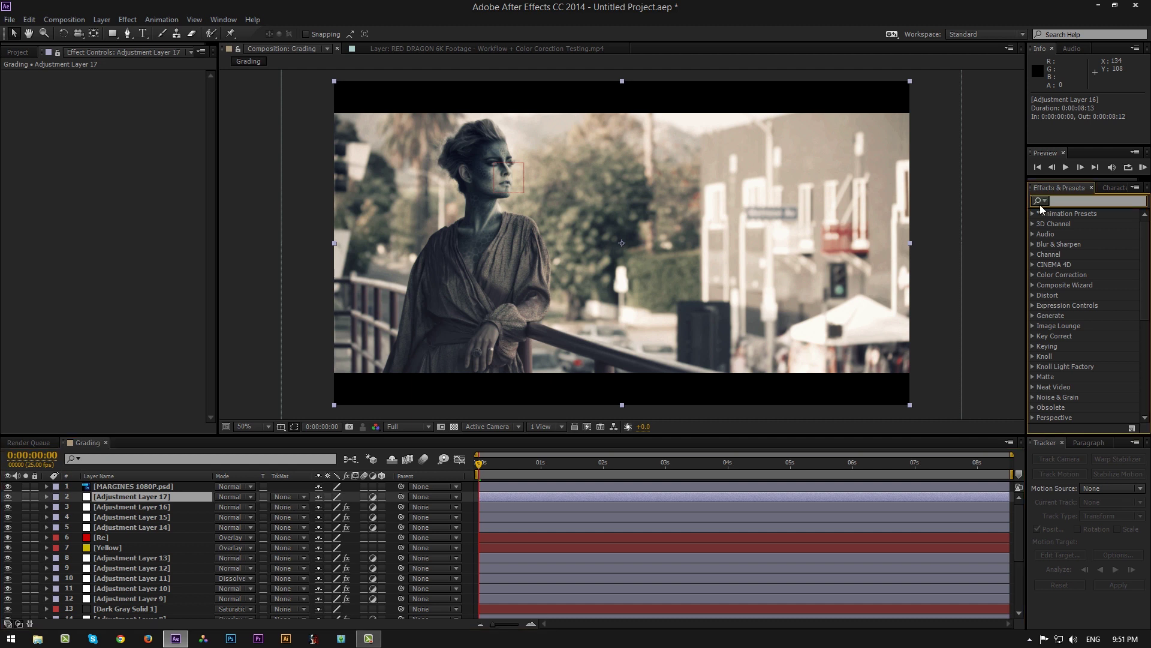
type("hue")
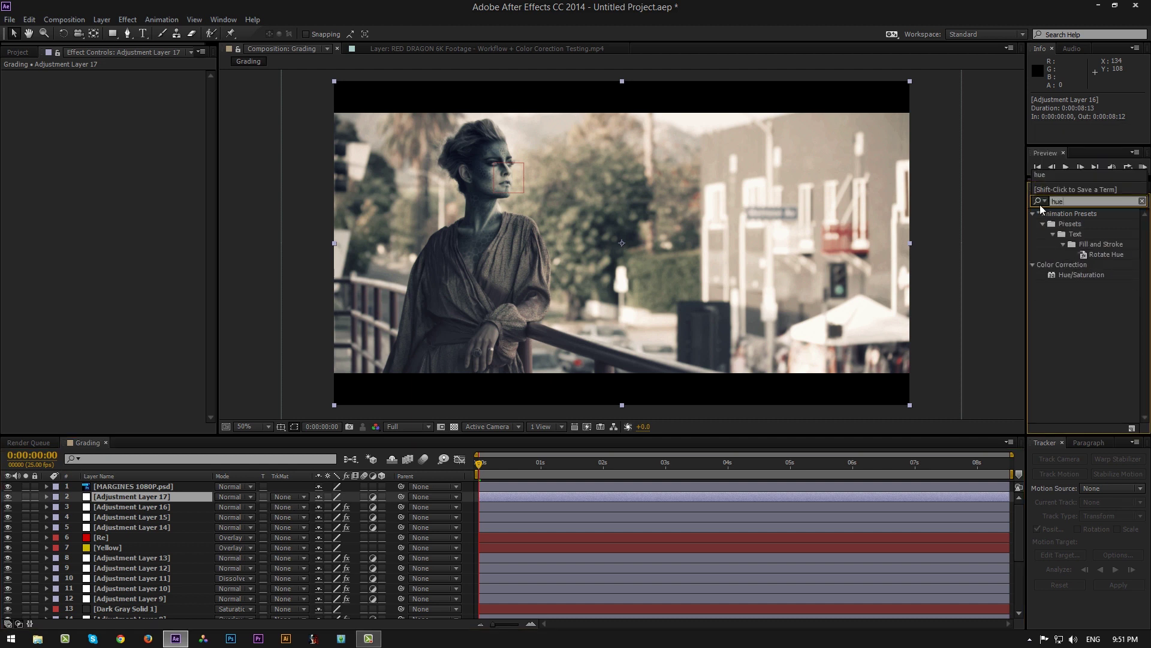
left_click(1087, 274)
double_click(1088, 275)
left_click(1079, 201)
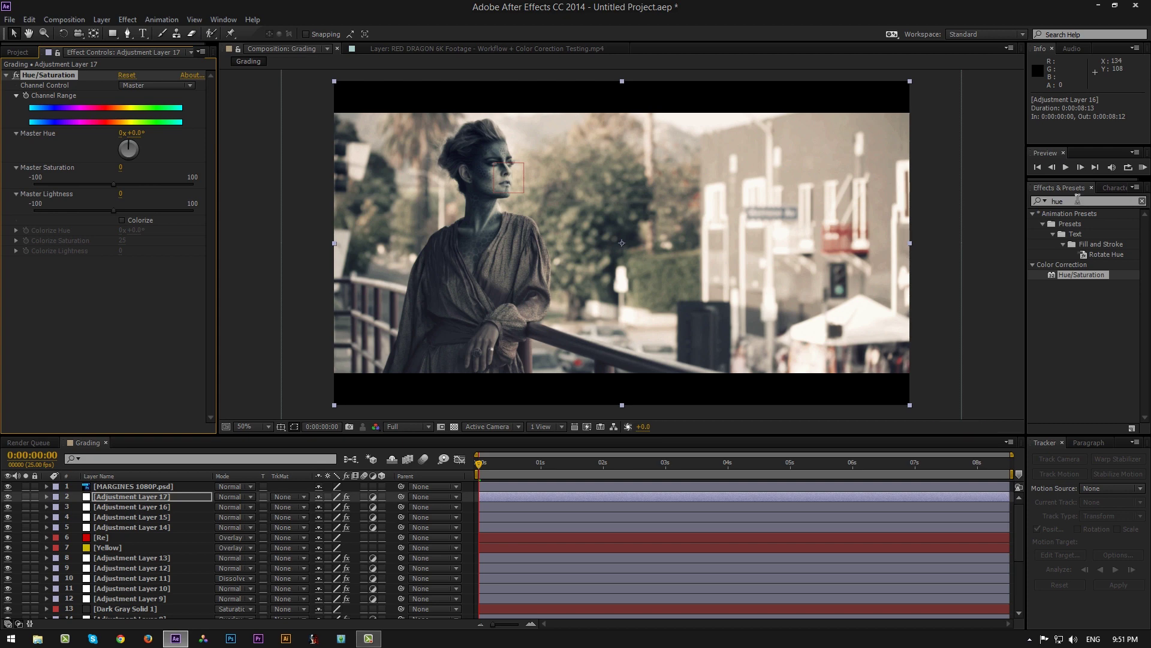
Step: Enable Colorize in Adjustment Layer 17's Hue/Saturation effect and set the layer's blending mode to Overlay
key("BackSpace")
left_click(122, 221)
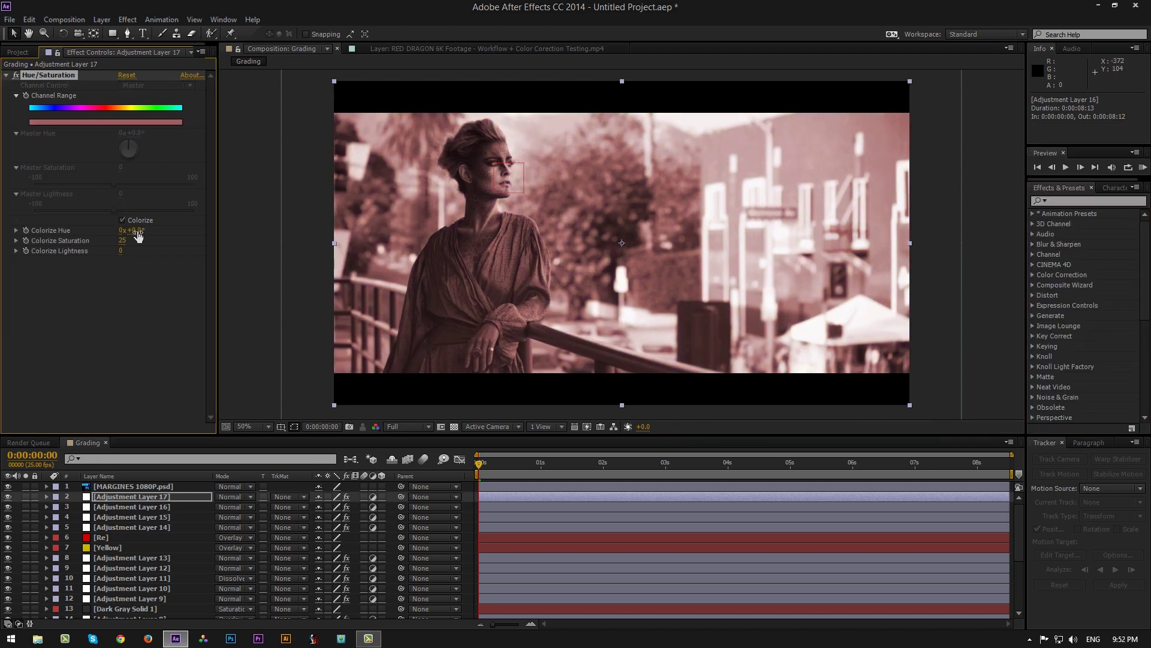
left_click(251, 498)
left_click(283, 328)
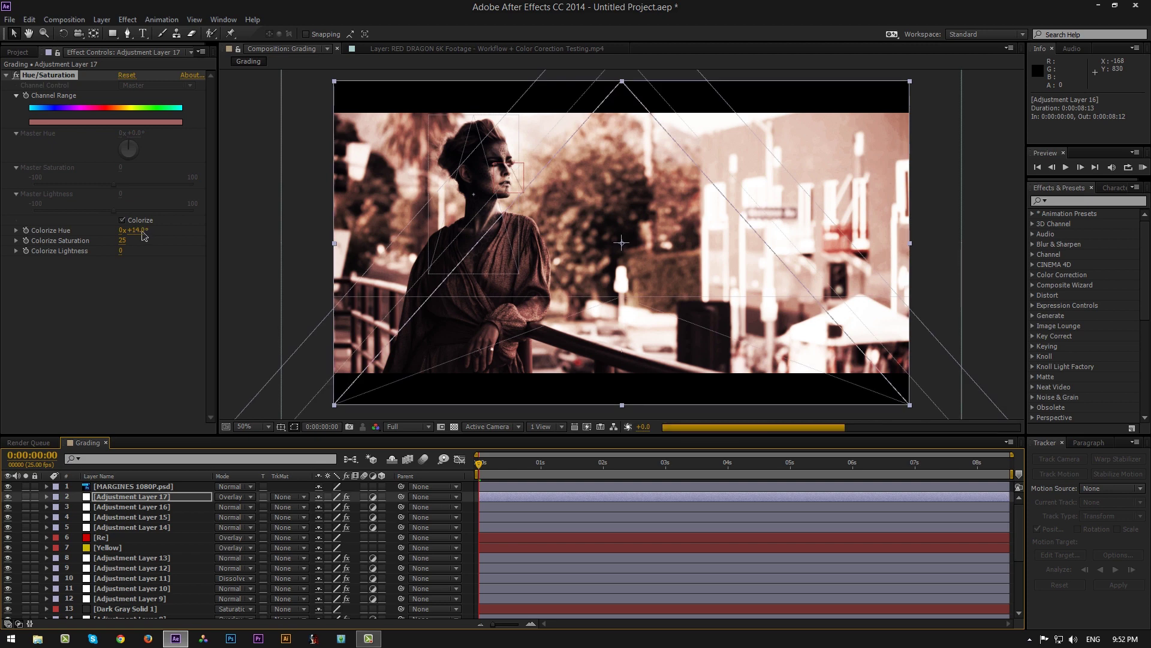
Step: Set the Colorize Hue of Adjustment Layer 17's Hue/Saturation effect to 62°
left_click(138, 230)
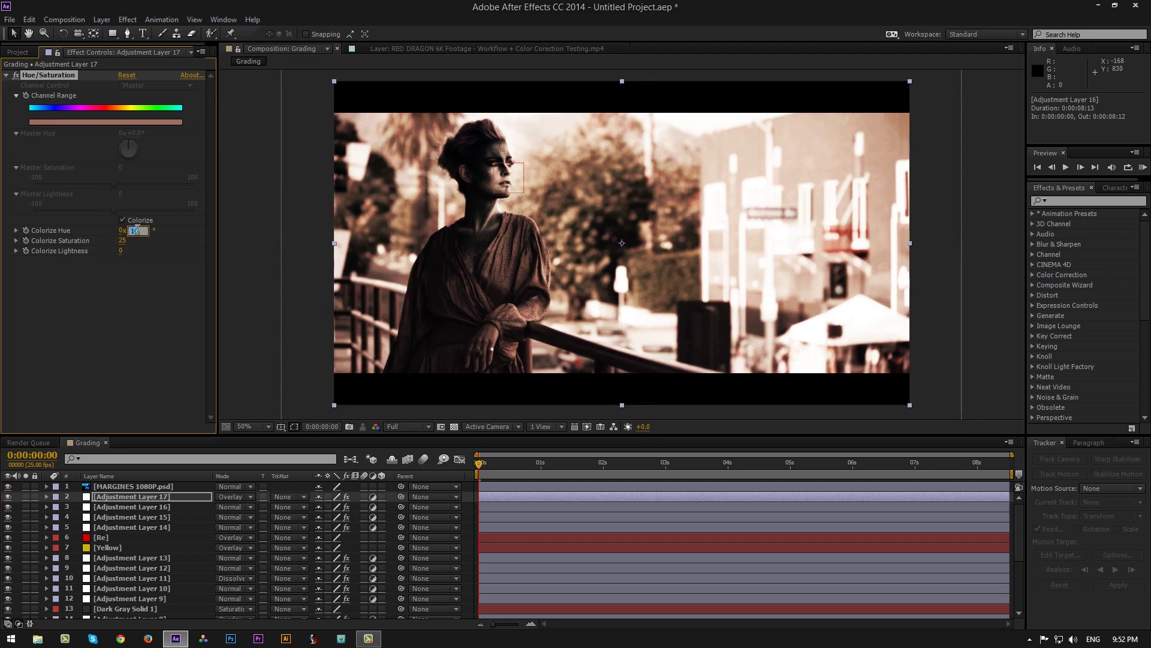
type("62")
key("Return")
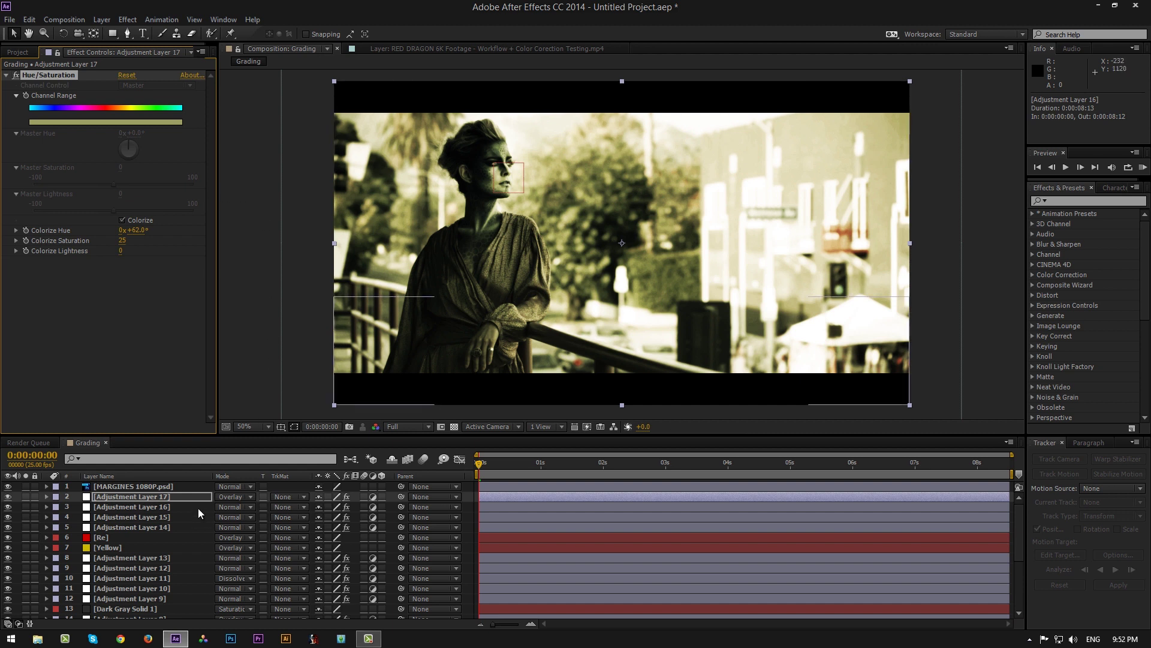
Step: Set Adjustment Layer 17's opacity to 4% and collapse the layer and its Hue/Saturation effect
key("t")
left_click(323, 507)
type("4")
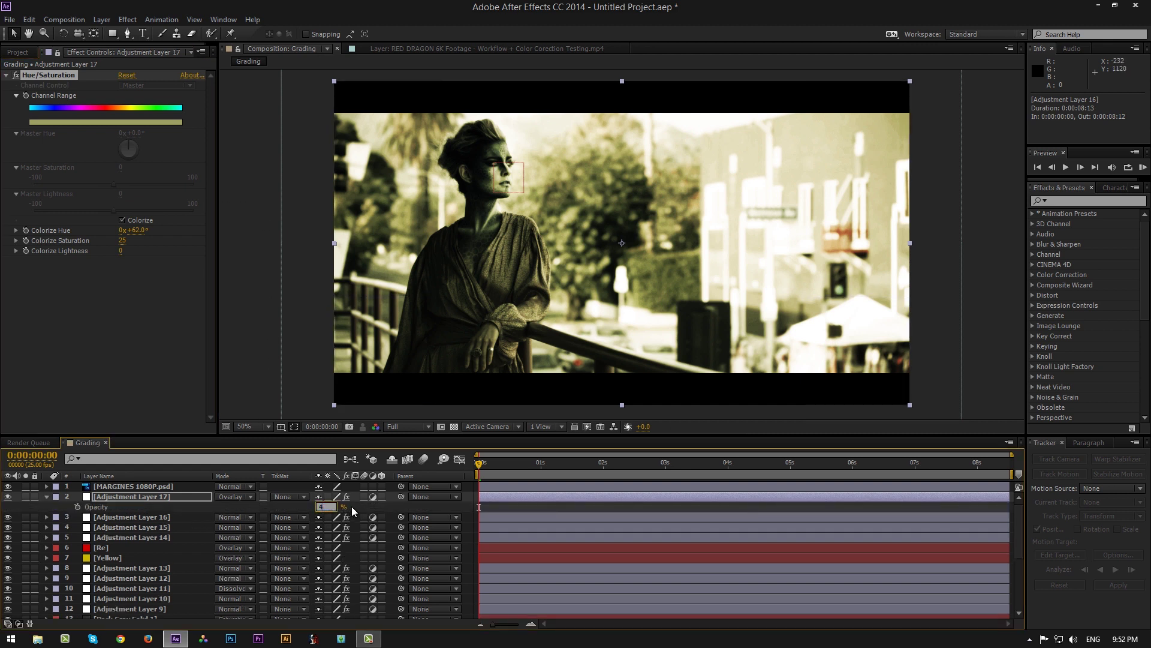
left_click(353, 511)
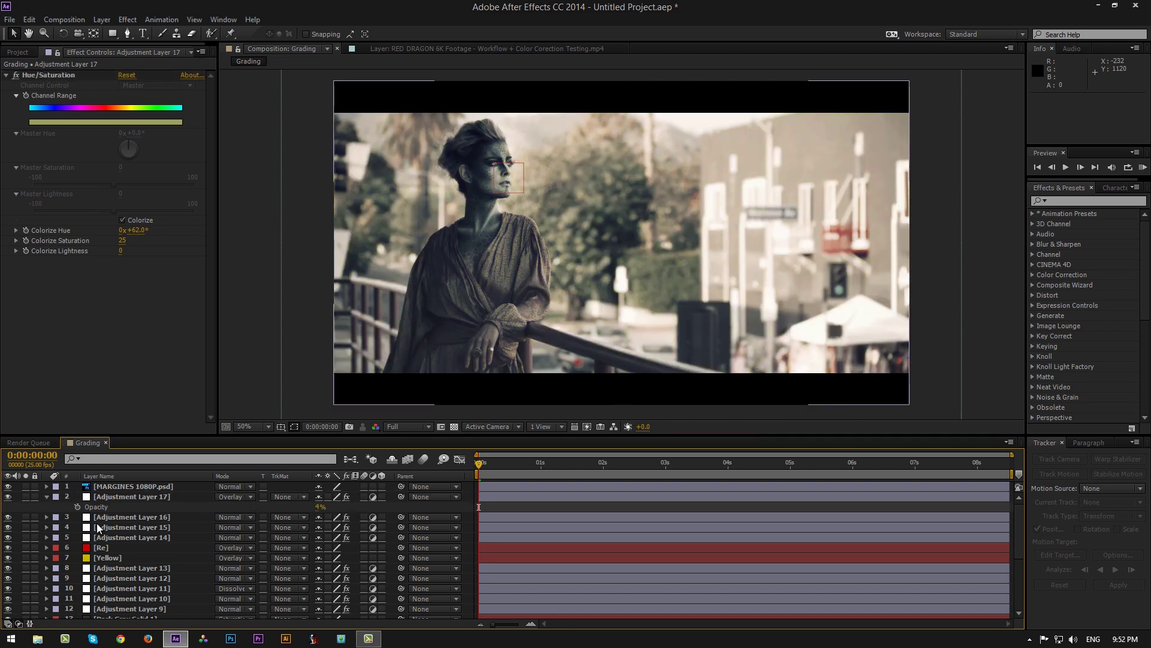
left_click(47, 497)
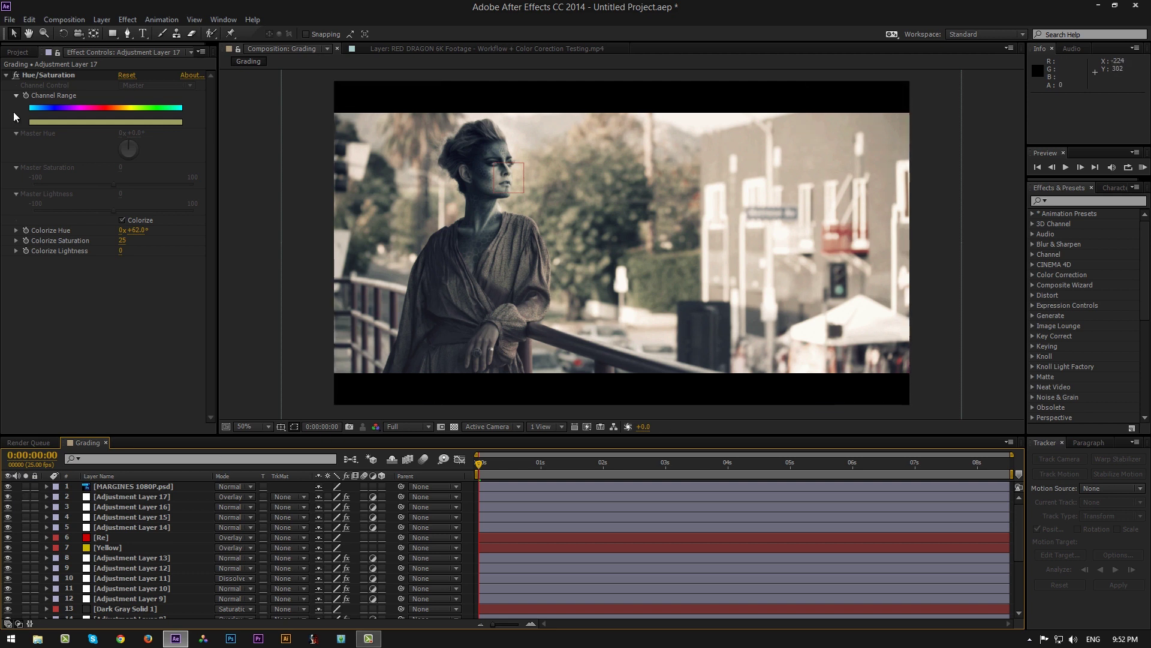
left_click(7, 77)
Step: Create a new adjustment layer above Adjustment Layer 17
left_click(143, 499)
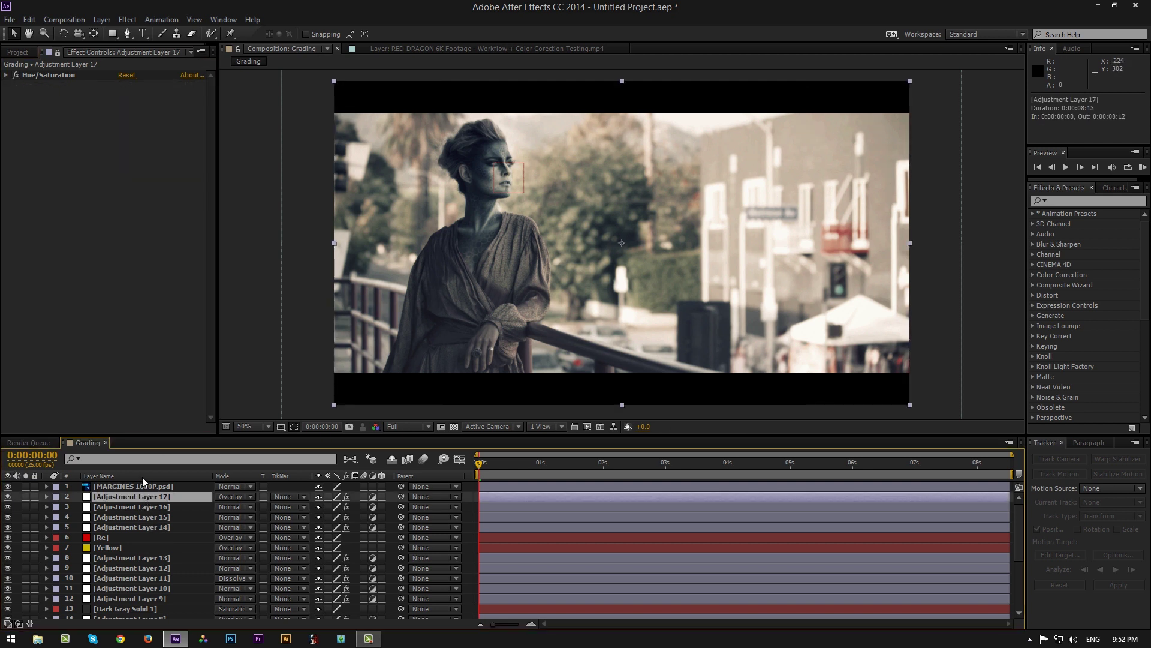
left_click(101, 19)
mouse_move(167, 33)
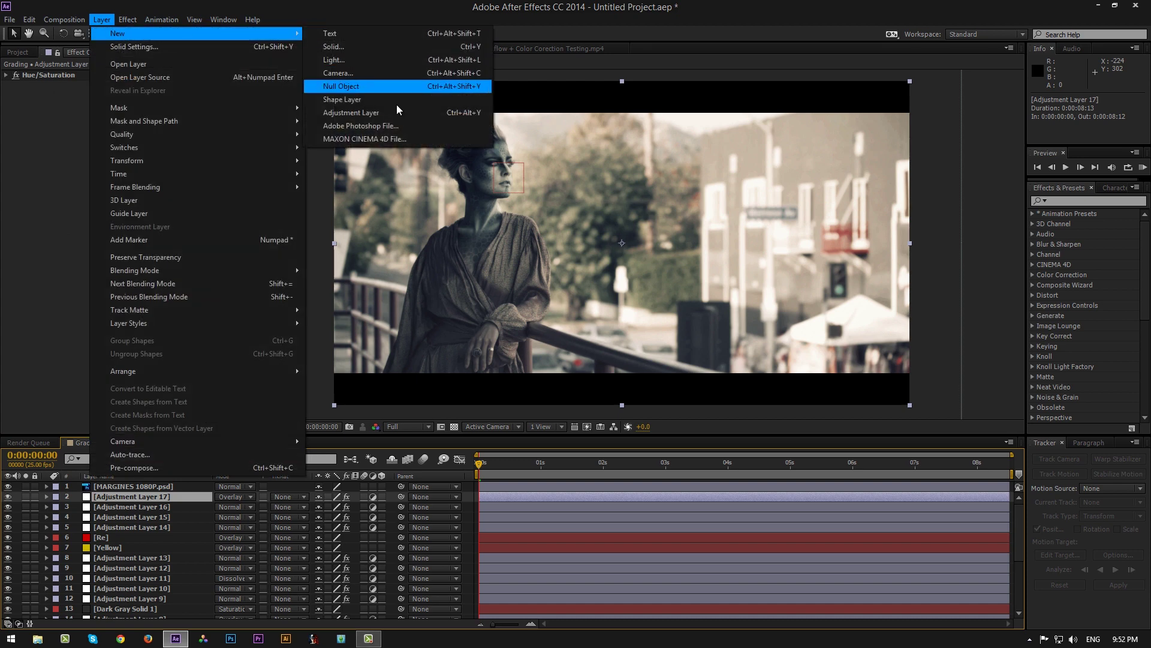
left_click(390, 114)
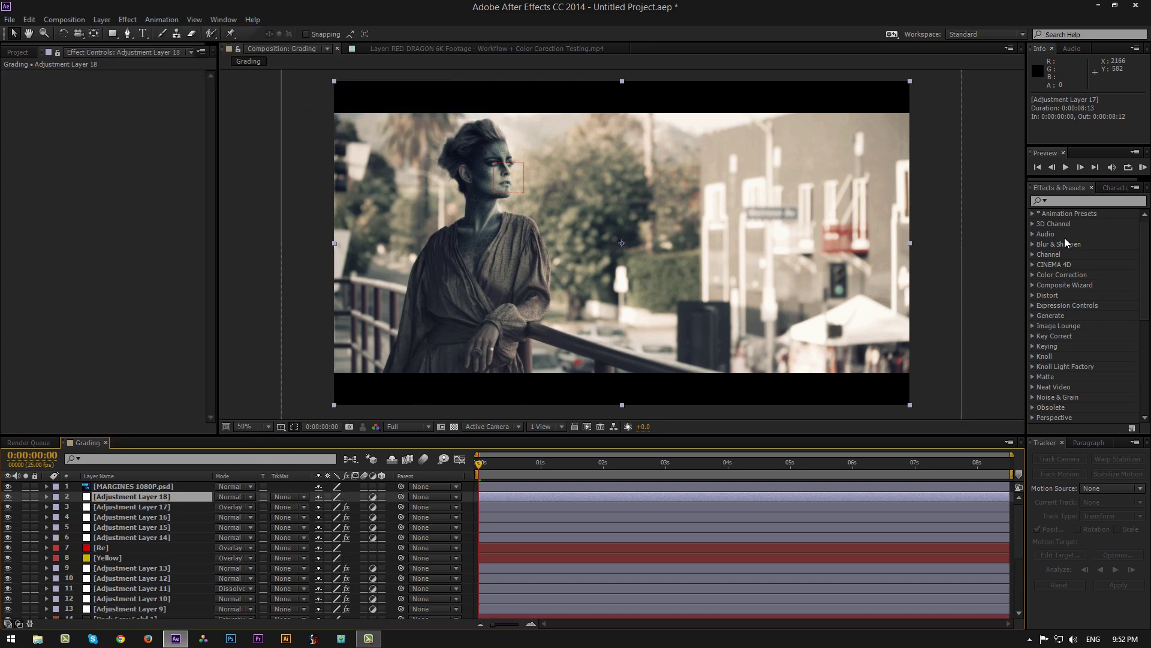
left_click(1059, 201)
type("c")
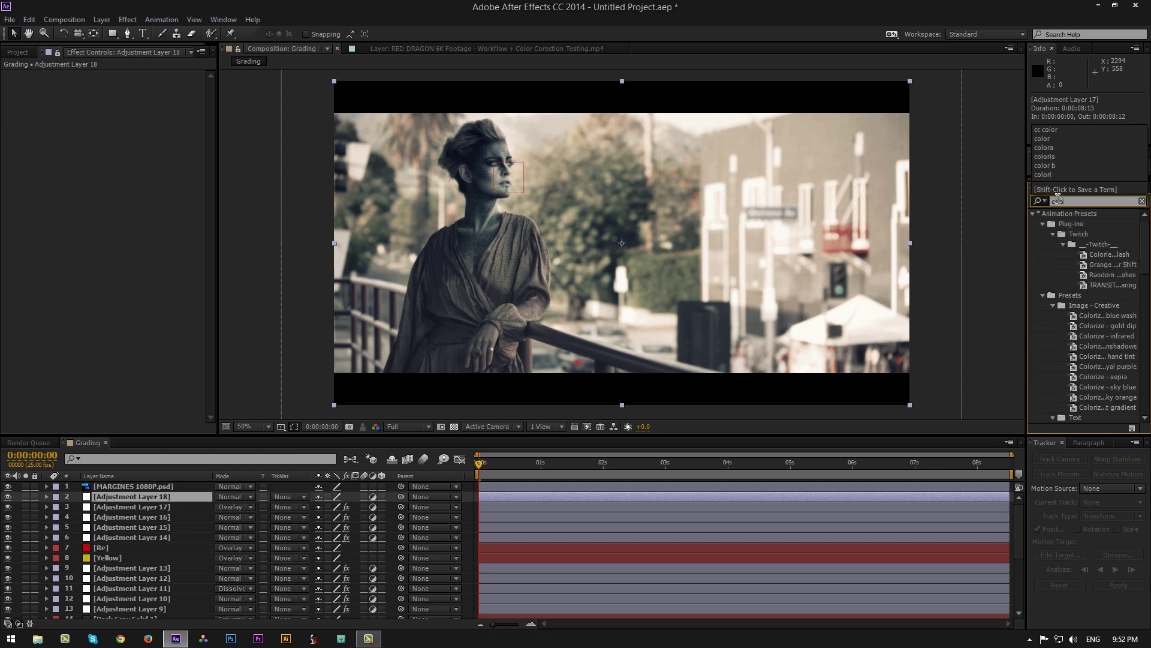
type("olor")
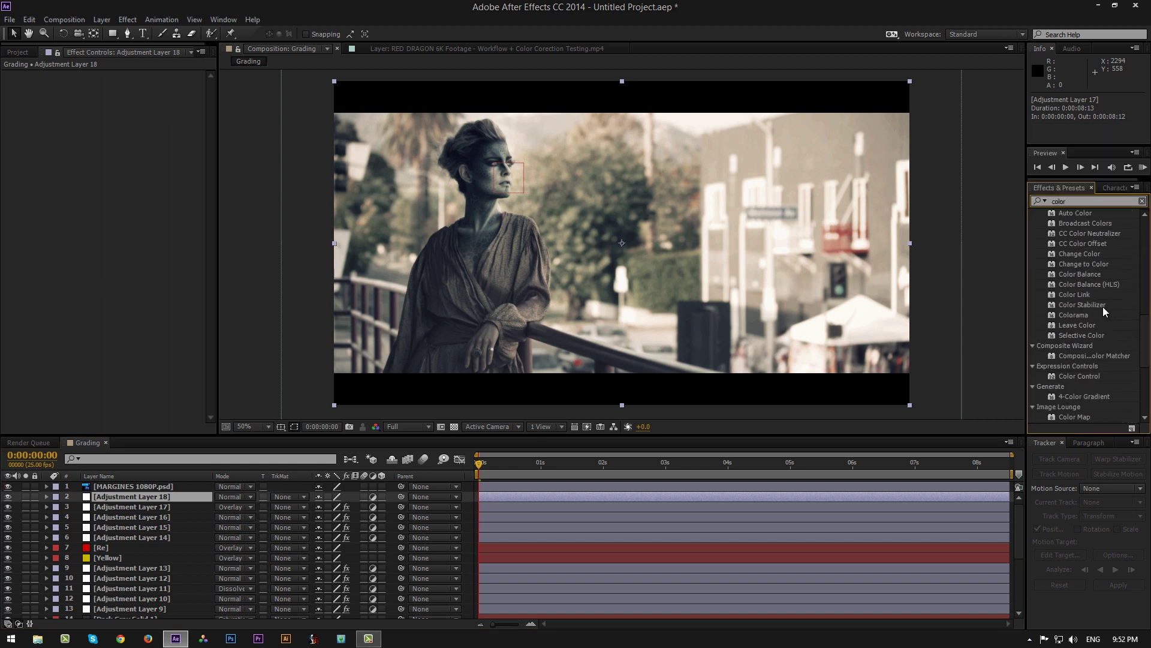
type("s")
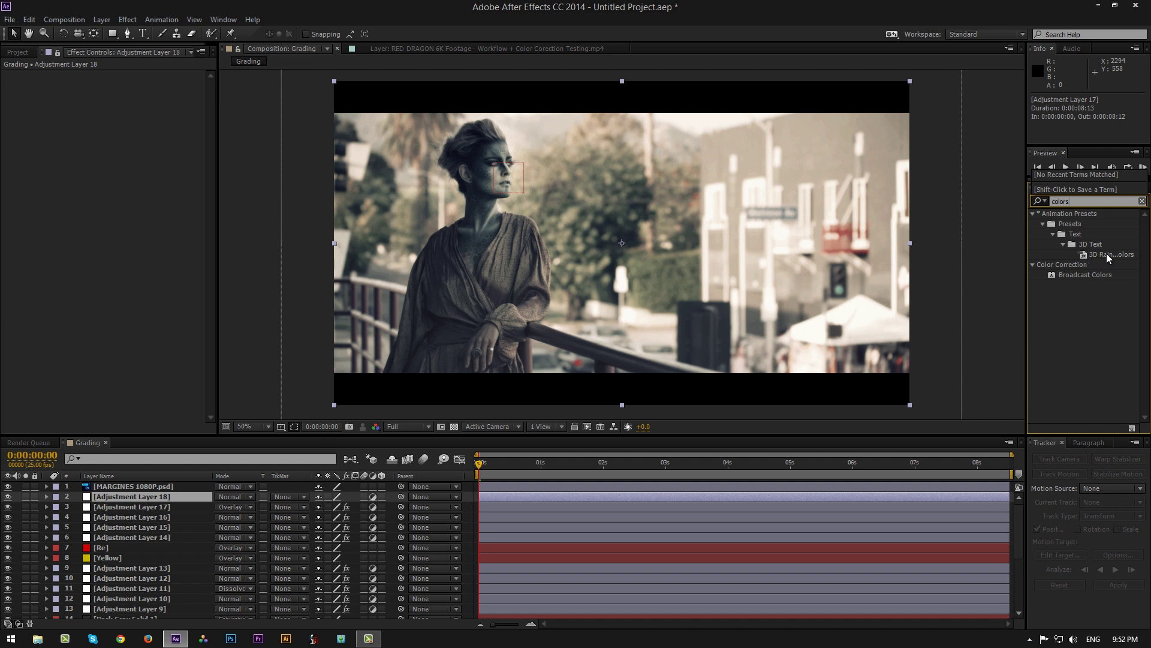
key("BackSpace")
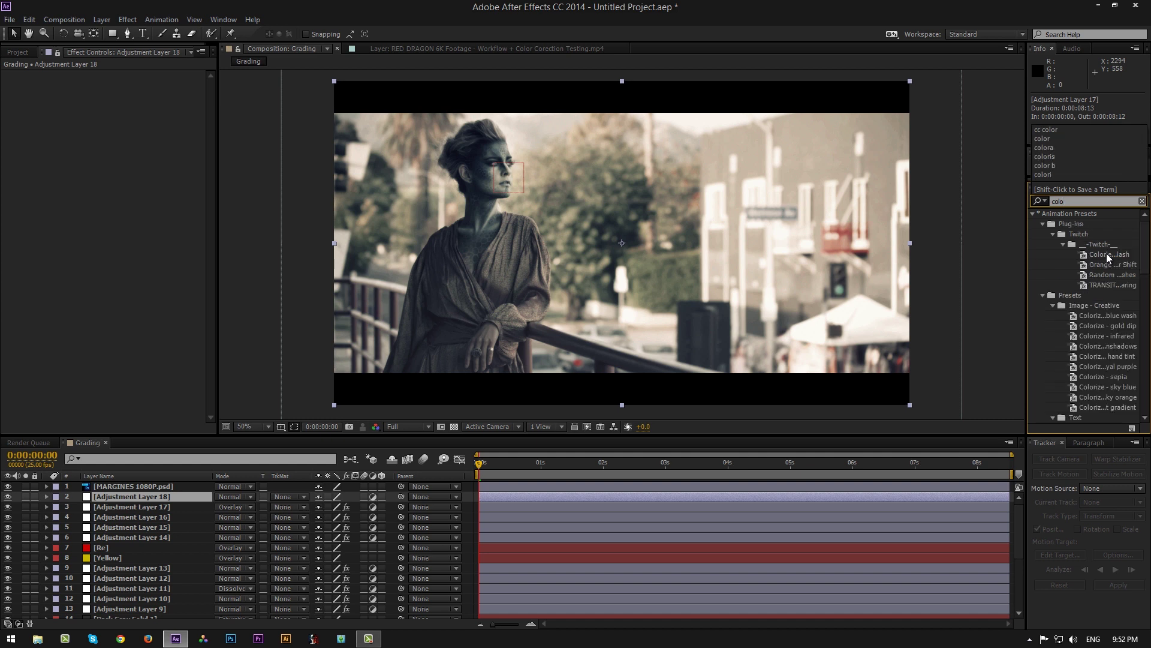
key("BackSpace")
key("BackSpace")
key("BackSpace")
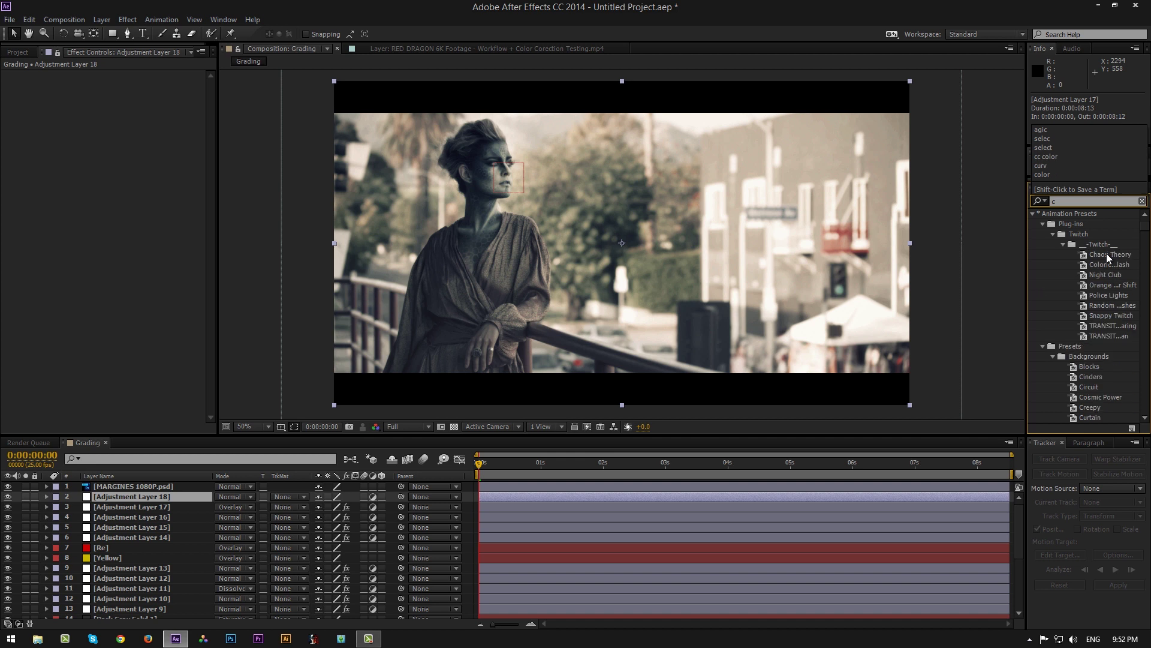
key("BackSpace")
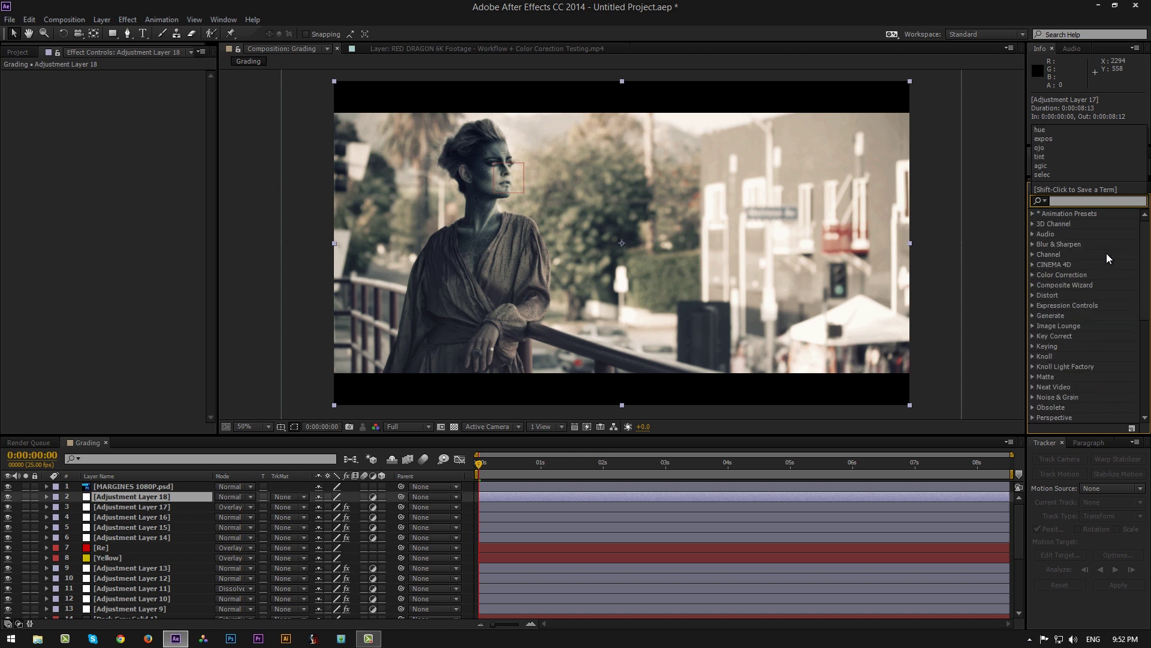
type("color")
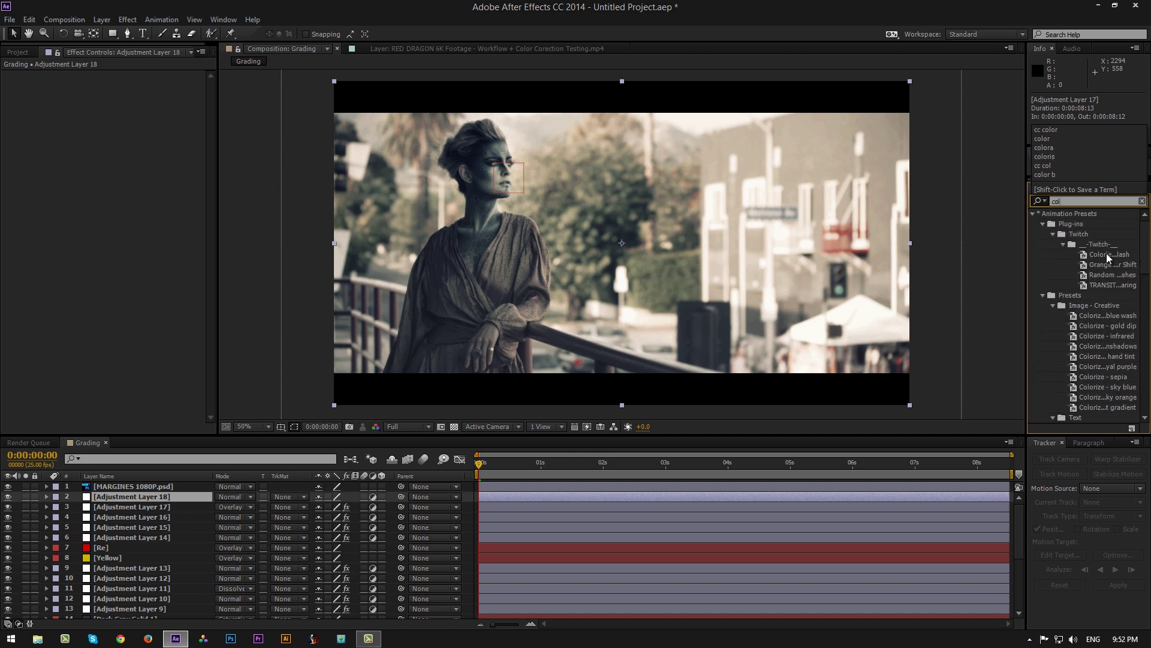
key("BackSpace")
key("BackSpace")
key("BackSpace")
key("BackSpace")
key("BackSpace")
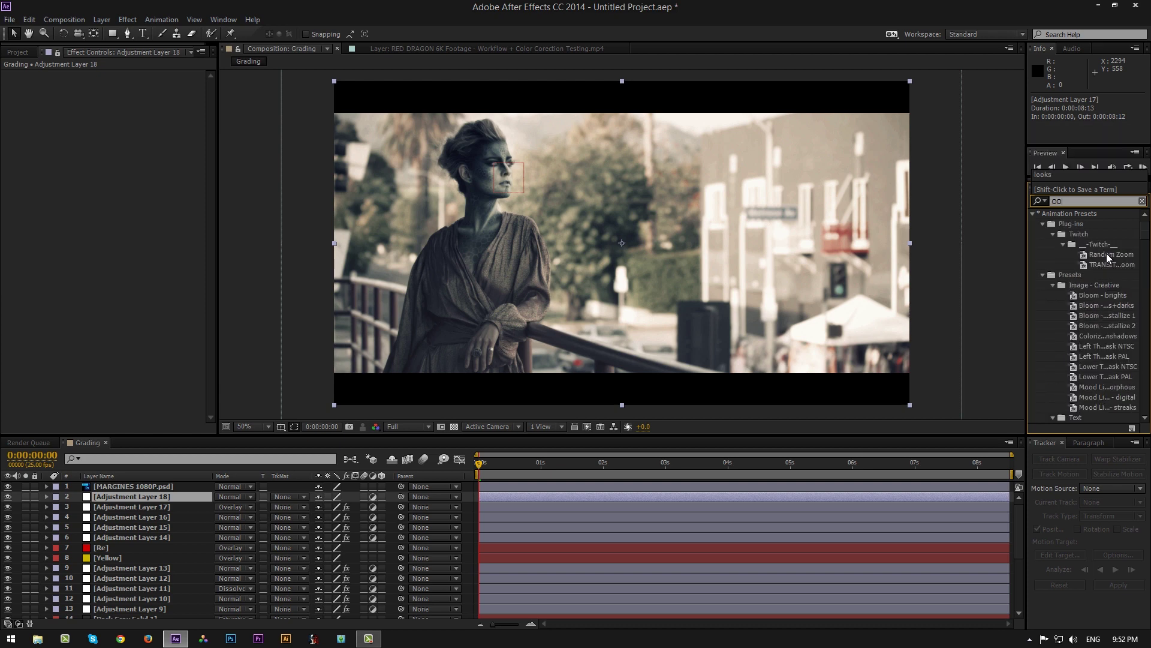
Step: Find the Red Giant Color Suite effect Colorista II, apply it to Adjustment Layer 18, and clear the effects search
type("II")
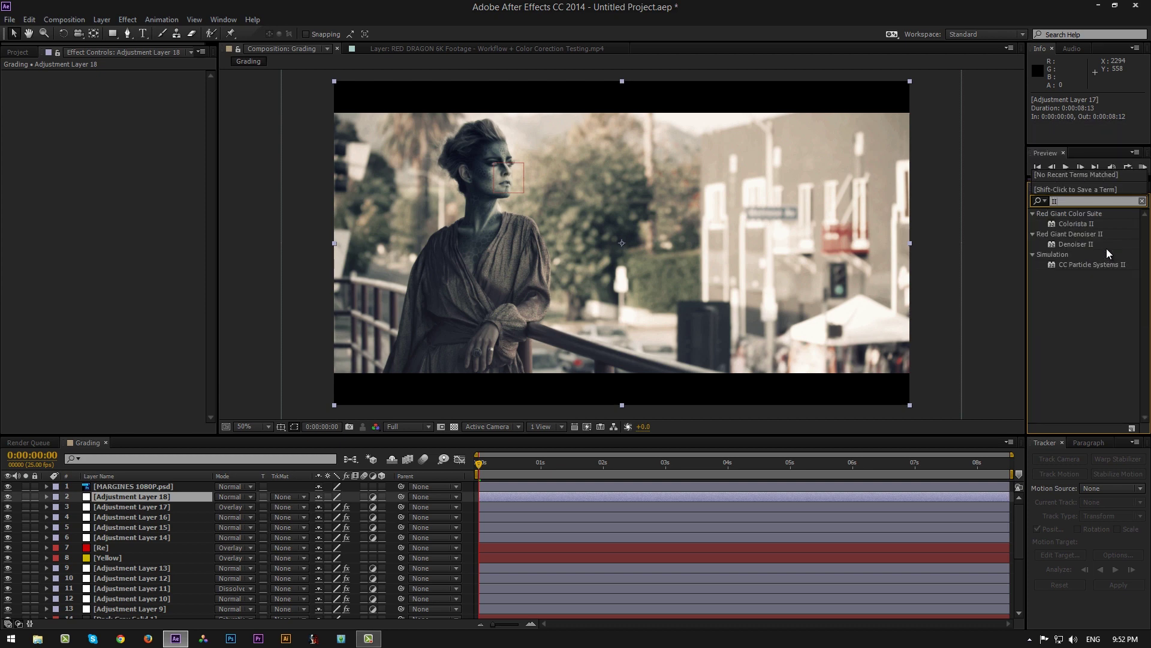
double_click(1089, 225)
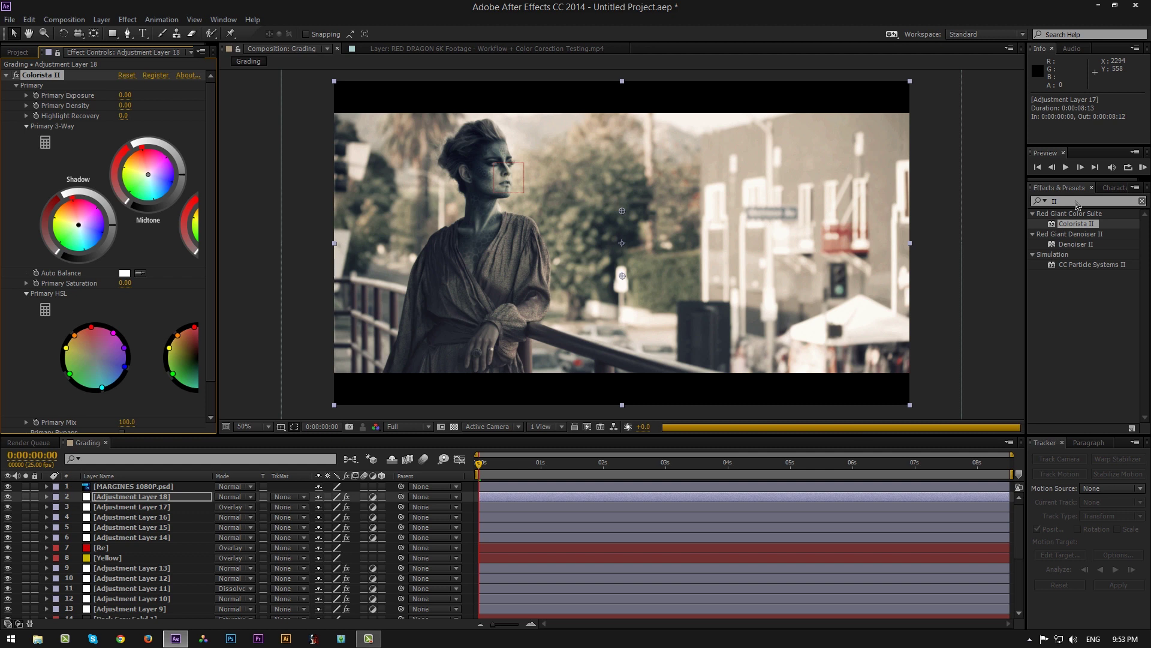
left_click(1072, 200)
key("BackSpace")
key("BackSpace")
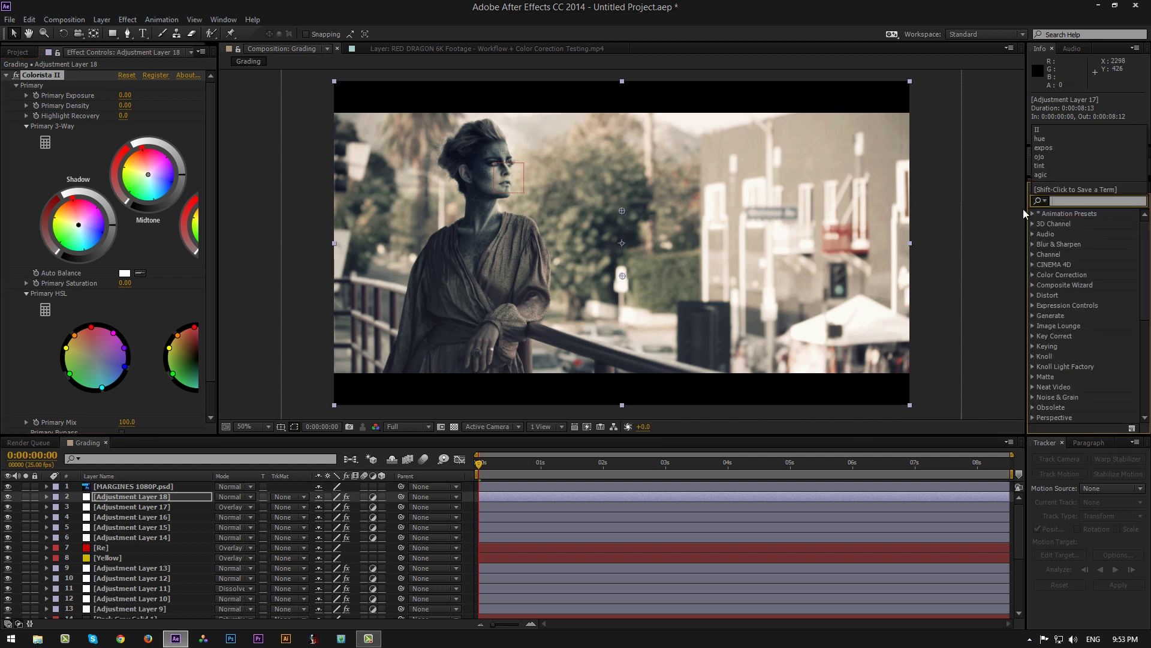
type("colorit")
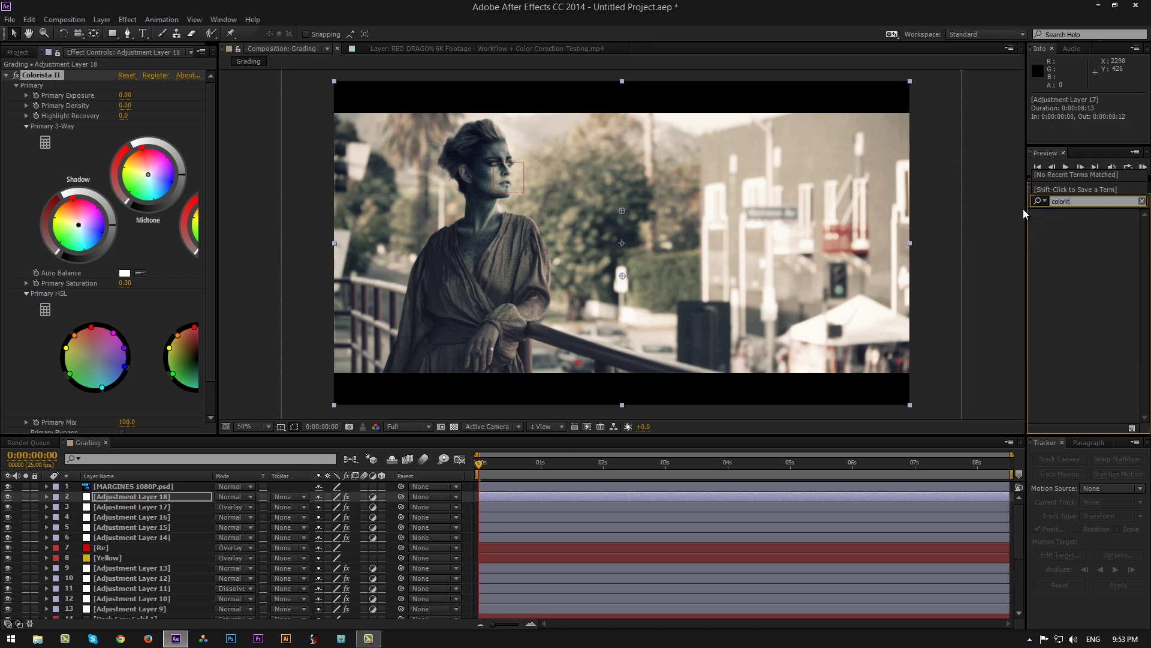
key("BackSpace")
key("BackSpace")
key("BackSpace")
key("BackSpace")
key("BackSpace")
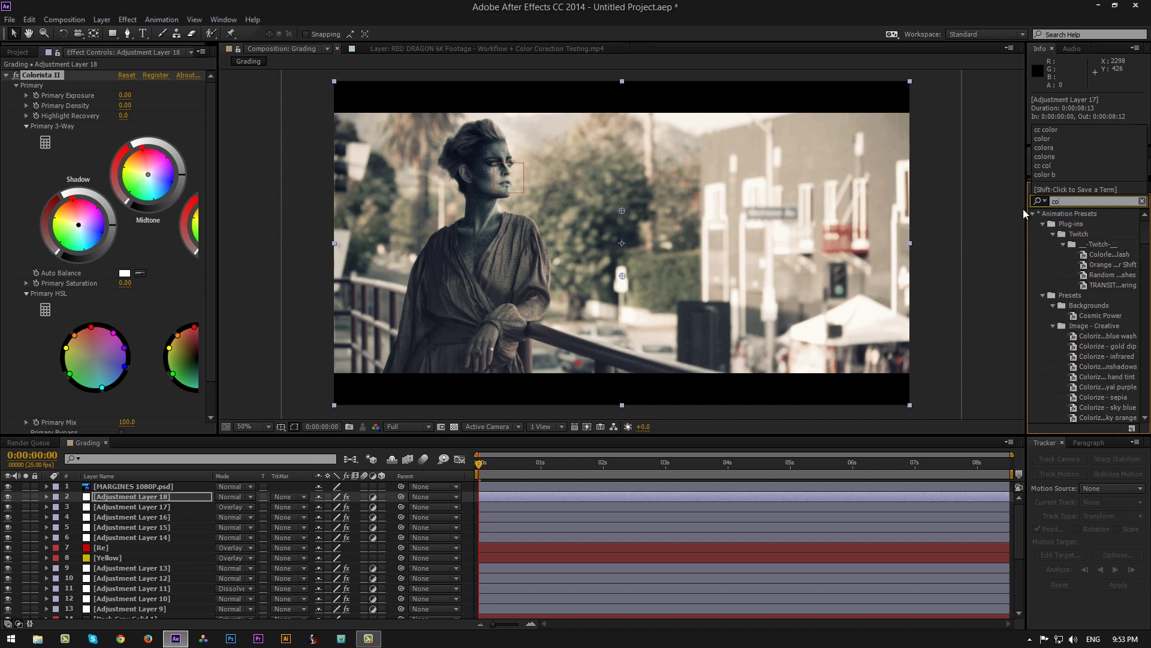
key("BackSpace")
key("BackSpace")
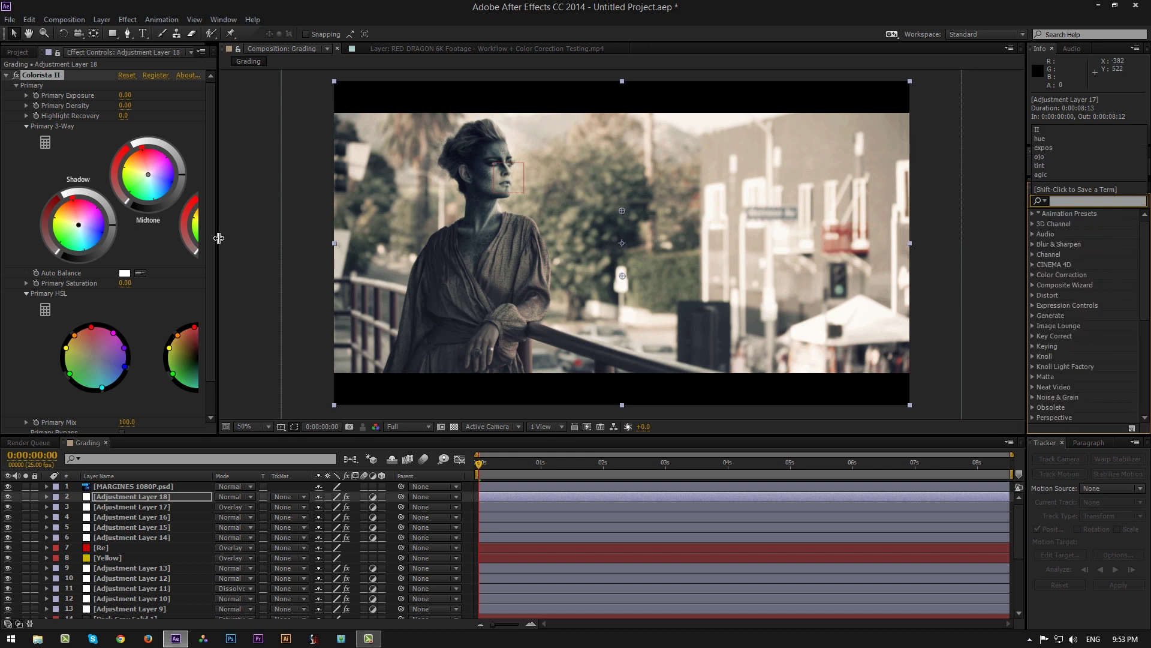
Step: Widen the effect settings and, in Colorista II's Primary 3-Way, shift shadows and midtones slightly toward blue and highlights slightly toward cyan
left_click_drag(219, 238, 347, 240)
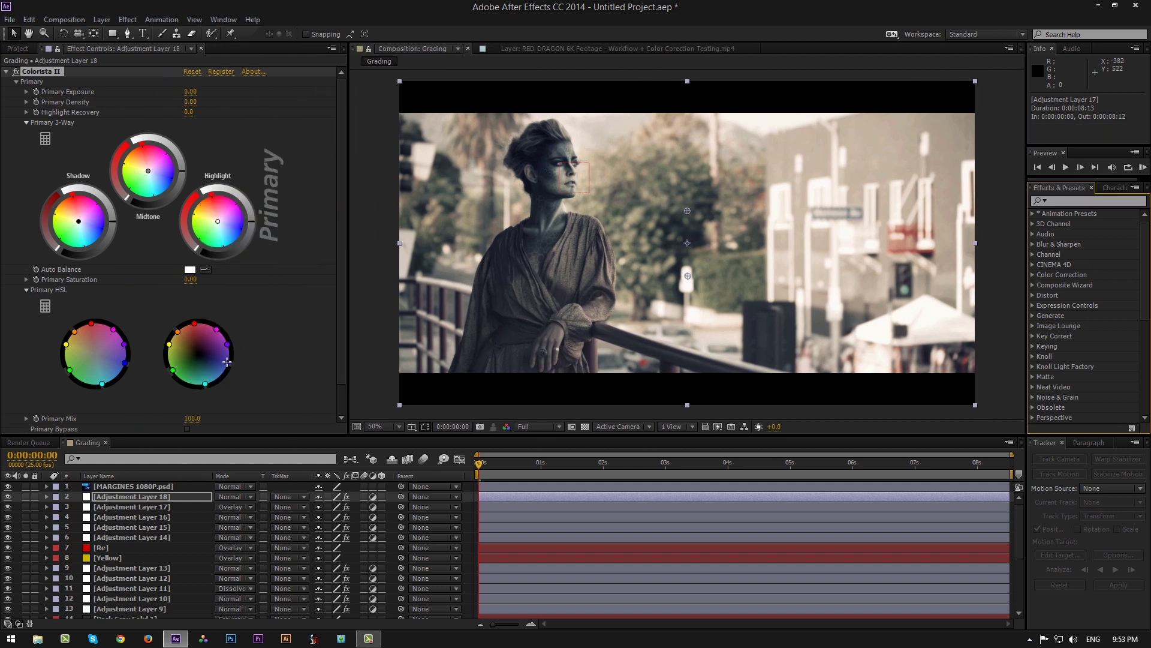
left_click_drag(227, 362, 226, 361)
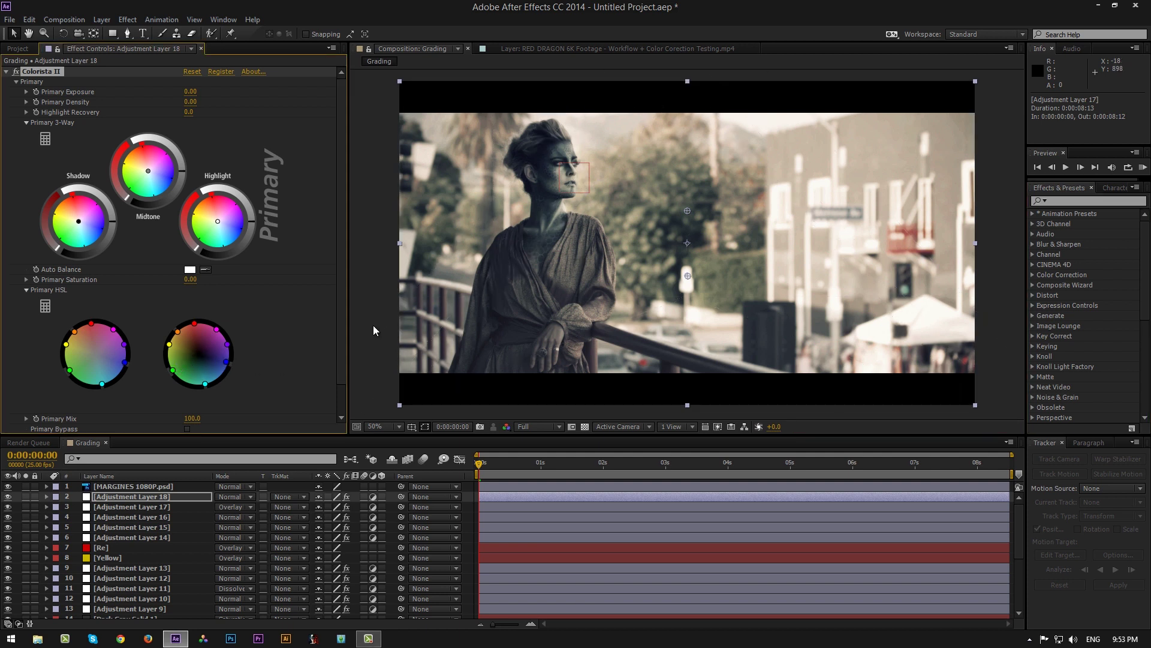
left_click(204, 269)
left_click_drag(218, 221, 215, 227)
left_click_drag(166, 186, 154, 174)
left_click_drag(76, 222, 80, 225)
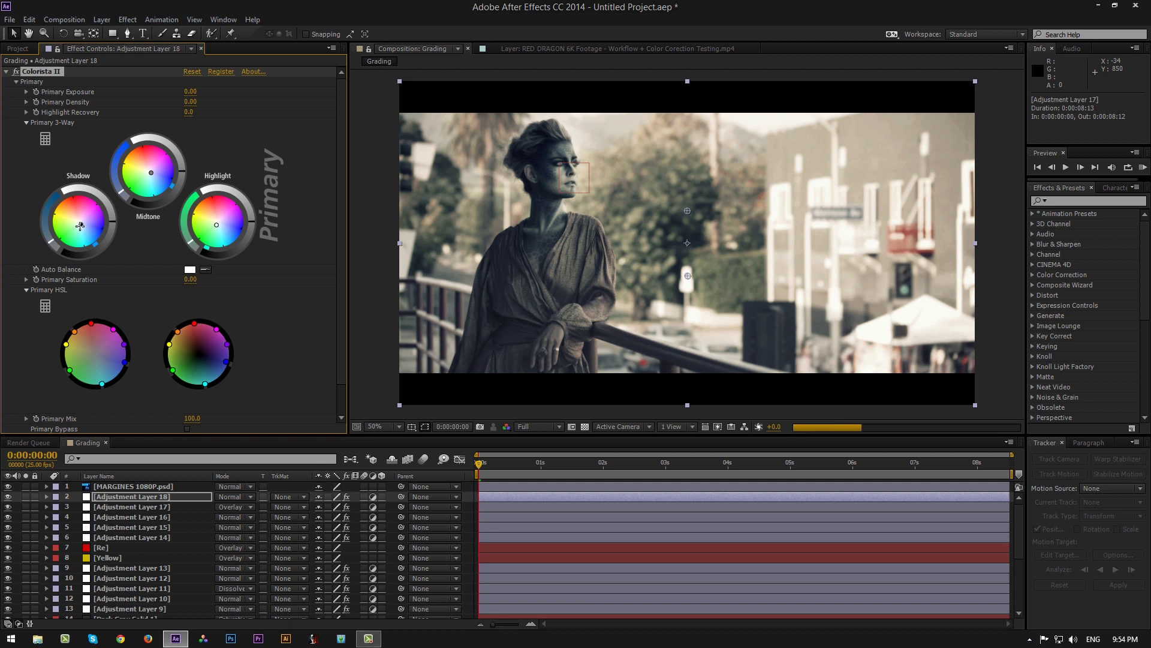
left_click_drag(79, 227, 76, 225)
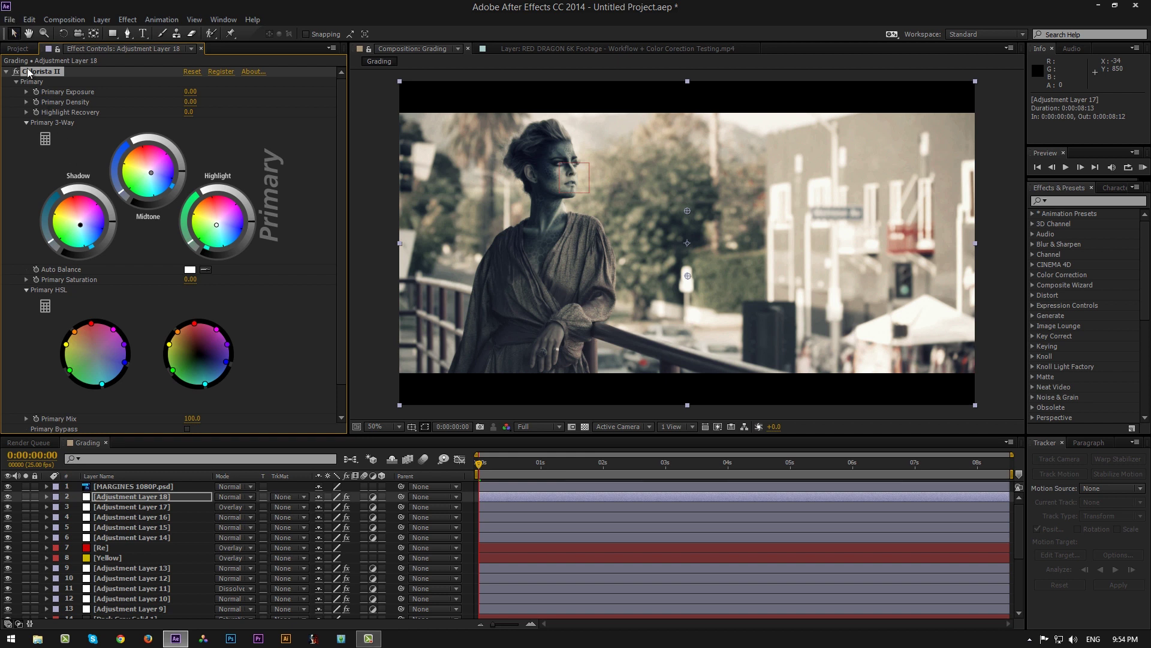
Step: Set Adjustment Layer 18's opacity to 20% and toggle the Colorista II effect to compare the result
left_click(16, 71)
key("t")
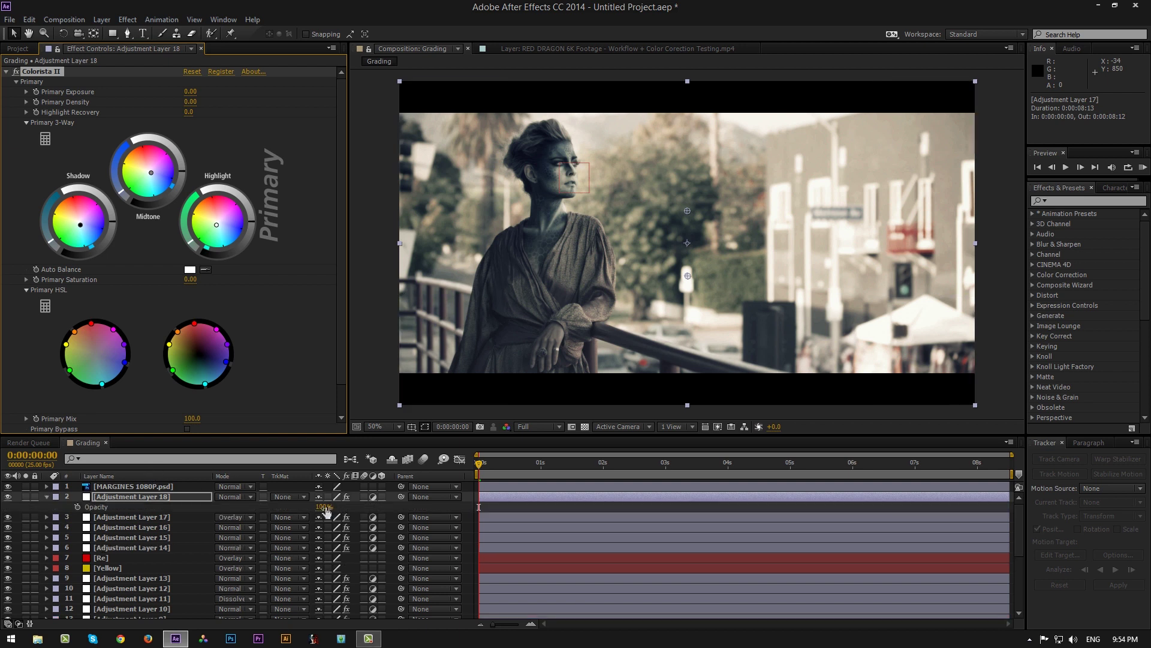
left_click(324, 507)
type("20")
key("Return")
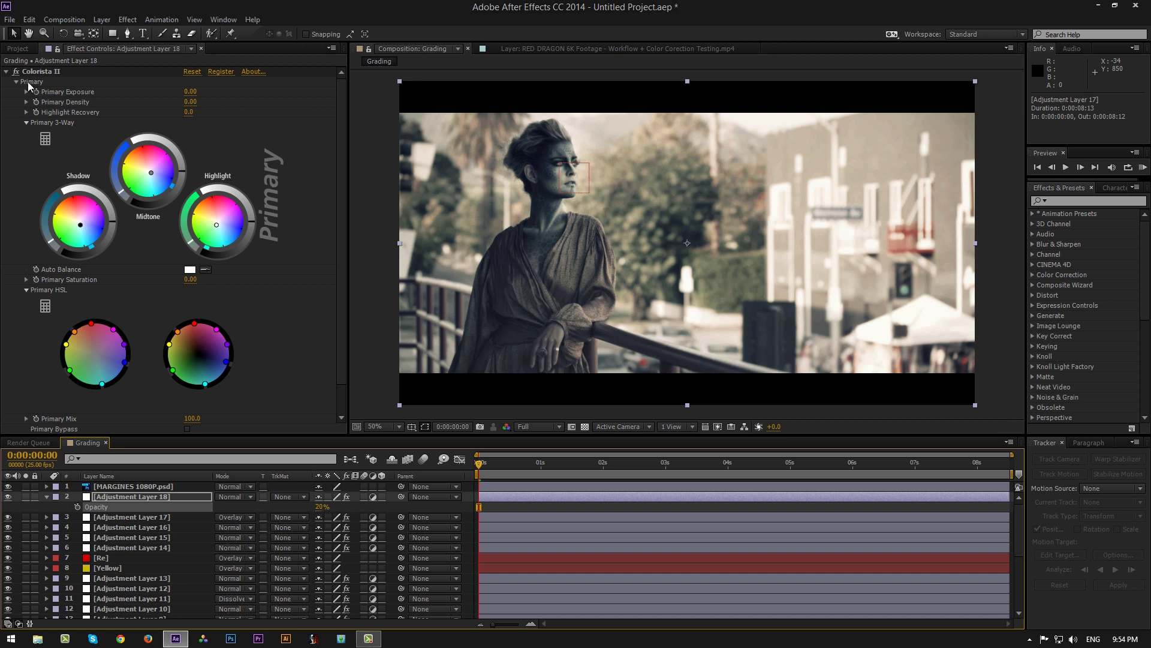
left_click(16, 71)
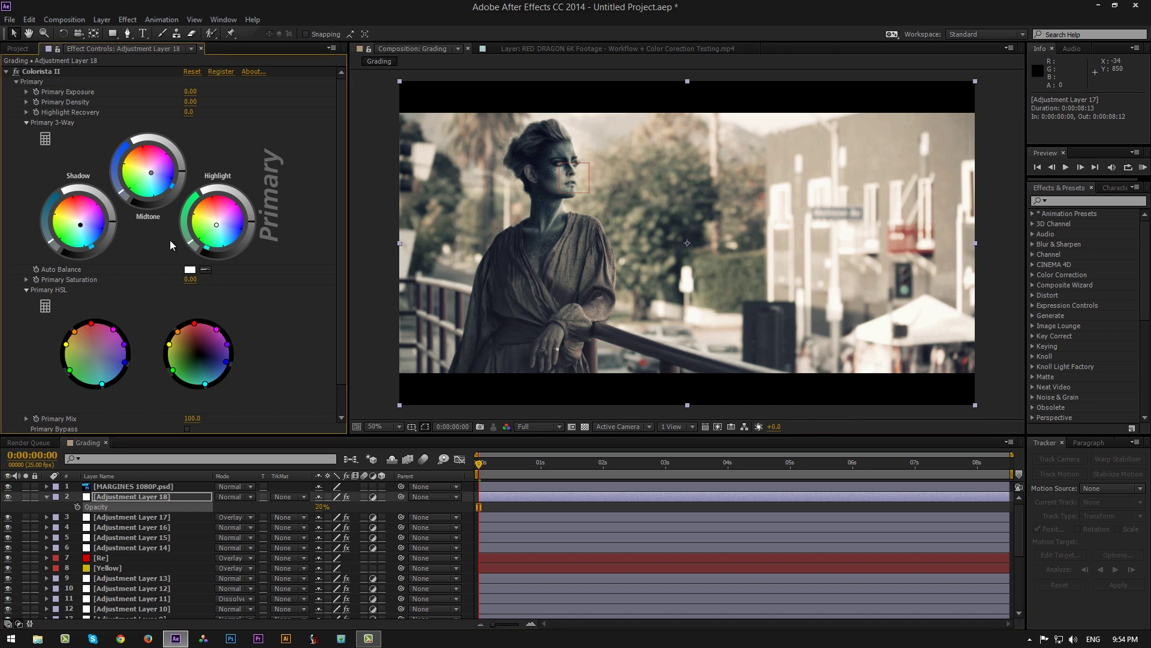
Step: Fine-tune the Colorista II Primary 3-Way by nudging shadows and midtones further toward blue and adjusting the highlights slightly
scroll(128, 278, "down", 1)
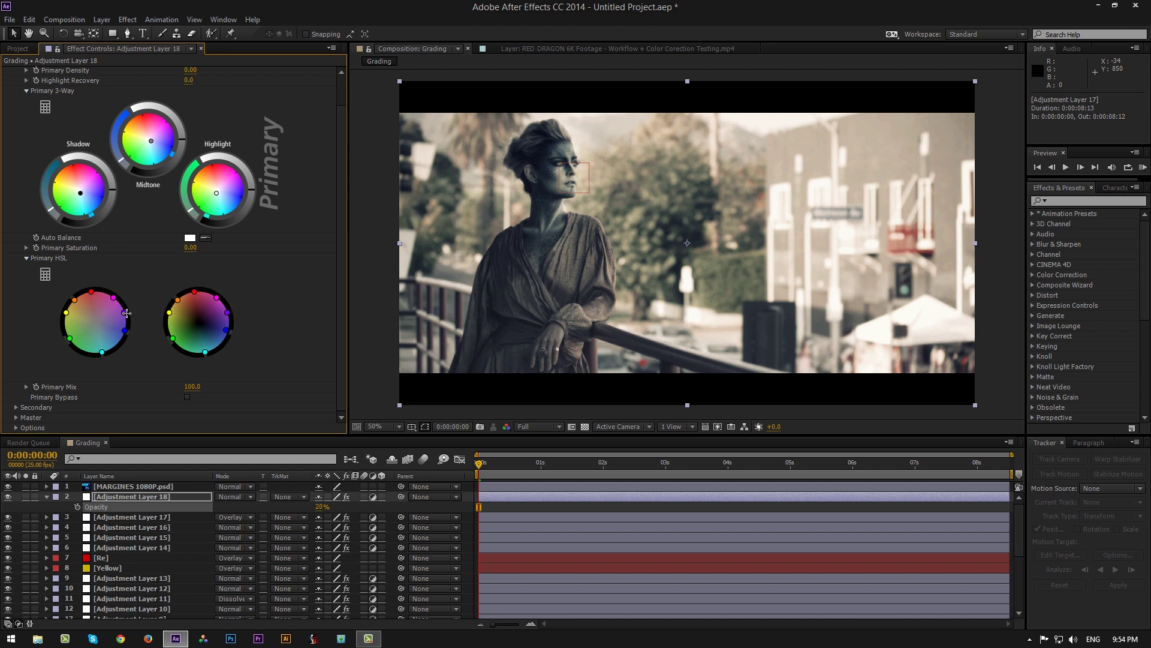
scroll(135, 242, "up", 1)
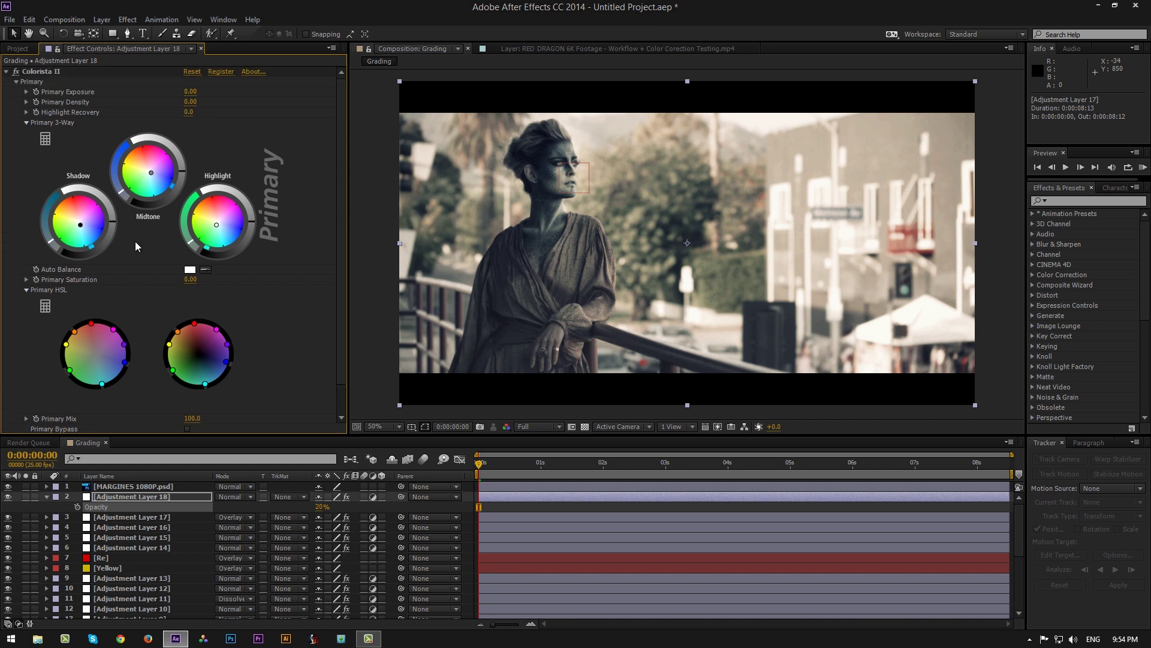
left_click(81, 225)
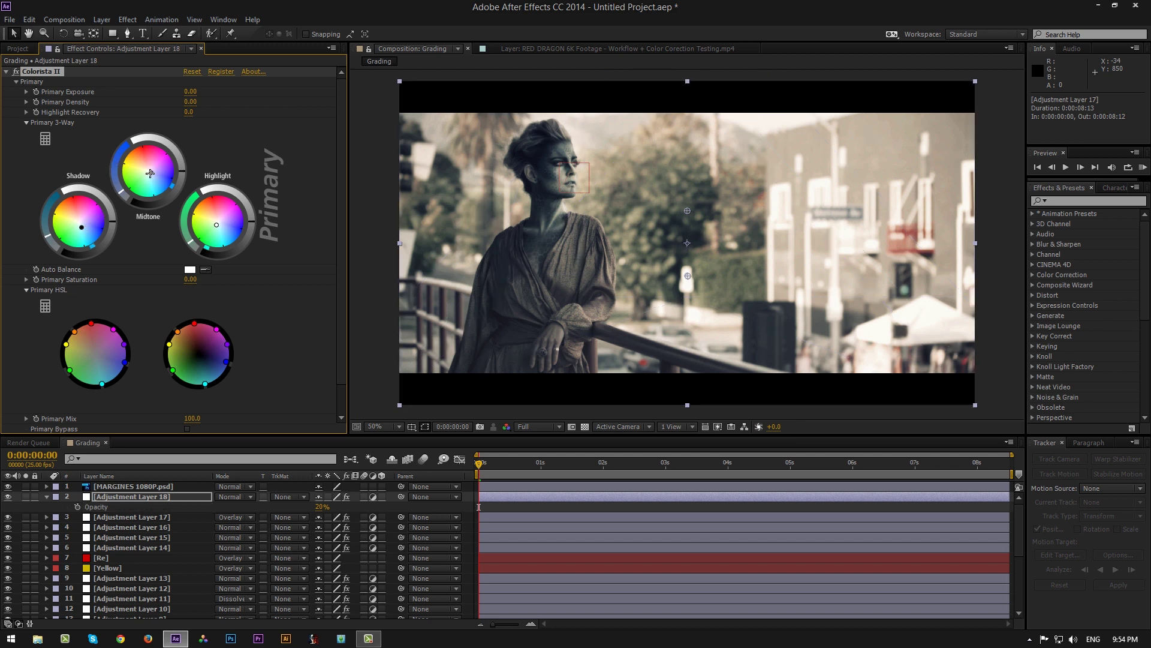
left_click_drag(150, 173, 153, 174)
left_click(216, 226)
left_click(7, 71)
left_click(5, 73)
scroll(8, 80, "down", 1)
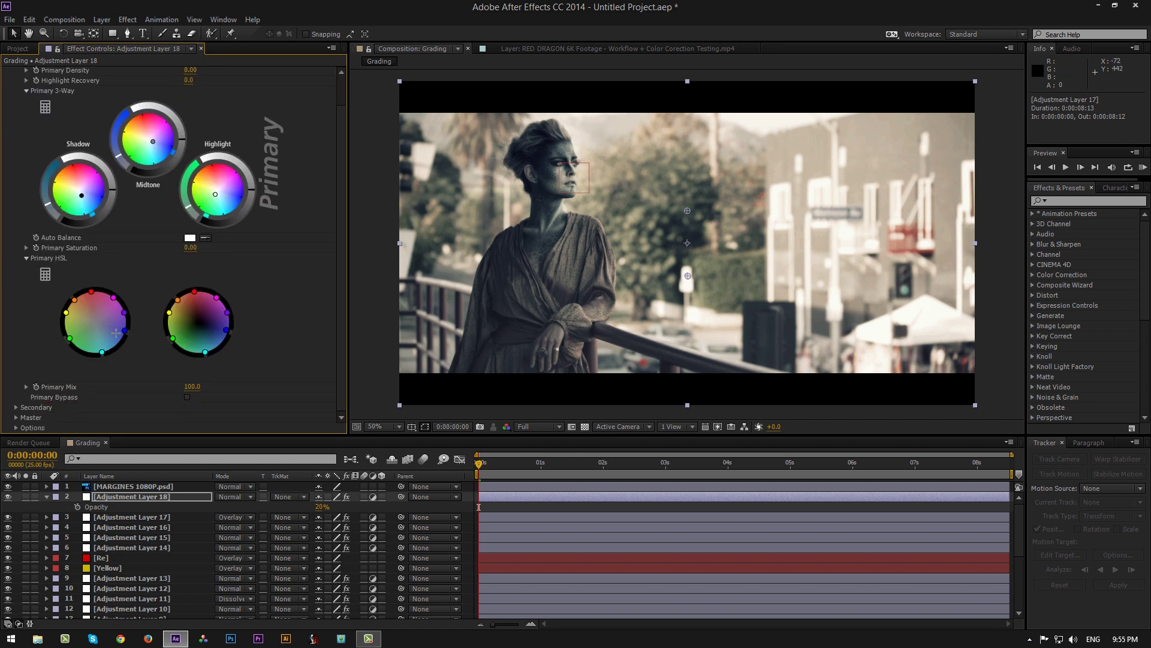
Step: Collapse the Colorista II settings and Adjustment Layer 18's properties, and add a new adjustment layer above it
scroll(120, 357, "up", 1)
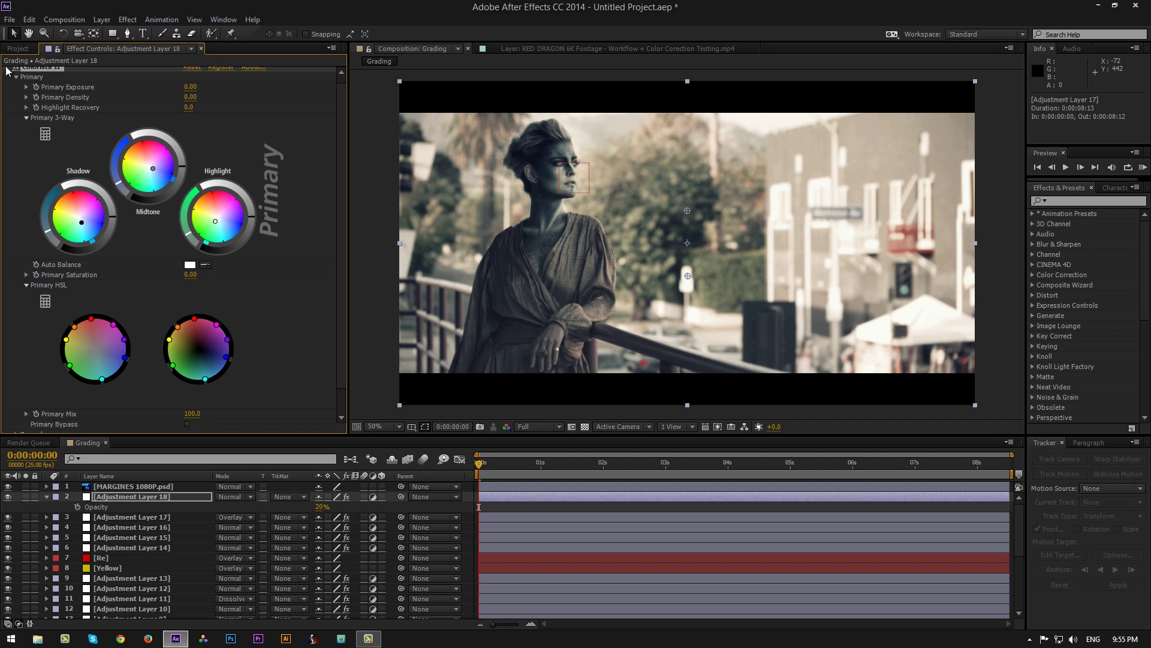
left_click(6, 67)
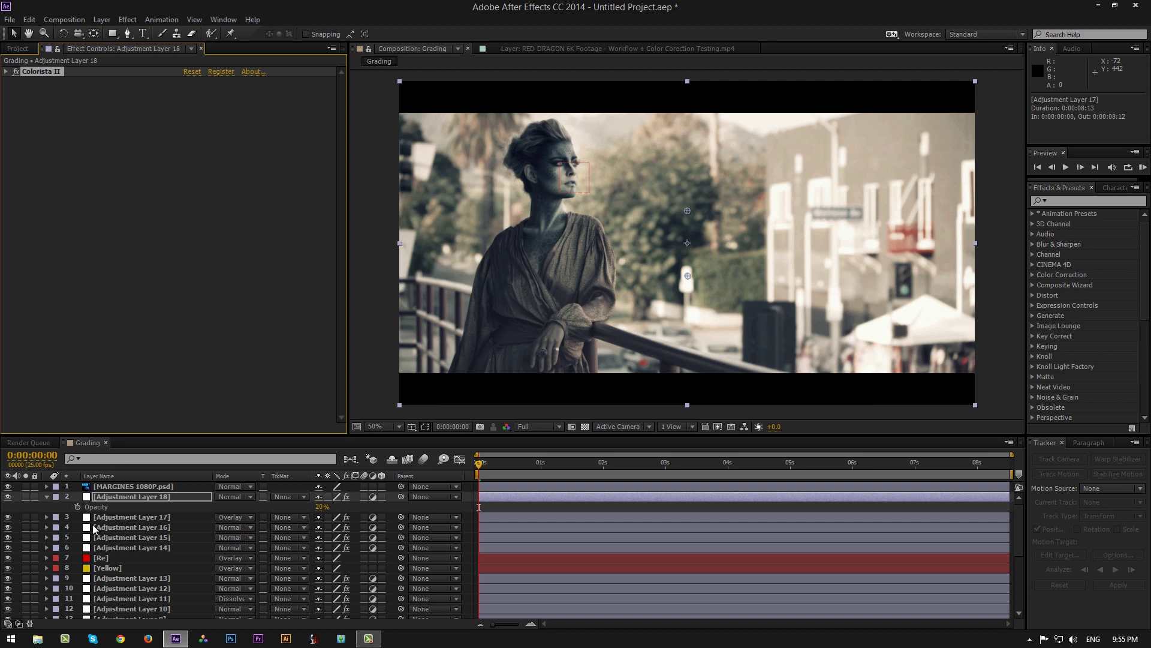
left_click(47, 496)
left_click(102, 19)
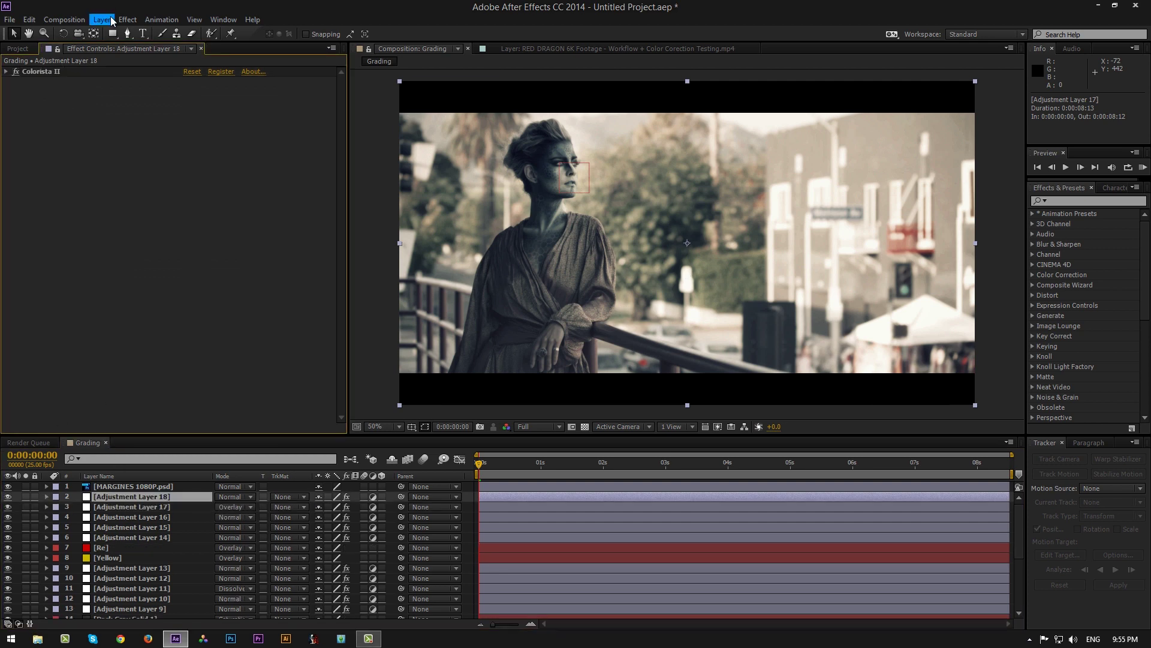
mouse_move(198, 34)
left_click(352, 112)
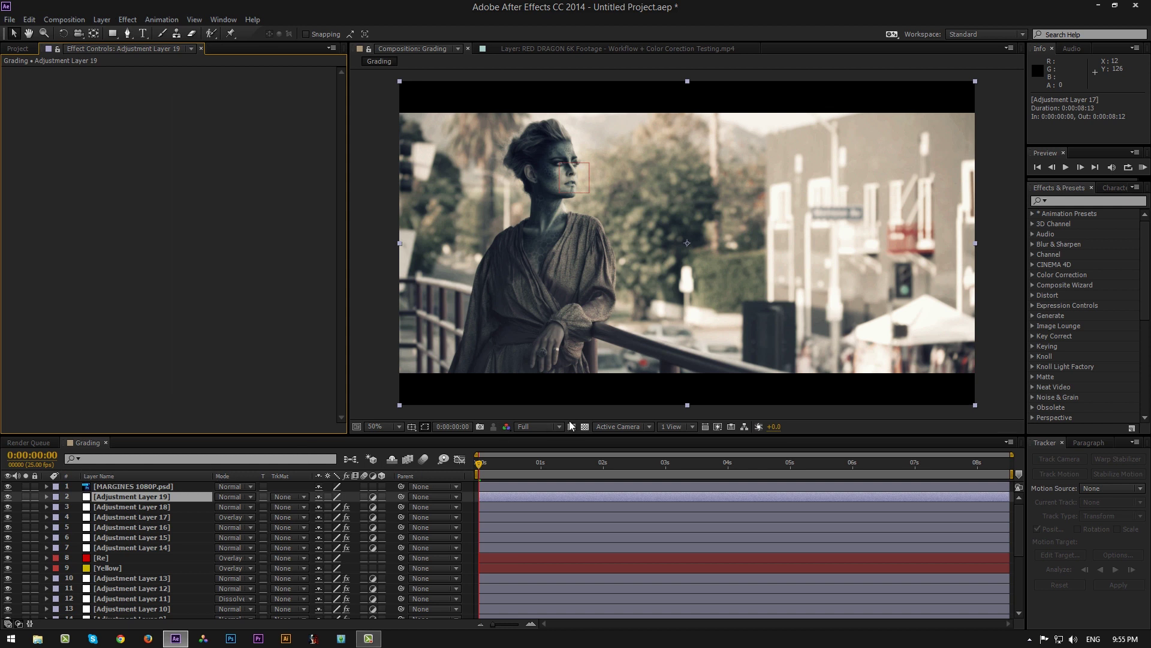
Step: Find the Colorama effect, apply it to Adjustment Layer 19, and clear the effects search
left_click(1071, 201)
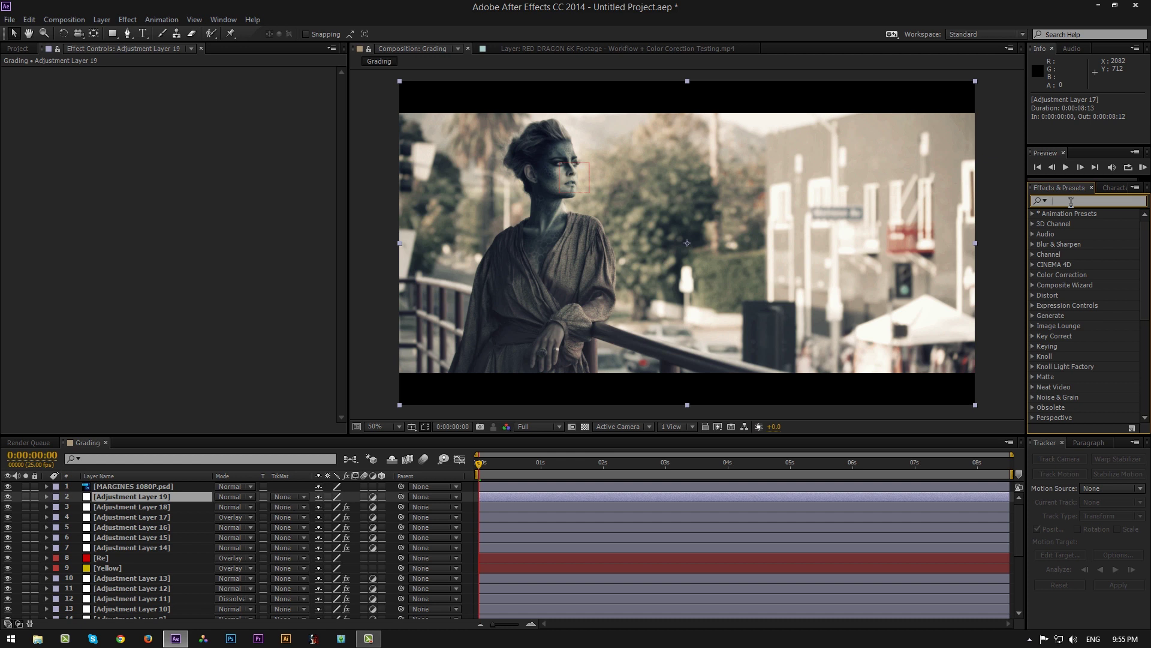
type("colora")
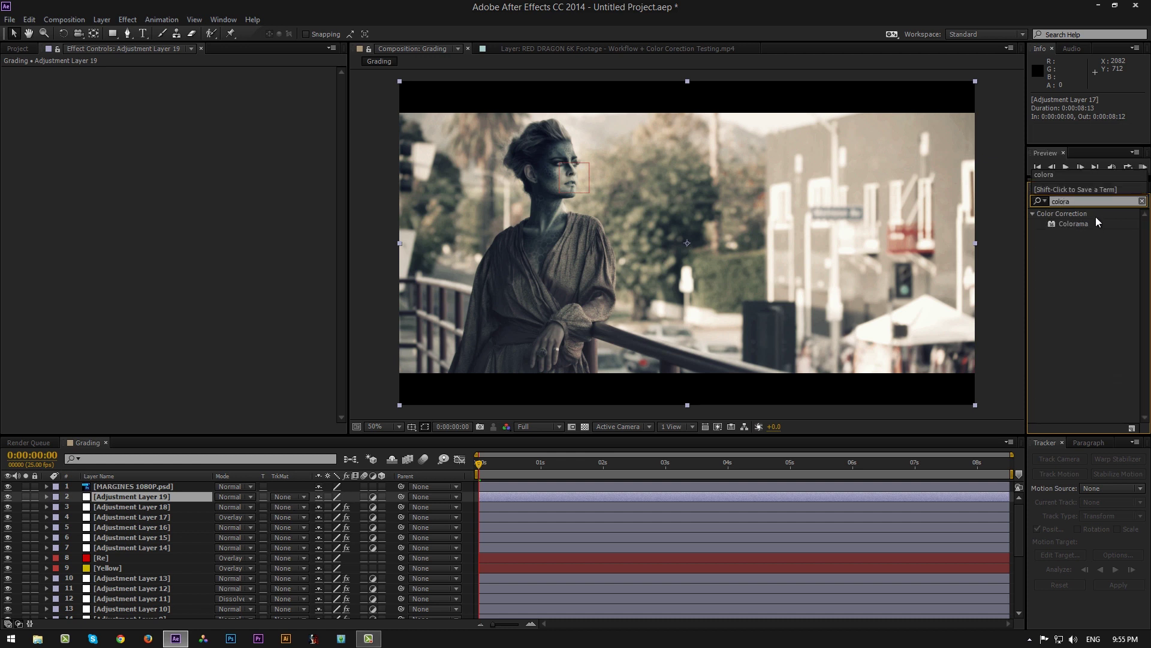
double_click(1085, 224)
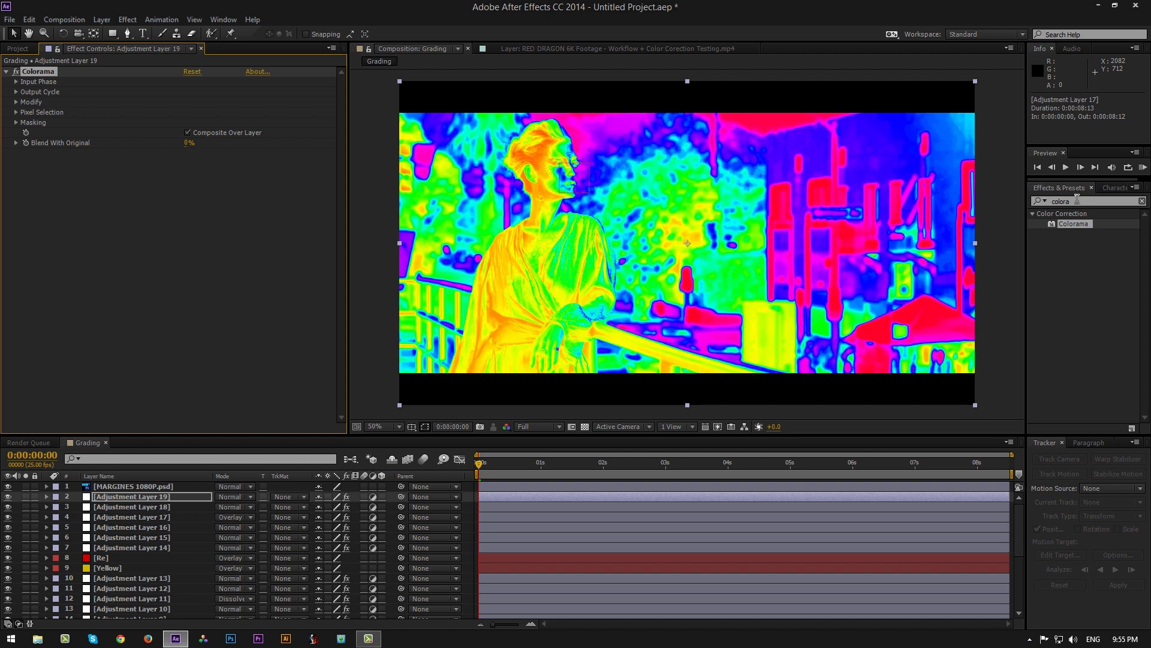
left_click(1142, 201)
Step: Expand Colorama's Input Phase and Output Cycle settings, try the Sepia 2 preset palette, and settle on Sepia 1
left_click(15, 78)
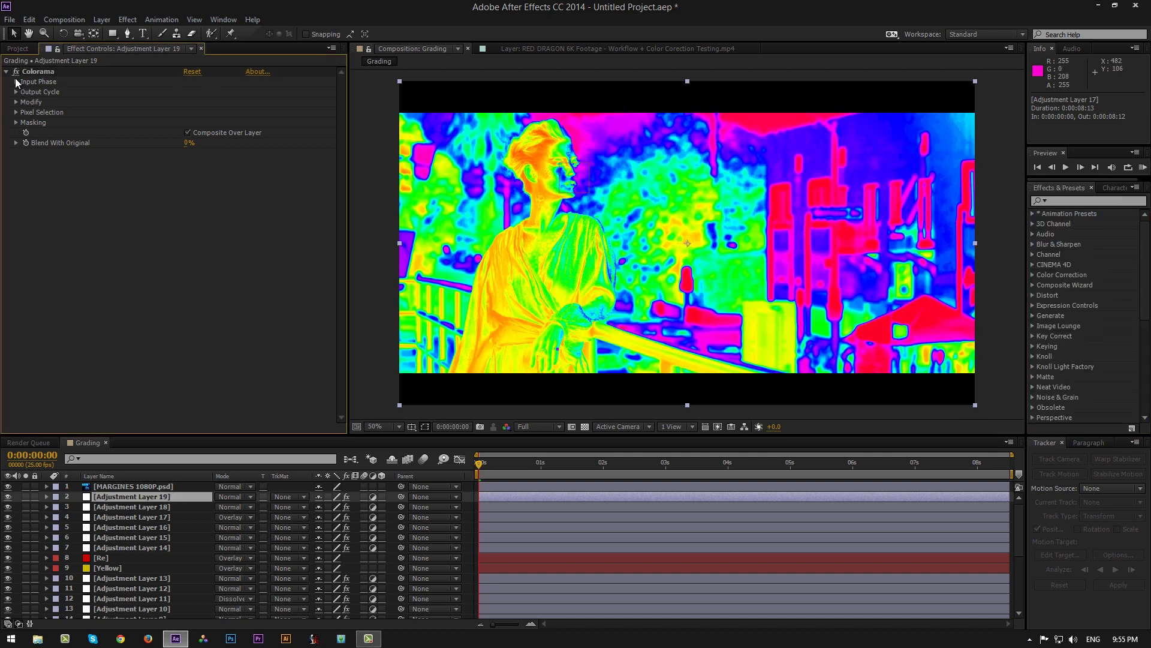
left_click(14, 82)
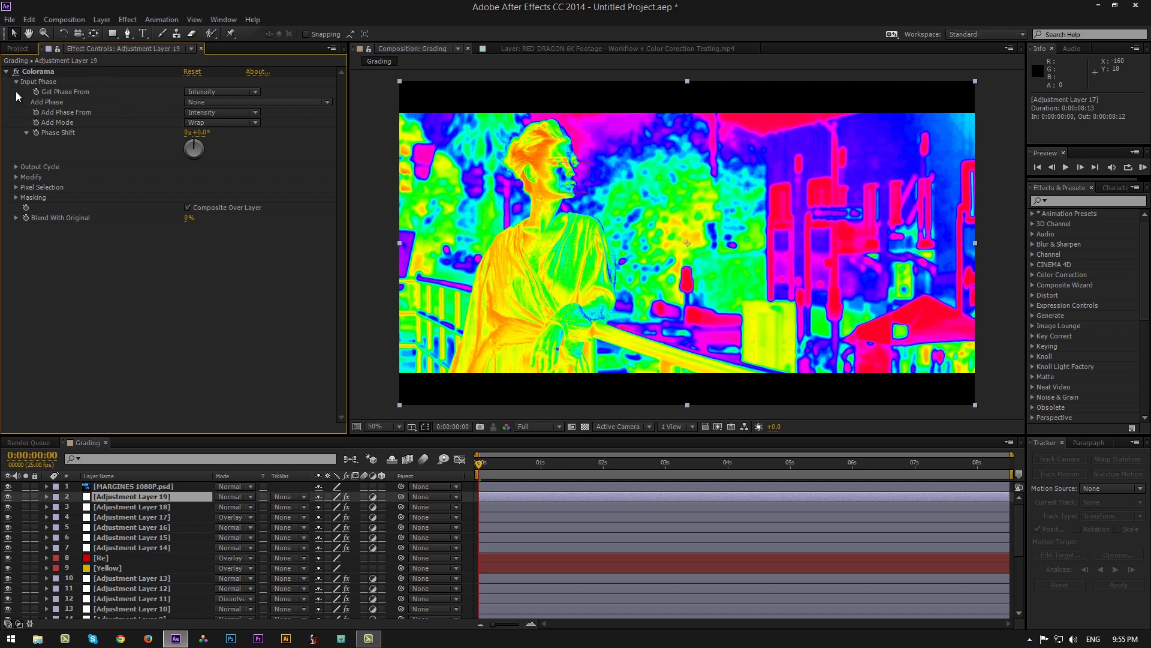
left_click(15, 167)
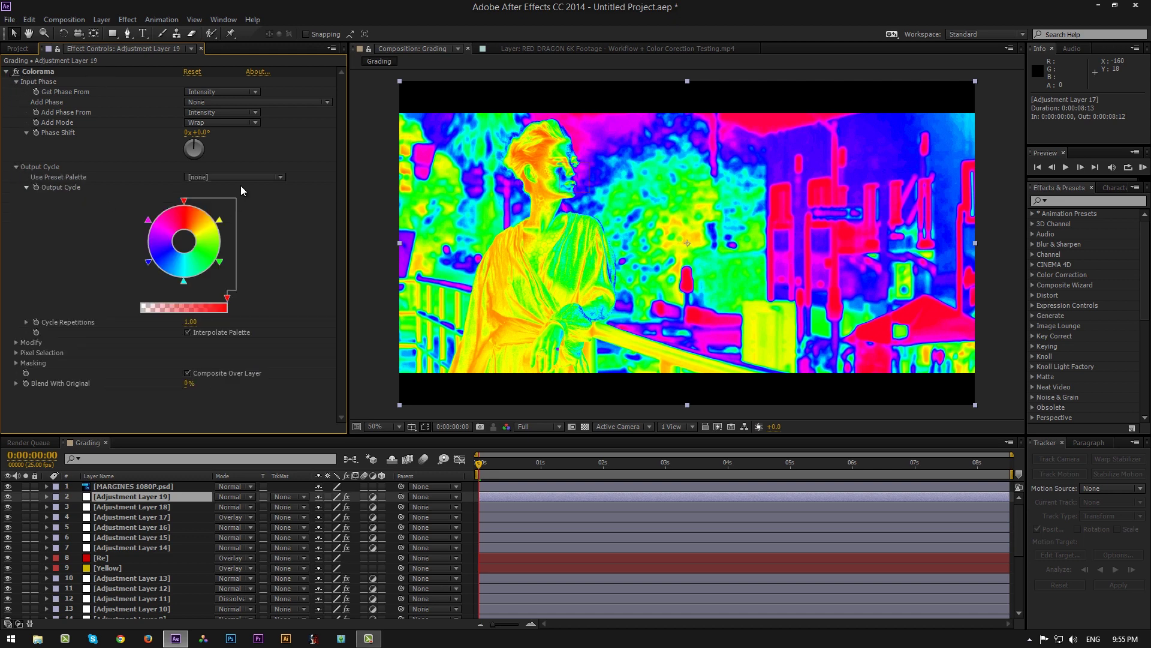
left_click(257, 179)
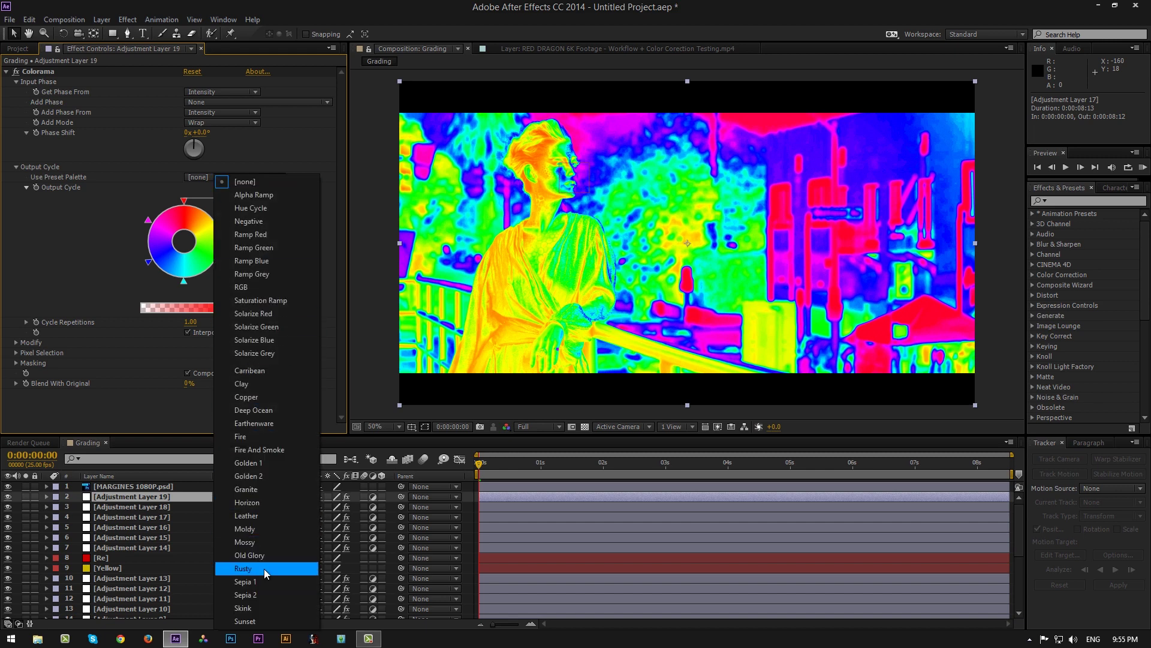
left_click(258, 599)
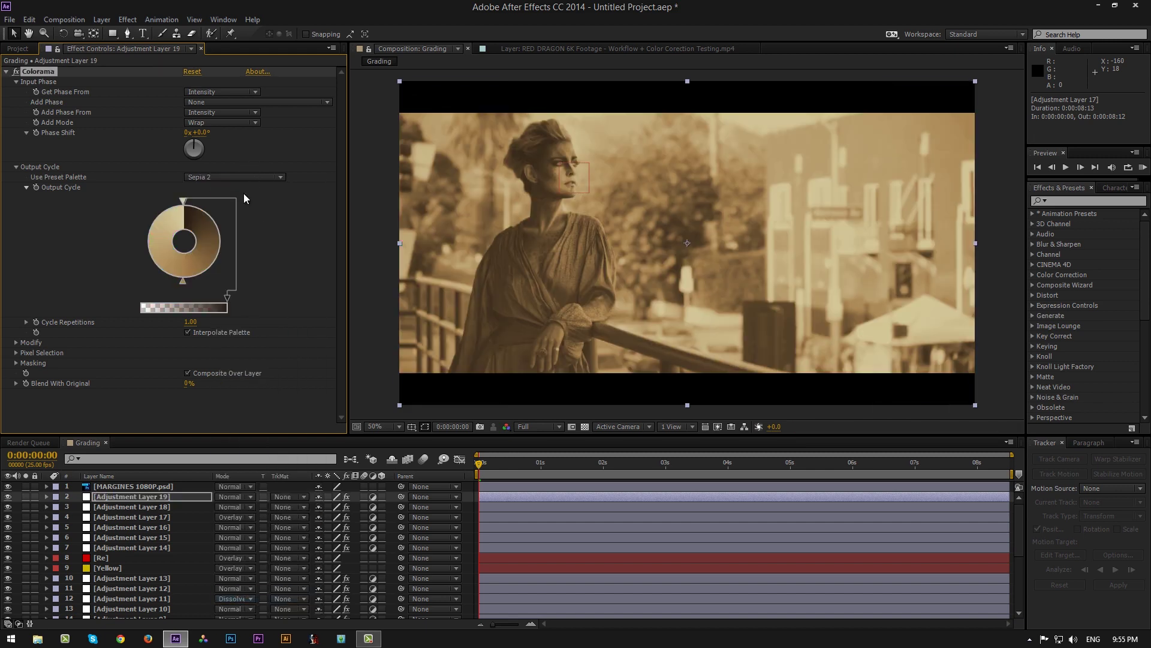
left_click(245, 176)
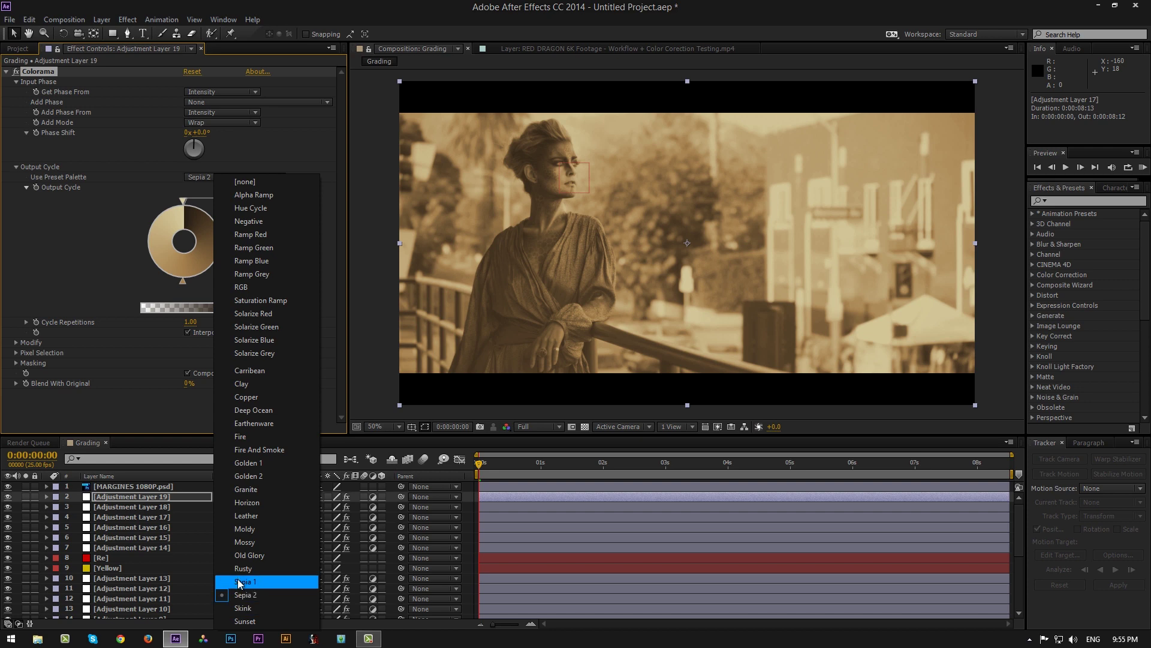
left_click(252, 581)
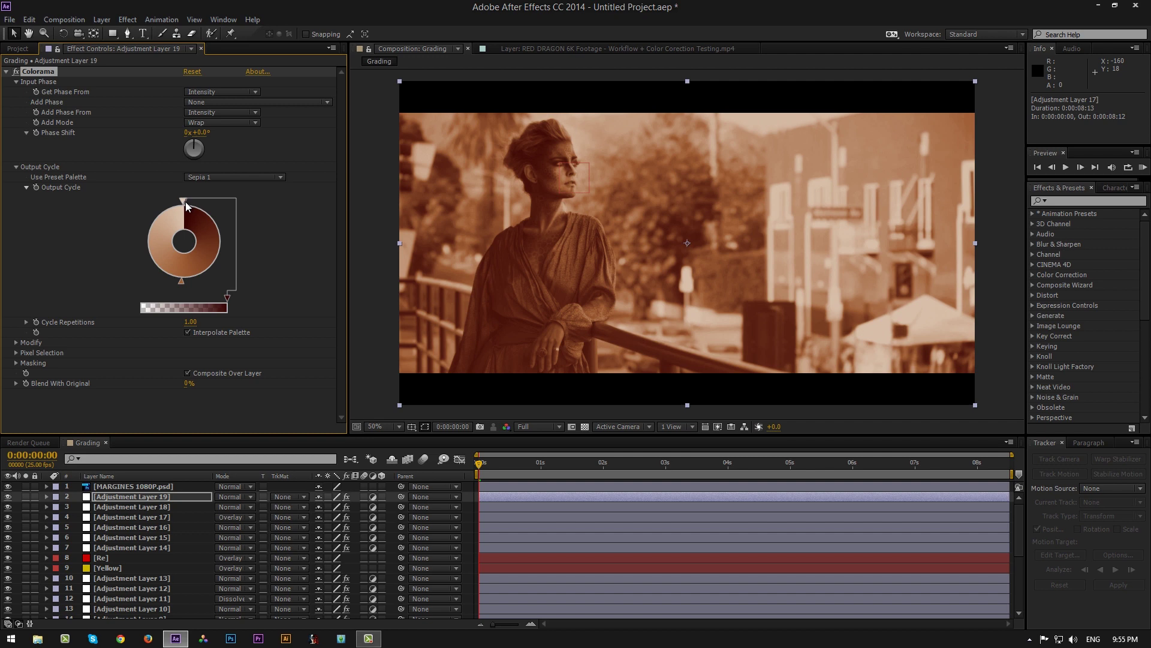
Step: Move the two uppermost Output Cycle markers to opposite sides of the wheel and recolor the dark one to brownish orange (RGB 149, 86, 2)
left_click_drag(186, 202, 220, 236)
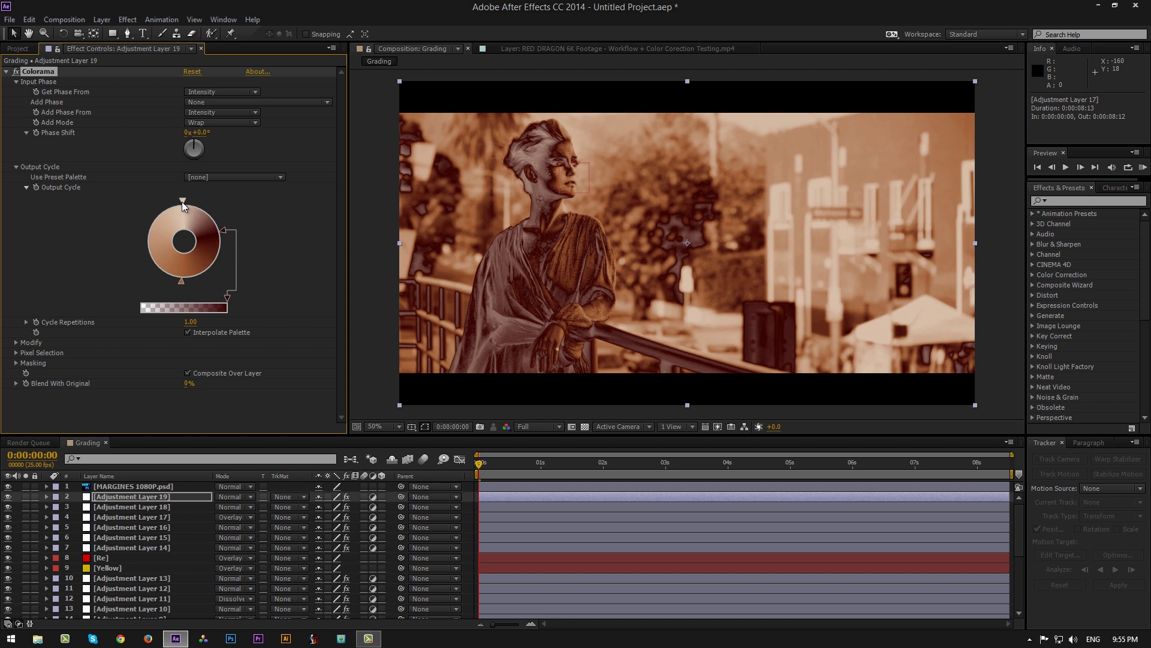
mouse_move(182, 203)
left_mouse_down()
mouse_move(149, 221)
mouse_move(147, 248)
left_mouse_up()
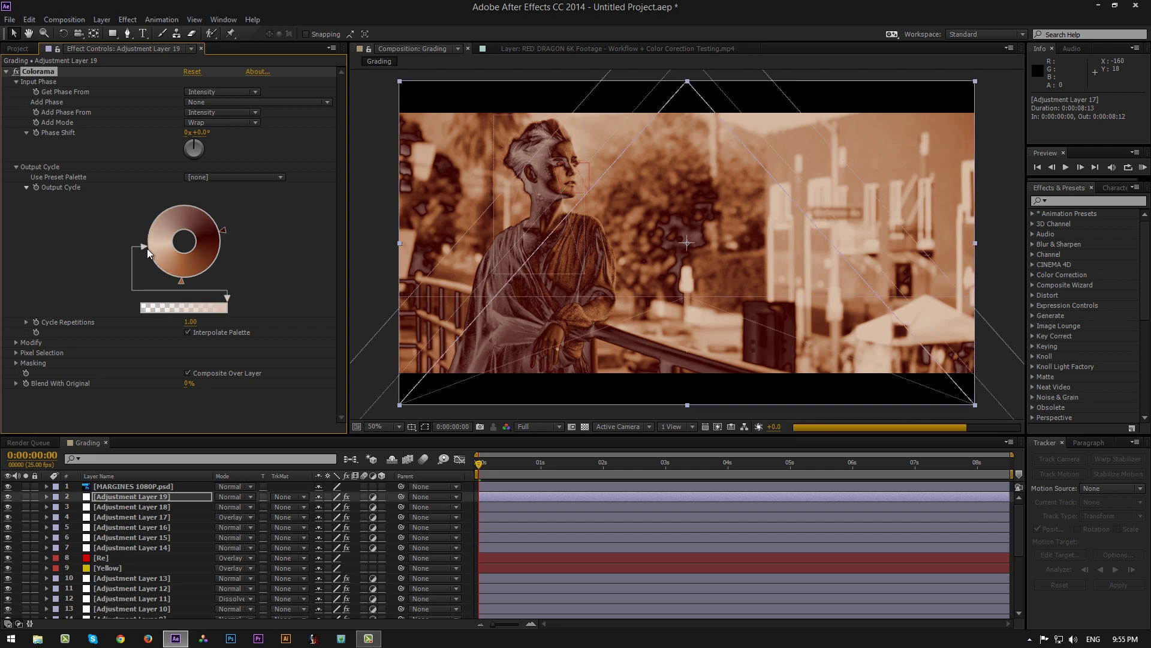
left_click(223, 233)
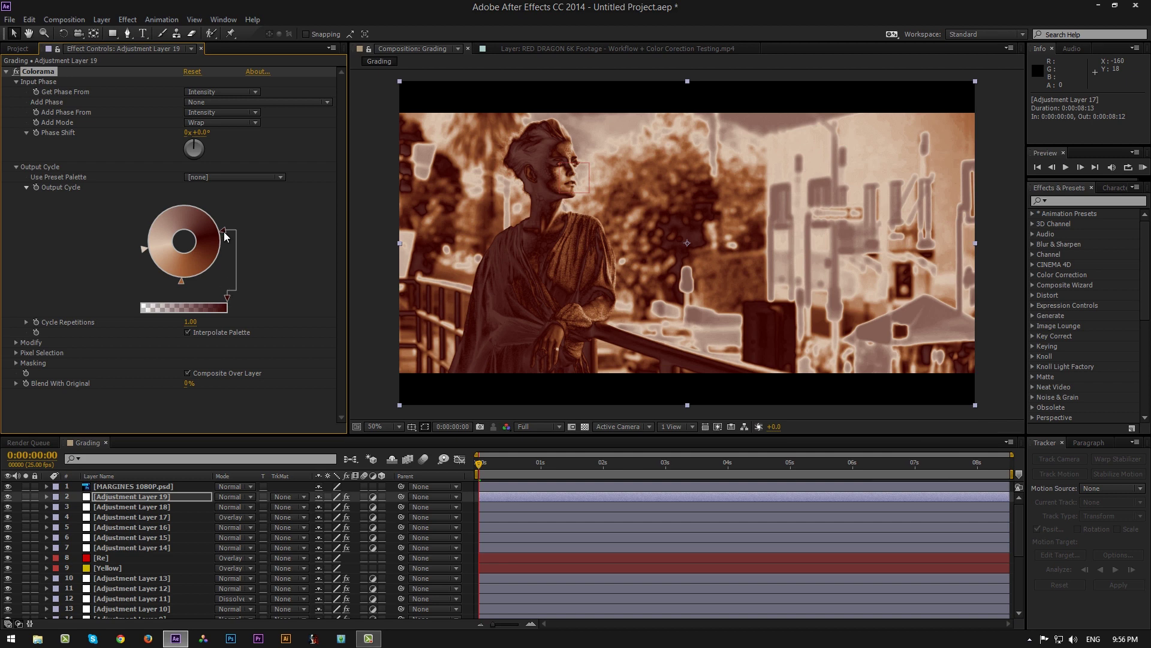
double_click(223, 231)
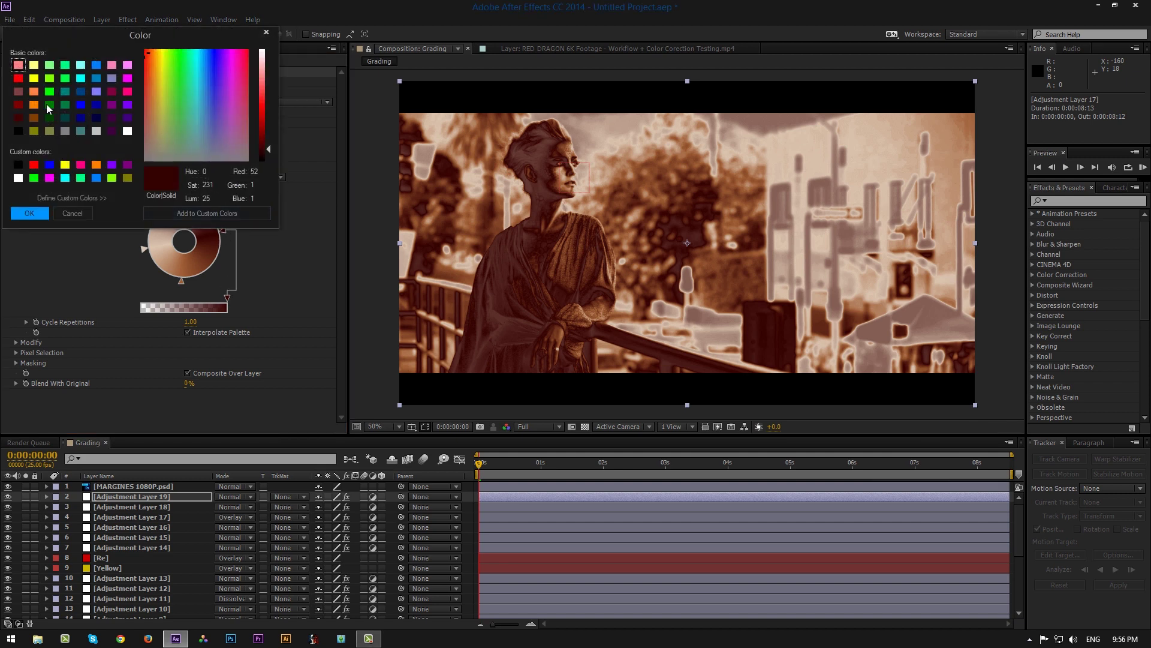
left_click(31, 92)
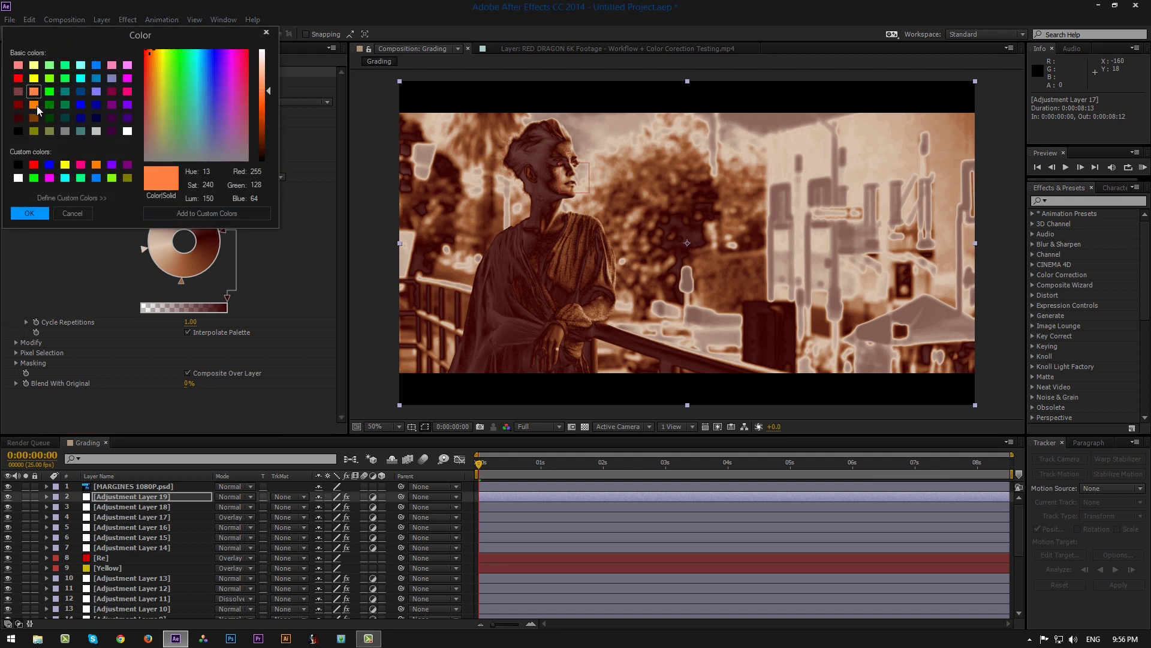
left_click(36, 104)
mouse_move(268, 106)
left_mouse_down()
mouse_move(268, 127)
mouse_move(267, 118)
left_mouse_up()
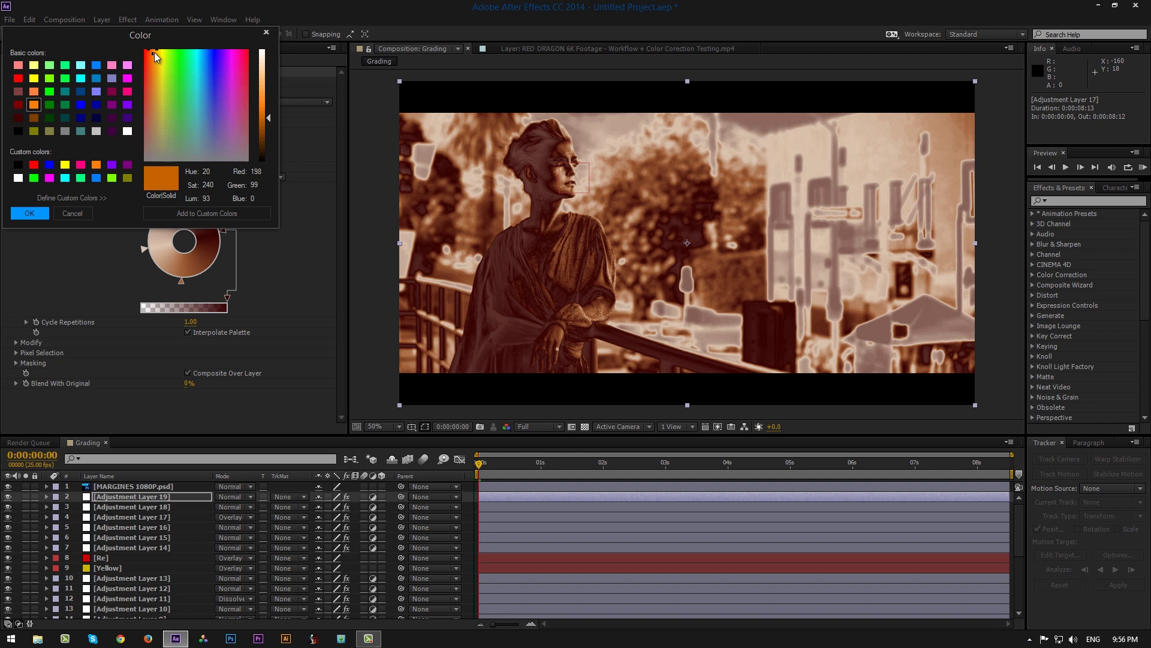
left_click_drag(154, 52, 154, 52)
left_click_drag(268, 121, 270, 128)
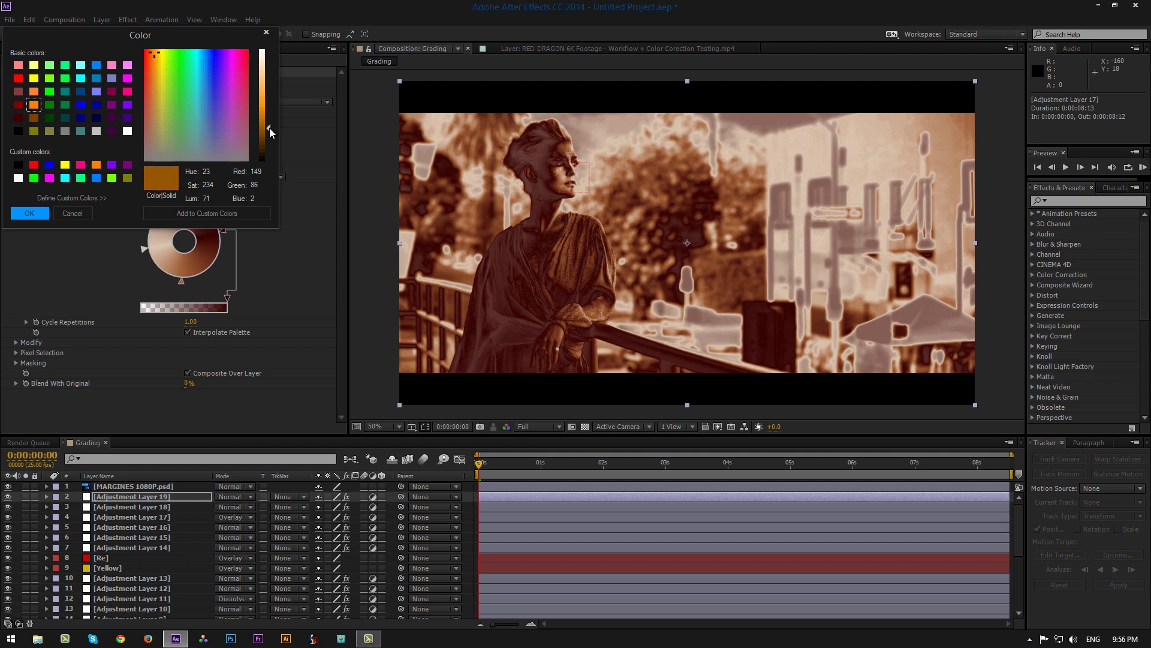
left_click(29, 213)
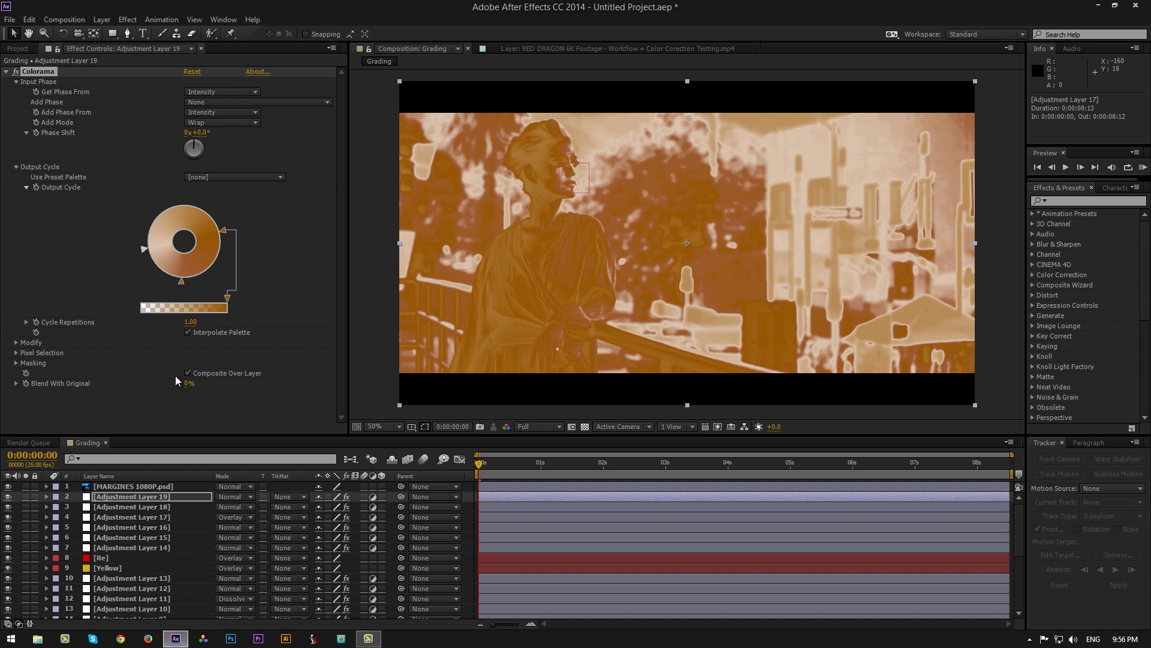
Step: Try setting Colorama's Cycle Repetitions to 0 and undo the change
left_click(190, 322)
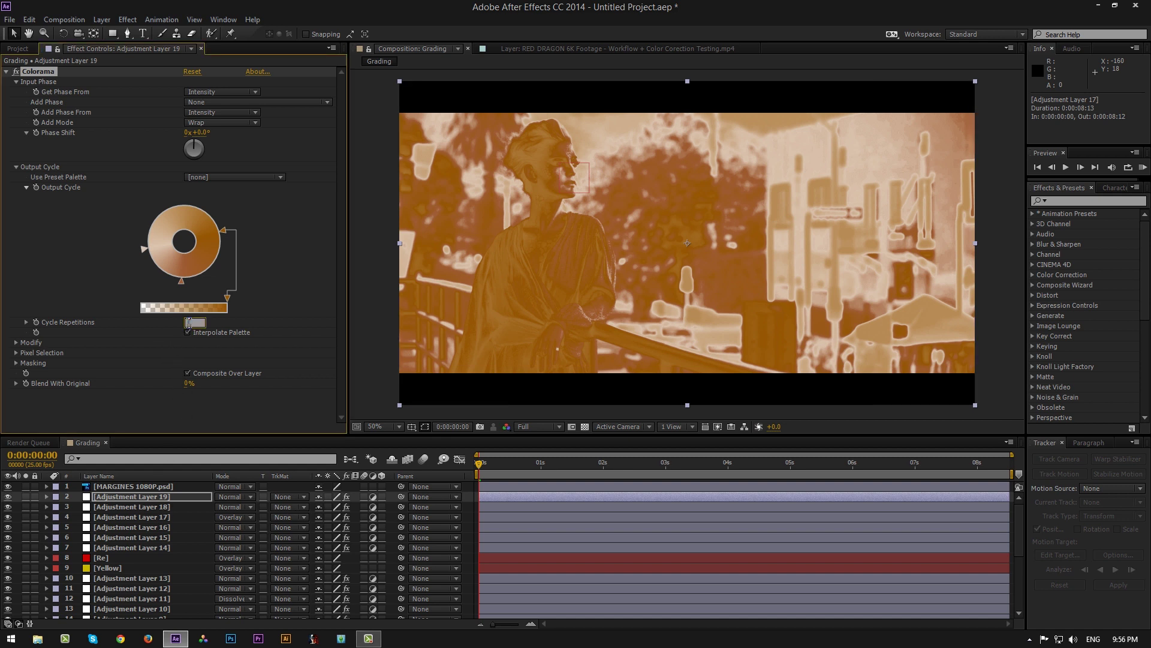
type("0")
key("Return")
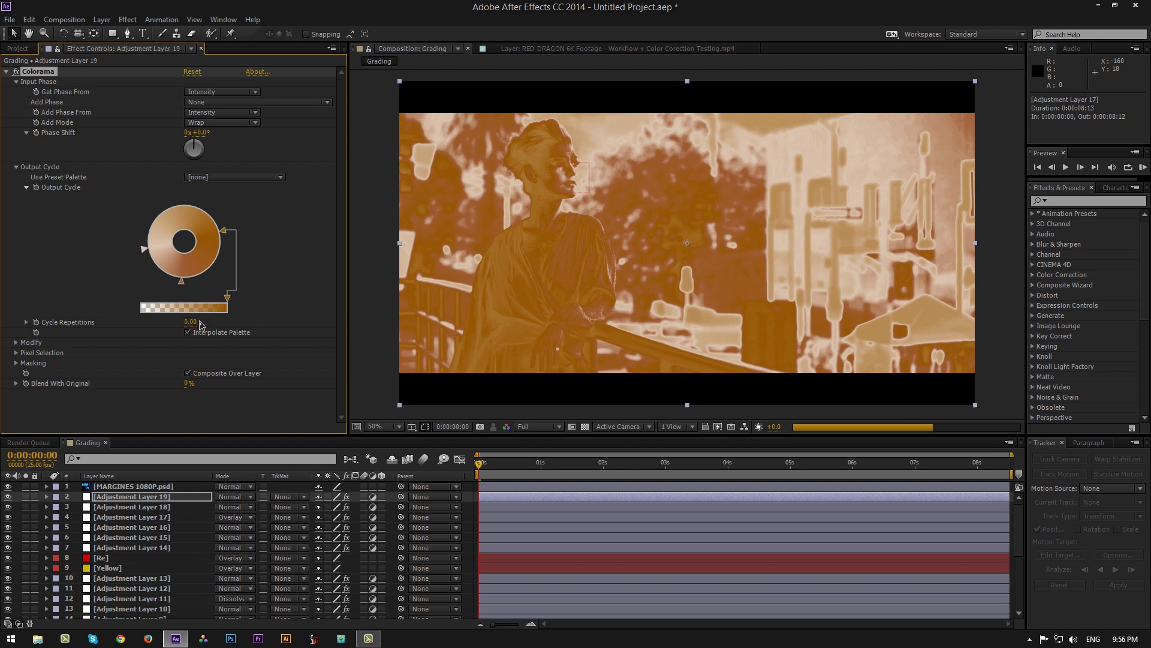
left_click(190, 323)
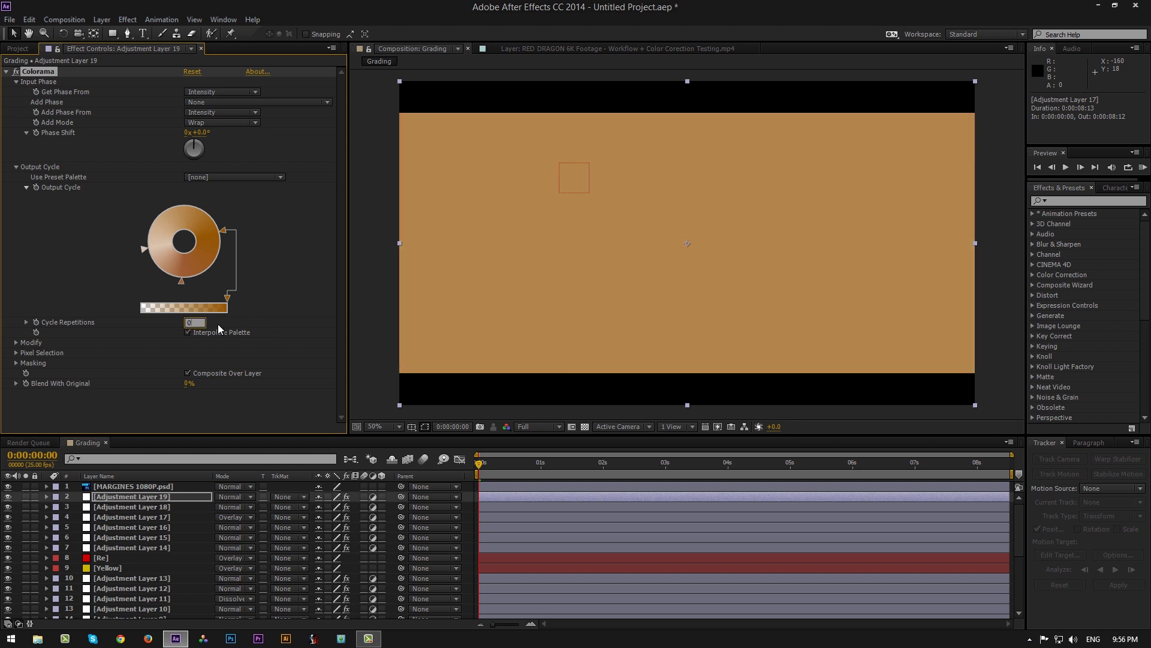
key("Return")
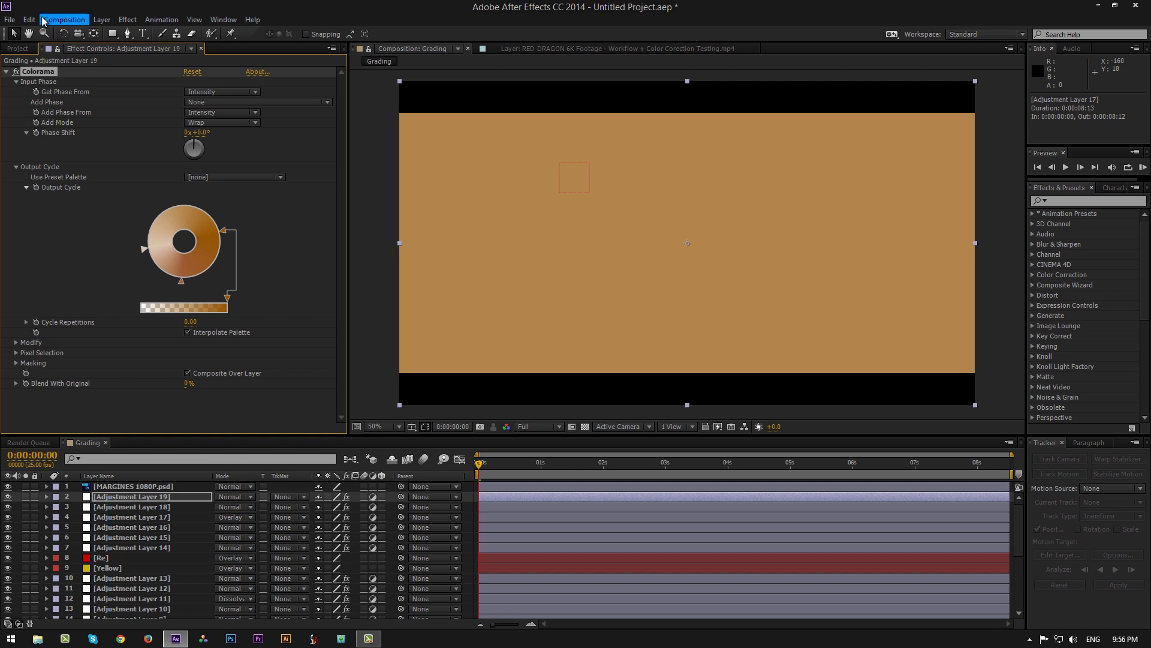
key("ctrl+z")
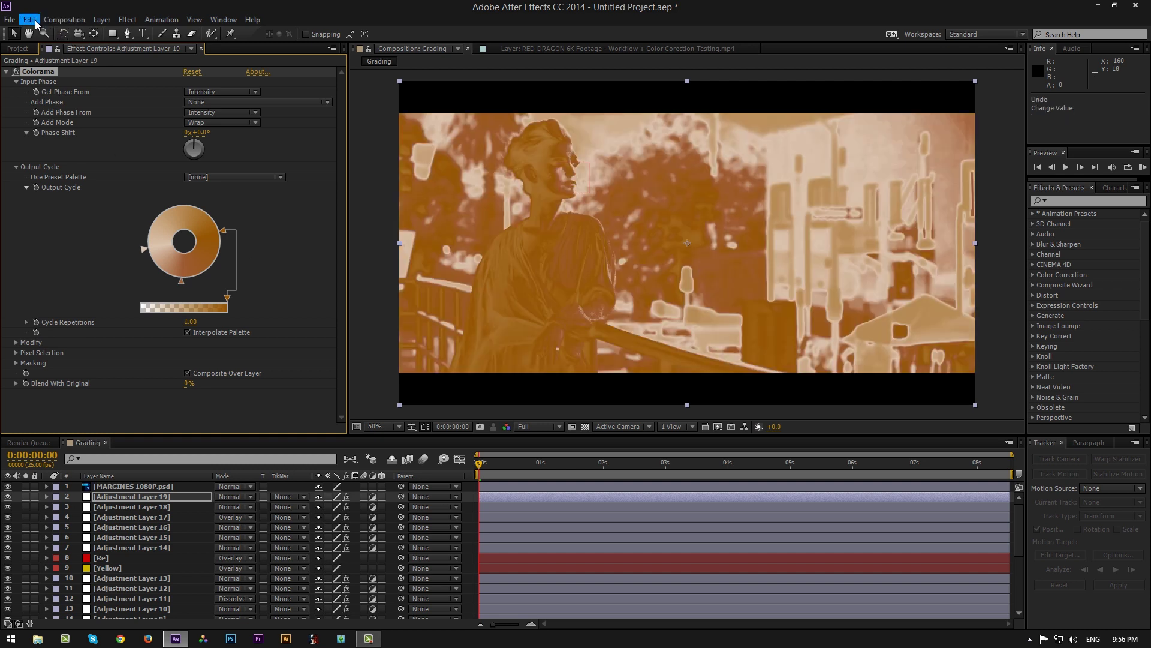
Step: Set Colorama's Blend With Original to 96%, toggle the effect to compare, and collapse its settings
left_click(187, 383)
type("96")
key("Return")
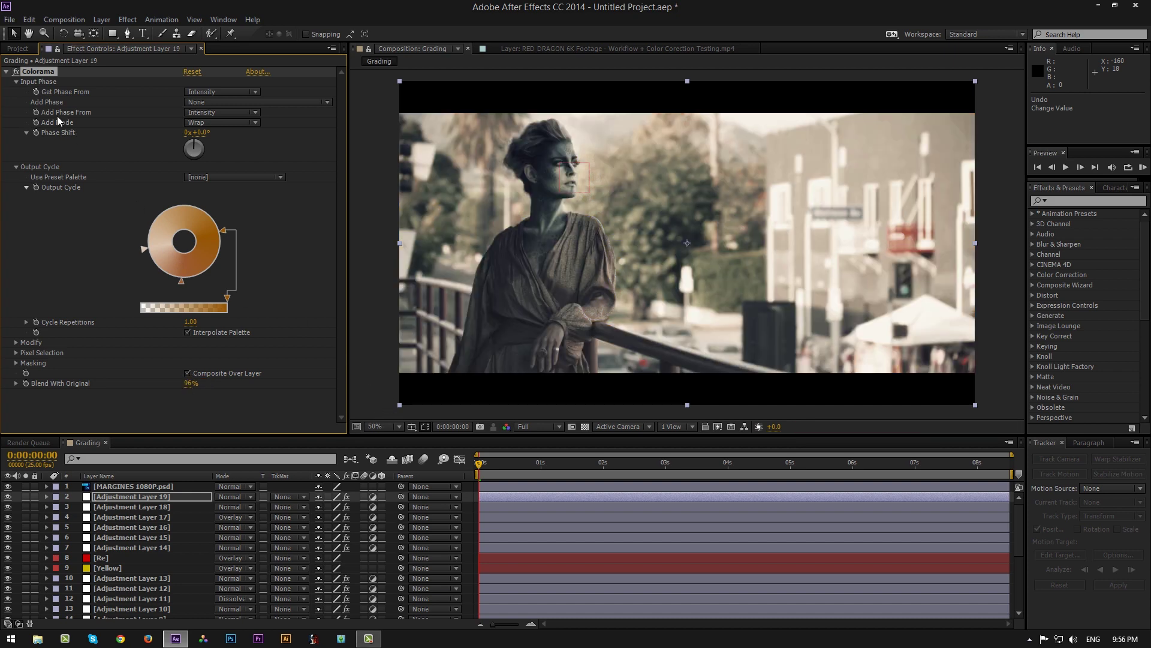
left_click(18, 71)
left_click(6, 72)
Step: Find the Exposure color correction effect and apply it to Adjustment Layer 19
left_click(1075, 201)
type("expos")
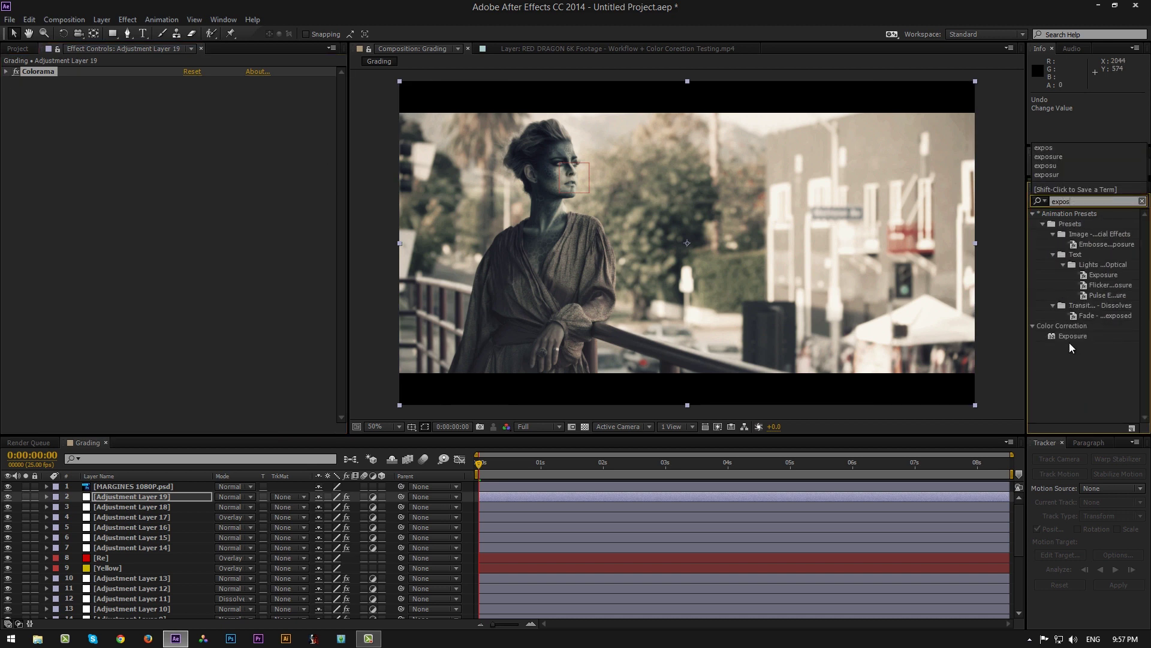
double_click(1072, 337)
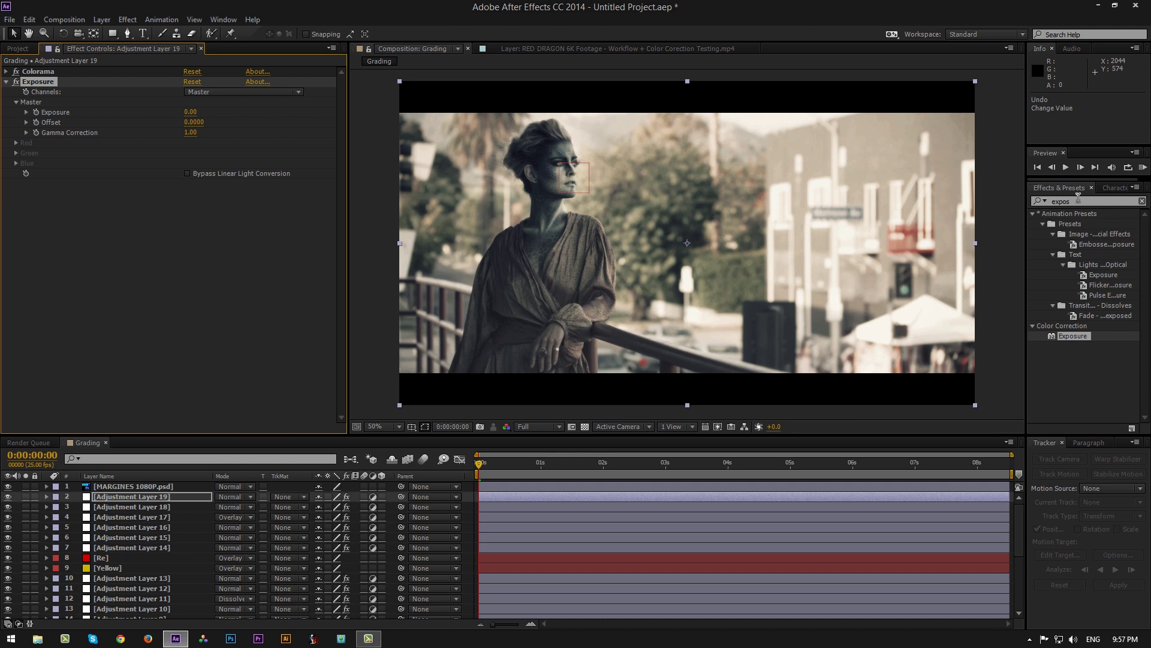
Step: Set the Exposure effect's master exposure to 0.10 after trying 10, and collapse its settings
left_click(200, 112)
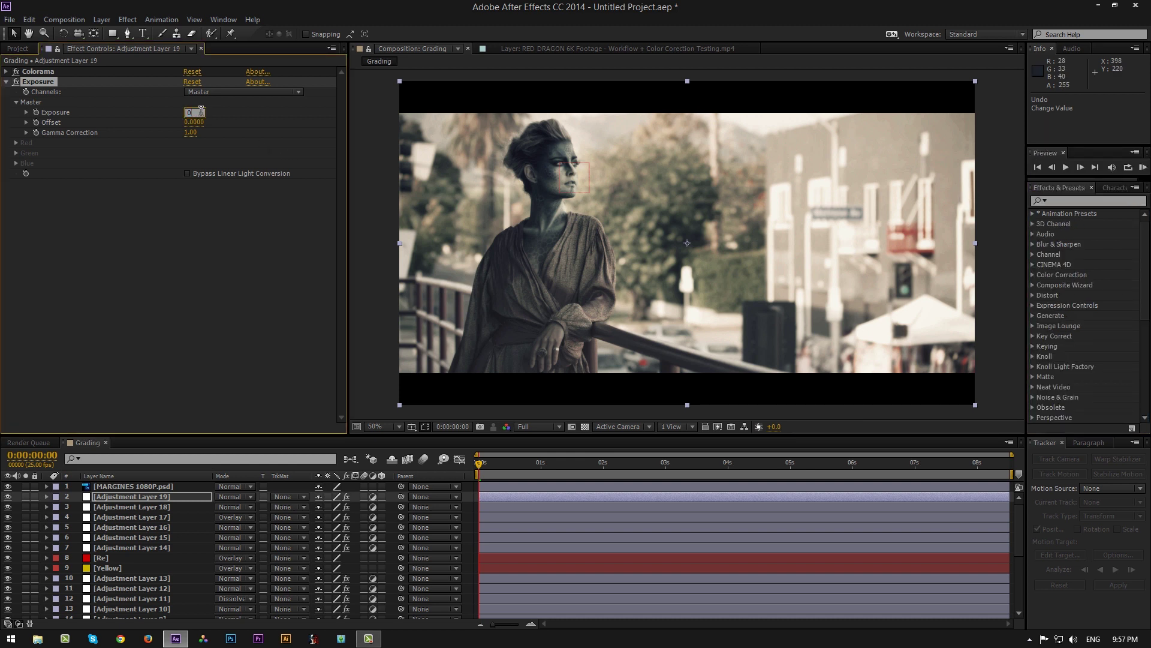
type("10")
key("Return")
left_click(199, 112)
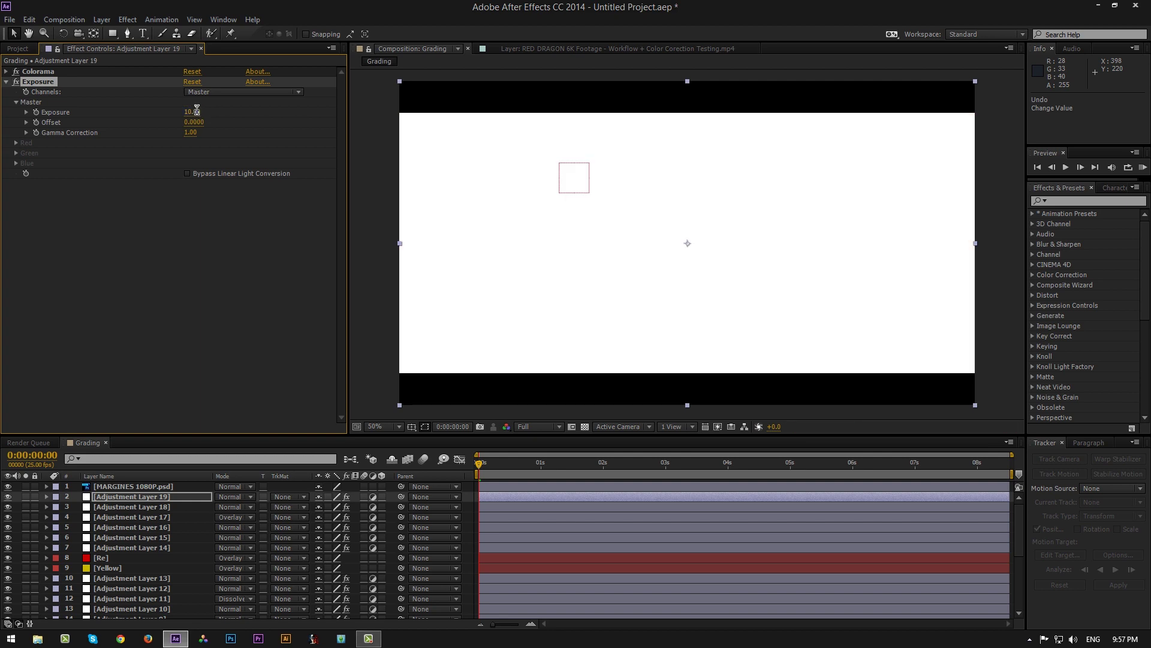
type("0.1")
key("Return")
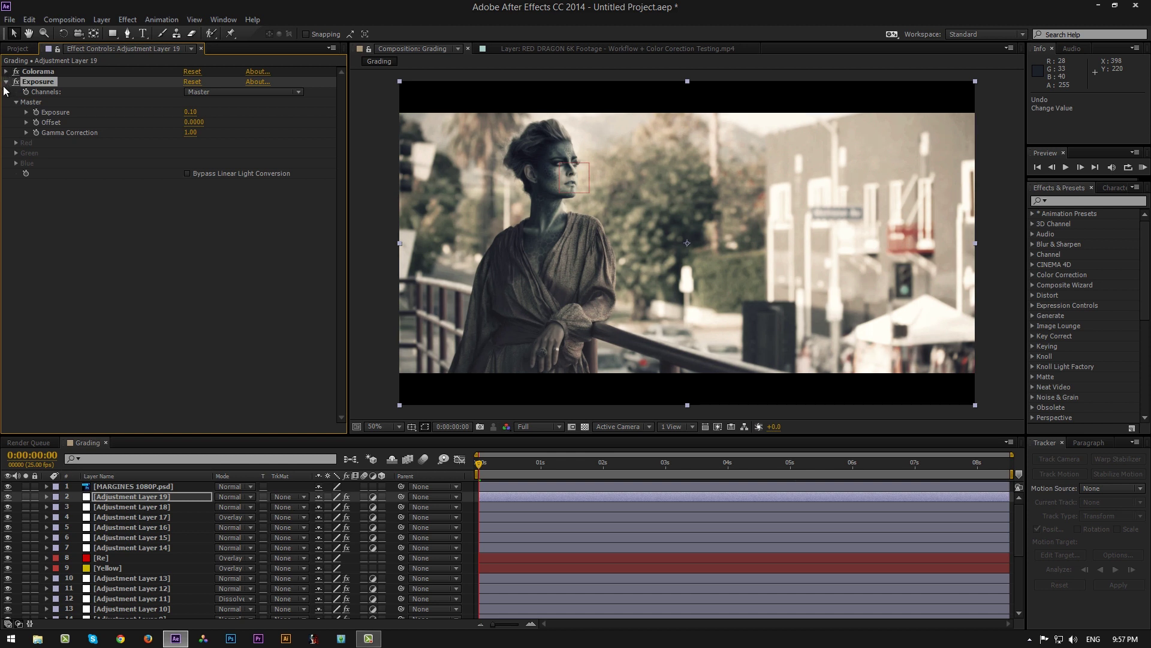
left_click(7, 83)
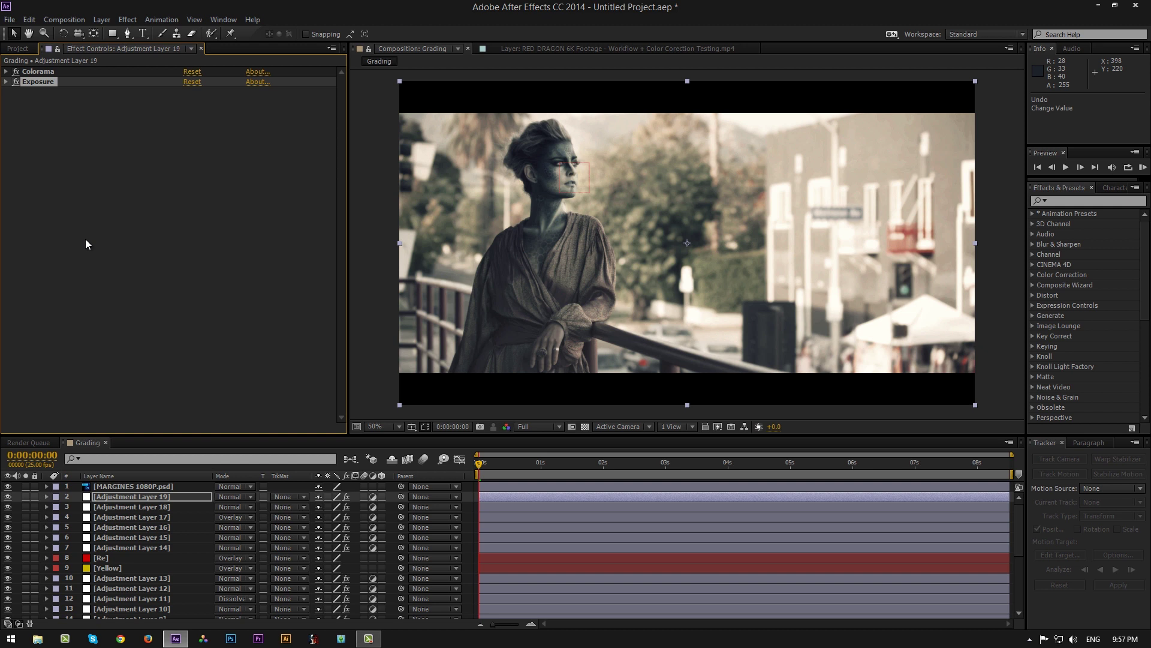
Step: Add a new adjustment layer above Adjustment Layer 19 and apply the Brightness & Contrast effect to it
left_click(91, 200)
left_click(101, 20)
mouse_move(117, 36)
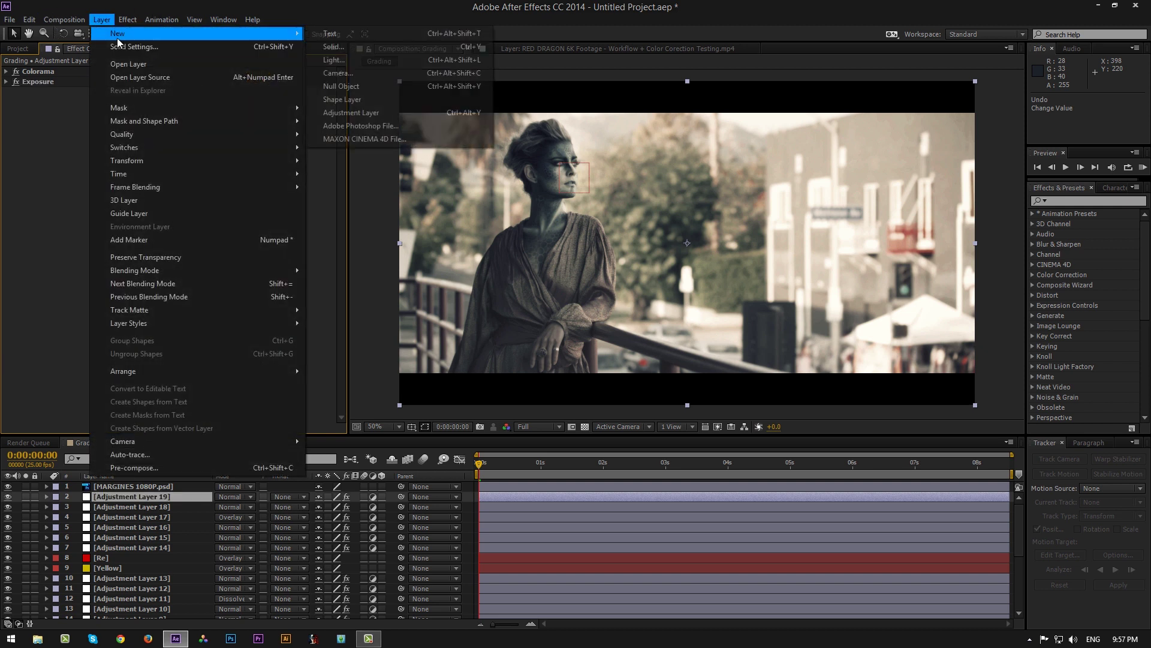
left_click(370, 113)
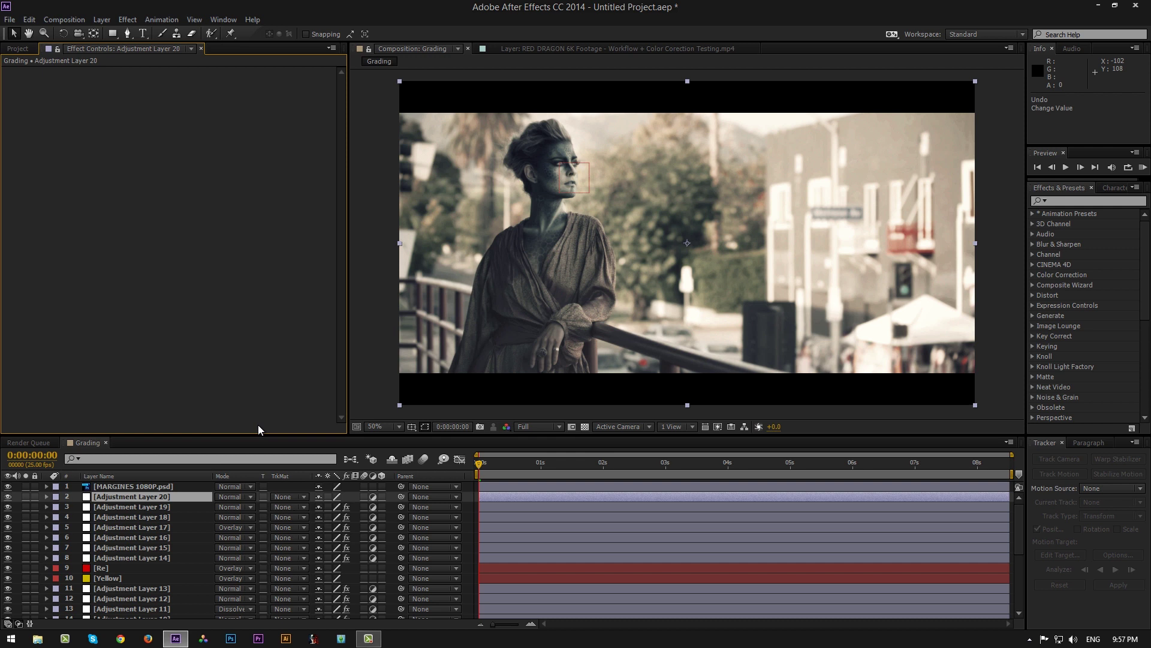
left_click(1077, 201)
type("bri")
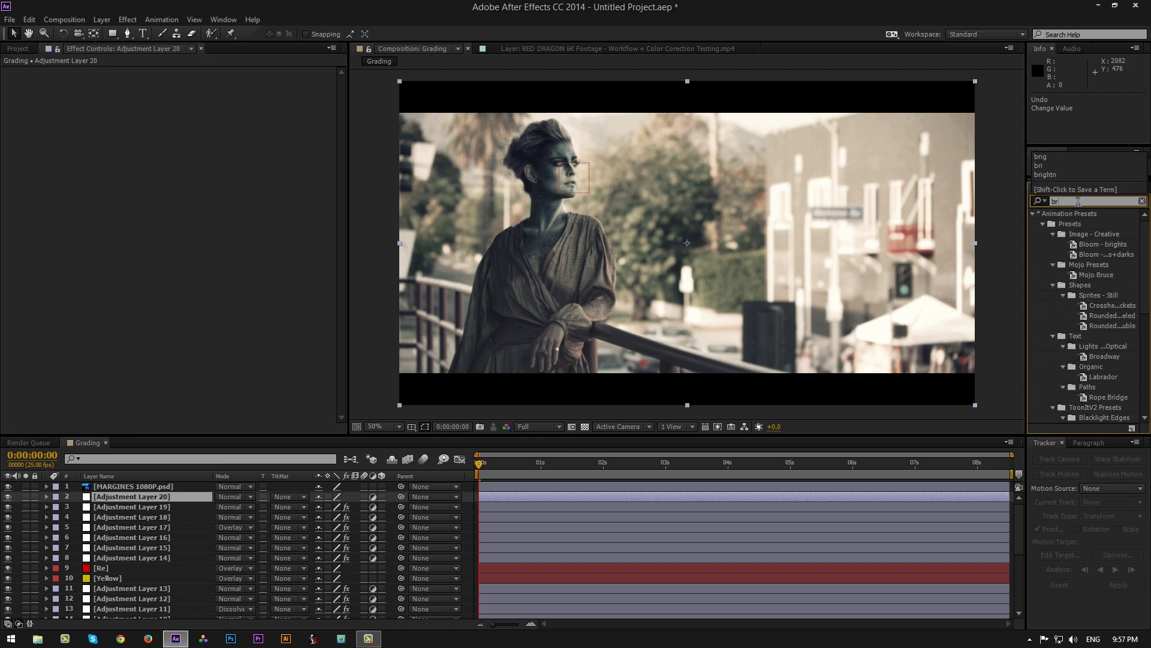
type("g")
double_click(1099, 274)
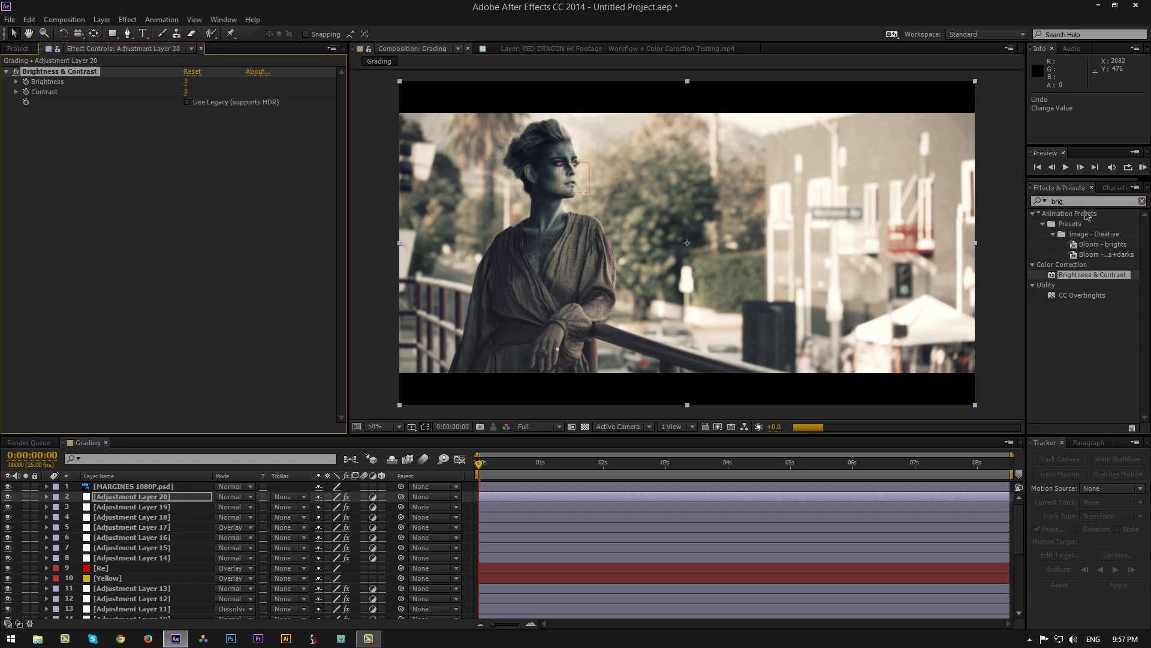
left_click(1050, 203)
key("BackSpace")
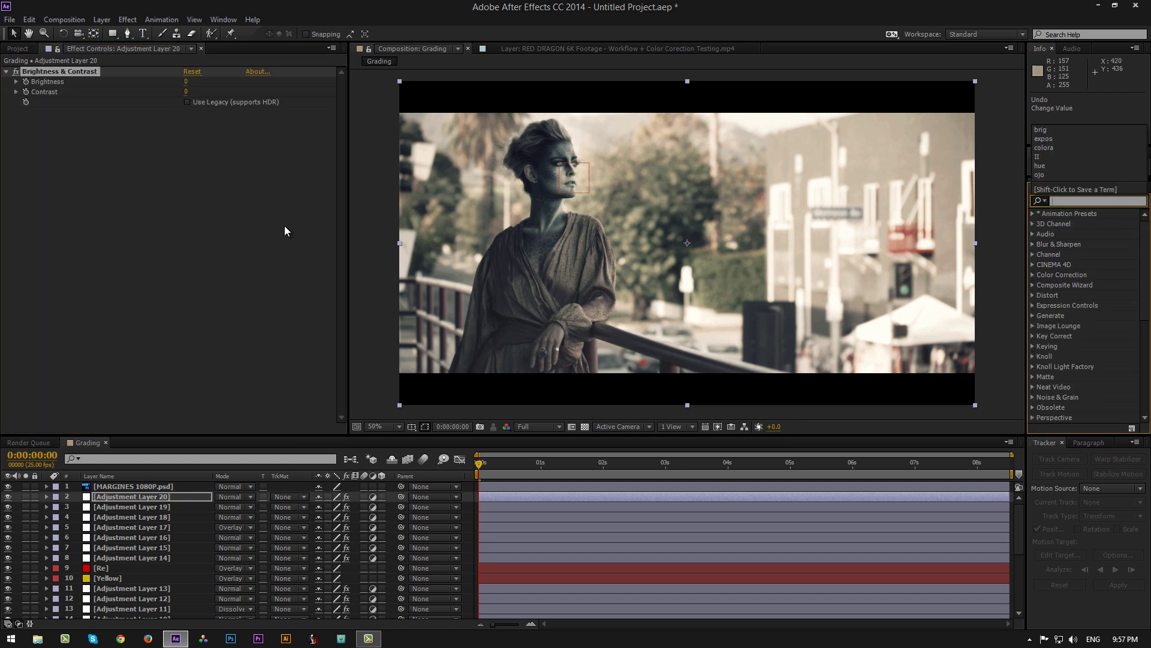
Step: Set the Brightness & Contrast effect's contrast to 25 and collapse its settings
left_click(184, 99)
left_click(185, 92)
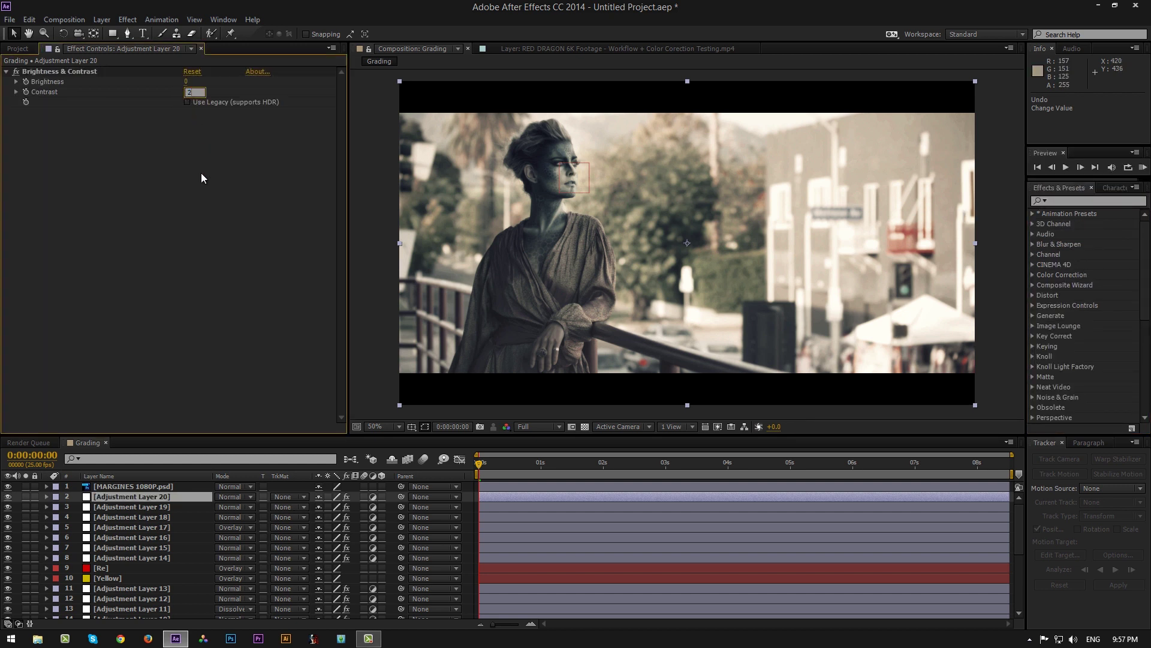
type("25")
left_click(167, 175)
left_click(6, 72)
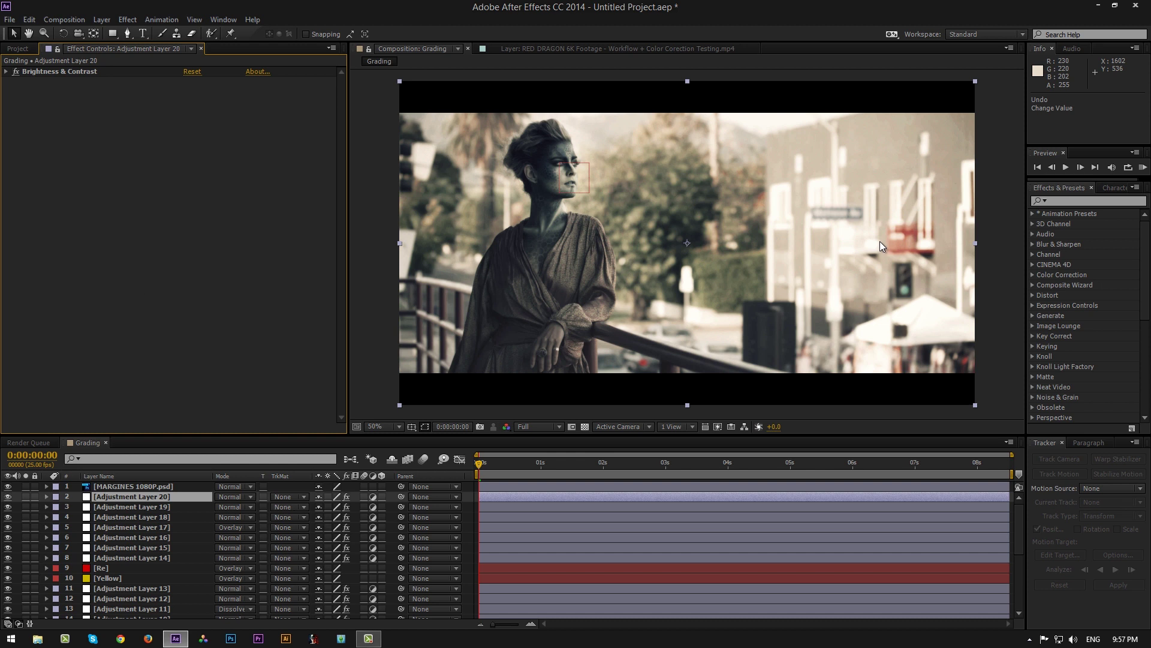
Step: Find the Hue/Saturation color correction effect, apply it to Adjustment Layer 20, and clear the effect search
left_click(1060, 202)
type("hue")
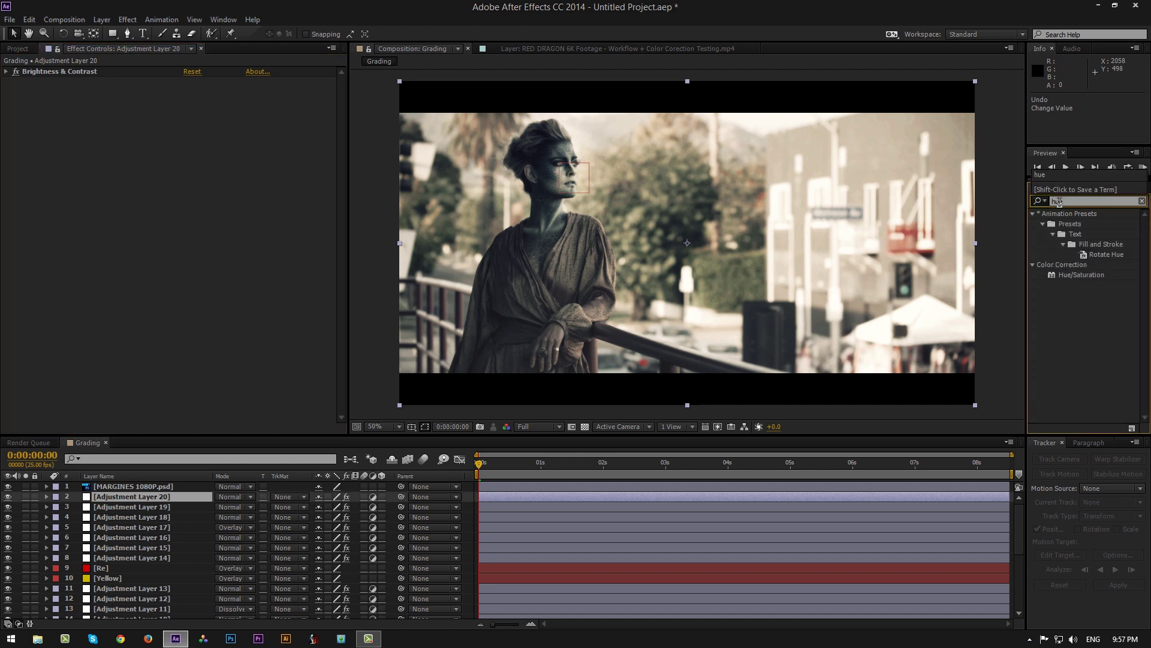
double_click(1087, 277)
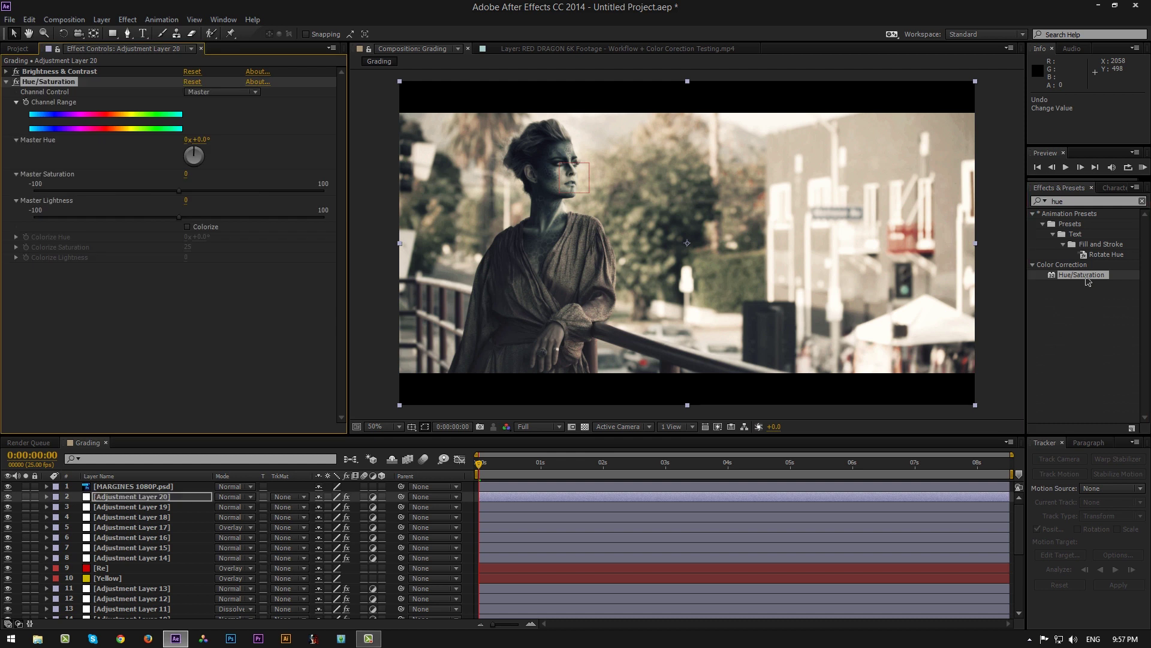
left_click(1074, 203)
key("BackSpace")
Step: Set the Hue/Saturation effect's Master Saturation to -30 and collapse its settings
left_click(186, 173)
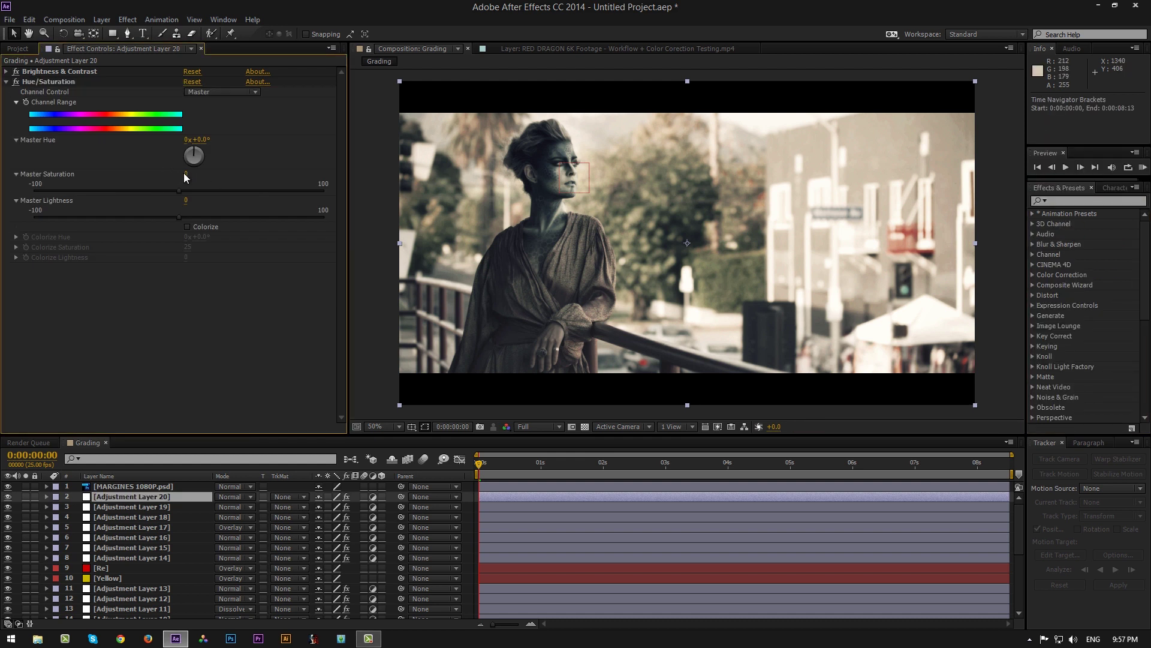
left_click(187, 173)
type("-30")
key("Return")
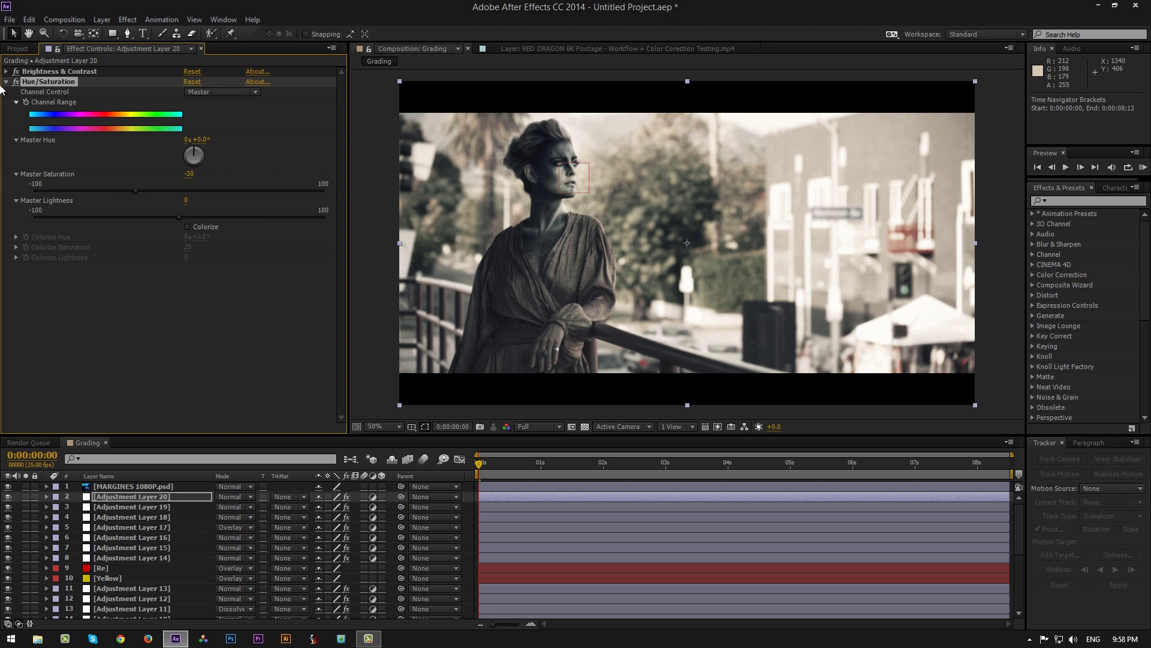
left_click(6, 82)
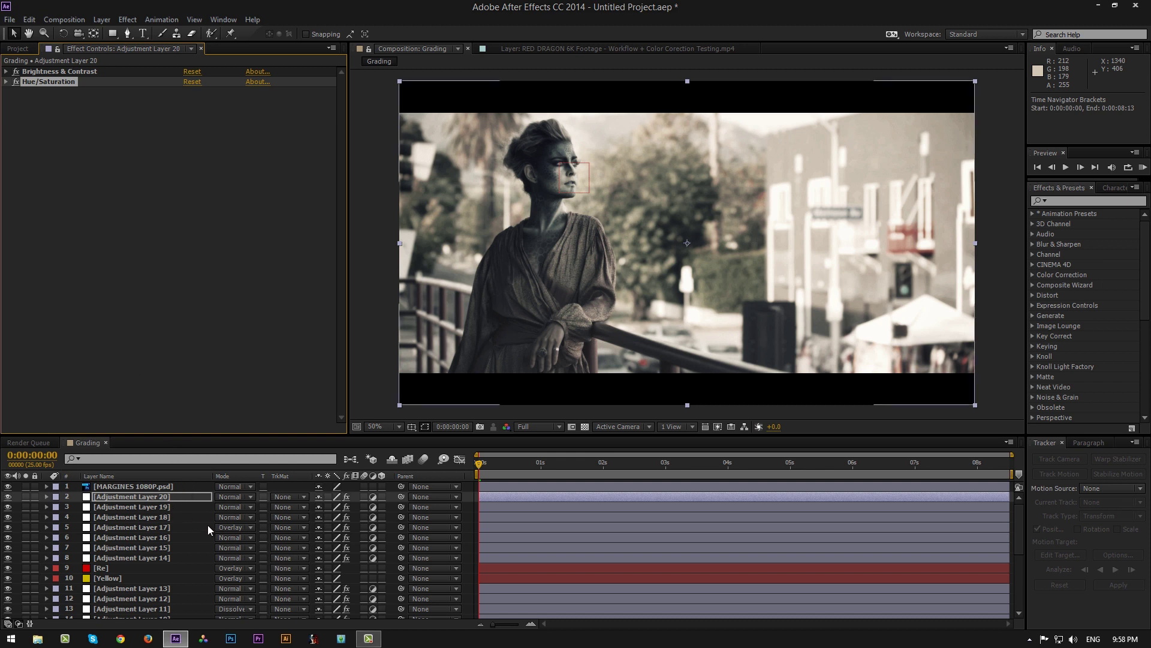
Step: Set Adjustment Layer 19's opacity to 70% after trying 80%, and collapse the layer
left_click(159, 507)
key("t")
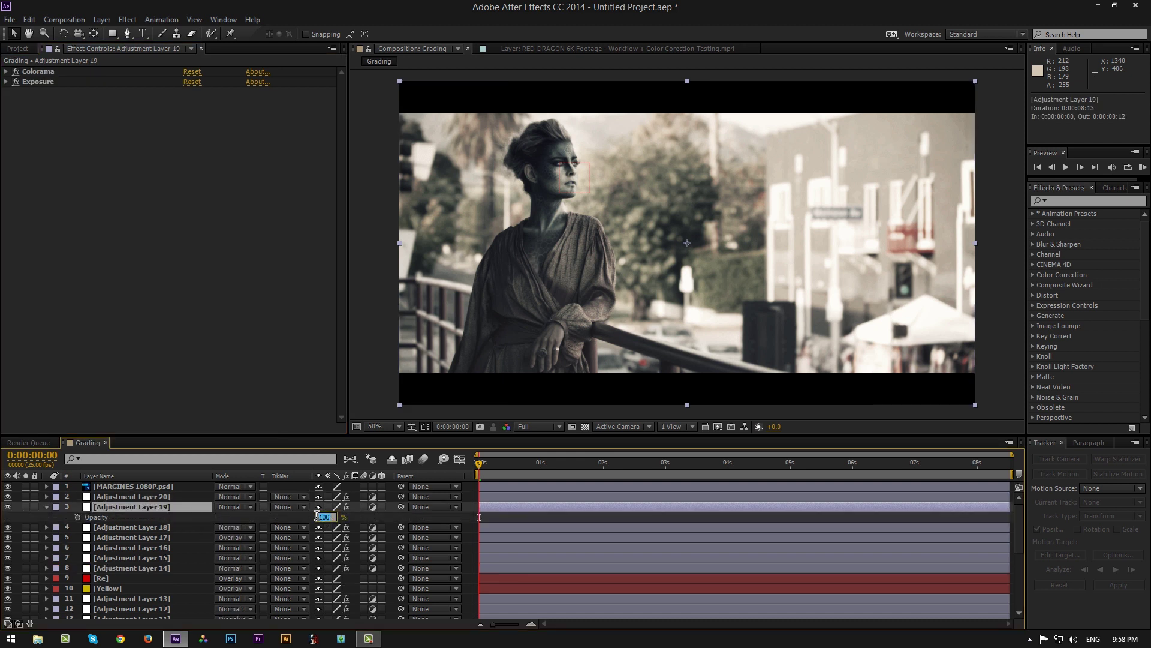
type("80")
key("Return")
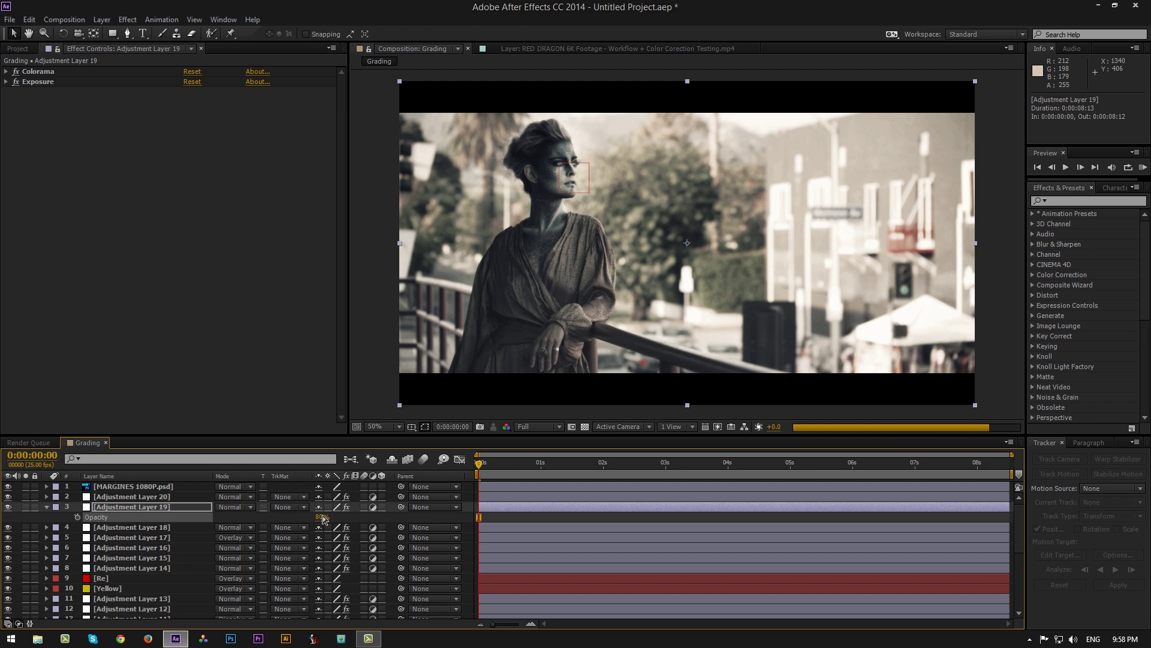
left_click(322, 517)
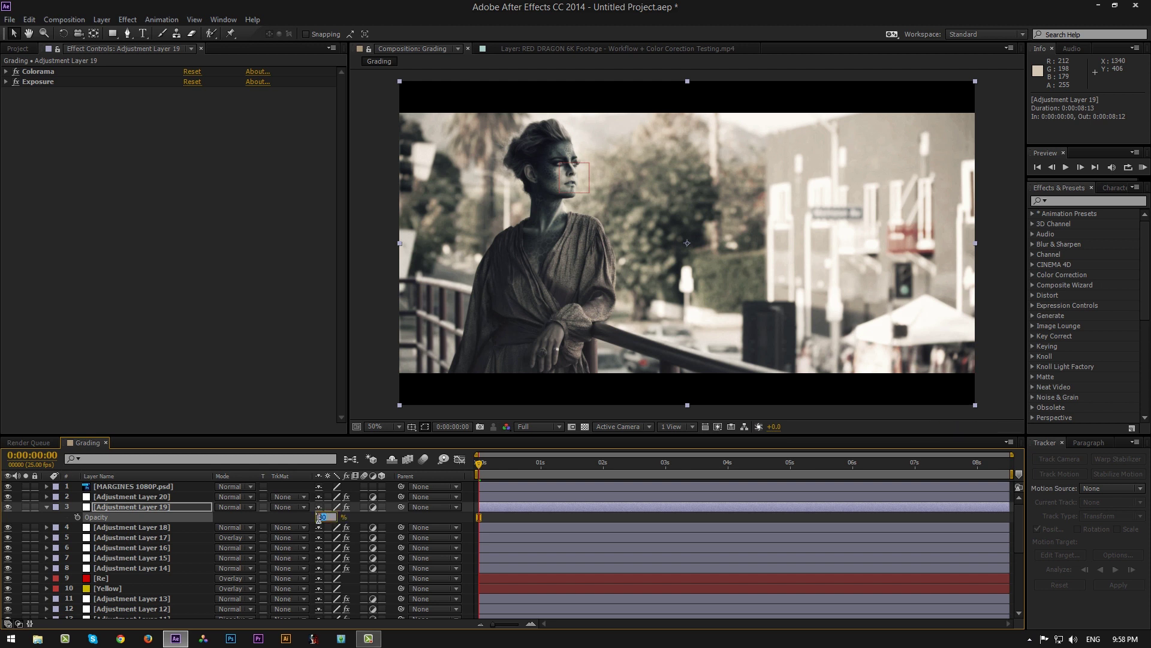
type("70")
key("Return")
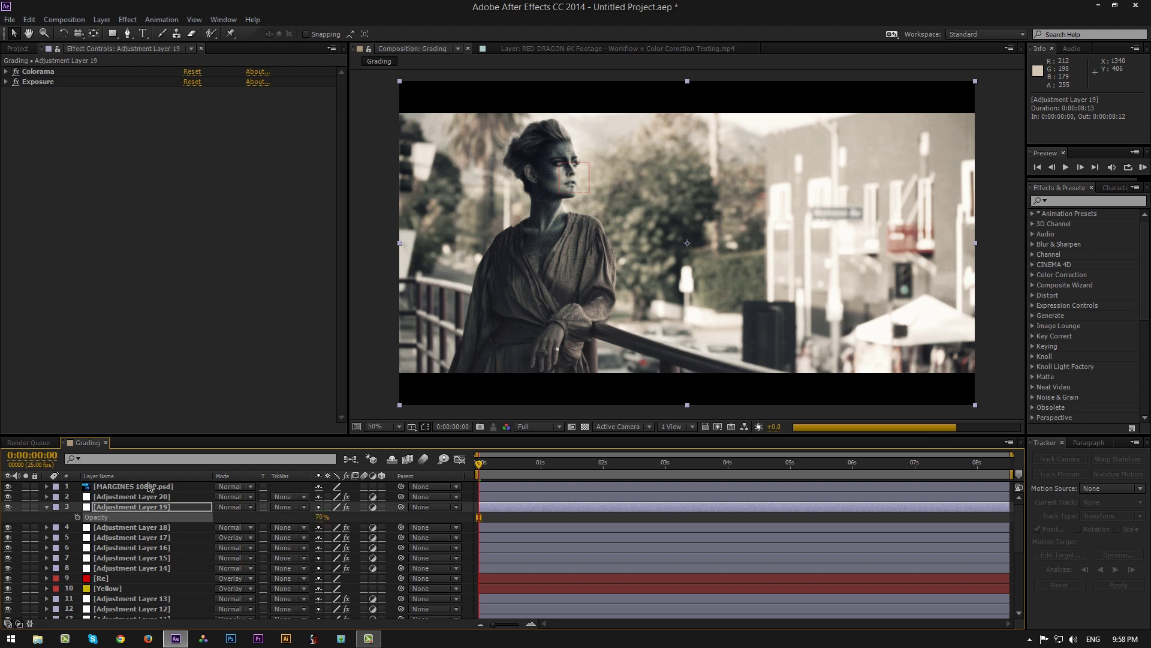
left_click(48, 506)
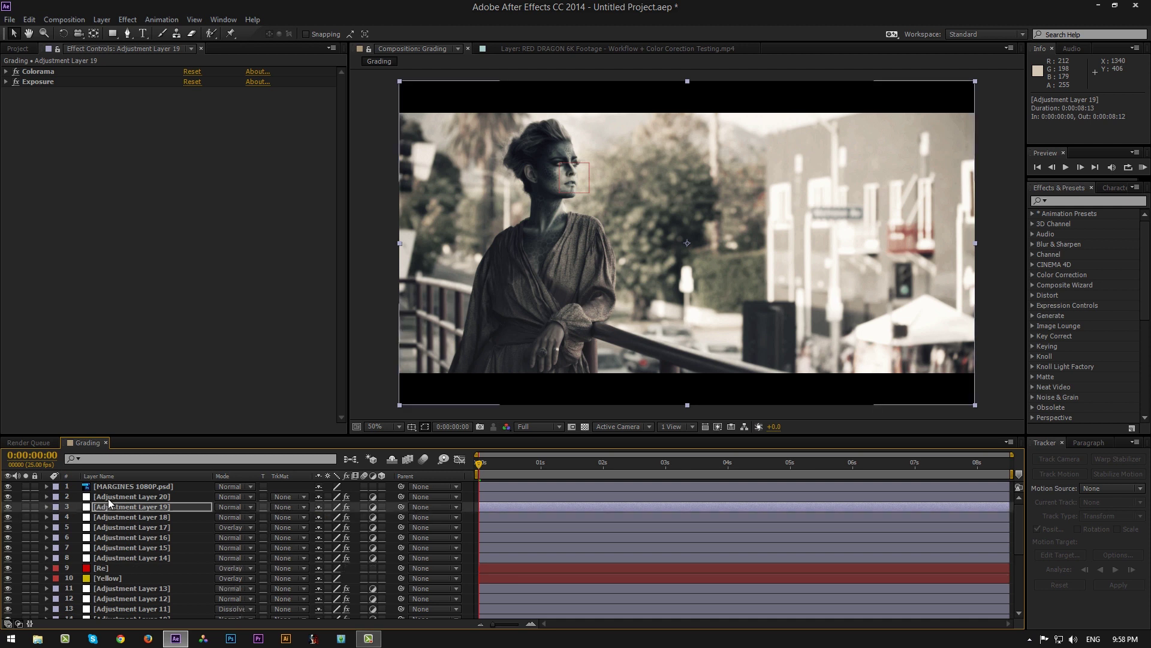
Step: Set Adjustment Layer 20's opacity to 80% and collapse the layer
left_click(108, 498)
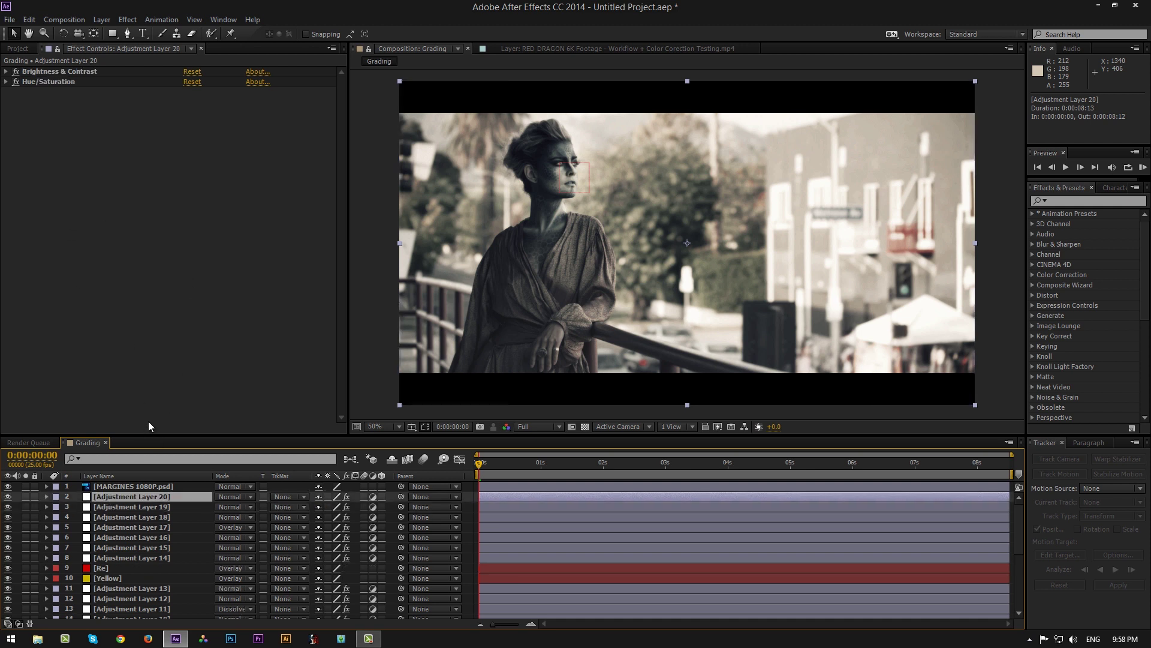
key("t")
left_click(322, 507)
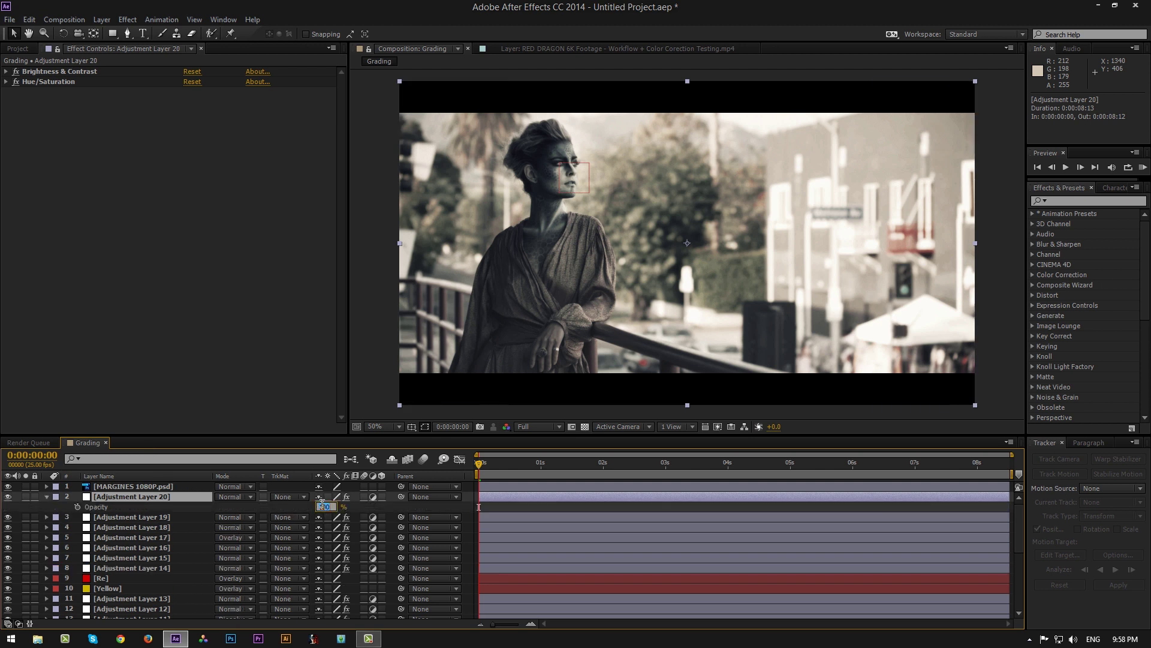
type("80")
key("Return")
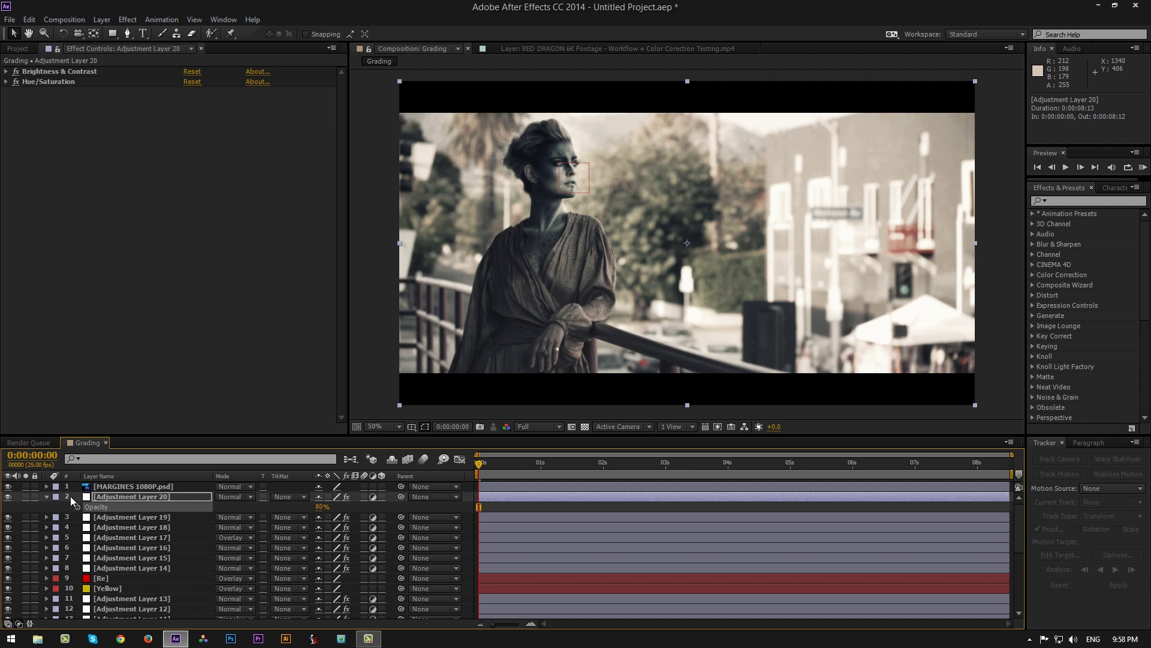
left_click(46, 497)
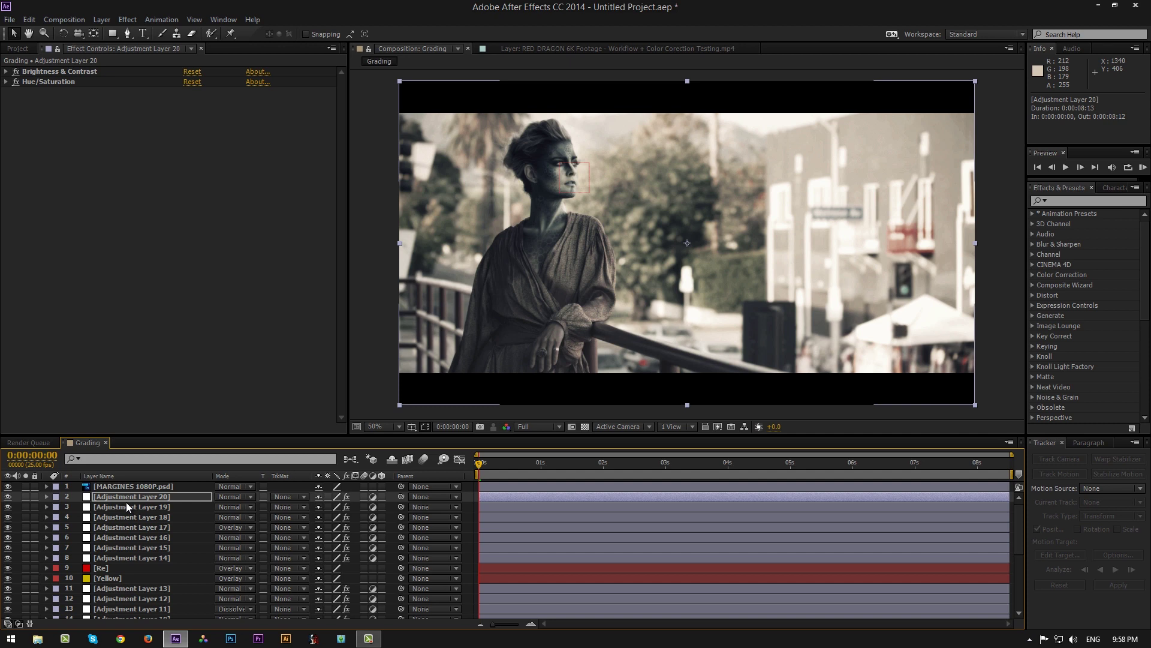
Step: Add a new adjustment layer above Adjustment Layer 20 and apply the Exposure color correction effect to it
left_click(101, 19)
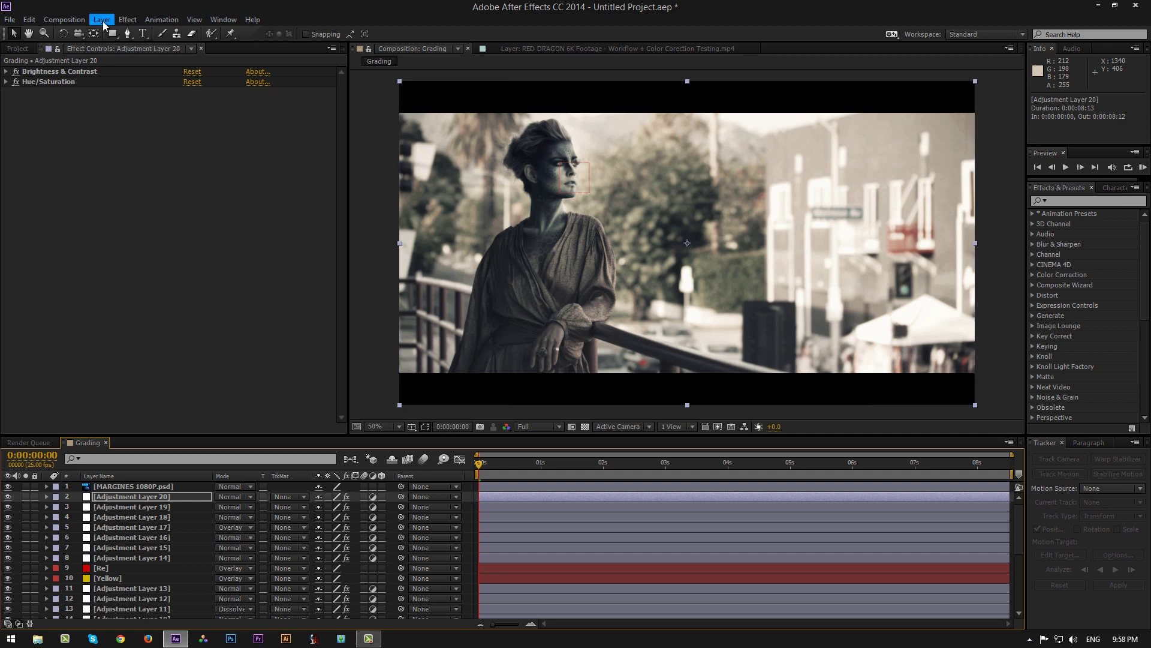
mouse_move(120, 34)
left_click(359, 117)
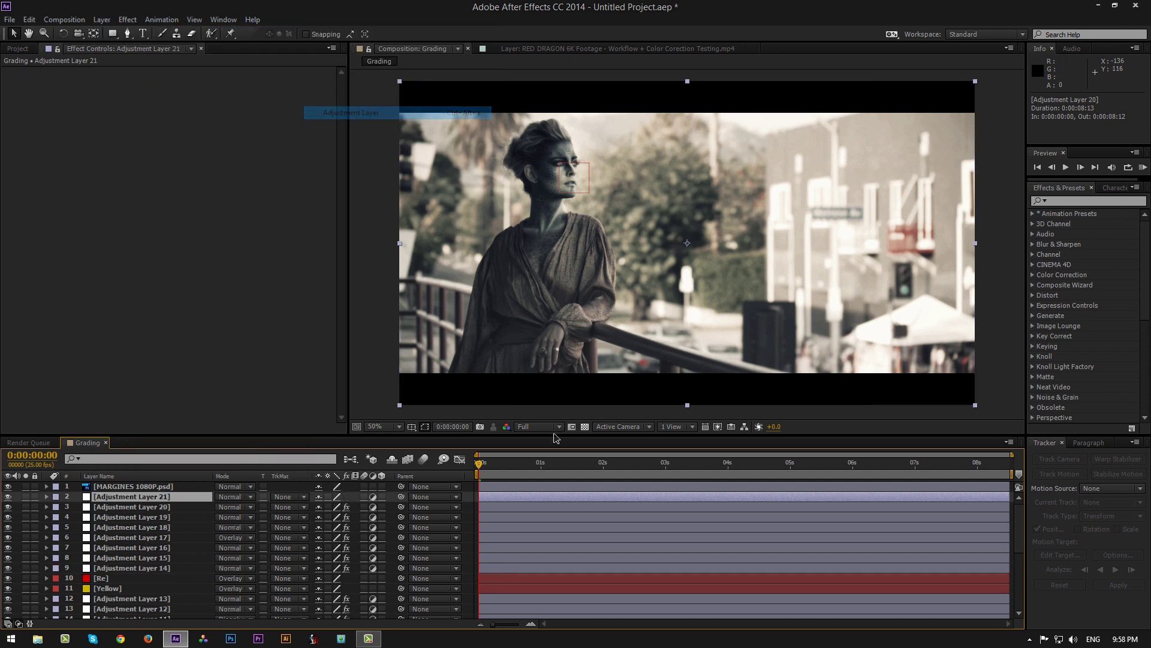
left_click(1070, 200)
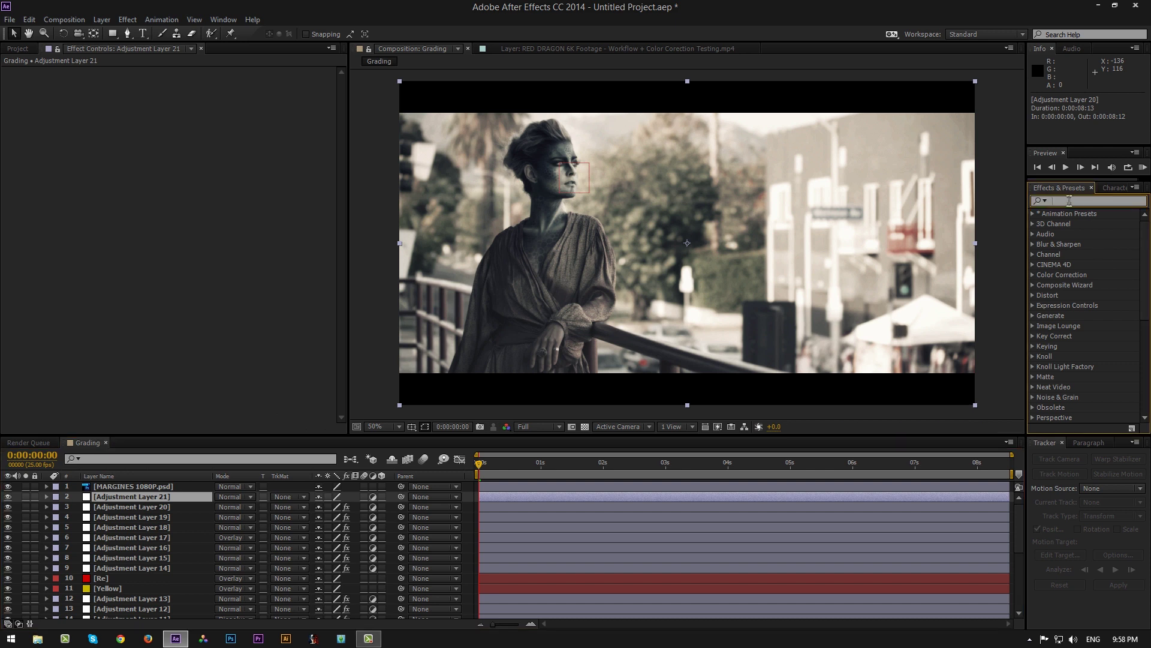
type("expo")
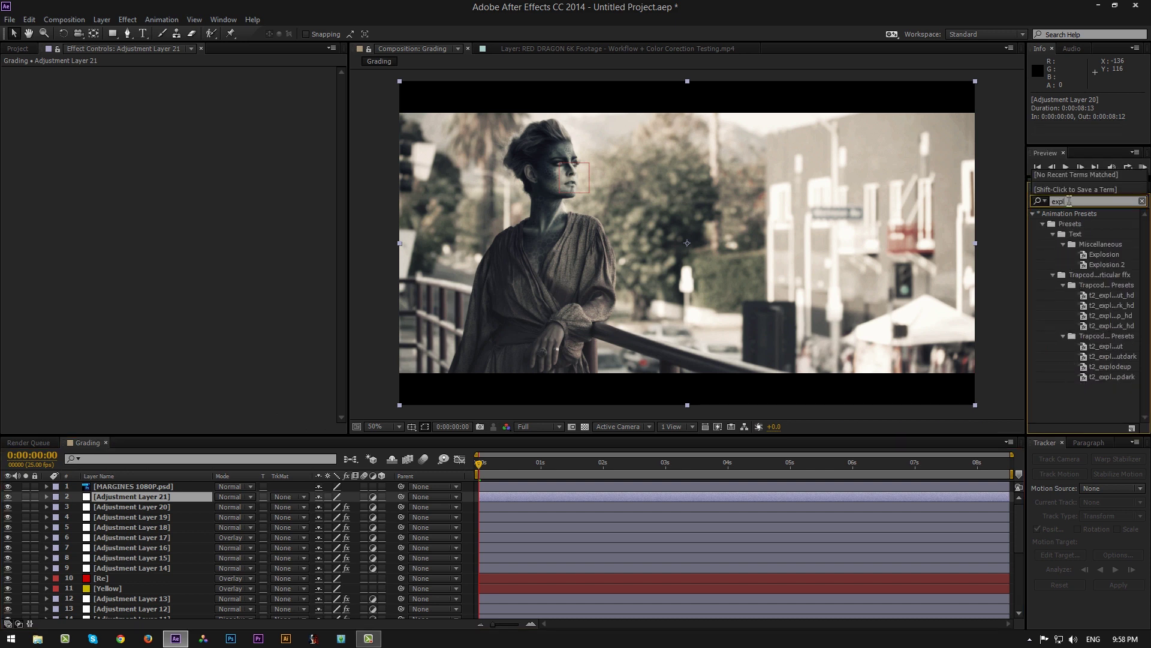
type("s")
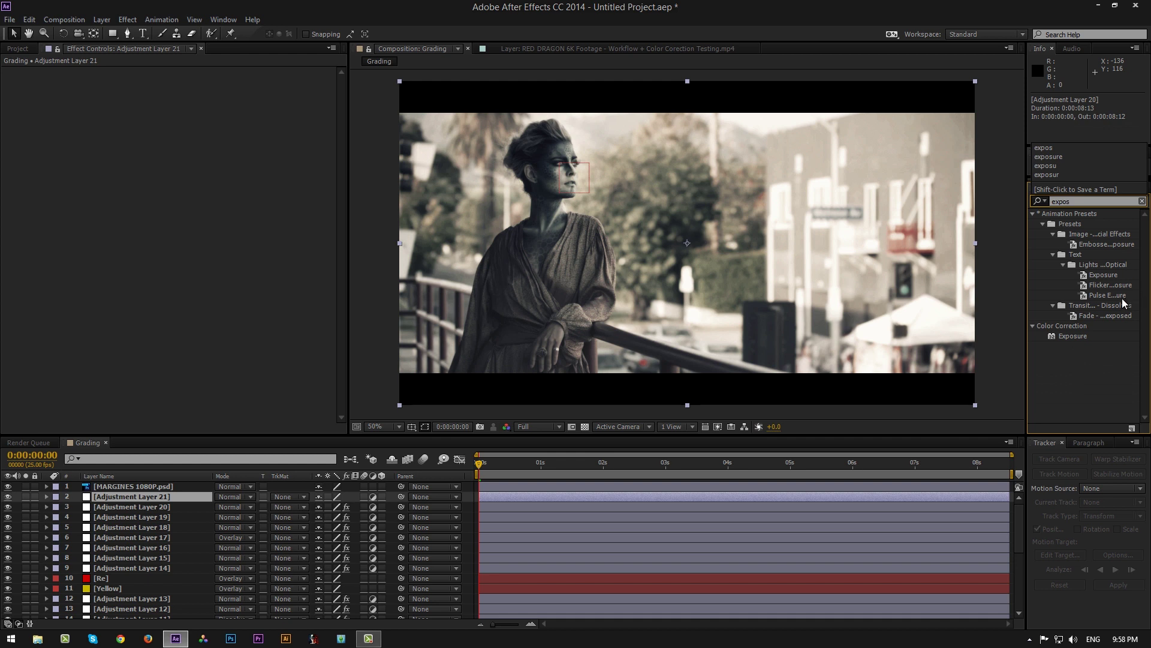
double_click(1070, 333)
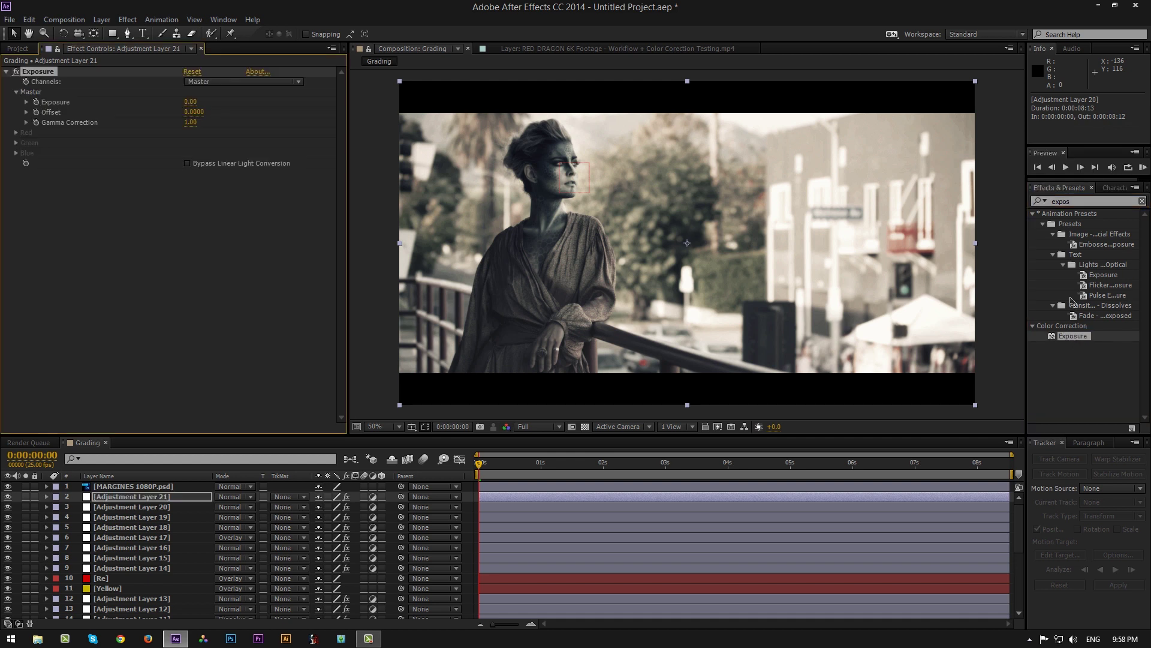
left_click(1077, 202)
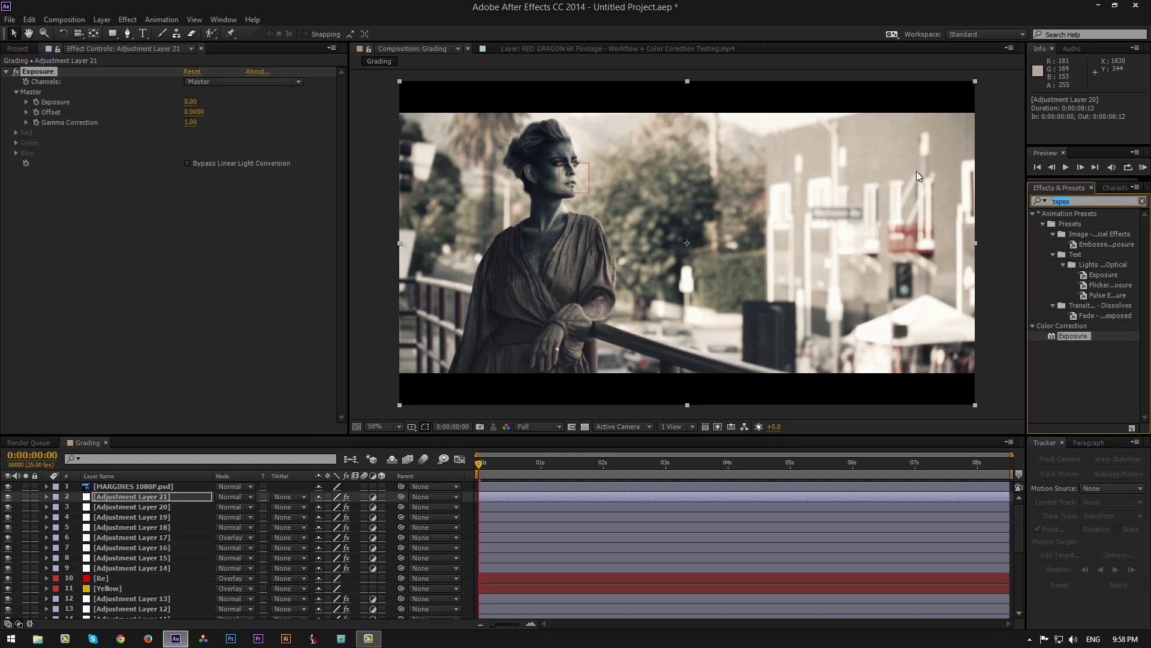
key("BackSpace")
Step: Set the Exposure effect's master exposure to -0.04 and offset to 0.05, and collapse its settings
left_click(187, 103)
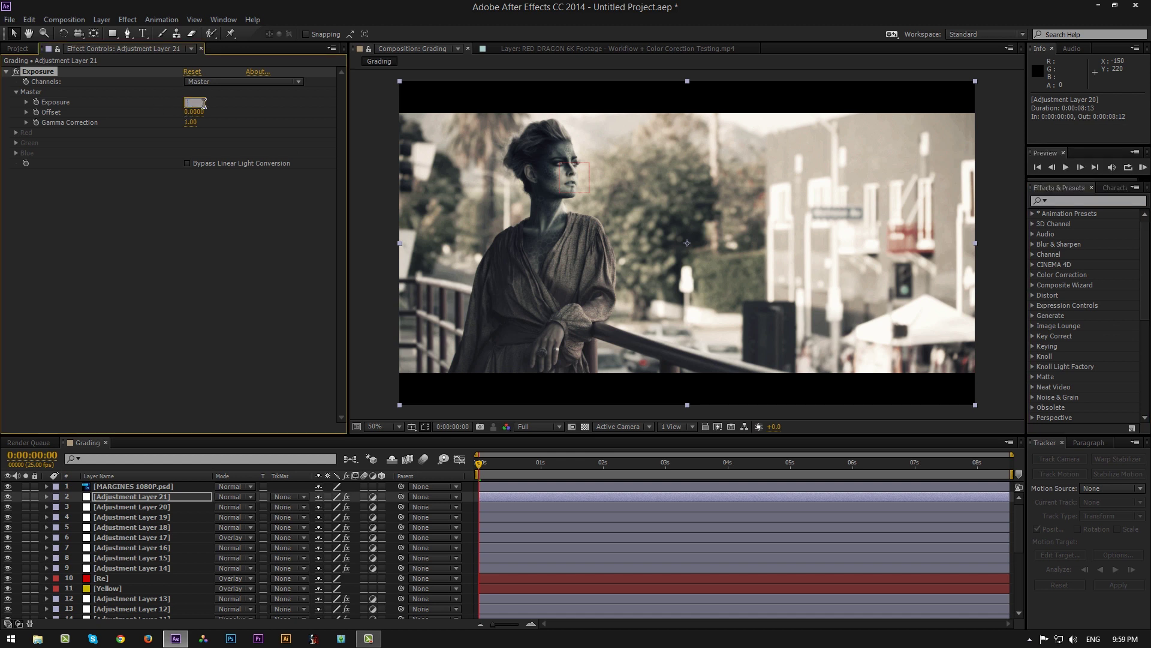
type("-0.04")
key("Return")
left_click(198, 111)
type("0.05")
key("Return")
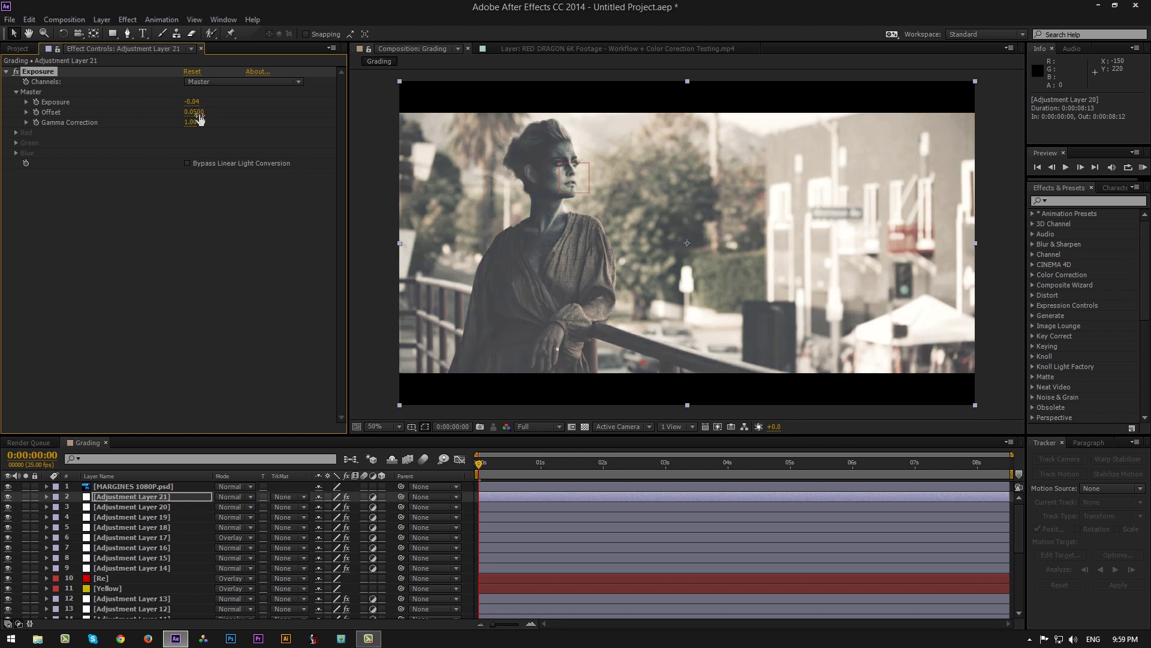
left_click(6, 71)
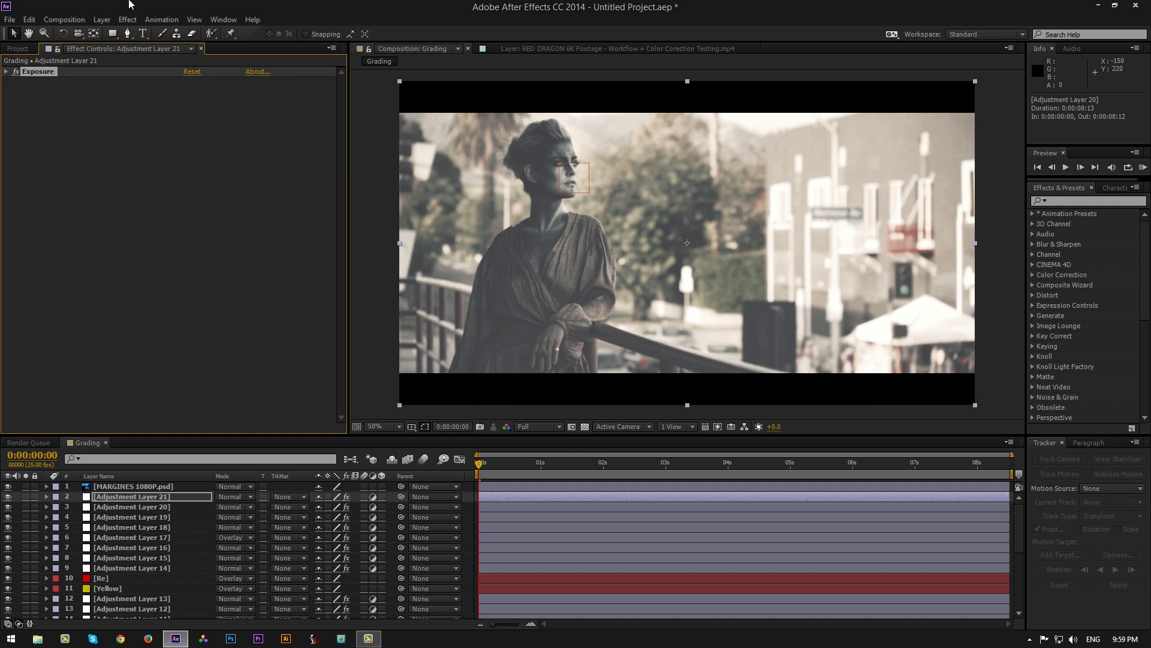
Step: Draw a rectangular mask on Adjustment Layer 21 around the frame, about 2086 by 1098 px, and set its feather to 1000 pixels
left_click(113, 34)
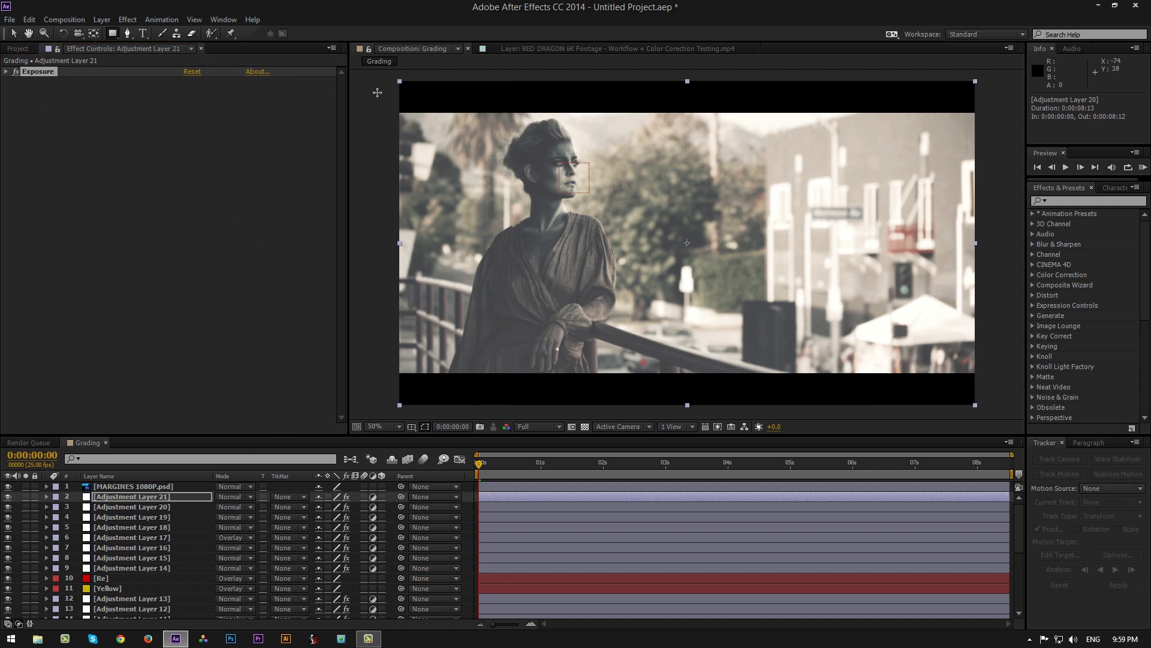
left_click_drag(376, 91, 998, 453)
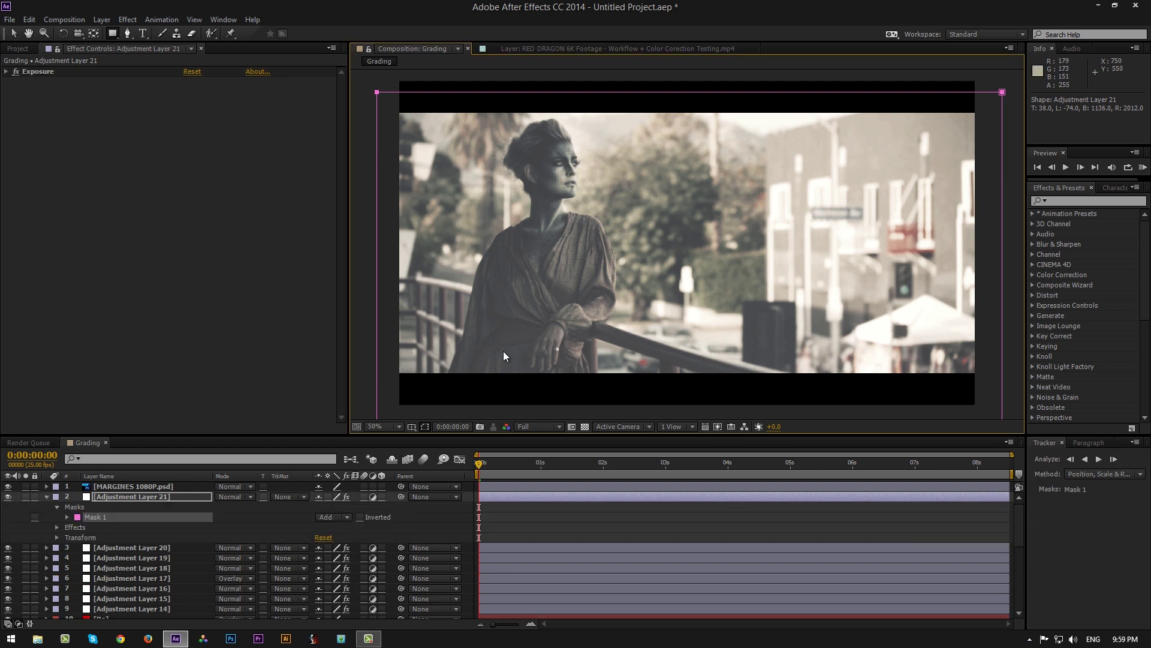
key("f")
left_click_drag(331, 519, 378, 520)
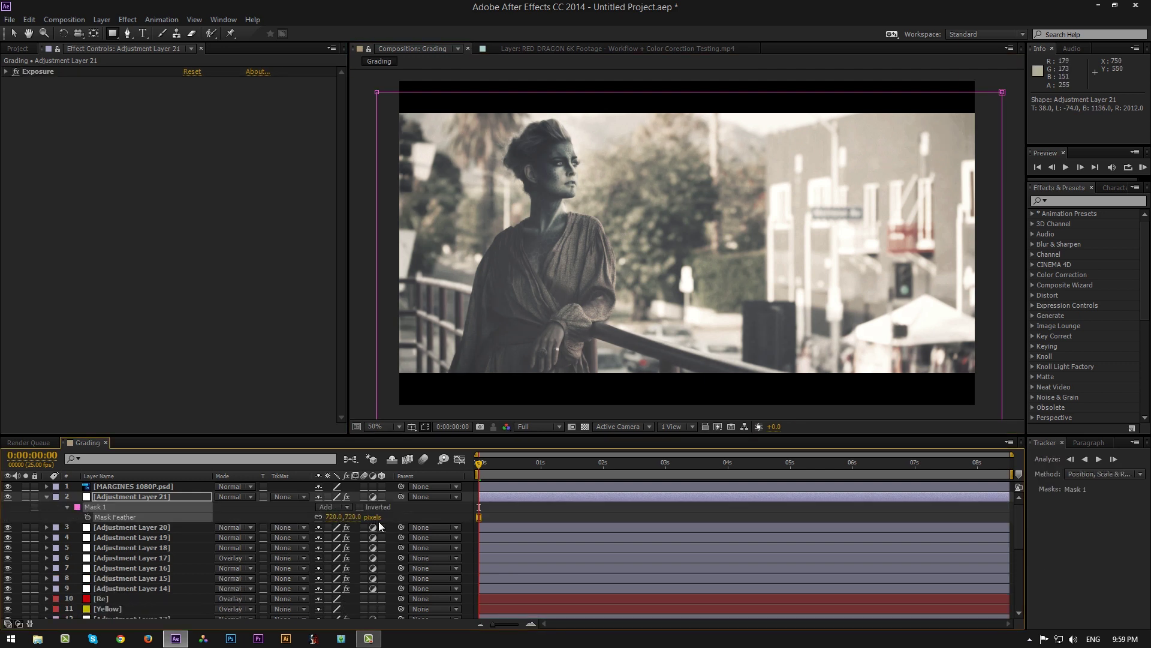
left_click_drag(334, 519, 373, 521)
key("comma")
key("v")
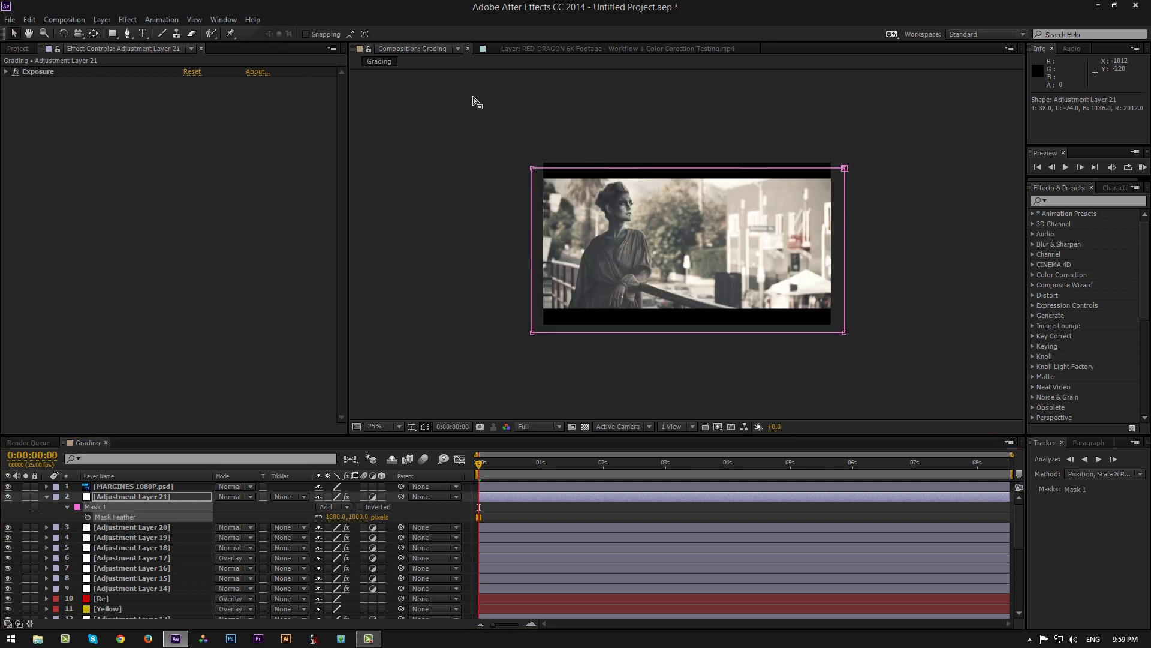
Step: Lower the top edge of Adjustment Layer 21's mask so it crosses the upper part of the picture
left_click_drag(517, 154, 924, 200)
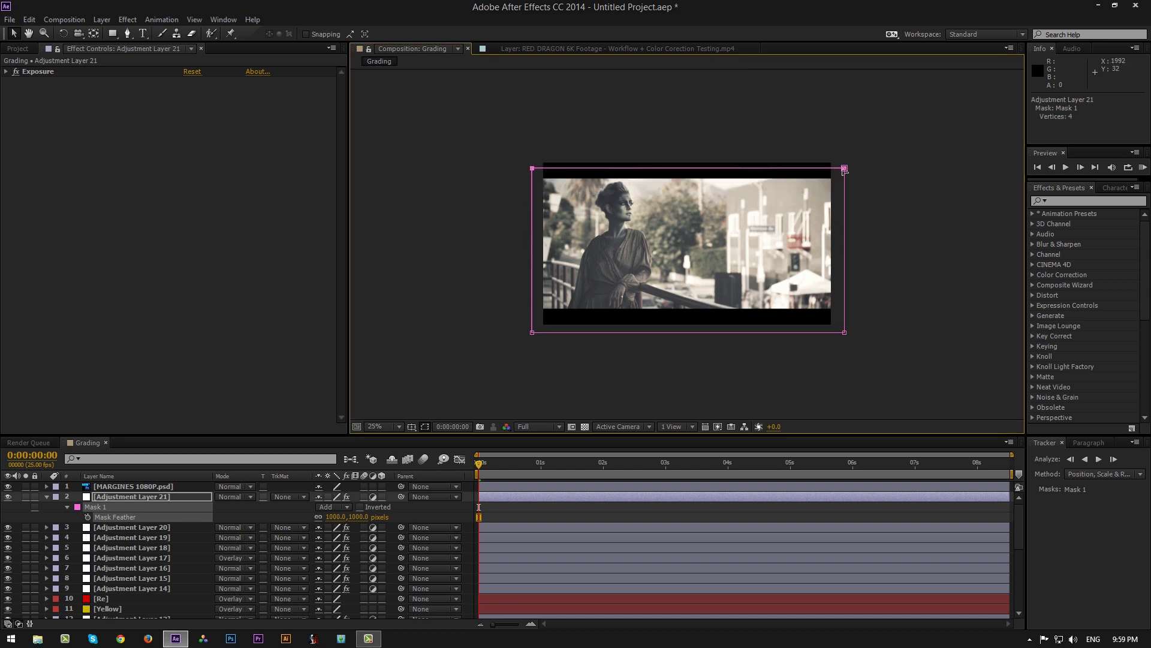
left_click_drag(845, 181, 848, 197)
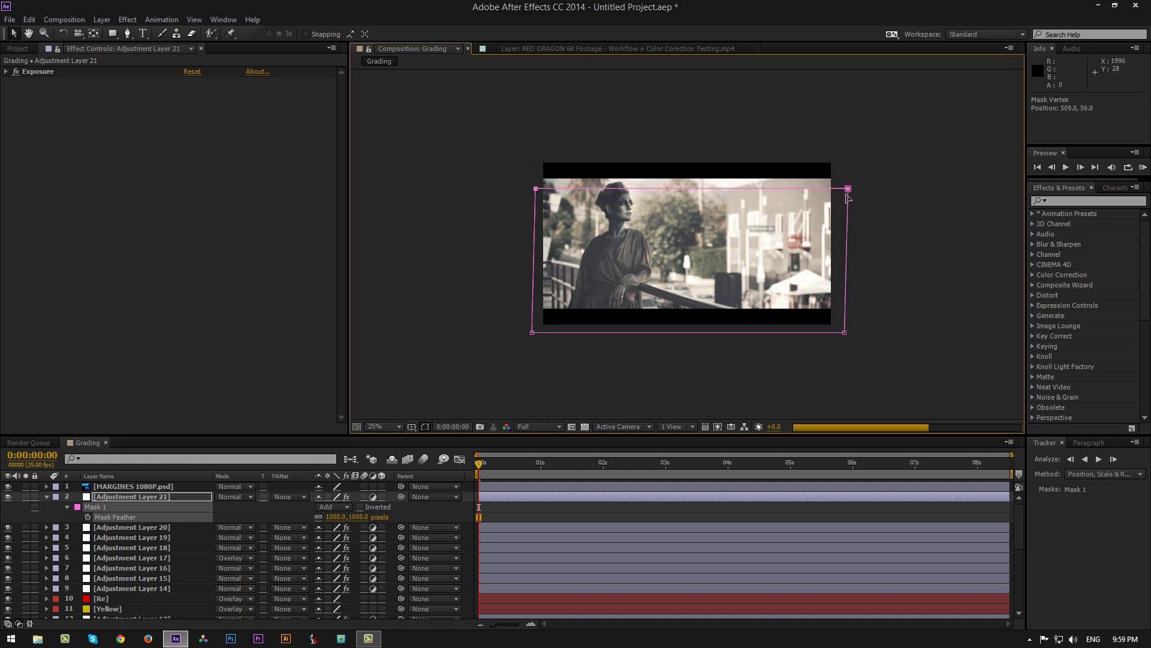
key("apostrophe")
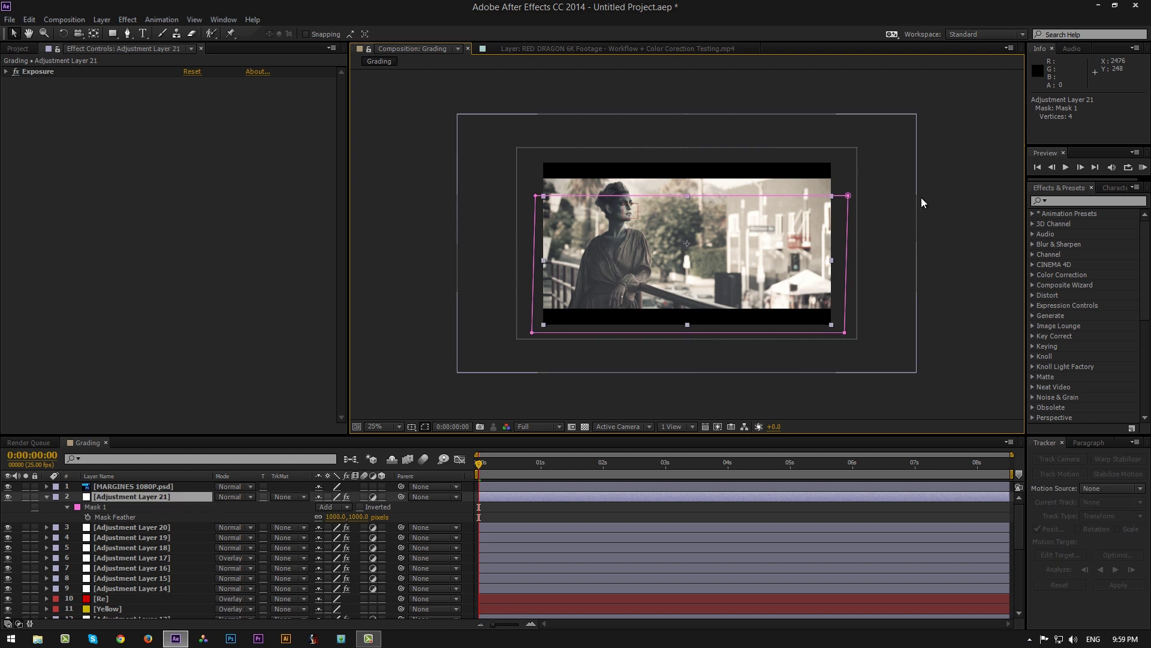
left_click(905, 200)
key("period")
key("period")
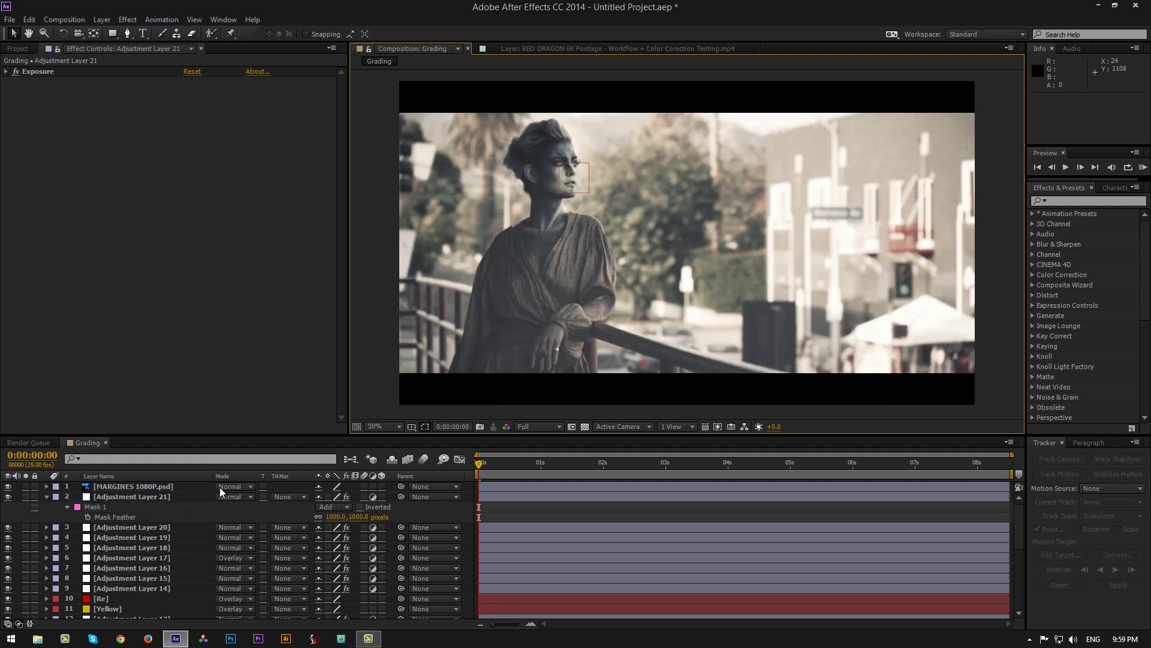
Step: Set Adjustment Layer 21's opacity to 50%, check the frame with the layer deselected, and collapse the layer
left_click(153, 497)
key("t")
left_click(324, 507)
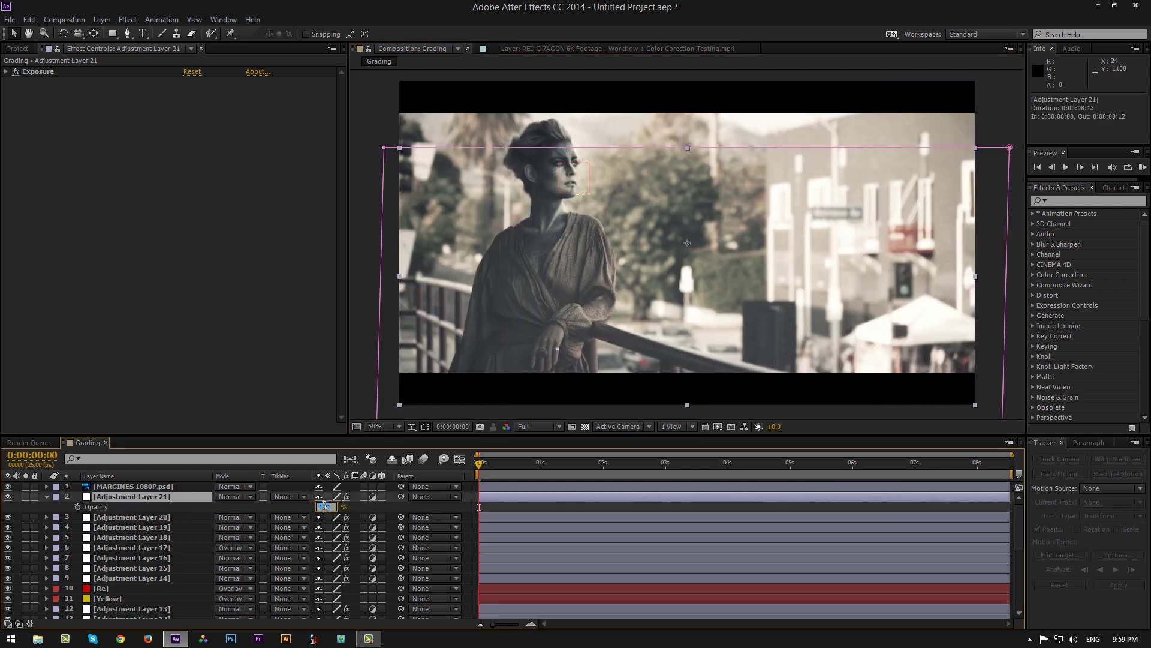
type("50")
key("Return")
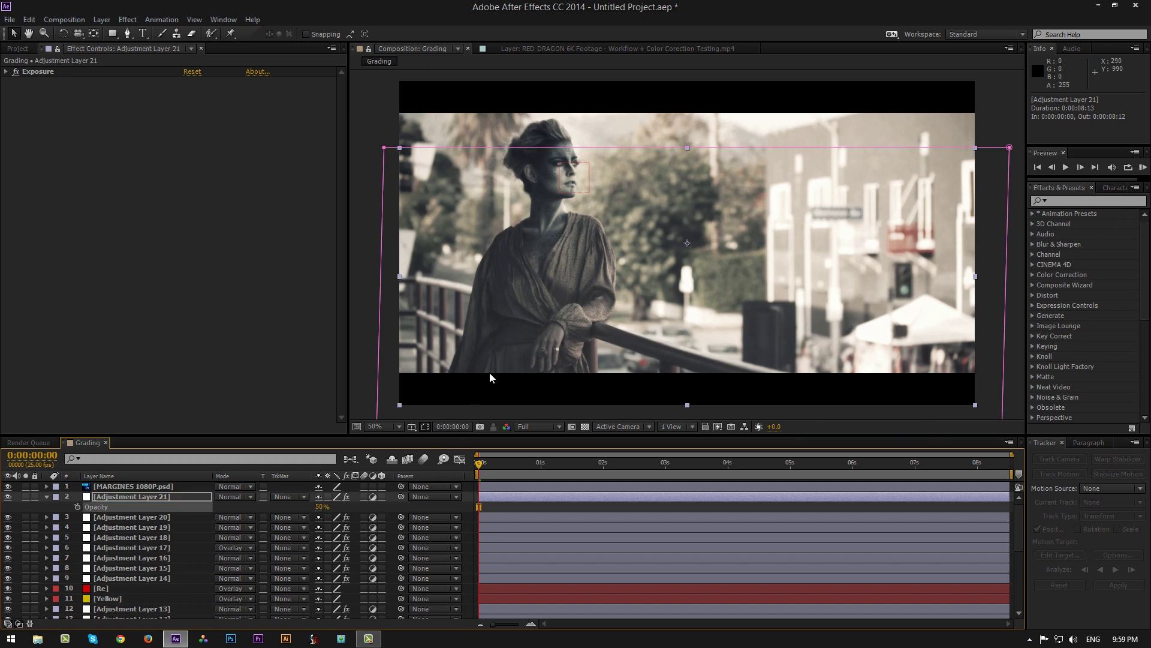
key("comma")
key("comma")
left_click(444, 307)
key("period")
key("period")
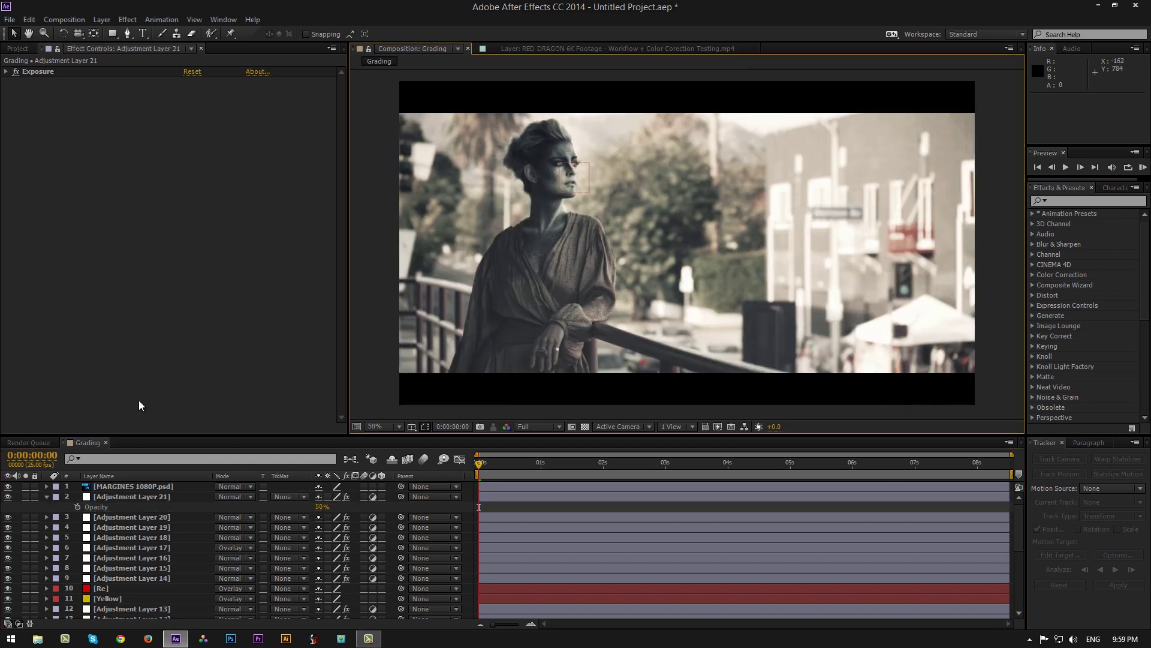
left_click(46, 497)
Step: Set the Hue/Saturation master saturation on Adjustment Layer 20 to -20 and refine it to -10, comparing the frame without it
left_click(138, 506)
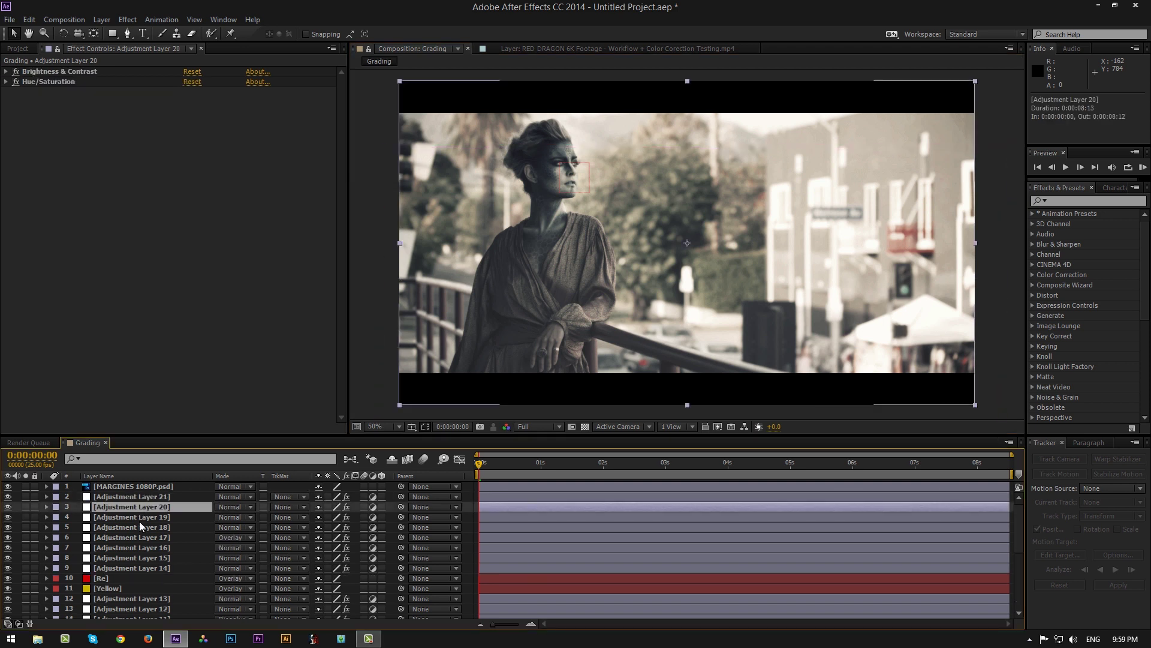
left_click(6, 81)
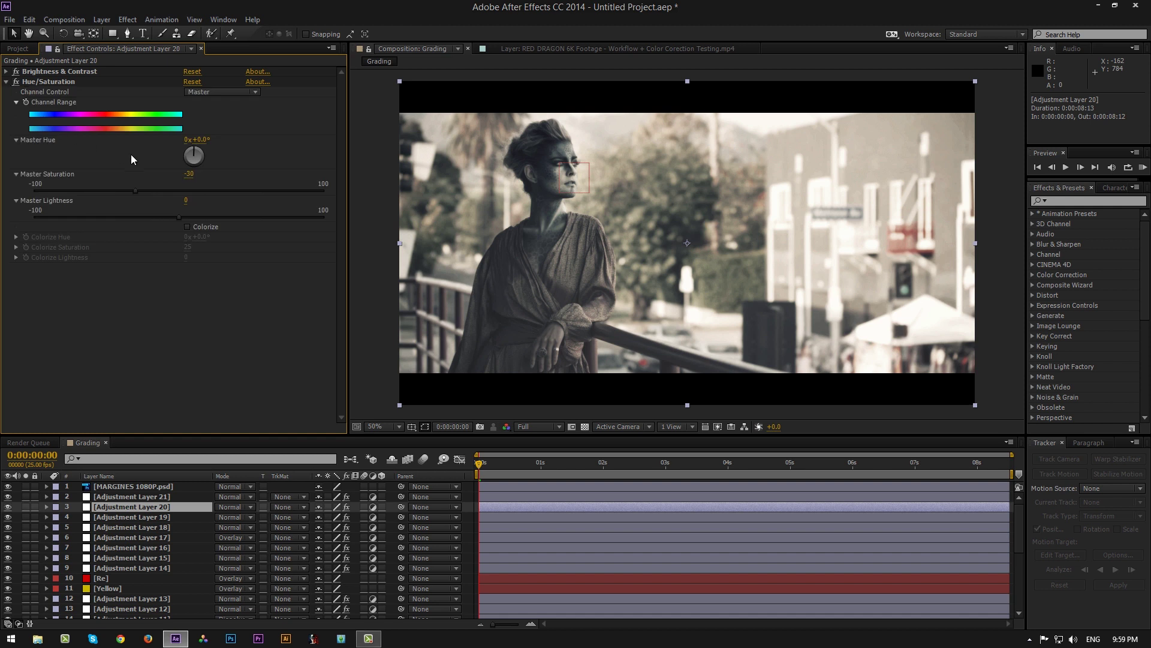
left_click(189, 174)
type("-20")
key("Return")
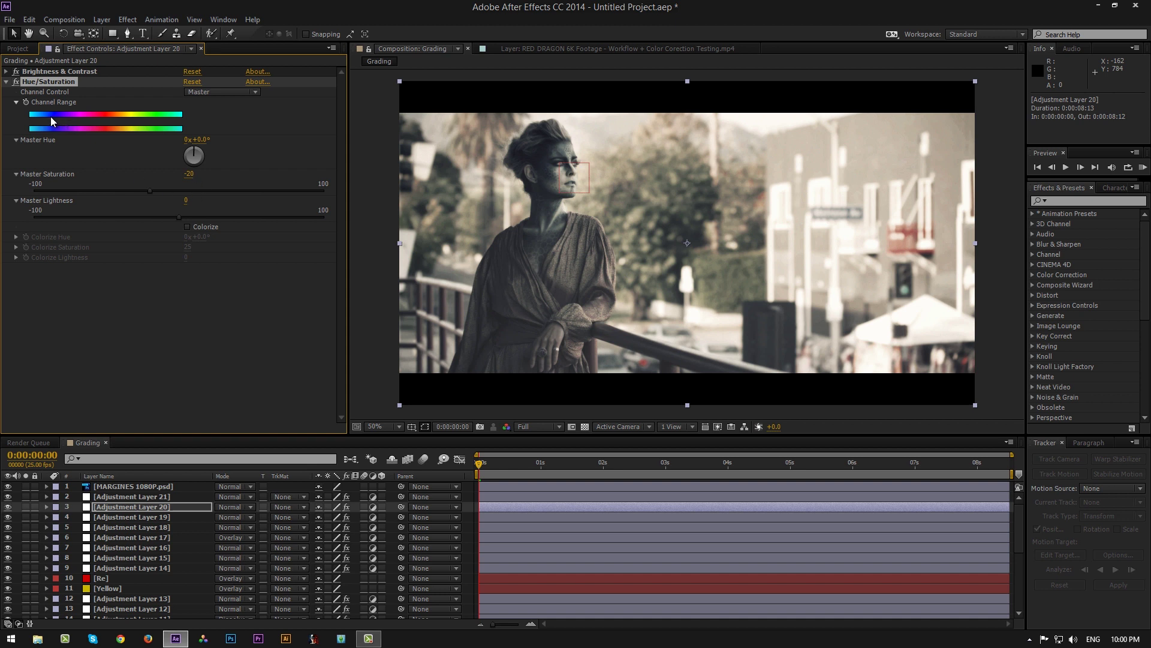
left_click(16, 82)
left_click(196, 173)
left_click(14, 83)
left_click(11, 89)
left_click(6, 82)
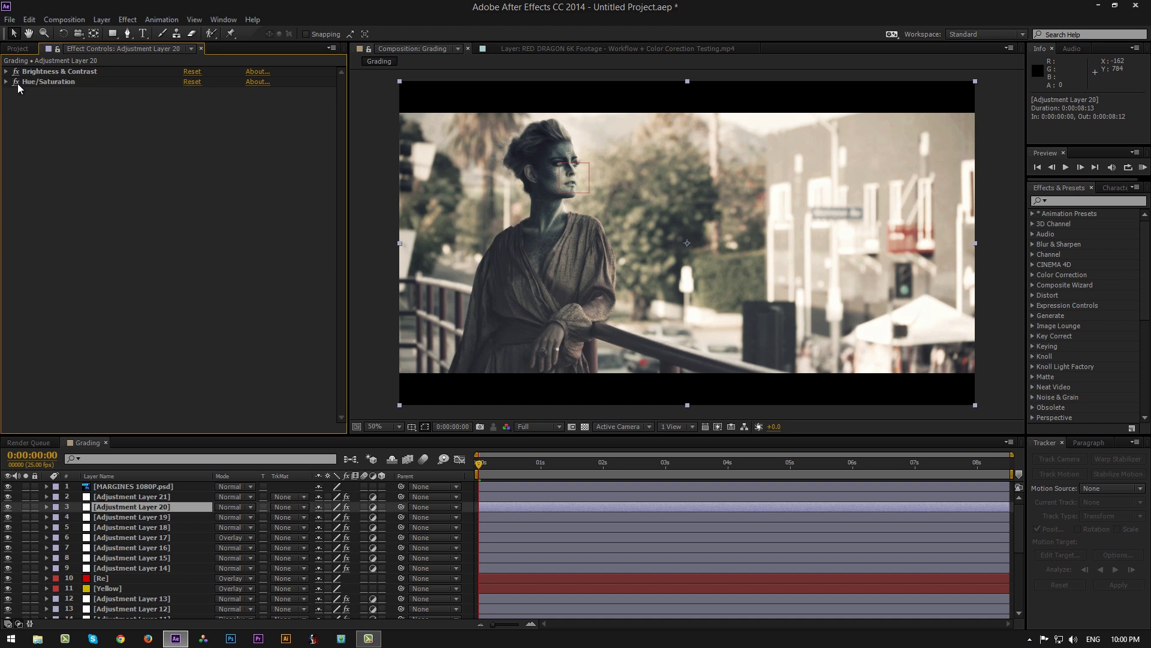
left_click(9, 507)
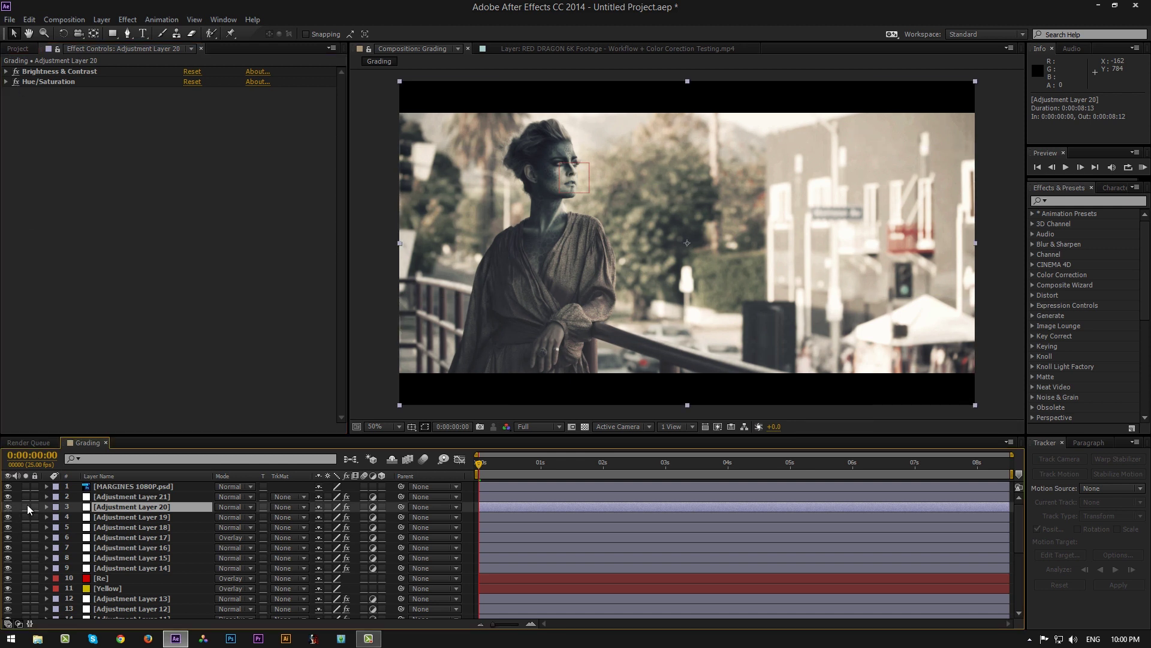
Step: Set the Mojo effect's Warm It value on Adjustment Layer 15 to 6 and collapse the effect
left_click(157, 519)
left_click(156, 527)
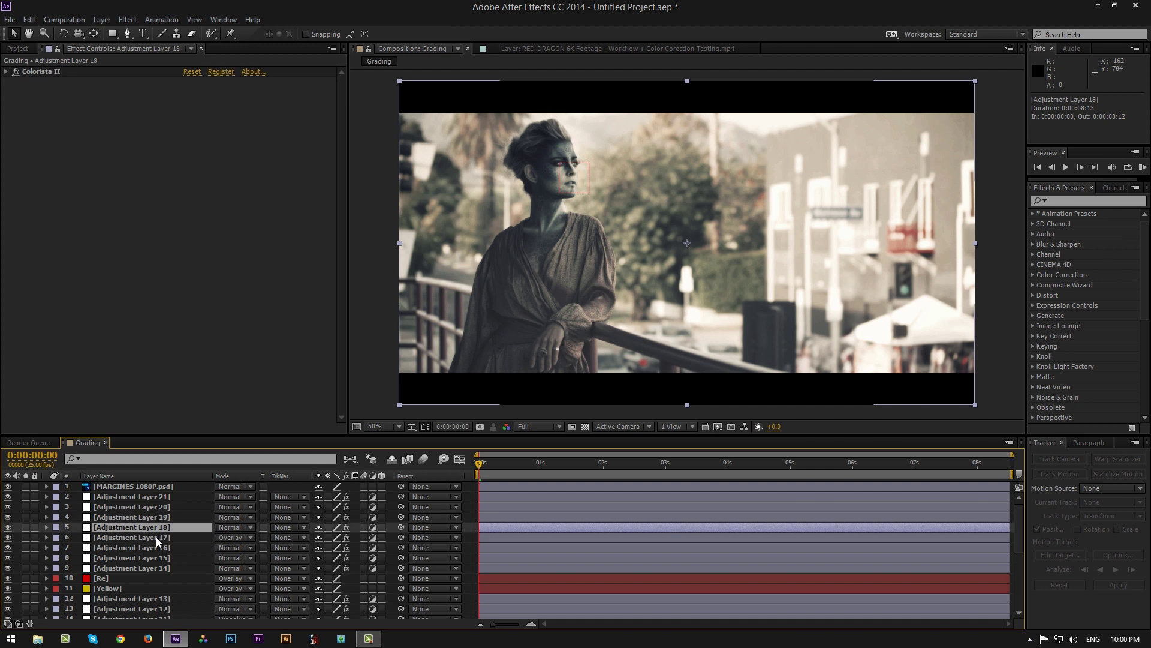
left_click(156, 537)
left_click(145, 546)
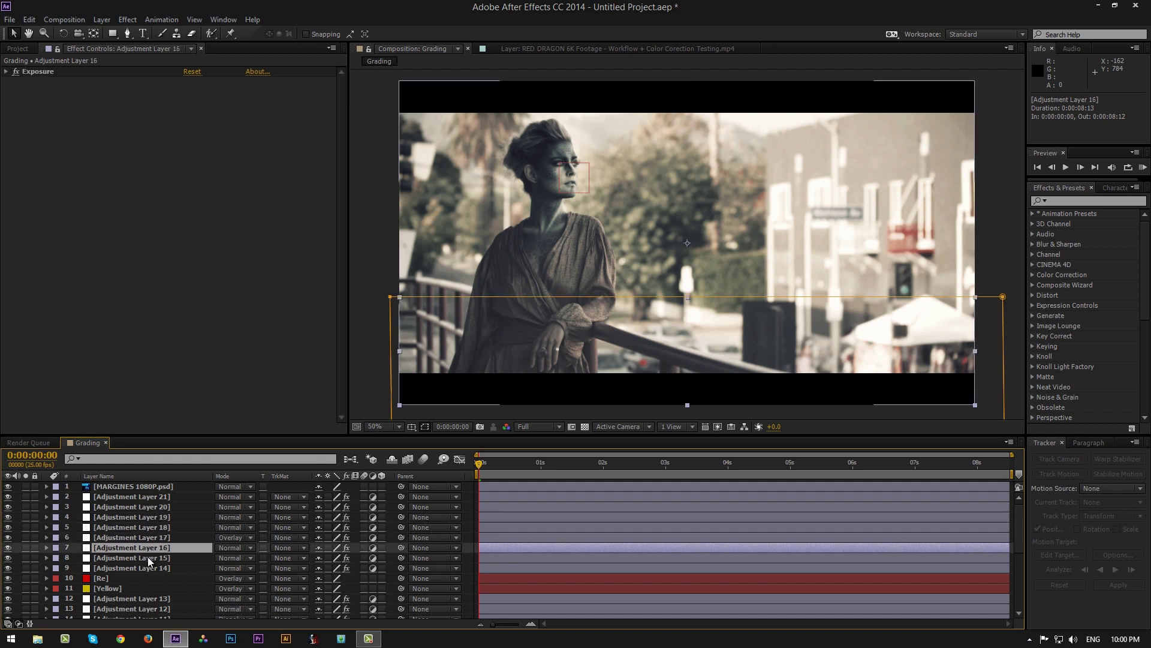
left_click(147, 558)
left_click(6, 82)
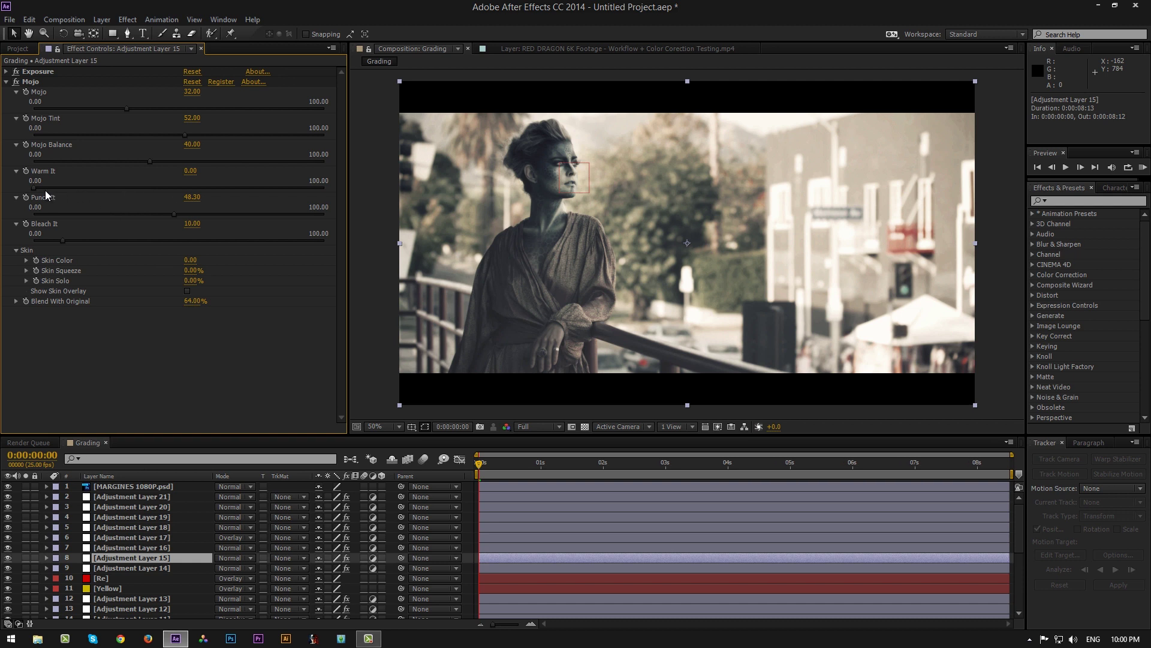
left_click_drag(41, 189, 55, 189)
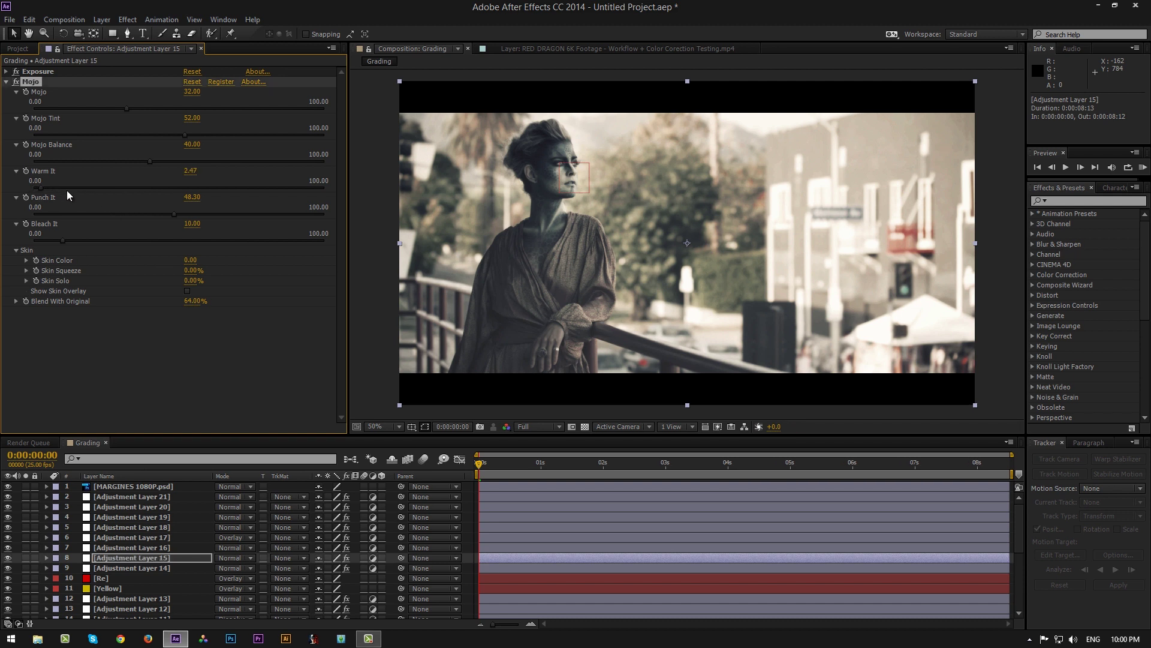
left_click(49, 188)
left_click(189, 171)
type("6")
key("Return")
left_click(6, 82)
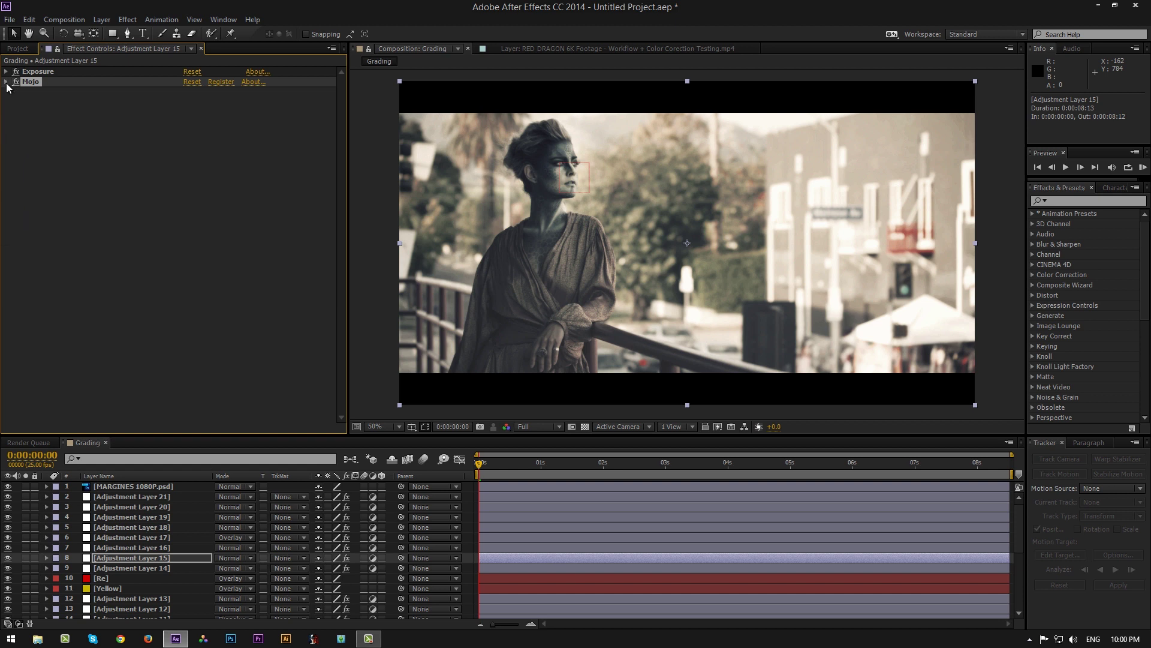
Step: Check the Hue/Saturation settings on Adjustment Layer 17 and the effects applied to the two layers above it
left_click(130, 551)
left_click(134, 538)
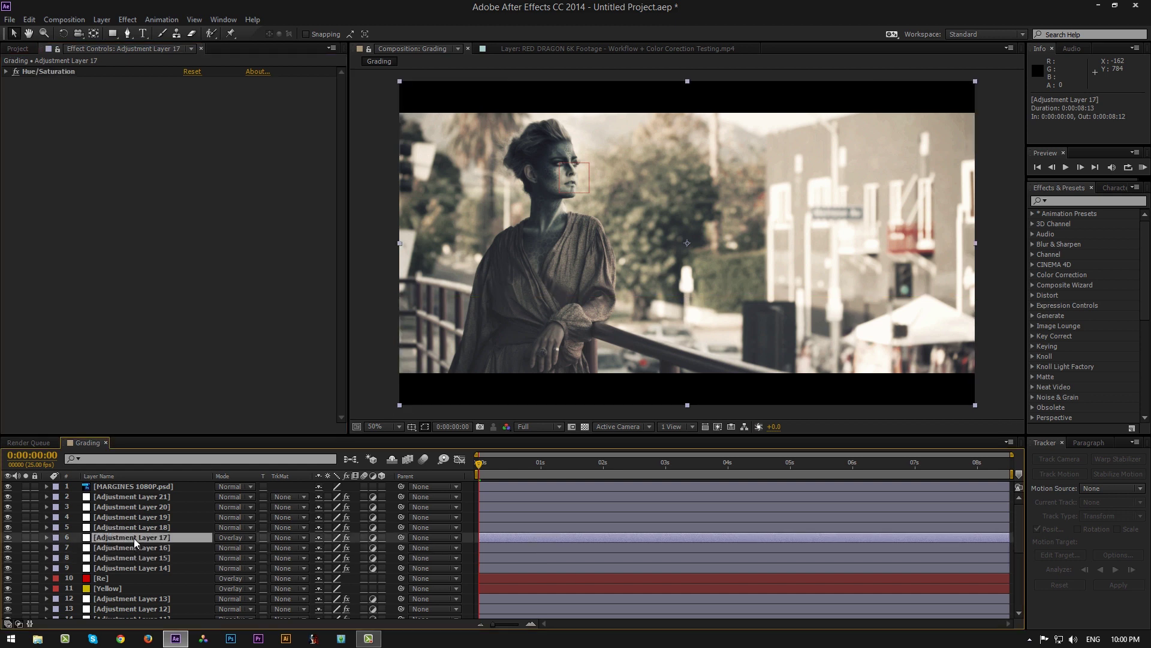
left_click(6, 72)
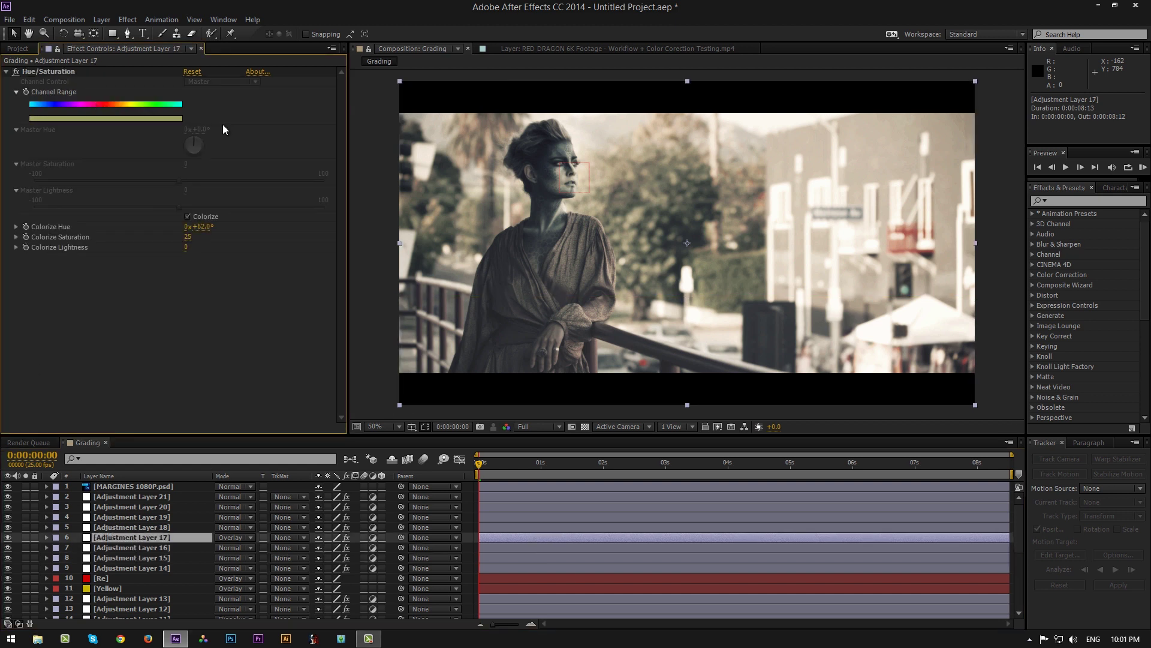
left_click(6, 72)
left_click(149, 526)
left_click(153, 517)
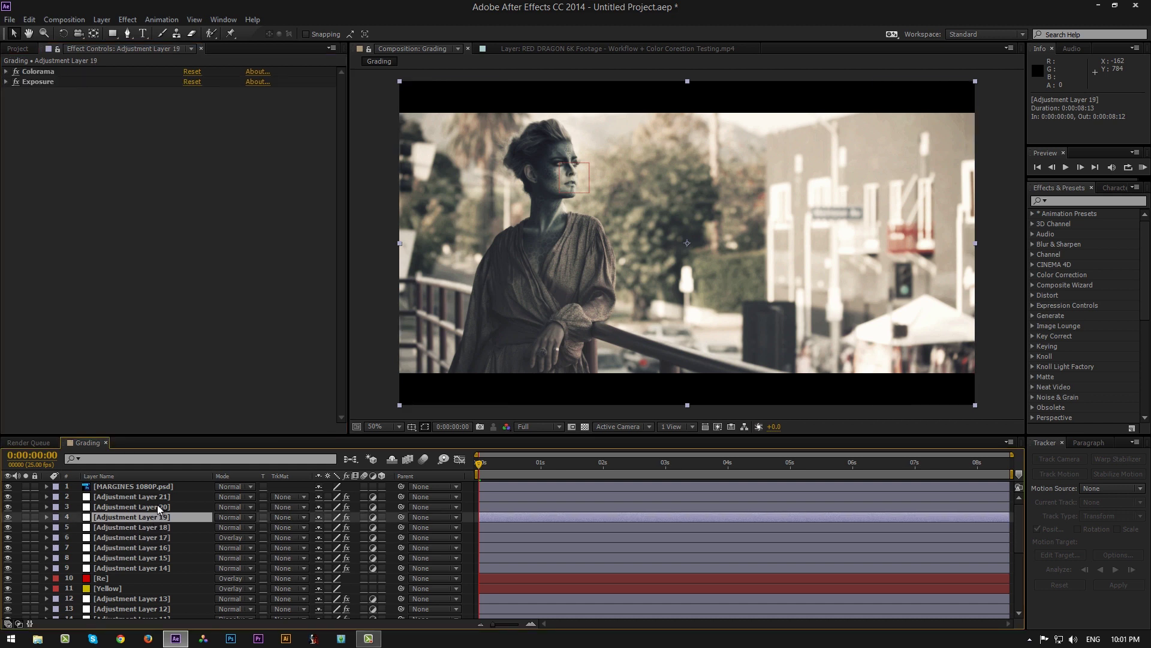
Step: Raise the Yellows channel saturation in Adjustment Layer 20's Hue/Saturation effect
left_click(160, 507)
left_click(6, 82)
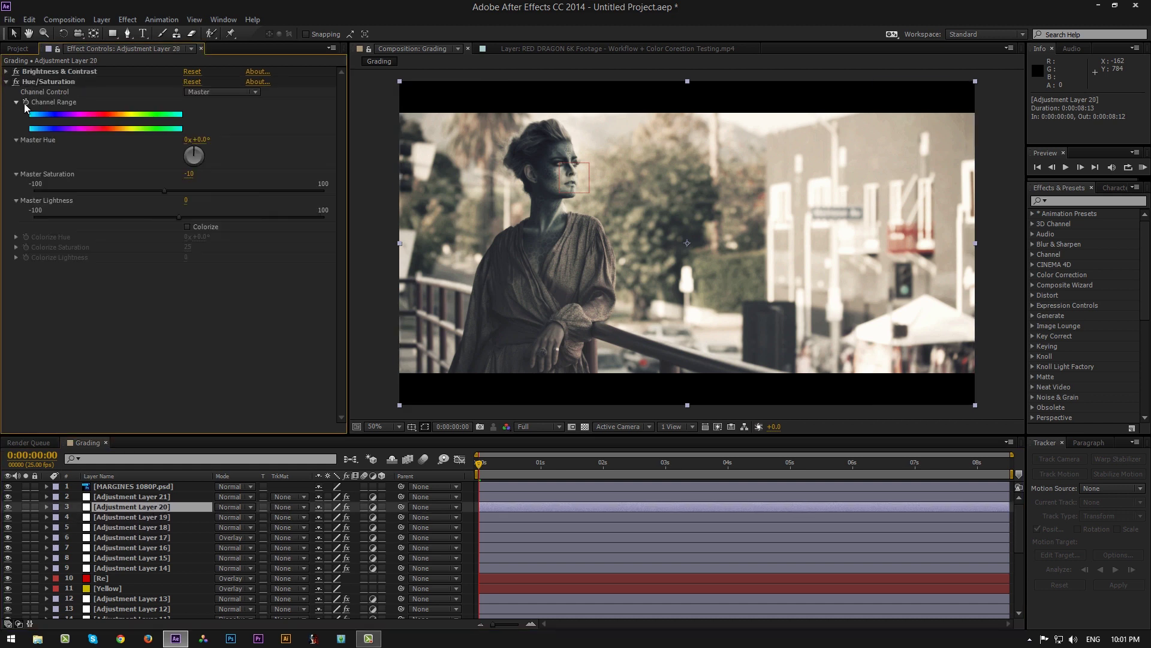
left_click(204, 92)
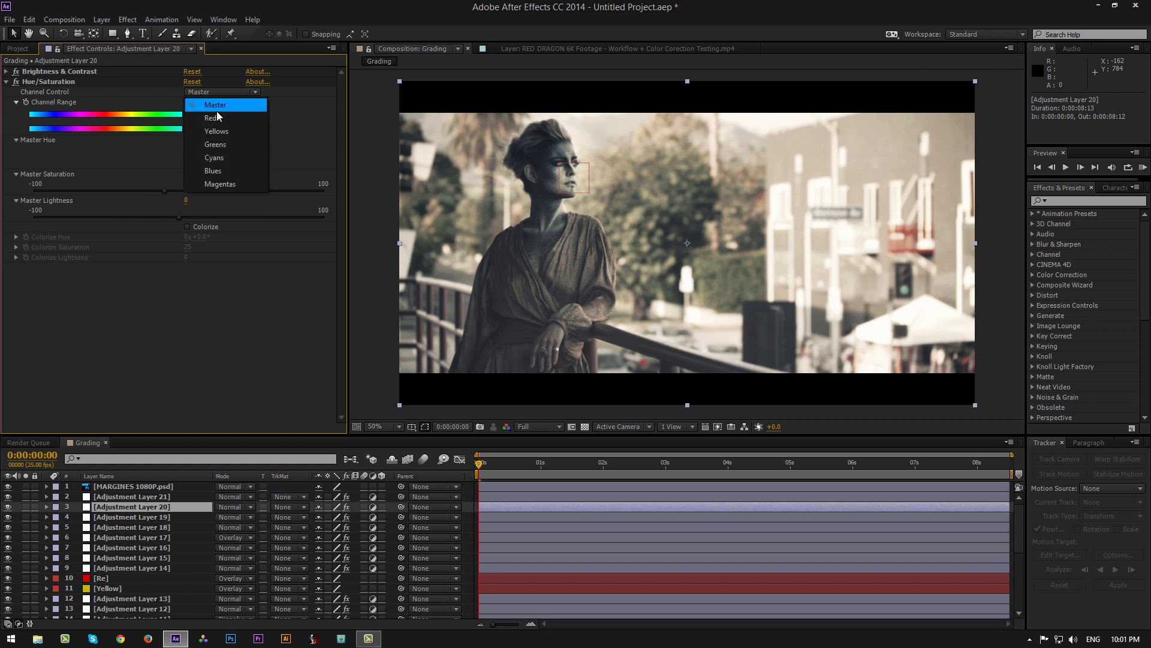
left_click(224, 131)
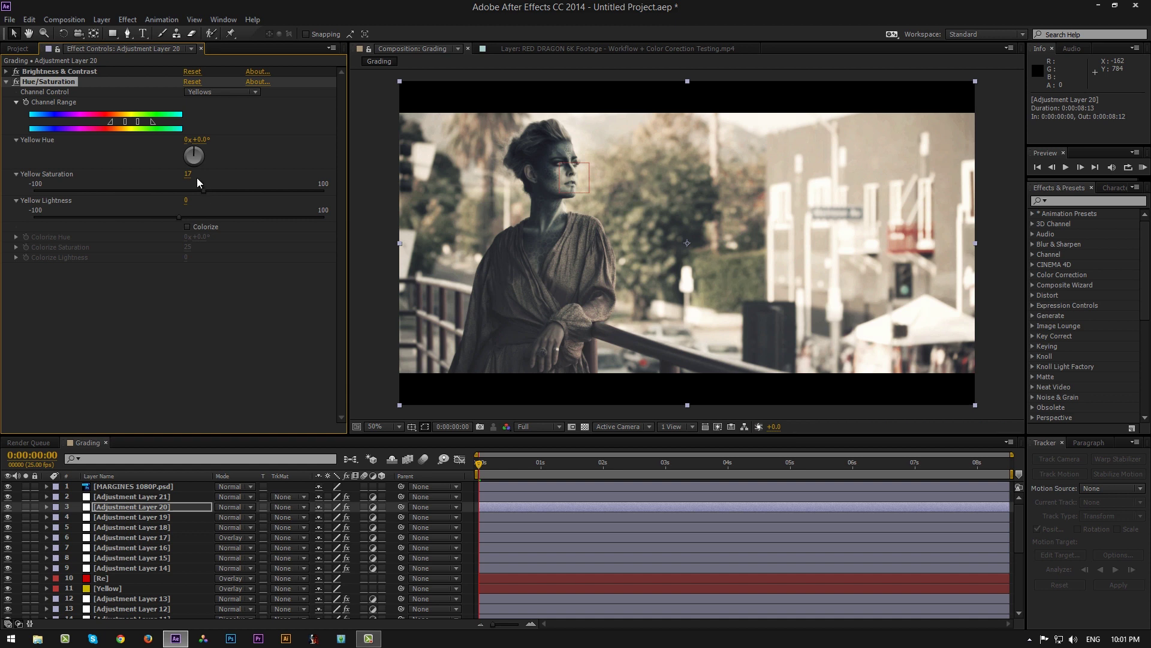
left_click(190, 174)
key("Return")
Step: Set the Reds channel saturation to 20 in Adjustment Layer 20's Hue/Saturation effect
left_click(231, 92)
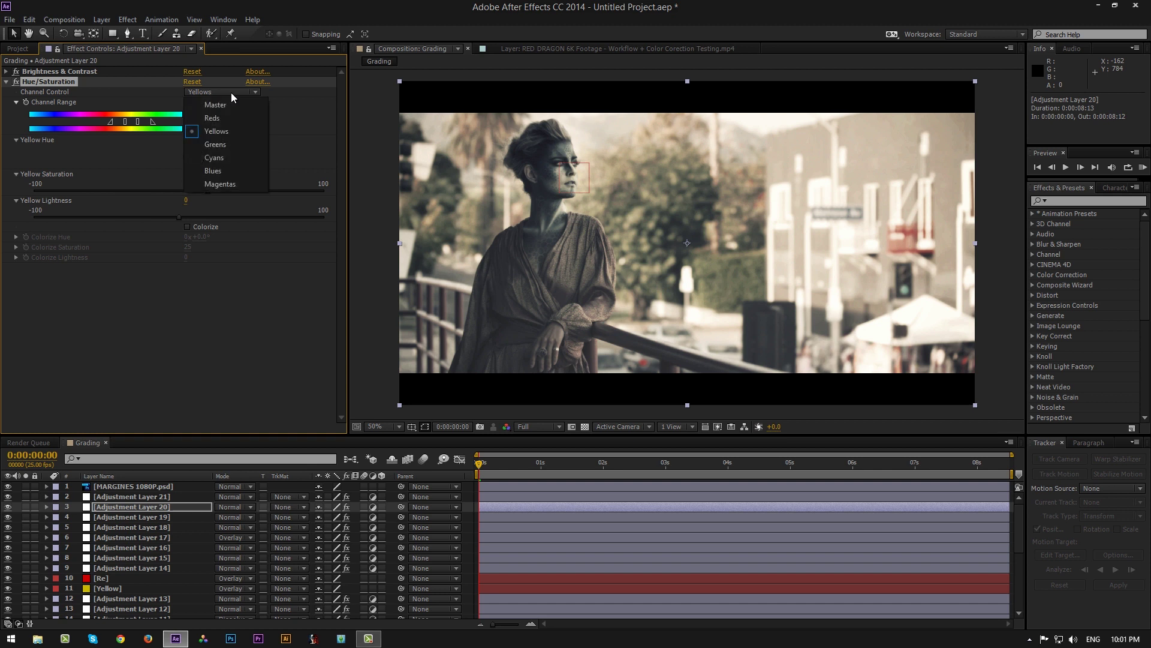
left_click(228, 119)
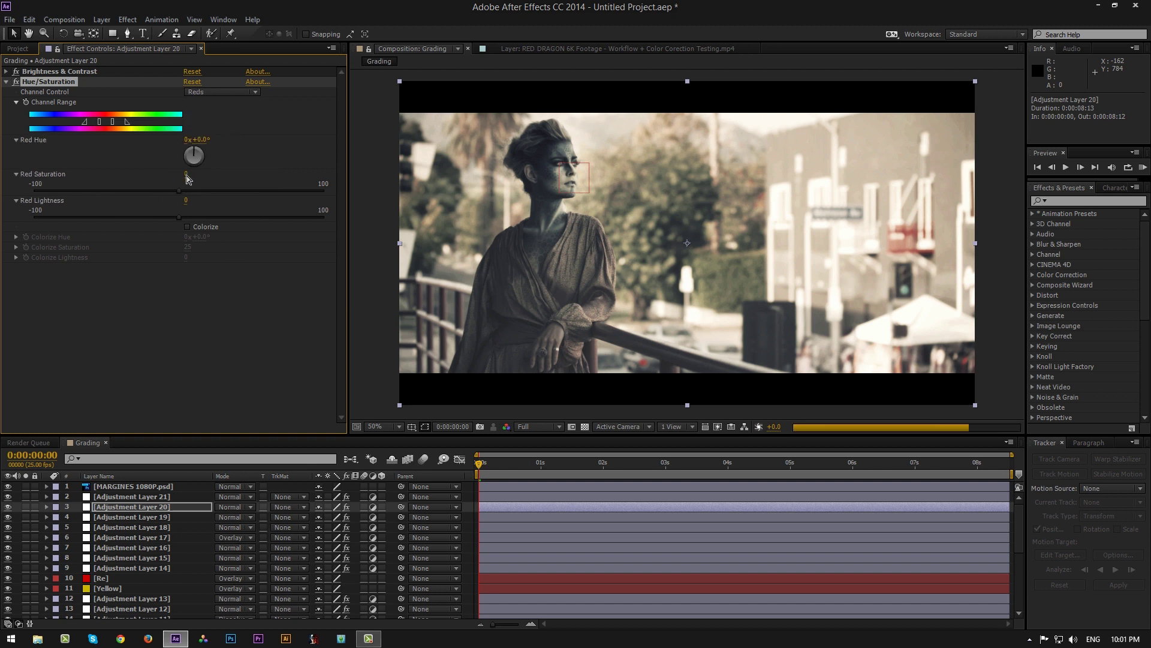
left_click(186, 174)
type("20")
key("Return")
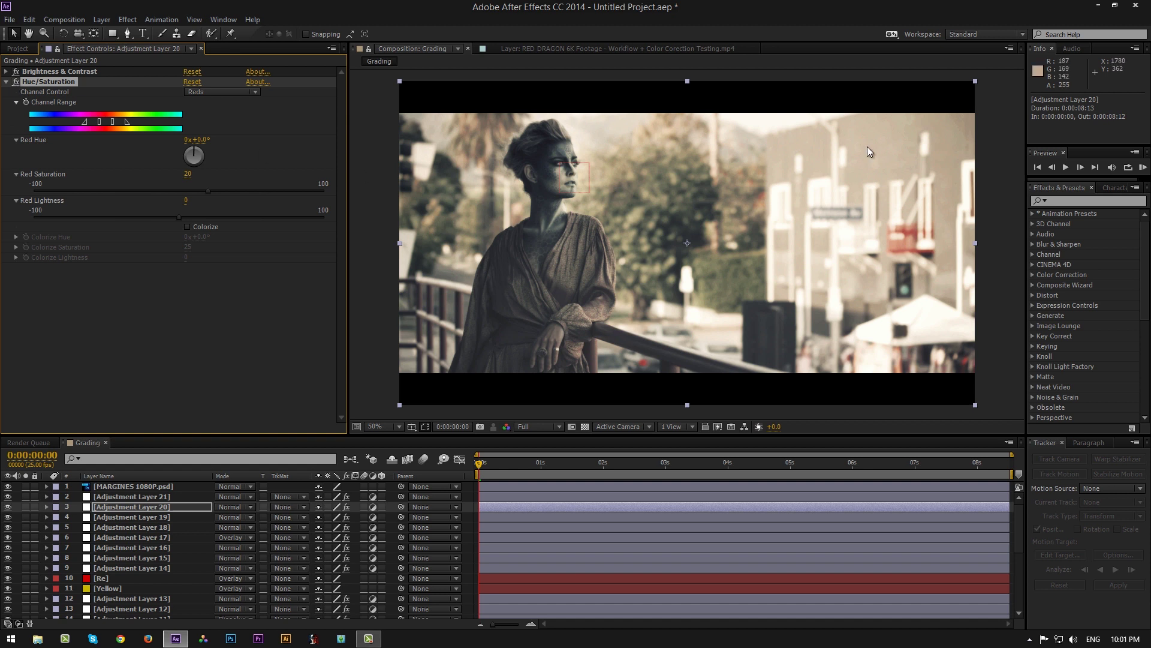
Step: Compare the frame without Adjustment Layer 20 and delete that layer's Hue/Saturation effect
left_click(6, 82)
left_click(8, 509)
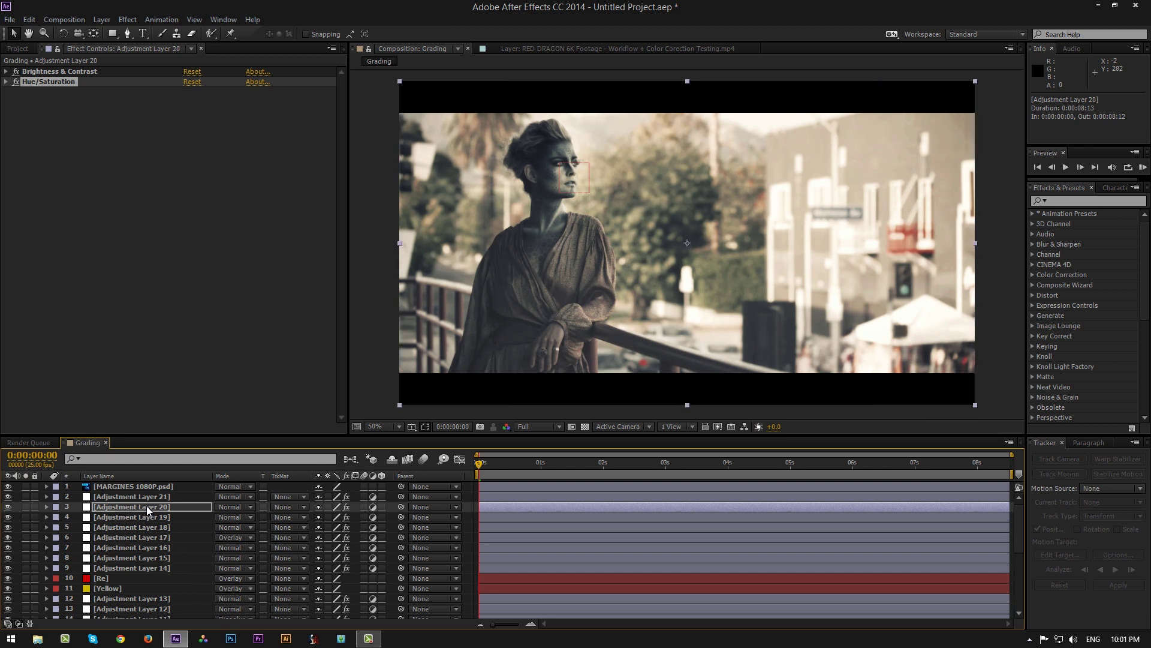
key("Delete")
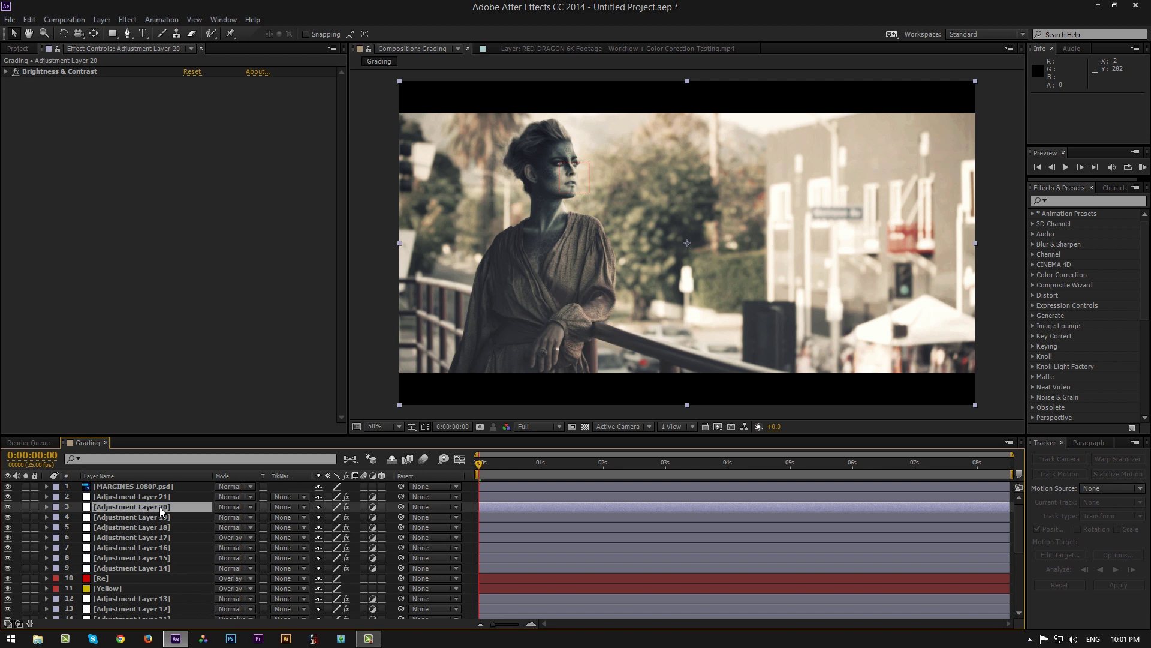
Step: Compare the frame with and without Adjustment Layer 17's Hue/Saturation effect and collapse its settings
left_click(130, 517)
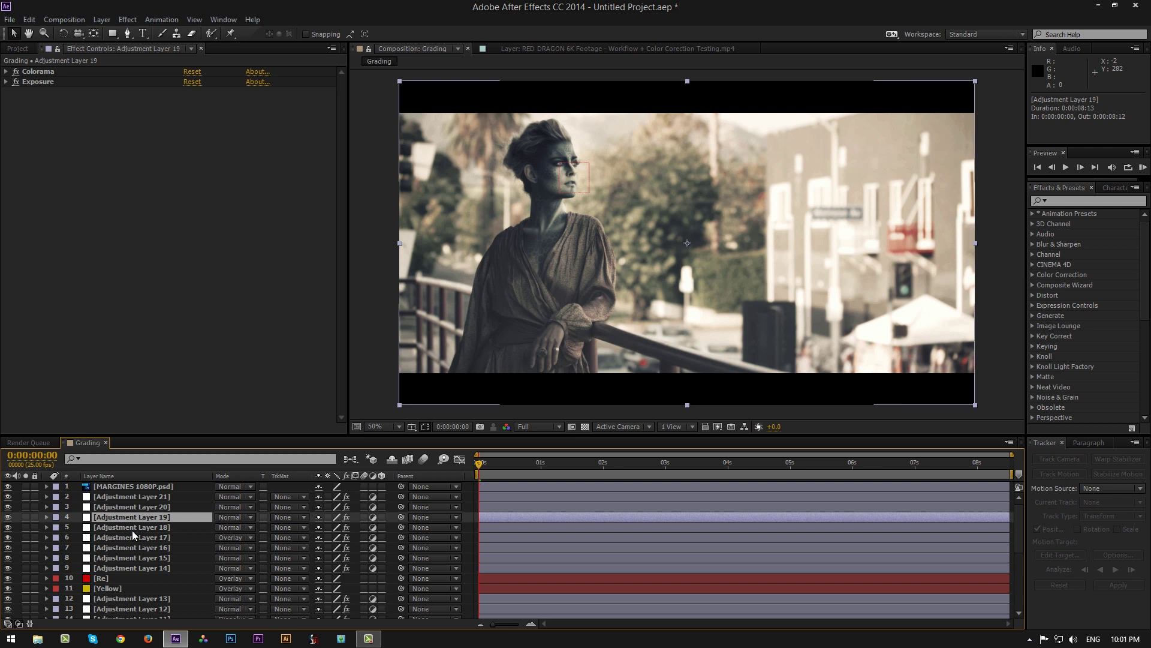
left_click(132, 530)
left_click(132, 540)
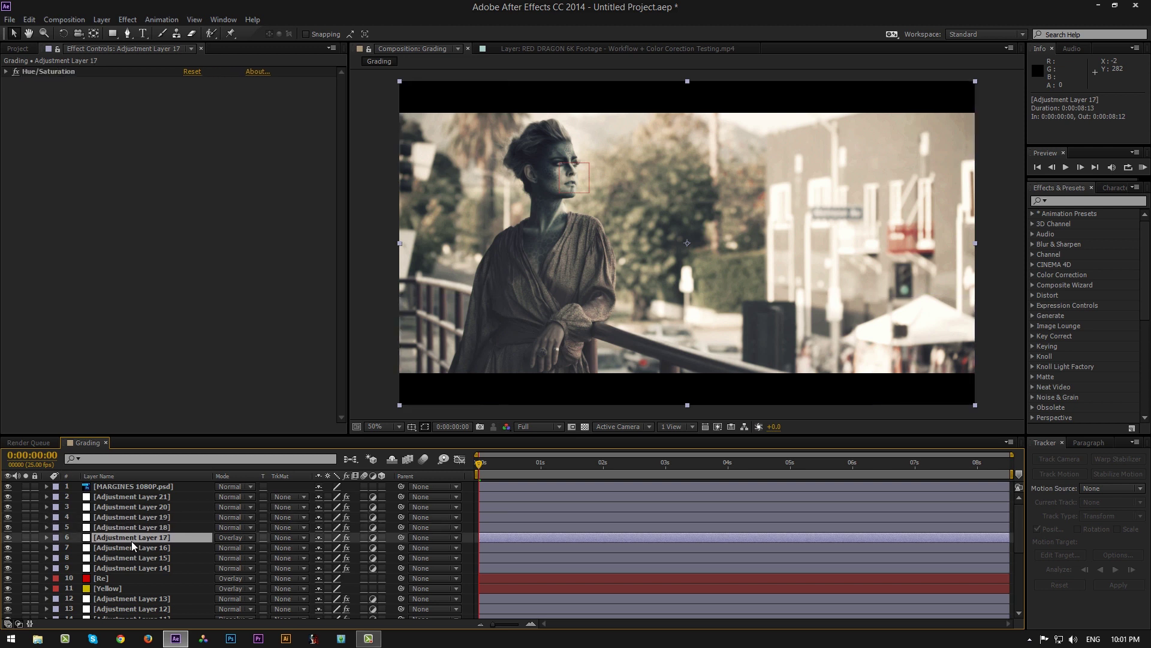
left_click(7, 72)
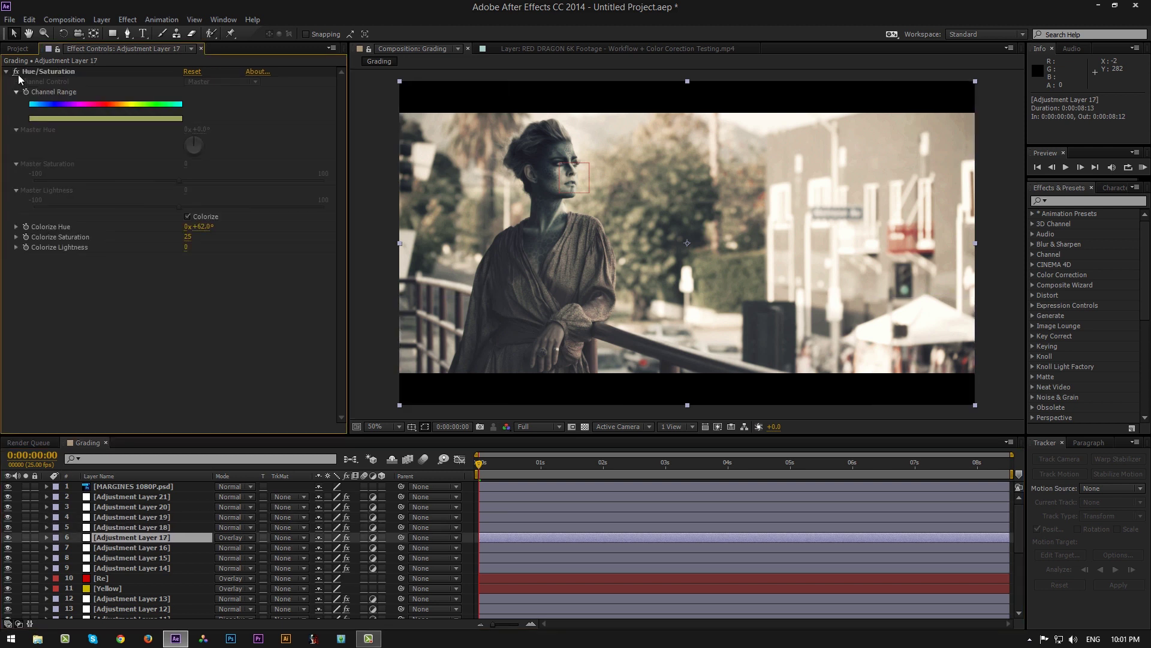
left_click(16, 72)
left_click(6, 71)
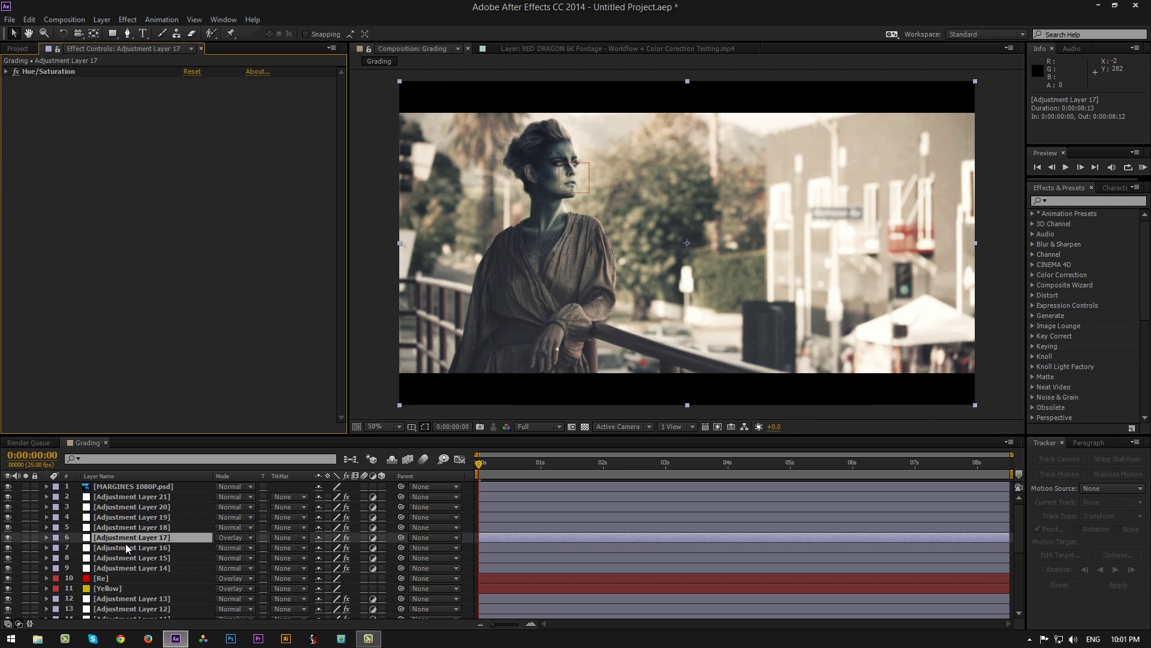
Step: Set the Mojo effect's Warm It value on Adjustment Layer 15 to 0
left_click(124, 545)
left_click(124, 555)
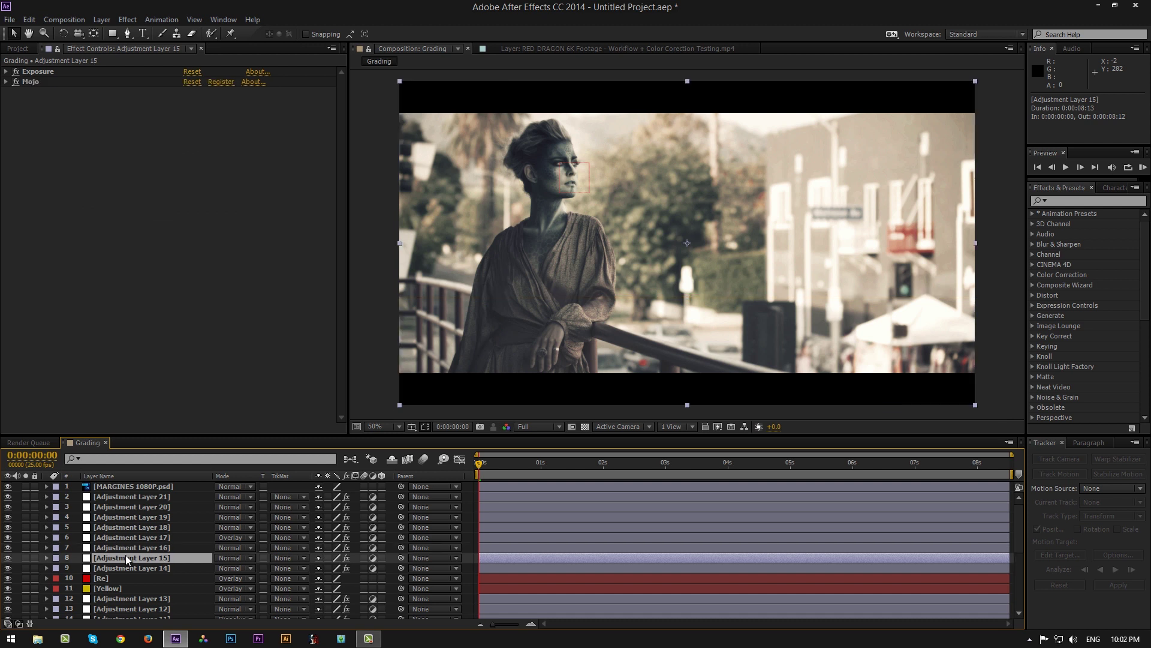
left_click(6, 82)
left_click_drag(34, 188, 28, 188)
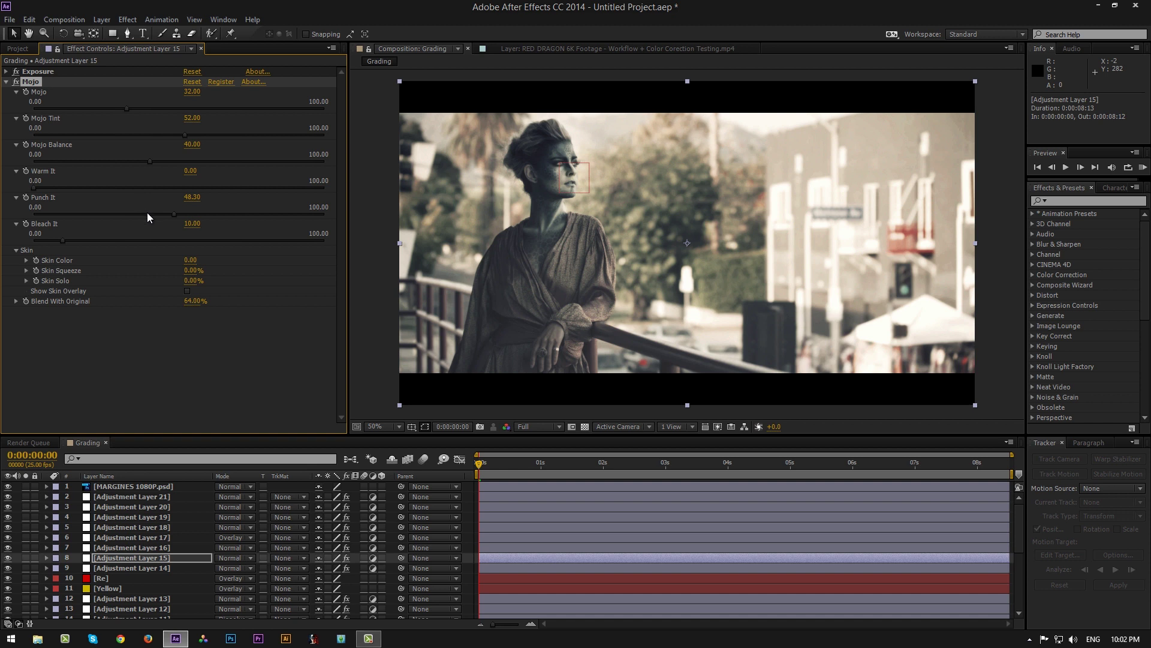
Step: Compare the frame without Mojo, try a lower Mojo Tint value on Adjustment Layer 15, and undo that change
left_click(16, 82)
left_click(143, 135)
left_click(28, 19)
left_click(36, 30)
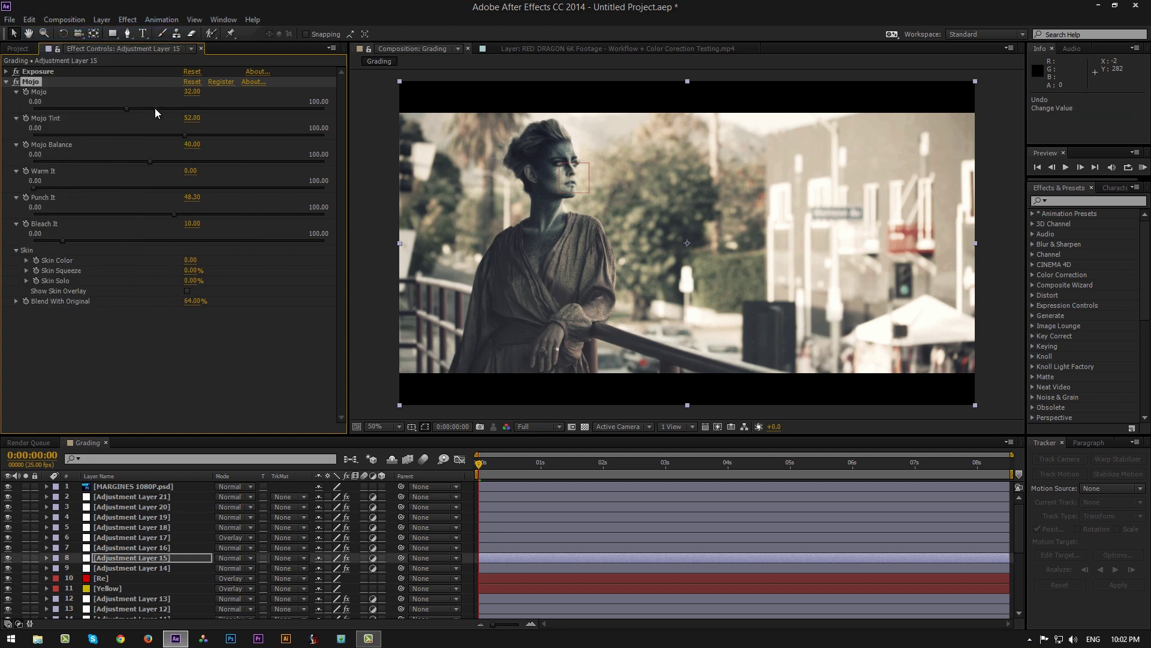
Step: Try Mojo amounts of 10 and 40 in Adjustment Layer 15's Mojo effect and collapse the effect's settings
left_click(77, 109)
key("Return")
left_click(194, 92)
type("10")
key("Return")
left_click(192, 91)
type("40")
key("Return")
left_click(6, 81)
Step: Find the Tint effect and apply it to Adjustment Layer 19
left_click(124, 520)
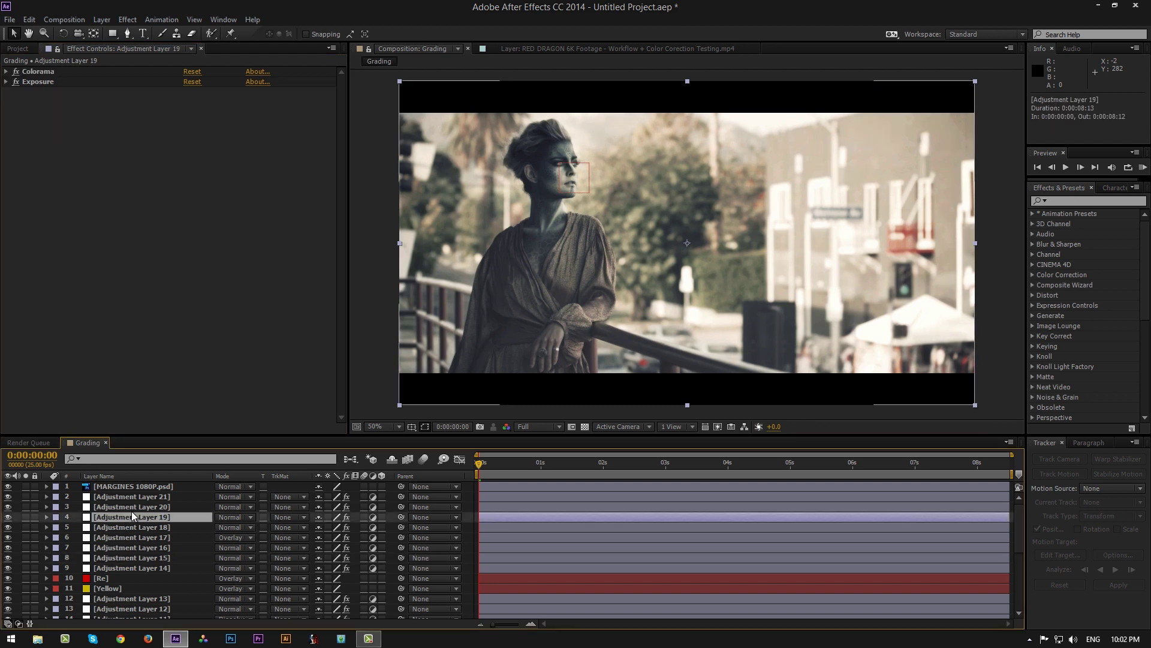
left_click(1076, 201)
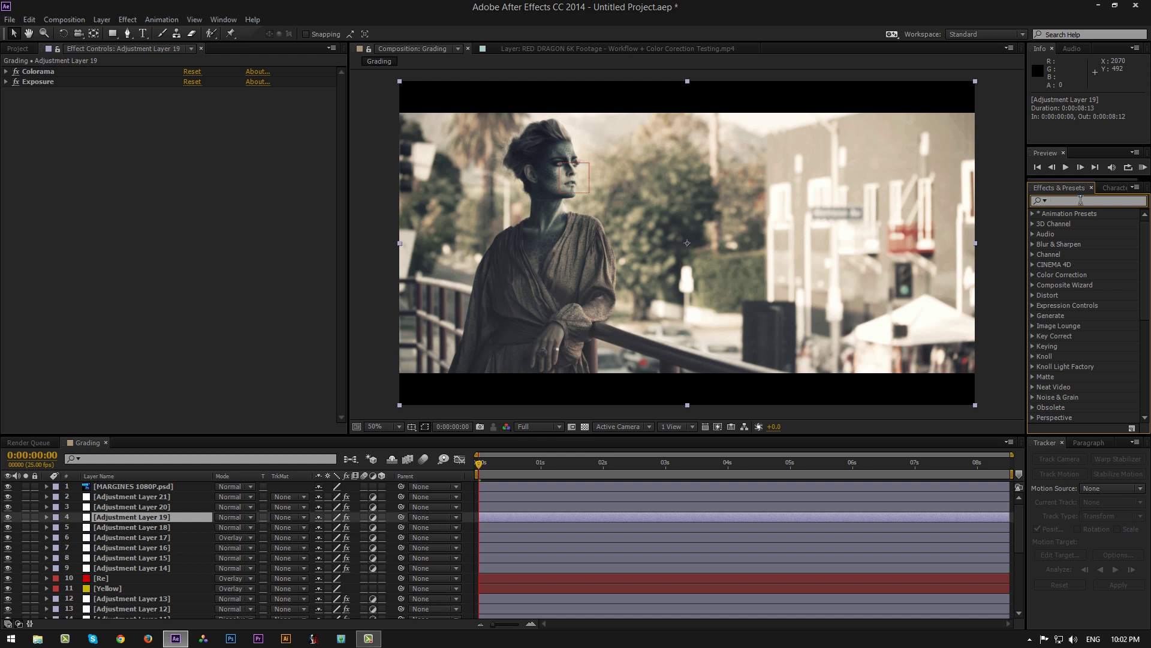
type("tint")
left_click(1065, 265)
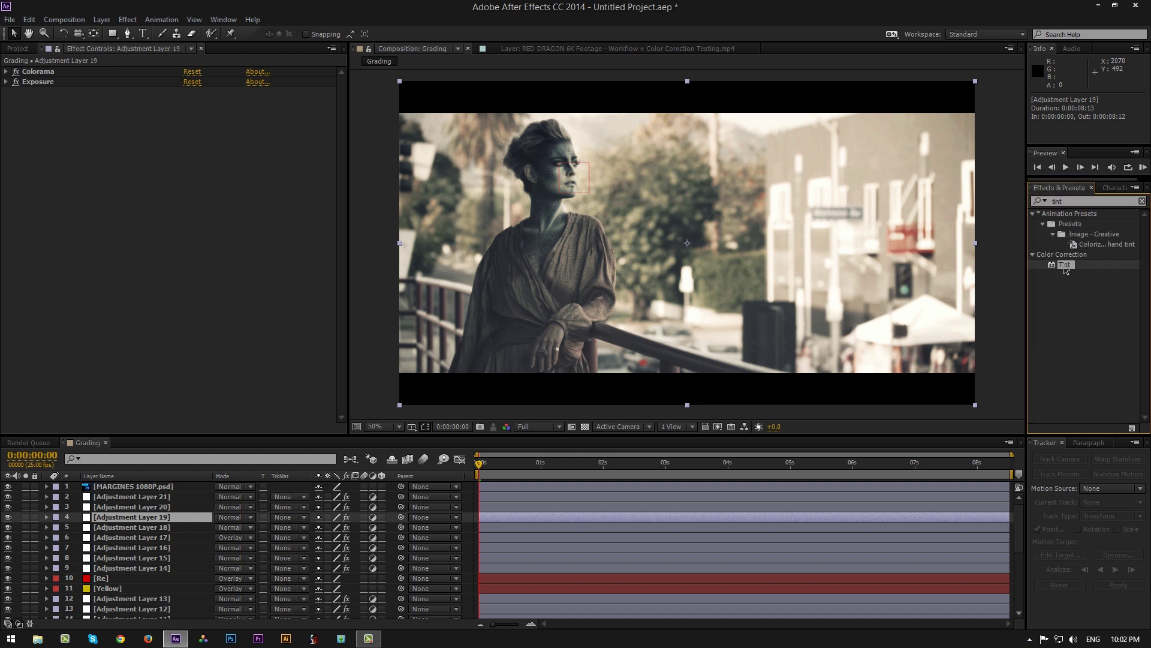
double_click(1066, 268)
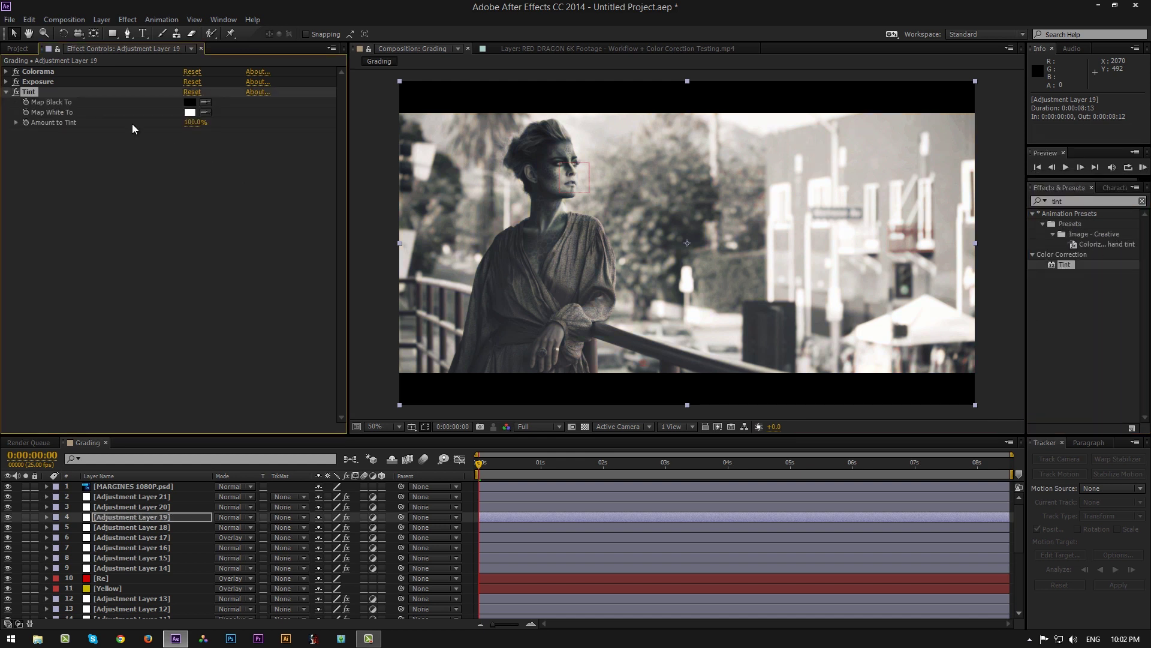
Step: Try 50% for Adjustment Layer 19's Amount to Tint, and settle on 30%
left_click(193, 121)
type("50")
key("Return")
left_click(193, 123)
type("30")
key("Return")
Step: Reduce the Mojo amount in Adjustment Layer 15's Mojo effect to 10 and collapse its settings
left_click(168, 527)
left_click(164, 537)
left_click(160, 547)
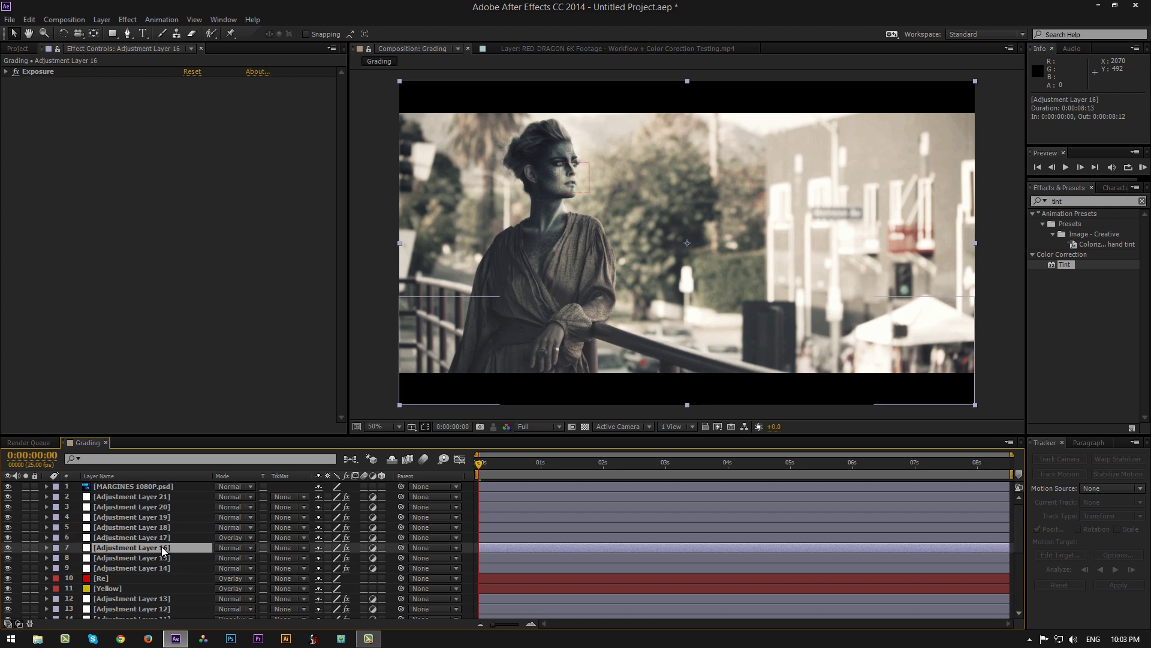
left_click(156, 559)
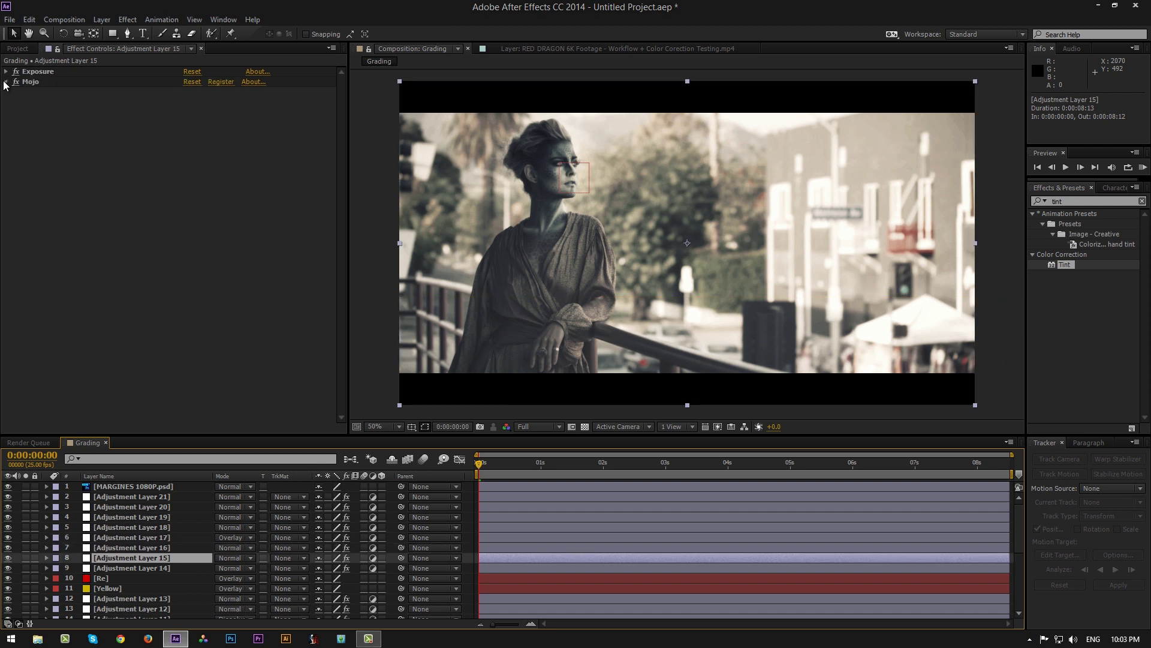
left_click(5, 81)
left_click(192, 92)
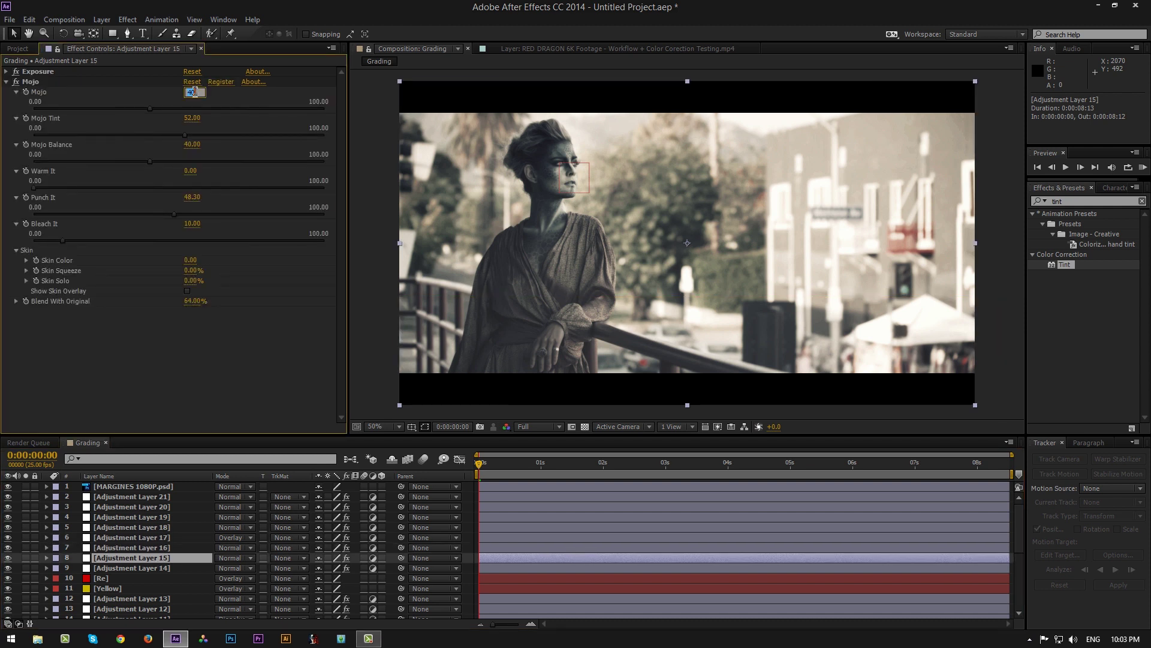
type("20")
key("Return")
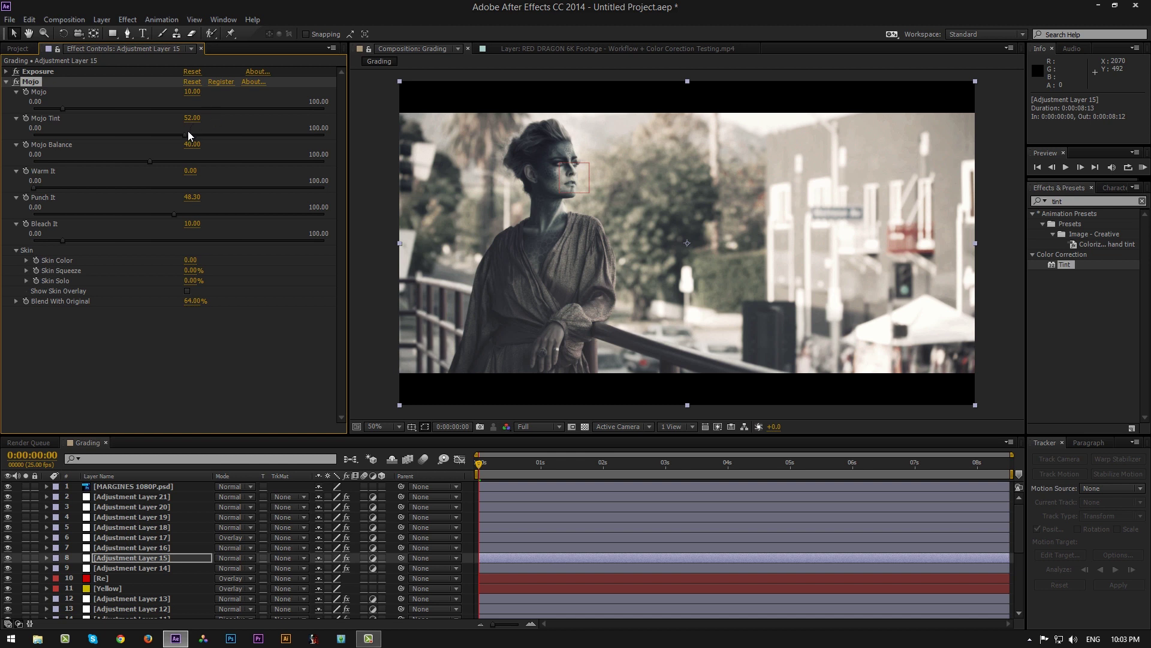
left_click(6, 82)
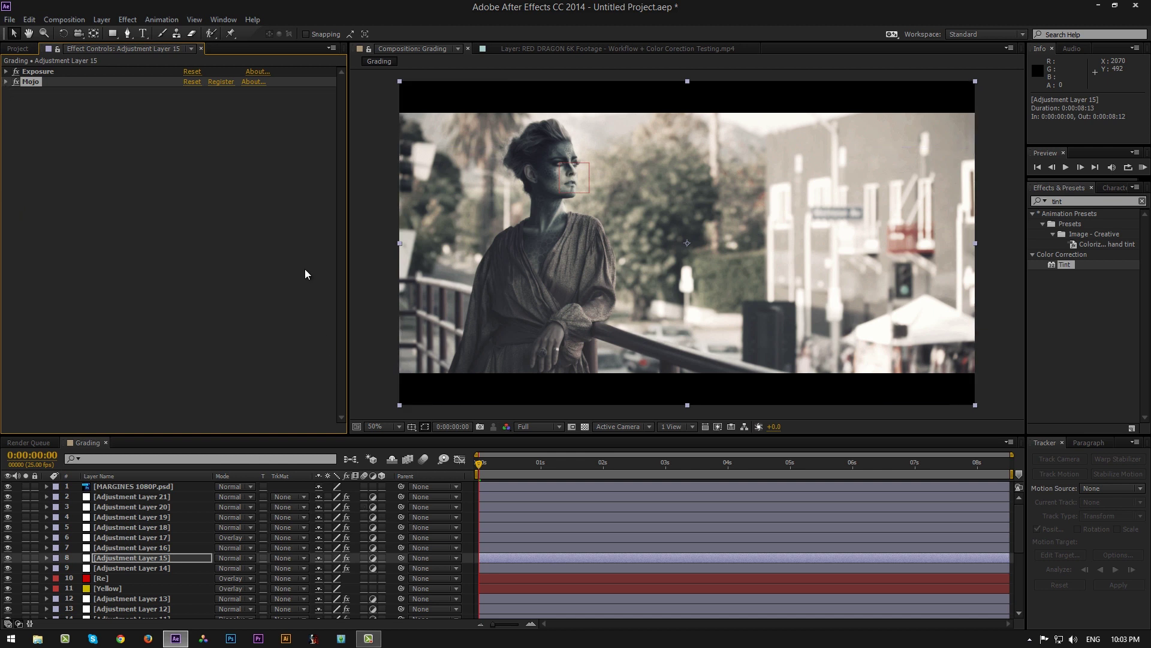
Step: Draw a closed Pen mask on Adjustment Layer 15 around the woman and trees, following the building's edge and the dark box to exclude the building
left_click(127, 34)
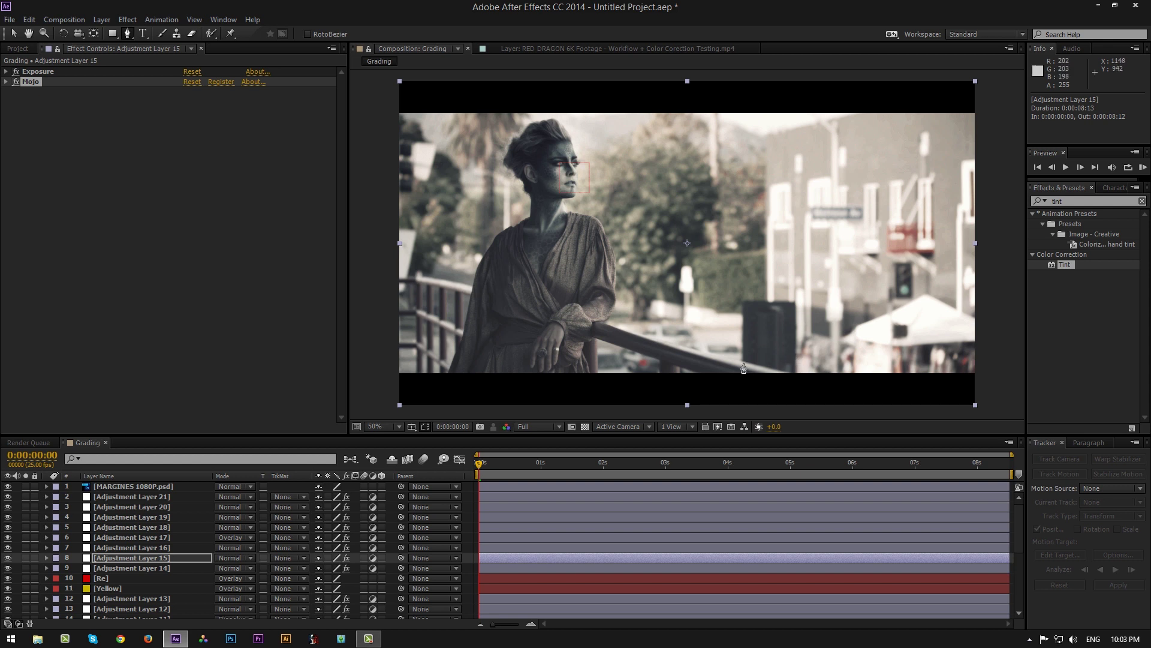
left_click(792, 373)
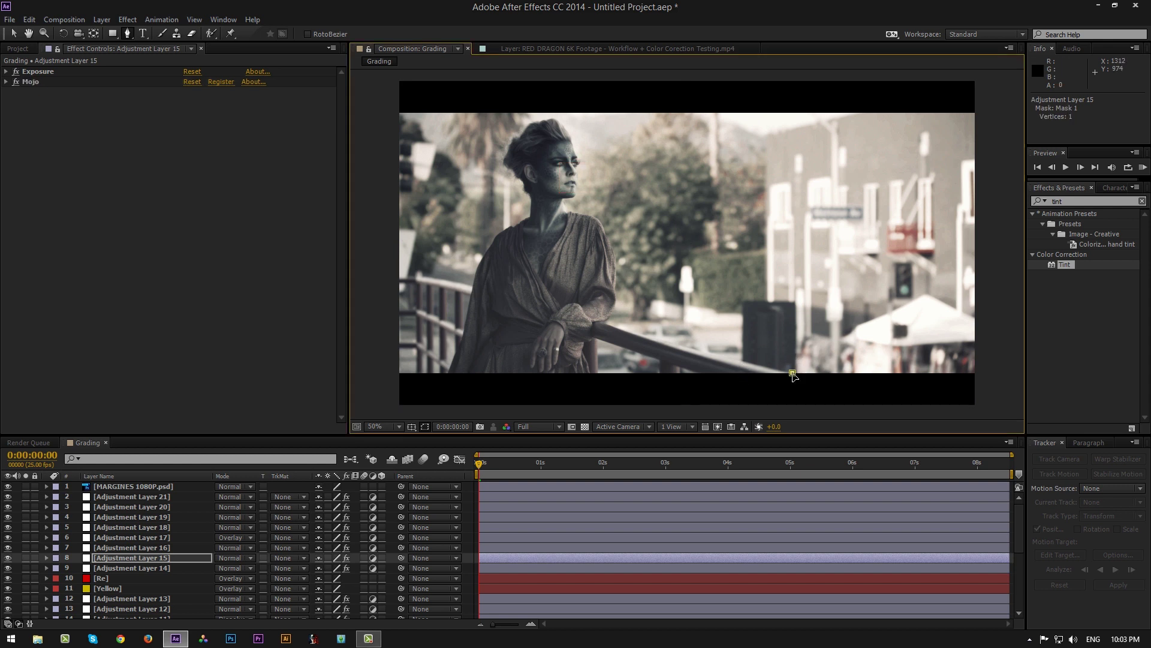
left_click(742, 359)
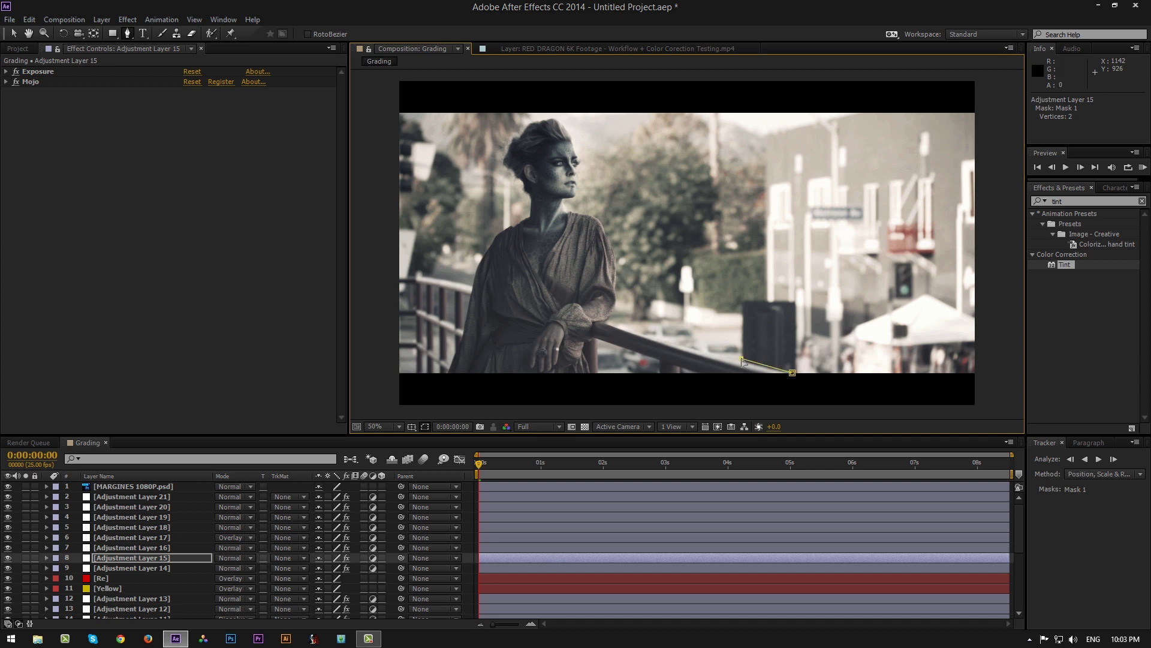
left_click(742, 303)
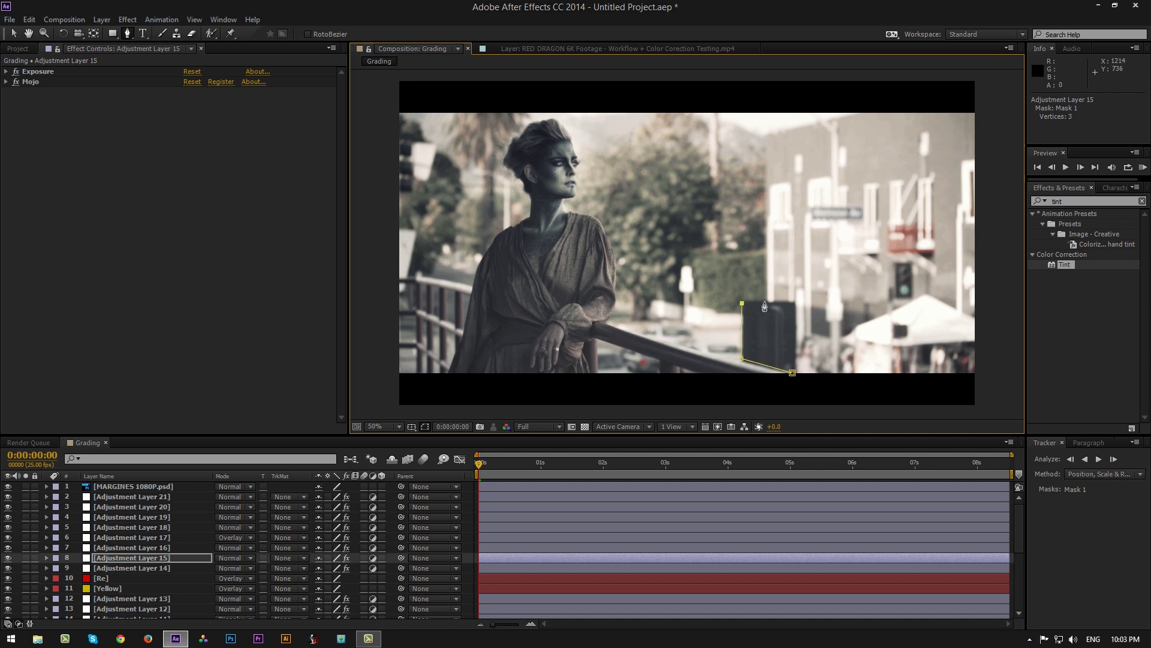
left_click(761, 133)
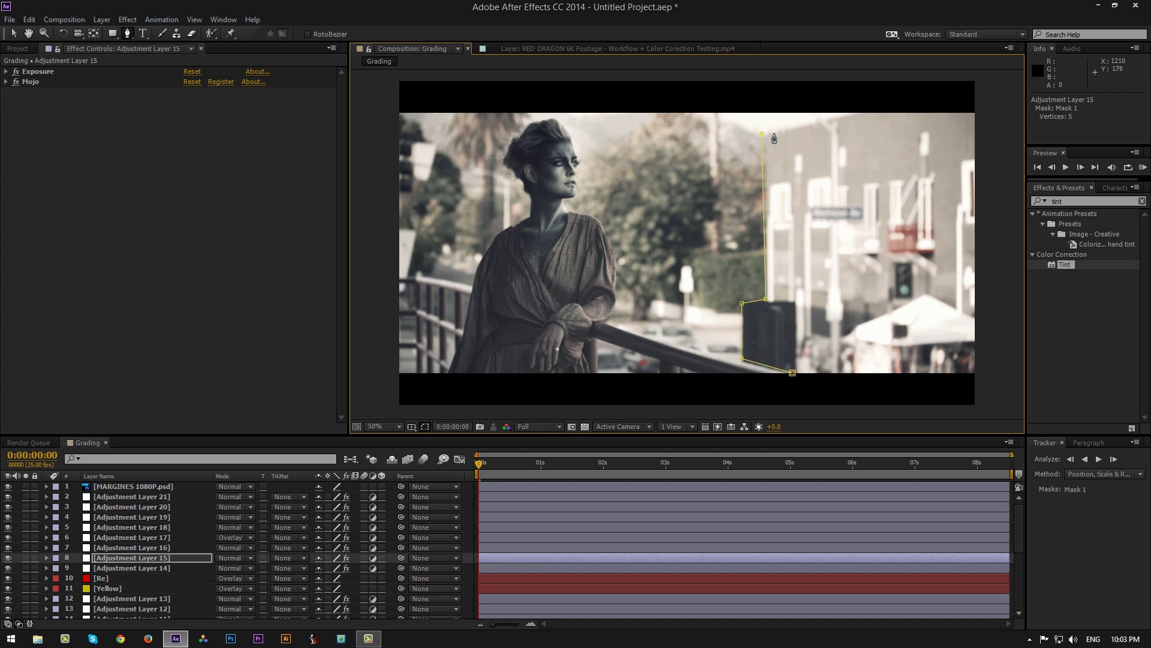
left_click(863, 107)
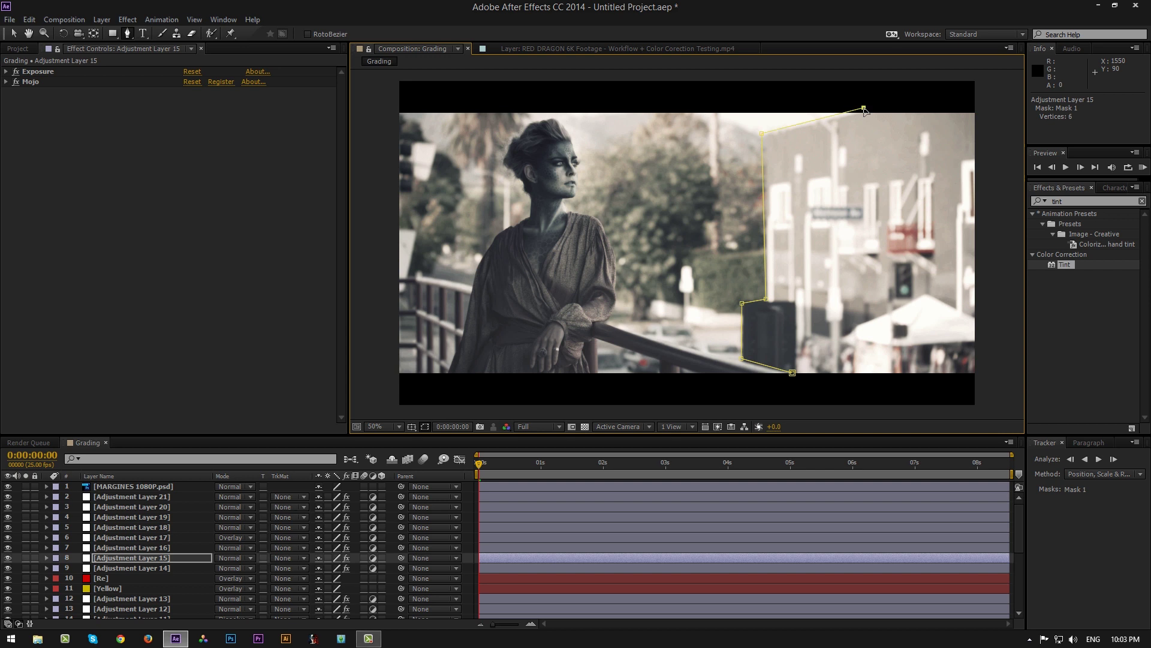
left_click(871, 72)
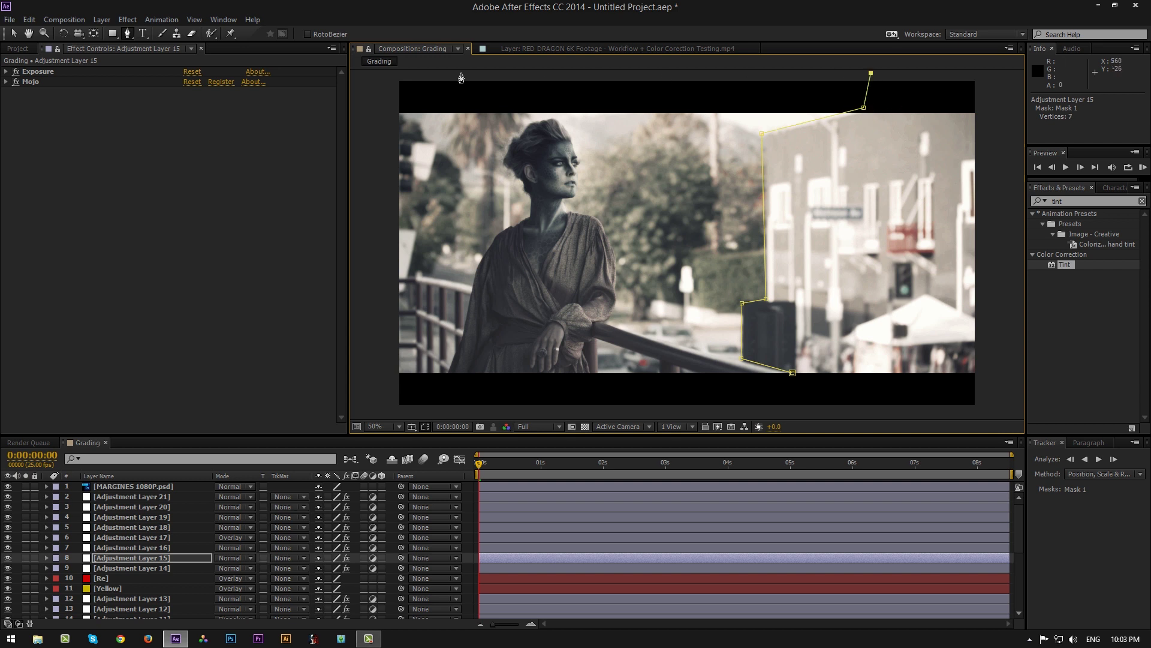
left_click(390, 75)
left_click(385, 411)
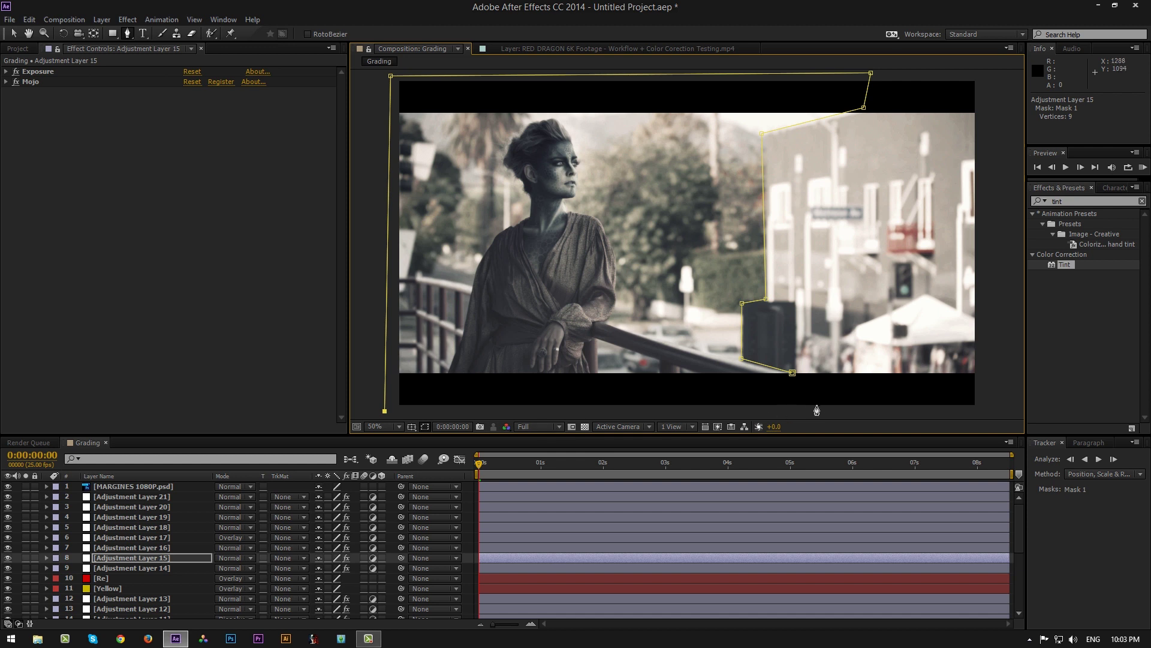
left_click(796, 411)
left_click(792, 373)
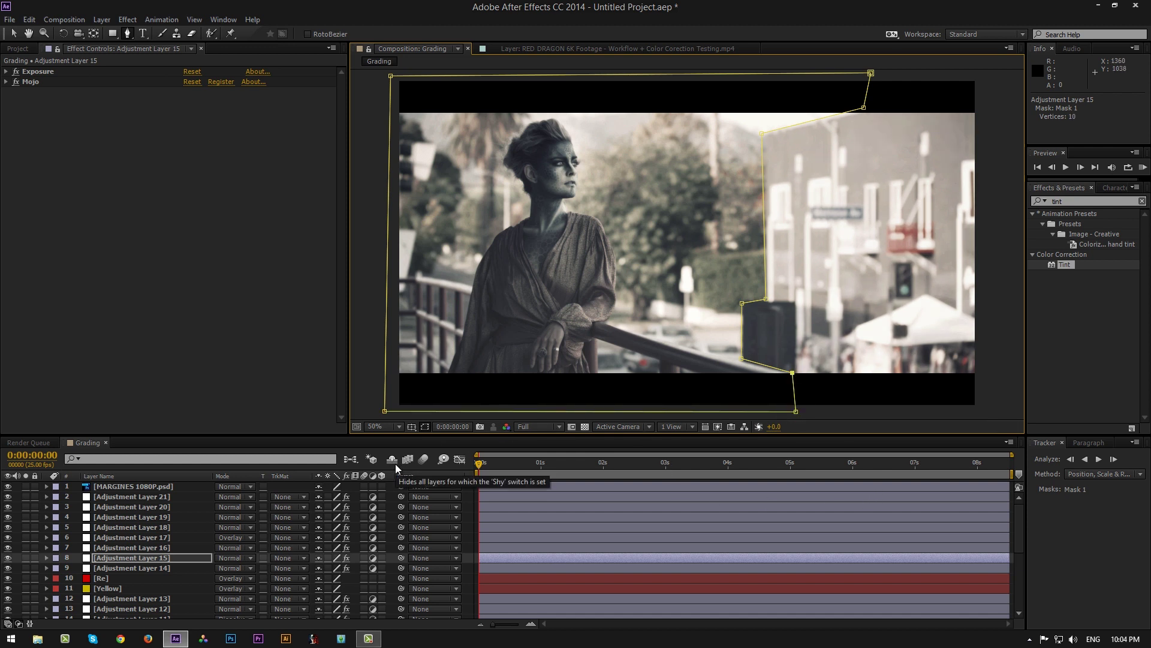
Step: Set the Mask Feather of Adjustment Layer 15's Mask 1 to 120 pixels and collapse the layer's properties
key("f")
left_click_drag(338, 576, 352, 580)
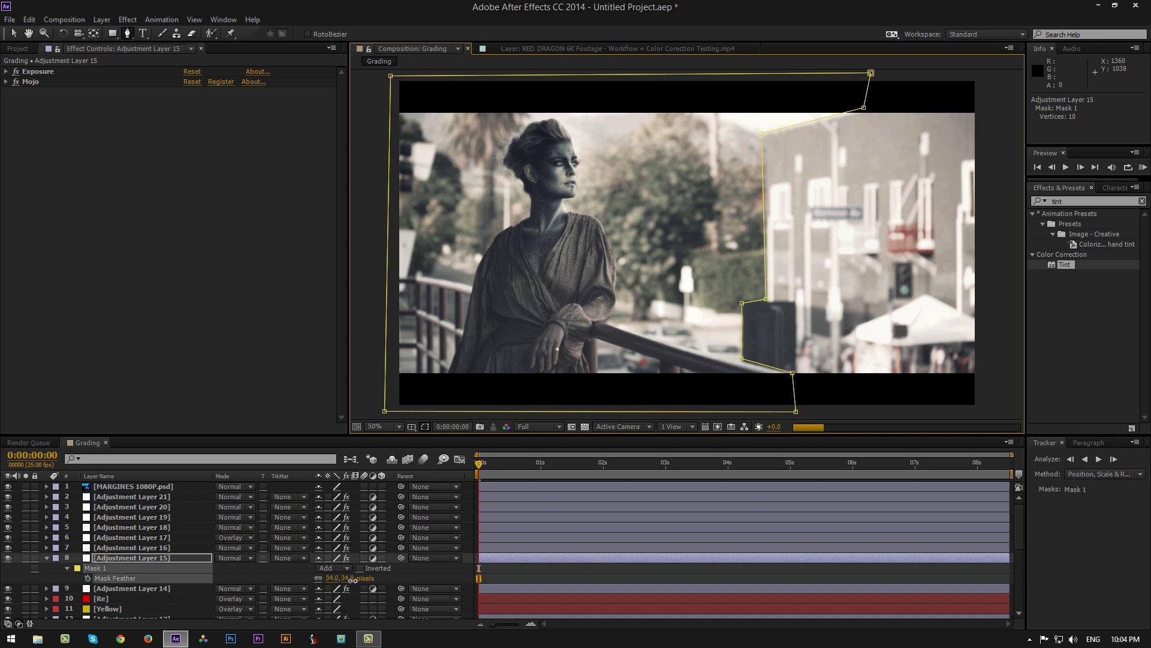
left_click_drag(353, 580, 373, 581)
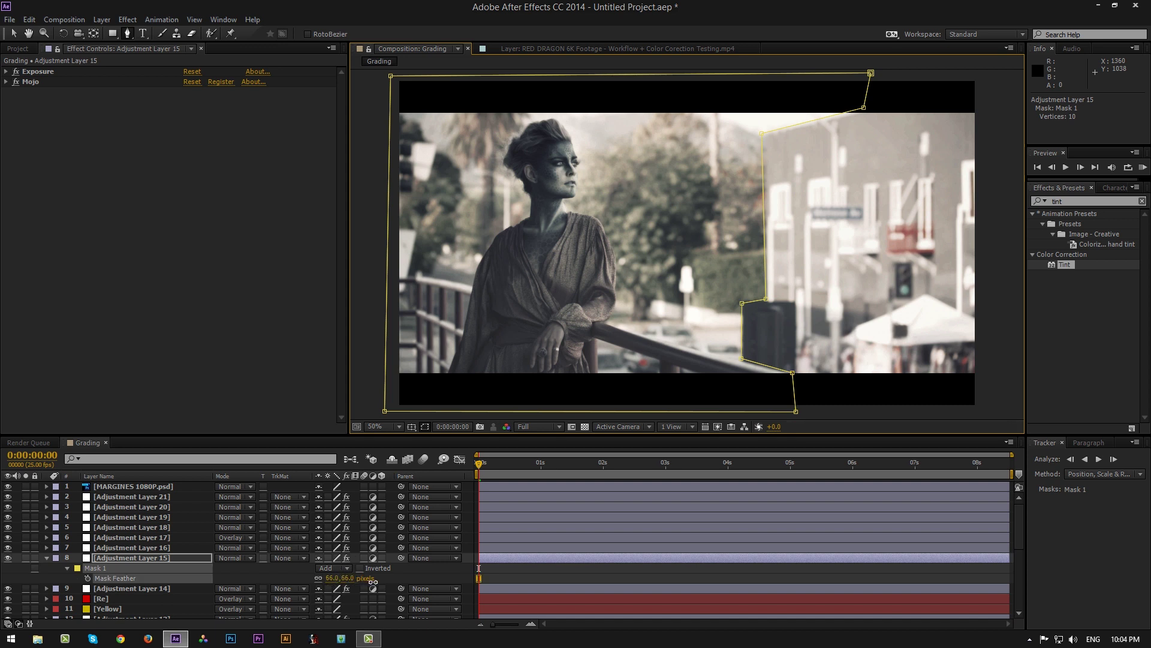
left_click(332, 578)
type("1")
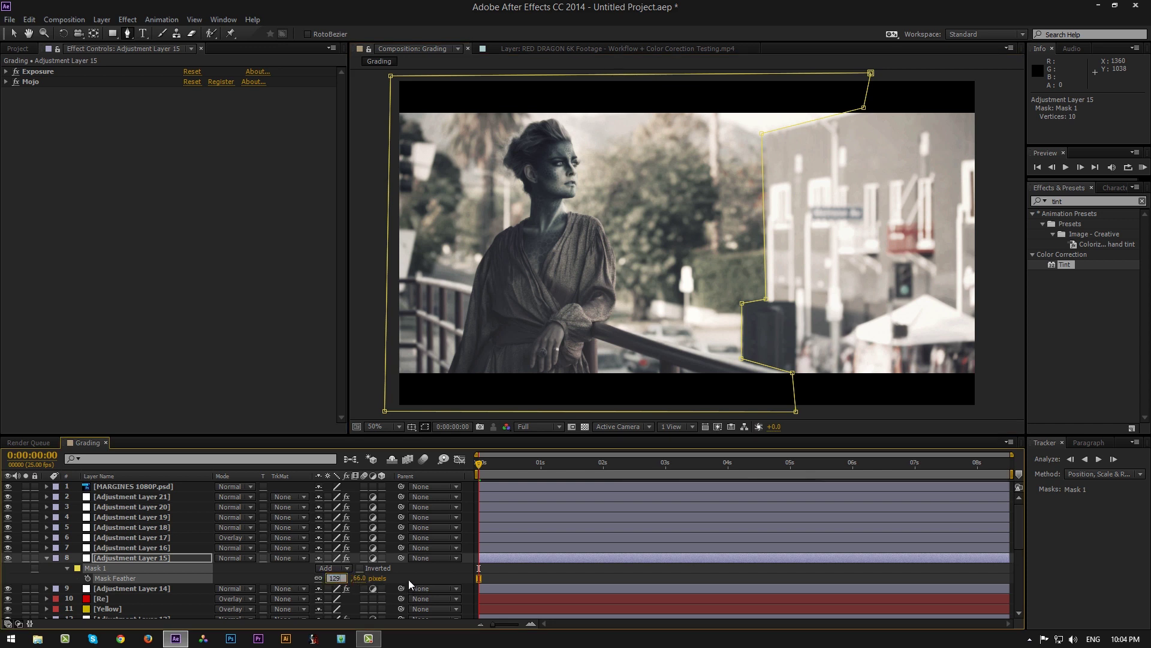
type("20")
left_click(414, 580)
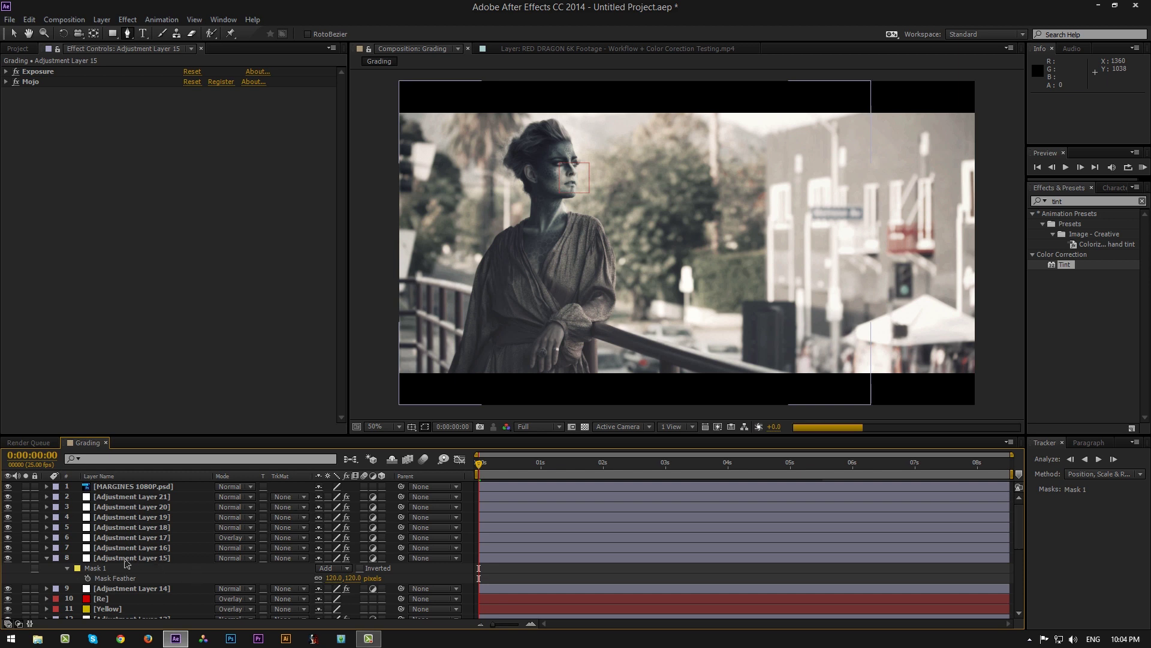
left_click(46, 558)
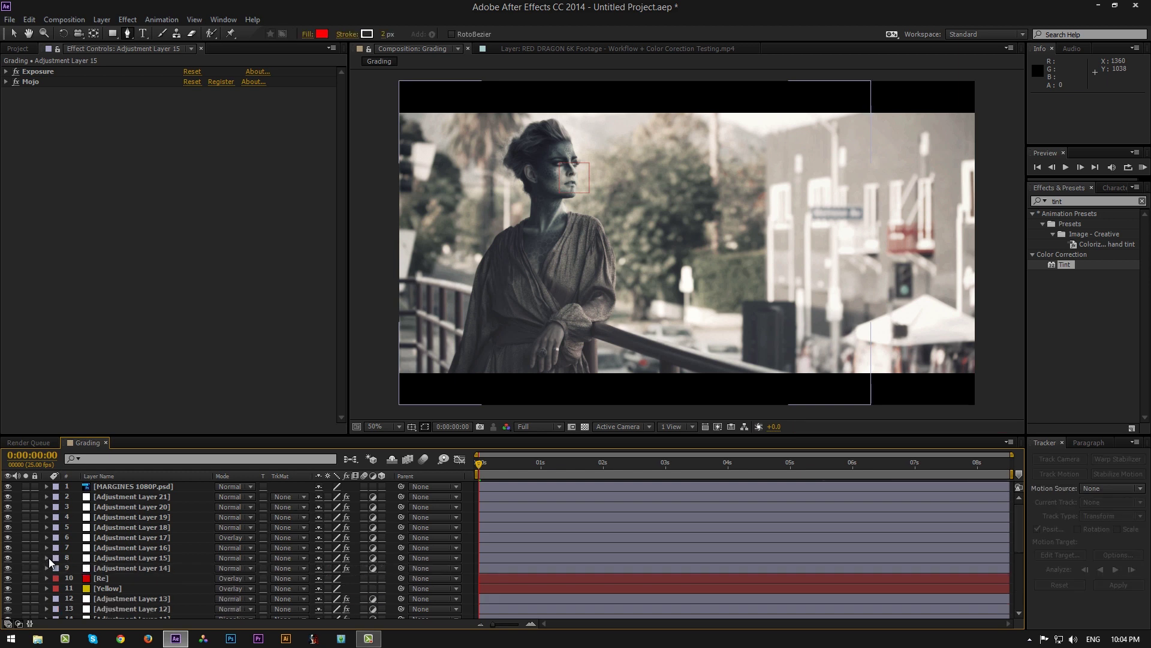
Step: Set the Mojo amount in Adjustment Layer 15's Mojo effect to 19.79, then deselect the layer to check the frame
left_click(113, 556)
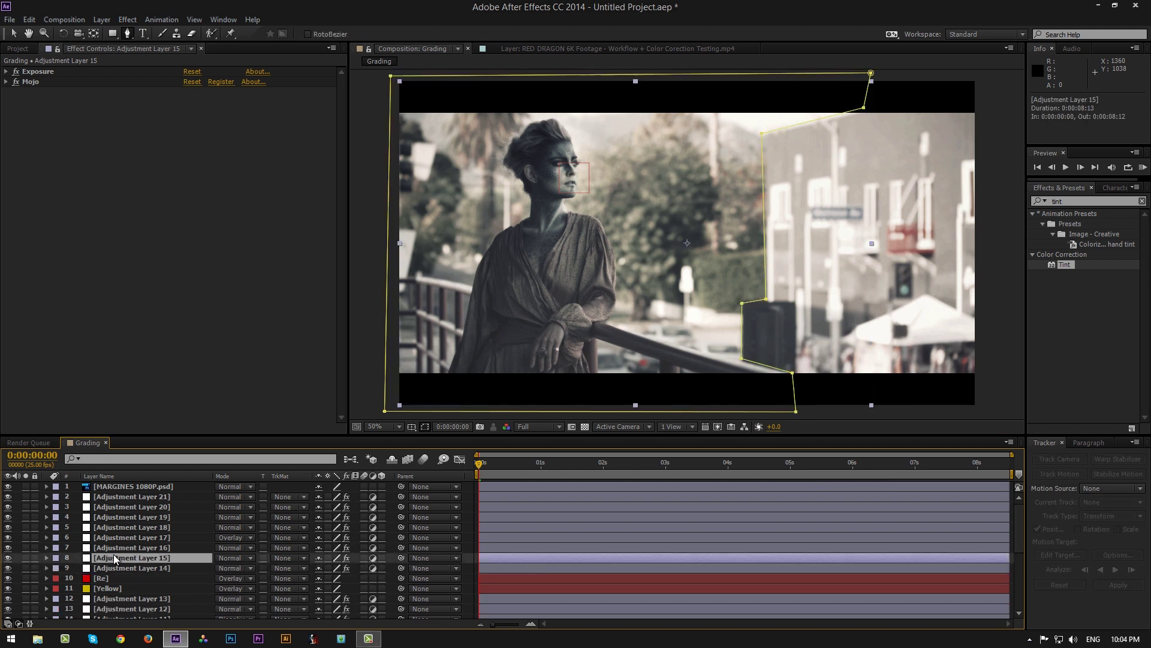
left_click(5, 82)
left_click(91, 109)
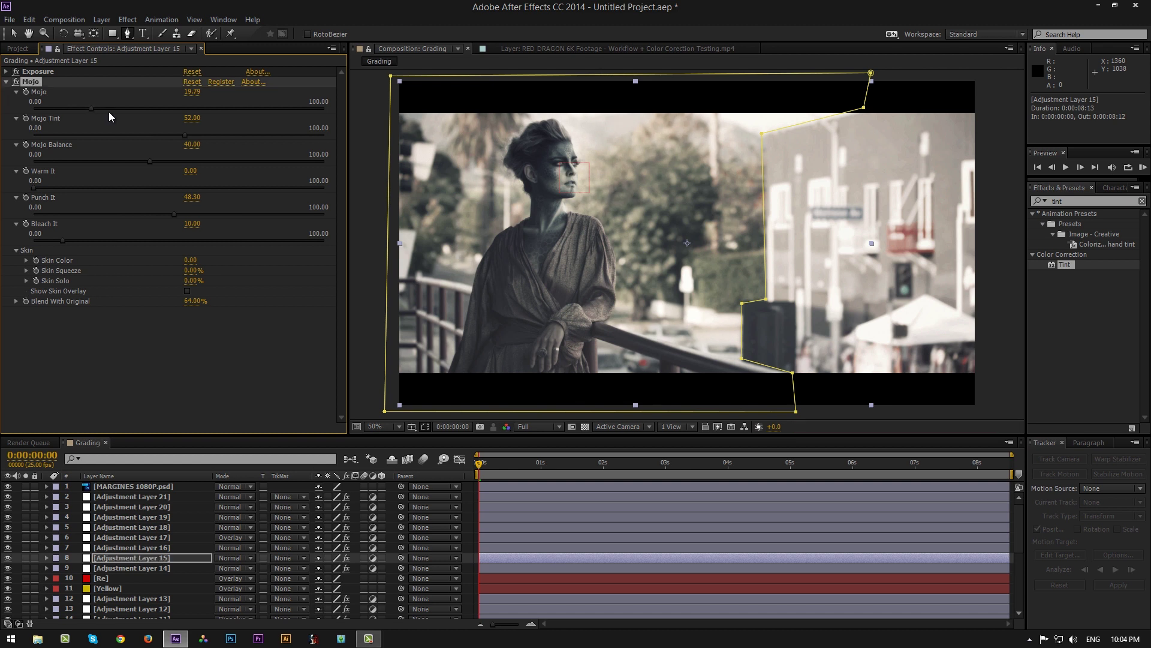
left_click(12, 83)
key("comma")
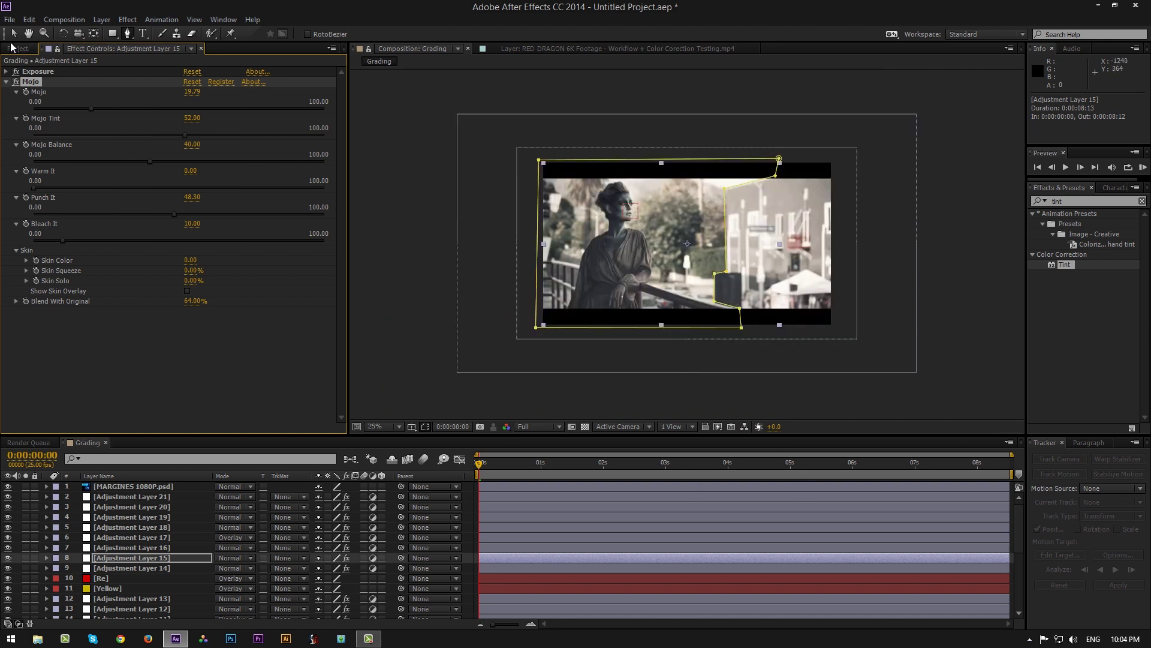
key("v")
left_click(437, 347)
key("period")
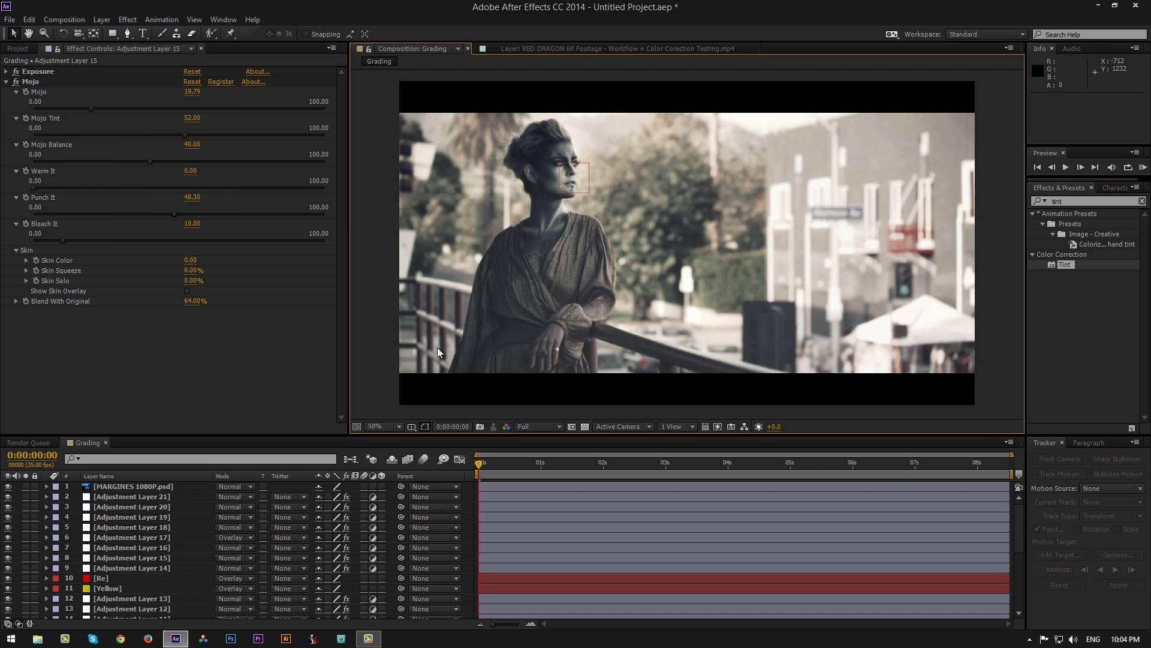
left_click(7, 81)
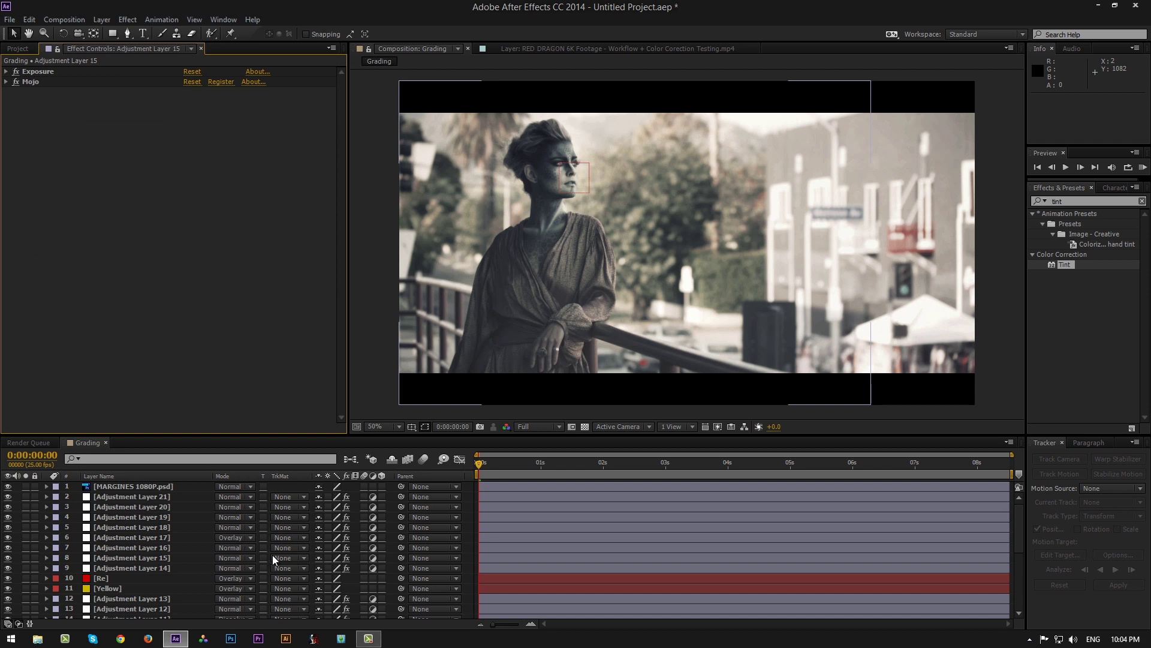
scroll(179, 596, "down", 1)
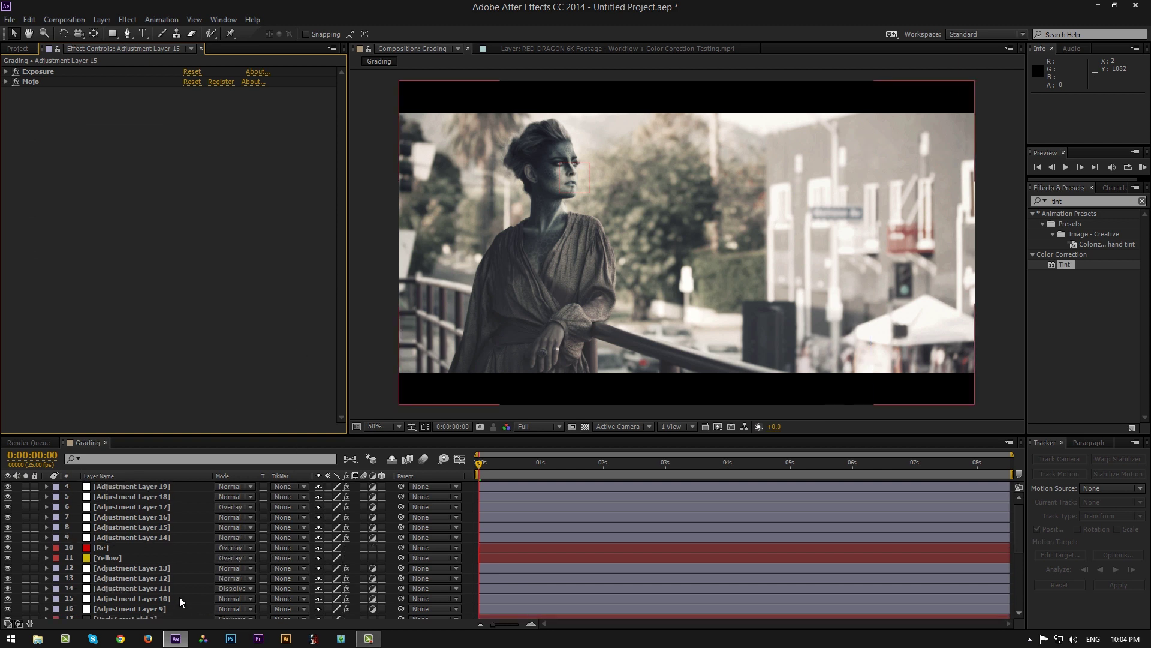
scroll(180, 598, "down", 4)
scroll(192, 599, "up", 5)
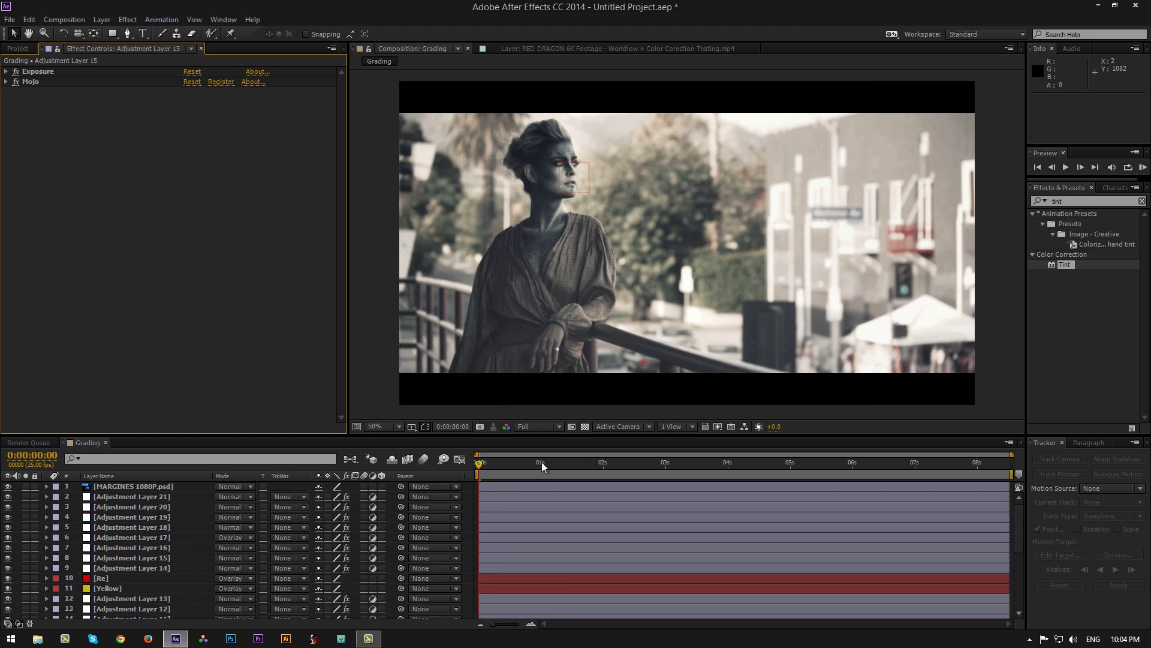
scroll(608, 347, "down", 2)
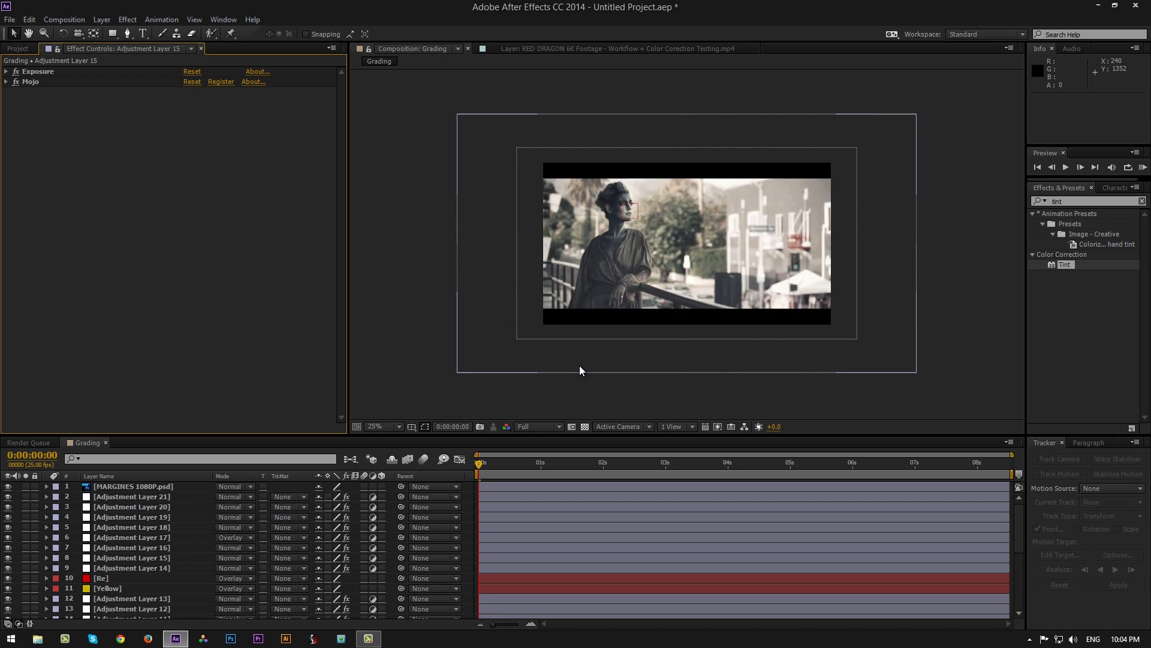
scroll(579, 365, "up", 2)
scroll(578, 502, "down", 3)
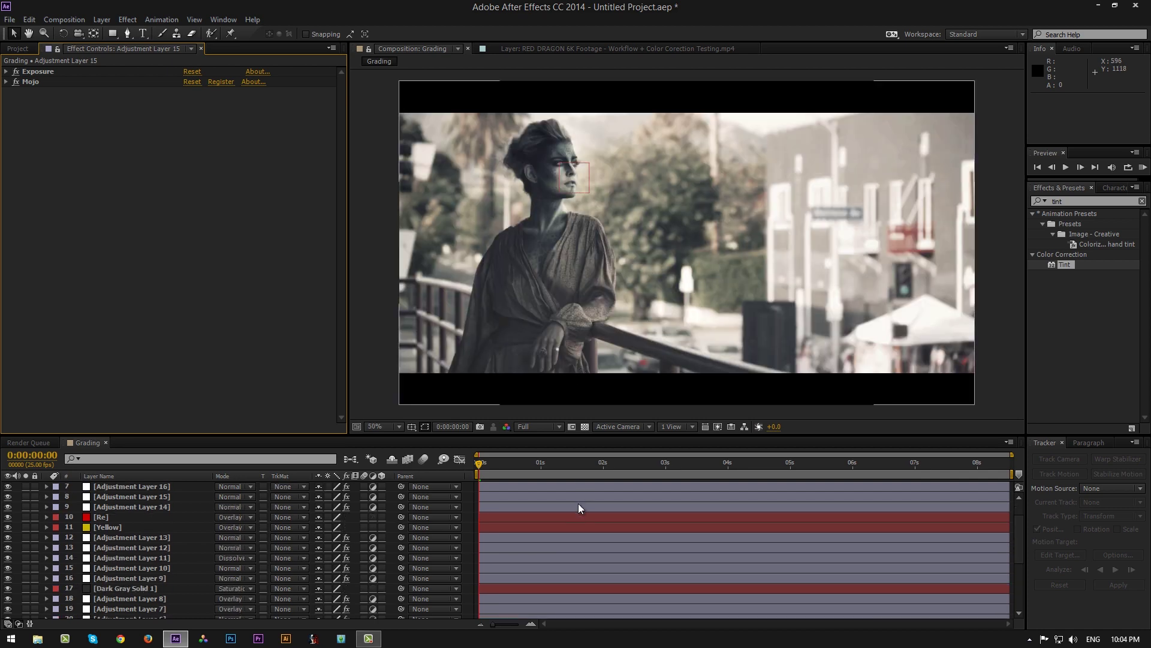
scroll(579, 502, "up", 3)
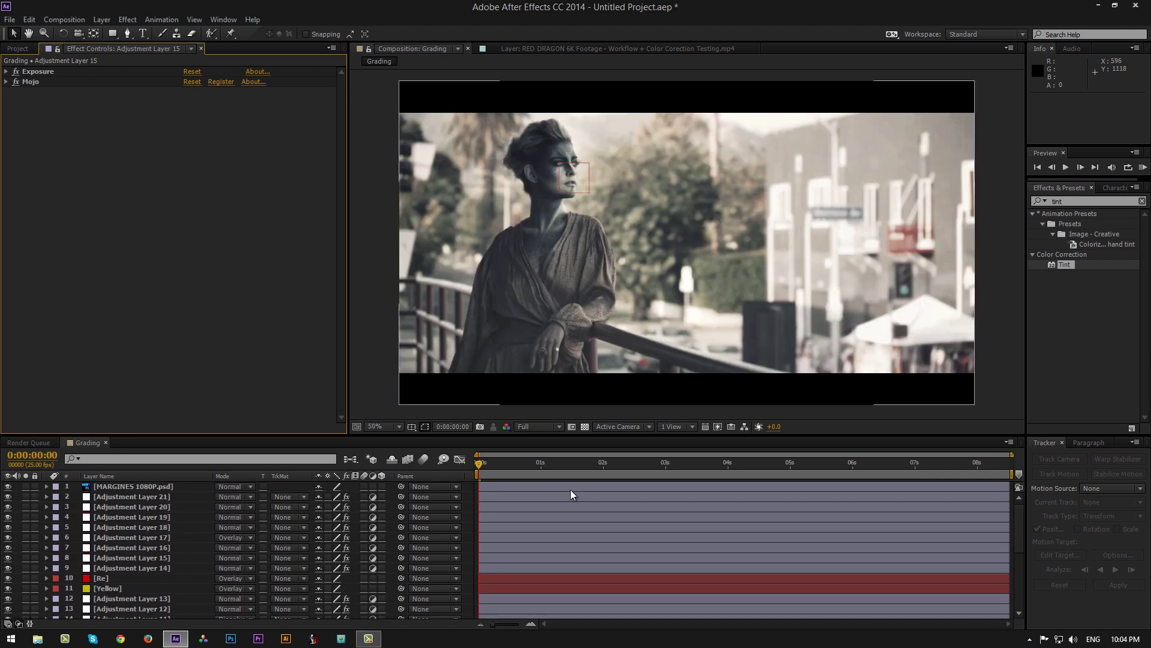